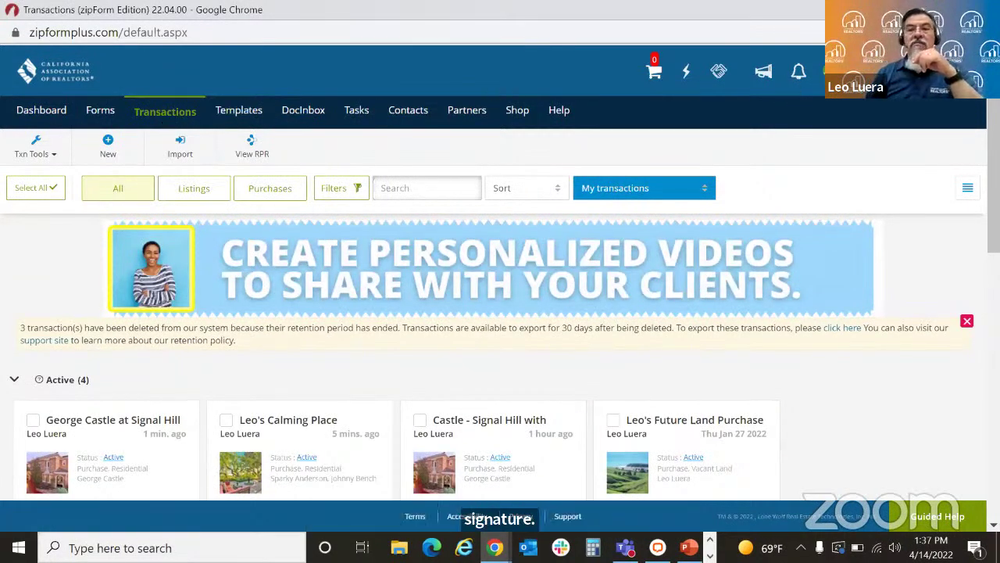
Step: Open Profile & Settings, look through the security, products, libraries and notifications tabs, and return to e-signature settings
{"action": "left_click", "coordinate": [832, 71]}
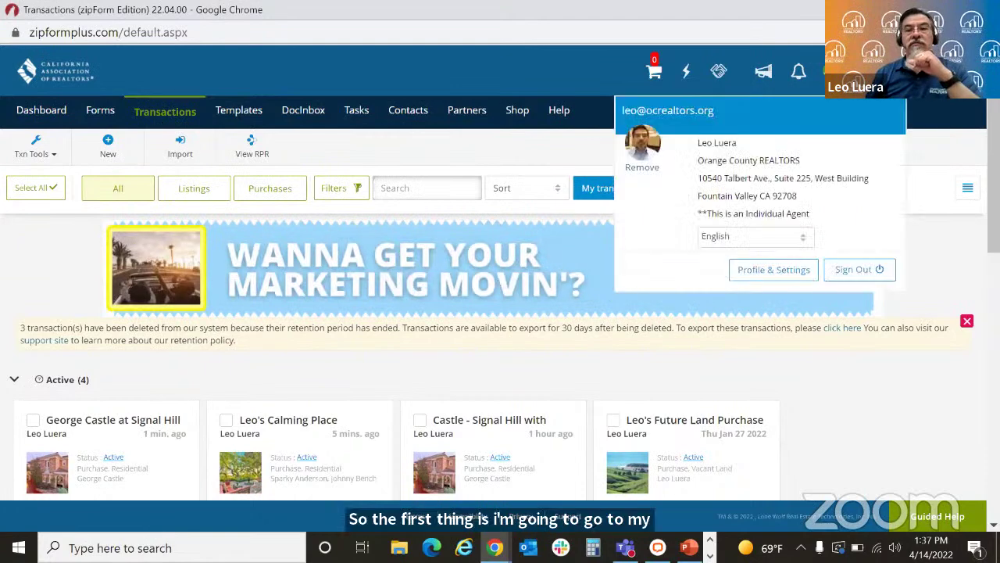
{"action": "left_click", "coordinate": [758, 272]}
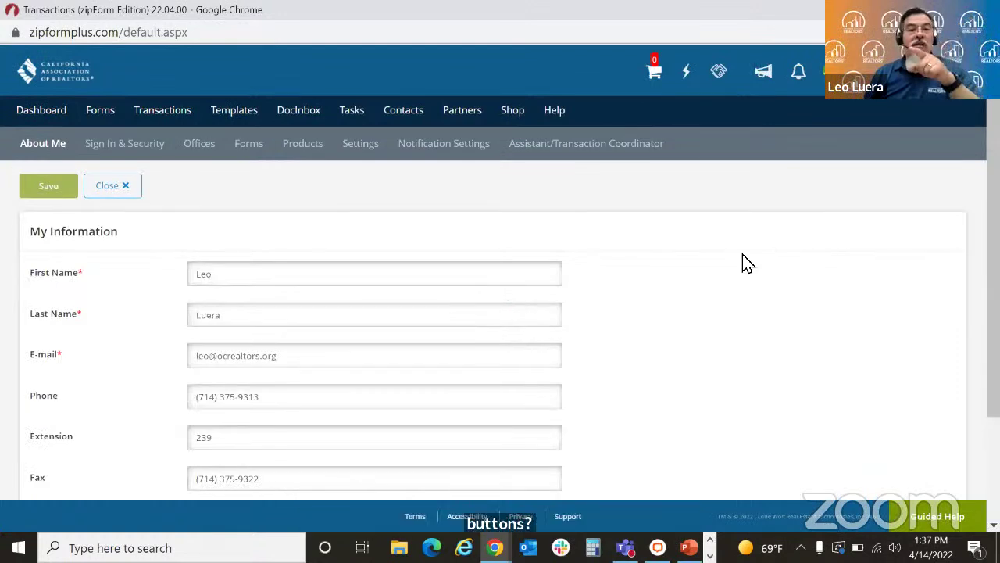
{"action": "left_click", "coordinate": [356, 150]}
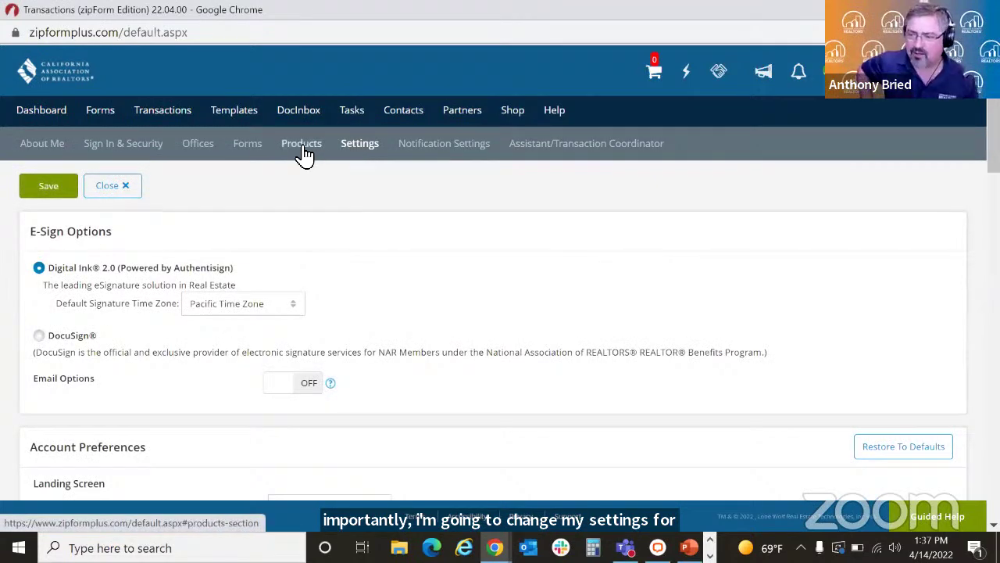
{"action": "left_click", "coordinate": [140, 148]}
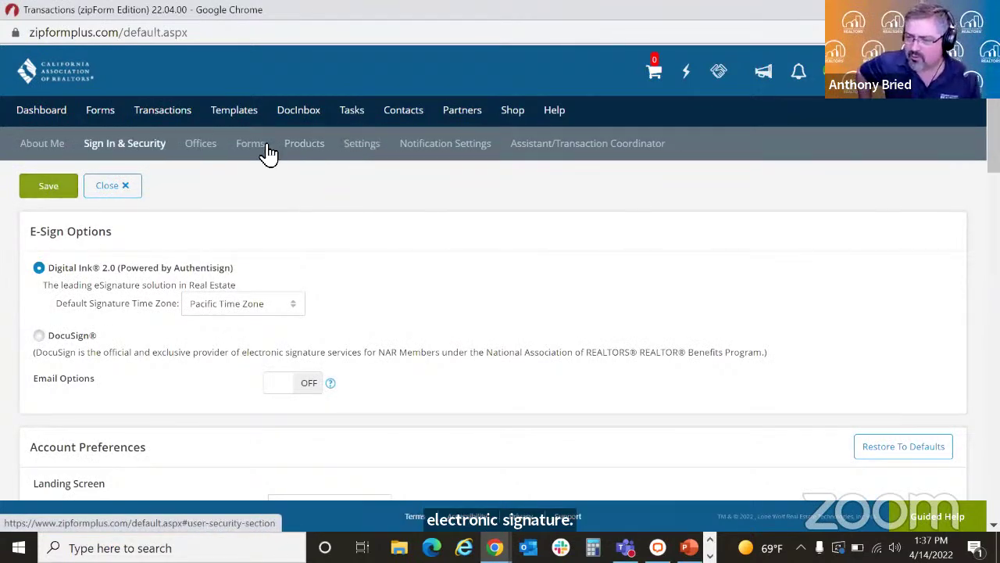
{"action": "left_click", "coordinate": [305, 148]}
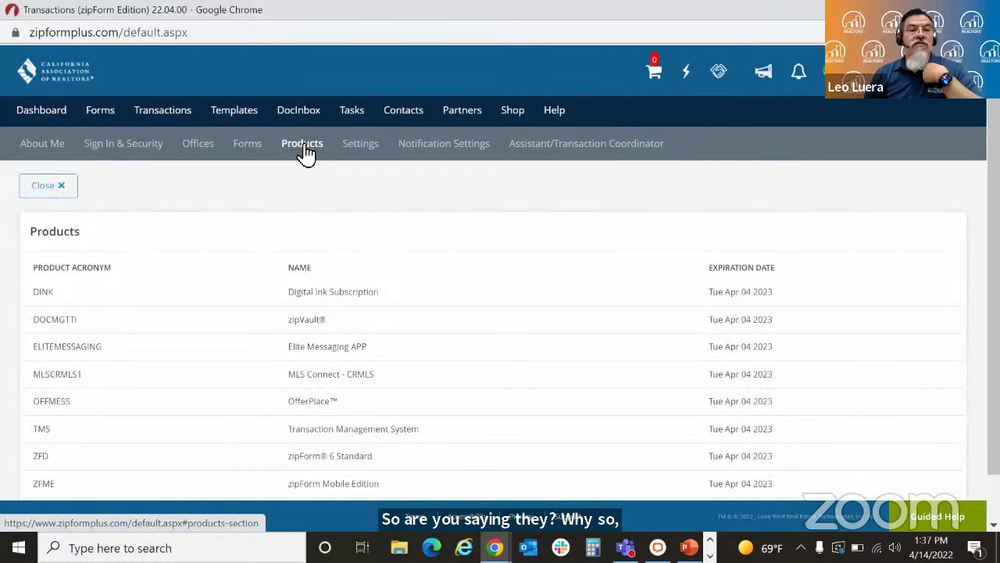
{"action": "left_click", "coordinate": [240, 150]}
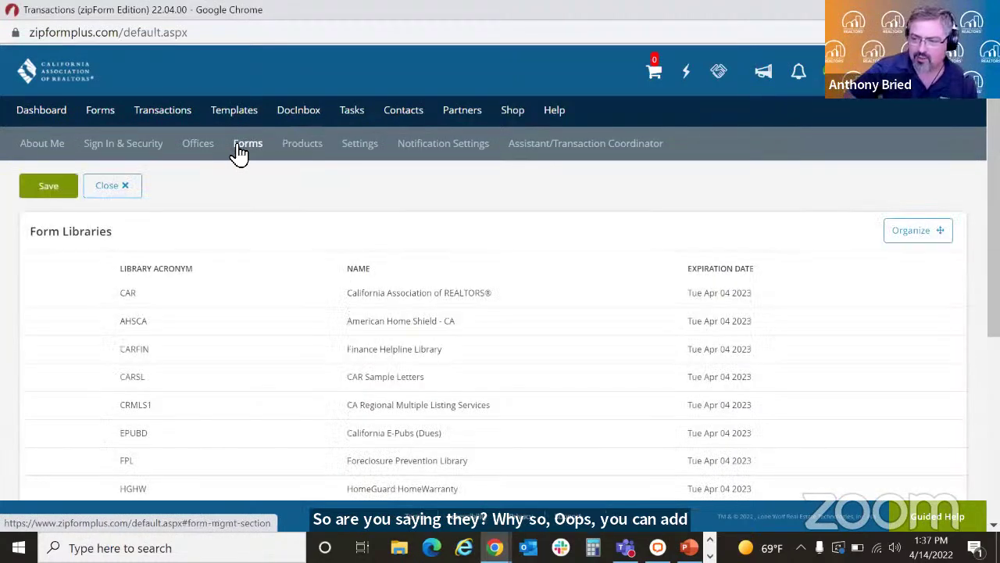
{"action": "left_click", "coordinate": [420, 154]}
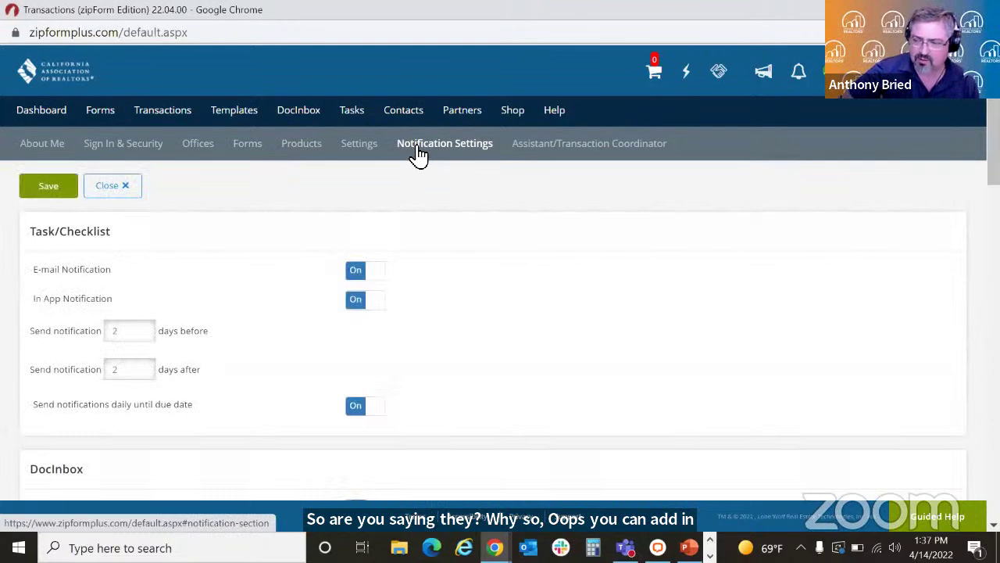
{"action": "left_click", "coordinate": [356, 153]}
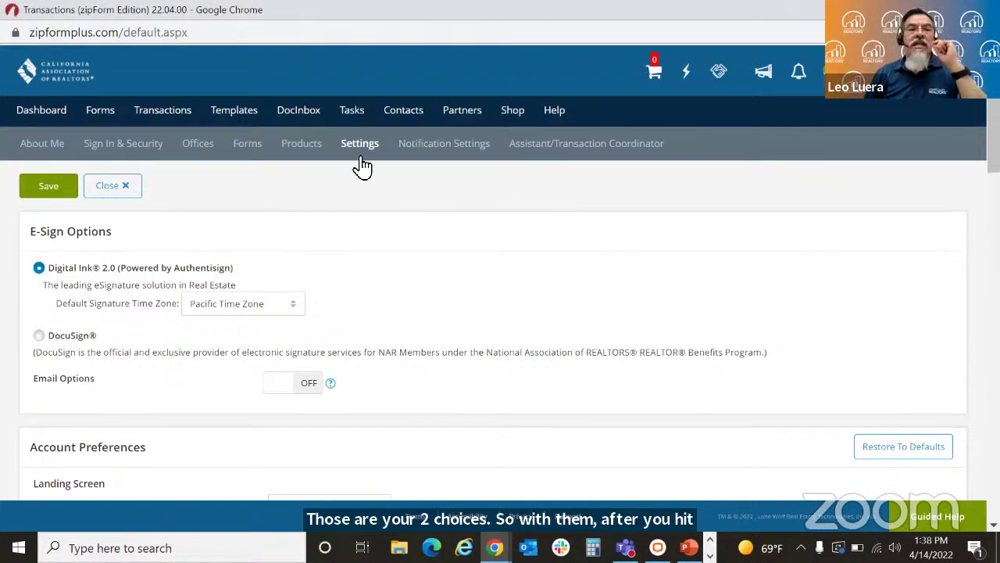
Step: Save DocuSign as the e-signature service and return to the Transactions list
{"action": "left_click", "coordinate": [37, 336]}
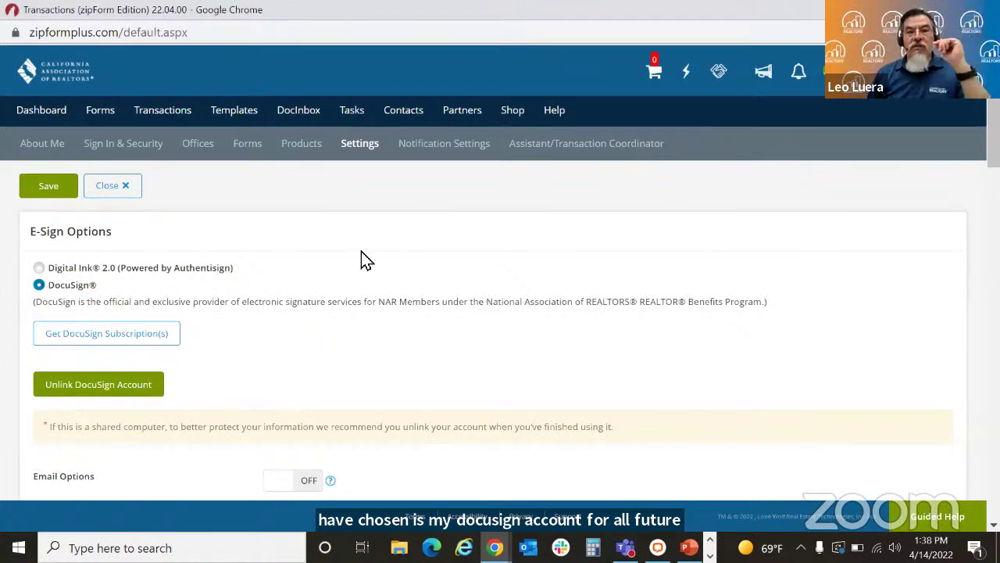
{"action": "left_click", "coordinate": [40, 187]}
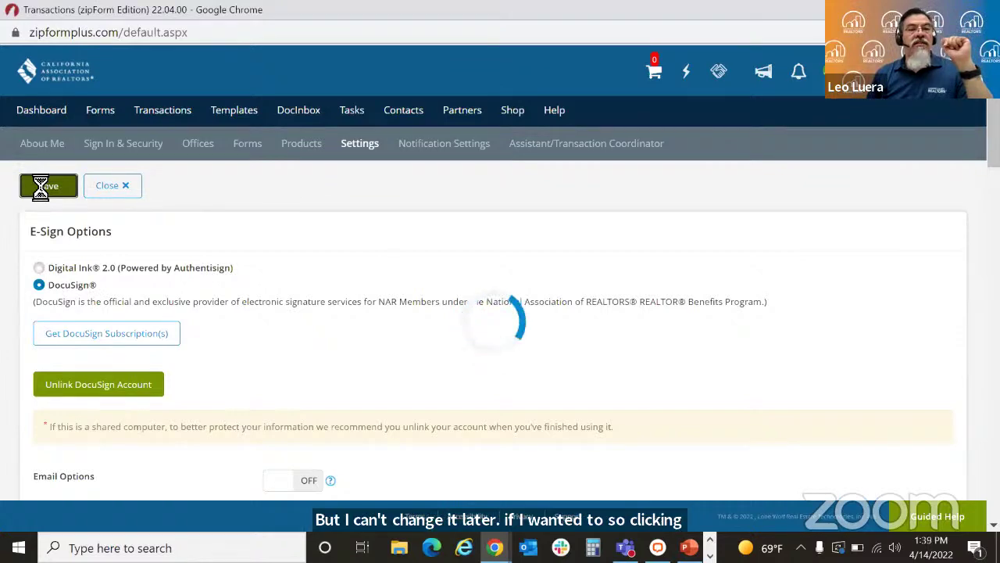
{"action": "left_click", "coordinate": [157, 113]}
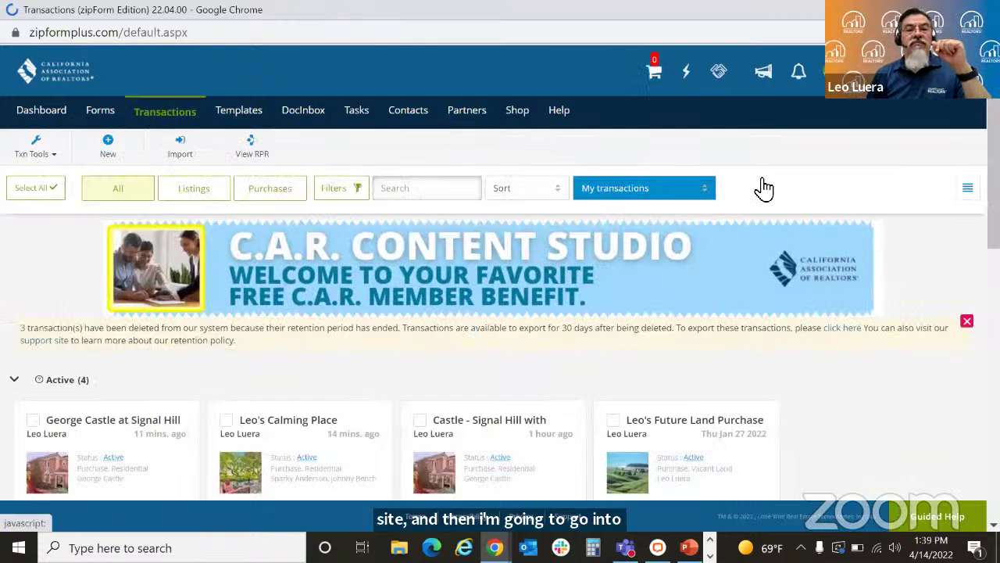
Step: Open the newest Signal Hill purchase transaction and review the buyer on its Parties tab without saving
{"action": "scroll", "coordinate": [500, 313], "scroll_direction": "down", "scroll_amount": 2}
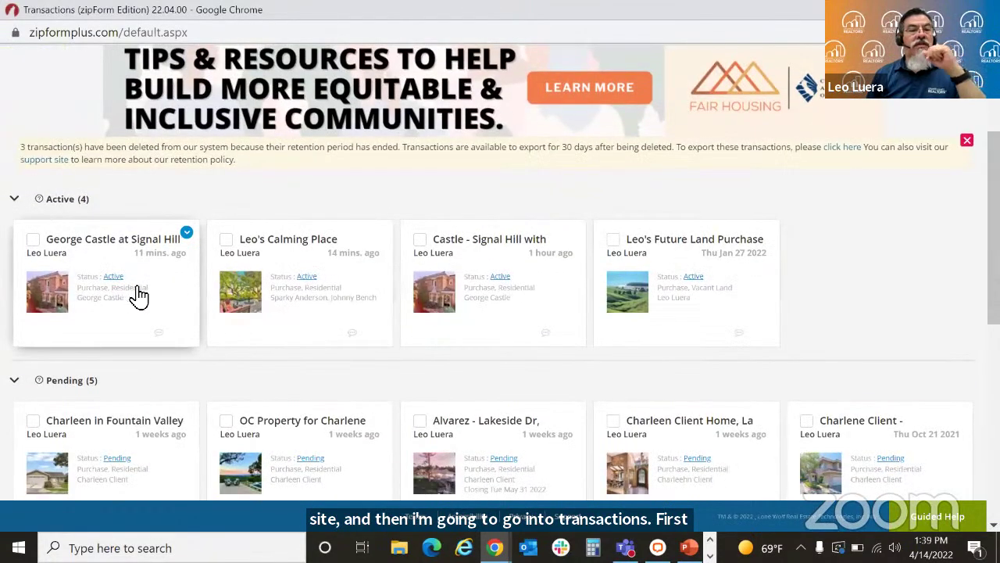
{"action": "left_click", "coordinate": [158, 303]}
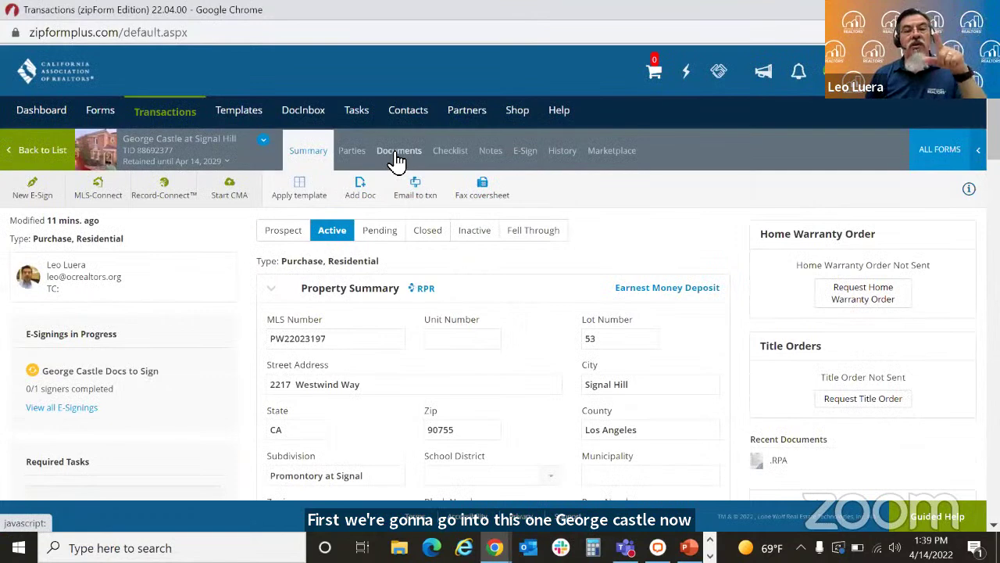
{"action": "left_click", "coordinate": [398, 156]}
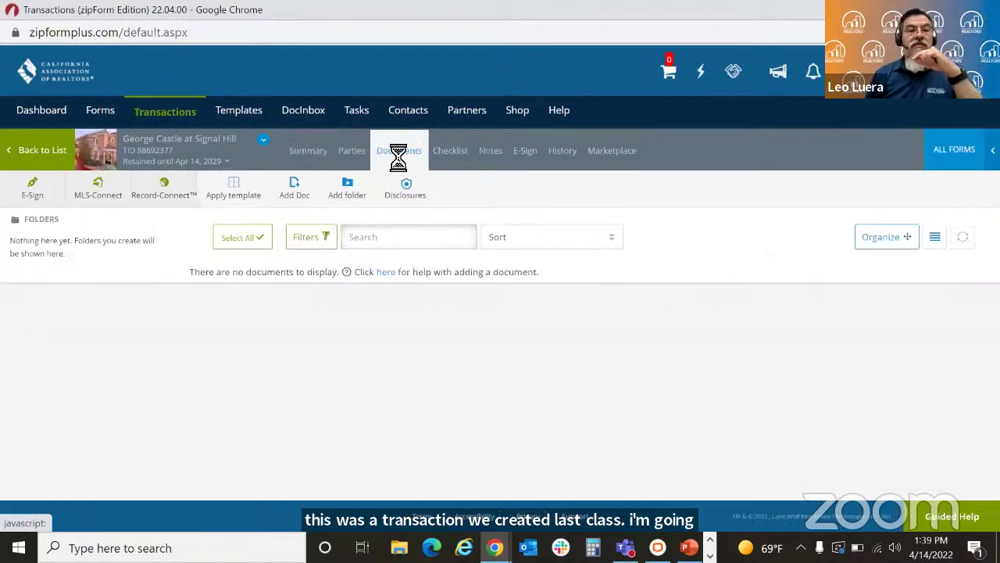
{"action": "left_click", "coordinate": [354, 155]}
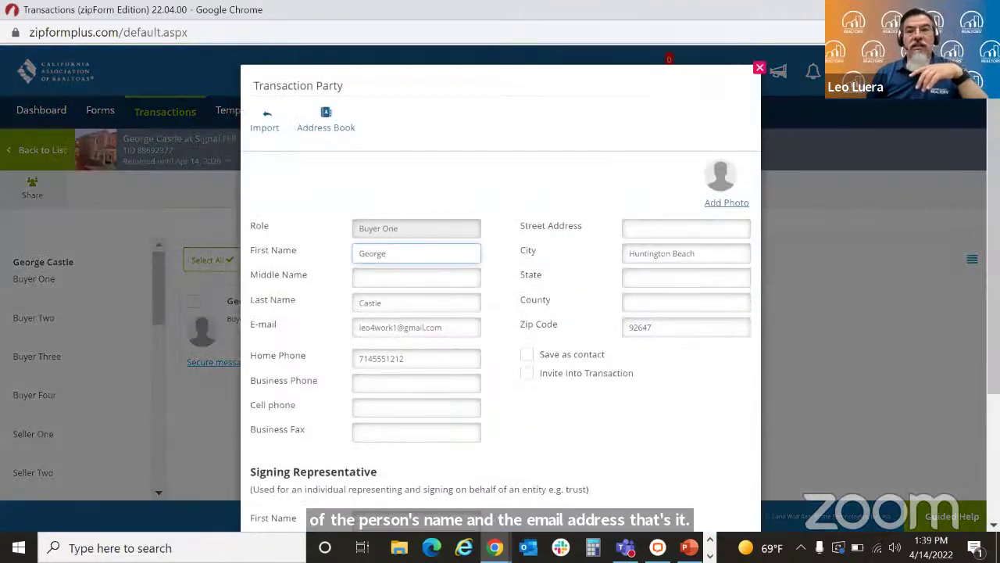
{"action": "scroll", "coordinate": [743, 118], "scroll_direction": "down", "scroll_amount": 2}
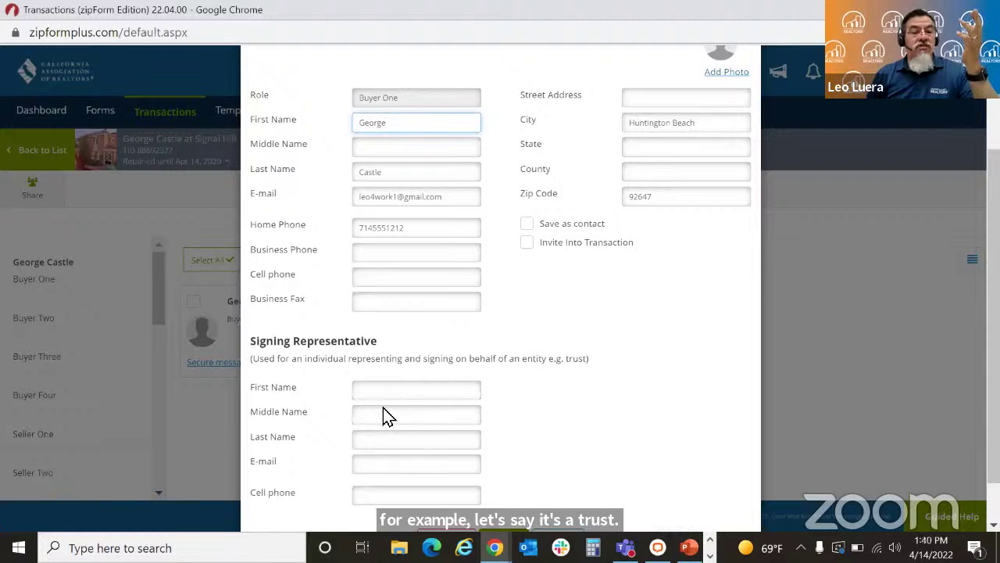
{"action": "scroll", "coordinate": [485, 395], "scroll_direction": "down", "scroll_amount": 1}
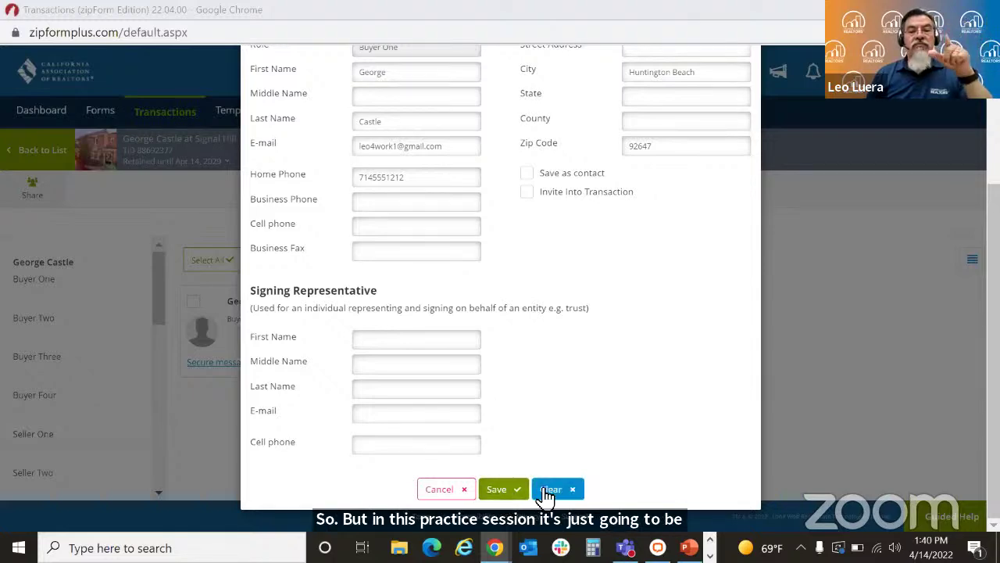
{"action": "left_click", "coordinate": [426, 492]}
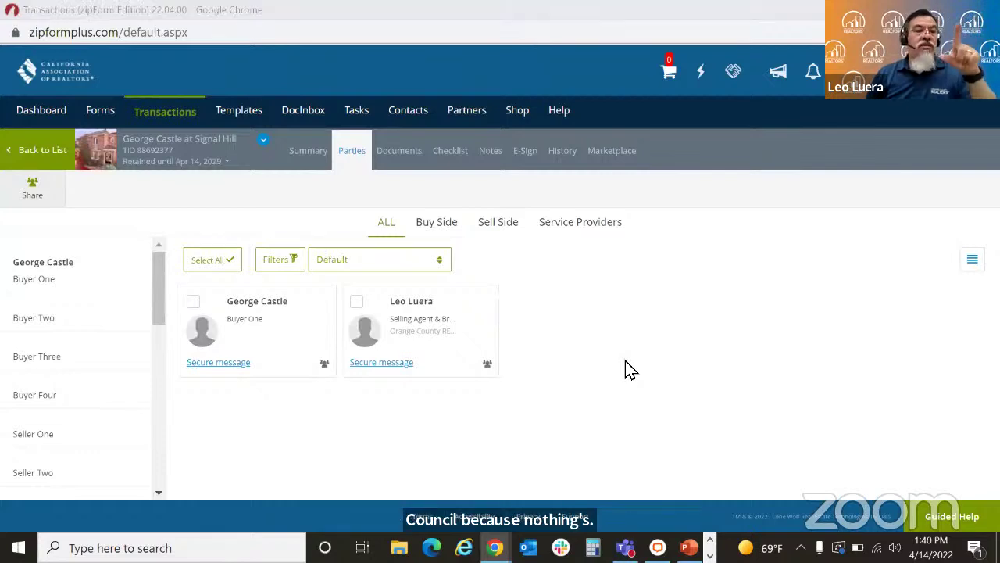
Step: Open the Residential Purchase Agreement from the transaction's documents and start an e-sign packet for it
{"action": "mouse_move", "coordinate": [436, 324]}
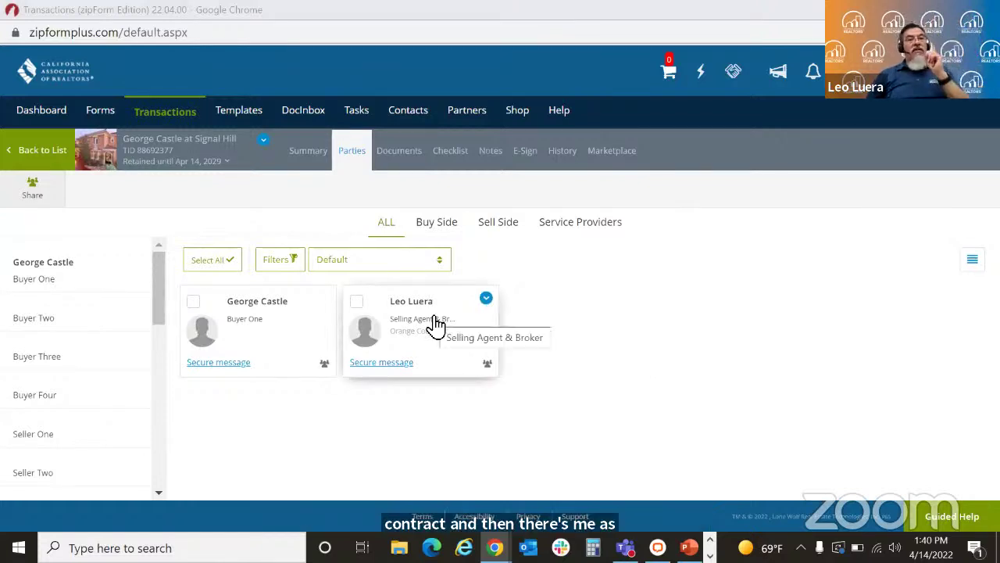
{"action": "left_click", "coordinate": [404, 152]}
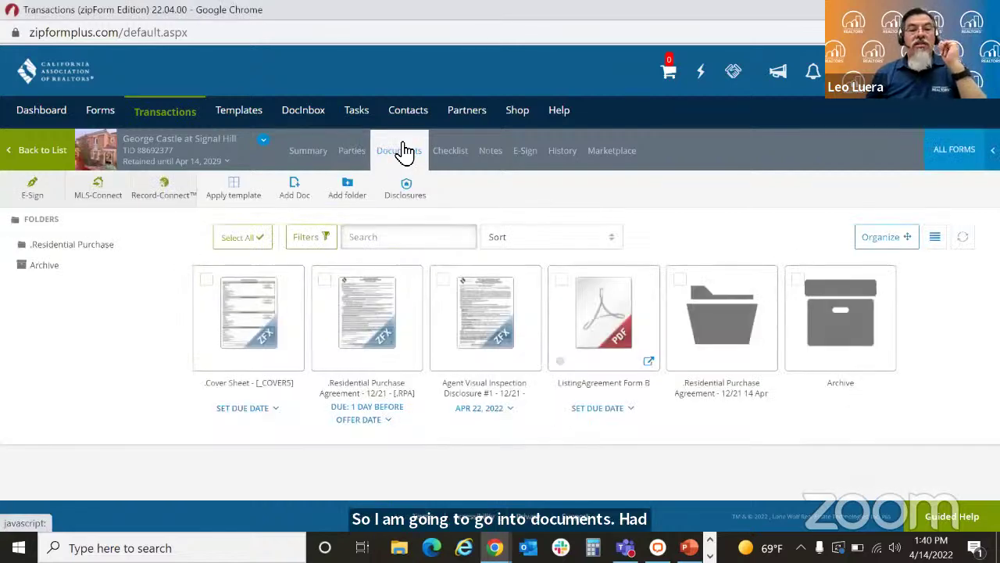
{"action": "mouse_move", "coordinate": [346, 339]}
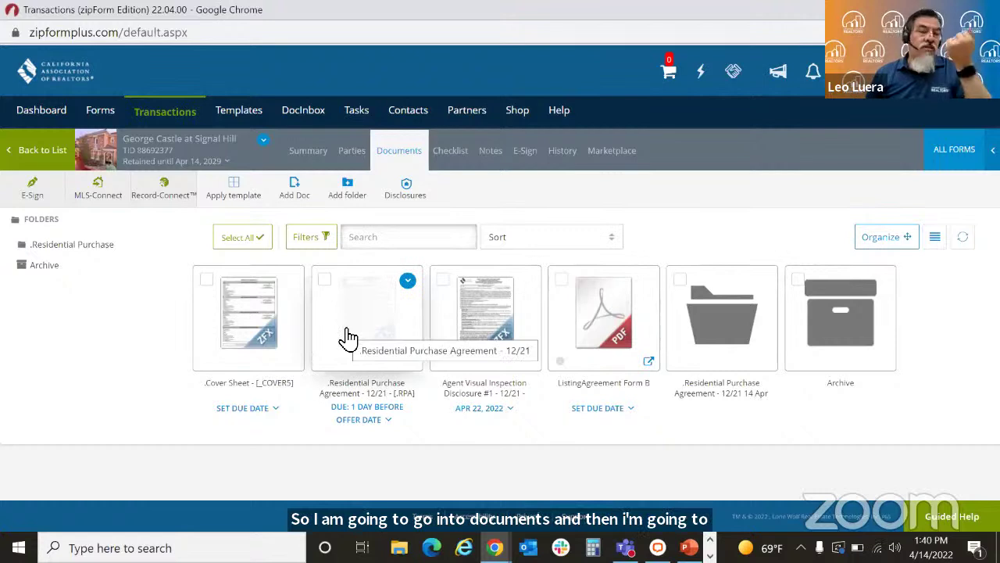
{"action": "left_click", "coordinate": [348, 338]}
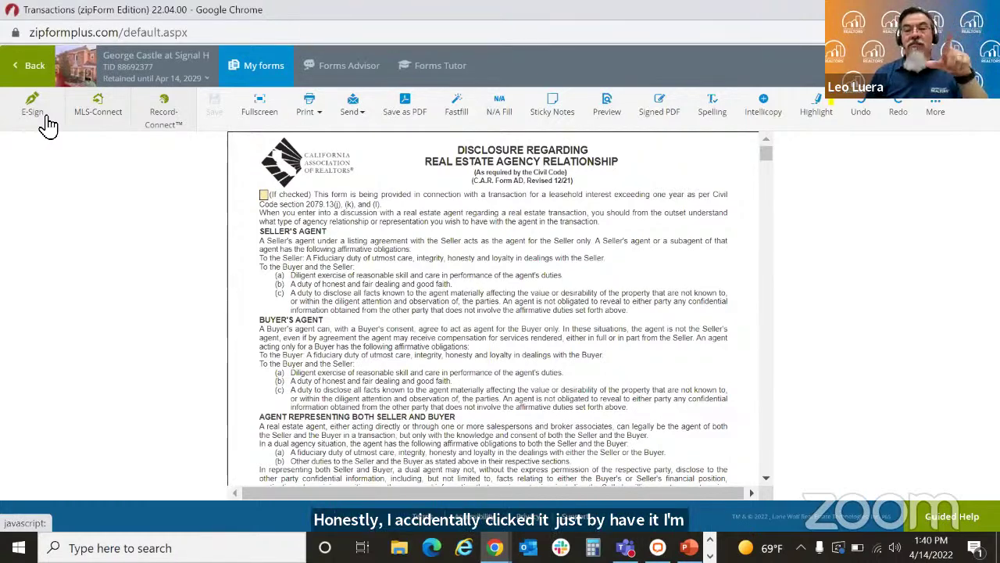
{"action": "left_click", "coordinate": [47, 123]}
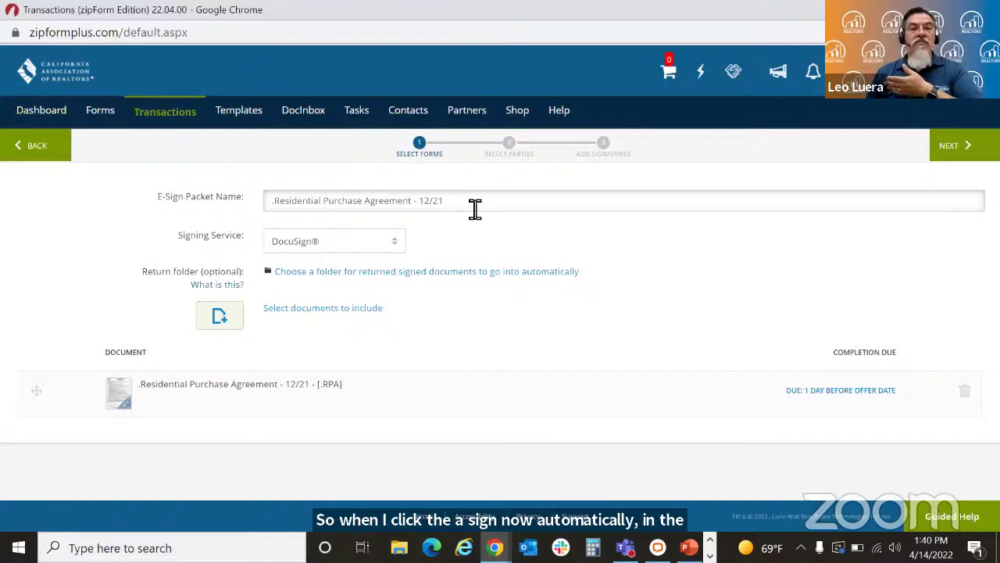
{"action": "left_click_drag", "start_coordinate": [473, 209], "coordinate": [232, 221]}
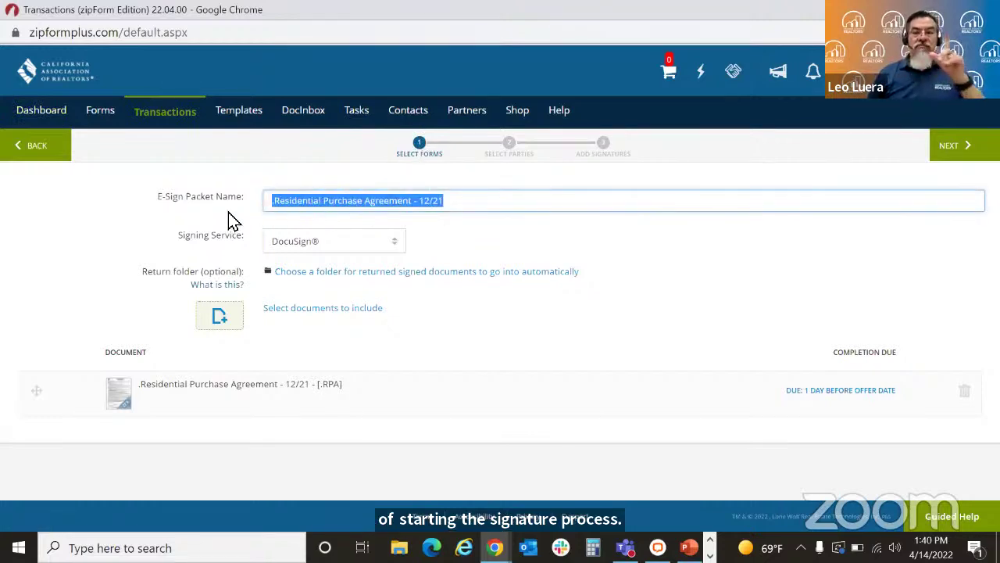
{"action": "type", "text": "Docu"}
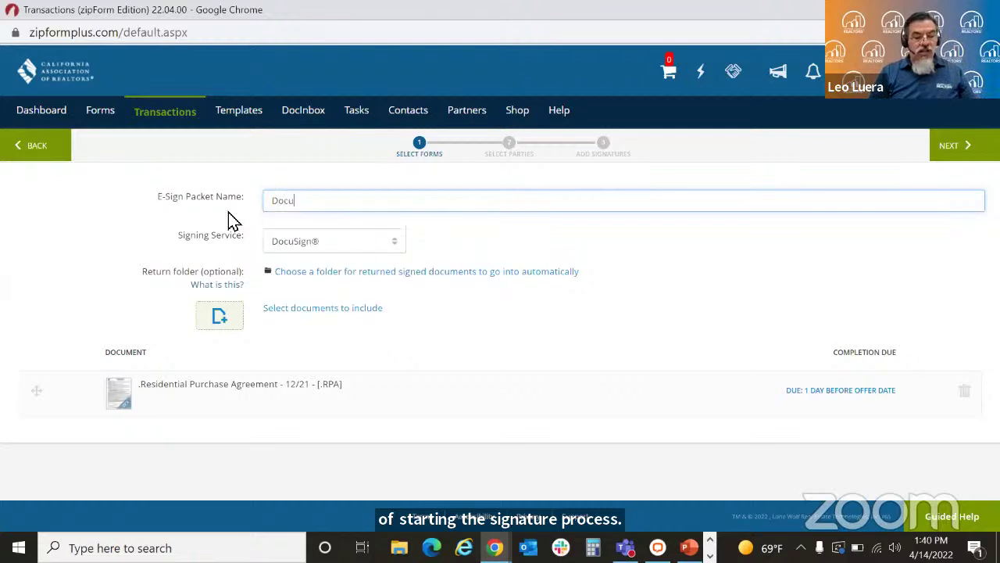
{"action": "type", "text": "Sign"}
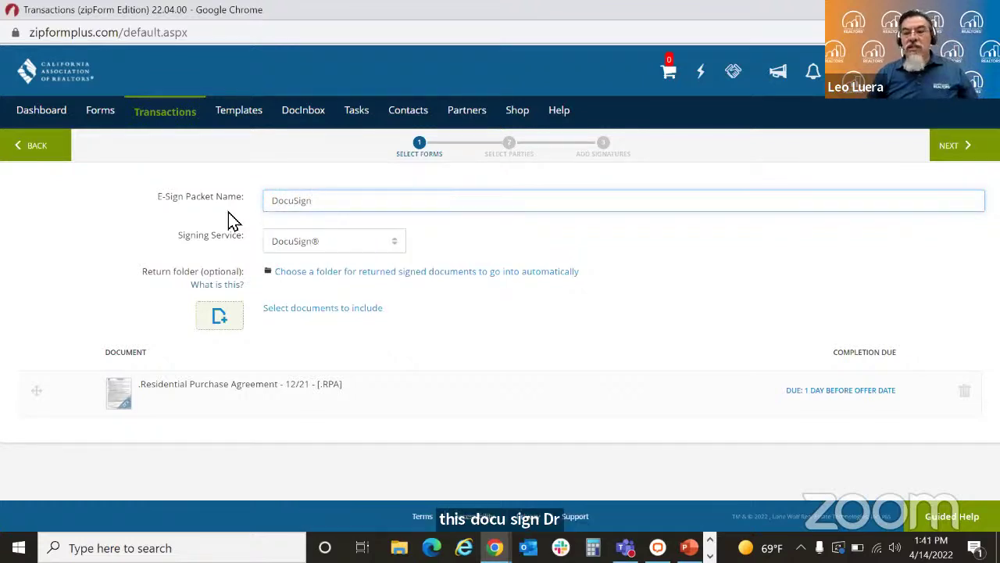
{"action": "type", "text": " with Class"}
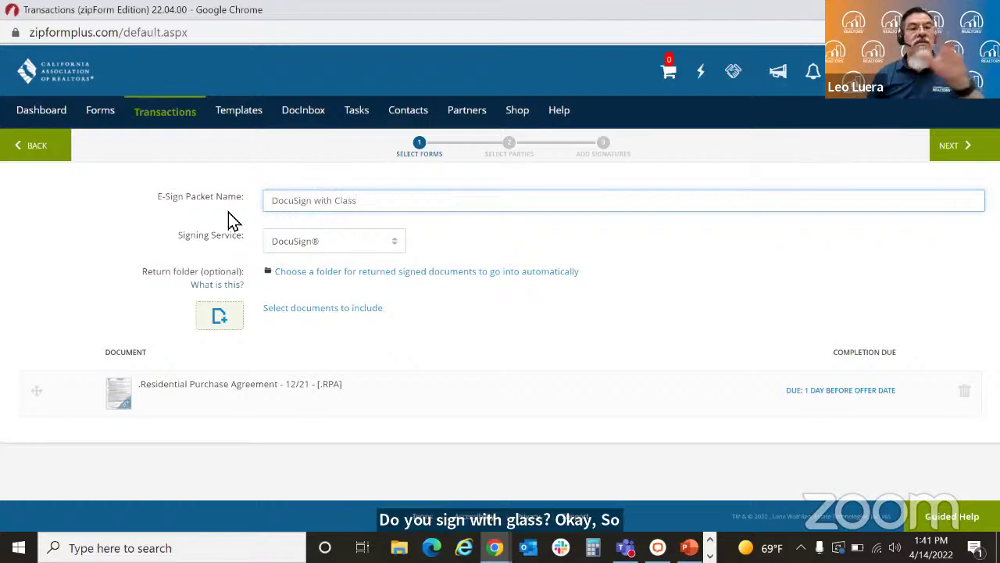
{"action": "left_click", "coordinate": [398, 249]}
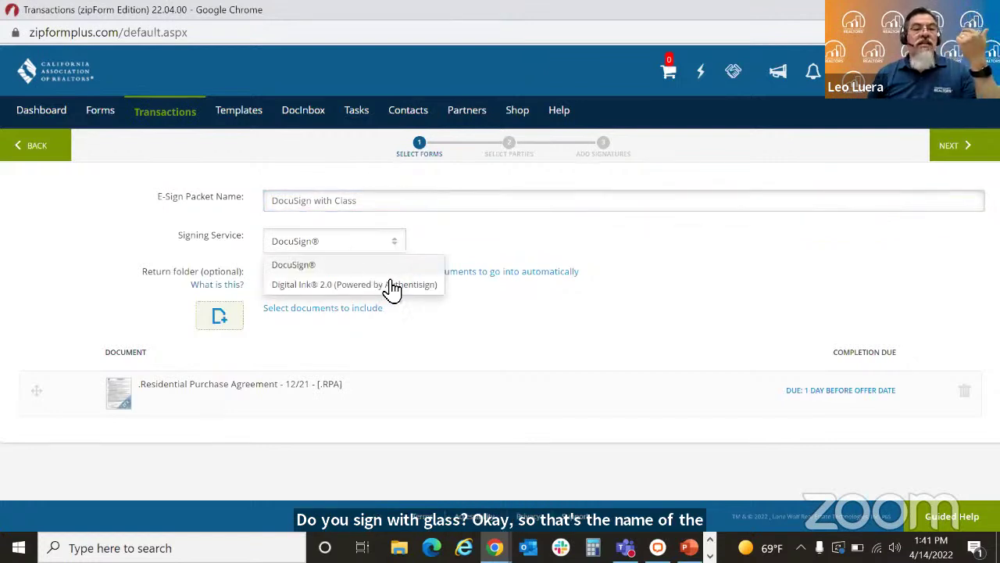
{"action": "left_click", "coordinate": [458, 250]}
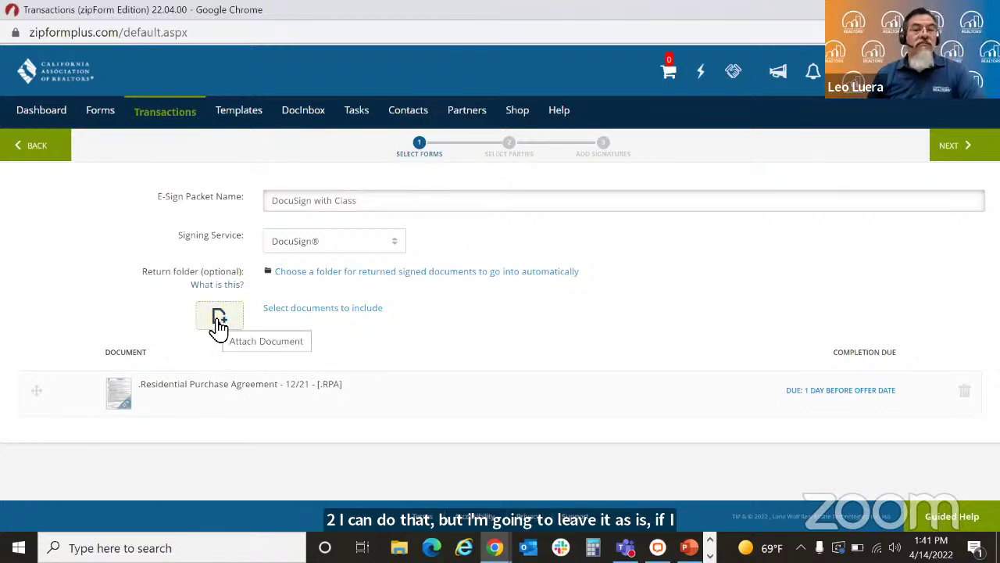
Step: Attach ListingAgreement Form B to the packet from Documents To Sign
{"action": "left_click", "coordinate": [218, 319]}
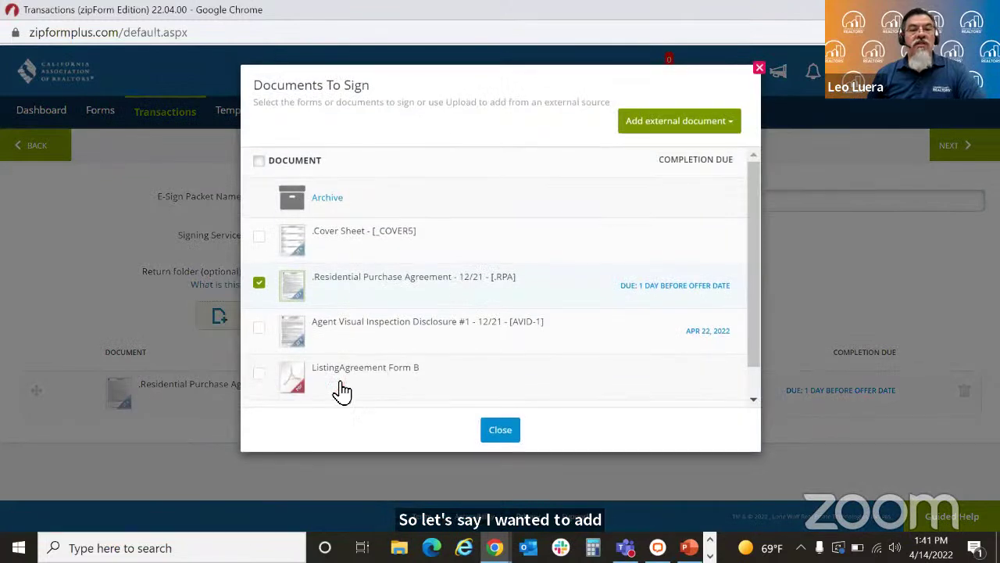
{"action": "left_click", "coordinate": [266, 375]}
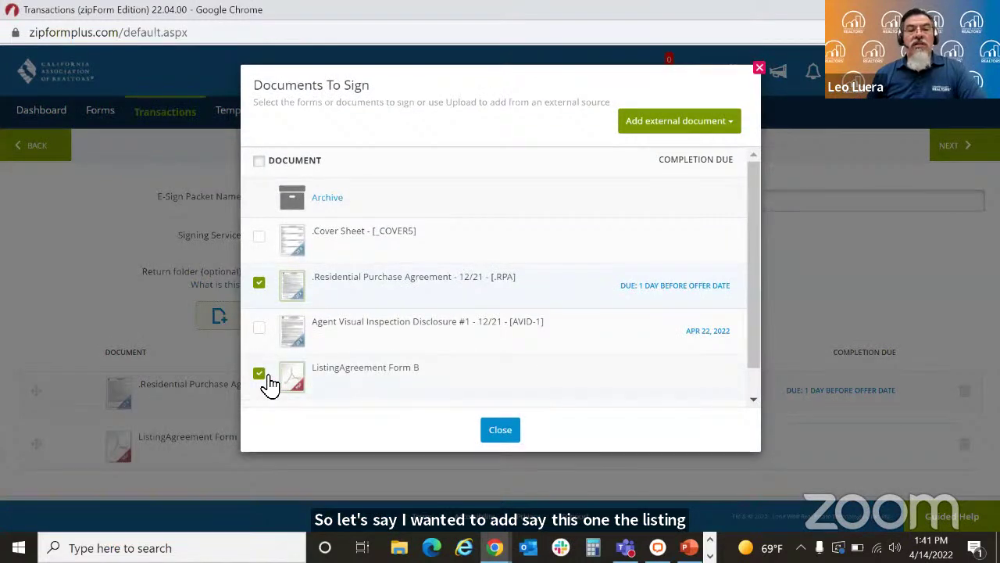
{"action": "left_click", "coordinate": [495, 440]}
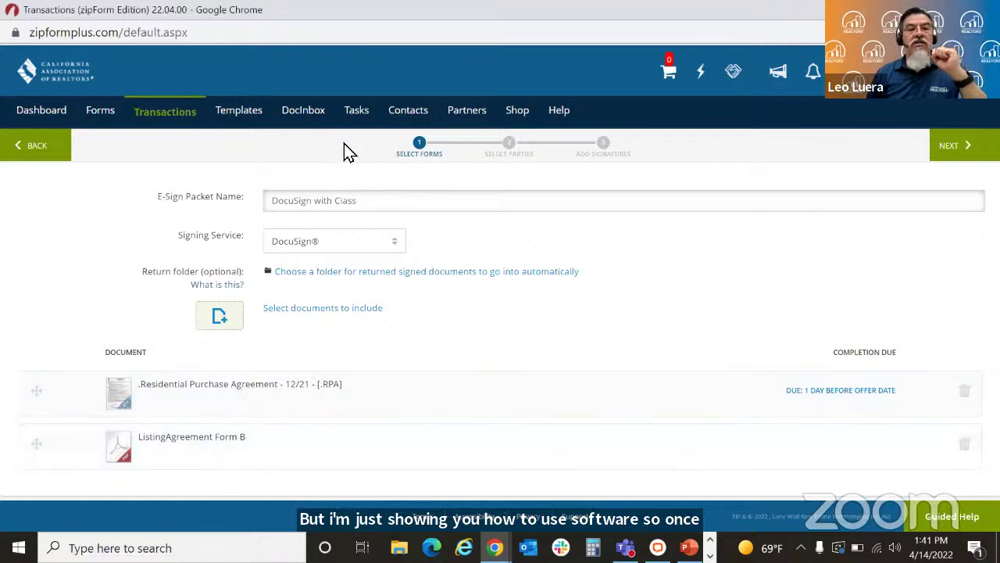
Step: Advance to the parties step and select Buyer One as the packet's sole signer
{"action": "left_click", "coordinate": [969, 155]}
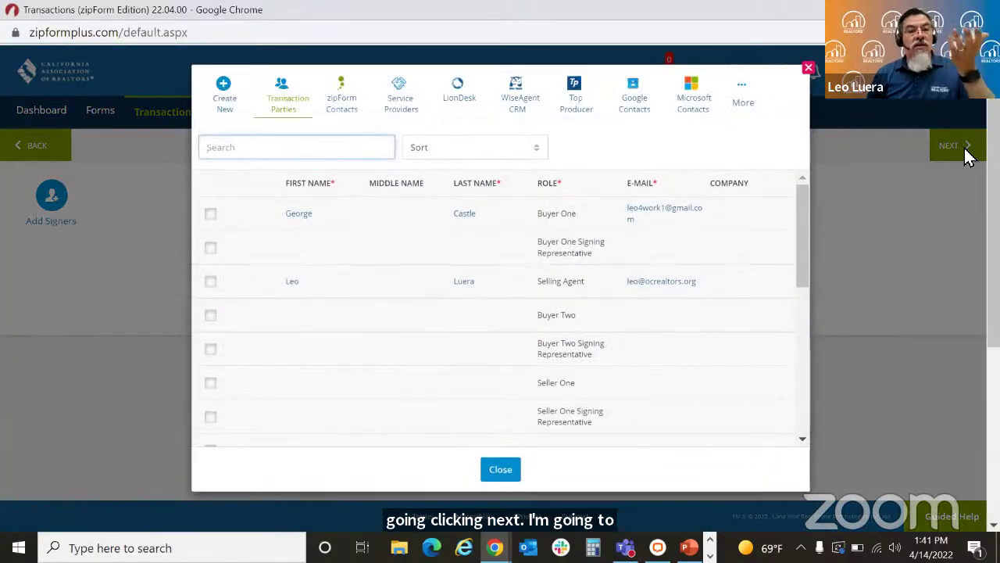
{"action": "left_click", "coordinate": [211, 216]}
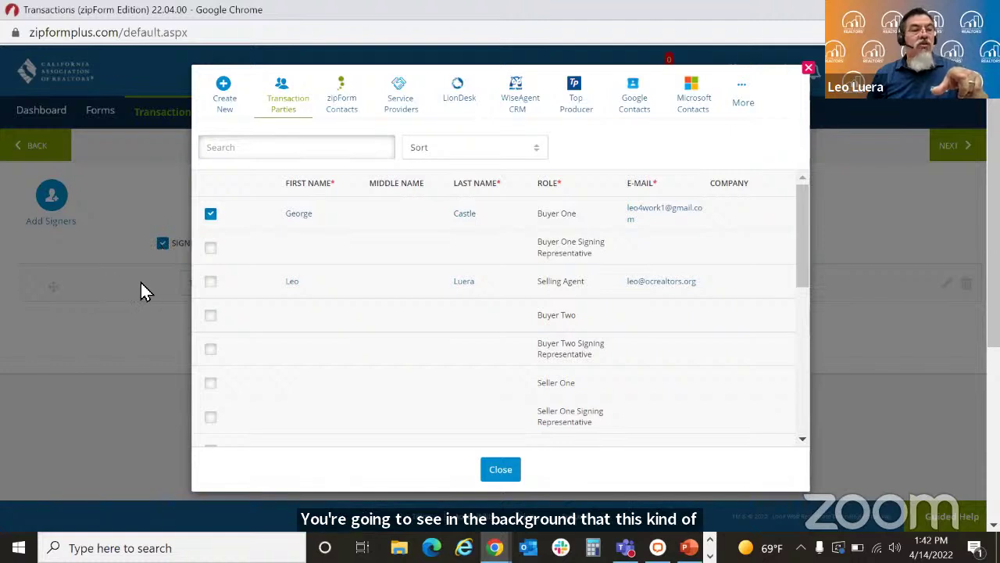
{"action": "left_click", "coordinate": [809, 71]}
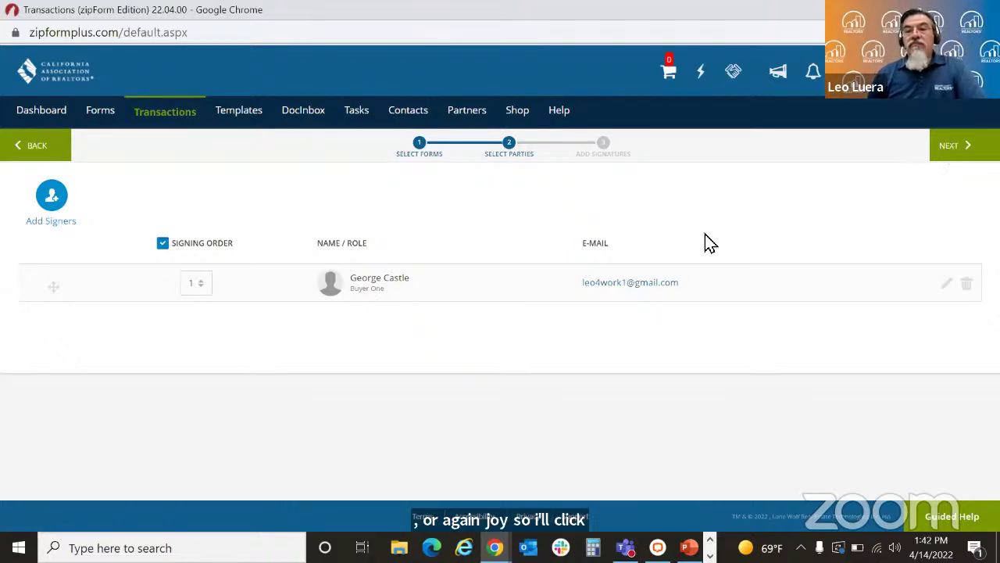
Step: Advance to the Add Signatures editor showing the 25-page Residential Purchase Agreement
{"action": "left_click", "coordinate": [952, 150]}
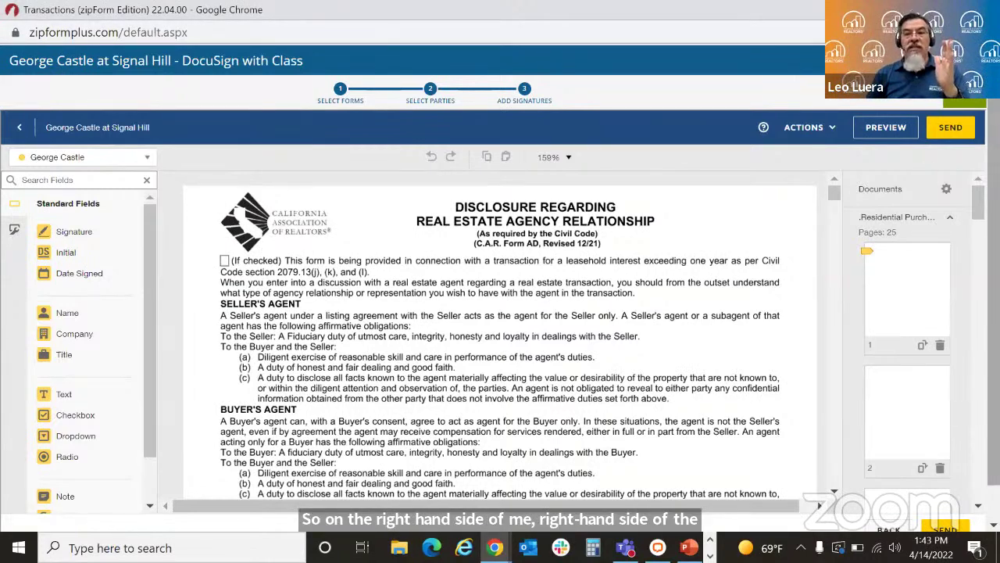
{"action": "scroll", "coordinate": [907, 343], "scroll_direction": "down", "scroll_amount": 10}
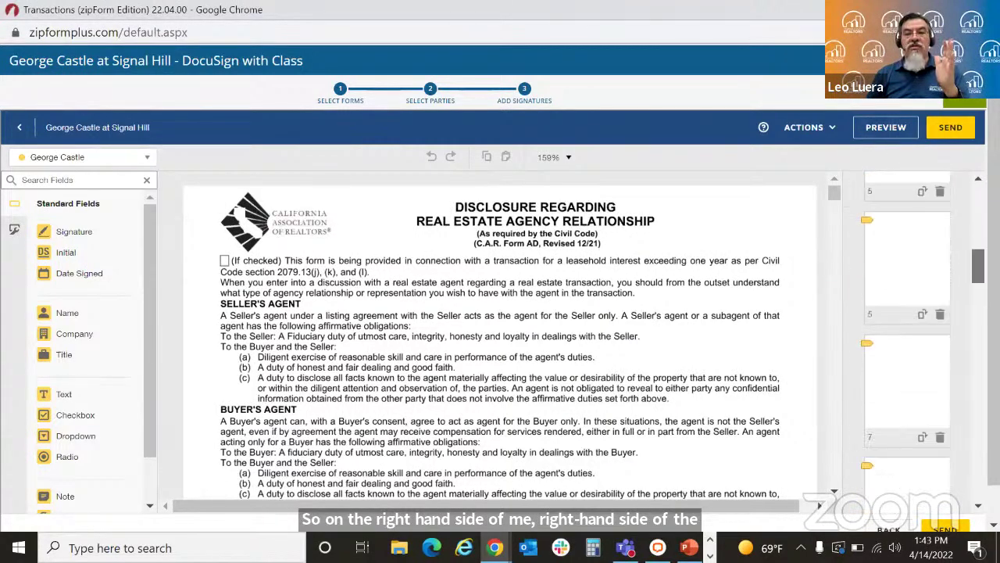
{"action": "scroll", "coordinate": [969, 352], "scroll_direction": "down", "scroll_amount": 15}
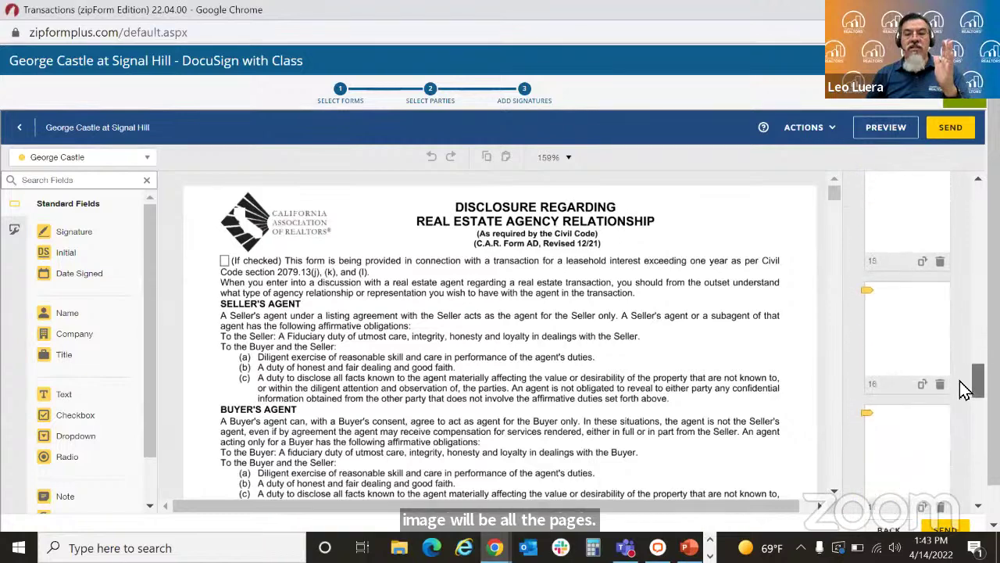
{"action": "scroll", "coordinate": [953, 453], "scroll_direction": "up", "scroll_amount": 15}
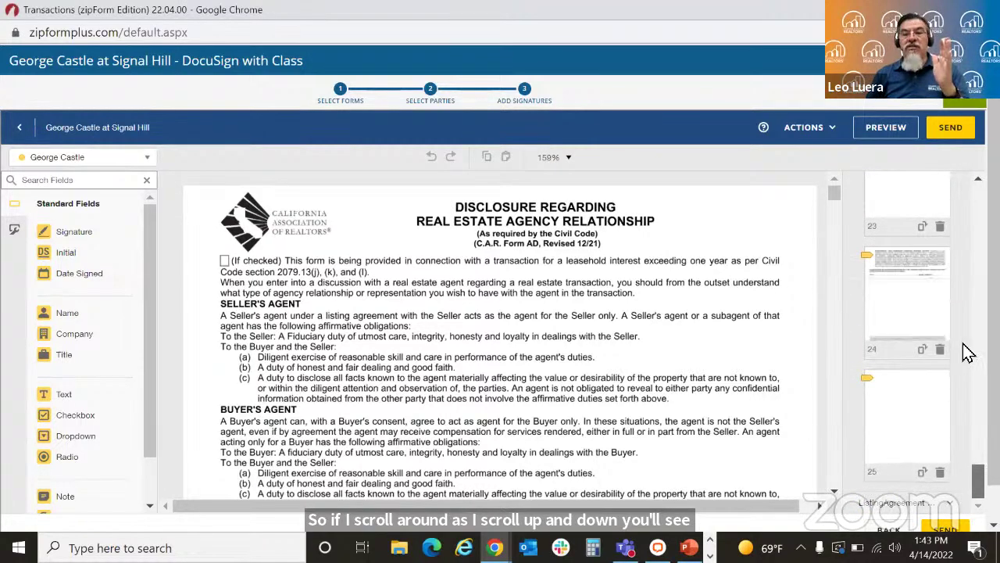
{"action": "scroll", "coordinate": [961, 261], "scroll_direction": "up", "scroll_amount": 5}
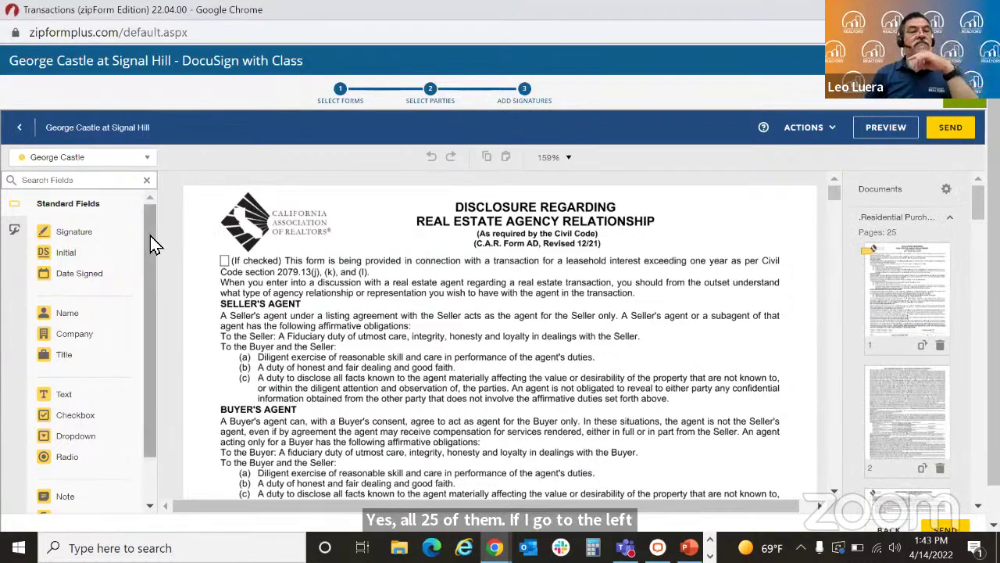
{"action": "scroll", "coordinate": [149, 232], "scroll_direction": "down", "scroll_amount": 2}
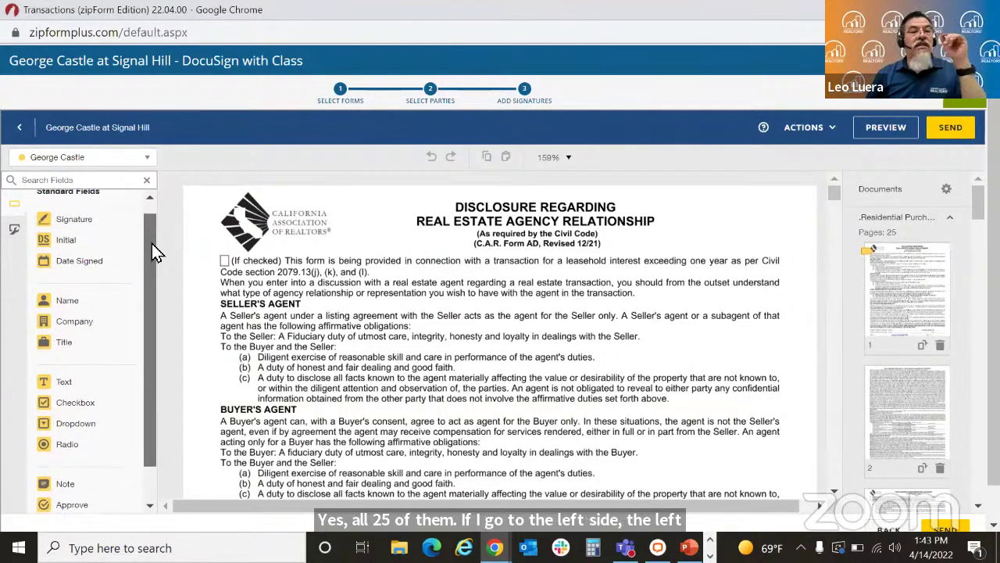
{"action": "scroll", "coordinate": [151, 243], "scroll_direction": "up", "scroll_amount": 1}
{"action": "scroll", "coordinate": [147, 234], "scroll_direction": "up", "scroll_amount": 1}
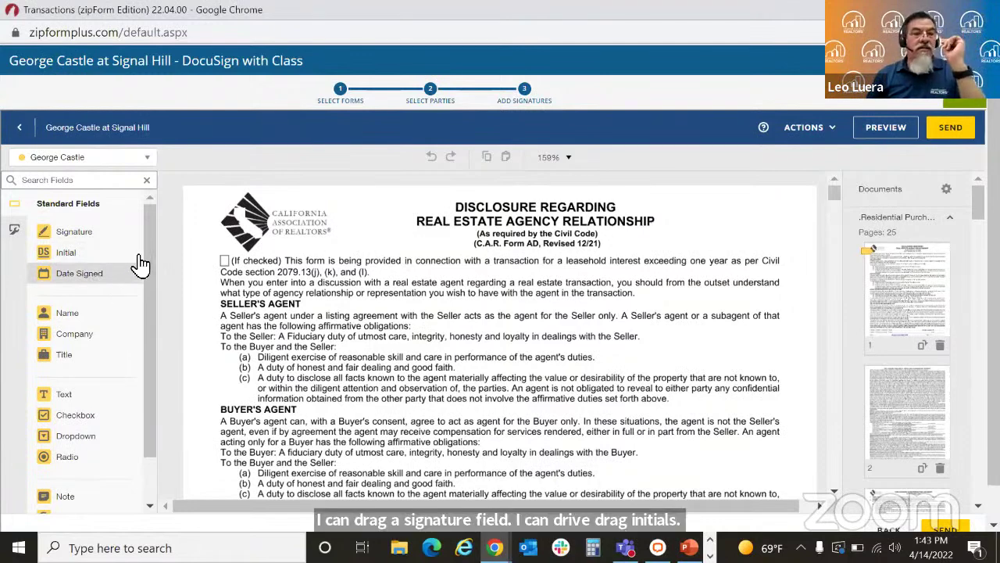
{"action": "mouse_move", "coordinate": [150, 247]}
{"action": "left_mouse_down"}
{"action": "mouse_move", "coordinate": [144, 347]}
{"action": "mouse_move", "coordinate": [145, 223]}
{"action": "left_mouse_up"}
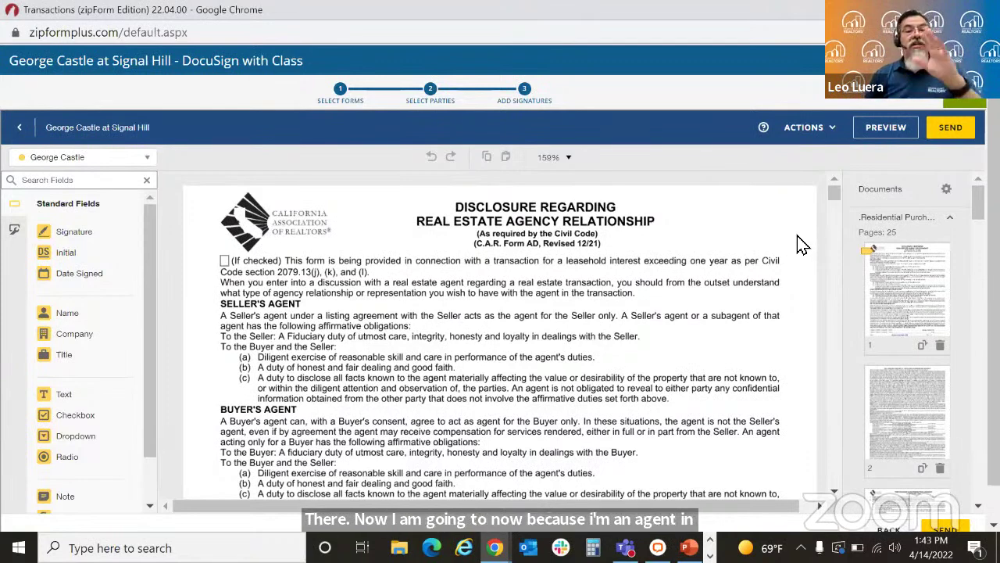
Step: Scroll to page 1's buyer acknowledgement lines and drag a Checkbox field toward the first Buyer box
{"action": "left_click_drag", "start_coordinate": [833, 193], "coordinate": [835, 199]}
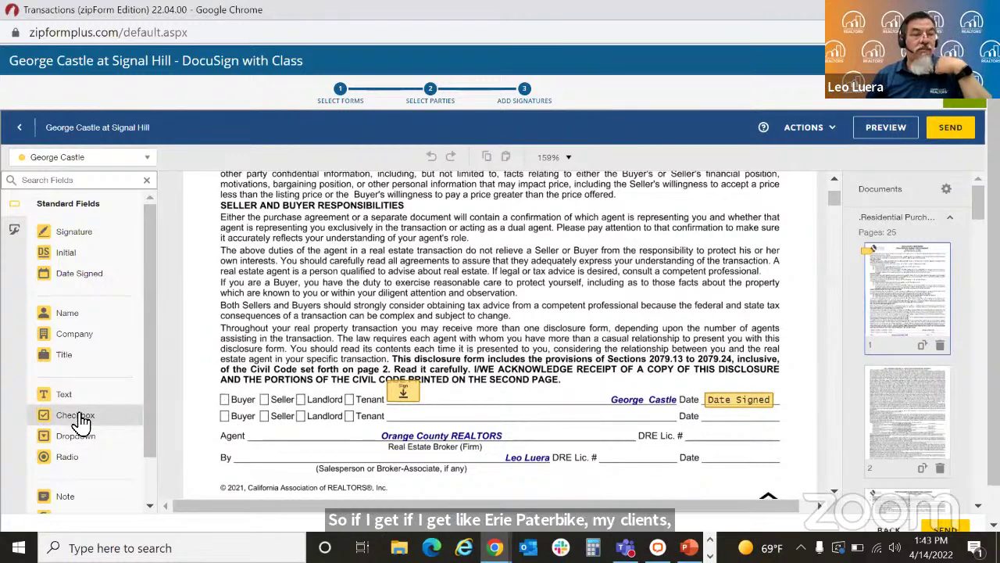
{"action": "left_click_drag", "start_coordinate": [82, 422], "coordinate": [227, 400]}
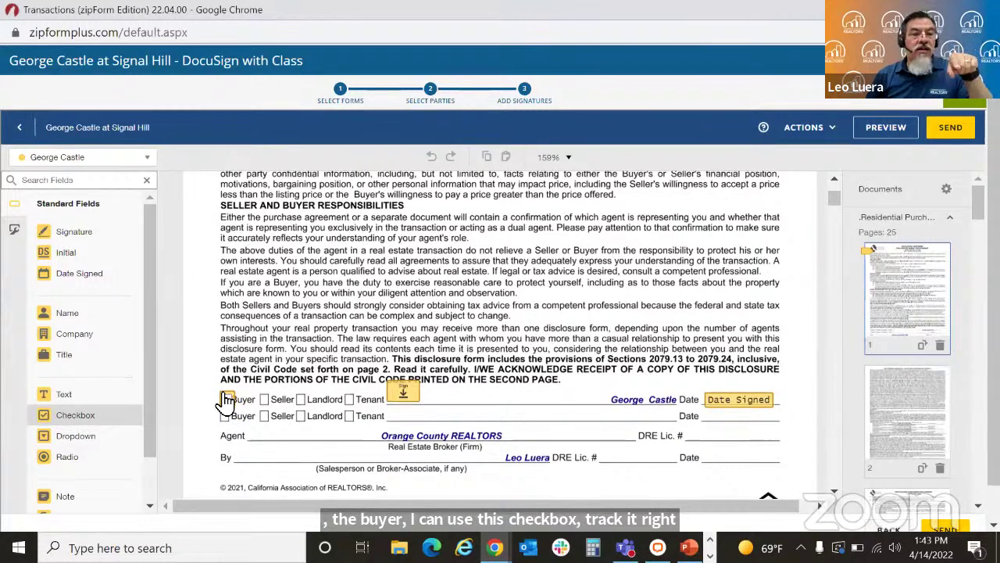
Step: Drop the checkbox on the first Buyer box, make it read only, and review its font options
{"action": "left_click_drag", "start_coordinate": [226, 400], "coordinate": [226, 400]}
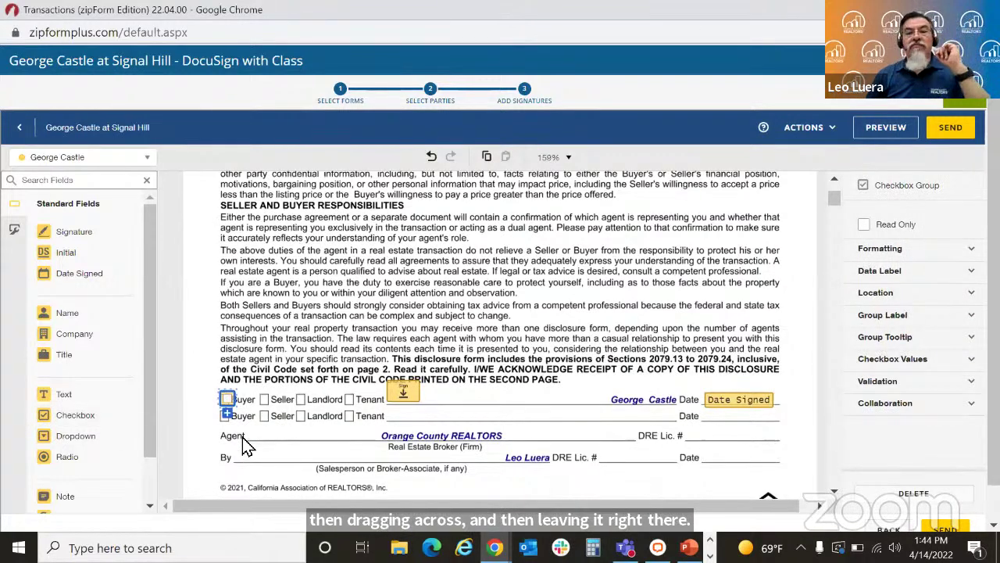
{"action": "left_click", "coordinate": [864, 226]}
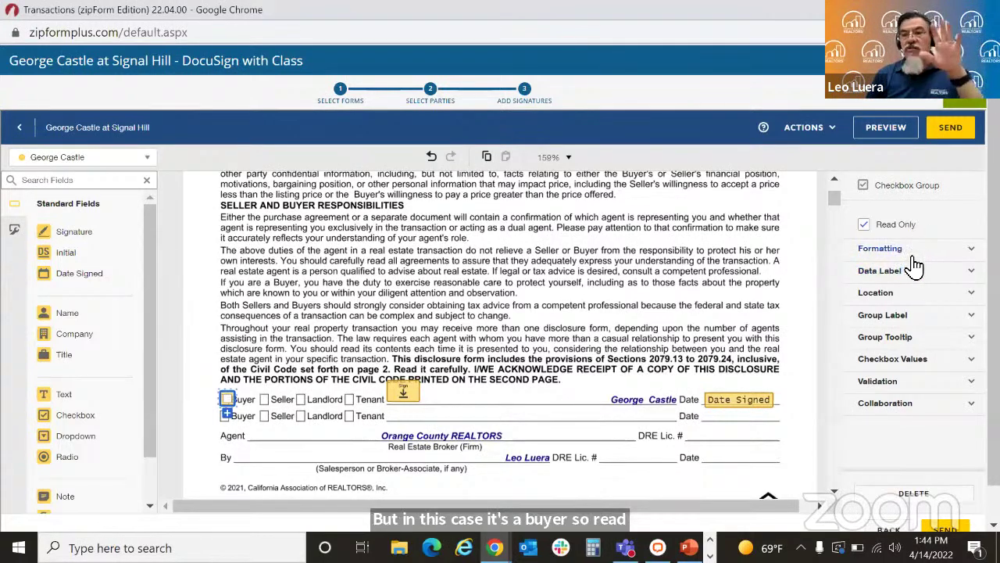
{"action": "left_click", "coordinate": [883, 247]}
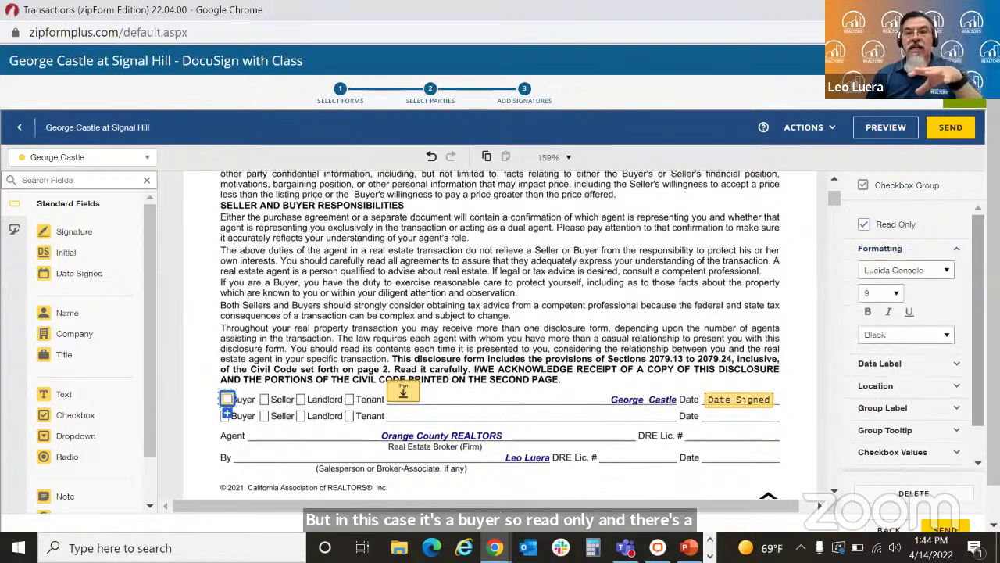
{"action": "left_click", "coordinate": [947, 271]}
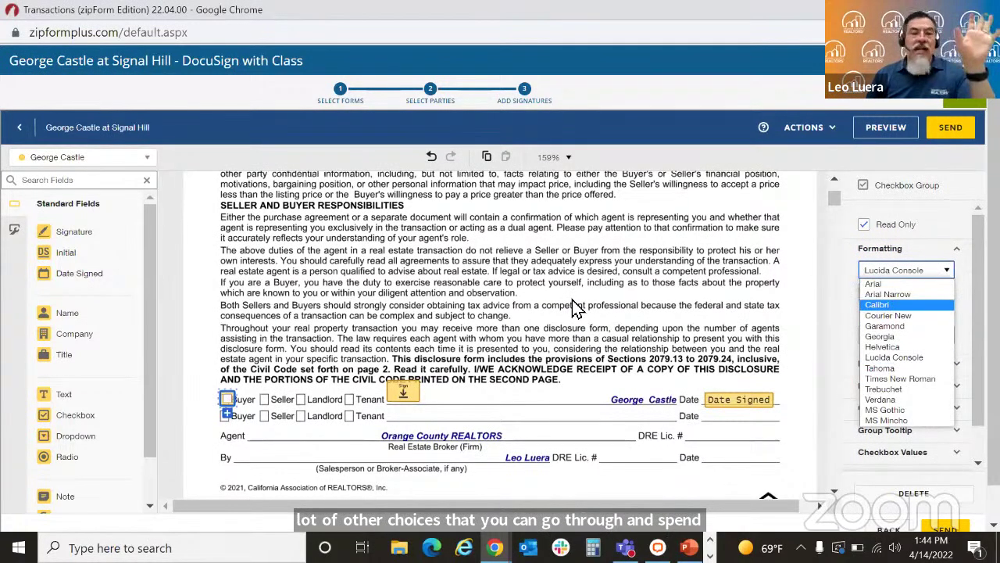
{"action": "left_click", "coordinate": [574, 309]}
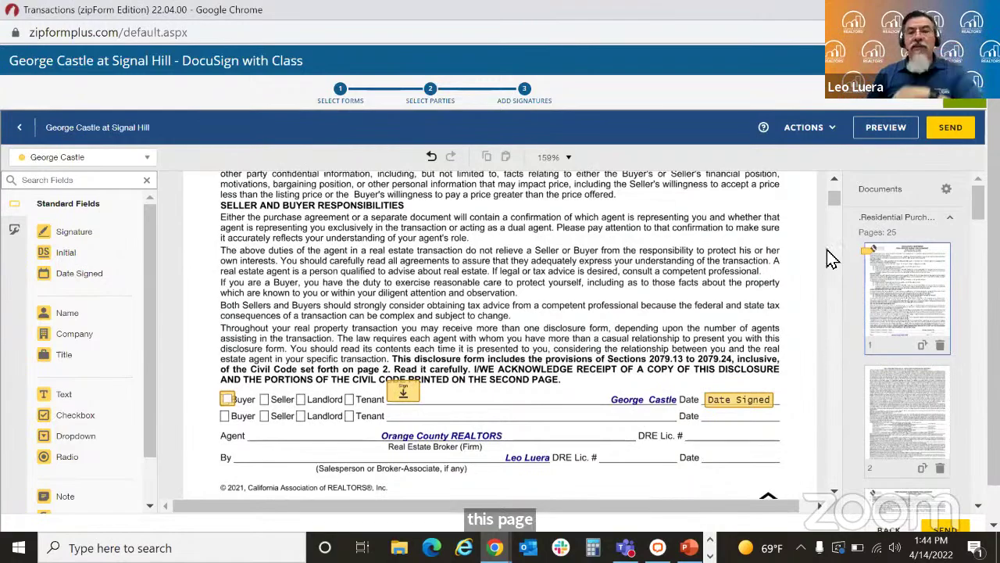
Step: Scroll past page 2 to the Fair Housing page with its protected classes table
{"action": "left_click_drag", "start_coordinate": [832, 206], "coordinate": [838, 210]}
{"action": "scroll", "coordinate": [838, 210], "scroll_direction": "down", "scroll_amount": 2}
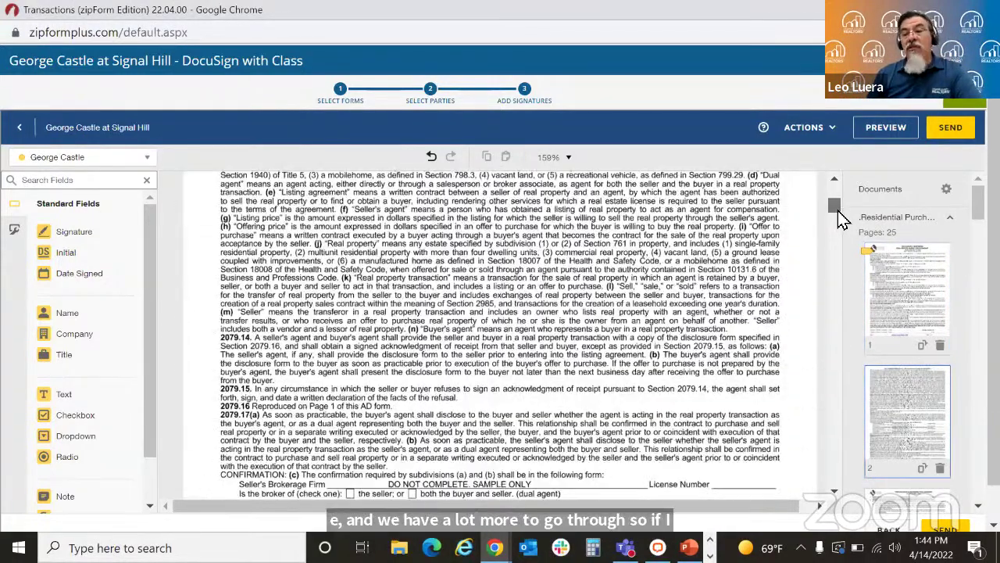
{"action": "scroll", "coordinate": [838, 210], "scroll_direction": "down", "scroll_amount": 2}
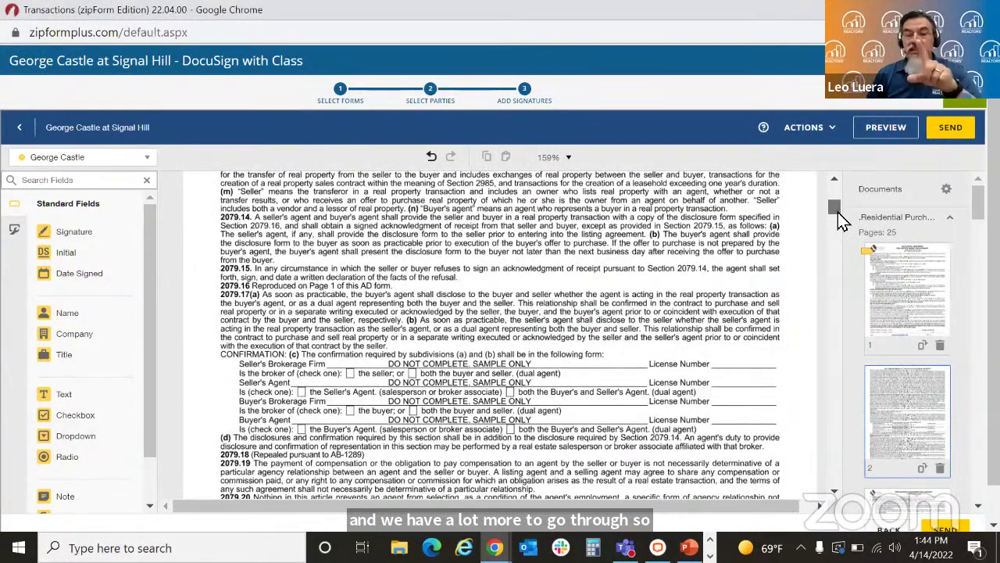
{"action": "left_click_drag", "start_coordinate": [838, 214], "coordinate": [836, 223]}
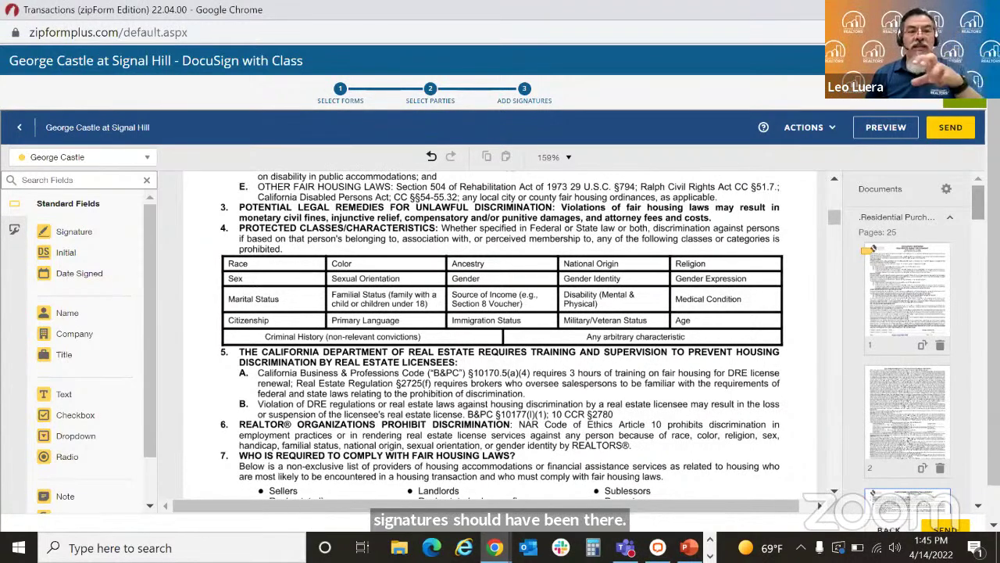
Step: Jump to page 25, the CCPA privacy advisory, then return the thumbnail panel to the Documents list
{"action": "scroll", "coordinate": [906, 341], "scroll_direction": "down", "scroll_amount": 2}
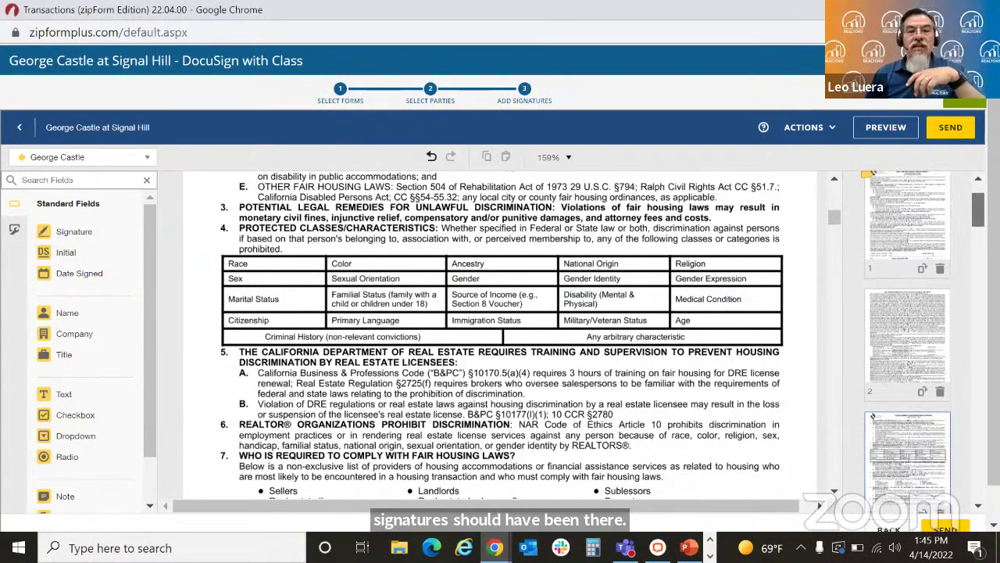
{"action": "scroll", "coordinate": [906, 341], "scroll_direction": "down", "scroll_amount": 2}
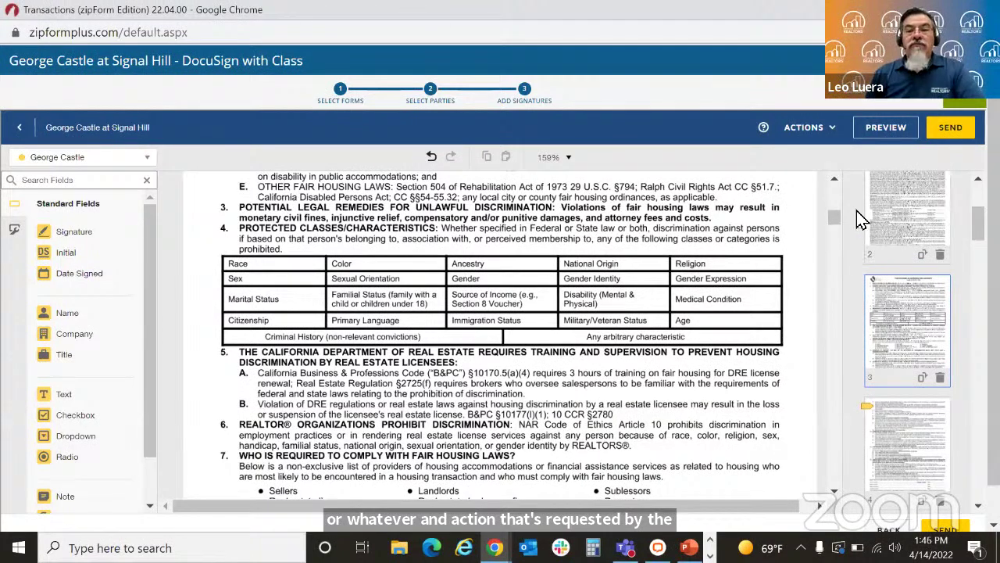
{"action": "scroll", "coordinate": [906, 344], "scroll_direction": "down", "scroll_amount": 10}
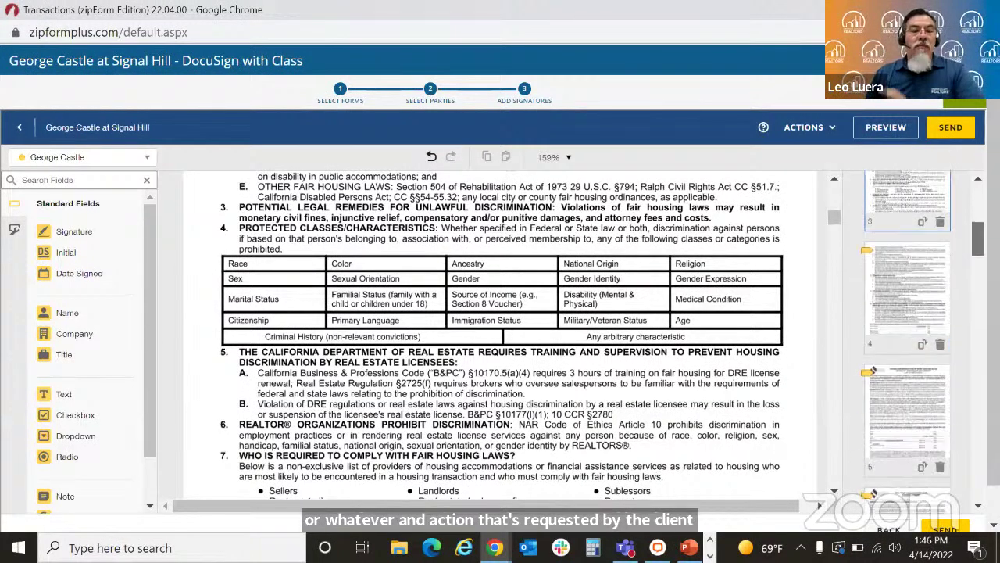
{"action": "scroll", "coordinate": [860, 364], "scroll_direction": "down", "scroll_amount": 20}
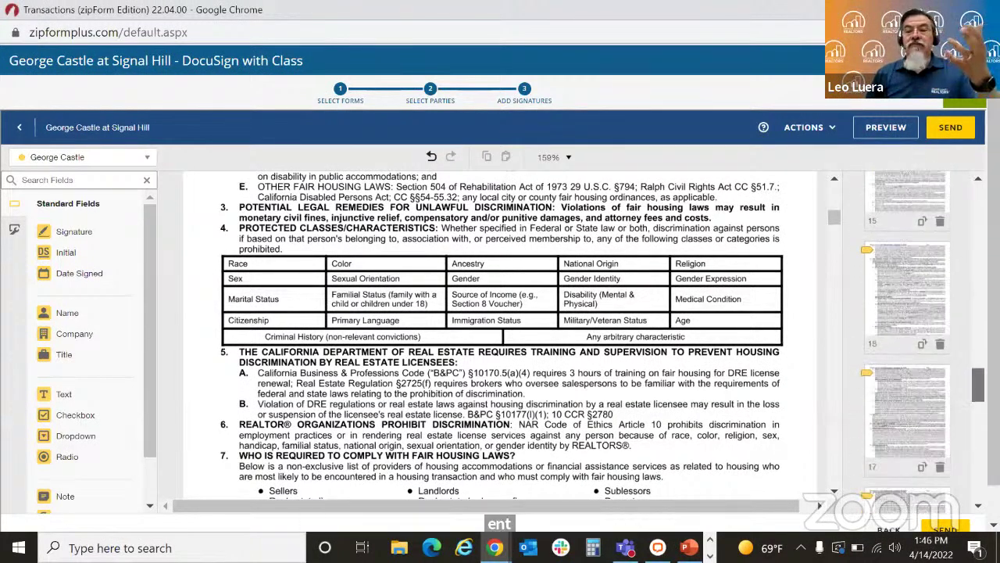
{"action": "scroll", "coordinate": [891, 425], "scroll_direction": "down", "scroll_amount": 1}
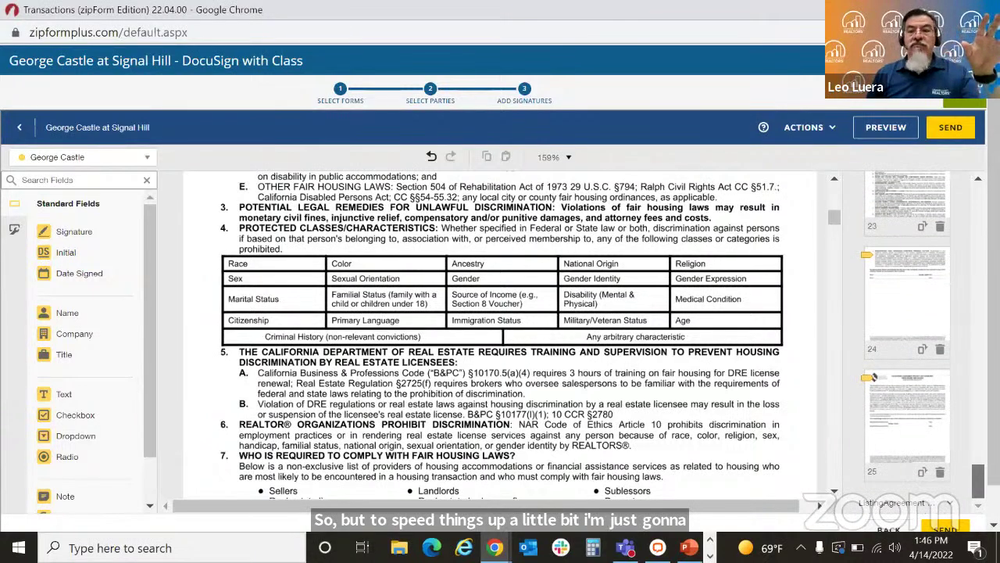
{"action": "left_click", "coordinate": [913, 436]}
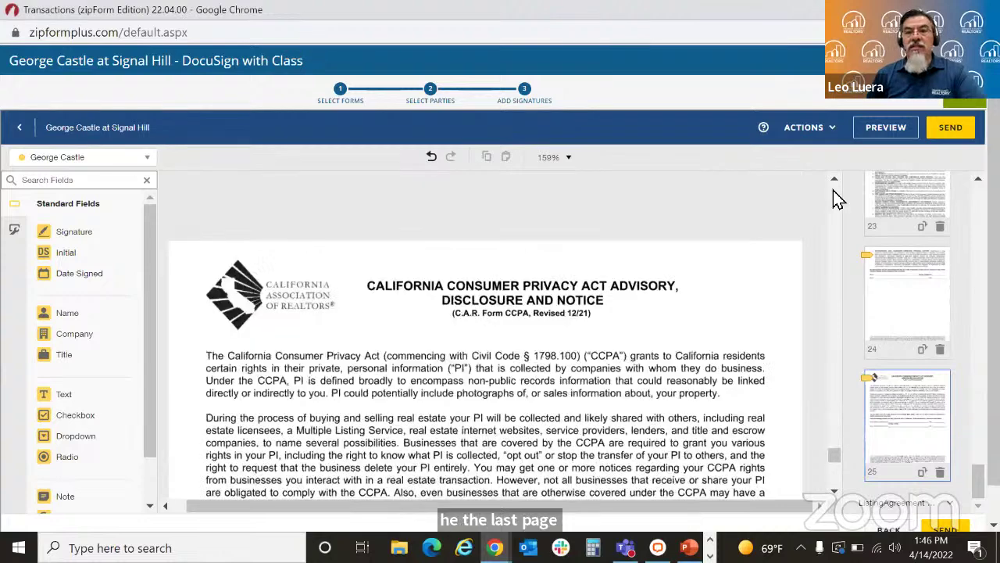
{"action": "scroll", "coordinate": [833, 190], "scroll_direction": "up", "scroll_amount": 3}
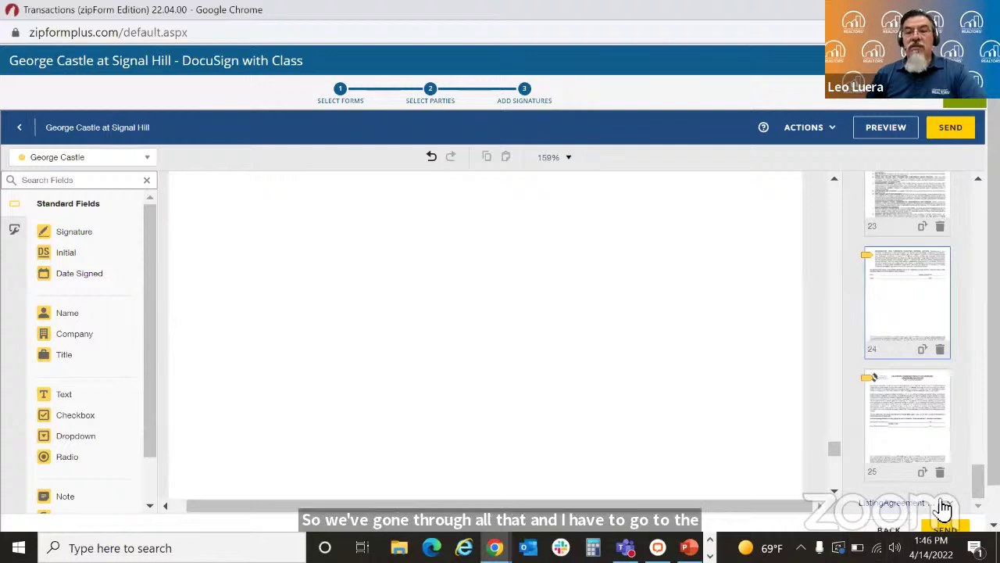
{"action": "scroll", "coordinate": [959, 209], "scroll_direction": "up", "scroll_amount": 15}
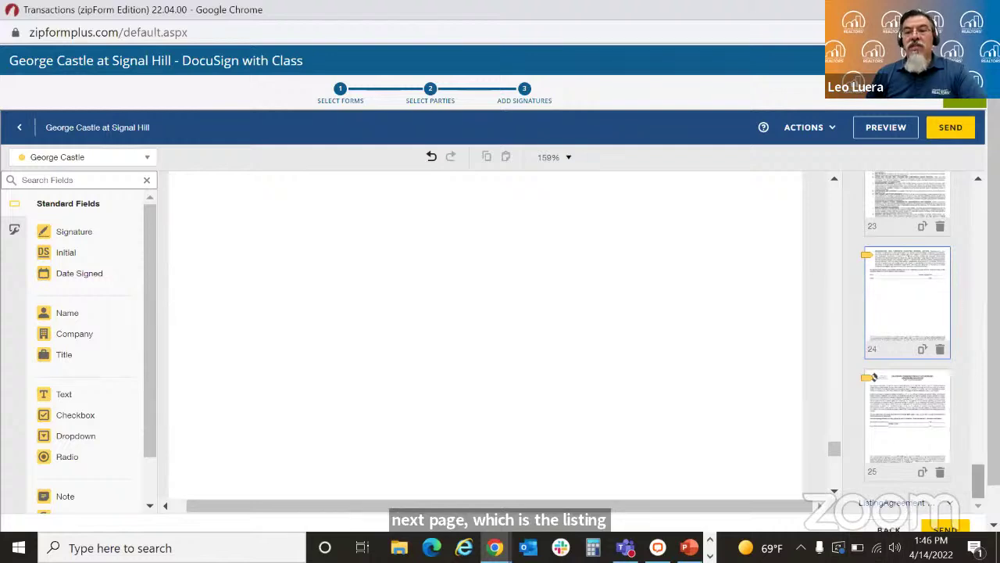
{"action": "scroll", "coordinate": [958, 196], "scroll_direction": "up", "scroll_amount": 10}
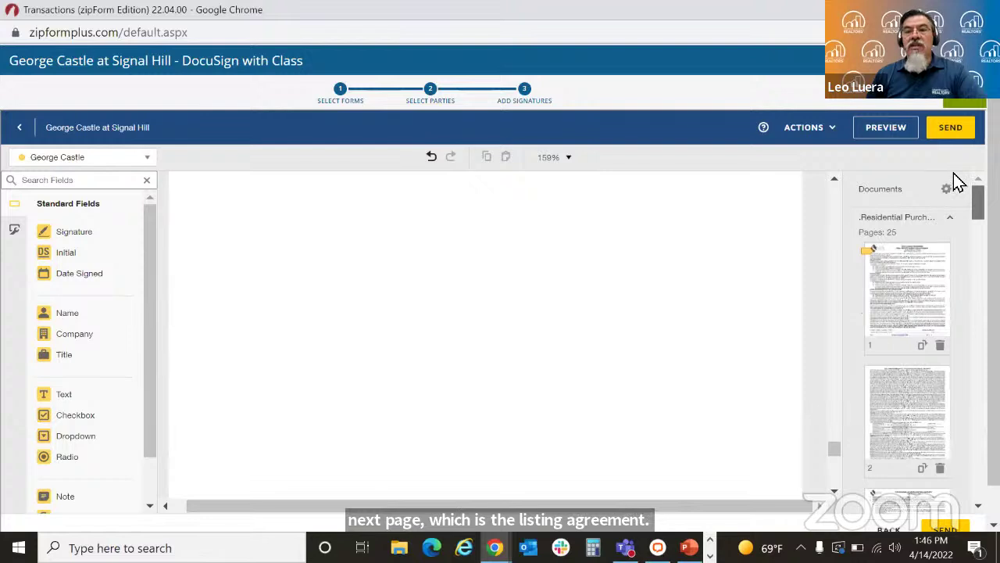
Step: Collapse the Residential Purchase pages and open page 1 of ListingAgreement Form B
{"action": "left_click", "coordinate": [953, 221]}
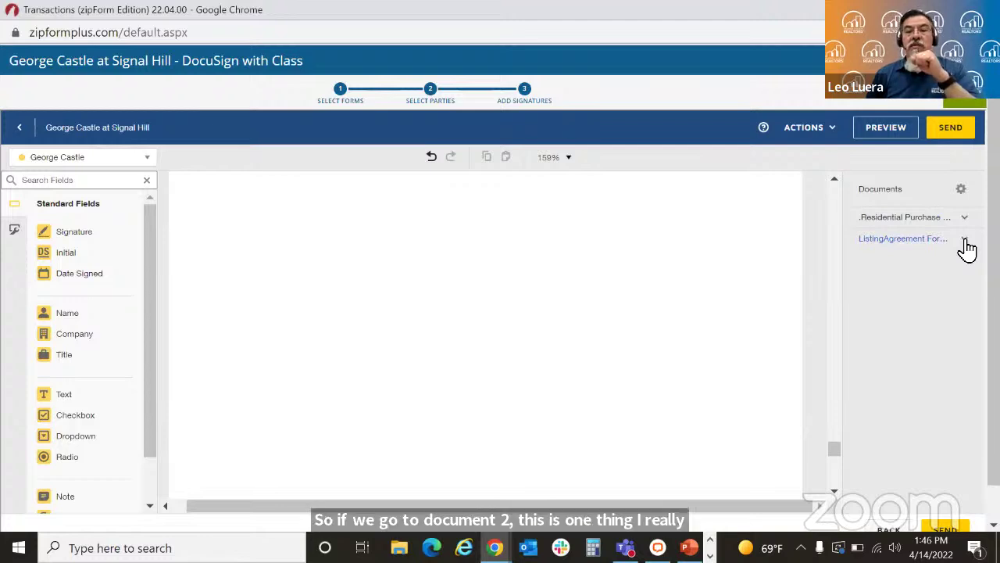
{"action": "left_click", "coordinate": [966, 240]}
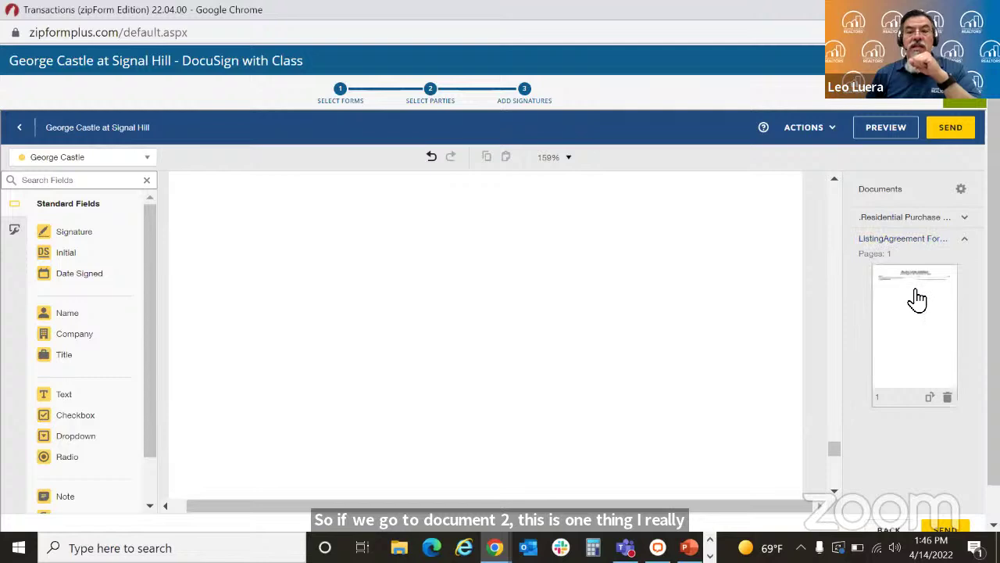
{"action": "left_click", "coordinate": [920, 312]}
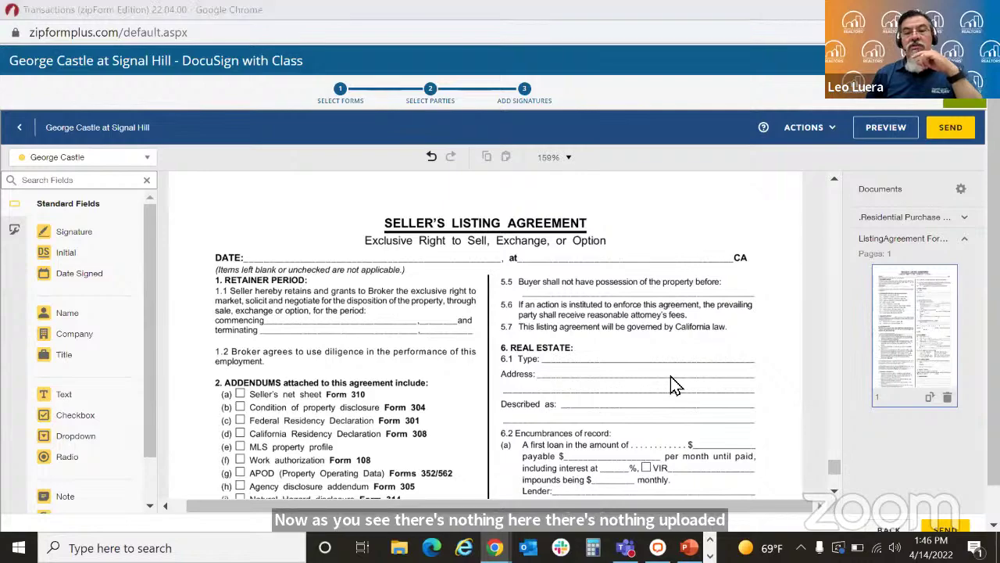
Step: Place a Date Signed field on the DATE line and a read-only 'Fountain Valley' text field after 'at'
{"action": "mouse_move", "coordinate": [834, 467]}
{"action": "left_mouse_down"}
{"action": "mouse_move", "coordinate": [834, 478]}
{"action": "mouse_move", "coordinate": [833, 464]}
{"action": "left_mouse_up"}
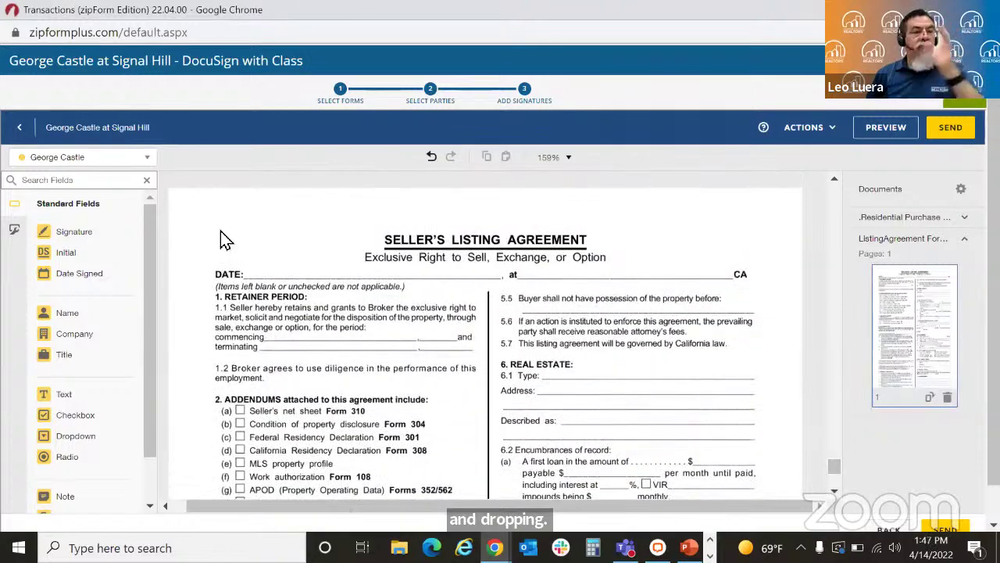
{"action": "left_click_drag", "start_coordinate": [76, 281], "coordinate": [255, 264]}
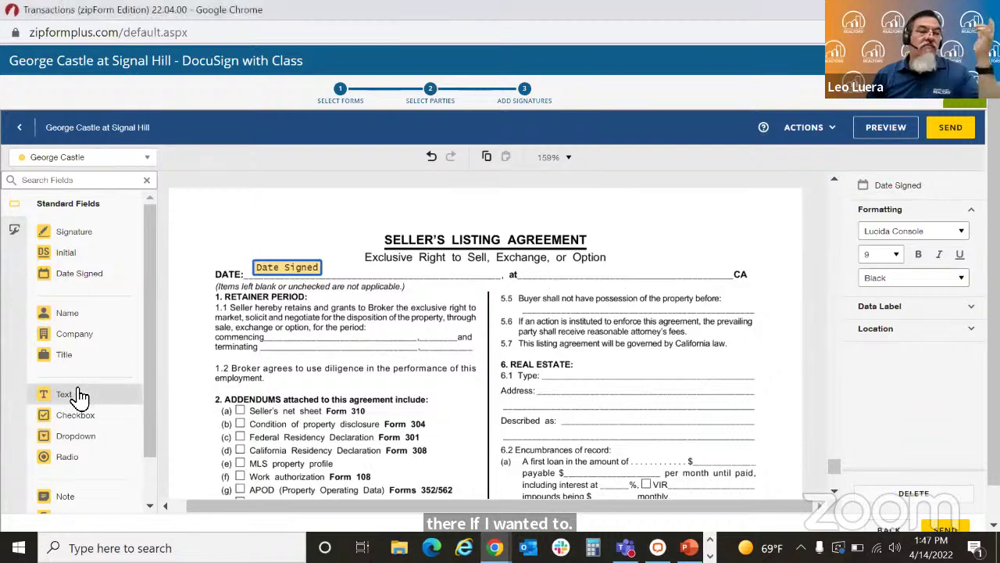
{"action": "left_click_drag", "start_coordinate": [79, 394], "coordinate": [535, 267]}
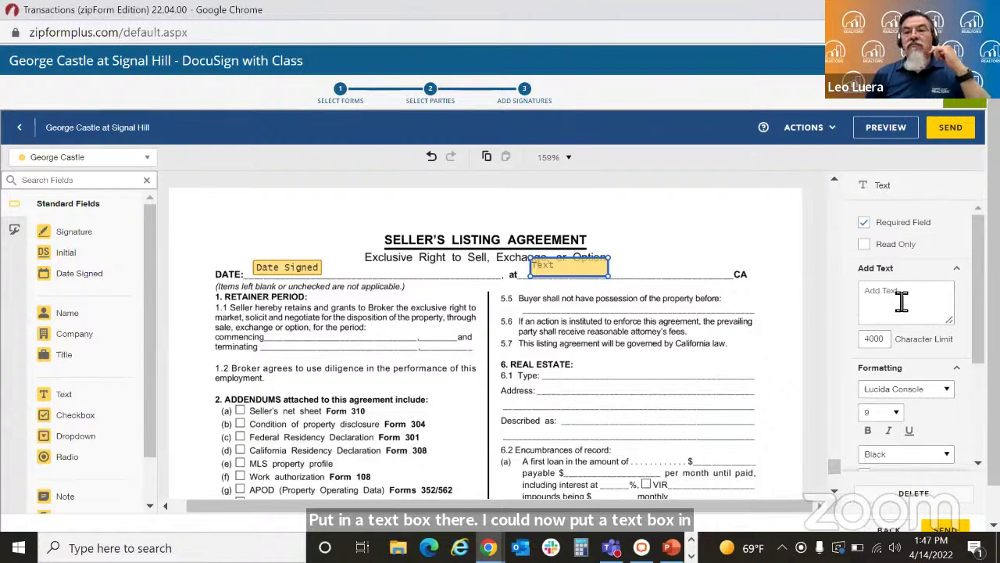
{"action": "left_click", "coordinate": [864, 244]}
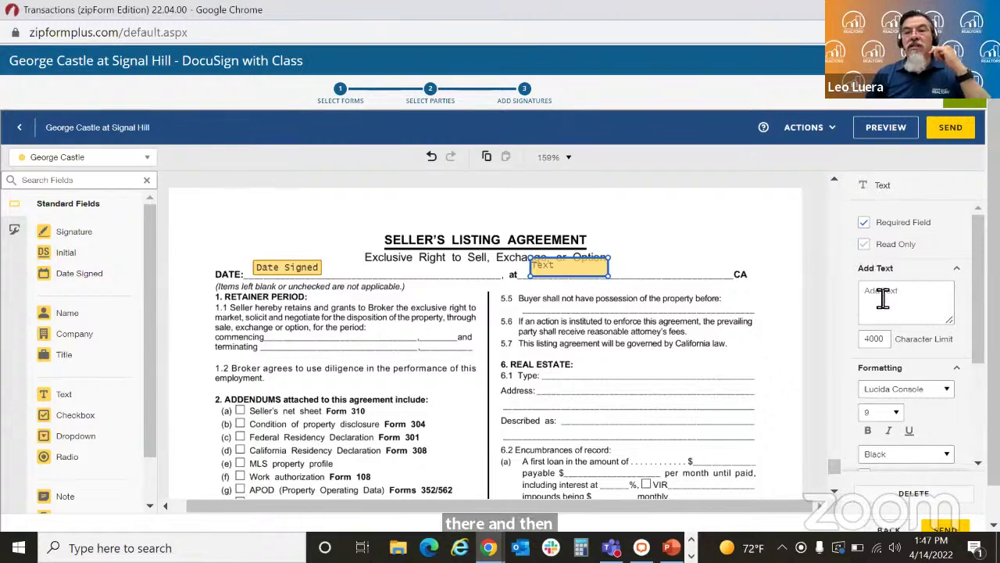
{"action": "left_click", "coordinate": [882, 299]}
{"action": "type", "text": "F"}
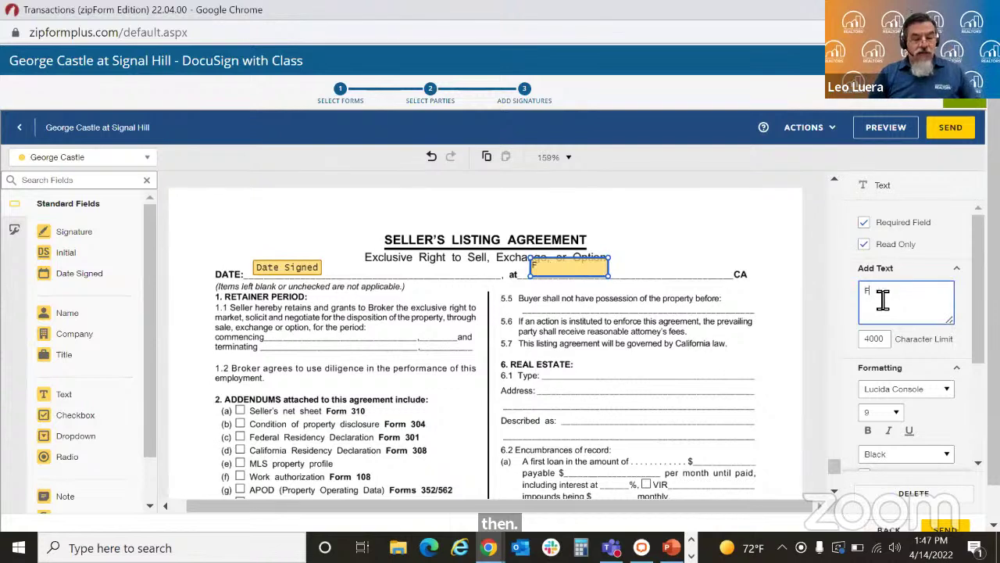
{"action": "type", "text": "ountain Val"}
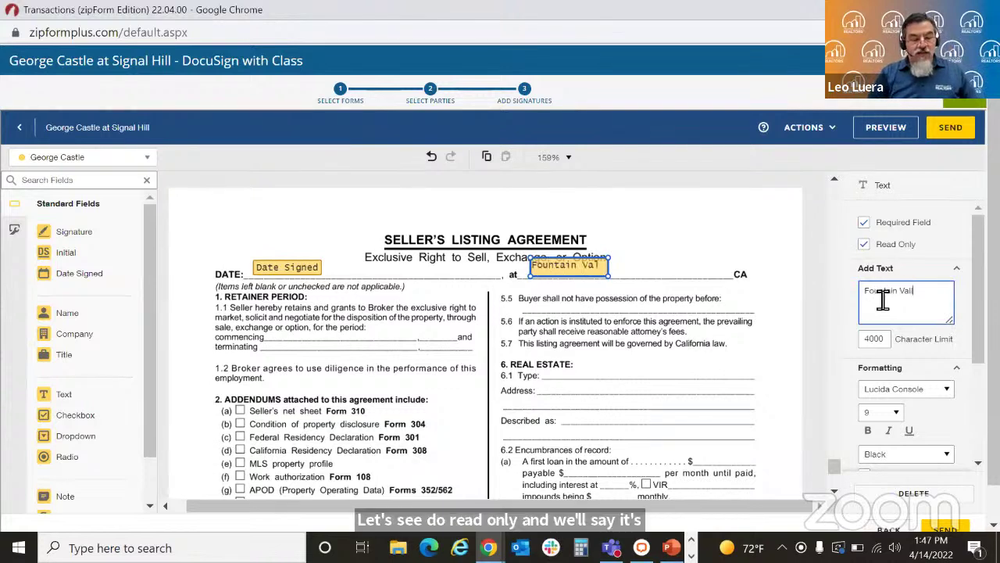
{"action": "type", "text": "ey"}
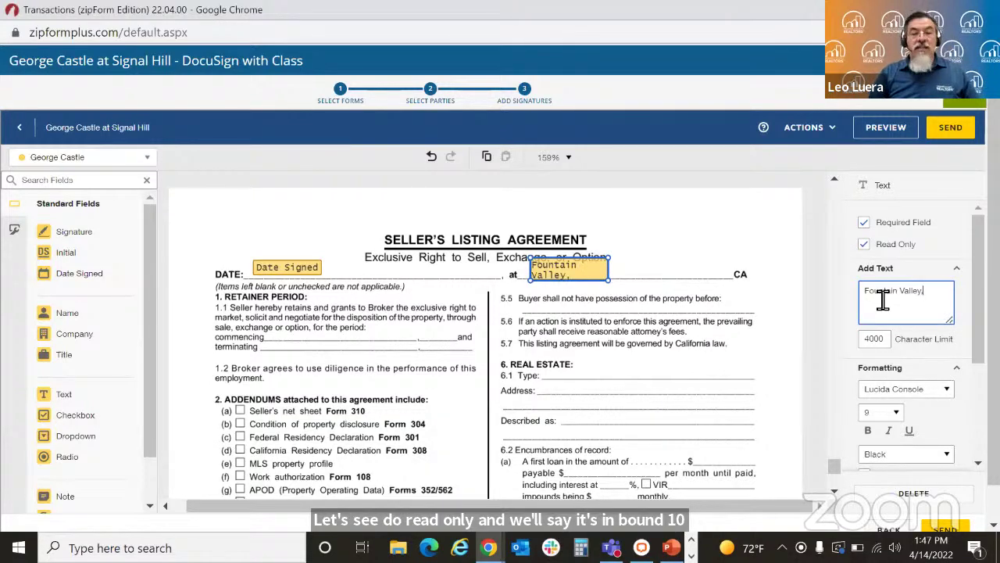
{"action": "left_click", "coordinate": [798, 287]}
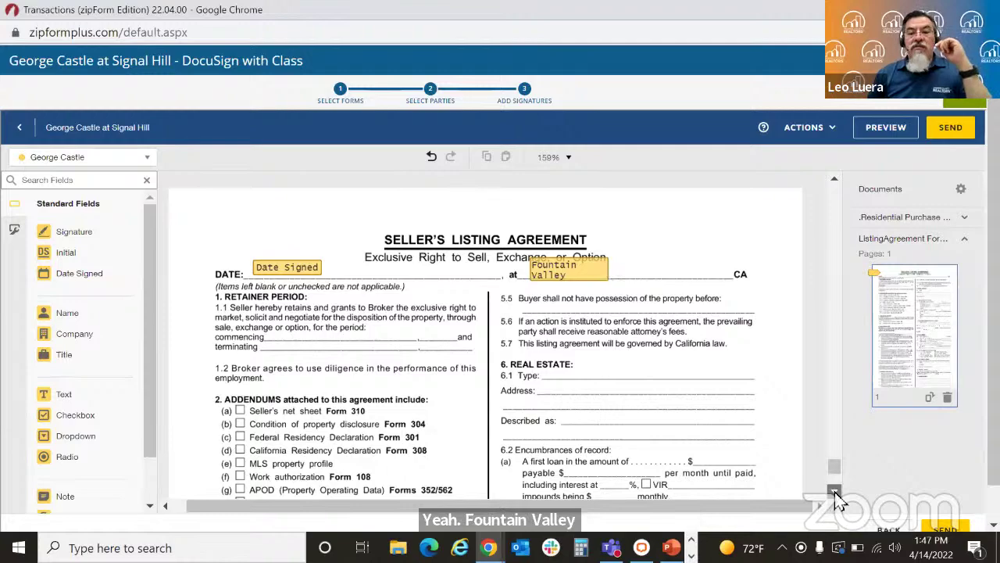
Step: Put Date Signed, Full Name and Signature fields on the seller's lines, plus a 10.1 Option Terms checkbox
{"action": "scroll", "coordinate": [834, 494], "scroll_direction": "down", "scroll_amount": 5}
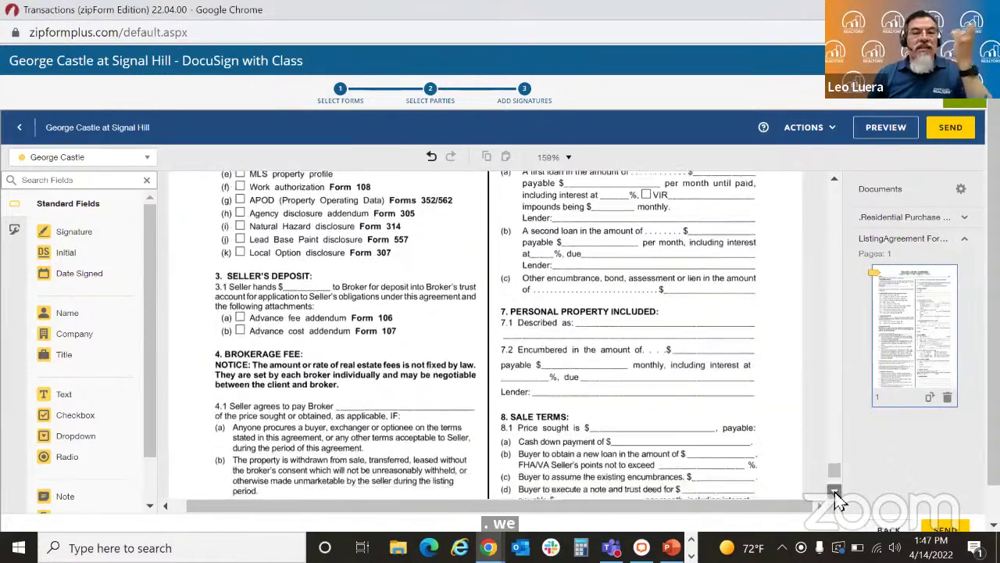
{"action": "scroll", "coordinate": [834, 493], "scroll_direction": "down", "scroll_amount": 4}
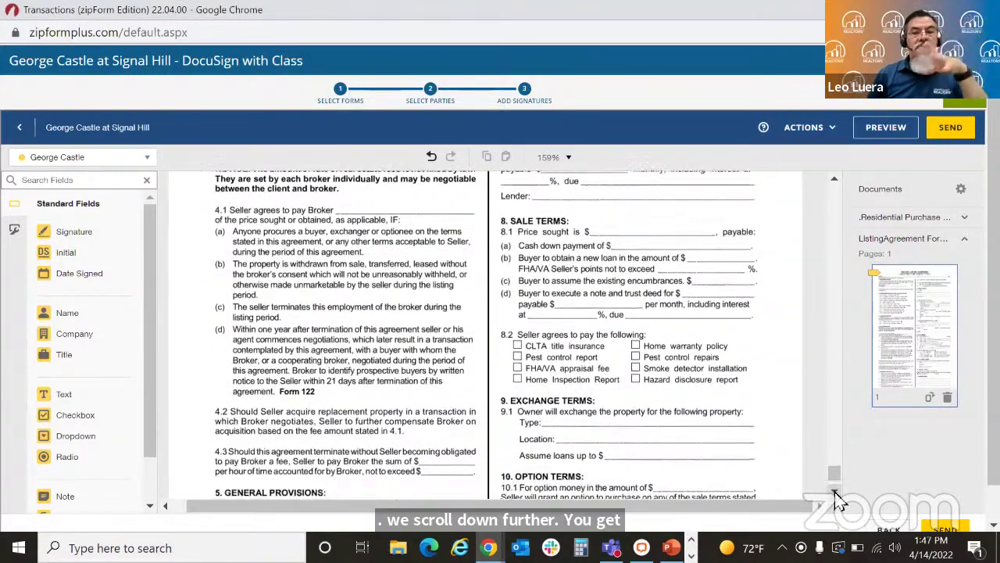
{"action": "scroll", "coordinate": [835, 494], "scroll_direction": "down", "scroll_amount": 5}
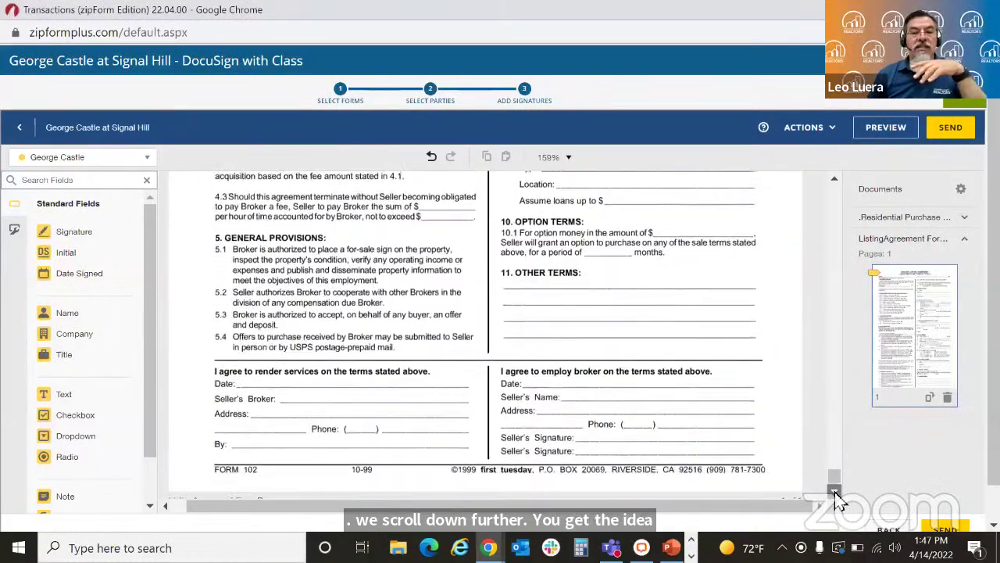
{"action": "scroll", "coordinate": [835, 494], "scroll_direction": "down", "scroll_amount": 1}
{"action": "mouse_move", "coordinate": [94, 274]}
{"action": "left_mouse_down"}
{"action": "mouse_move", "coordinate": [269, 291]}
{"action": "mouse_move", "coordinate": [383, 312]}
{"action": "mouse_move", "coordinate": [469, 352]}
{"action": "mouse_move", "coordinate": [527, 356]}
{"action": "left_mouse_up"}
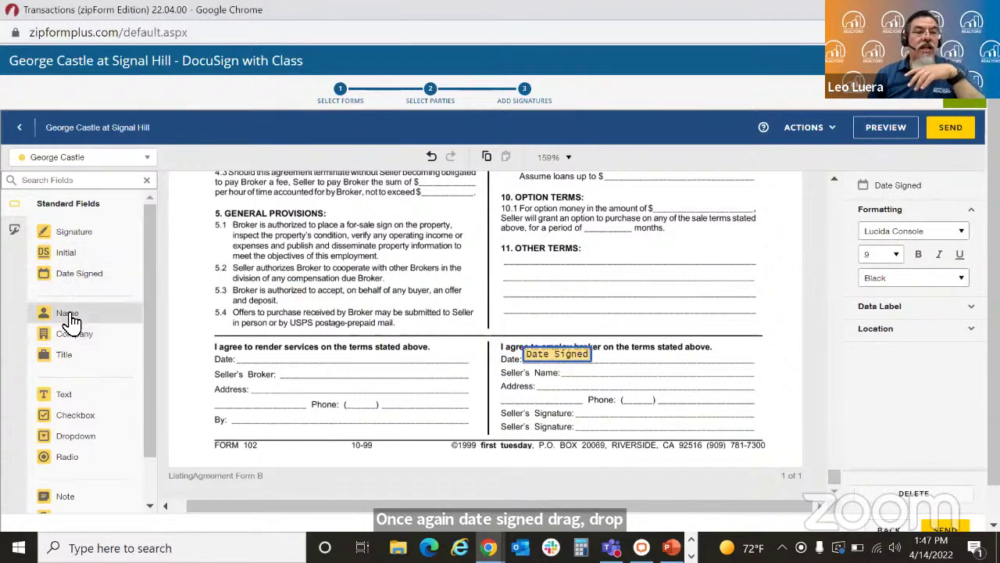
{"action": "left_click_drag", "start_coordinate": [71, 319], "coordinate": [568, 375]}
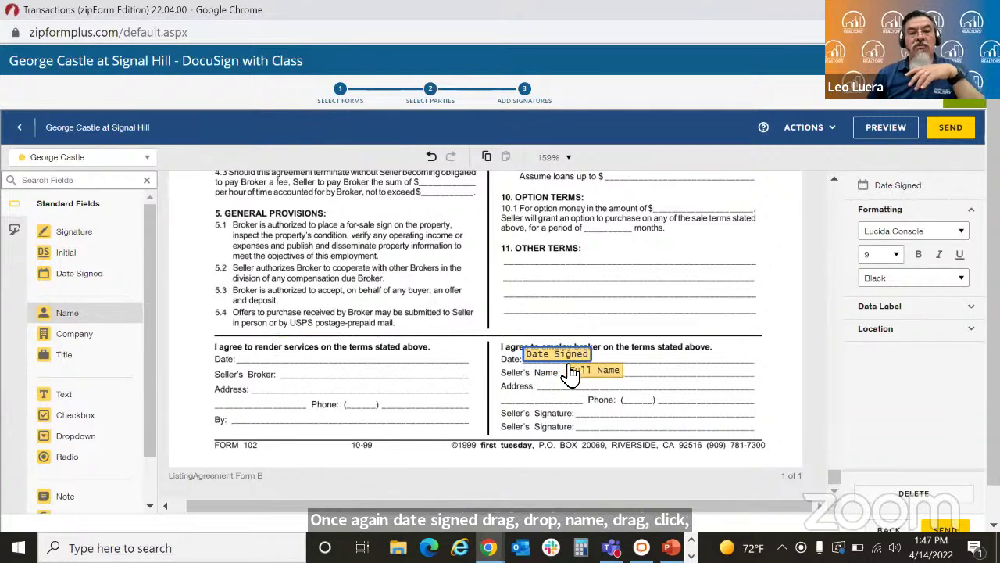
{"action": "left_click", "coordinate": [570, 374]}
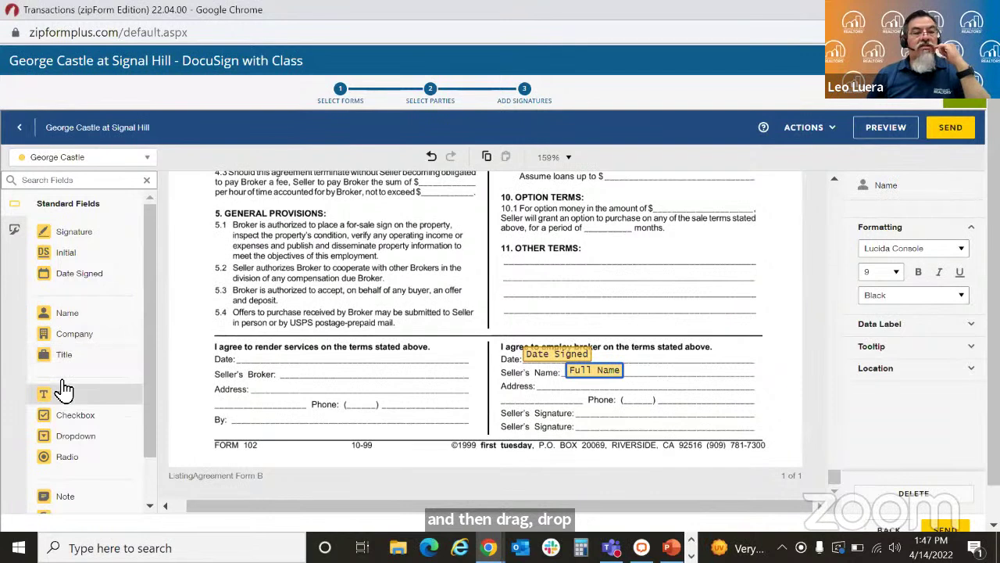
{"action": "mouse_move", "coordinate": [69, 240]}
{"action": "left_mouse_down"}
{"action": "mouse_move", "coordinate": [222, 308]}
{"action": "mouse_move", "coordinate": [449, 373]}
{"action": "mouse_move", "coordinate": [592, 393]}
{"action": "mouse_move", "coordinate": [580, 393]}
{"action": "left_mouse_up"}
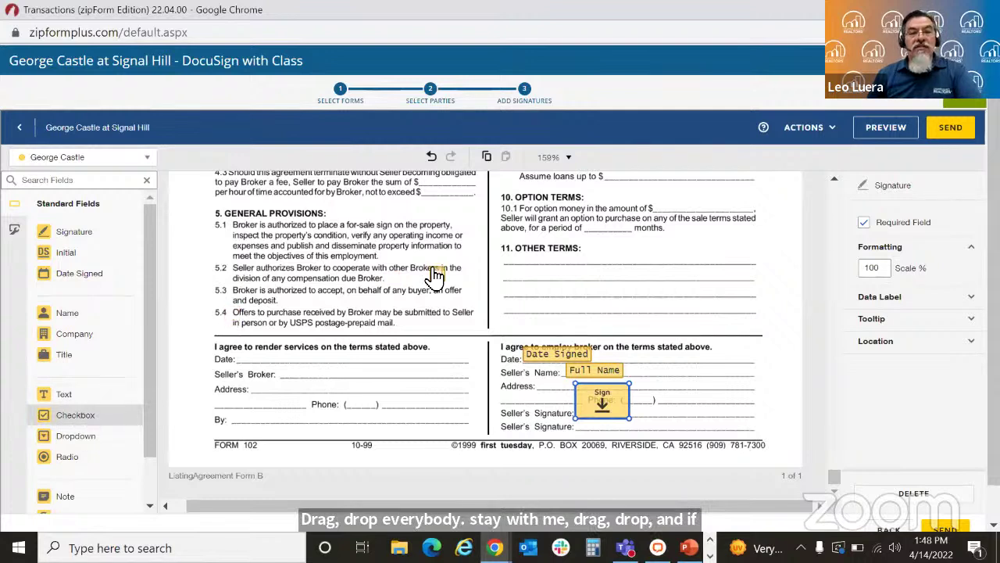
{"action": "left_click", "coordinate": [600, 226]}
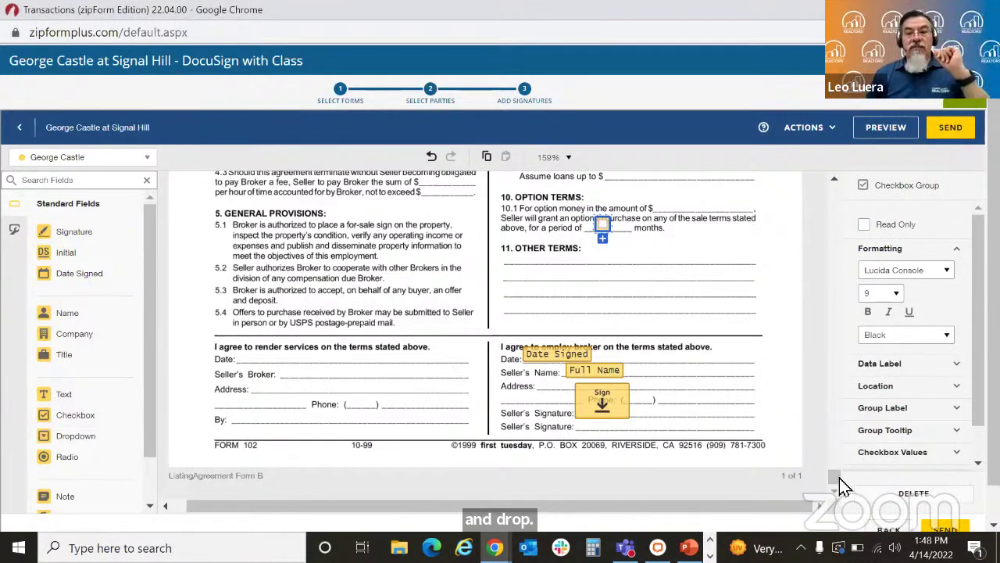
{"action": "left_click_drag", "start_coordinate": [835, 480], "coordinate": [836, 478]}
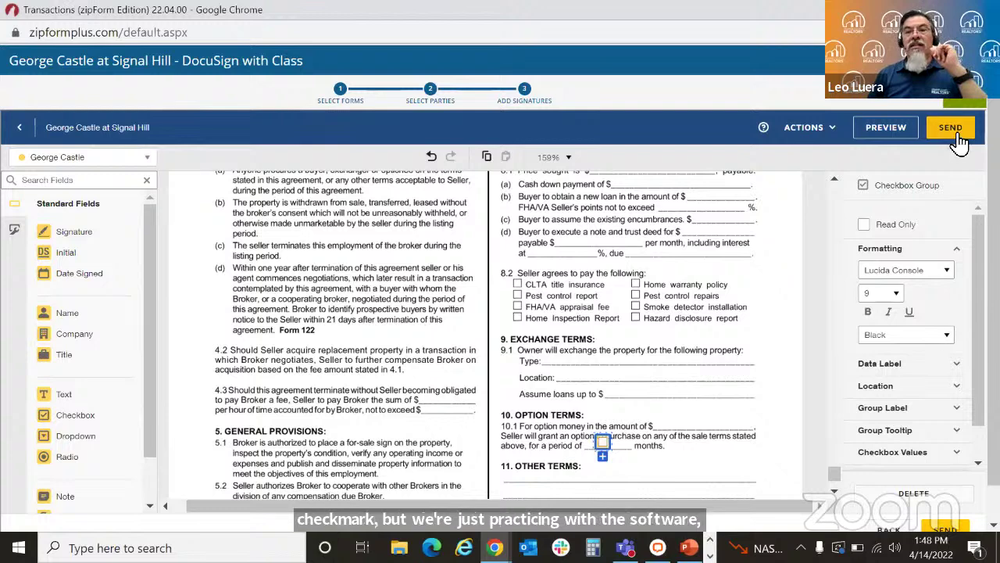
Step: Preview the packet as the signer and apply the signature to the three required SIGN fields
{"action": "left_click", "coordinate": [885, 132]}
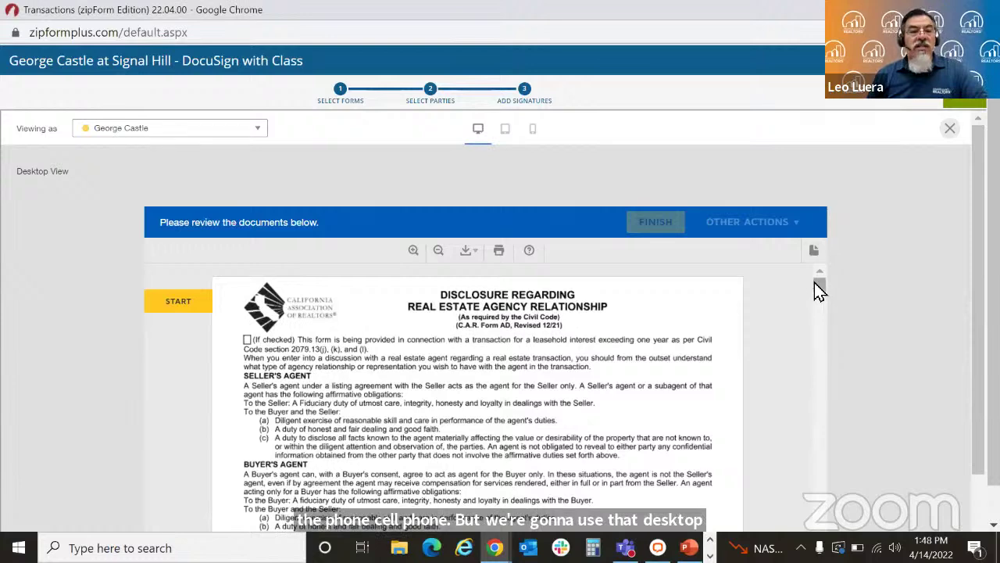
{"action": "left_click", "coordinate": [189, 309]}
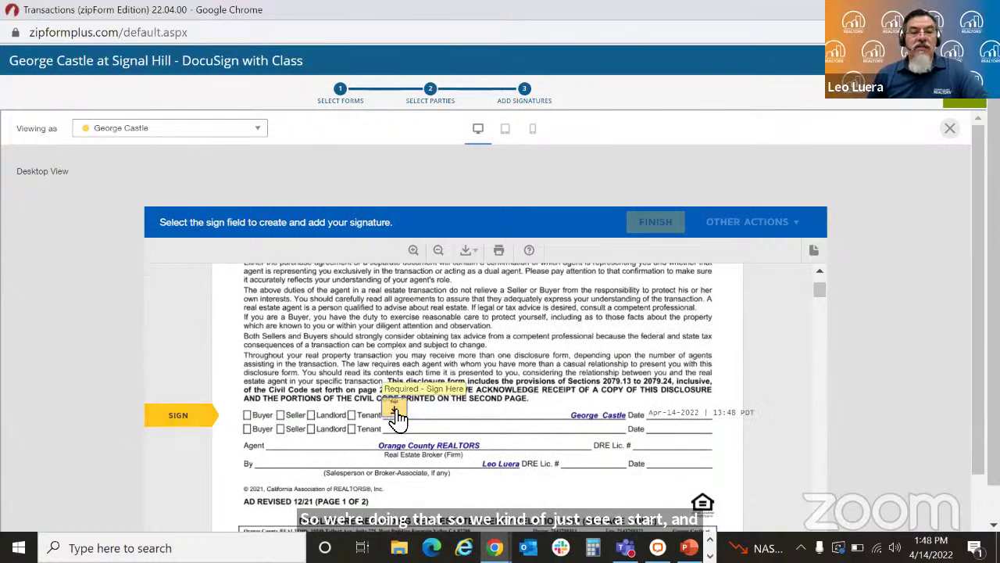
{"action": "left_click", "coordinate": [177, 416]}
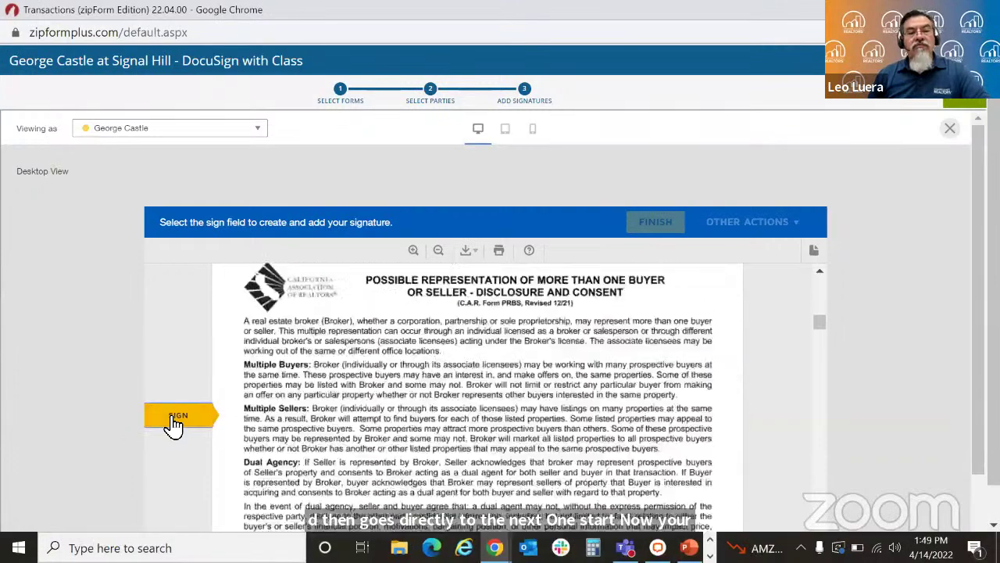
{"action": "left_click", "coordinate": [173, 422]}
{"action": "left_click", "coordinate": [174, 422]}
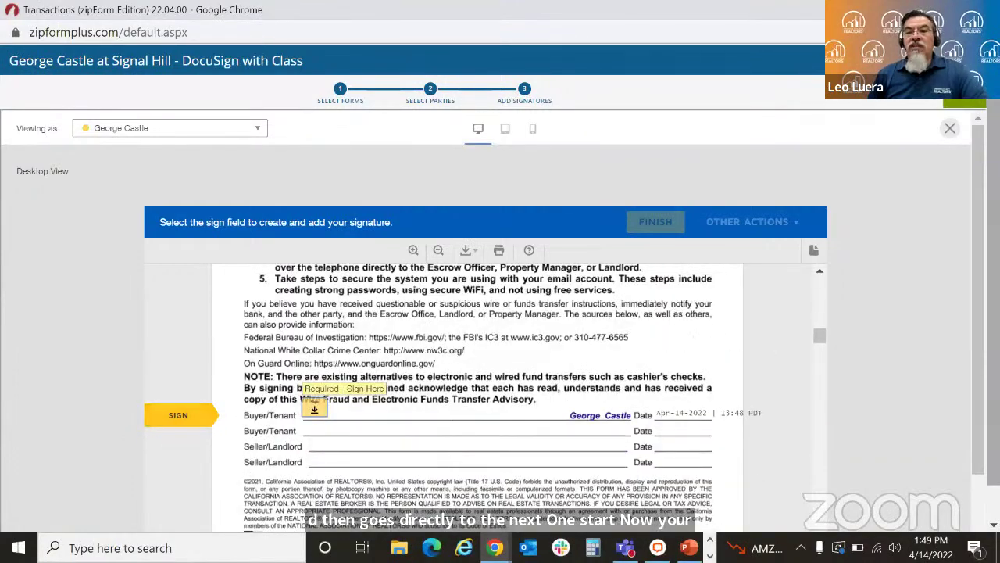
Step: Scroll the preview to the listing agreement's end, showing Apr-14-2022, Fountain Valley and the checkbox
{"action": "scroll", "coordinate": [894, 385], "scroll_direction": "down", "scroll_amount": 1}
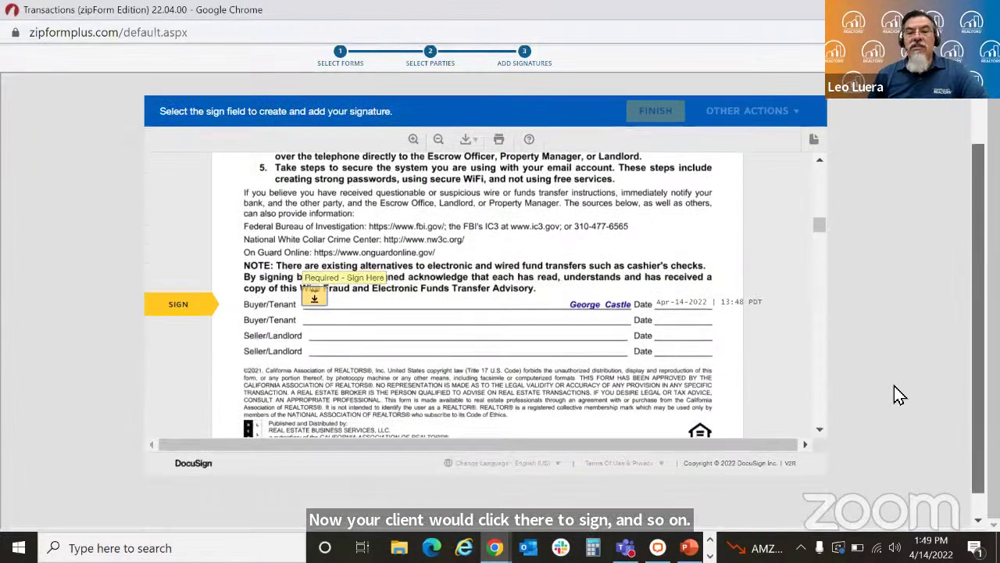
{"action": "scroll", "coordinate": [814, 414], "scroll_direction": "down", "scroll_amount": 3}
{"action": "scroll", "coordinate": [814, 410], "scroll_direction": "down", "scroll_amount": 15}
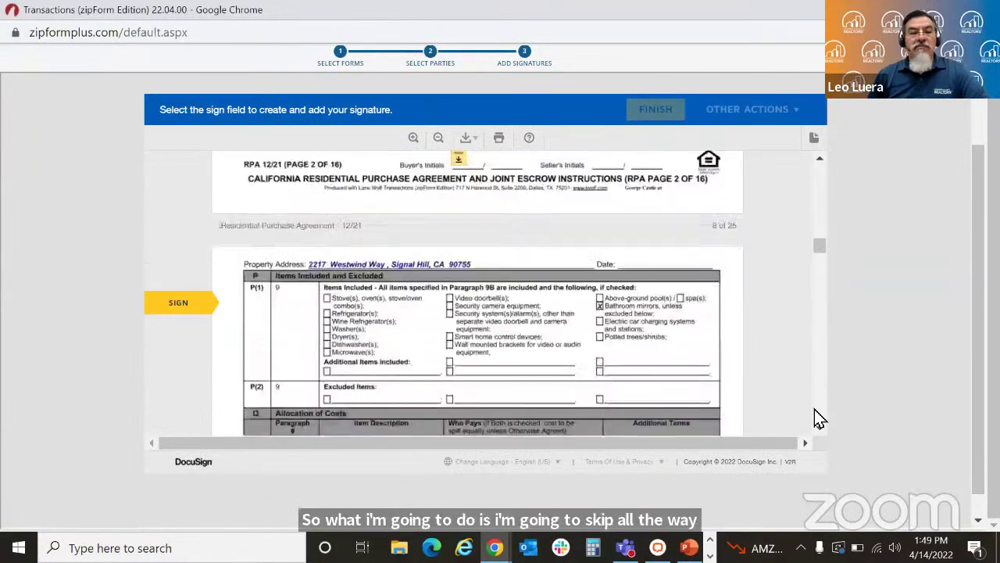
{"action": "scroll", "coordinate": [814, 414], "scroll_direction": "down", "scroll_amount": 20}
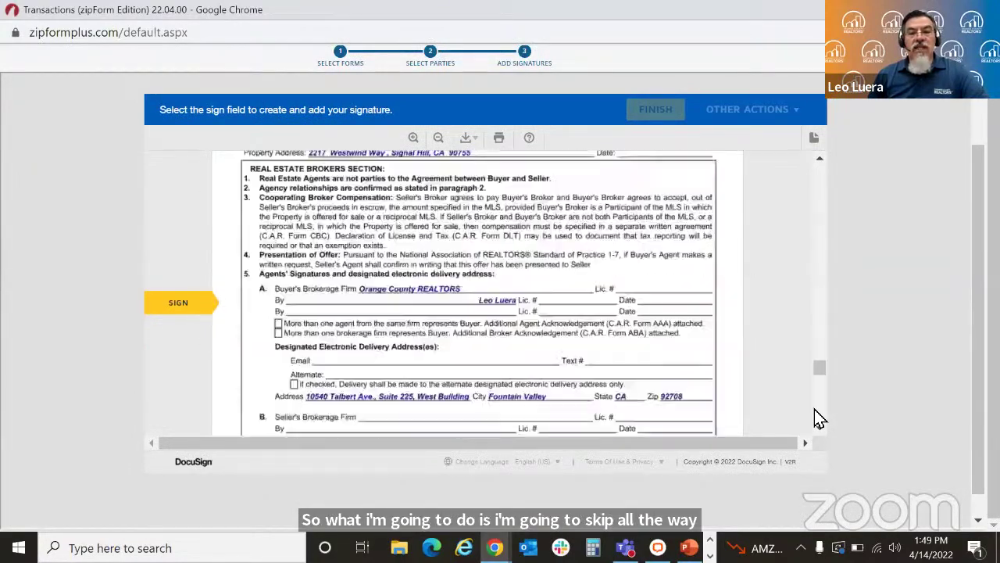
{"action": "left_click_drag", "start_coordinate": [820, 419], "coordinate": [820, 408]}
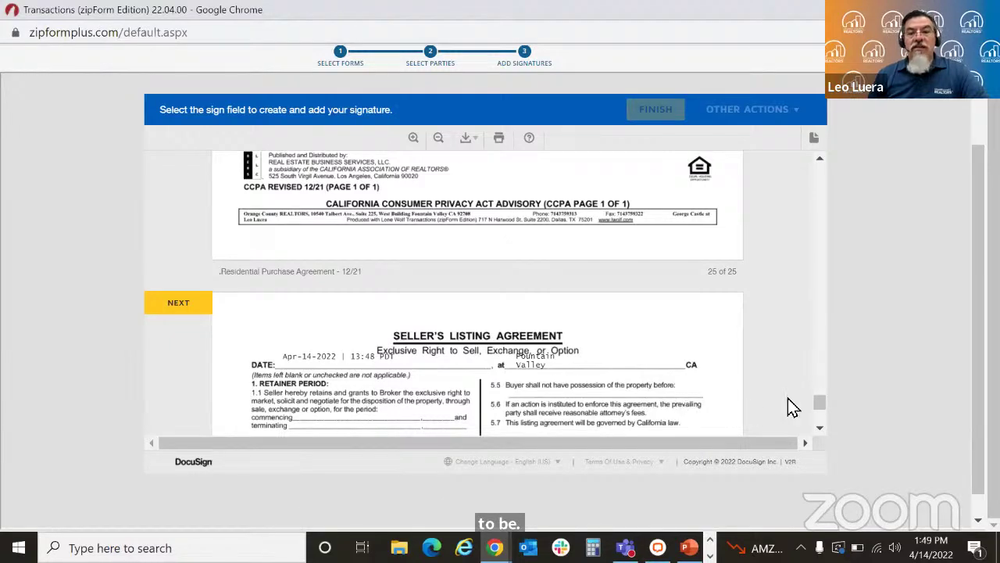
{"action": "scroll", "coordinate": [821, 405], "scroll_direction": "down", "scroll_amount": 2}
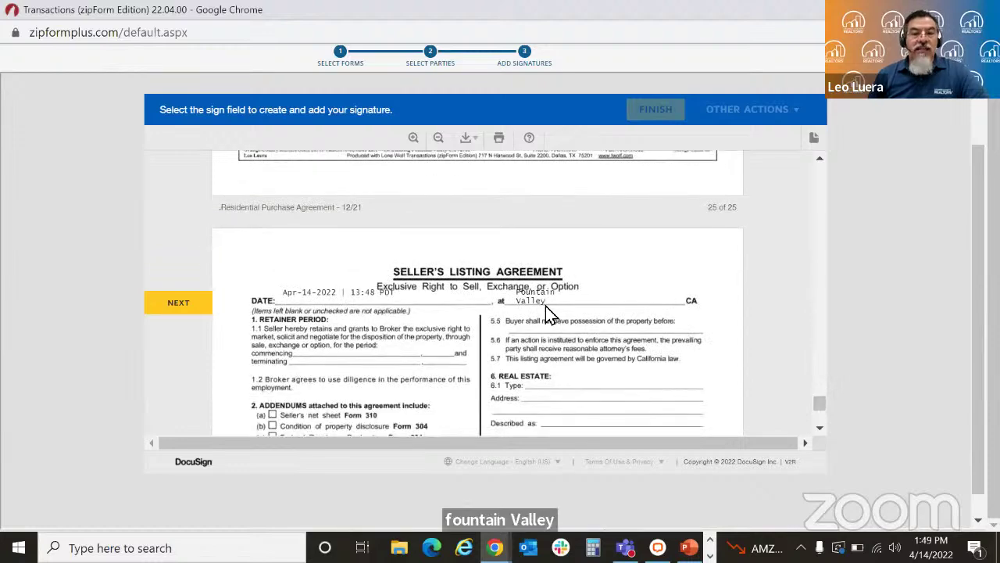
{"action": "scroll", "coordinate": [820, 429], "scroll_direction": "down", "scroll_amount": 10}
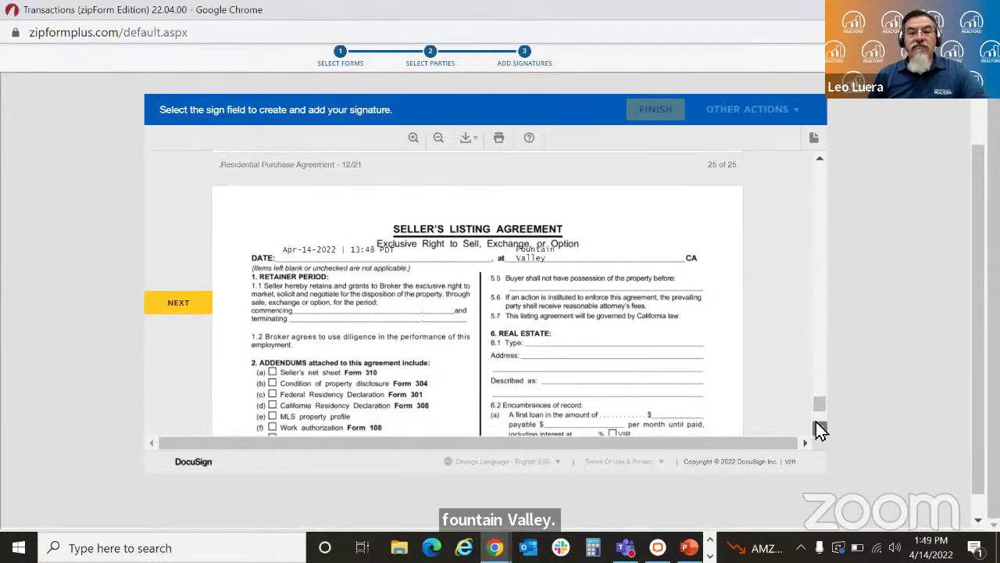
{"action": "scroll", "coordinate": [821, 430], "scroll_direction": "down", "scroll_amount": 1}
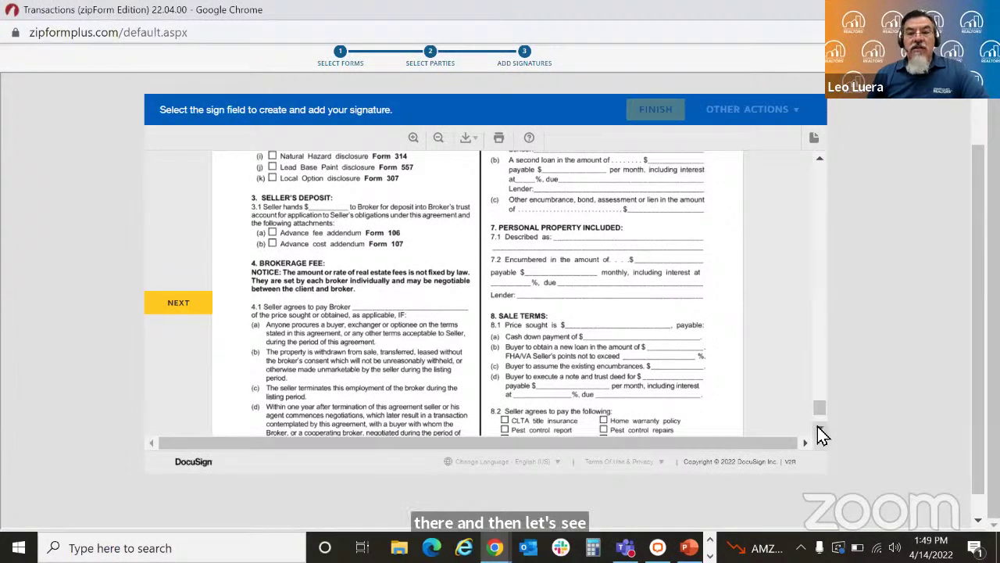
{"action": "scroll", "coordinate": [820, 432], "scroll_direction": "down", "scroll_amount": 6}
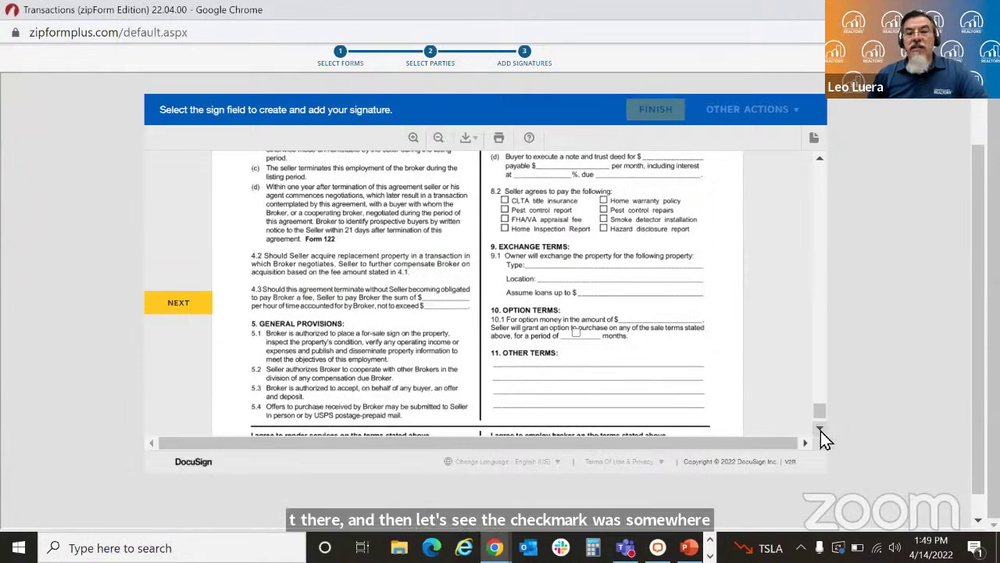
{"action": "scroll", "coordinate": [820, 430], "scroll_direction": "down", "scroll_amount": 6}
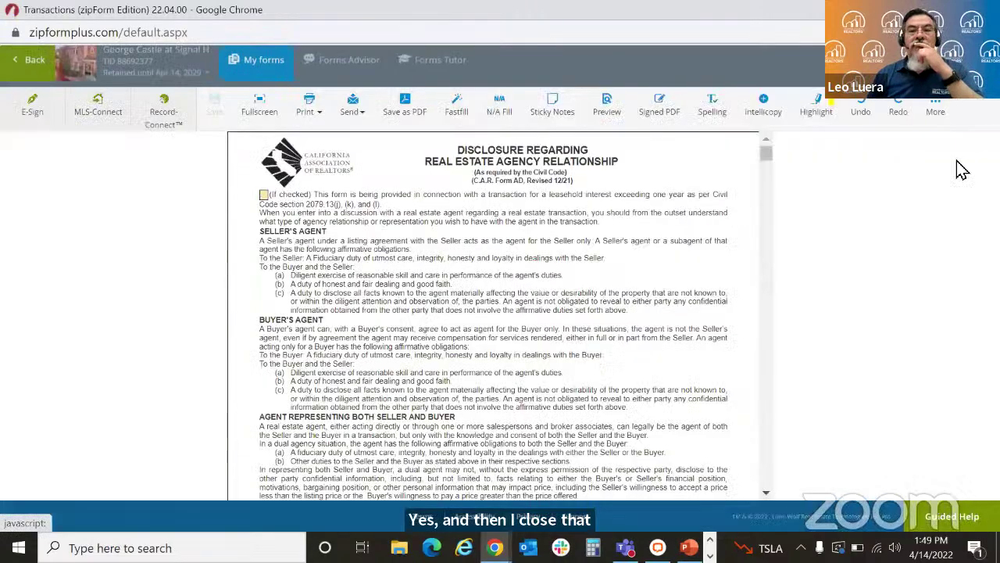
Step: Scroll through the form, then go back to the Signal Hill transaction's Documents page
{"action": "left_click_drag", "start_coordinate": [766, 156], "coordinate": [766, 517]}
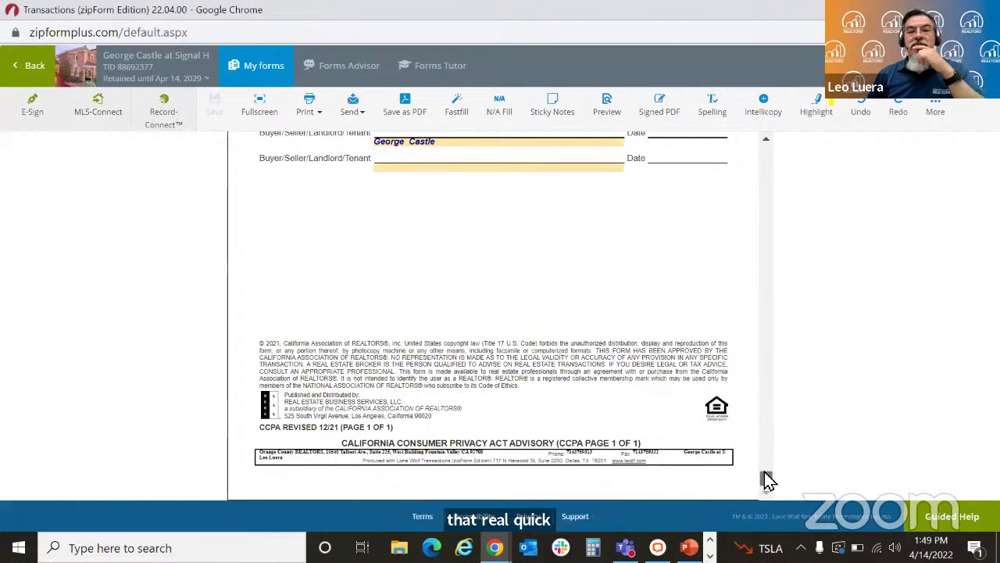
{"action": "left_click_drag", "start_coordinate": [766, 478], "coordinate": [765, 439]}
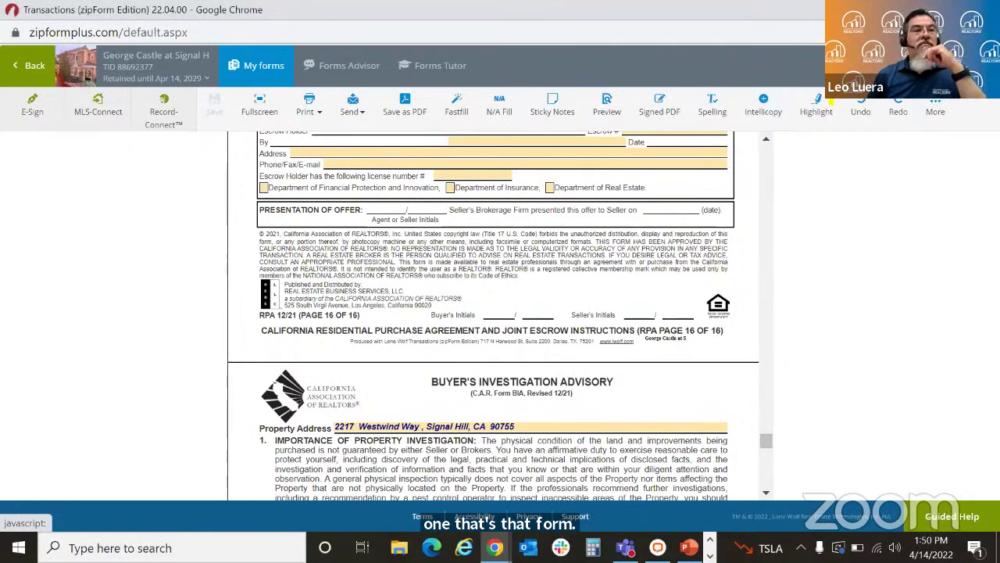
{"action": "left_click", "coordinate": [28, 65]}
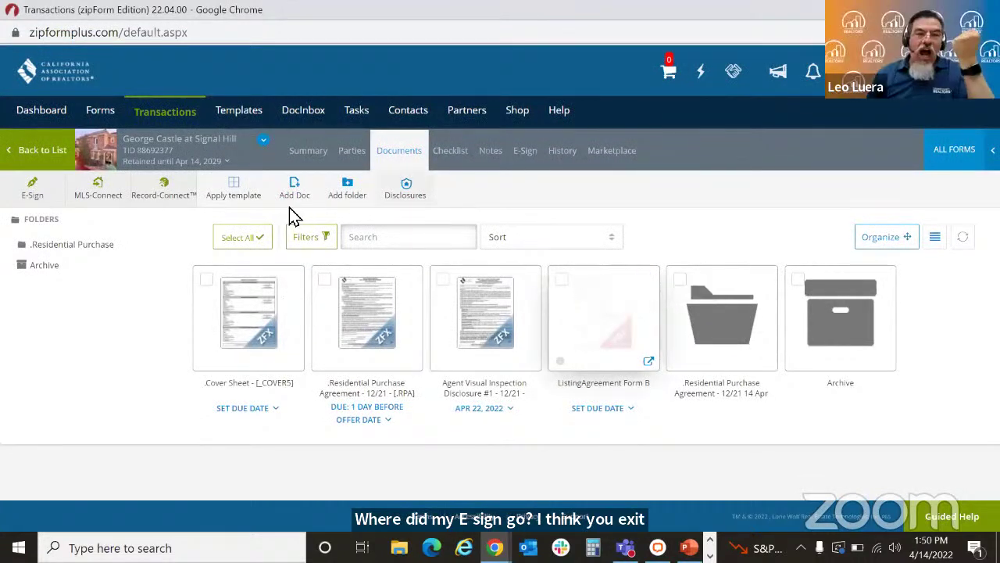
Step: From Transactions, open Signal Hill's E-Sign tab and view the DocuSign with Class packet's details and history
{"action": "left_click", "coordinate": [169, 124]}
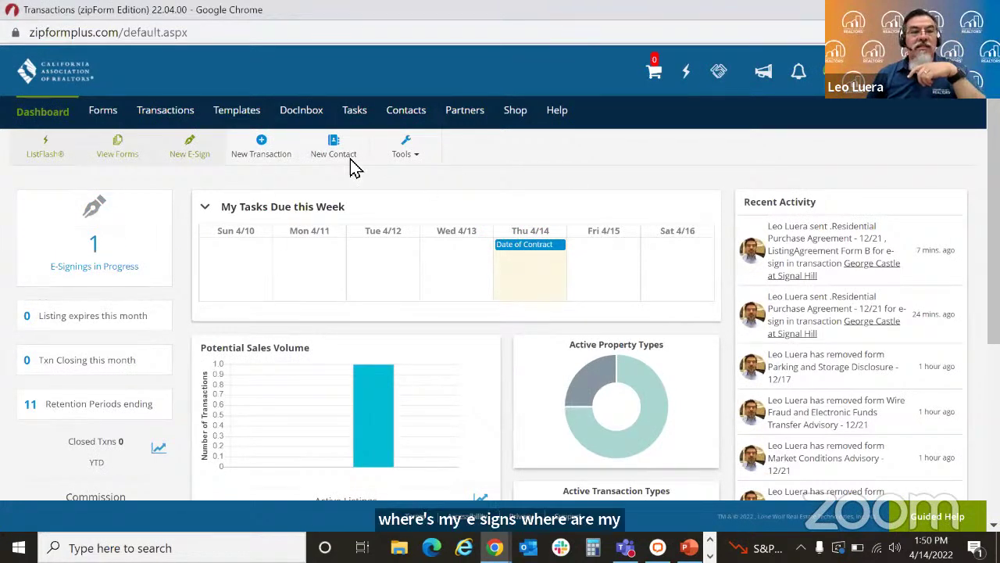
{"action": "left_click", "coordinate": [165, 110]}
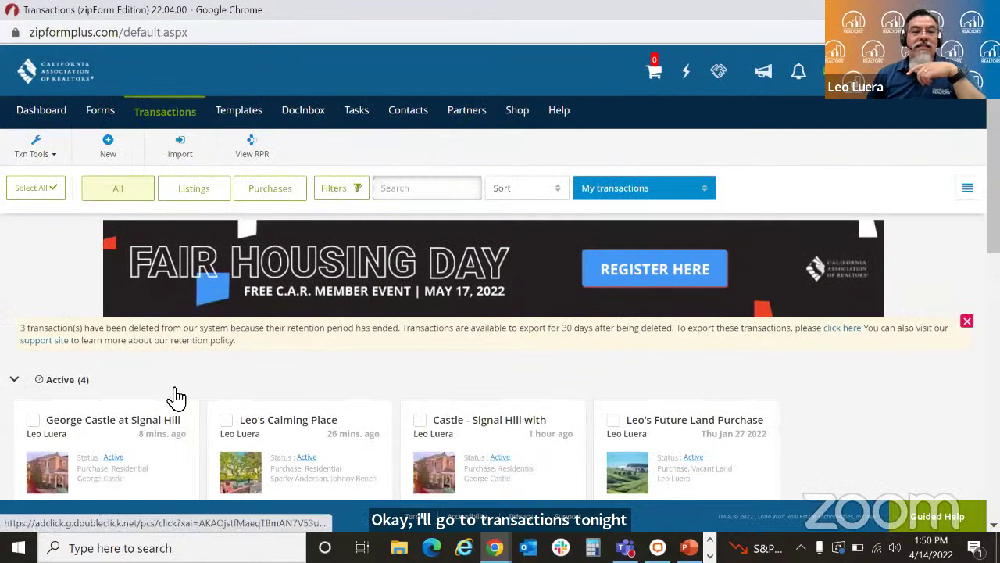
{"action": "left_click", "coordinate": [172, 459]}
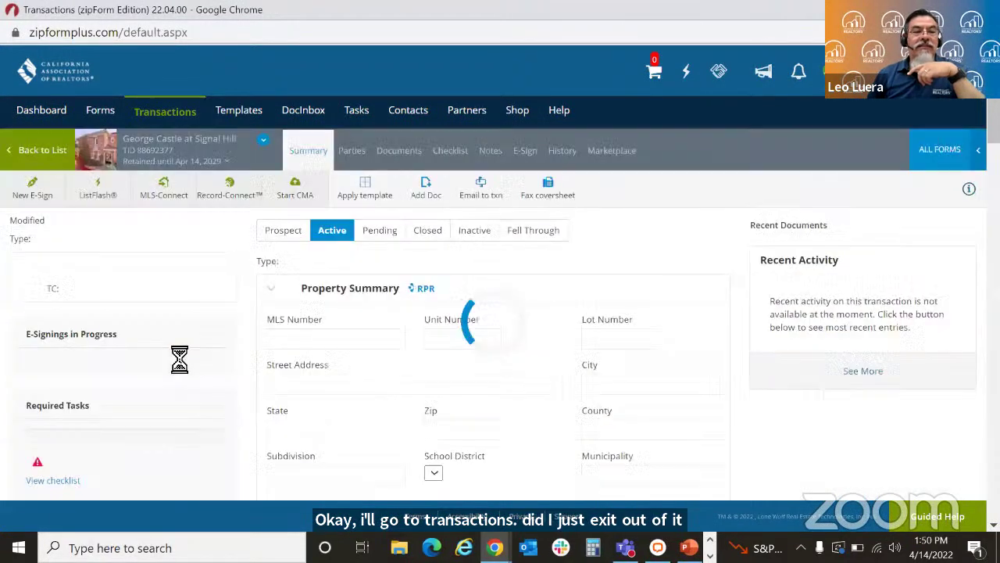
{"action": "left_click", "coordinate": [400, 152]}
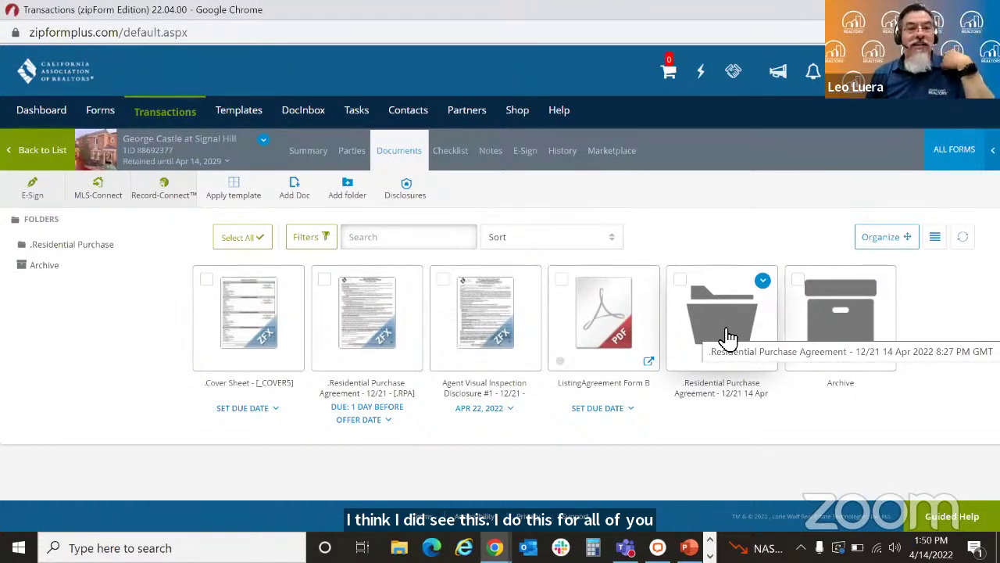
{"action": "left_click", "coordinate": [525, 151]}
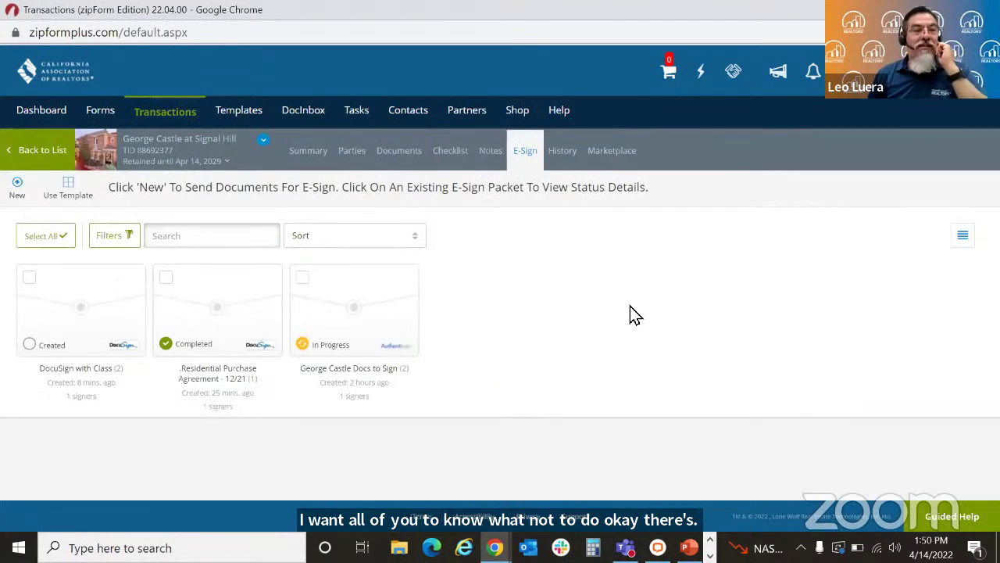
{"action": "left_click", "coordinate": [81, 327]}
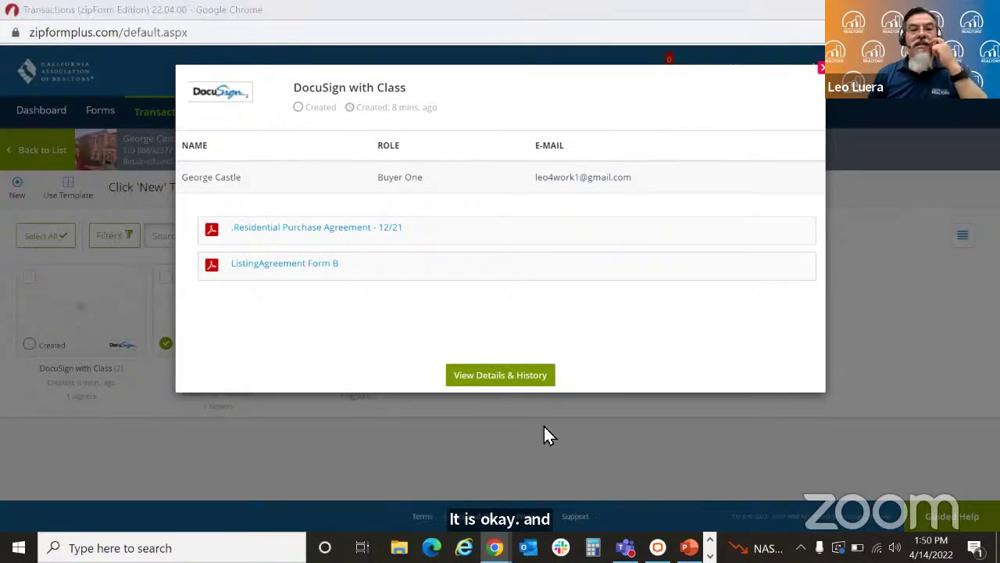
{"action": "left_click", "coordinate": [507, 378]}
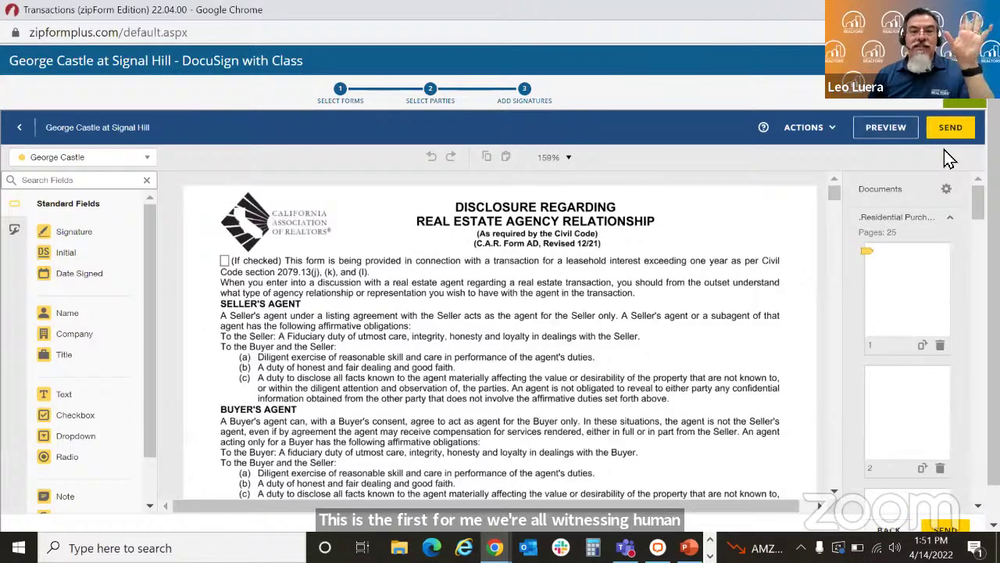
Step: Review the ACTIONS menu options, then send the DocuSign with Class envelope
{"action": "left_click", "coordinate": [835, 131]}
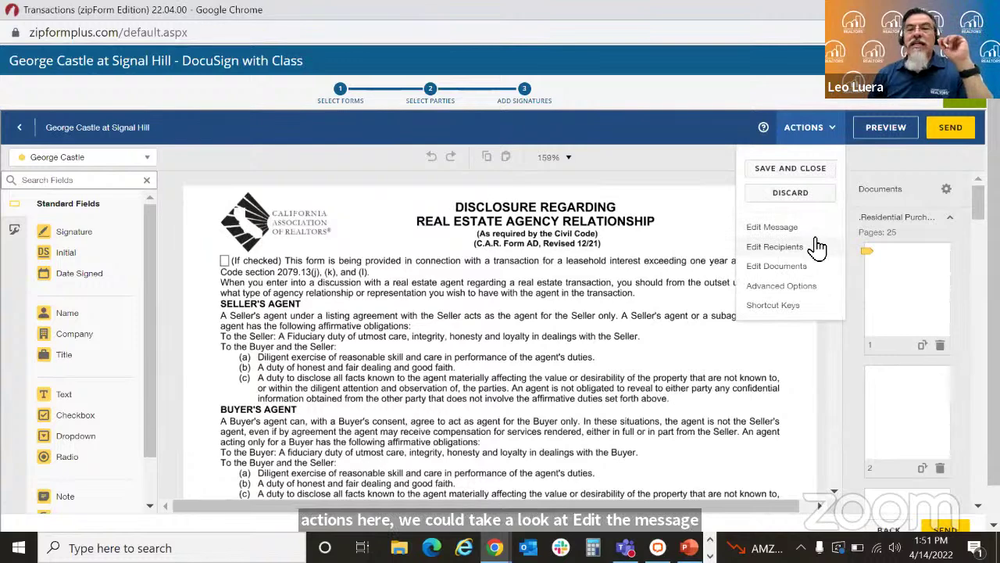
{"action": "left_click", "coordinate": [954, 130]}
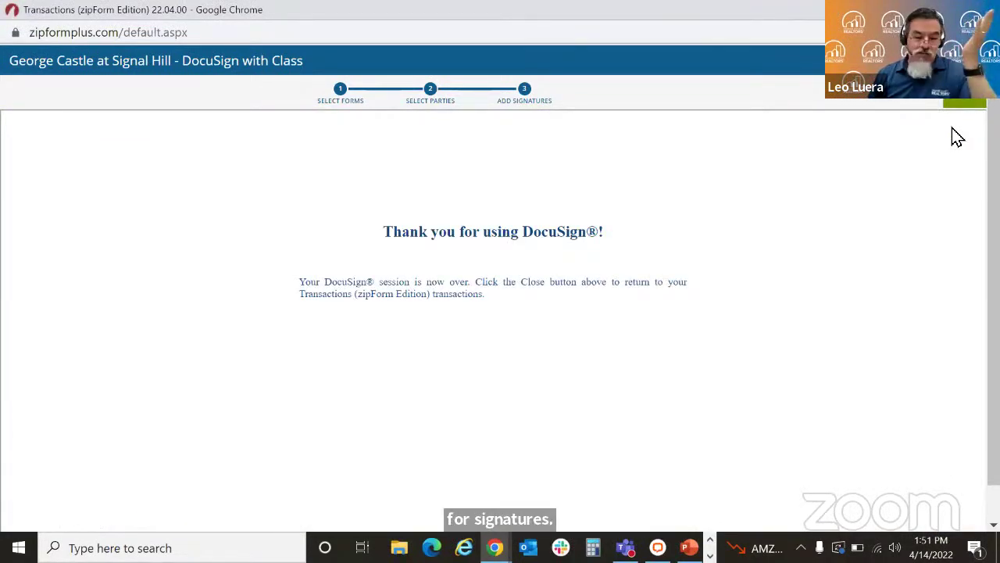
Step: Close the DocuSign session, go back to the Transactions list, and minimize Chrome
{"action": "left_click", "coordinate": [967, 103]}
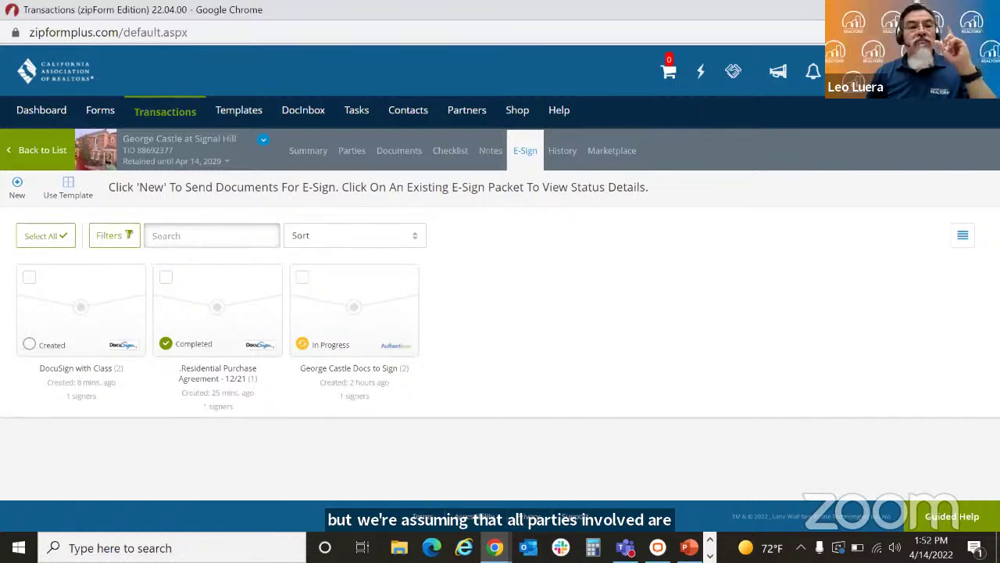
{"action": "left_click", "coordinate": [43, 152]}
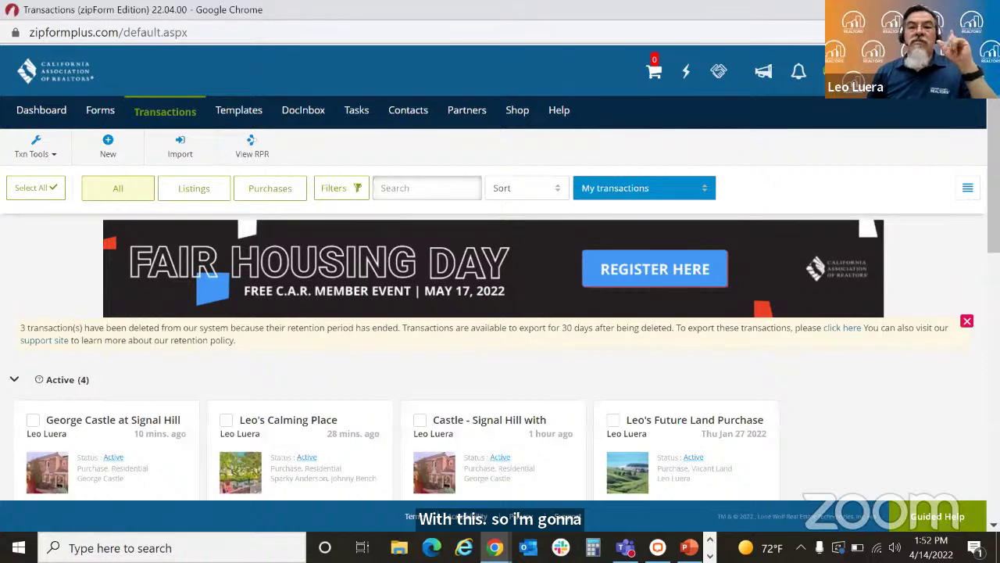
{"action": "left_click", "coordinate": [910, 9]}
Step: Restore and maximize Gmail, refresh the inbox, and open DocuSign's Signal Hill signing email
{"action": "mouse_move", "coordinate": [496, 547]}
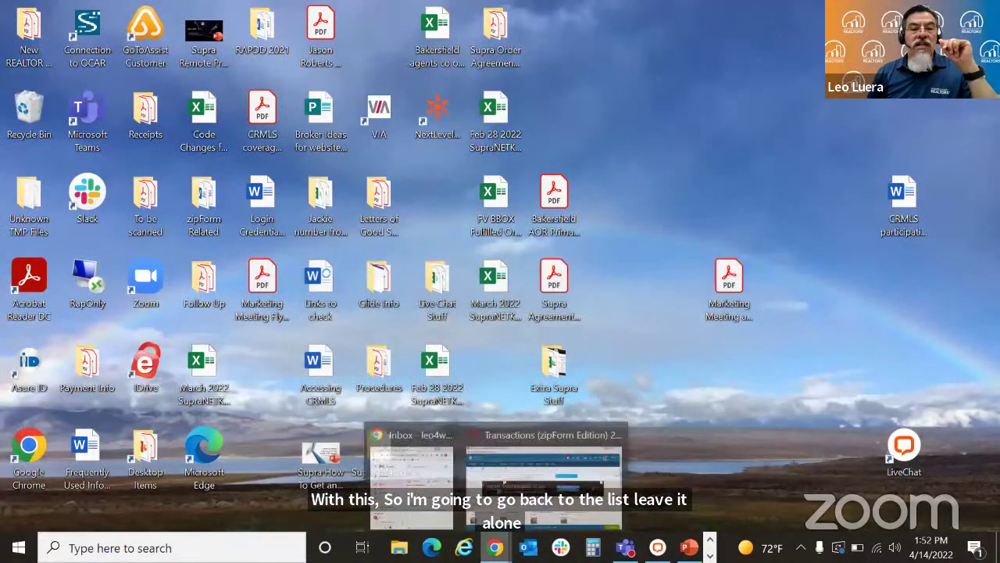
{"action": "left_click", "coordinate": [425, 492]}
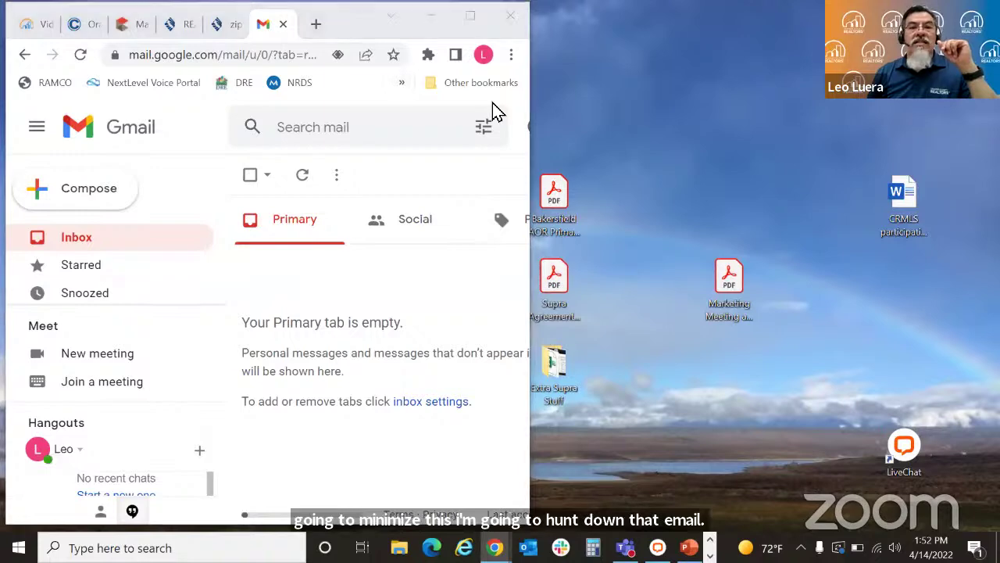
{"action": "left_click", "coordinate": [471, 17]}
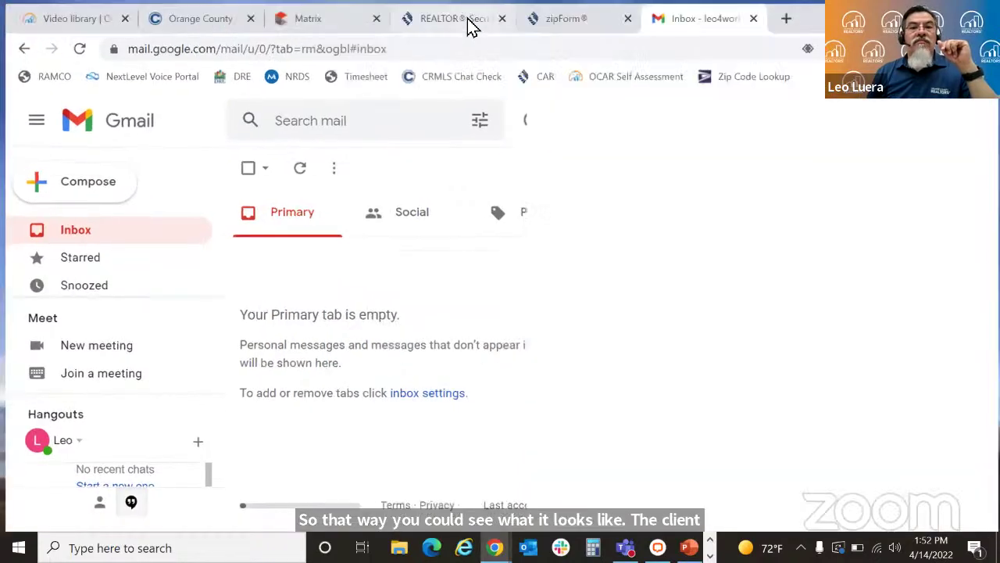
{"action": "left_click", "coordinate": [117, 234]}
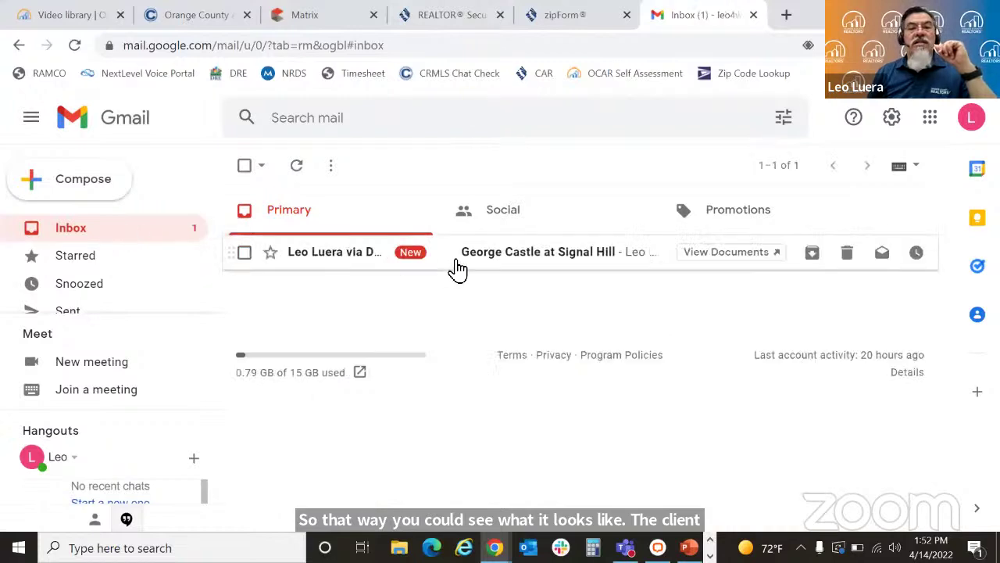
{"action": "left_click", "coordinate": [569, 265]}
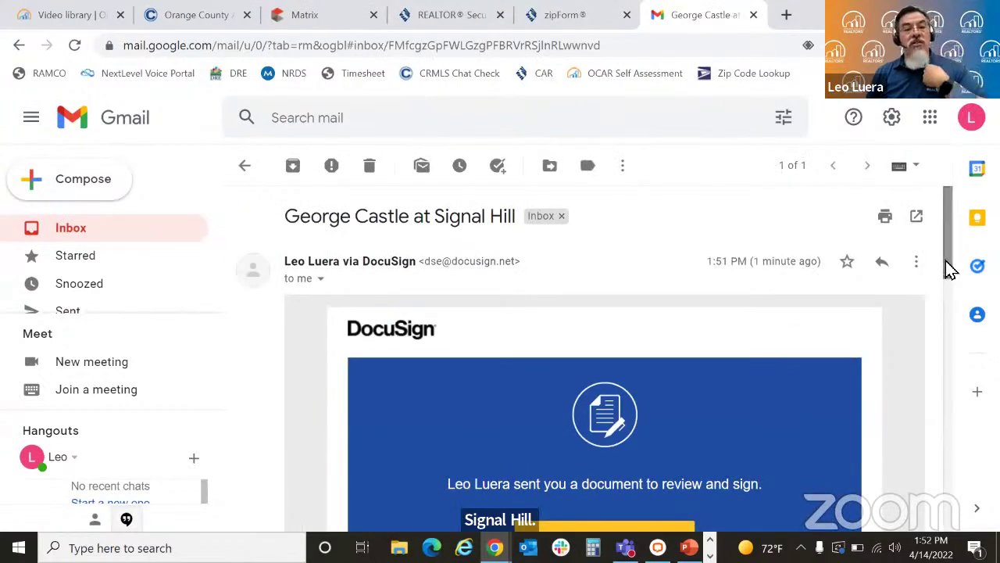
{"action": "left_click_drag", "start_coordinate": [946, 265], "coordinate": [956, 308]}
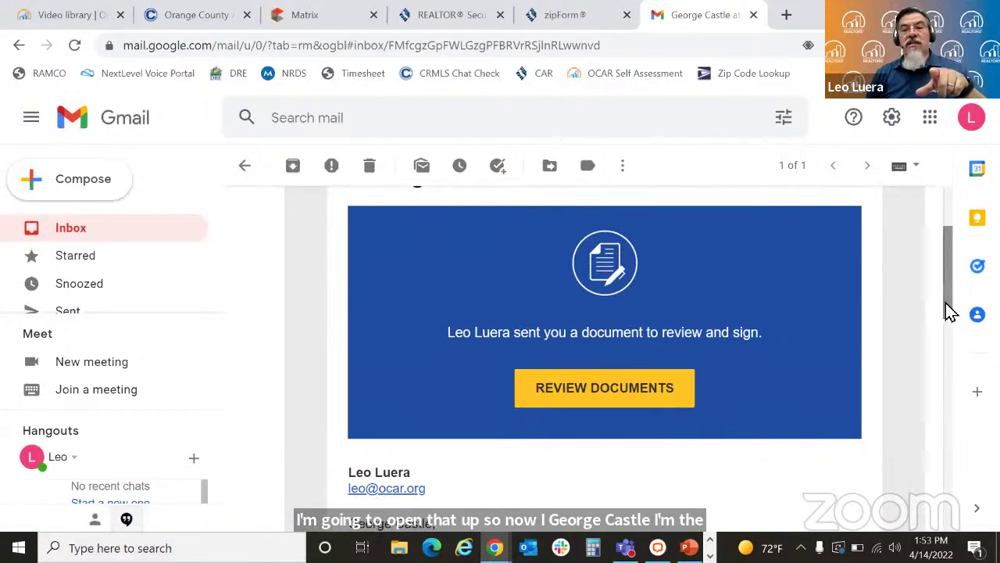
{"action": "left_click_drag", "start_coordinate": [946, 308], "coordinate": [929, 331]}
Step: Open the documents from the email and read the Electronic Record and Signature Disclosure, then close it
{"action": "left_click", "coordinate": [569, 328]}
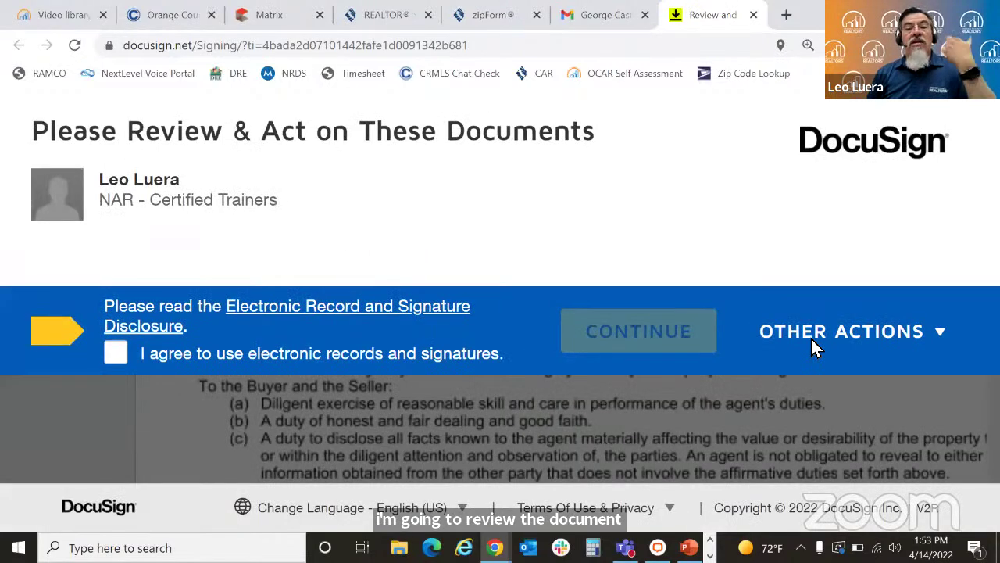
{"action": "left_click", "coordinate": [332, 319]}
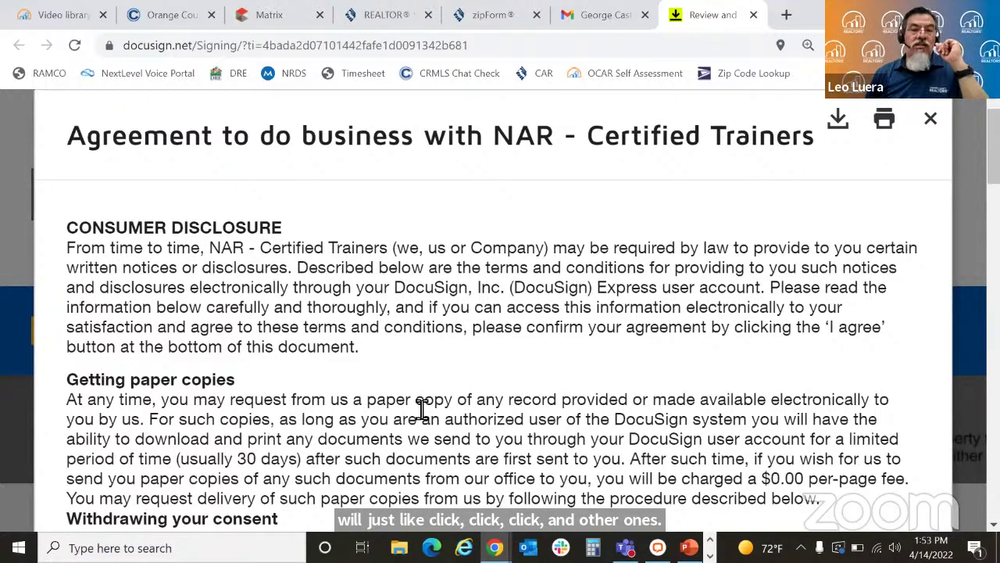
{"action": "left_click", "coordinate": [930, 122]}
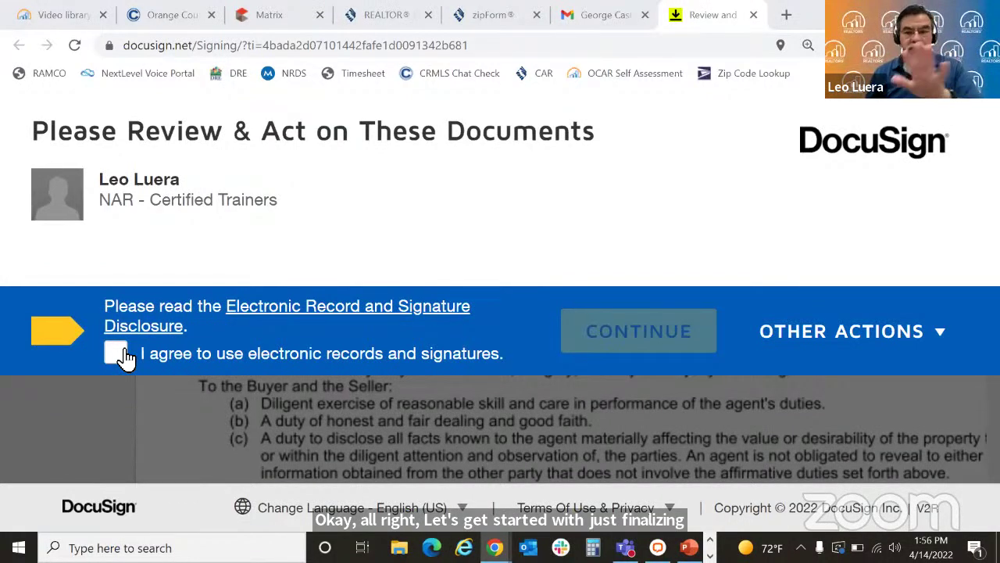
Step: Agree to electronic records and signatures, check the Other Actions menu, and continue to the documents
{"action": "left_click", "coordinate": [122, 355]}
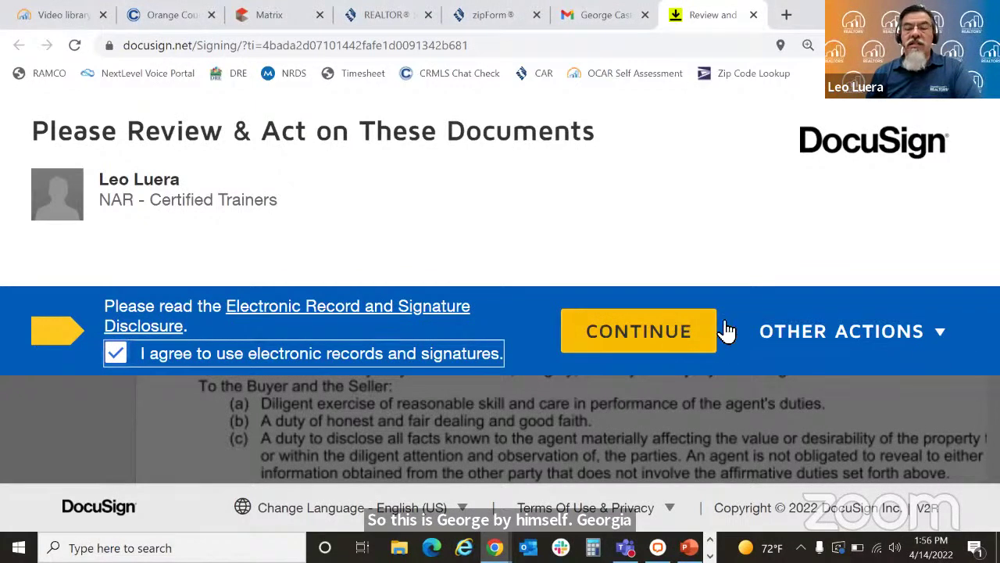
{"action": "left_click", "coordinate": [928, 338]}
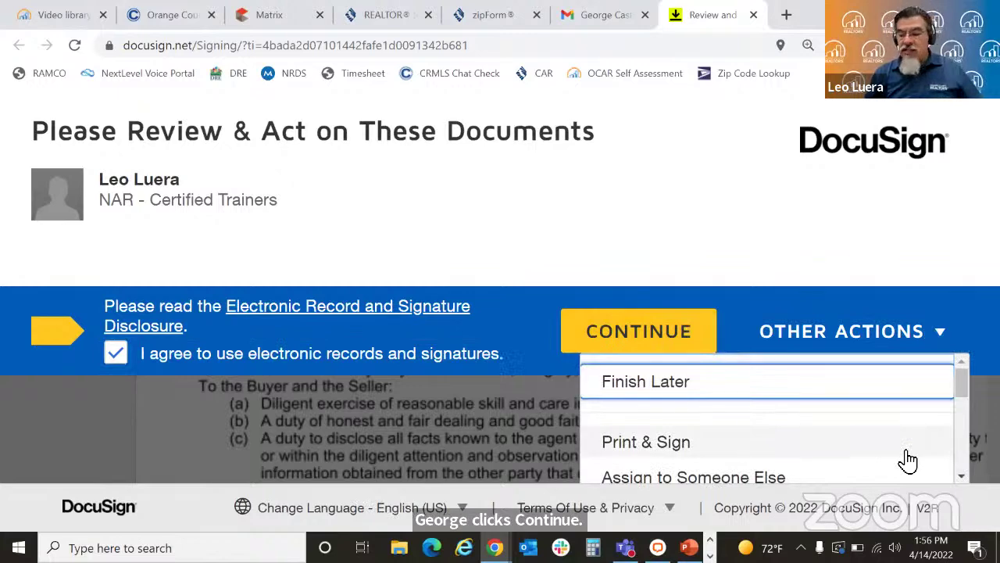
{"action": "key", "text": "ctrl+minus"}
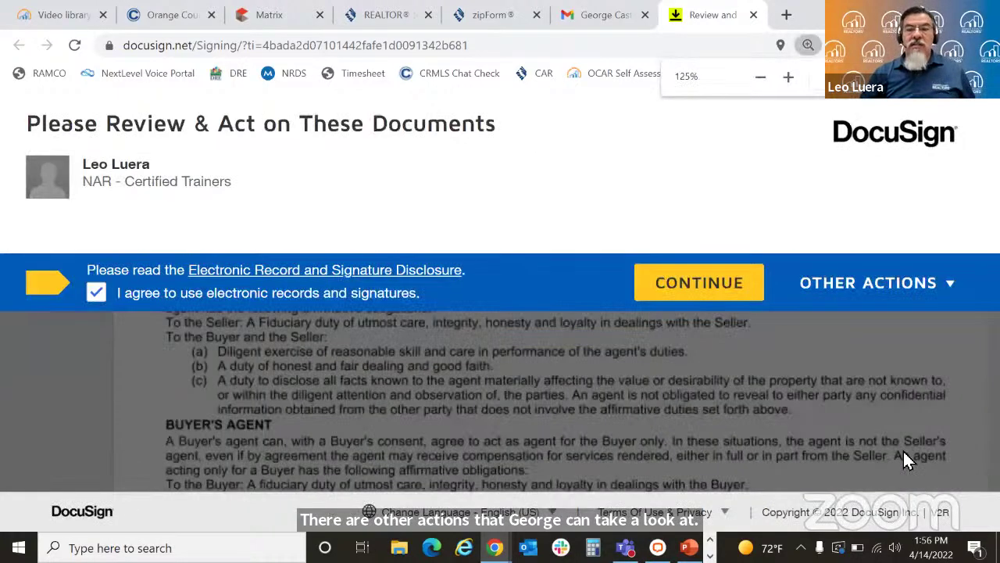
{"action": "left_click", "coordinate": [876, 301]}
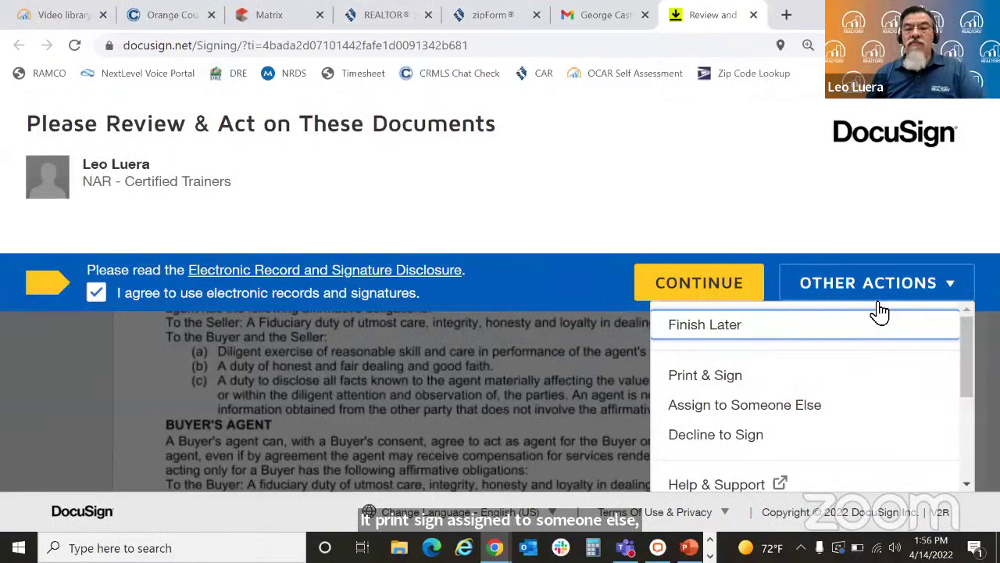
{"action": "left_click", "coordinate": [694, 288]}
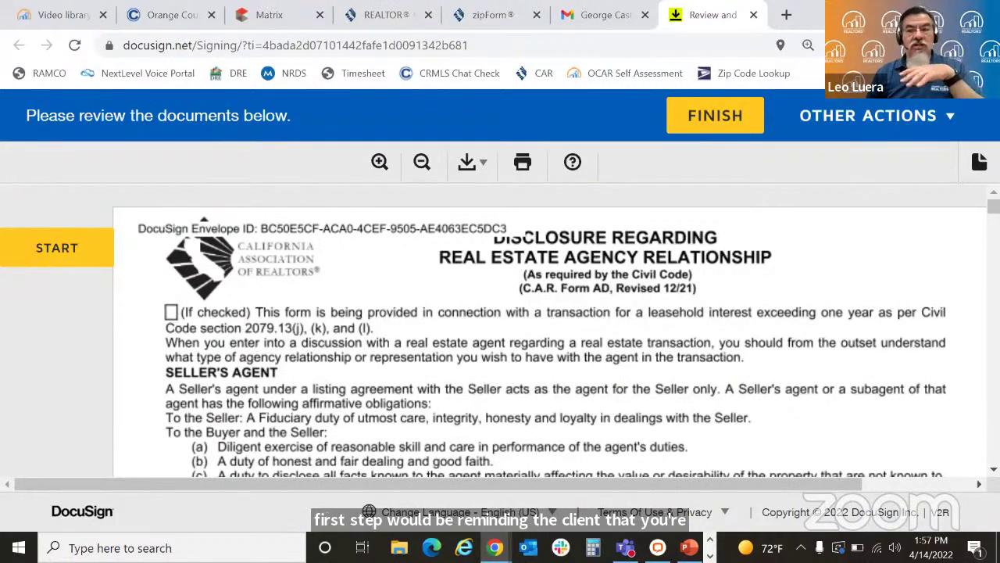
Step: Jump to the first Sign Here field on the Real Estate Agency Relationship disclosure (C.A.R. Form AD)
{"action": "scroll", "coordinate": [390, 288], "scroll_direction": "down", "scroll_amount": 5}
{"action": "scroll", "coordinate": [531, 329], "scroll_direction": "up", "scroll_amount": 5}
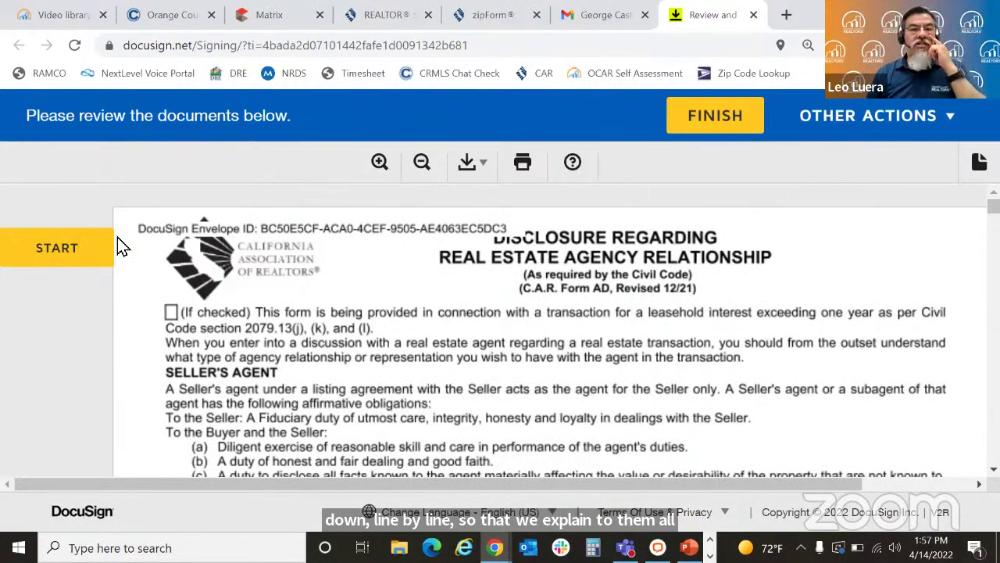
{"action": "left_click", "coordinate": [61, 269]}
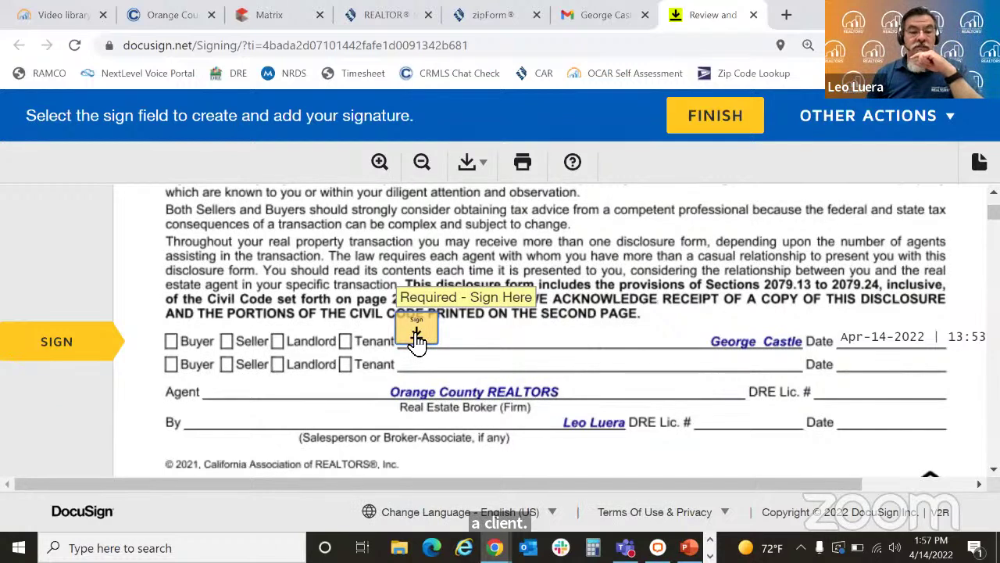
Step: From the first Sign Here field, pick the fourth signature font style, then switch to Draw
{"action": "left_click", "coordinate": [417, 336]}
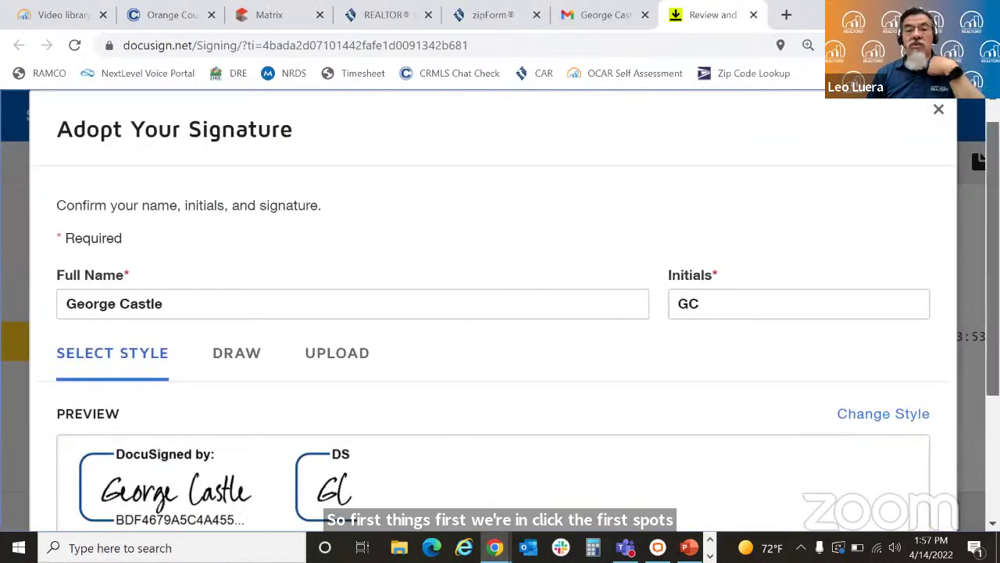
{"action": "scroll", "coordinate": [676, 279], "scroll_direction": "down", "scroll_amount": 1}
{"action": "scroll", "coordinate": [895, 252], "scroll_direction": "down", "scroll_amount": 1}
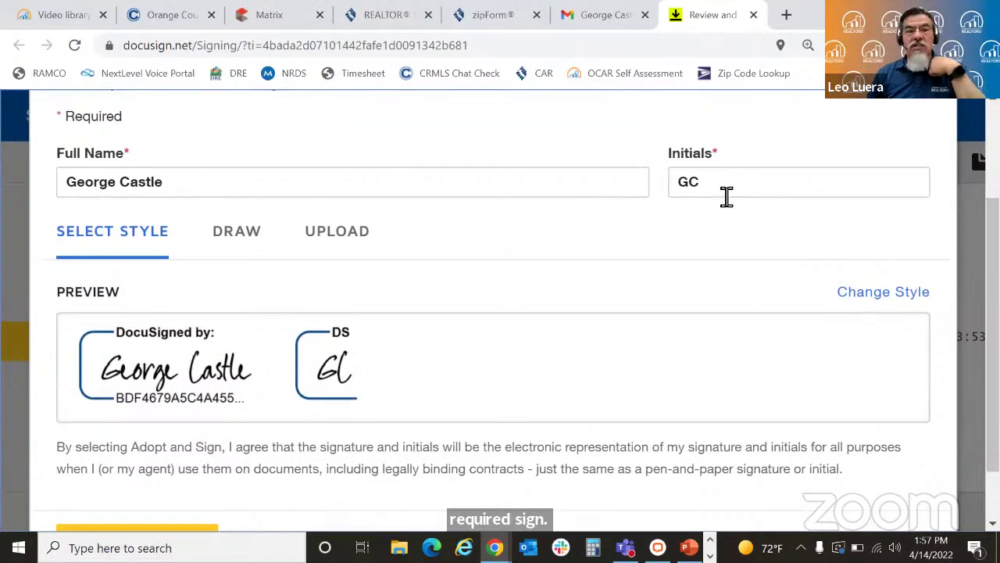
{"action": "left_click", "coordinate": [872, 297]}
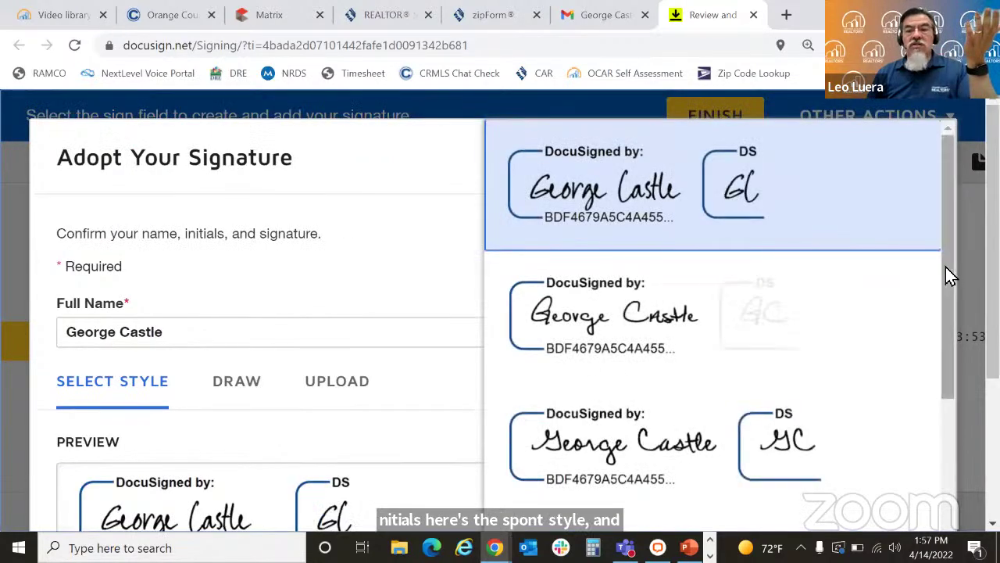
{"action": "left_click_drag", "start_coordinate": [946, 267], "coordinate": [934, 491]}
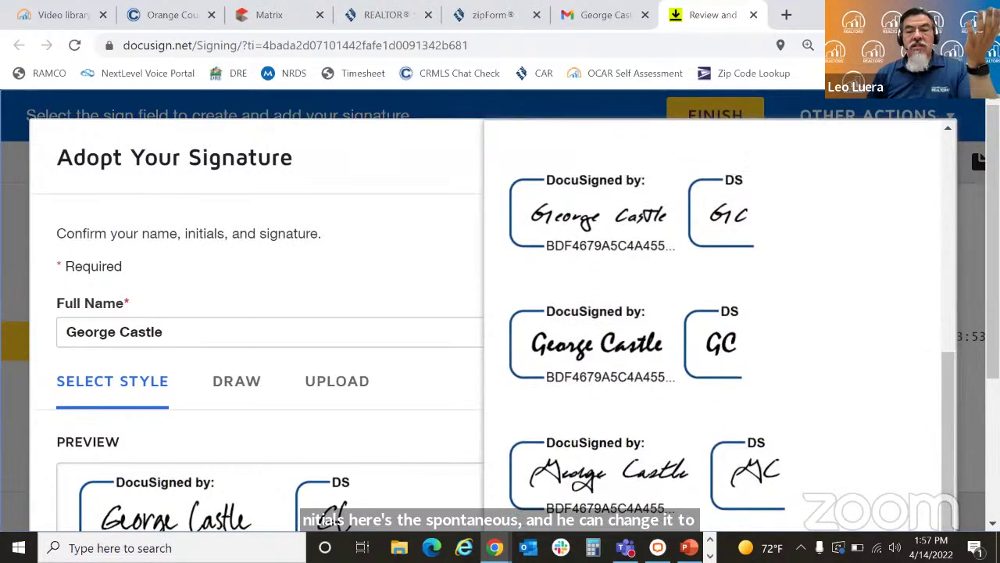
{"action": "scroll", "coordinate": [953, 421], "scroll_direction": "down", "scroll_amount": 3}
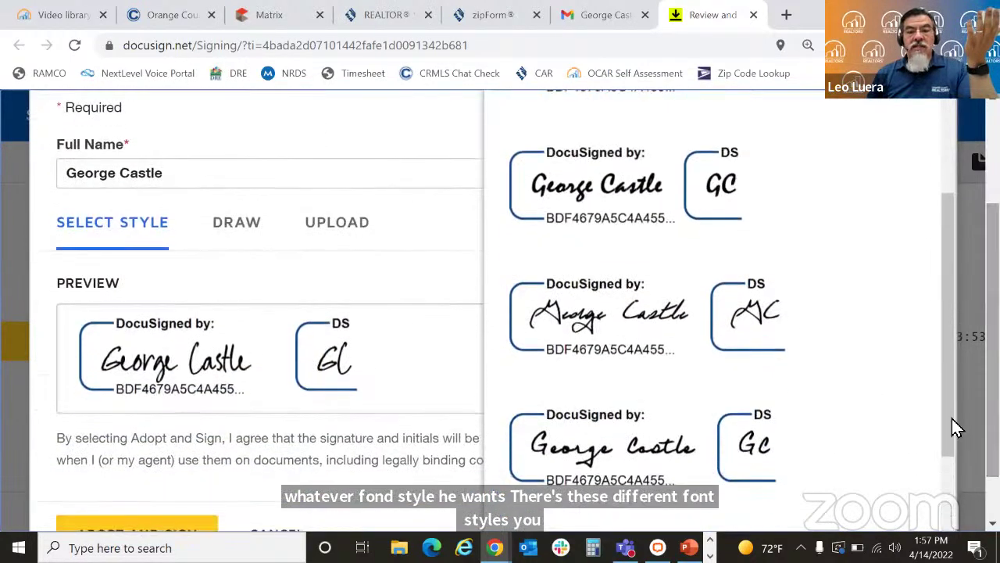
{"action": "scroll", "coordinate": [948, 476], "scroll_direction": "down", "scroll_amount": 3}
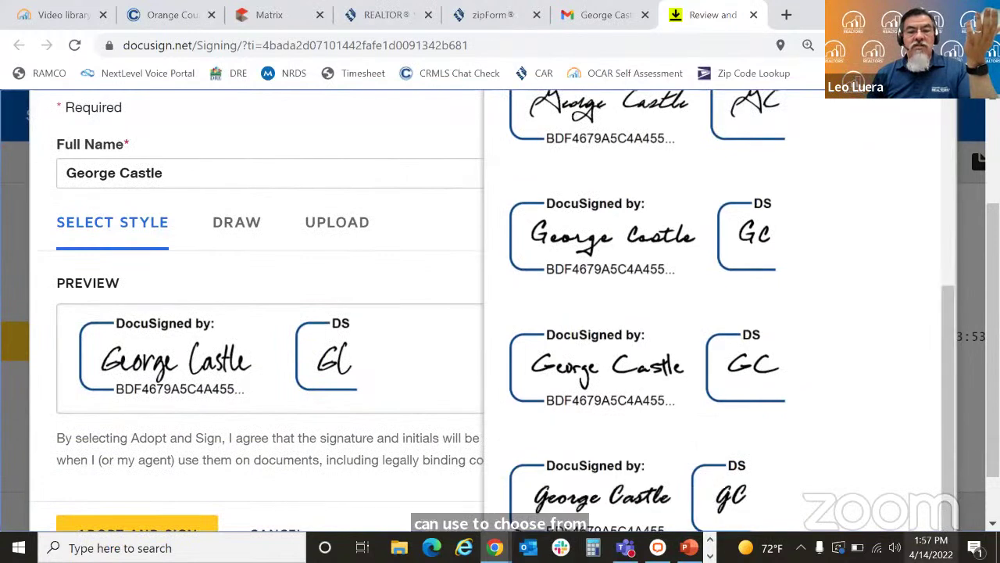
{"action": "left_click", "coordinate": [612, 504]}
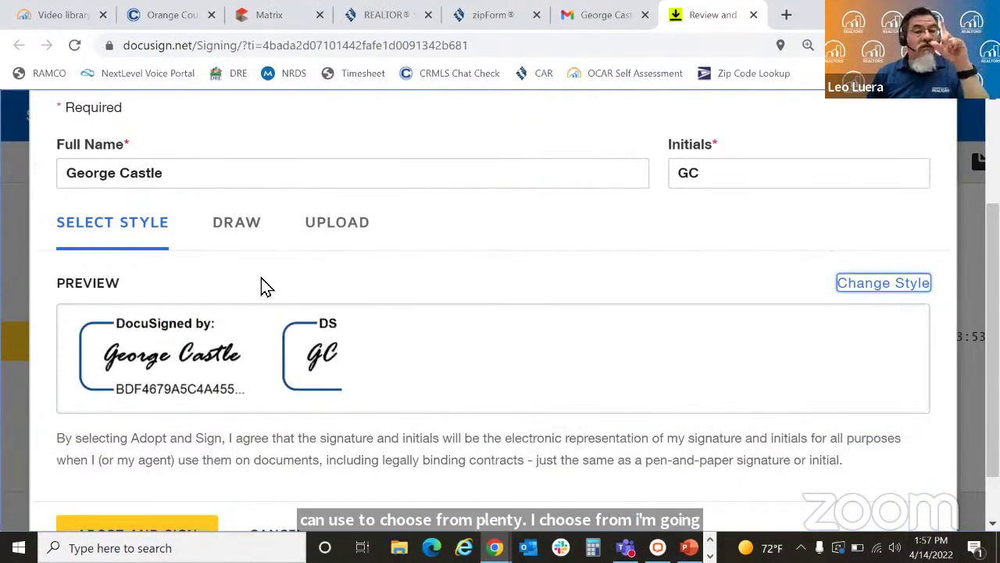
{"action": "left_click", "coordinate": [234, 231]}
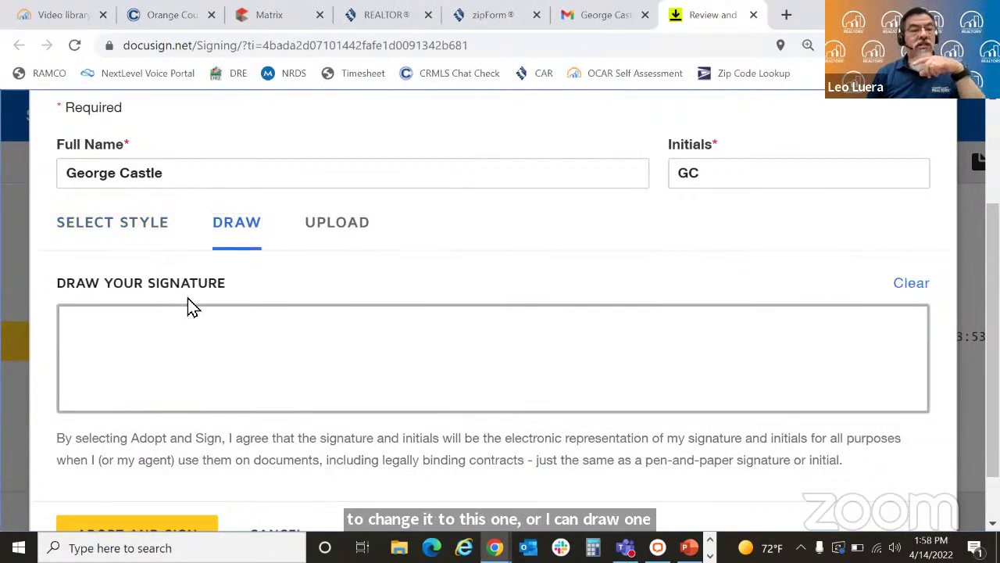
Step: Draw and clear a trial signature, check Upload, then adopt the font-style signature for the first field
{"action": "mouse_move", "coordinate": [207, 344]}
{"action": "left_mouse_down"}
{"action": "mouse_move", "coordinate": [229, 374]}
{"action": "mouse_move", "coordinate": [216, 383]}
{"action": "mouse_move", "coordinate": [286, 359]}
{"action": "mouse_move", "coordinate": [357, 354]}
{"action": "mouse_move", "coordinate": [333, 364]}
{"action": "mouse_move", "coordinate": [359, 384]}
{"action": "mouse_move", "coordinate": [375, 380]}
{"action": "left_mouse_up"}
{"action": "mouse_move", "coordinate": [431, 337]}
{"action": "left_mouse_down"}
{"action": "mouse_move", "coordinate": [454, 364]}
{"action": "mouse_move", "coordinate": [476, 368]}
{"action": "mouse_move", "coordinate": [514, 335]}
{"action": "mouse_move", "coordinate": [531, 368]}
{"action": "mouse_move", "coordinate": [592, 361]}
{"action": "left_mouse_up"}
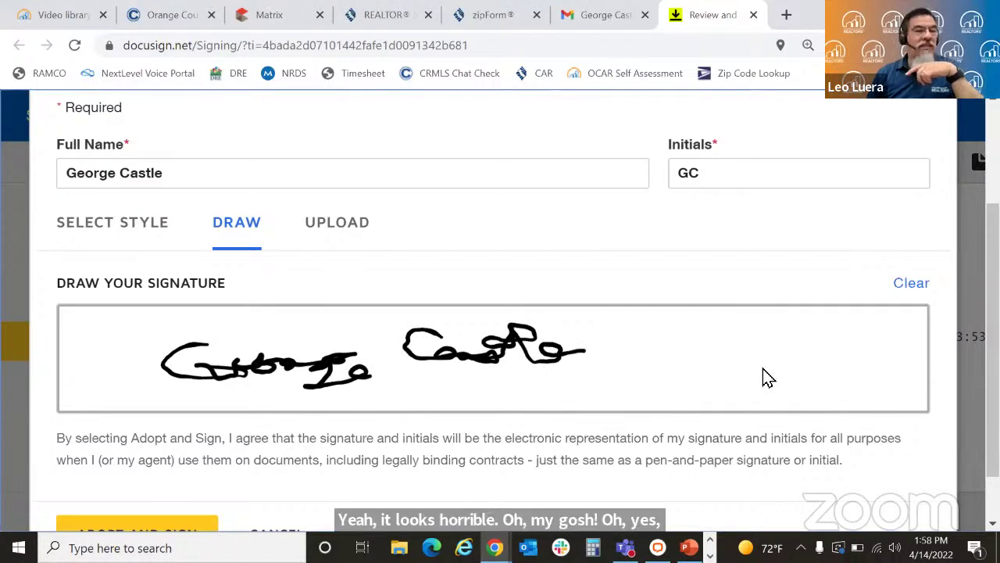
{"action": "left_click", "coordinate": [908, 291]}
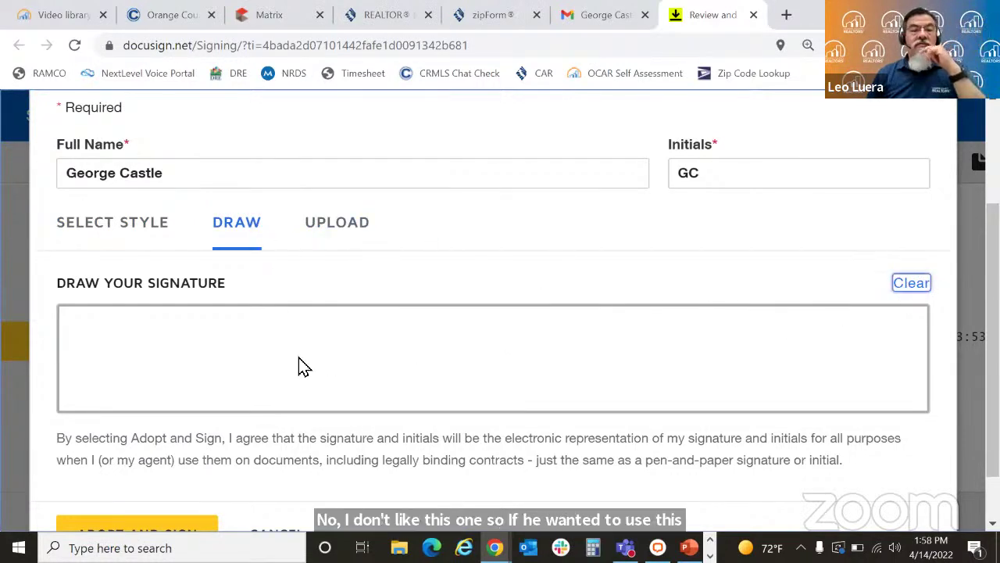
{"action": "left_click", "coordinate": [325, 244]}
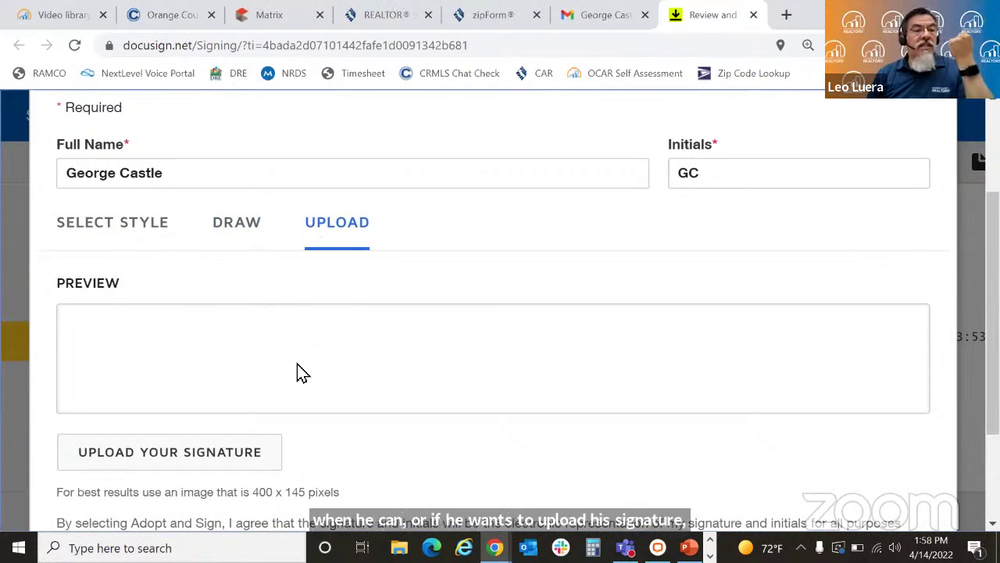
{"action": "left_click", "coordinate": [111, 226]}
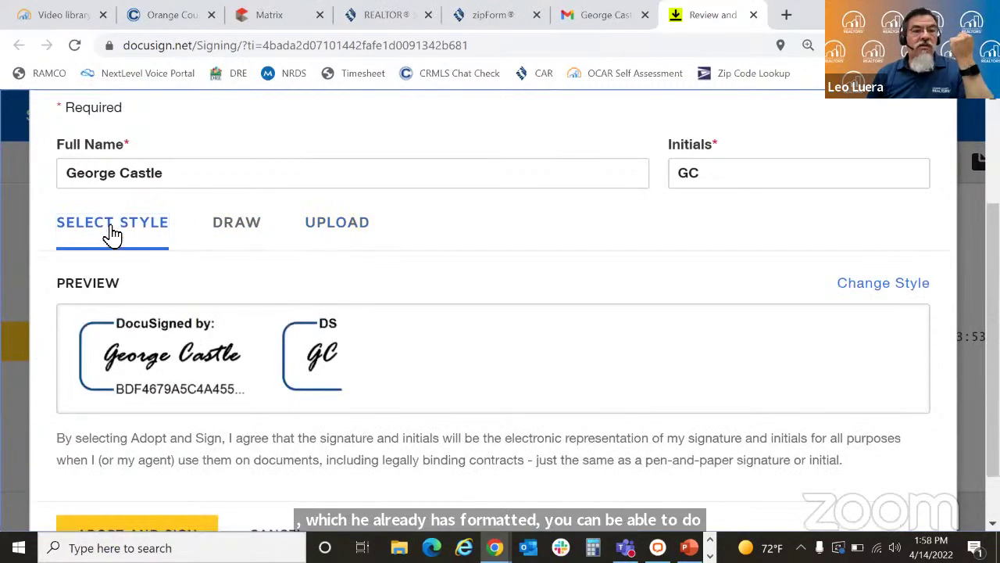
{"action": "scroll", "coordinate": [657, 494], "scroll_direction": "down", "scroll_amount": 2}
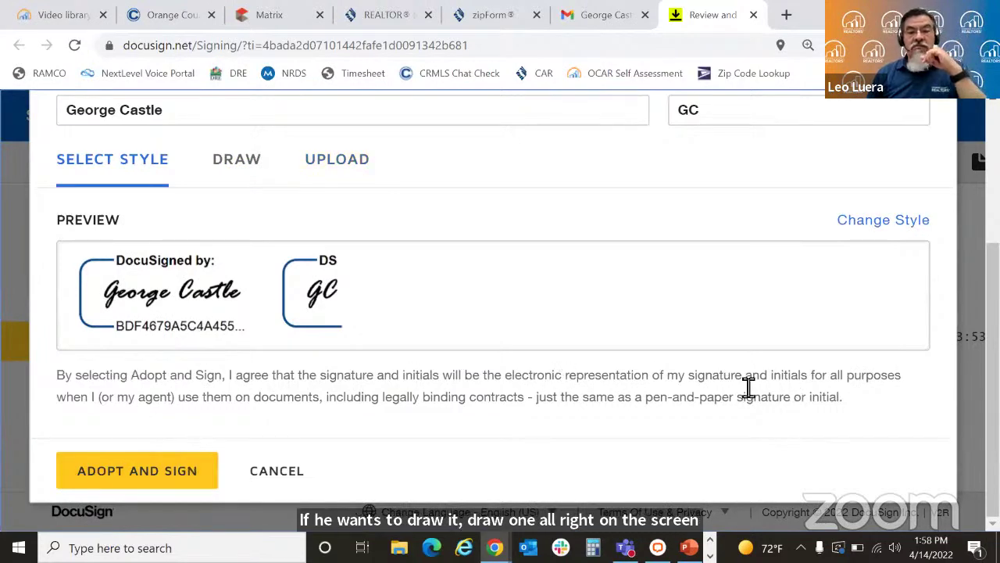
{"action": "left_click", "coordinate": [135, 473]}
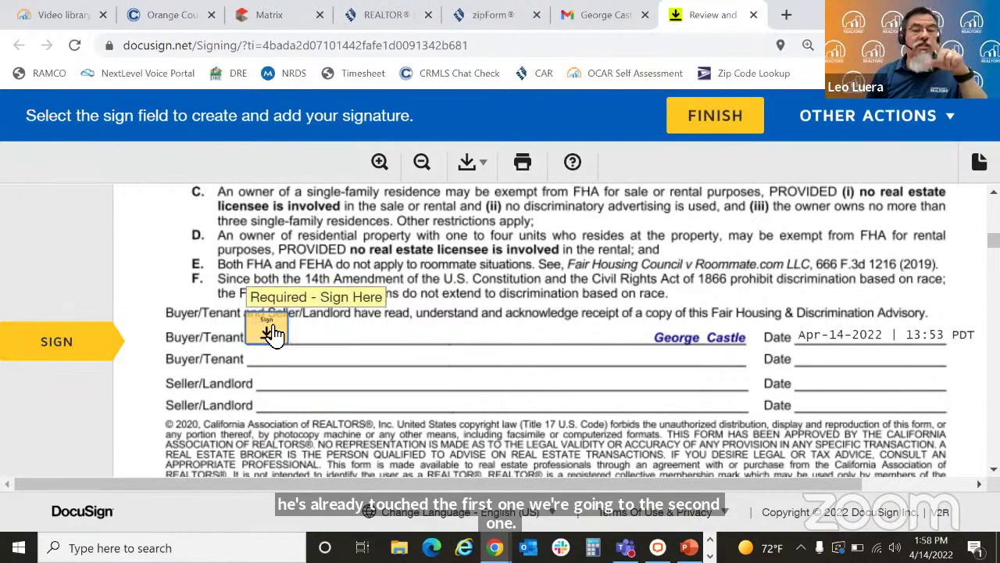
Step: Sign the remaining Sign Here field on the Possible Representation disclosure
{"action": "scroll", "coordinate": [270, 334], "scroll_direction": "down", "scroll_amount": 15}
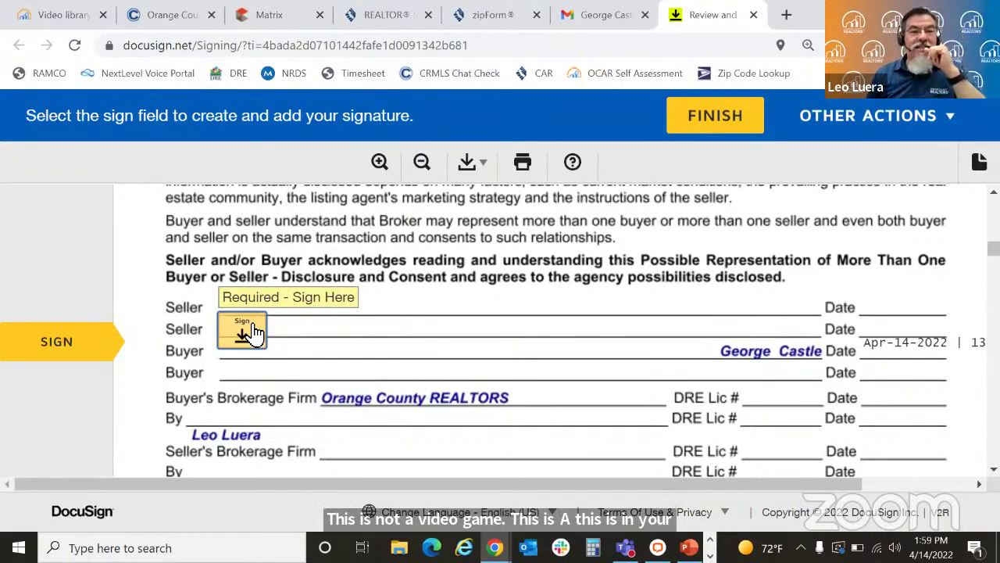
{"action": "left_click", "coordinate": [250, 332]}
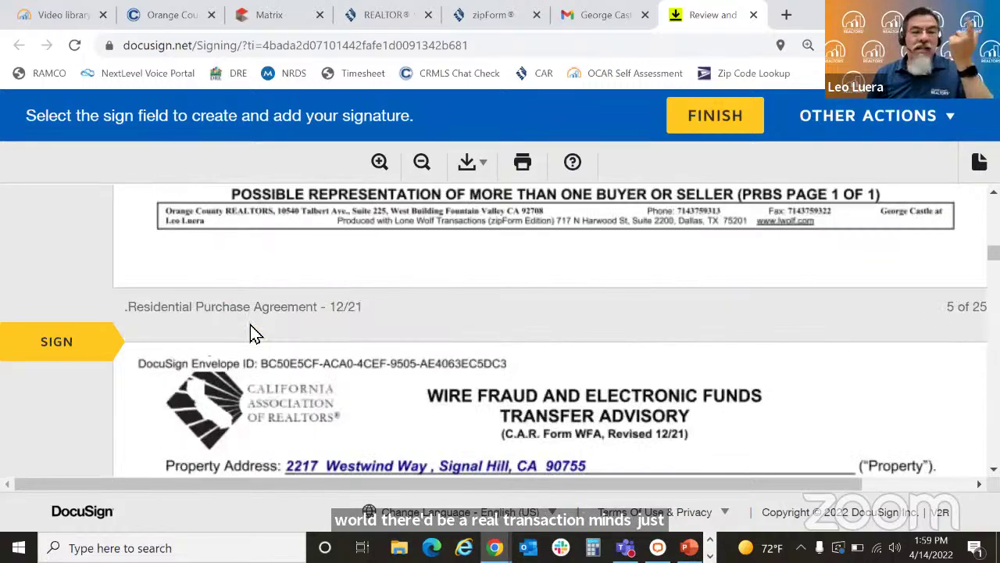
Step: Sign the Wire Fraud advisory and initial purchase-agreement pages 1 through 12
{"action": "left_click", "coordinate": [278, 325]}
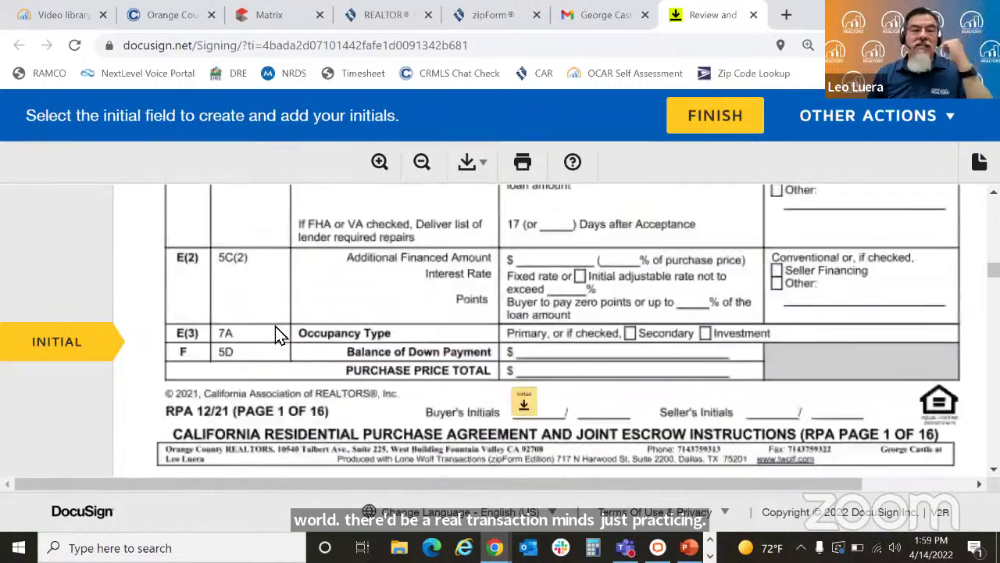
{"action": "left_click", "coordinate": [524, 329]}
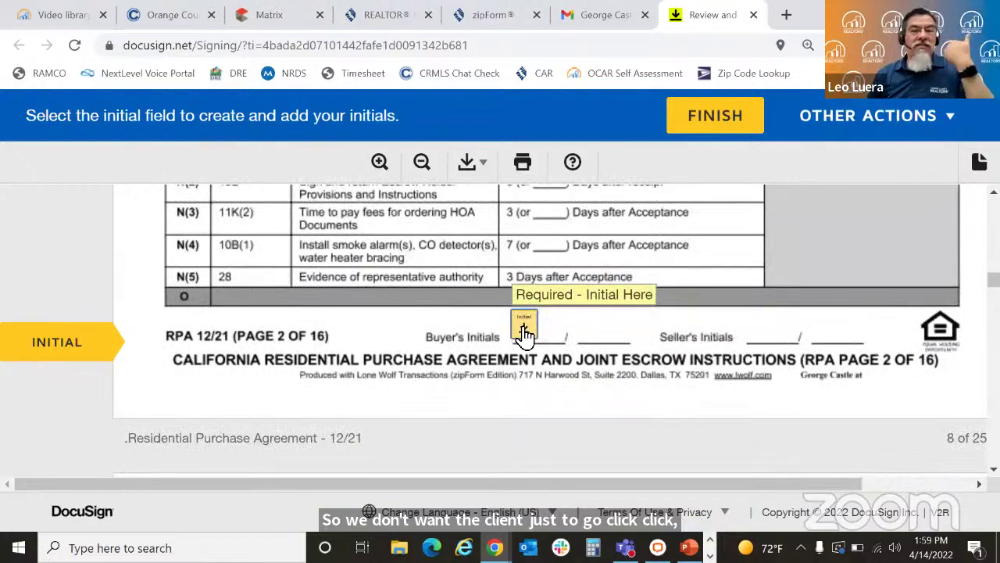
{"action": "left_click", "coordinate": [522, 327]}
{"action": "left_click", "coordinate": [524, 328]}
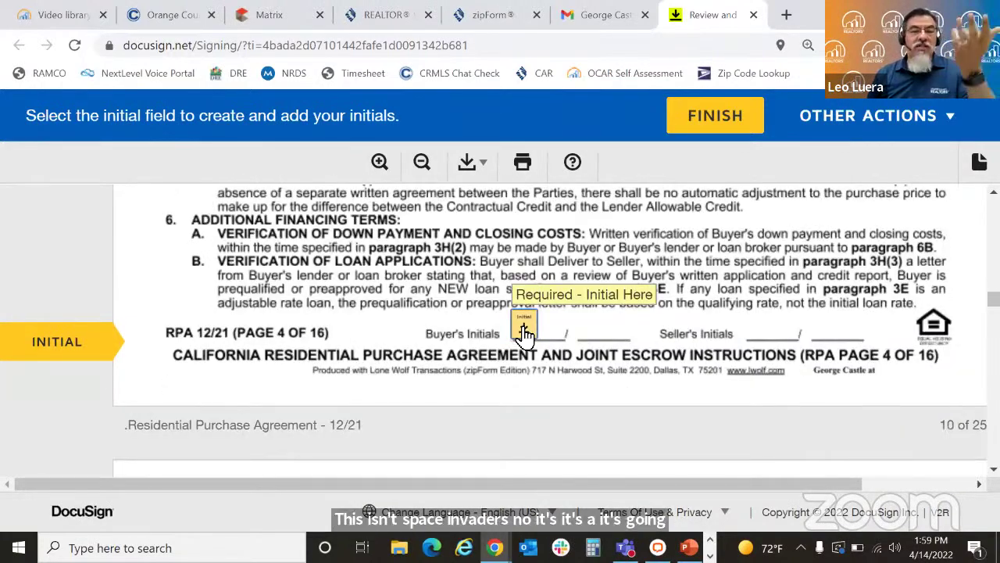
{"action": "left_click", "coordinate": [523, 328]}
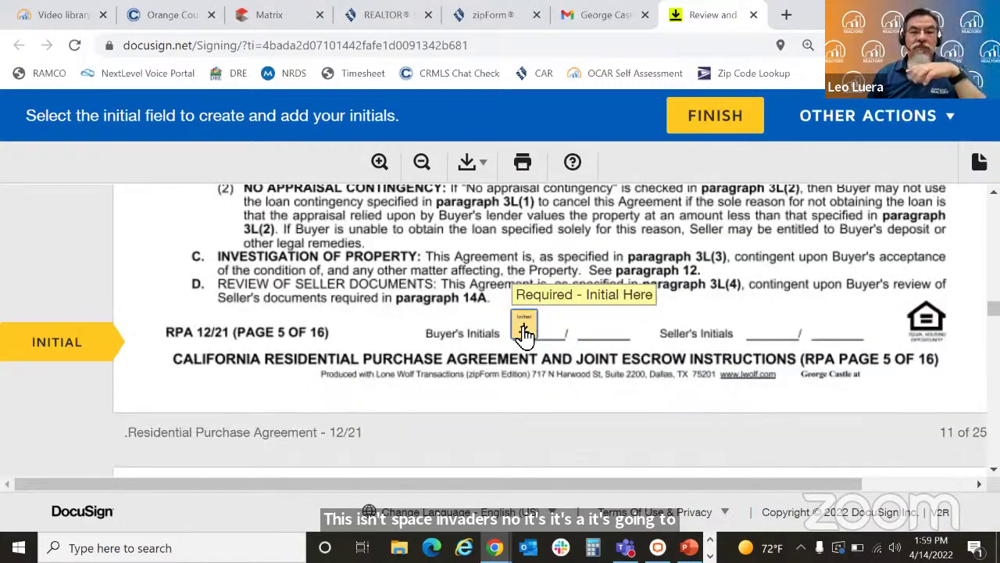
{"action": "left_click", "coordinate": [524, 328]}
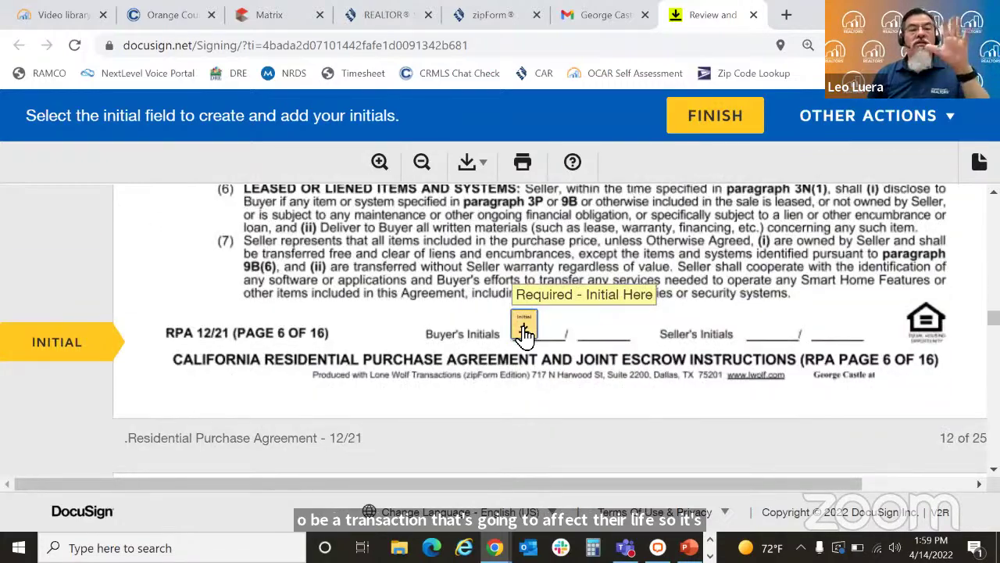
{"action": "left_click", "coordinate": [524, 332]}
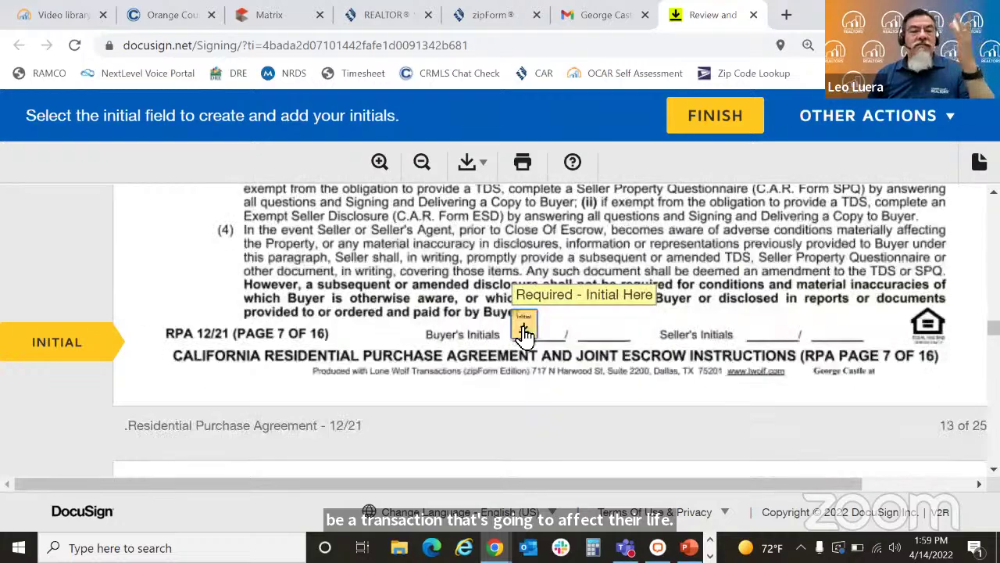
{"action": "left_click", "coordinate": [523, 332]}
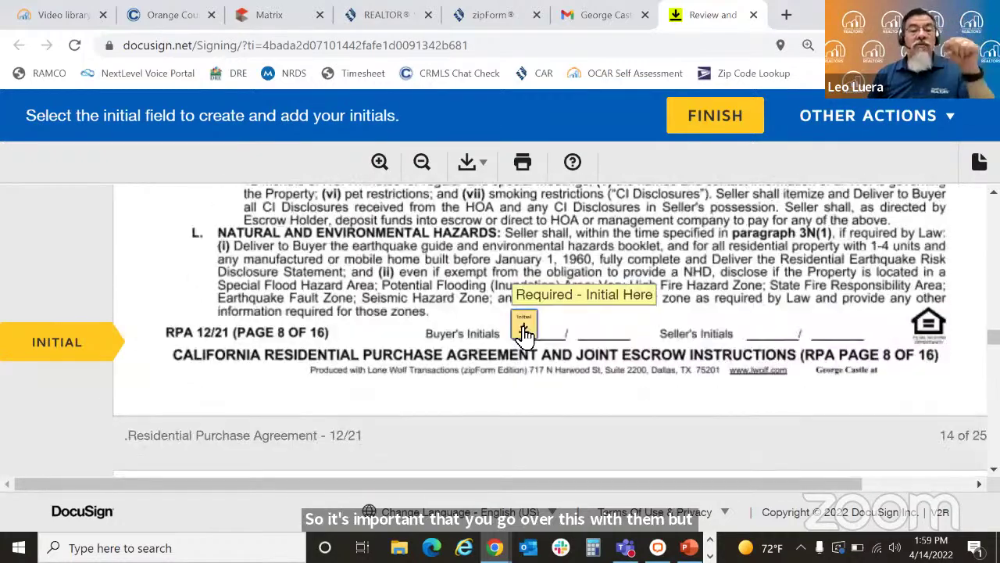
{"action": "left_click", "coordinate": [523, 328]}
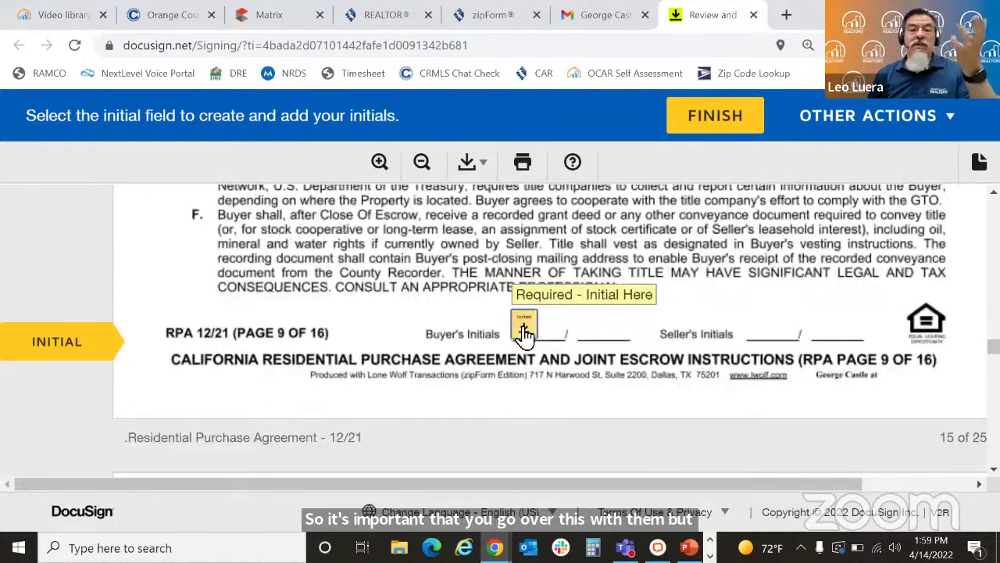
{"action": "left_click", "coordinate": [523, 332]}
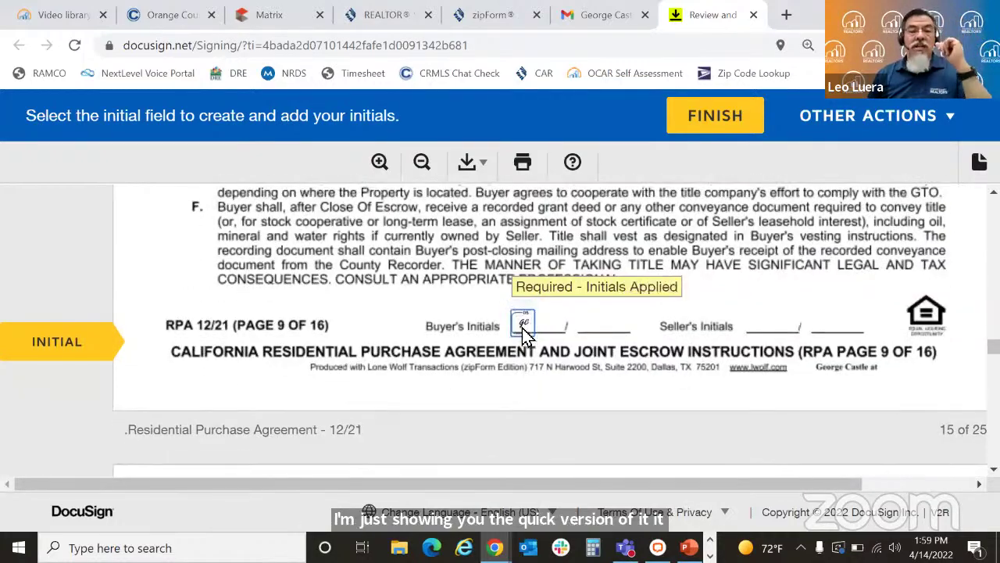
{"action": "left_click", "coordinate": [523, 328]}
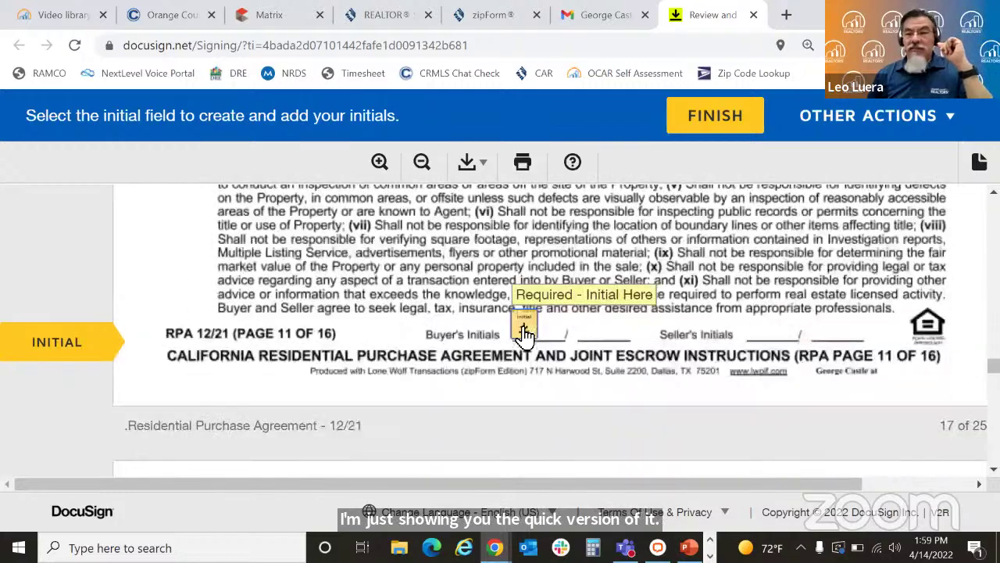
{"action": "left_click", "coordinate": [523, 328]}
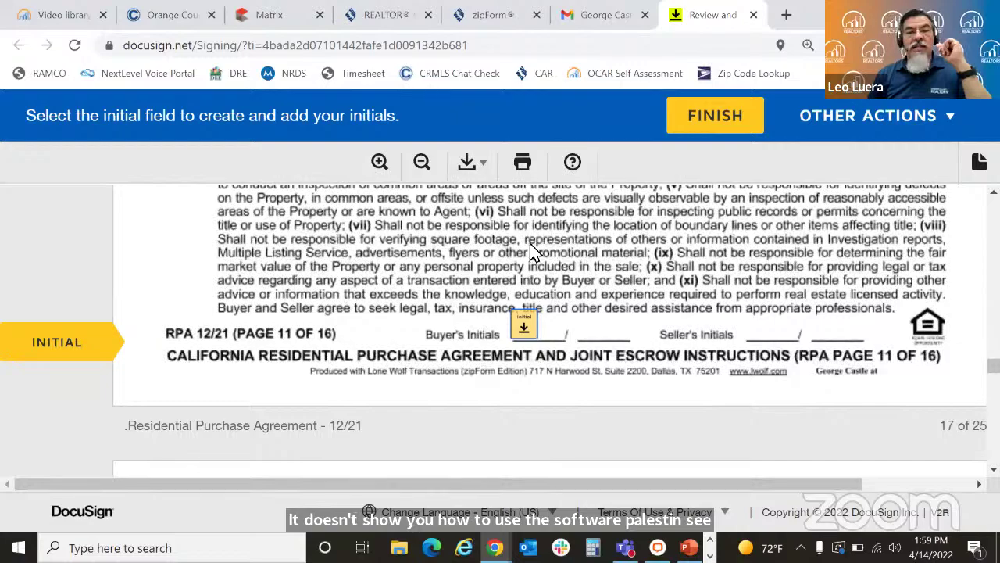
{"action": "left_click", "coordinate": [522, 322]}
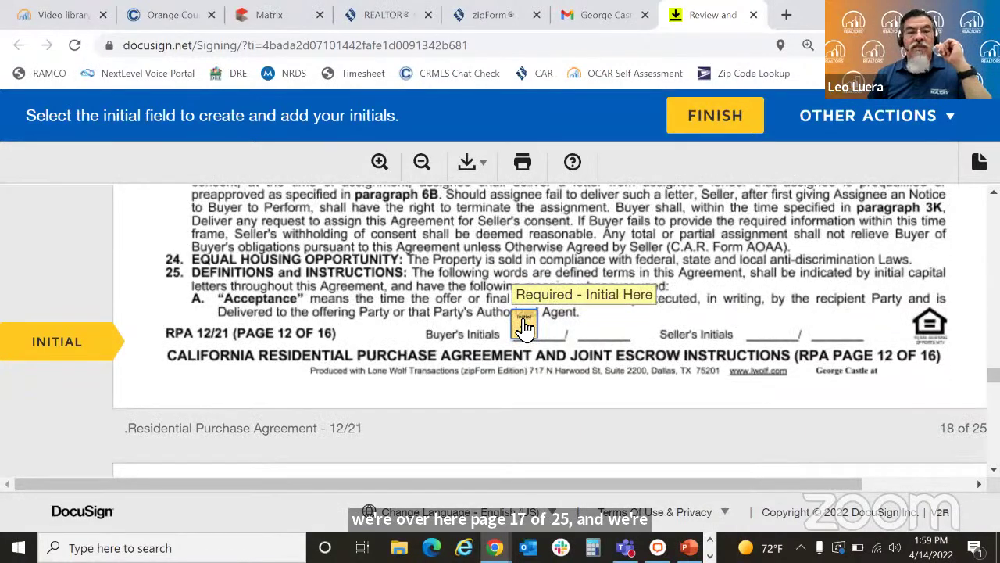
{"action": "left_click", "coordinate": [524, 326]}
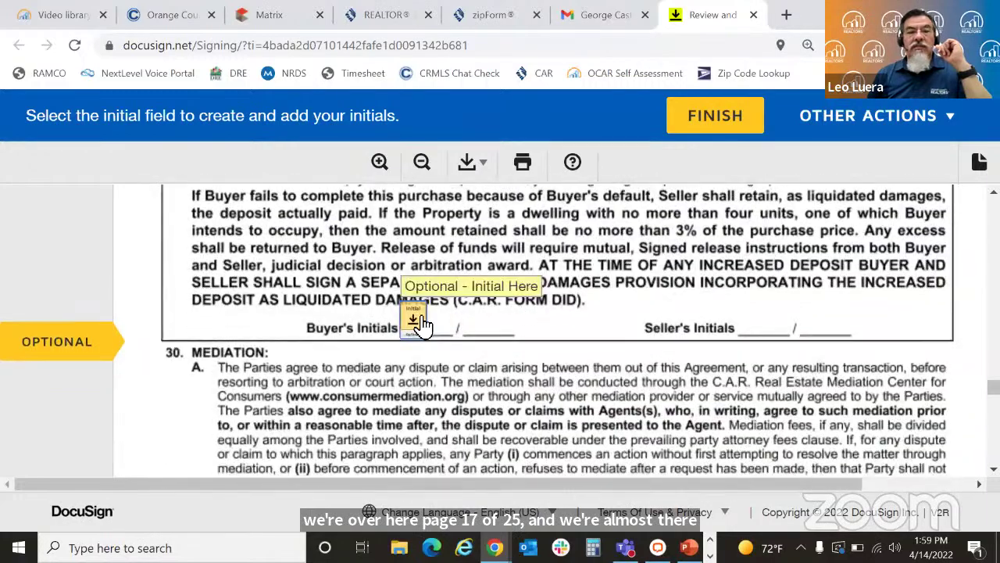
Step: Initial purchase-agreement pages 14, 15 and 16 and sign the buyer's signature line
{"action": "scroll", "coordinate": [414, 326], "scroll_direction": "down", "scroll_amount": 10}
{"action": "scroll", "coordinate": [414, 327], "scroll_direction": "up", "scroll_amount": 5}
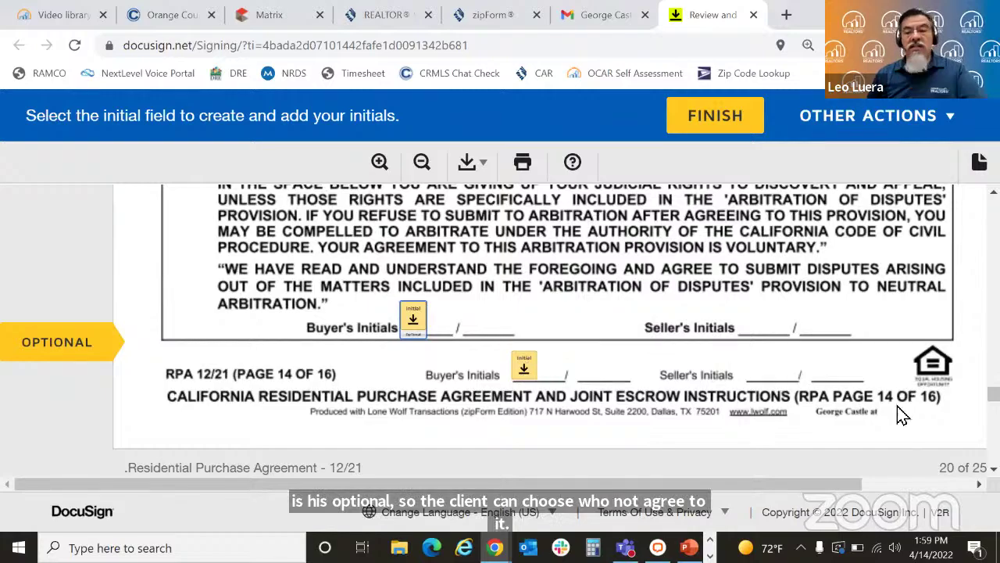
{"action": "scroll", "coordinate": [554, 328], "scroll_direction": "up", "scroll_amount": 5}
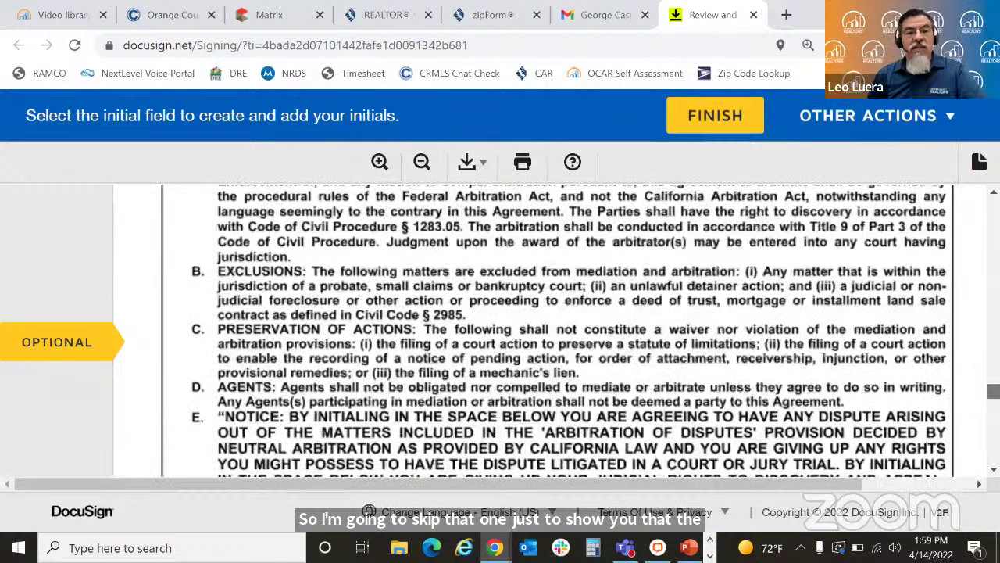
{"action": "scroll", "coordinate": [570, 331], "scroll_direction": "down", "scroll_amount": 4}
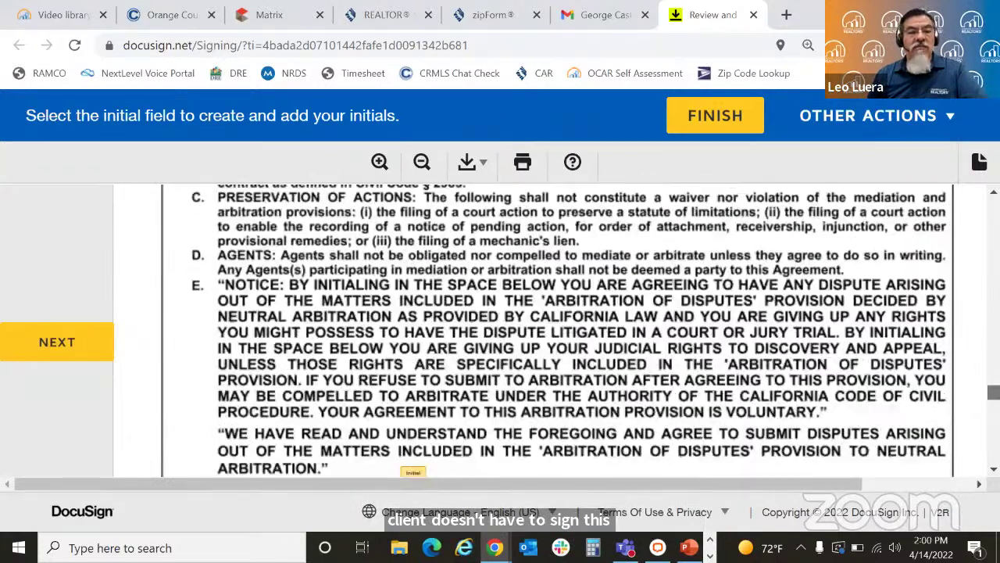
{"action": "scroll", "coordinate": [966, 398], "scroll_direction": "down", "scroll_amount": 2}
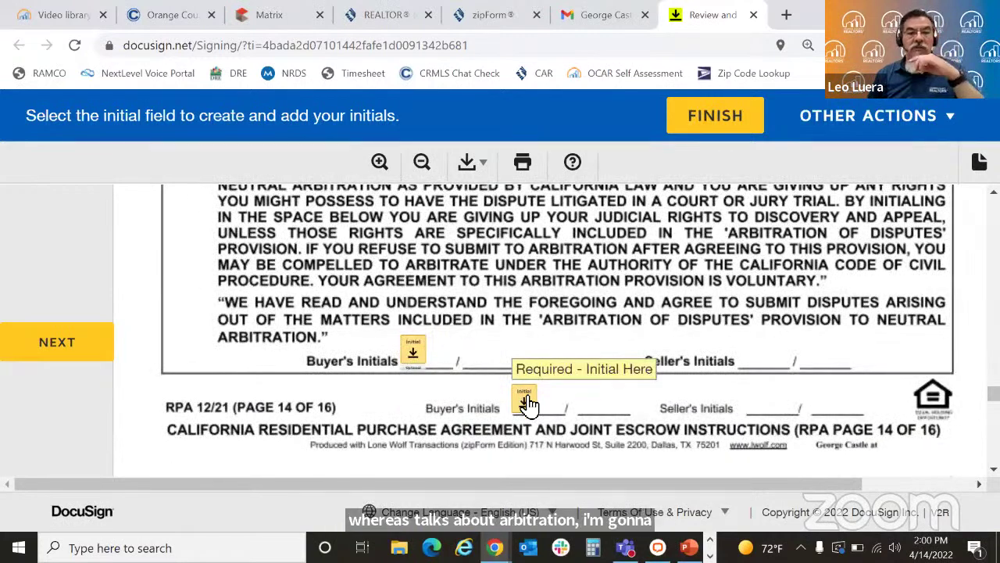
{"action": "left_click", "coordinate": [528, 404]}
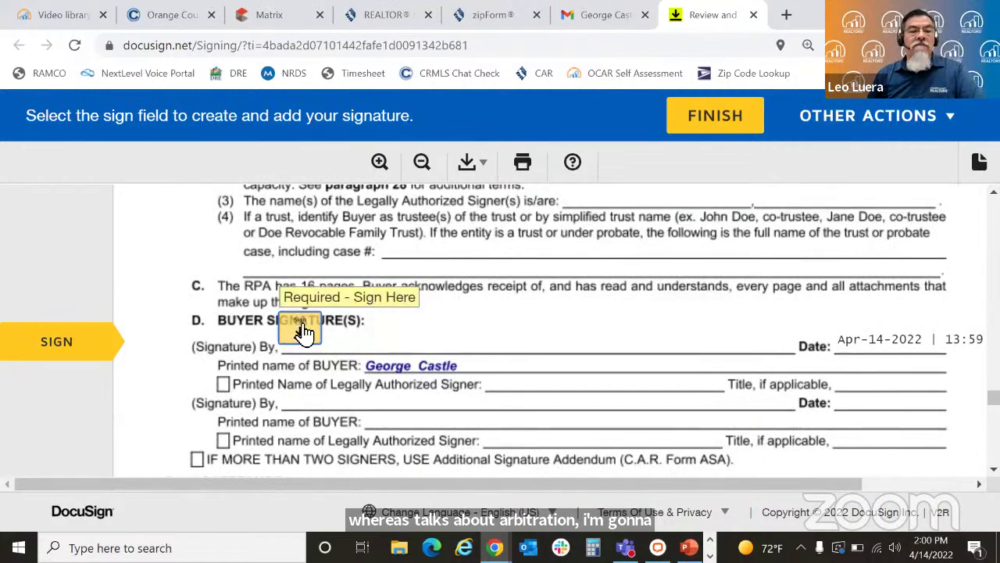
{"action": "left_click", "coordinate": [300, 322]}
{"action": "left_click", "coordinate": [525, 330]}
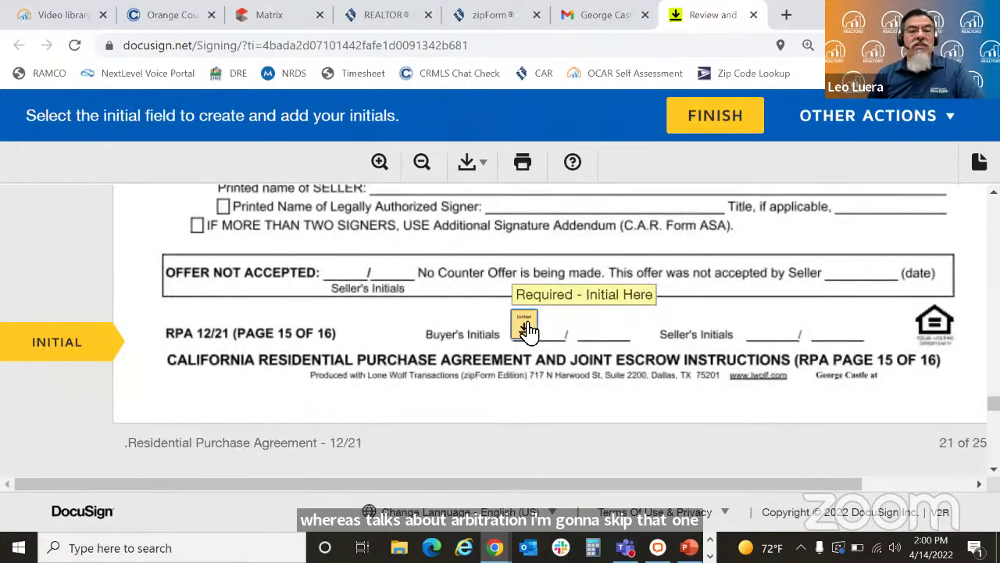
{"action": "left_click", "coordinate": [550, 328]}
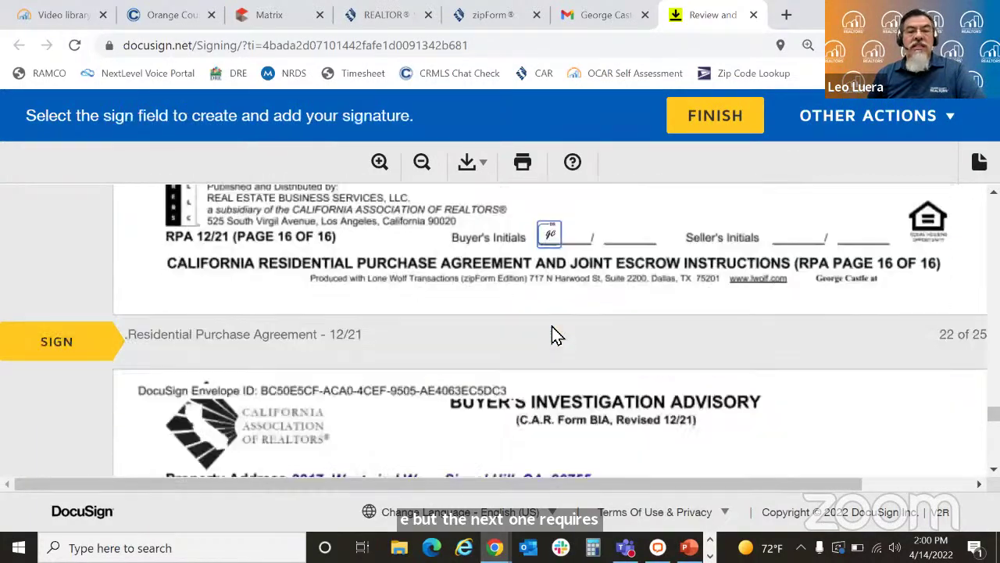
Step: Sign the Buyer's Investigation Advisory and CCPA acknowledgement, and tick the option-terms checkbox
{"action": "left_click", "coordinate": [234, 331]}
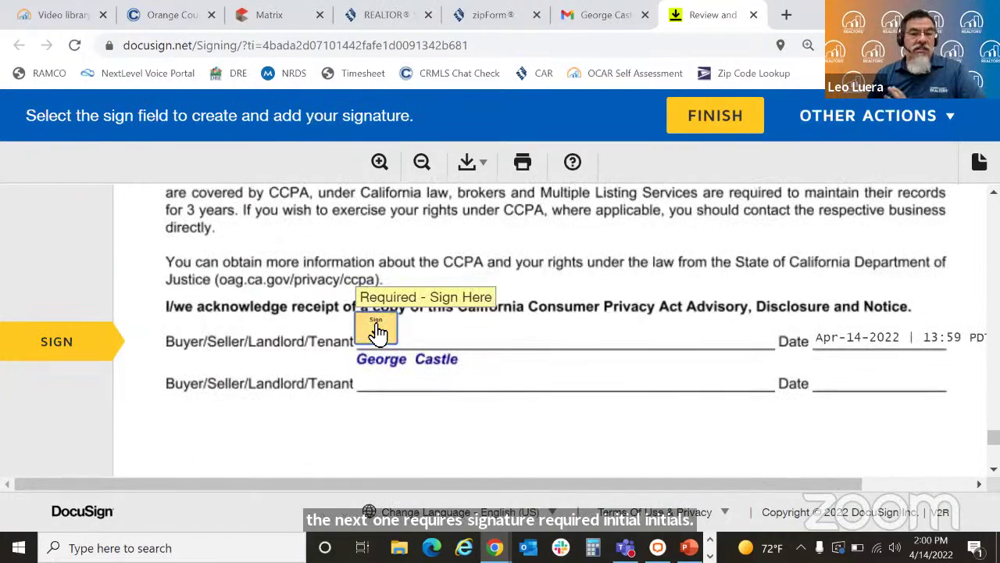
{"action": "left_click", "coordinate": [377, 330]}
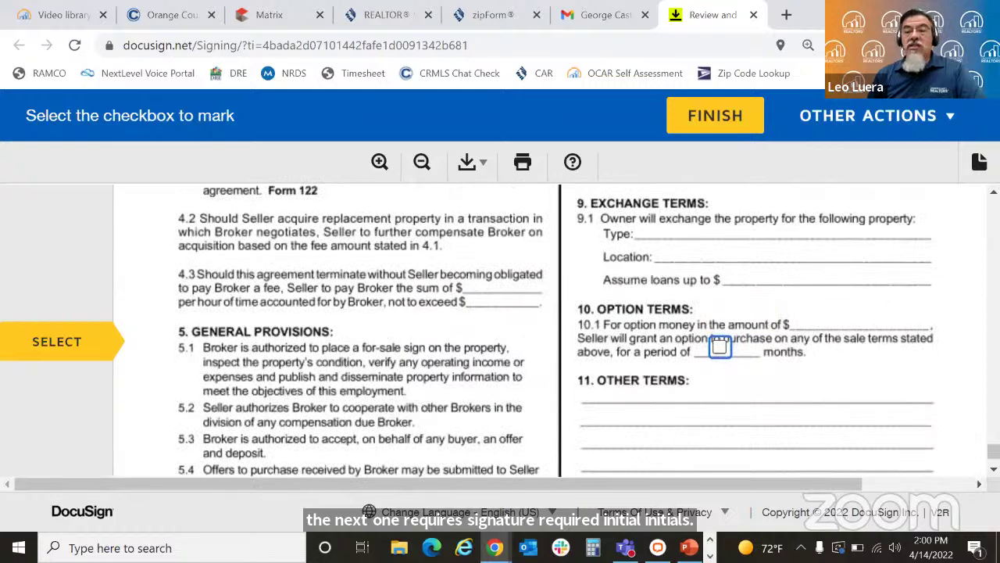
{"action": "left_click", "coordinate": [720, 345]}
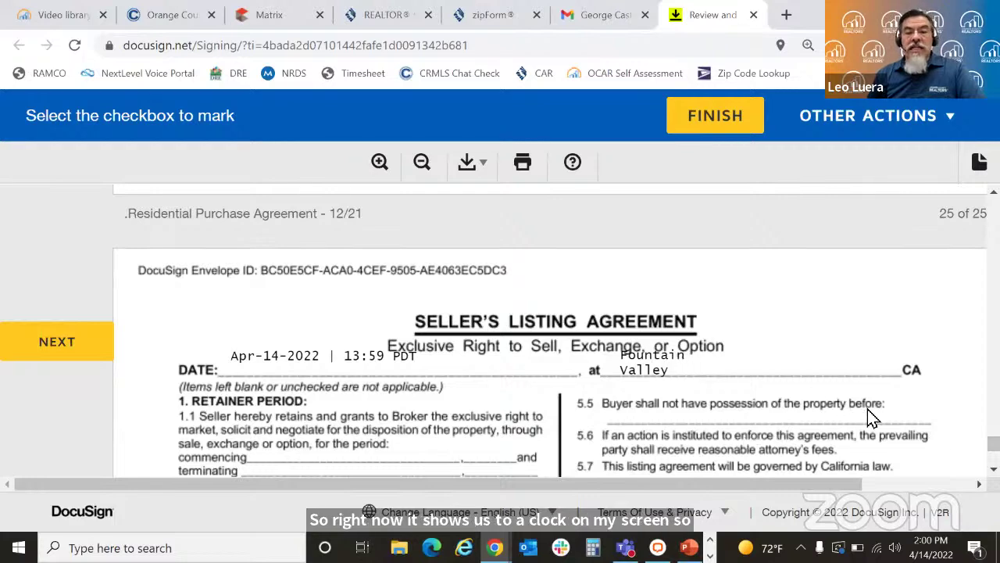
Step: Check the option-period box, sign the Seller's Signature line on Listing Agreement Form B, and finish
{"action": "scroll", "coordinate": [550, 331], "scroll_direction": "down", "scroll_amount": 5}
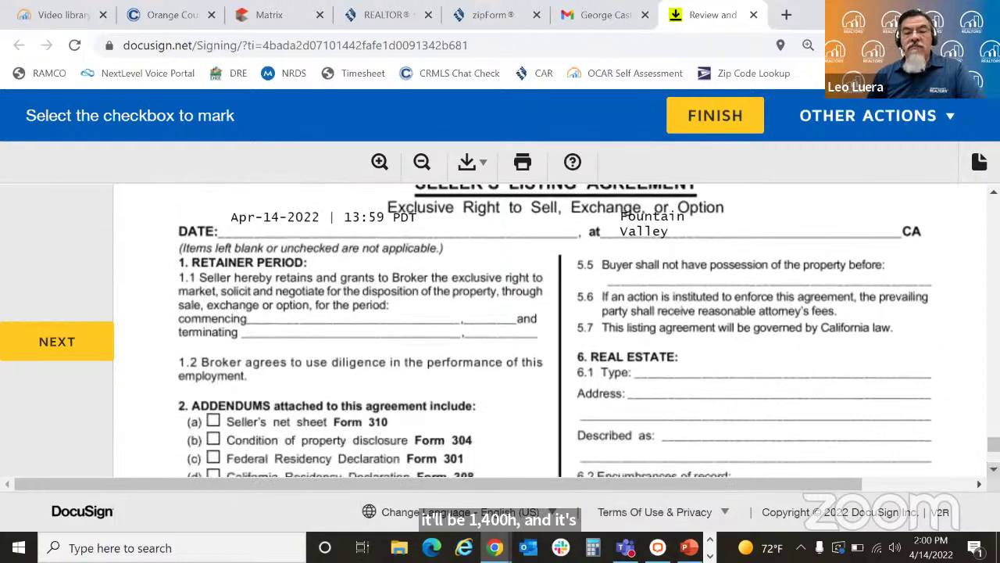
{"action": "scroll", "coordinate": [556, 331], "scroll_direction": "down", "scroll_amount": 5}
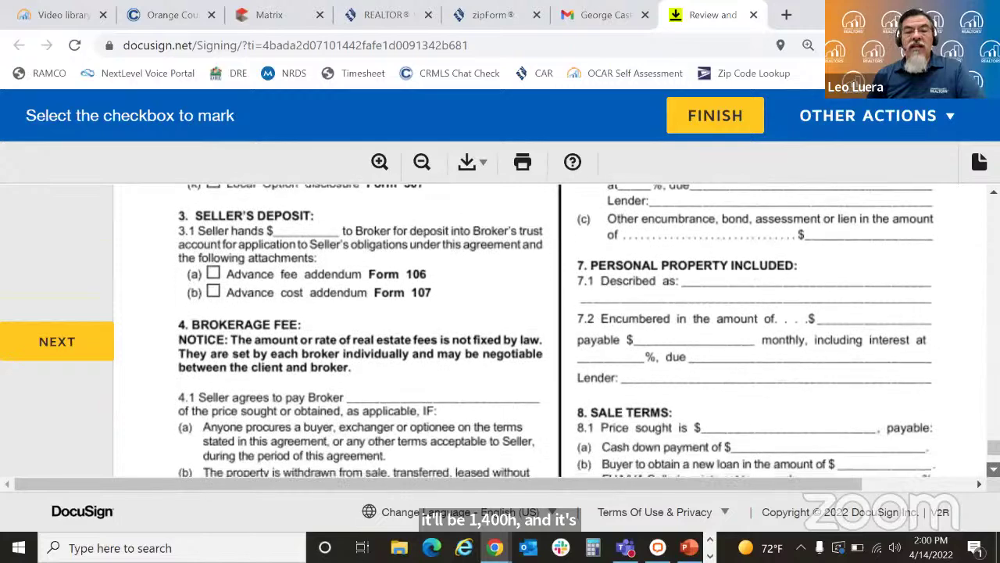
{"action": "scroll", "coordinate": [951, 442], "scroll_direction": "down", "scroll_amount": 5}
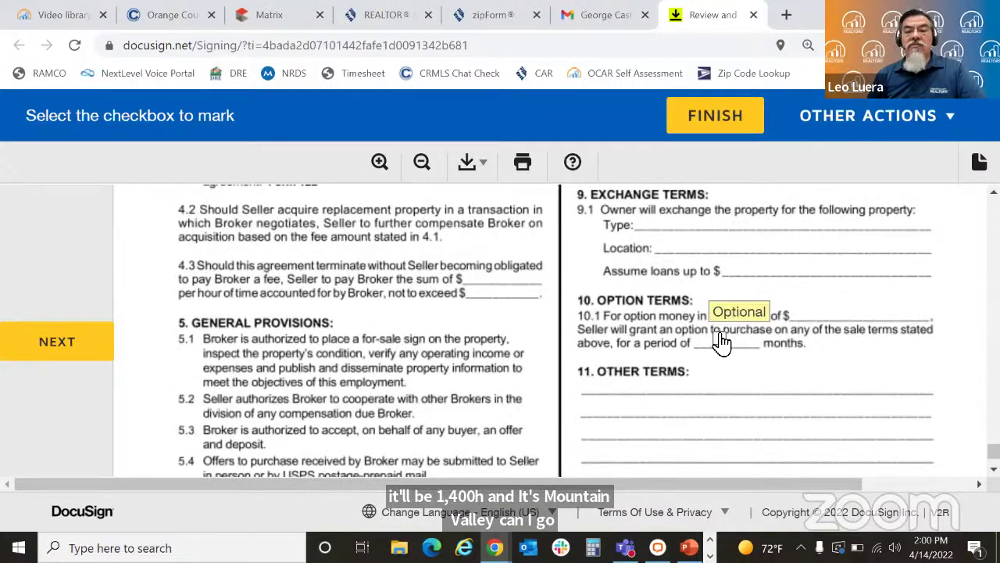
{"action": "left_click", "coordinate": [721, 340]}
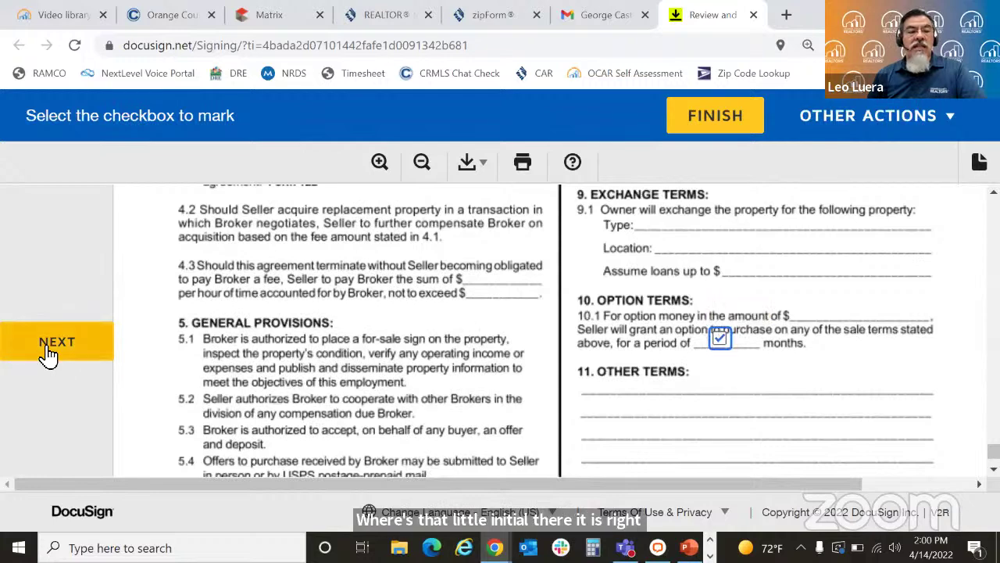
{"action": "left_click", "coordinate": [49, 353]}
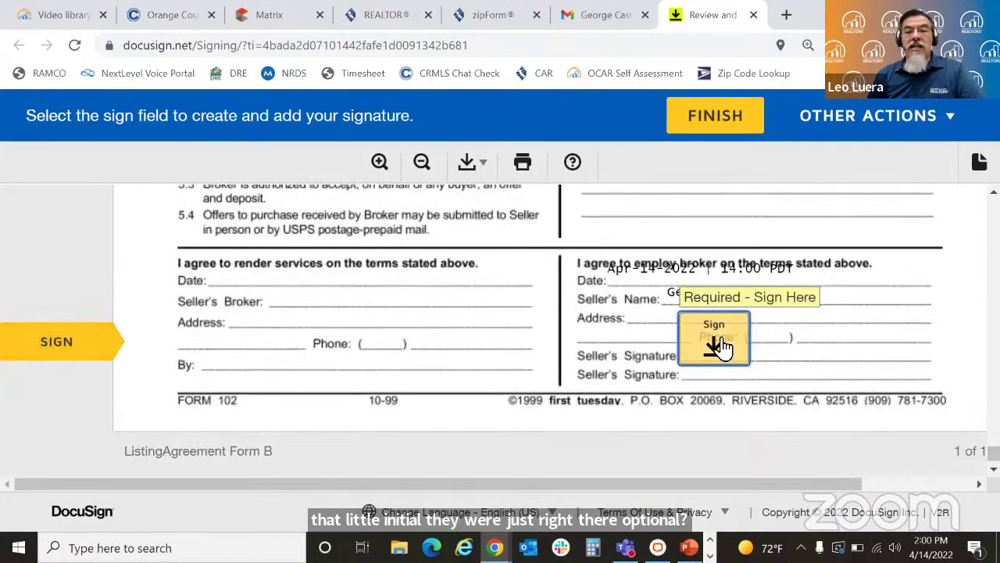
{"action": "left_click", "coordinate": [724, 347]}
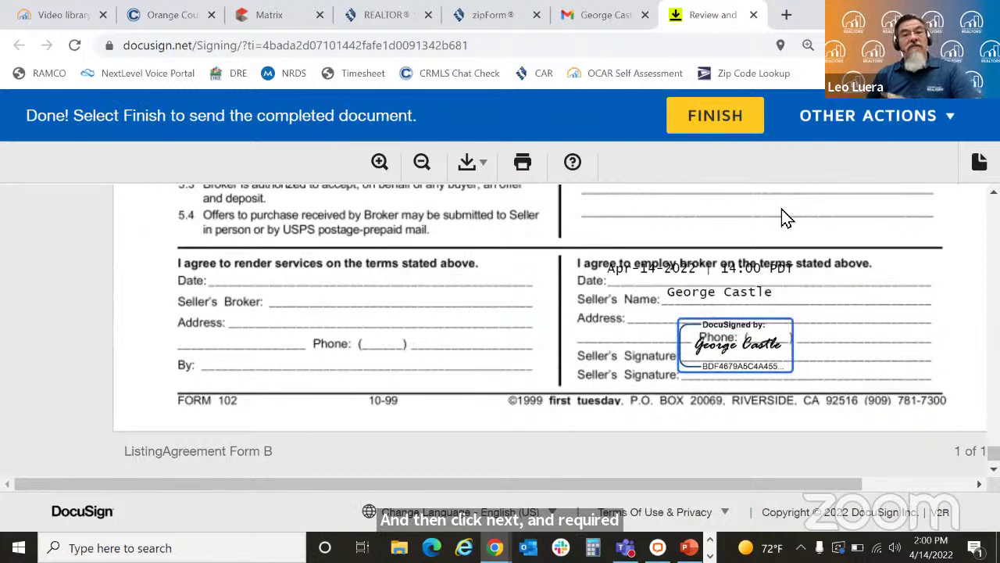
{"action": "left_click", "coordinate": [743, 110]}
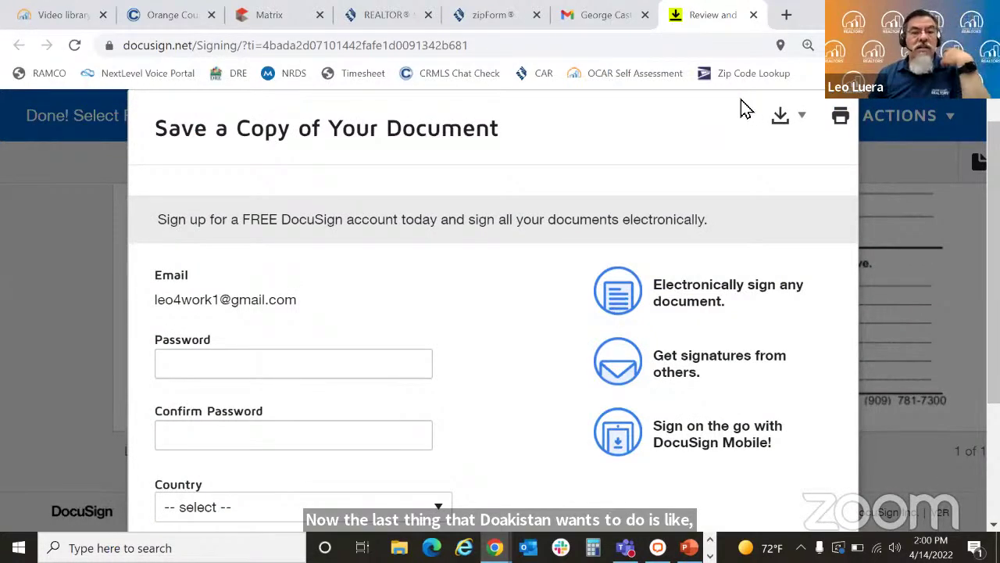
Step: Decline the Save a Copy free-account offer with No Thanks and close the finished-signing page
{"action": "scroll", "coordinate": [492, 313], "scroll_direction": "down", "scroll_amount": 2}
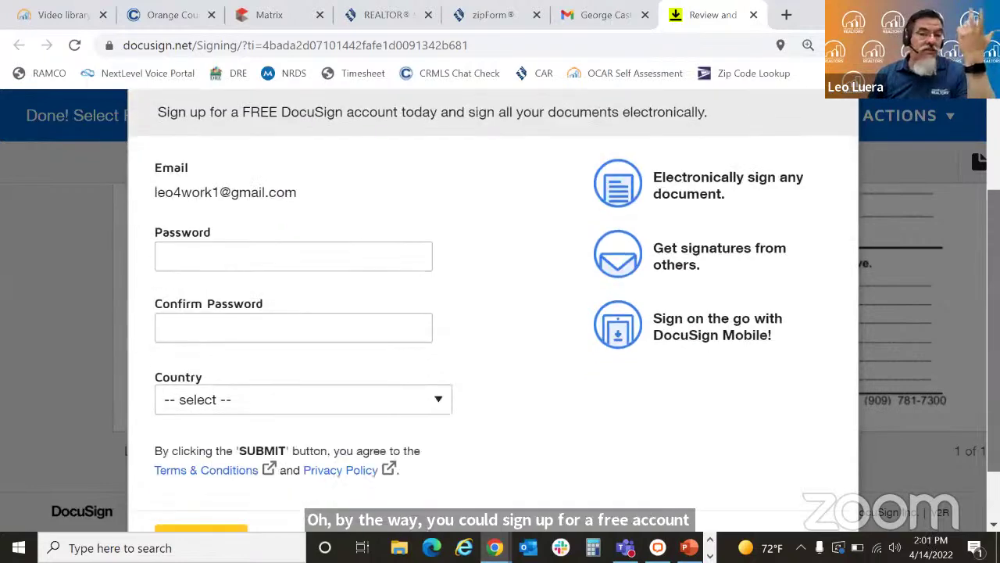
{"action": "scroll", "coordinate": [492, 313], "scroll_direction": "up", "scroll_amount": 2}
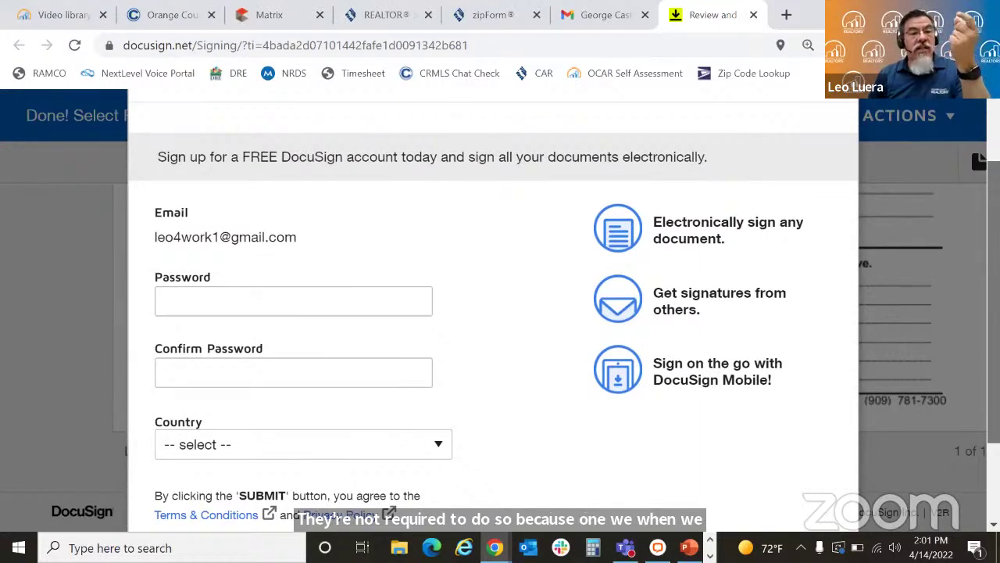
{"action": "scroll", "coordinate": [354, 486], "scroll_direction": "down", "scroll_amount": 3}
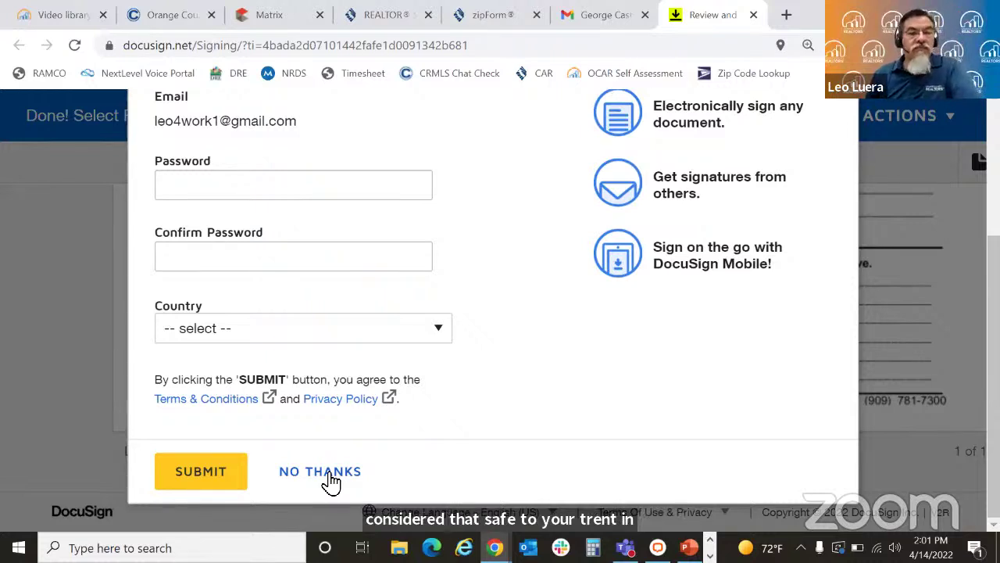
{"action": "left_click", "coordinate": [331, 482]}
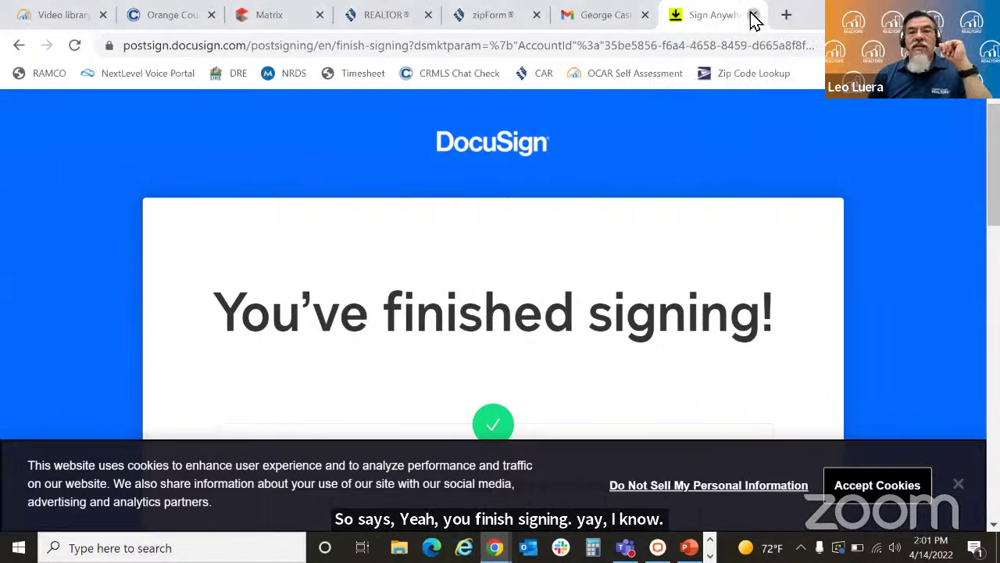
{"action": "left_click", "coordinate": [753, 15]}
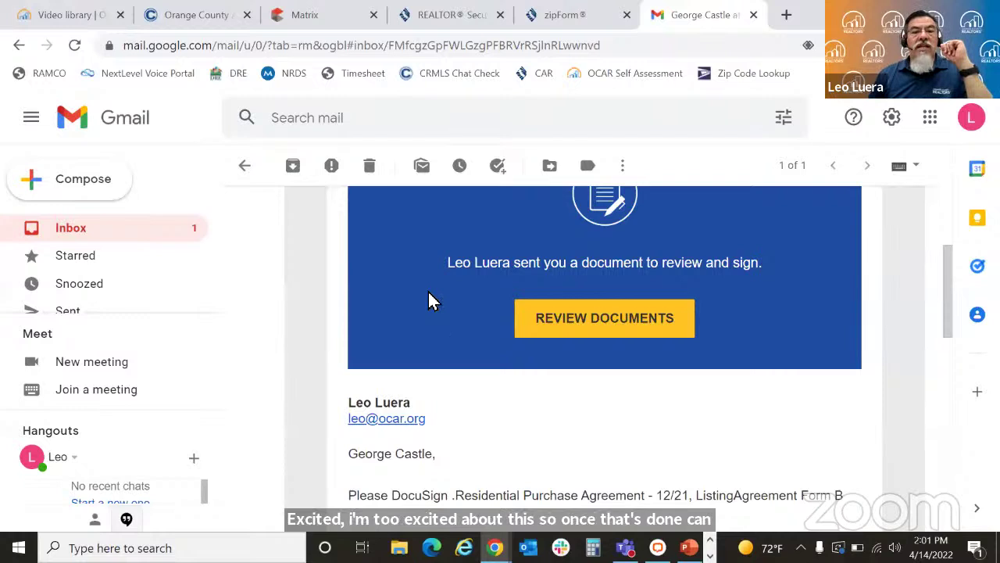
Step: Back in the inbox, open the DocuSign 'Completed' email for Signal Hill and view the completed documents
{"action": "key", "text": "u"}
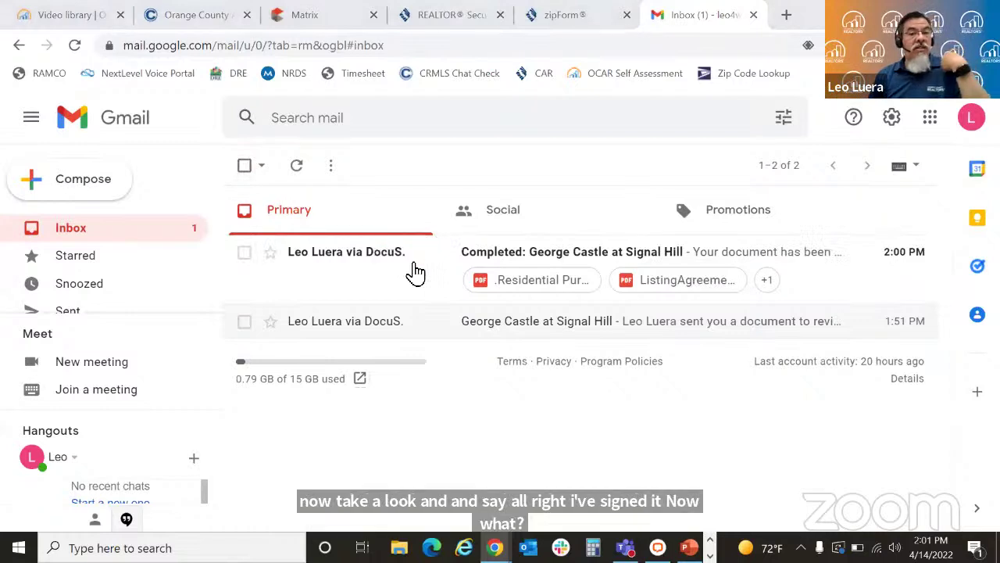
{"action": "left_click", "coordinate": [758, 266]}
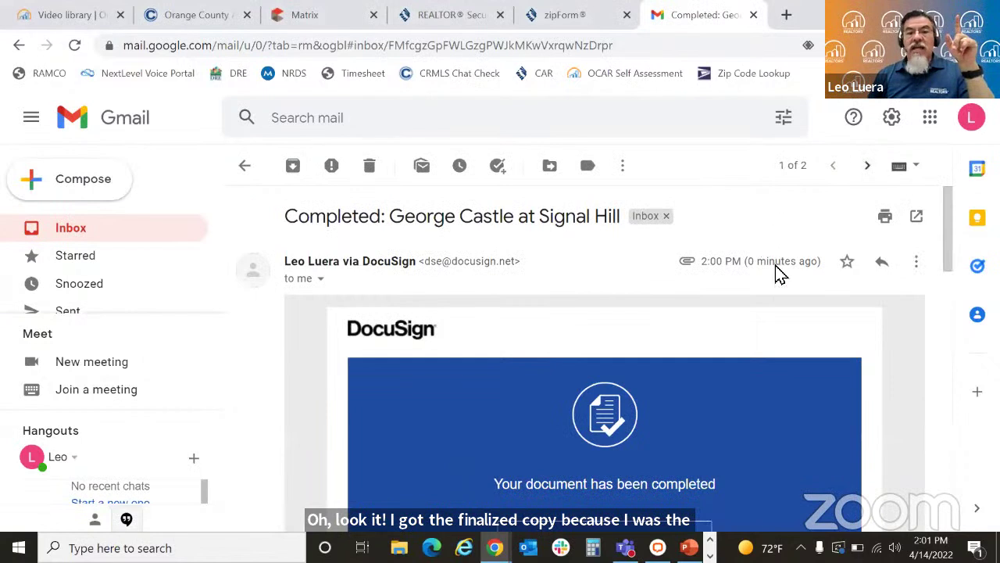
{"action": "scroll", "coordinate": [948, 261], "scroll_direction": "down", "scroll_amount": 3}
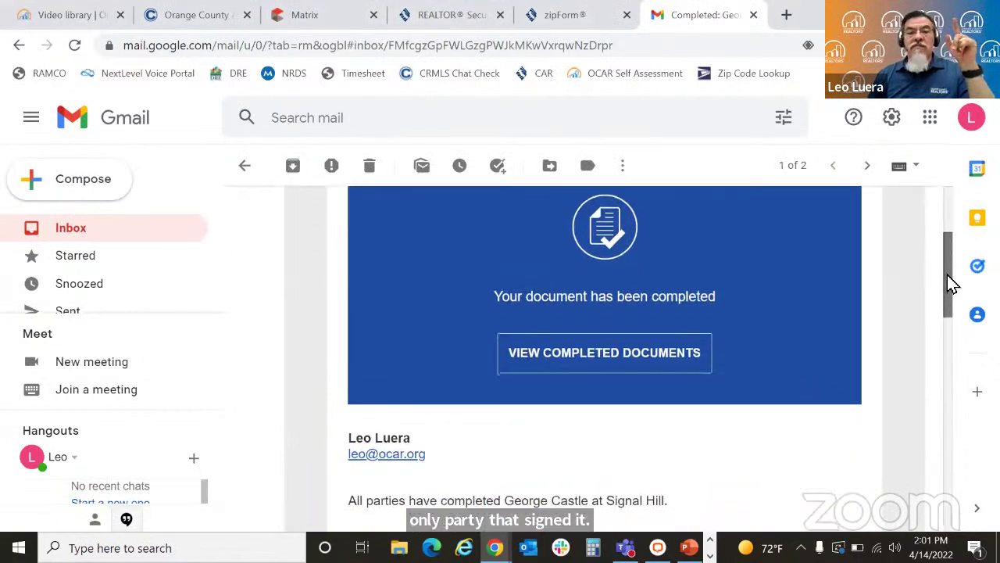
{"action": "left_click_drag", "start_coordinate": [953, 286], "coordinate": [953, 294]}
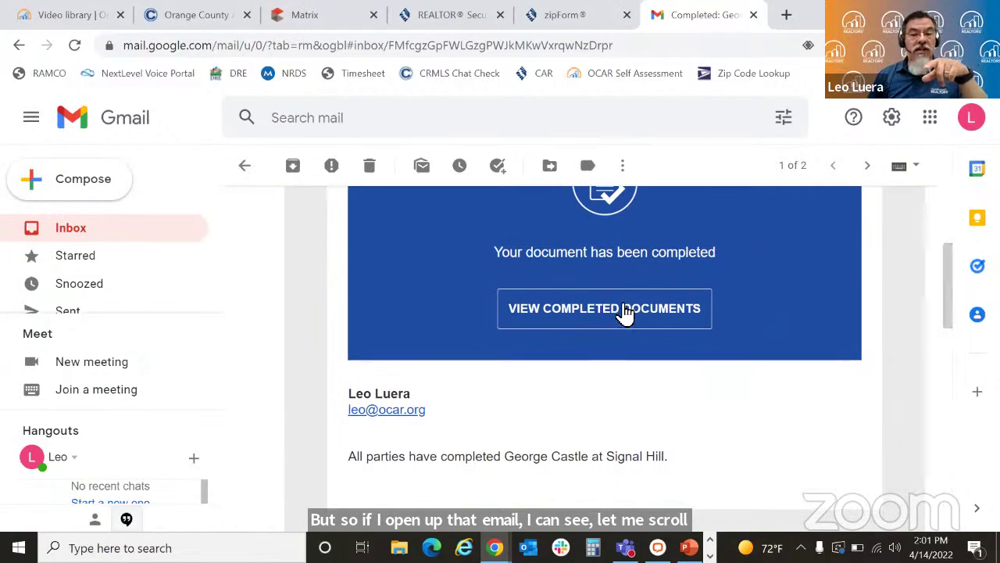
{"action": "left_click_drag", "start_coordinate": [947, 258], "coordinate": [932, 268]}
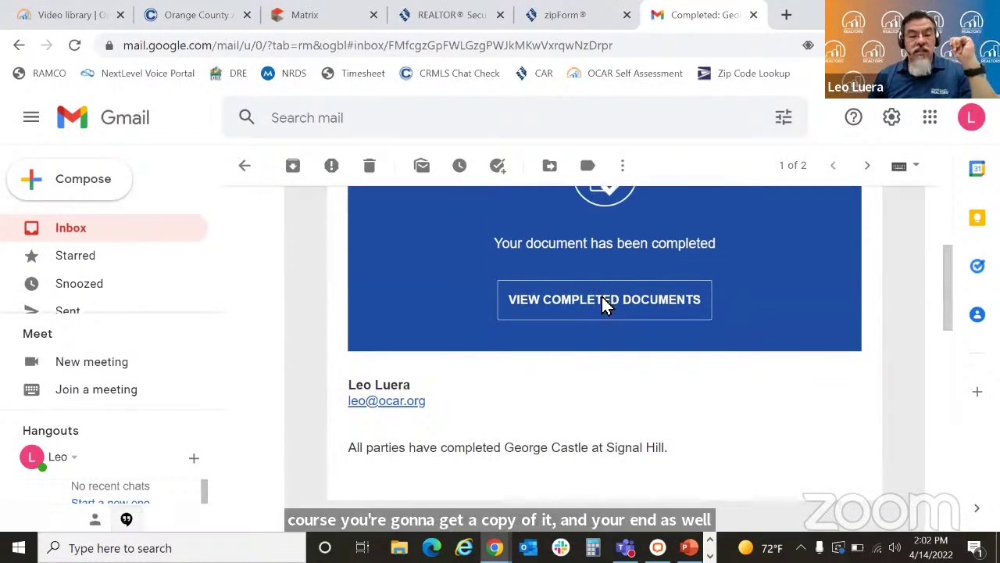
{"action": "left_click", "coordinate": [604, 303]}
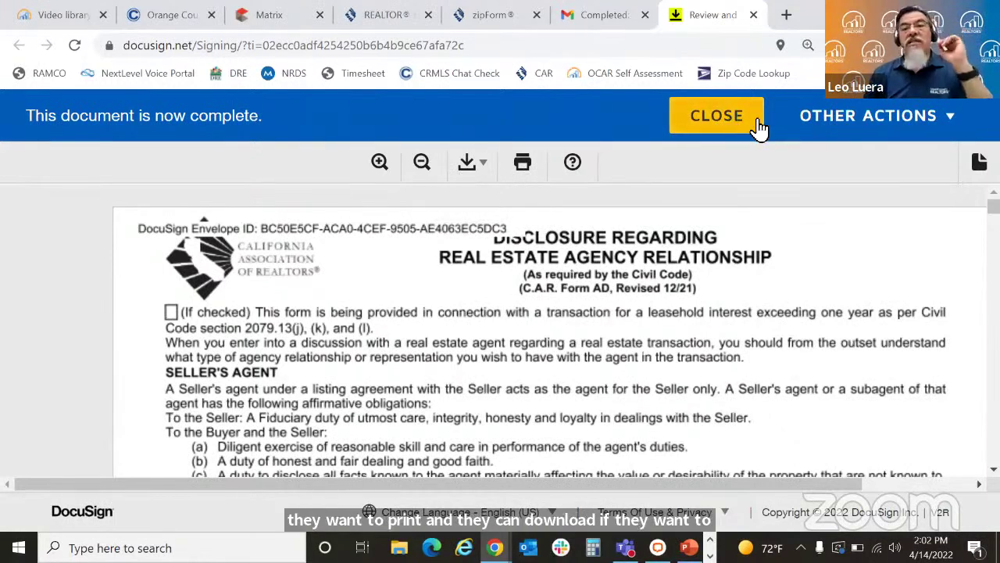
Step: Review the History and Certificate options for the completed Signal Hill packet, then close DocuSign
{"action": "left_click", "coordinate": [853, 129]}
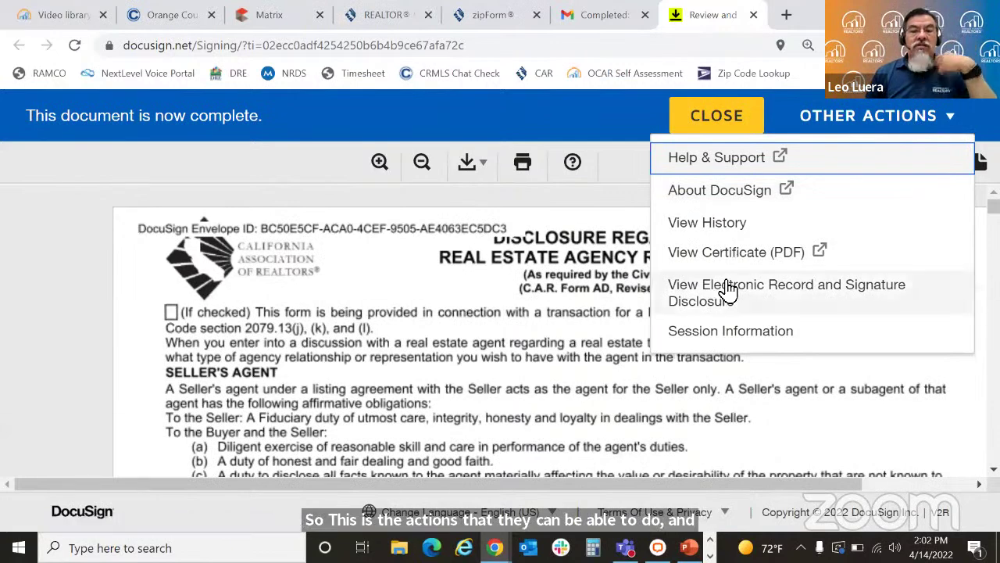
{"action": "left_click", "coordinate": [754, 15]}
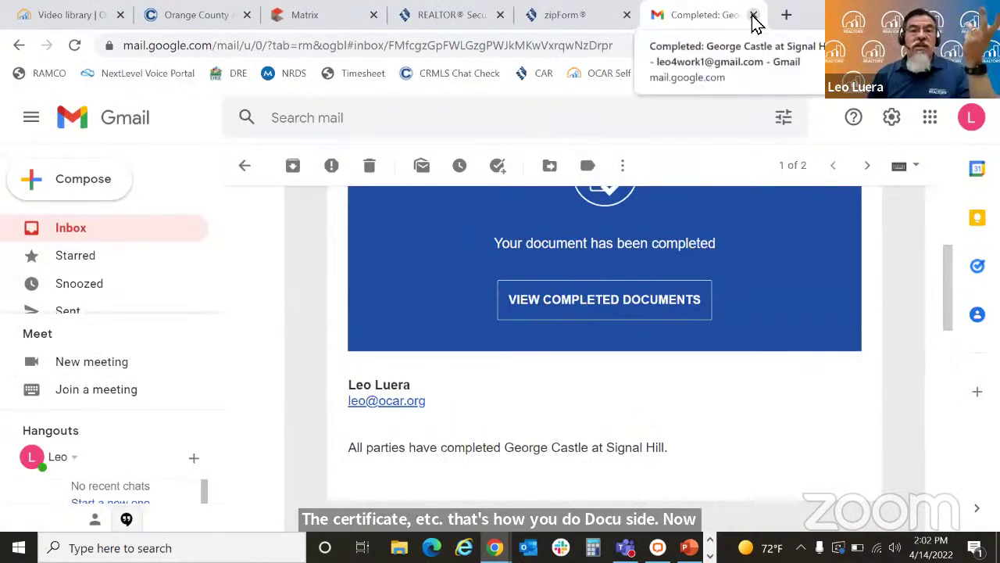
Step: Delete both Signal Hill DocuSign emails from the Primary inbox and switch to zipForm Transactions
{"action": "left_click", "coordinate": [247, 166]}
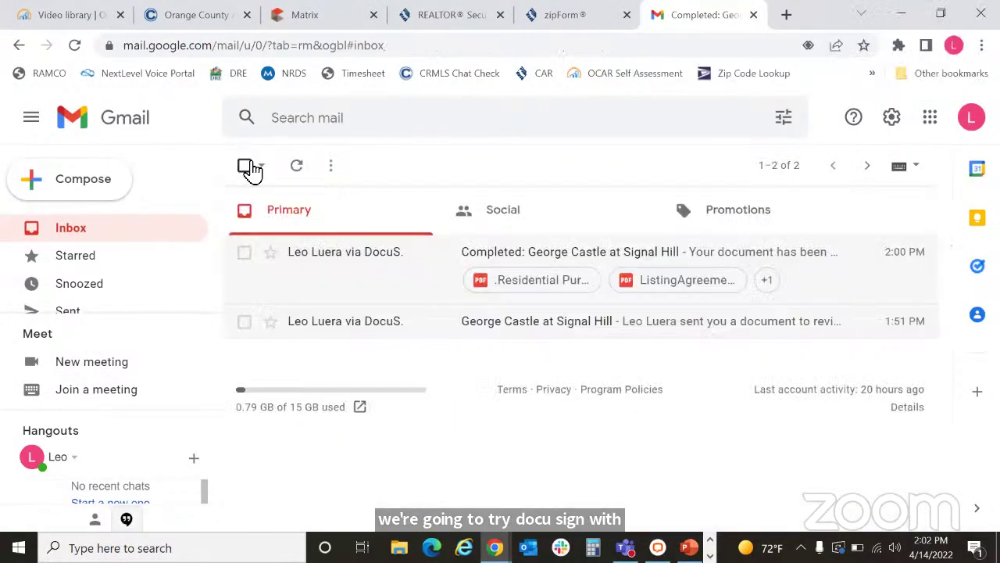
{"action": "left_click", "coordinate": [244, 321]}
{"action": "left_click", "coordinate": [244, 254]}
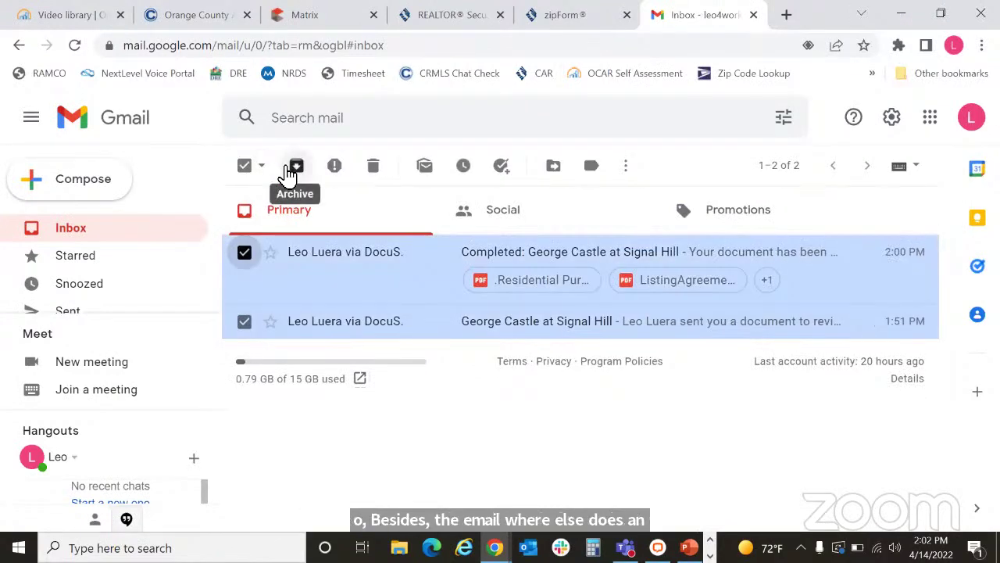
{"action": "left_click", "coordinate": [373, 170]}
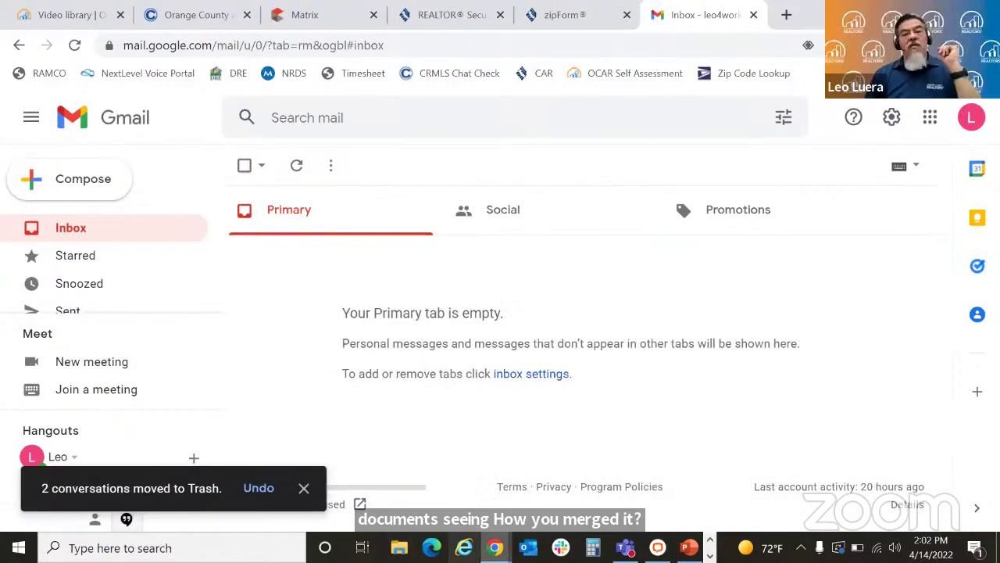
{"action": "mouse_move", "coordinate": [496, 547]}
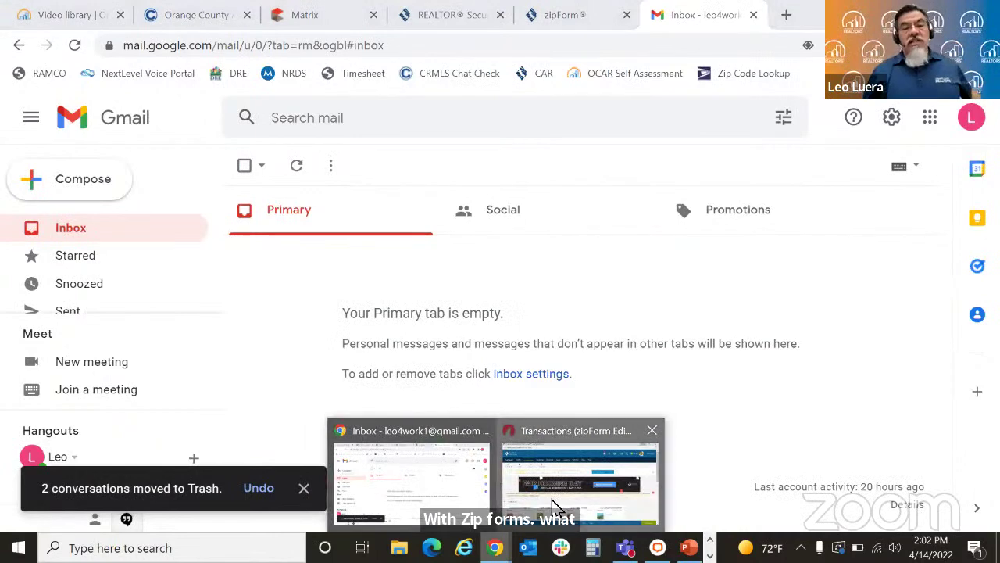
{"action": "left_click", "coordinate": [552, 506]}
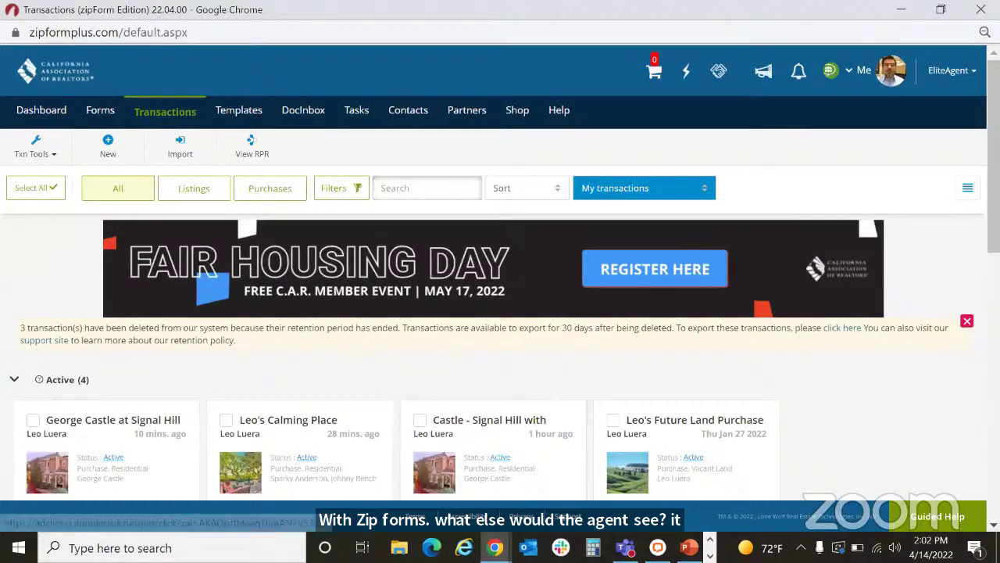
Step: Open the signed Residential Purchase Agreement - 12/21 from Signal Hill's DocuSign with Class 14 Apr folder
{"action": "scroll", "coordinate": [557, 360], "scroll_direction": "down", "scroll_amount": 2}
{"action": "scroll", "coordinate": [500, 313], "scroll_direction": "down", "scroll_amount": 3}
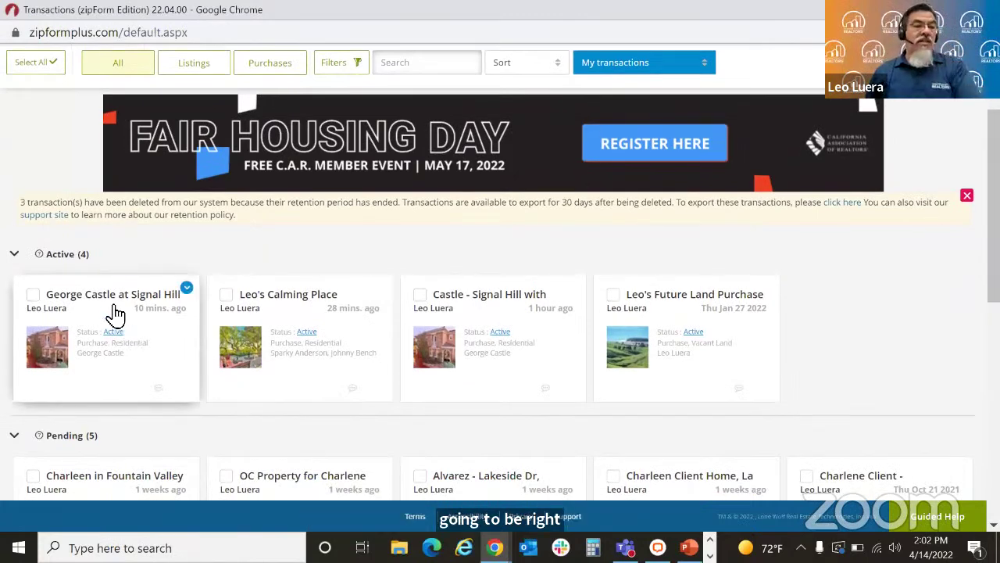
{"action": "left_click", "coordinate": [113, 300]}
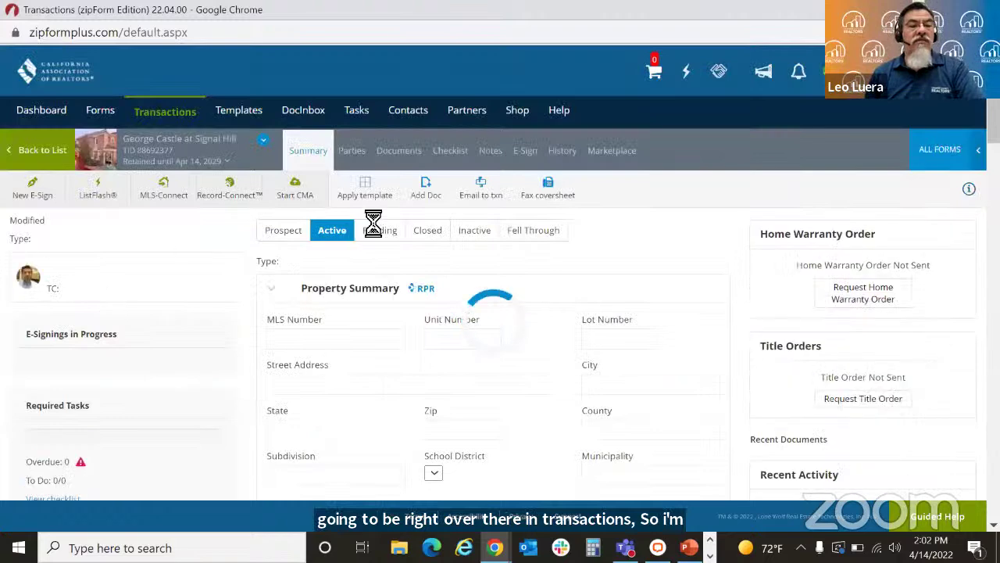
{"action": "left_click", "coordinate": [397, 156]}
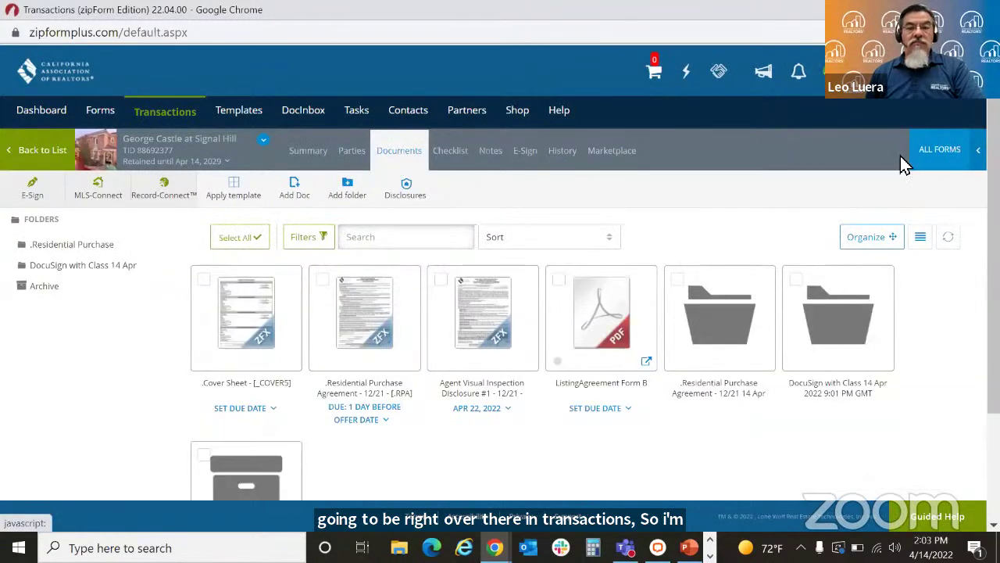
{"action": "left_click", "coordinate": [834, 368]}
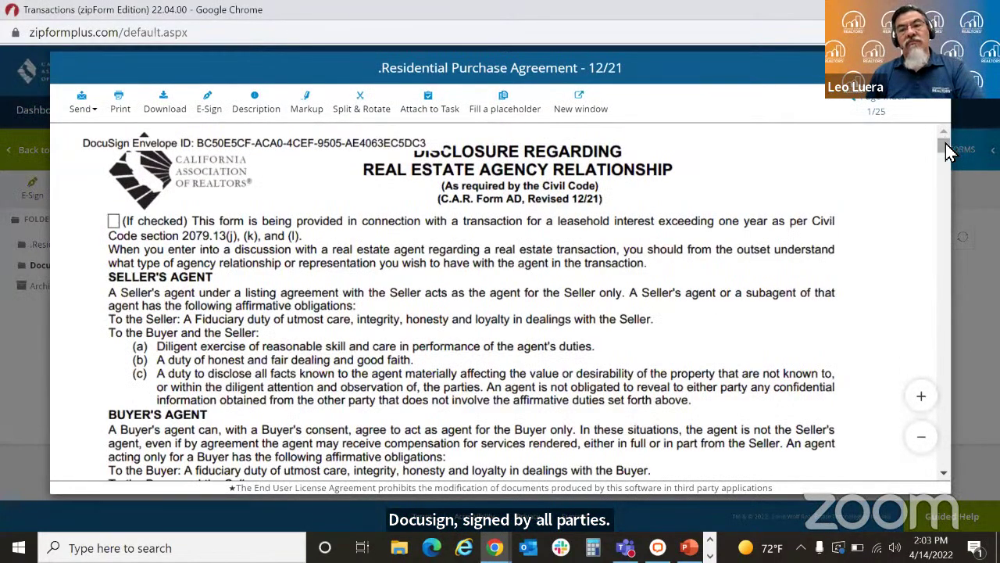
{"action": "left_click_drag", "start_coordinate": [950, 151], "coordinate": [955, 223]}
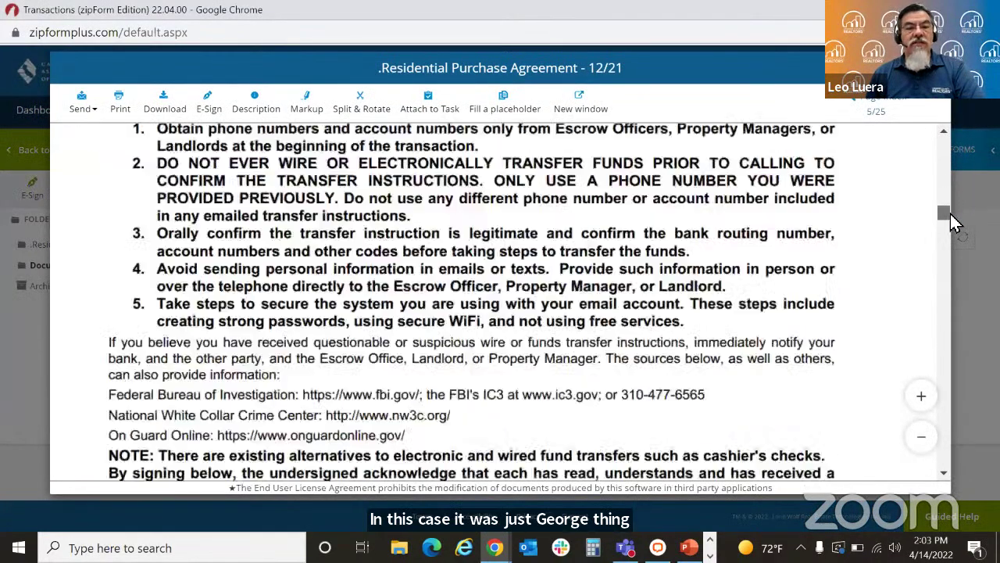
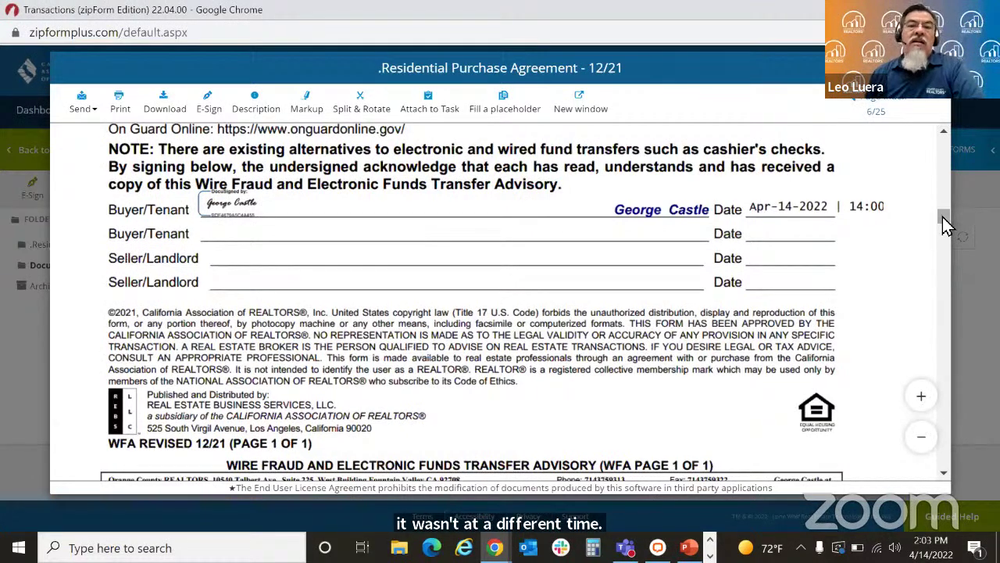
Step: Close the signed agreement and open the DocuSign Summary document
{"action": "left_click_drag", "start_coordinate": [945, 222], "coordinate": [945, 136]}
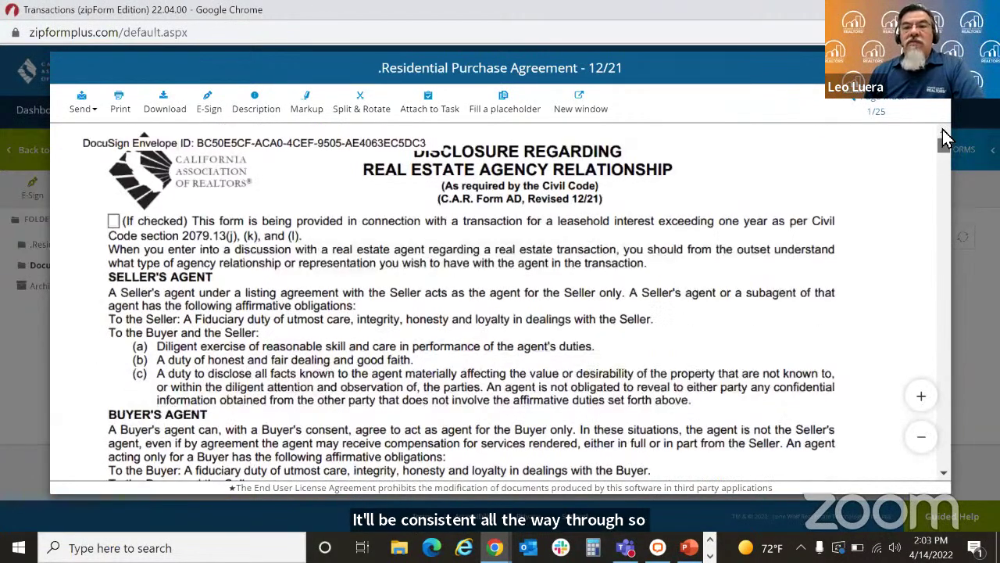
{"action": "key", "text": "Escape"}
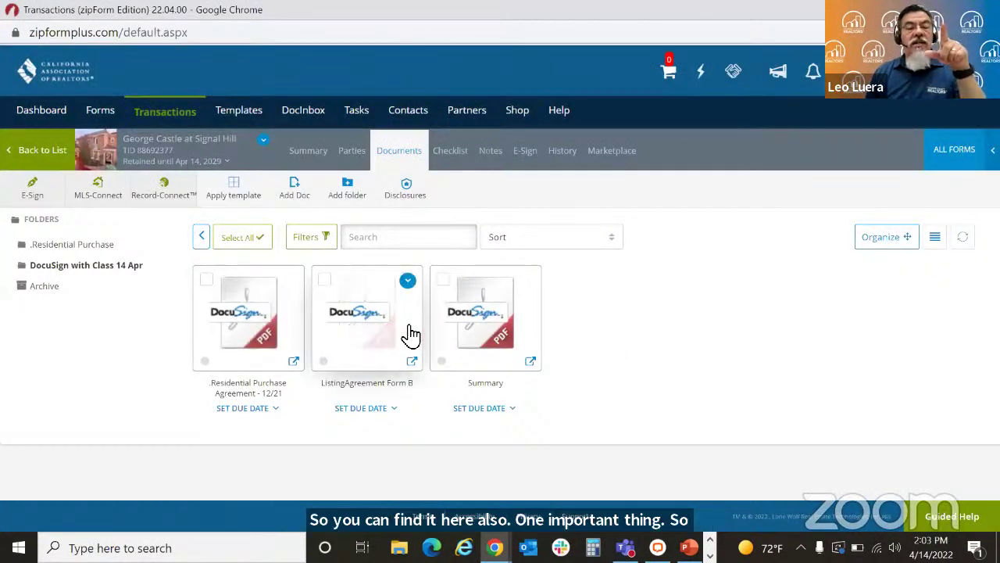
{"action": "left_click", "coordinate": [489, 332]}
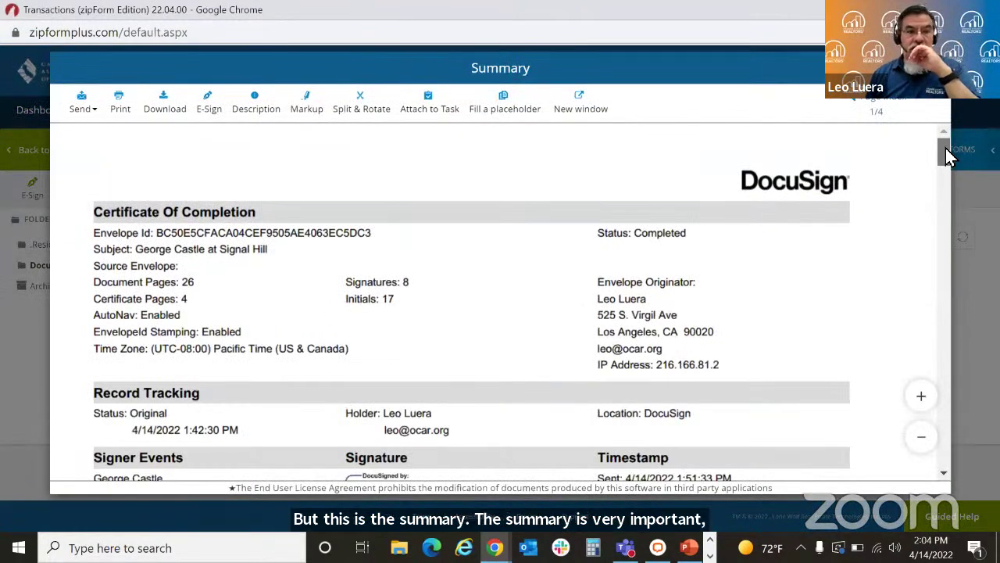
Step: Scroll through the certificate of completion, then close it to return to Documents
{"action": "scroll", "coordinate": [947, 156], "scroll_direction": "down", "scroll_amount": 1}
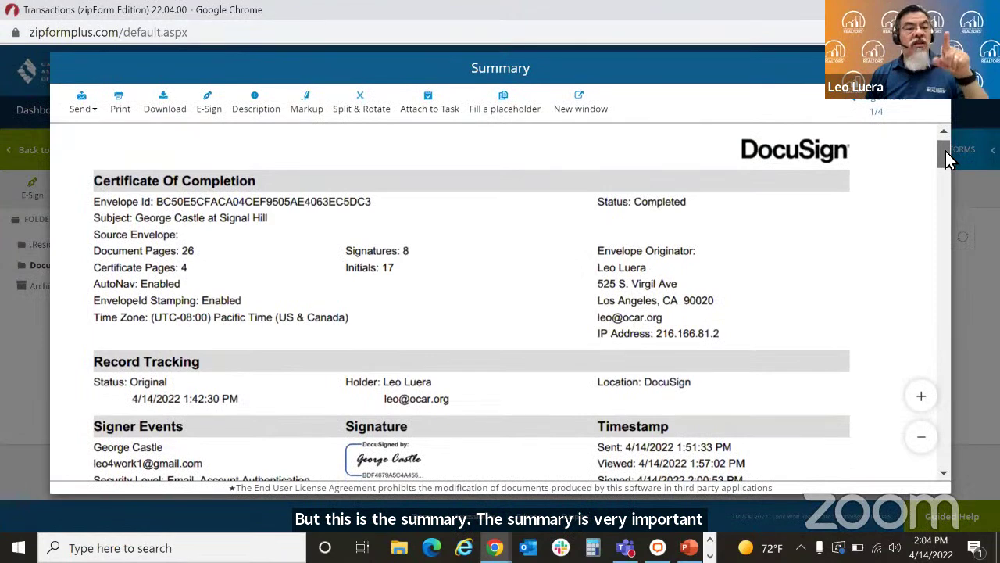
{"action": "left_click_drag", "start_coordinate": [947, 156], "coordinate": [948, 175]}
{"action": "scroll", "coordinate": [948, 188], "scroll_direction": "down", "scroll_amount": 4}
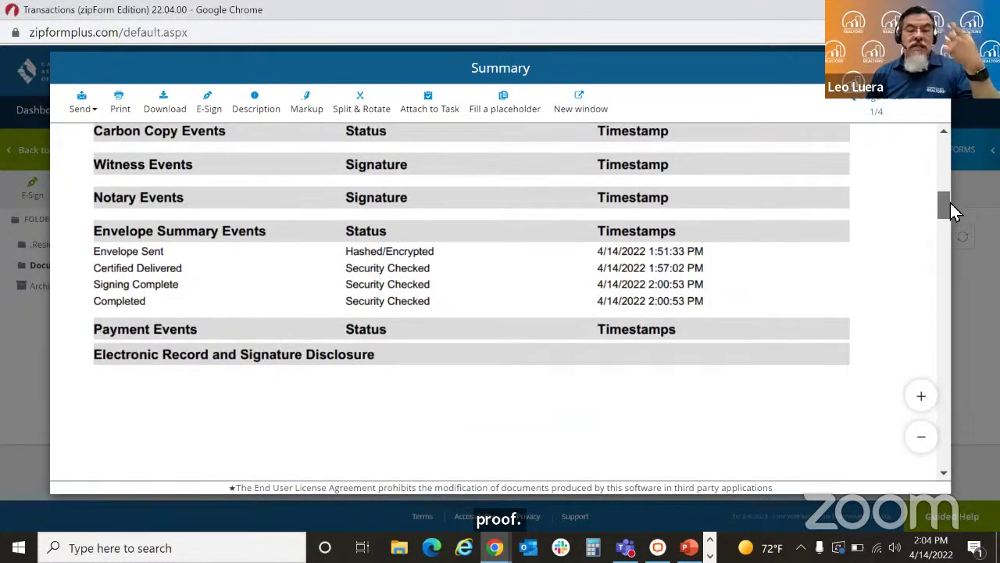
{"action": "scroll", "coordinate": [950, 202], "scroll_direction": "down", "scroll_amount": 4}
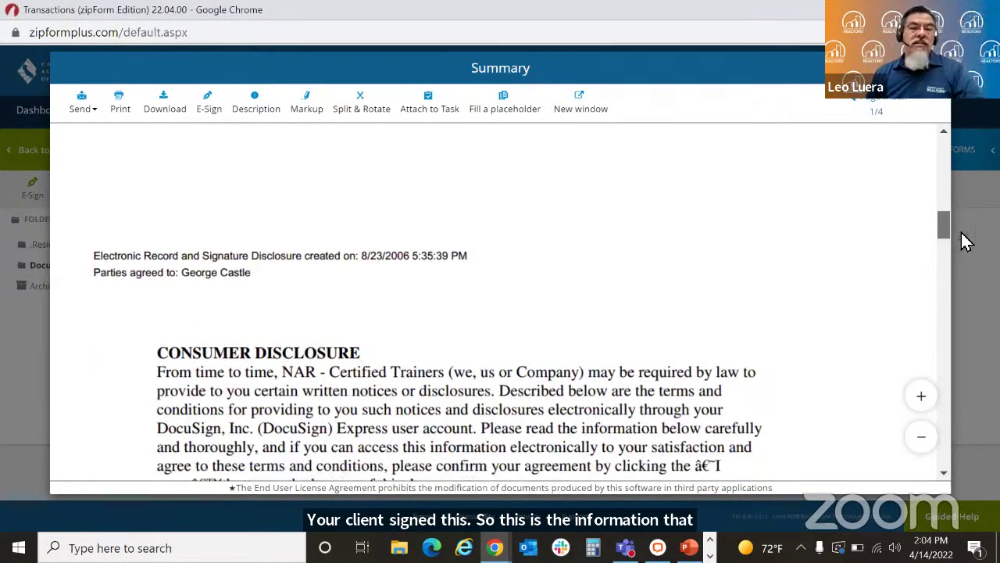
{"action": "scroll", "coordinate": [966, 242], "scroll_direction": "down", "scroll_amount": 3}
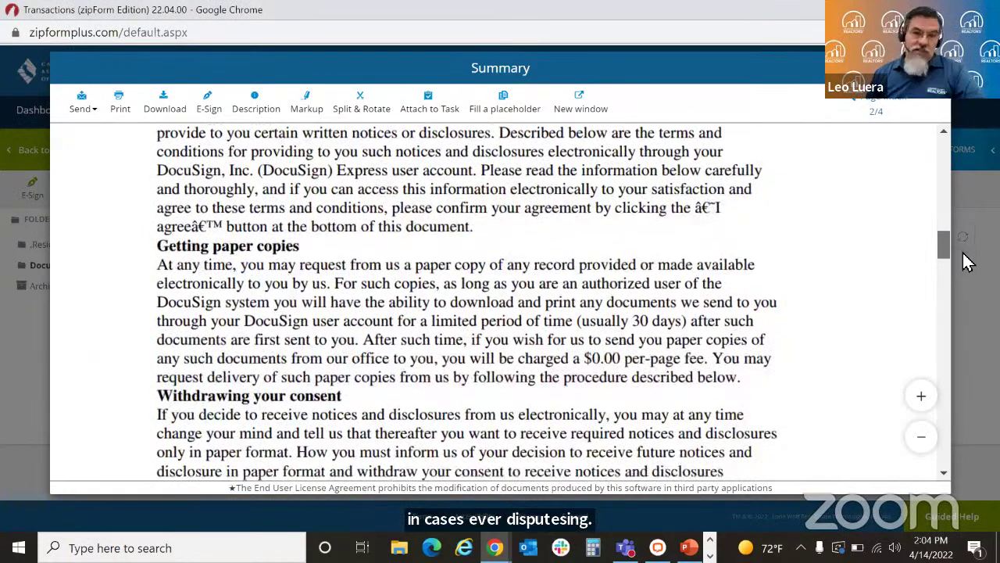
{"action": "scroll", "coordinate": [965, 269], "scroll_direction": "down", "scroll_amount": 7}
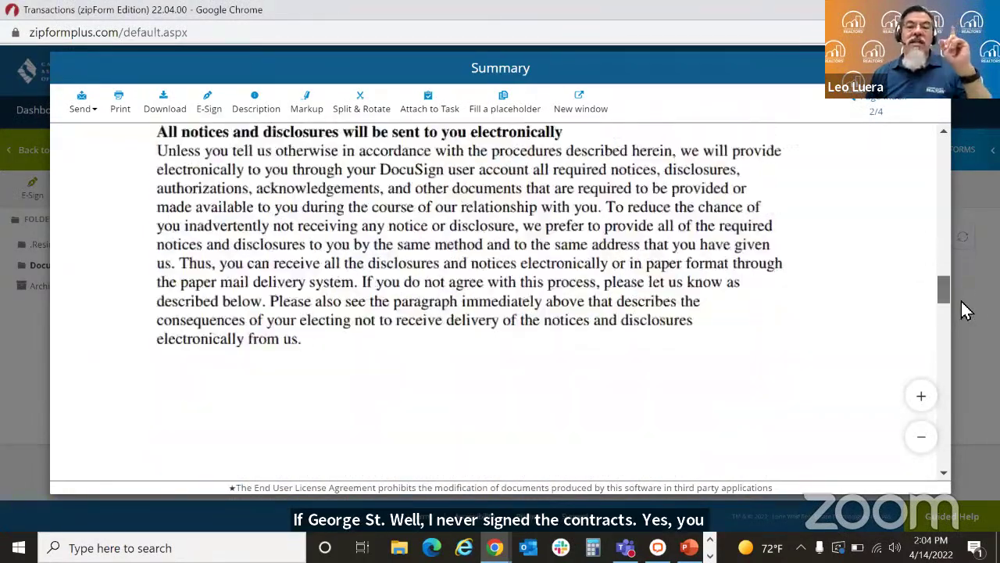
{"action": "scroll", "coordinate": [963, 305], "scroll_direction": "down", "scroll_amount": 10}
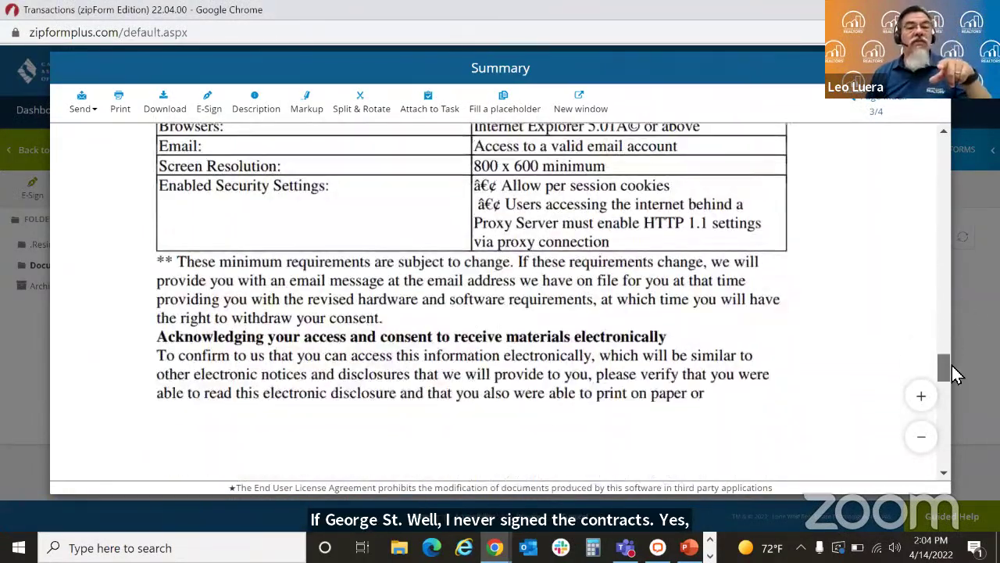
{"action": "left_click_drag", "start_coordinate": [952, 365], "coordinate": [955, 408]}
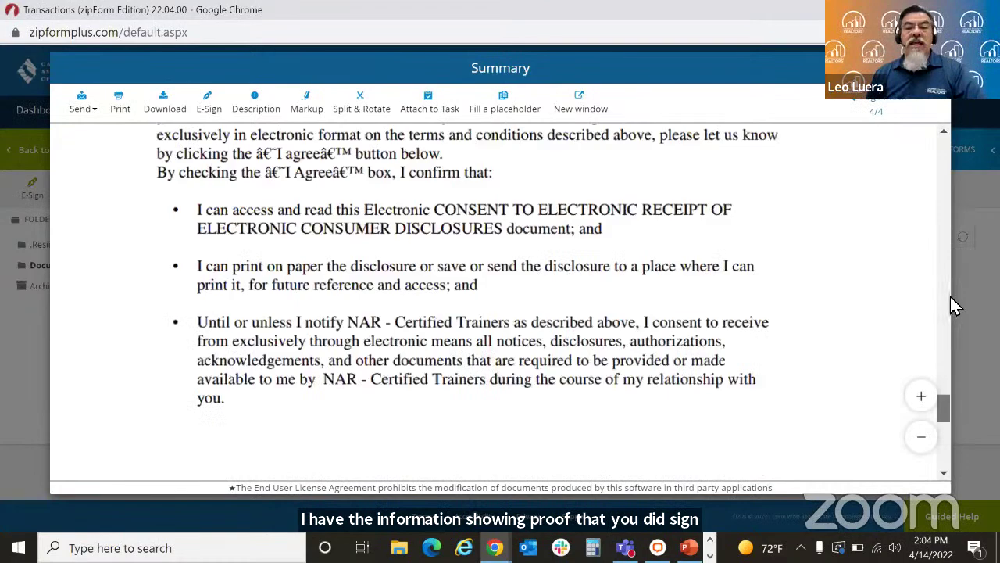
{"action": "left_click_drag", "start_coordinate": [954, 305], "coordinate": [943, 140]}
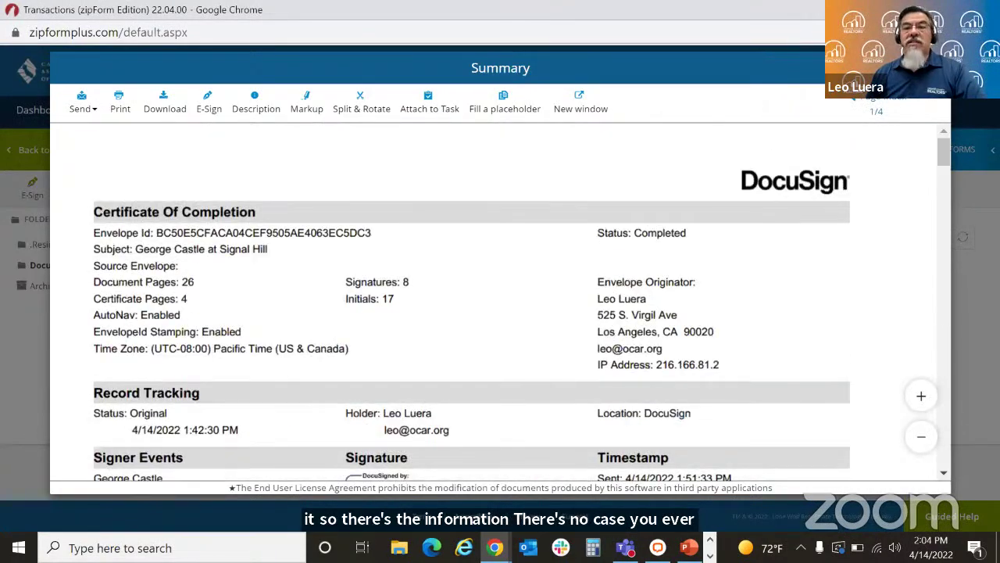
{"action": "key", "text": "Escape"}
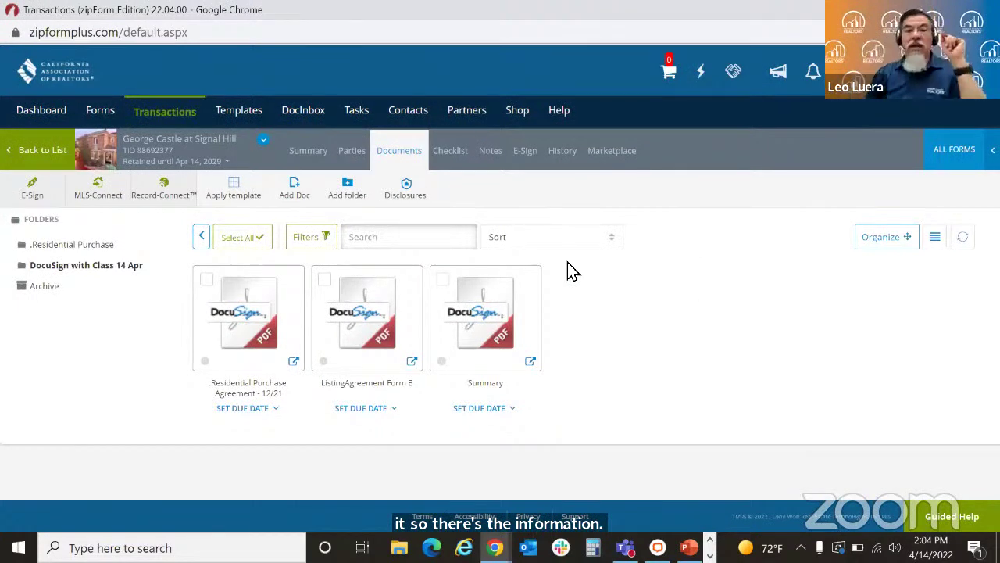
Step: Add Buyer Two by importing the client contact from the Address Book
{"action": "left_click", "coordinate": [352, 151]}
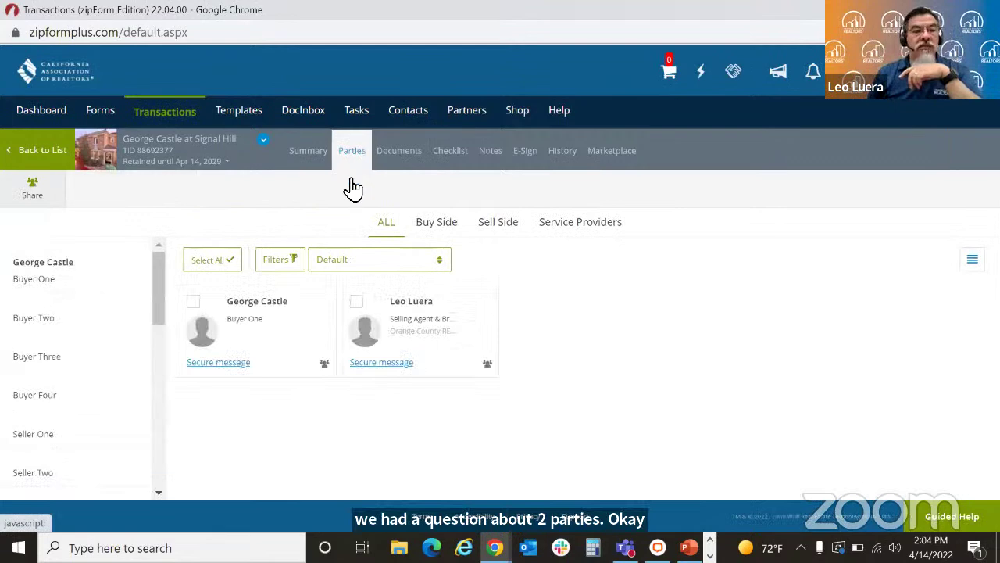
{"action": "left_click", "coordinate": [69, 321]}
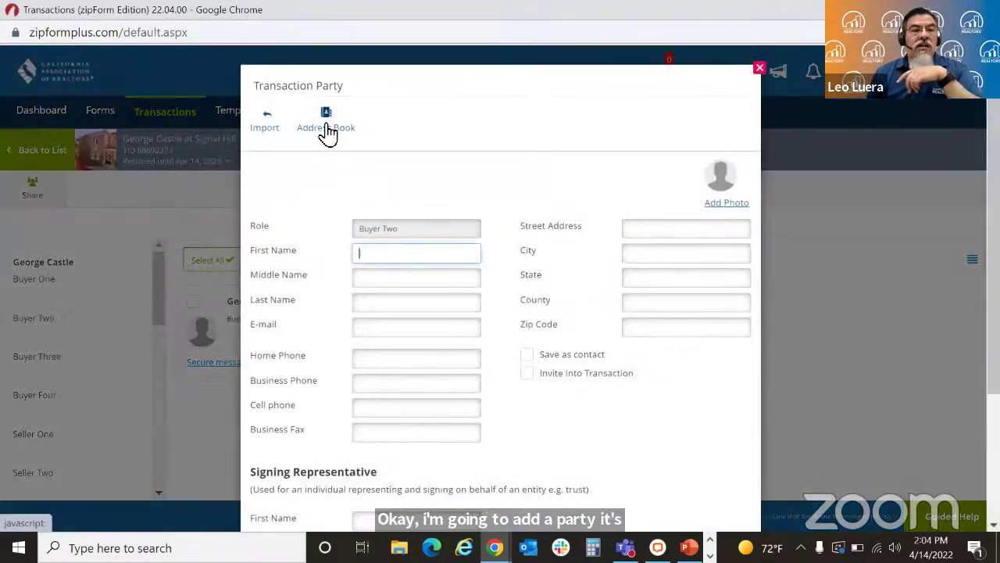
{"action": "left_click", "coordinate": [326, 131]}
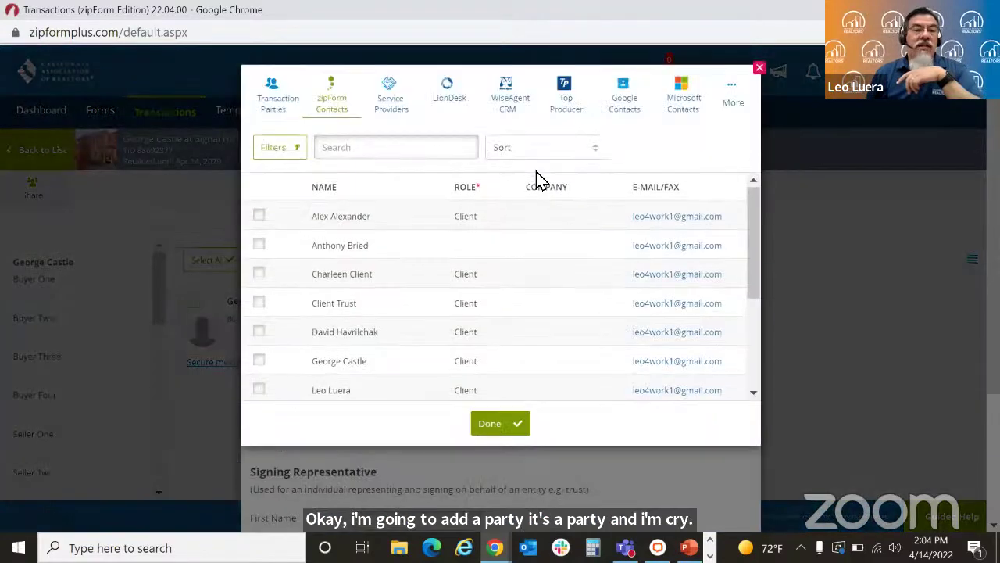
{"action": "left_click", "coordinate": [262, 275]}
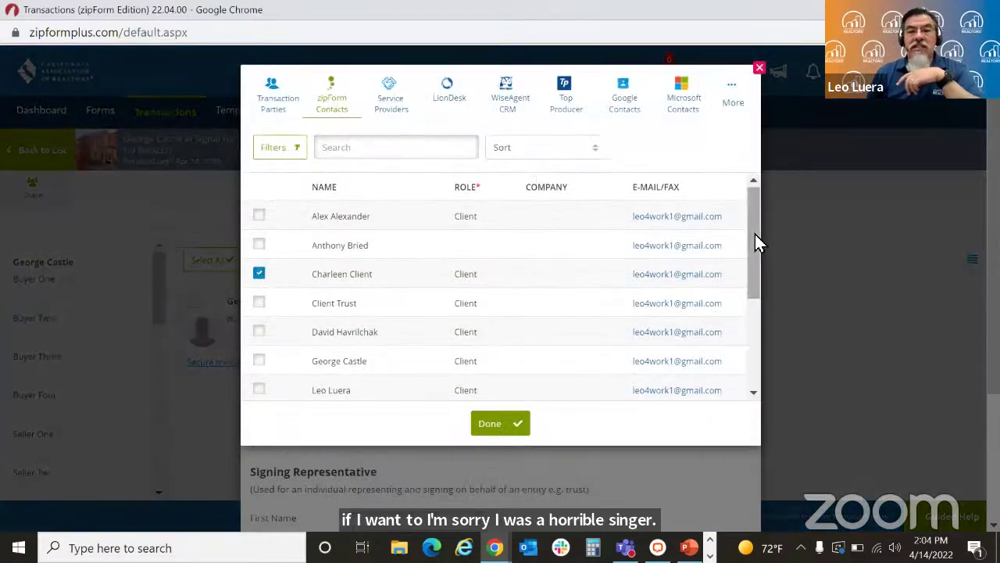
{"action": "left_click_drag", "start_coordinate": [755, 234], "coordinate": [746, 354]}
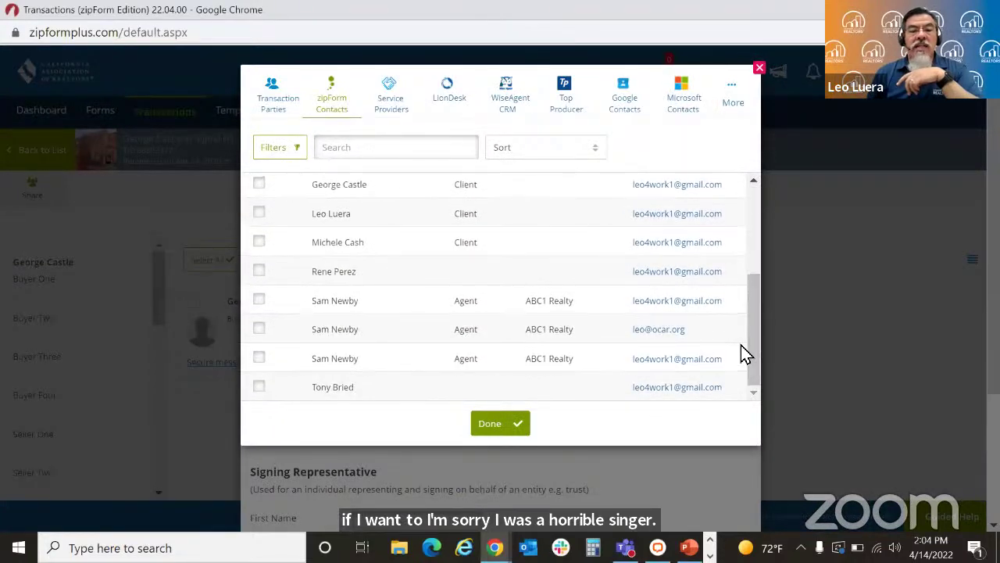
{"action": "key", "text": "Return"}
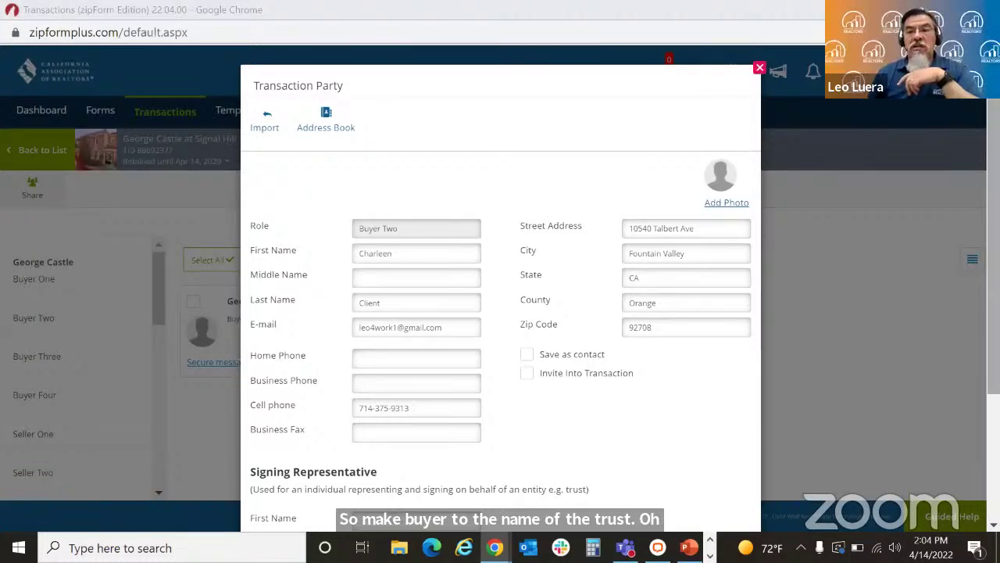
Step: Change Buyer Two's last name to Trust
{"action": "scroll", "coordinate": [509, 210], "scroll_direction": "down", "scroll_amount": 1}
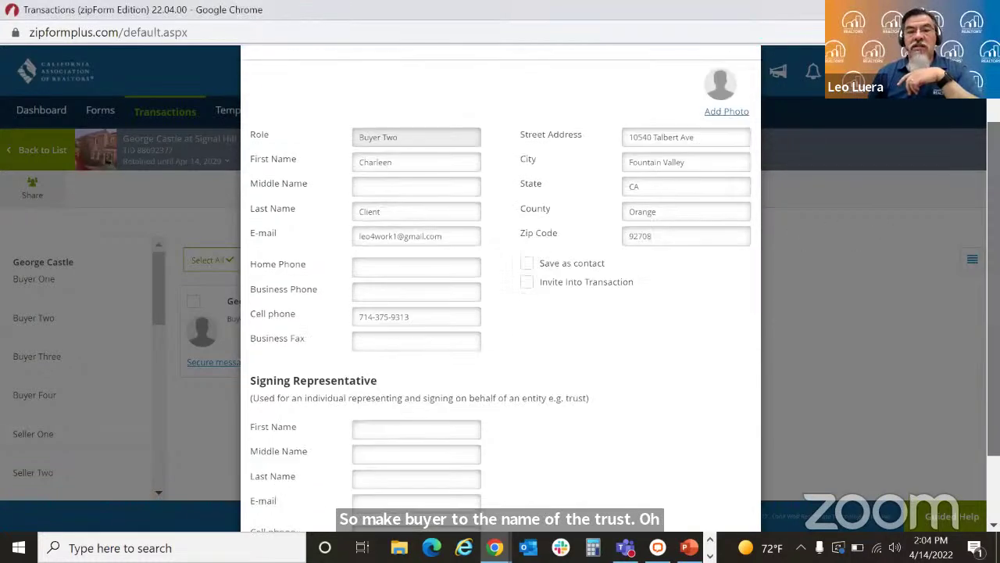
{"action": "left_click", "coordinate": [397, 215]}
{"action": "type", "text": "Tru"}
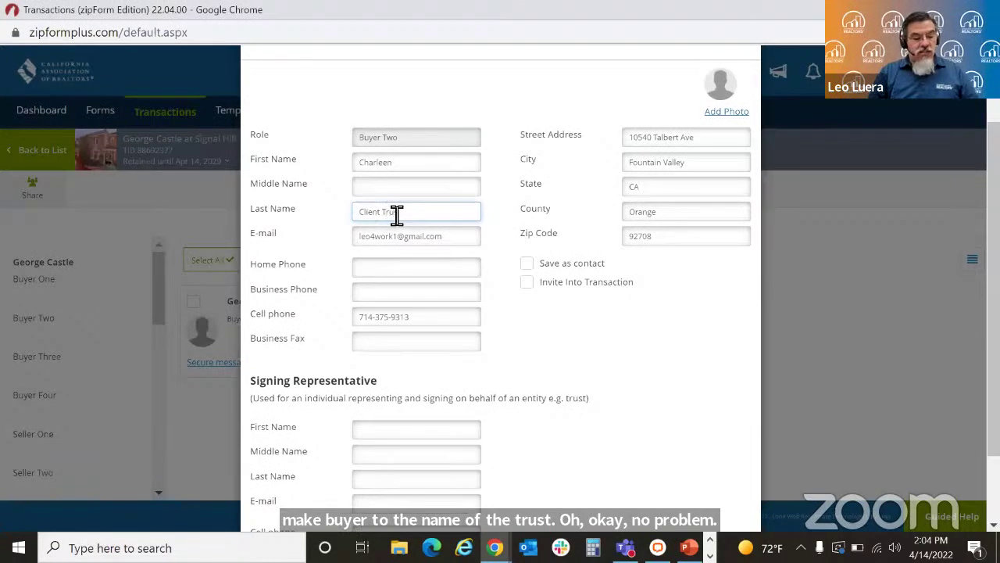
{"action": "type", "text": "st"}
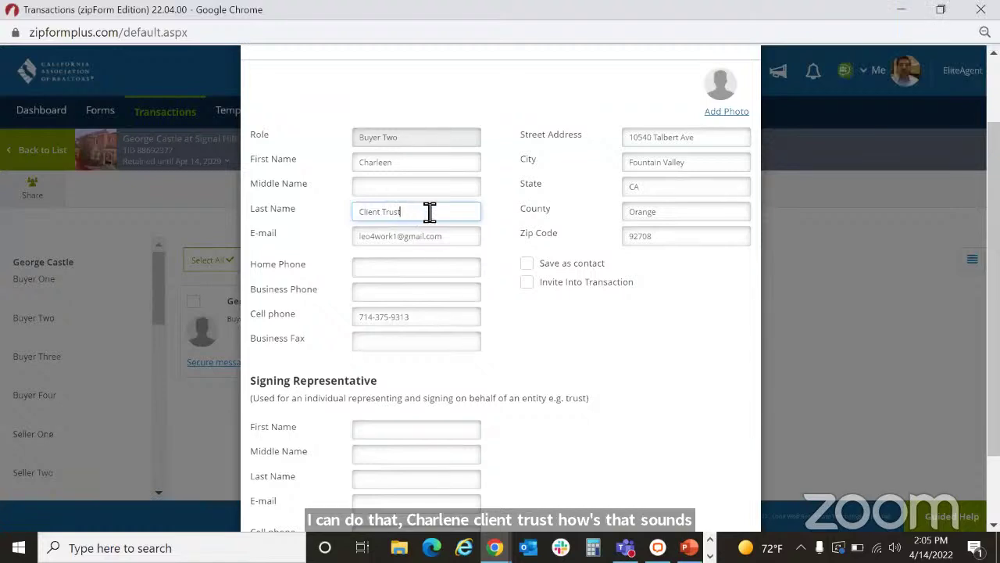
Step: Enter the signing representative's first and last name and e-mail address
{"action": "scroll", "coordinate": [384, 344], "scroll_direction": "down", "scroll_amount": 2}
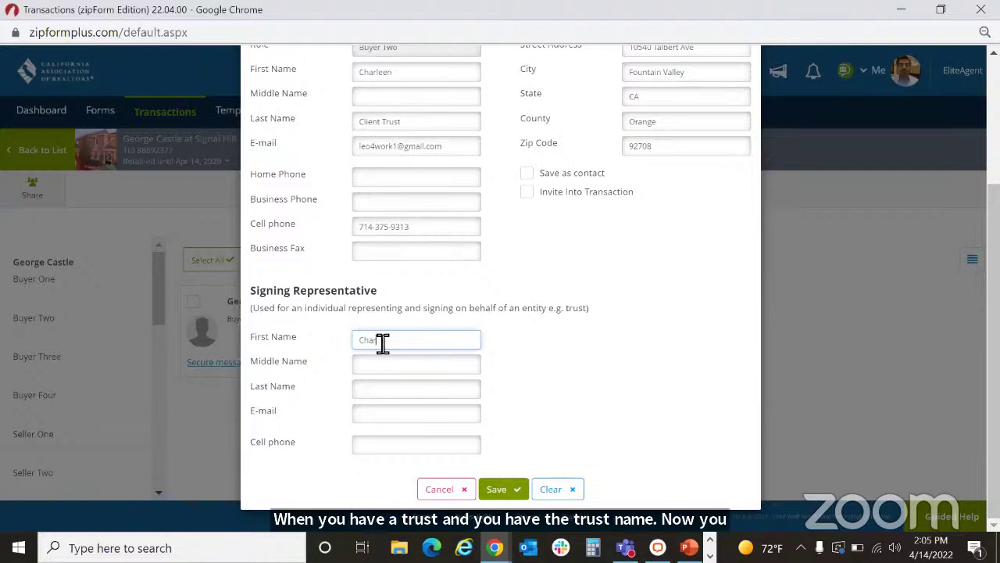
{"action": "type", "text": "en"}
{"action": "key", "text": "Tab"}
{"action": "key", "text": "Tab"}
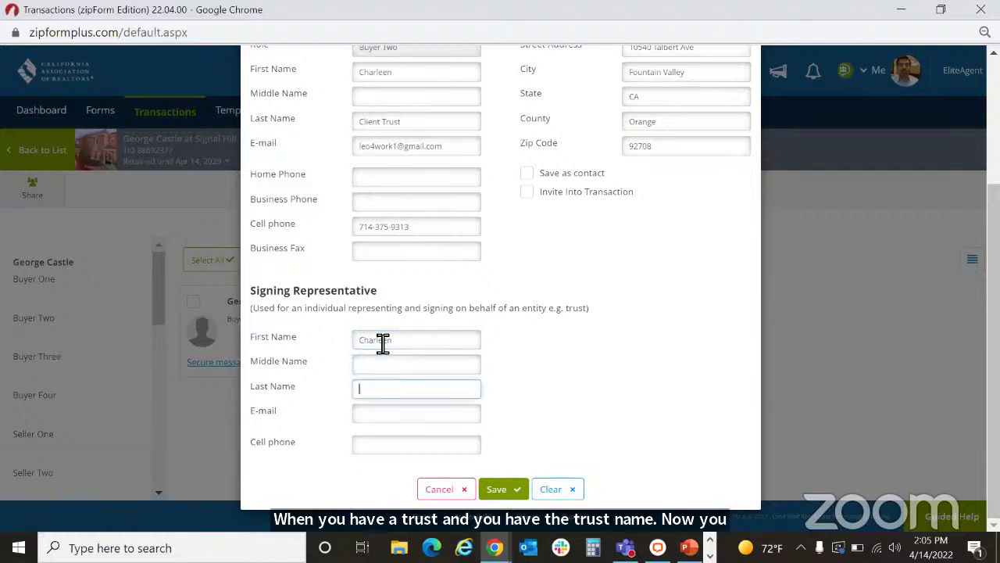
{"action": "type", "text": "Client"}
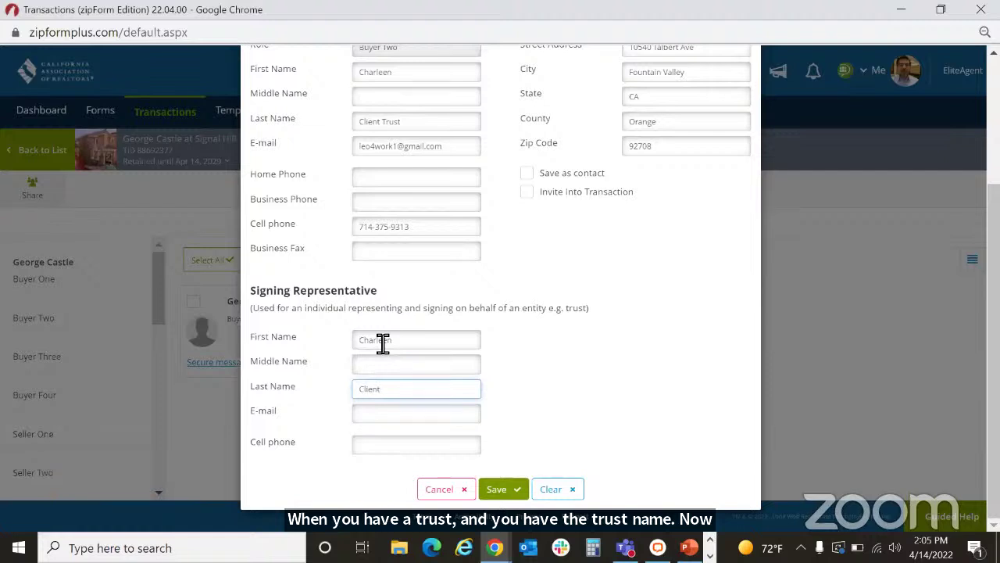
{"action": "key", "text": "Tab"}
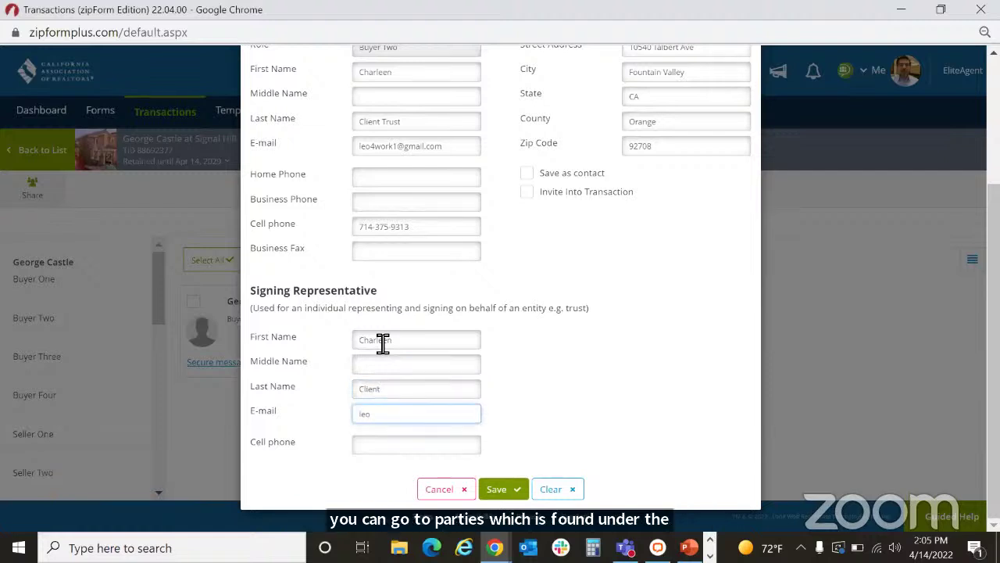
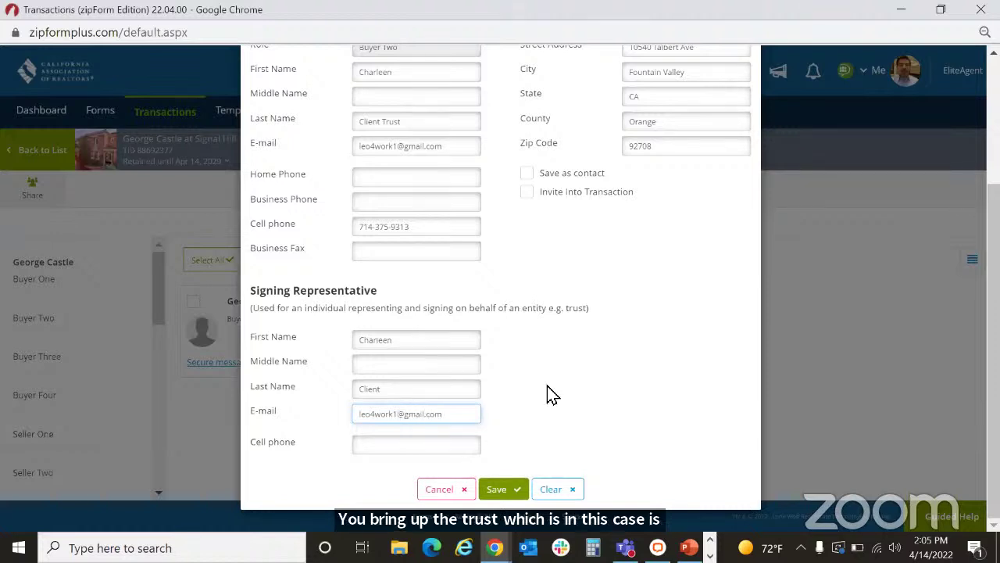
Step: Save the new Buyer Two party and reopen its details
{"action": "left_click", "coordinate": [515, 489]}
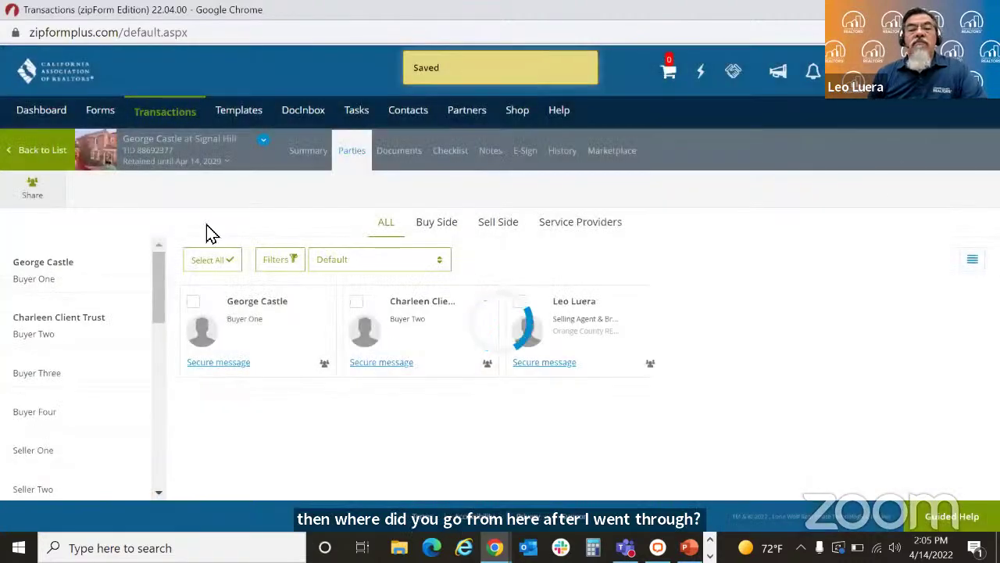
{"action": "left_click", "coordinate": [51, 336]}
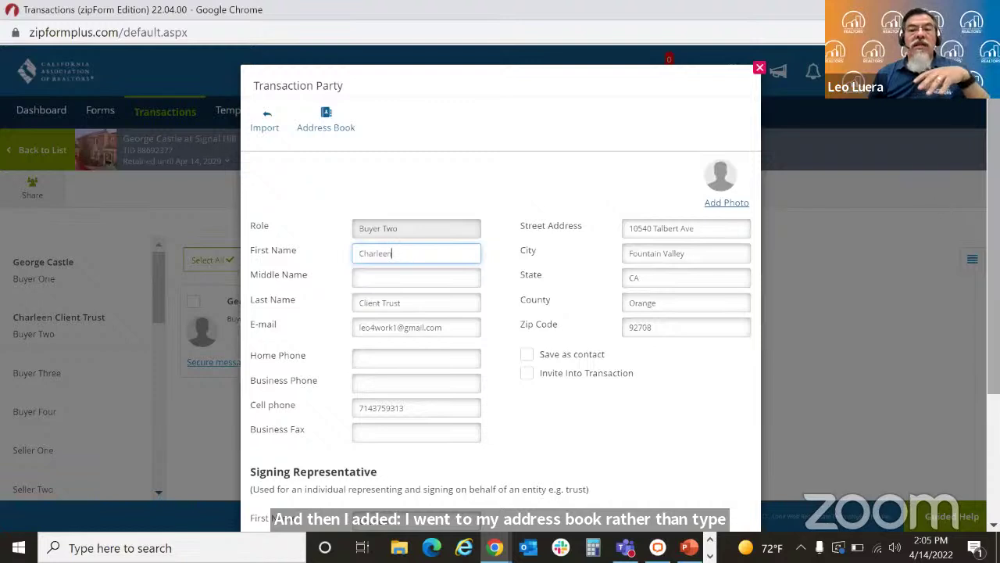
{"action": "scroll", "coordinate": [675, 221], "scroll_direction": "down", "scroll_amount": 1}
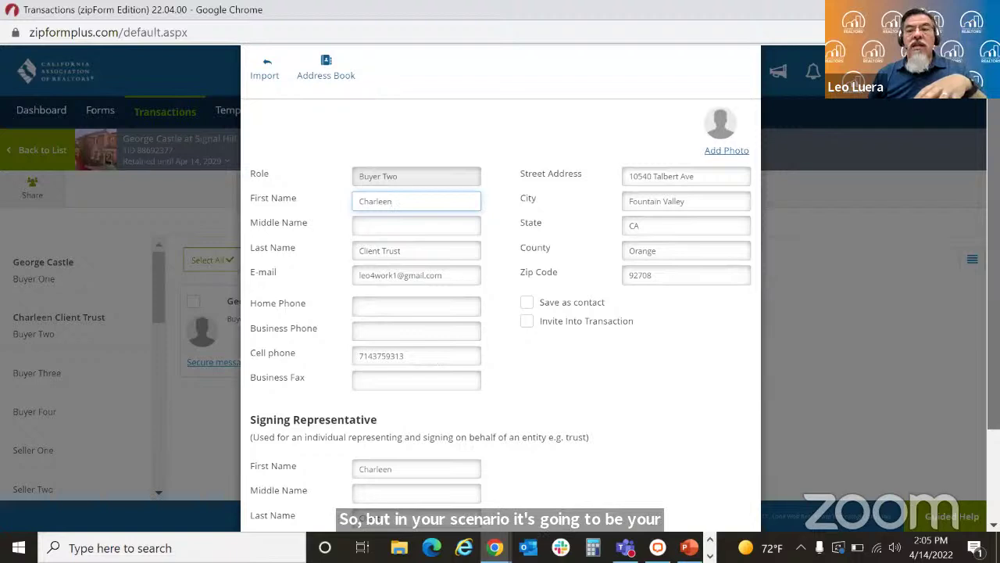
{"action": "scroll", "coordinate": [663, 270], "scroll_direction": "down", "scroll_amount": 2}
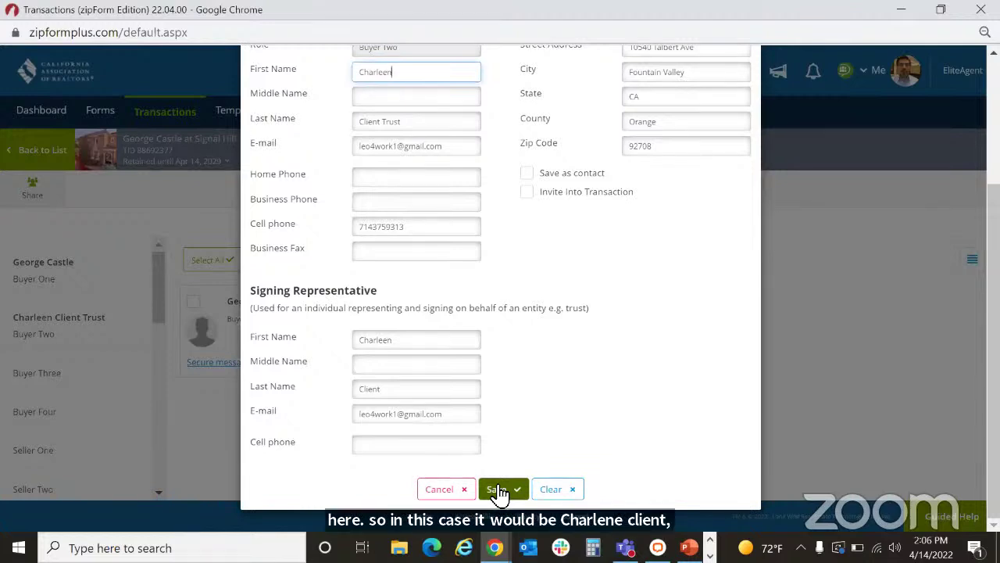
Step: Add the signing representative's middle name, save, and reopen Buyer Two
{"action": "left_click", "coordinate": [426, 368]}
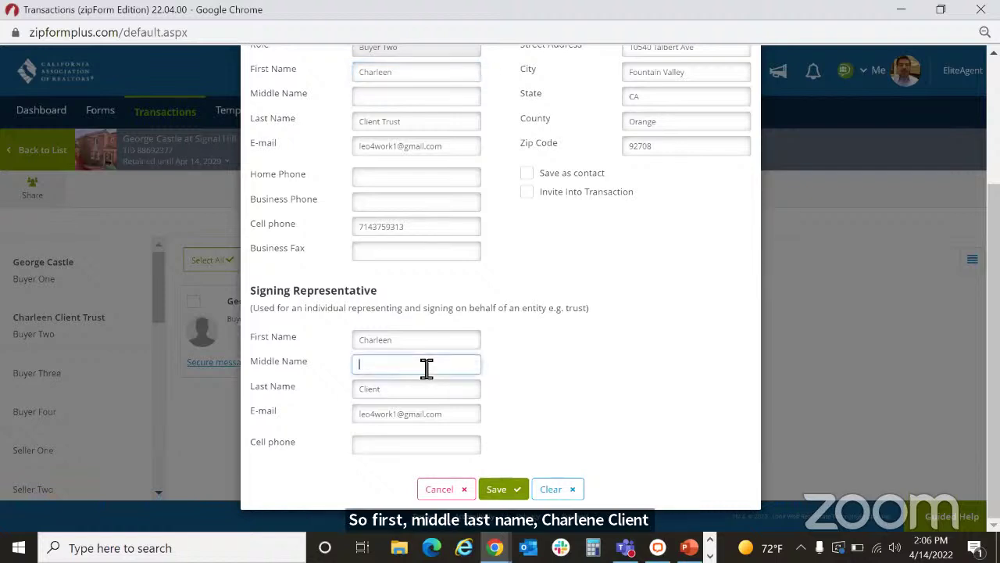
{"action": "type", "text": "Connie"}
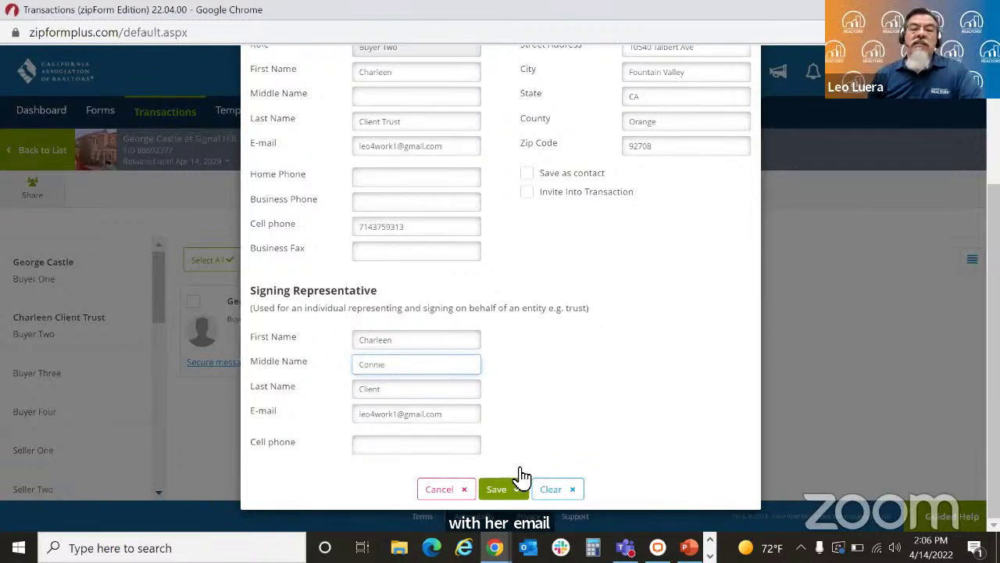
{"action": "left_click", "coordinate": [509, 488]}
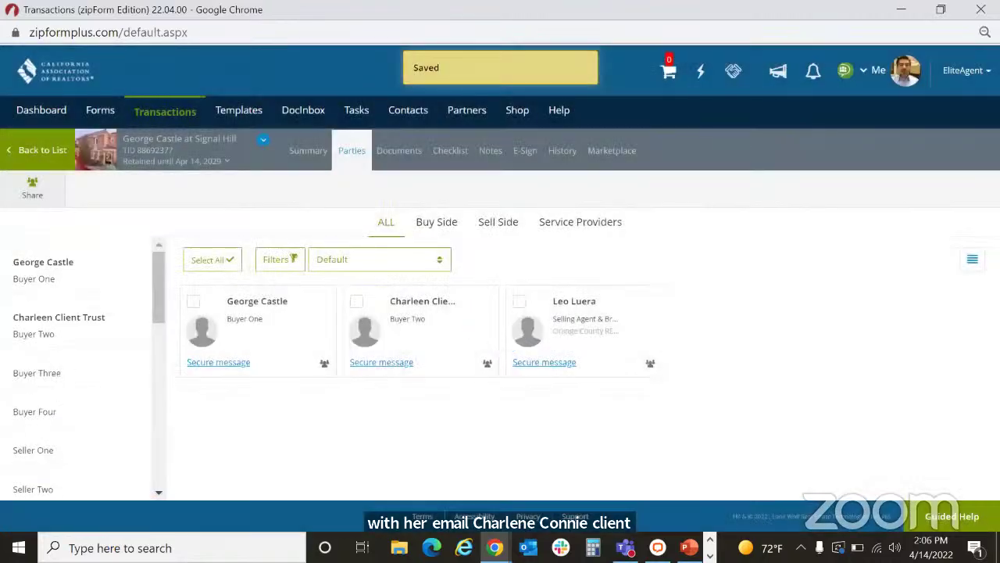
{"action": "left_click", "coordinate": [433, 336]}
Step: Replace Buyer Two's first name with the family trust name, set last name to Trust, and save
{"action": "left_click_drag", "start_coordinate": [409, 261], "coordinate": [303, 274]}
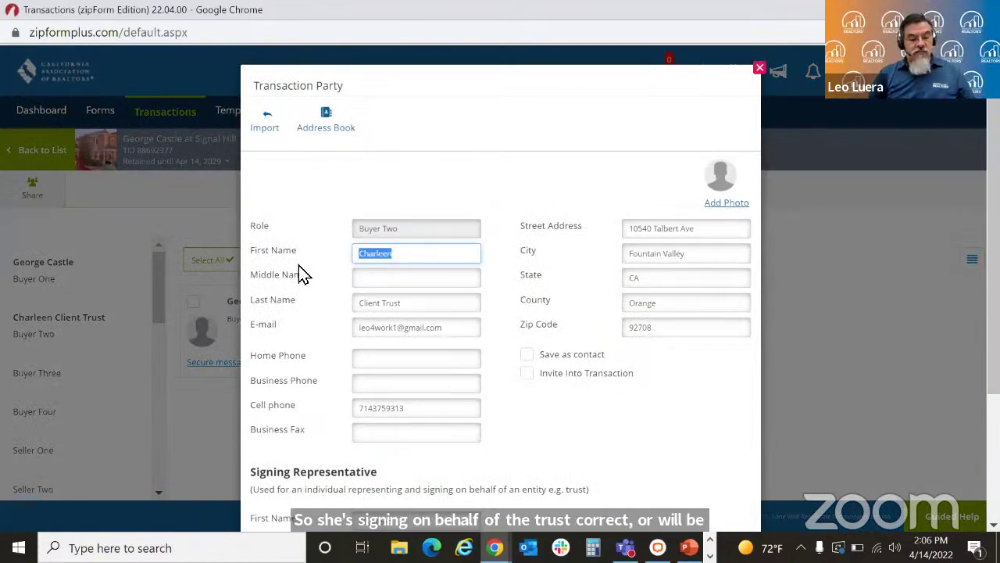
{"action": "type", "text": "Fa"}
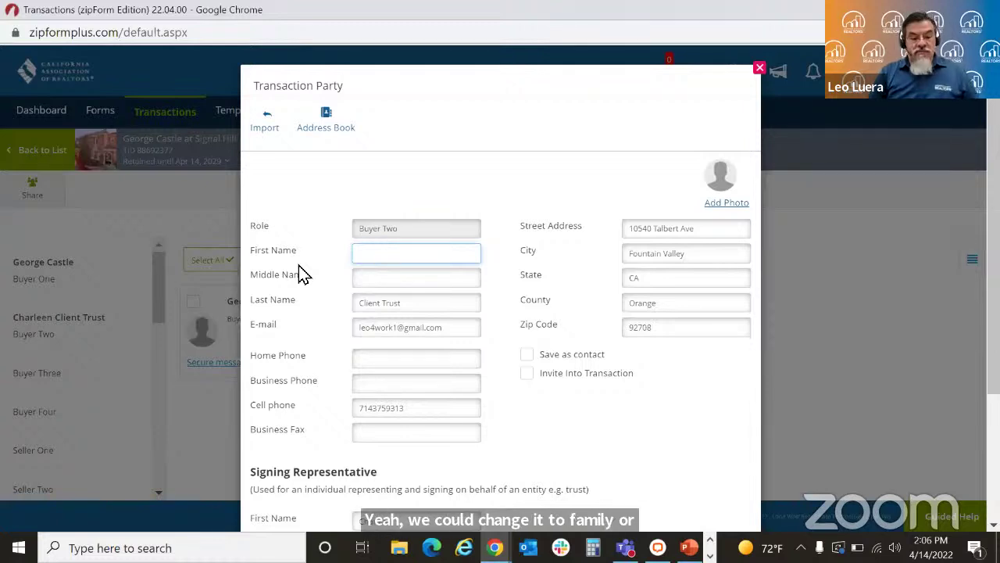
{"action": "type", "text": "Client Fa"}
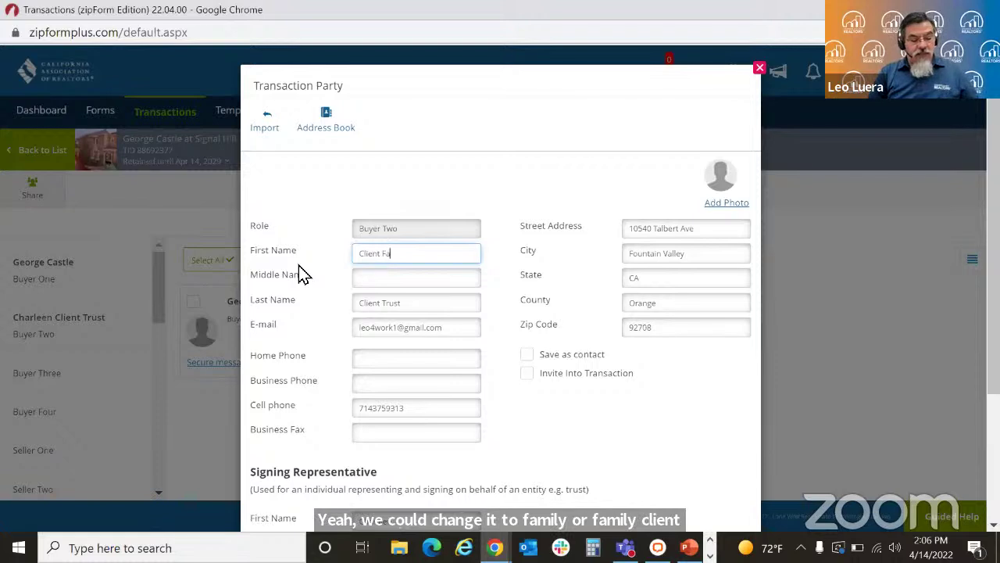
{"action": "key", "text": "Tab"}
{"action": "key", "text": "Tab"}
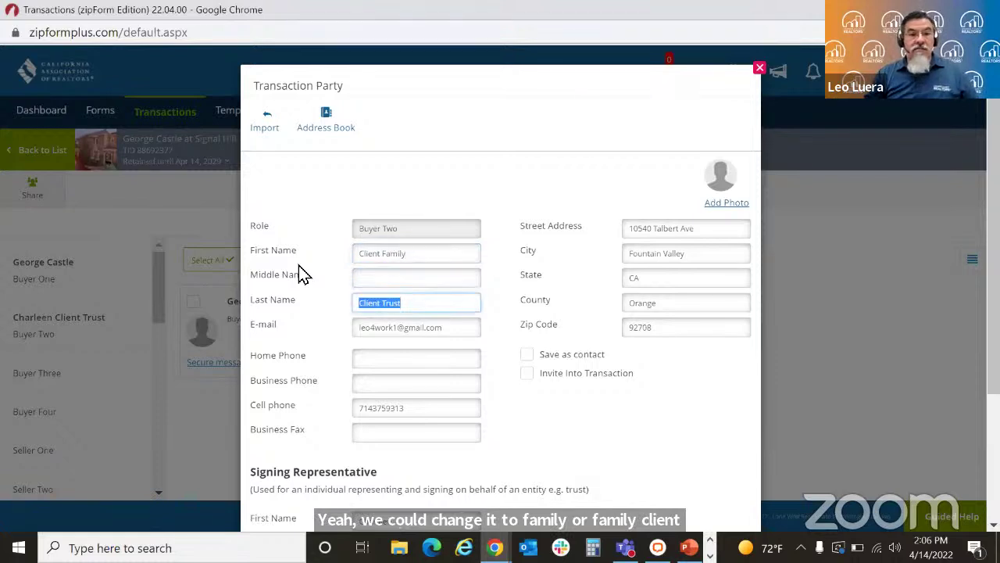
{"action": "type", "text": "Tr"}
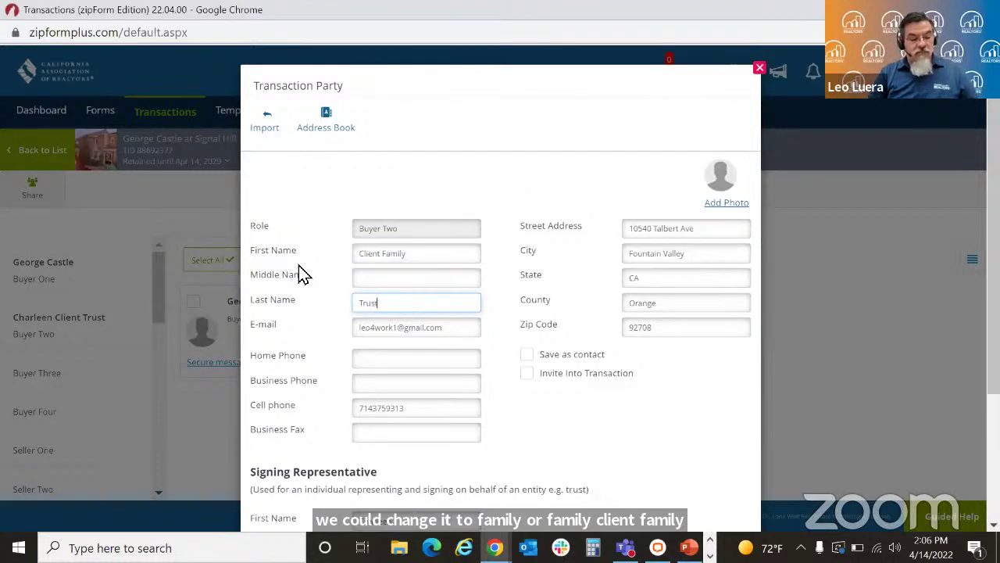
{"action": "left_click", "coordinate": [556, 172]}
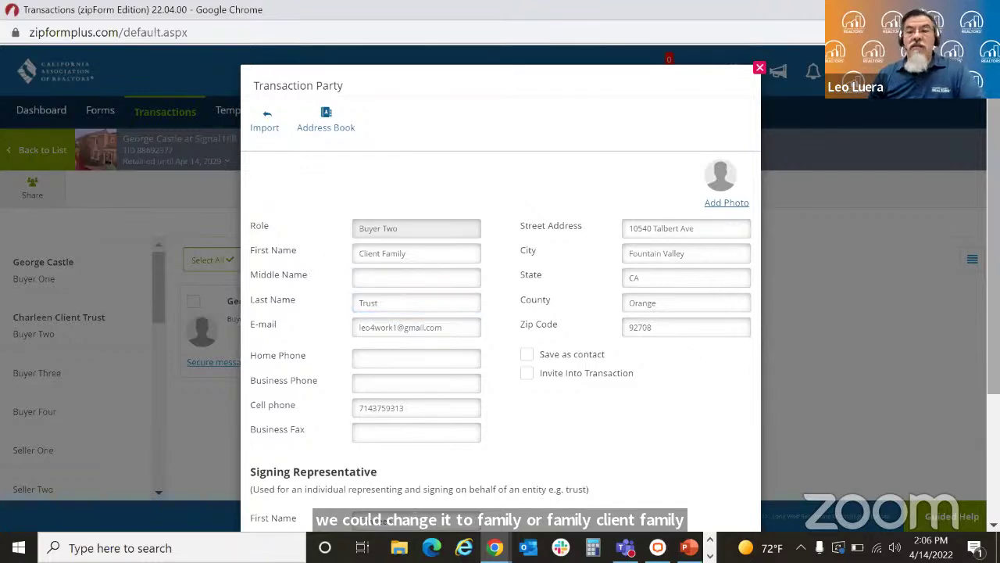
{"action": "scroll", "coordinate": [500, 282], "scroll_direction": "down", "scroll_amount": 3}
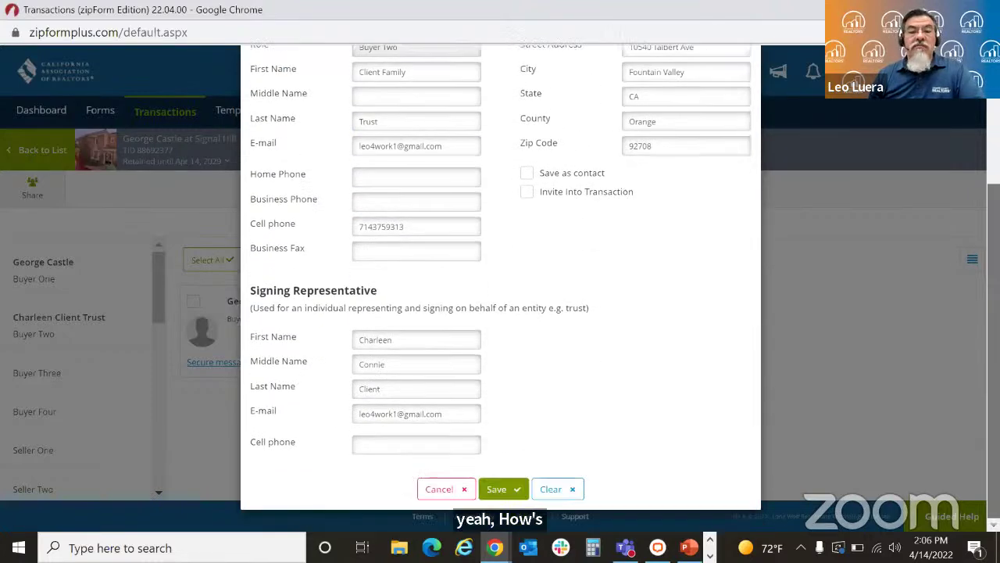
{"action": "left_click", "coordinate": [505, 490]}
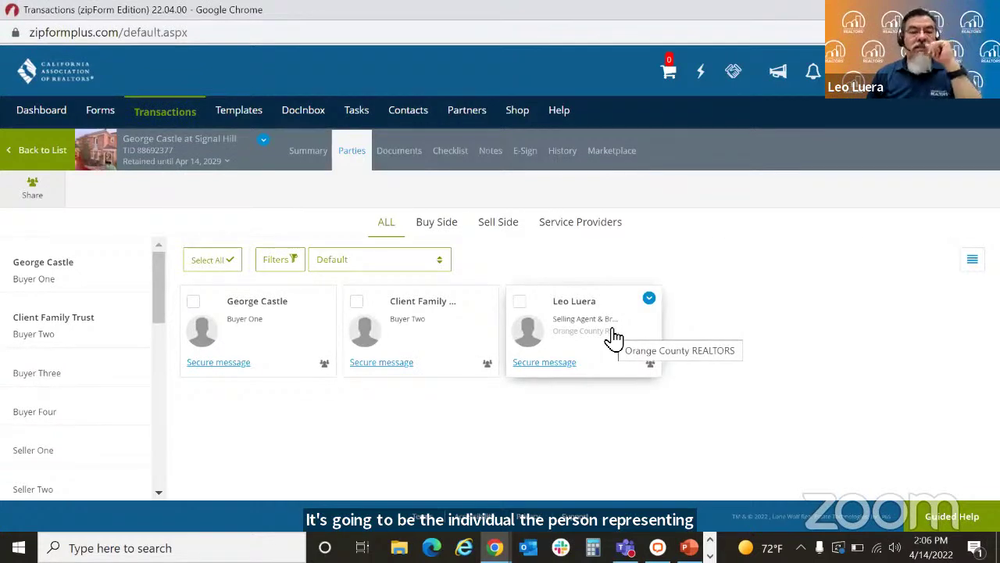
Step: Start a new e-sign packet containing the Residential Purchase Agreement and ListingAgreement Form B
{"action": "left_click", "coordinate": [399, 160]}
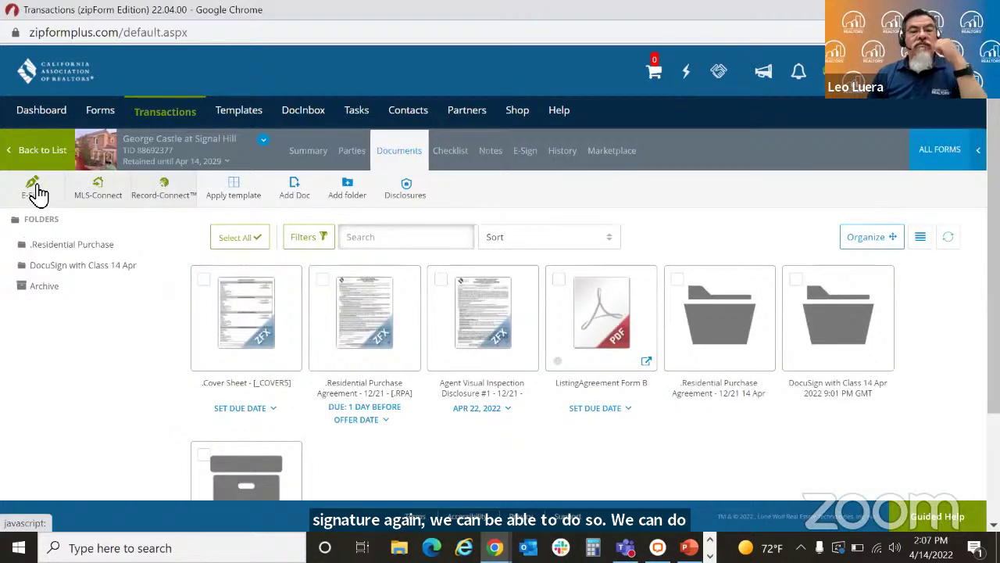
{"action": "left_click", "coordinate": [35, 192]}
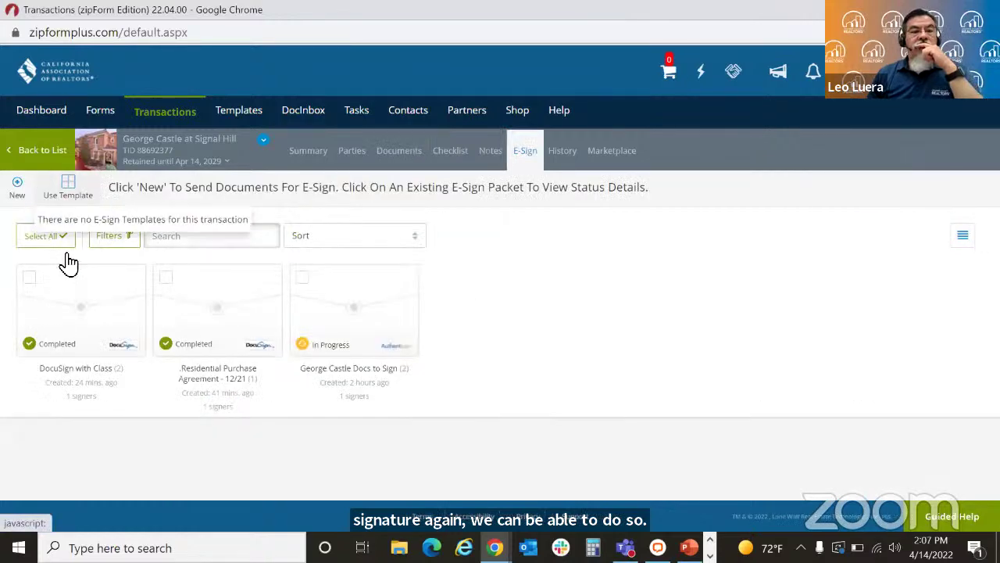
{"action": "left_click", "coordinate": [19, 187]}
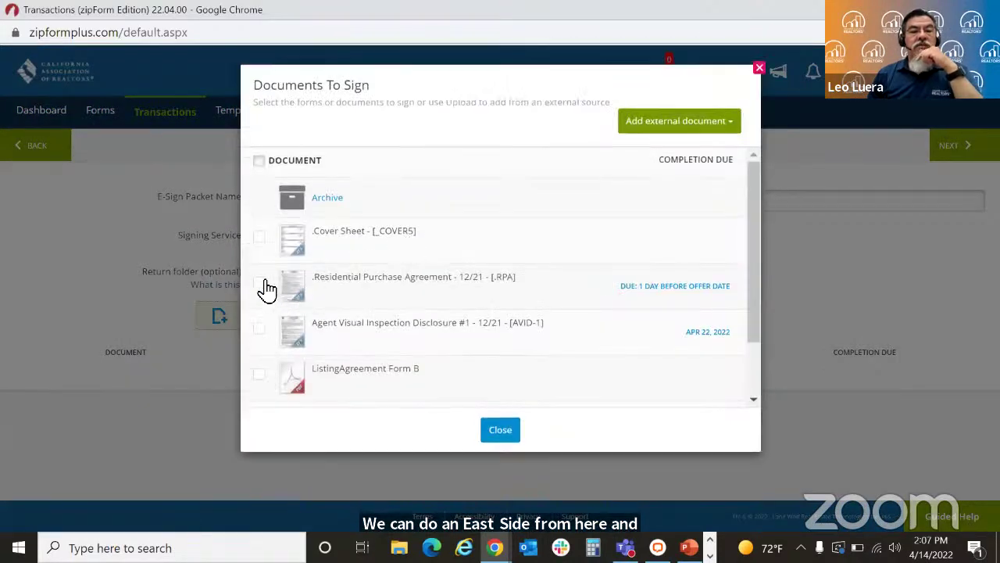
{"action": "left_click", "coordinate": [259, 283]}
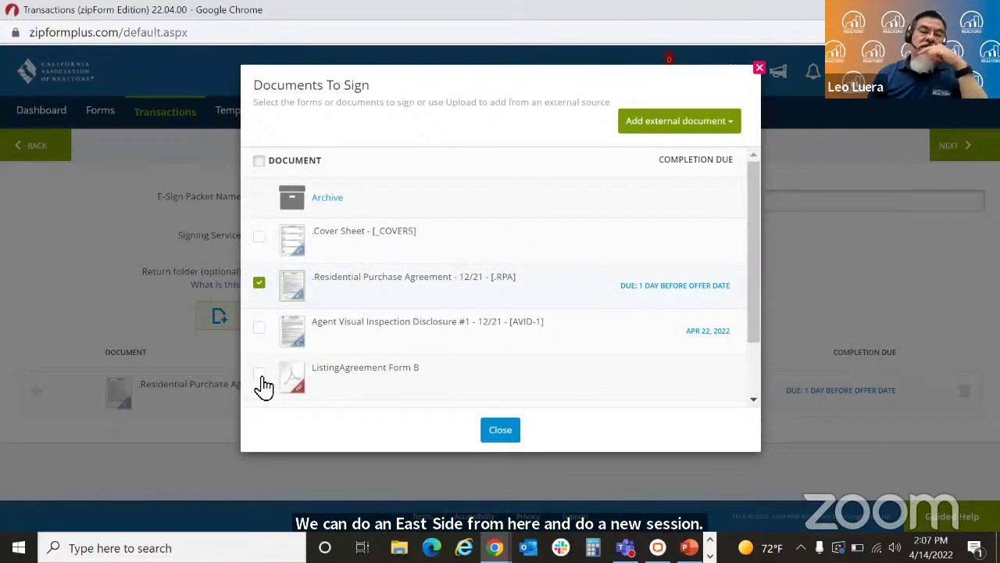
{"action": "left_click", "coordinate": [259, 373]}
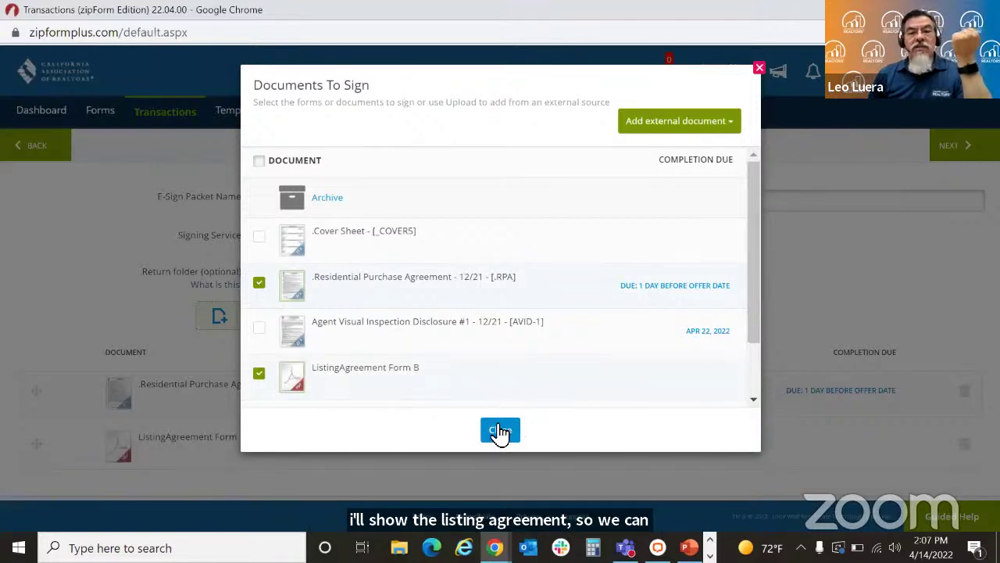
{"action": "left_click", "coordinate": [497, 430]}
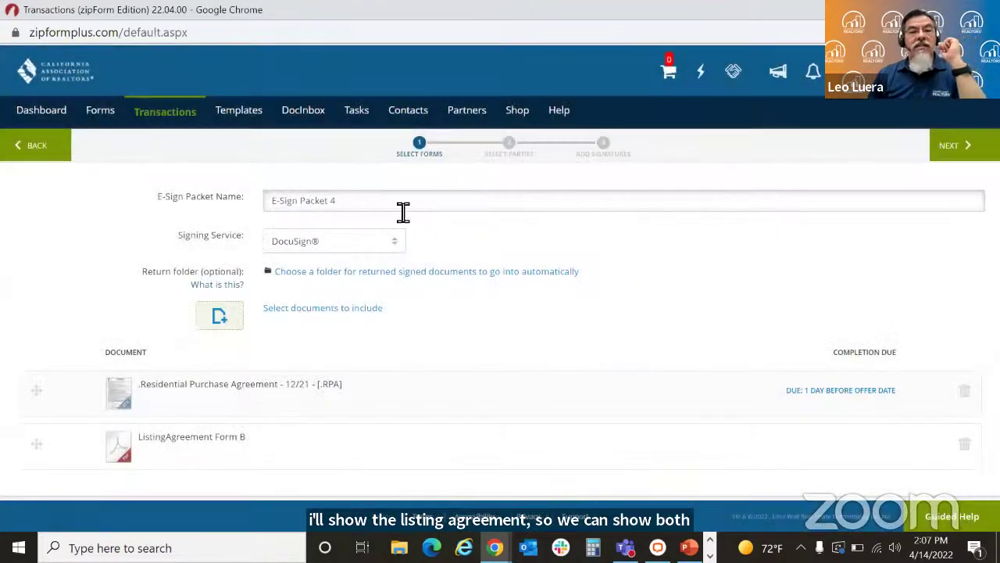
Step: Rename the packet to 'DocuSign with Trust' and continue to parties
{"action": "left_click_drag", "start_coordinate": [400, 209], "coordinate": [278, 216]}
{"action": "key", "text": "BackSpace"}
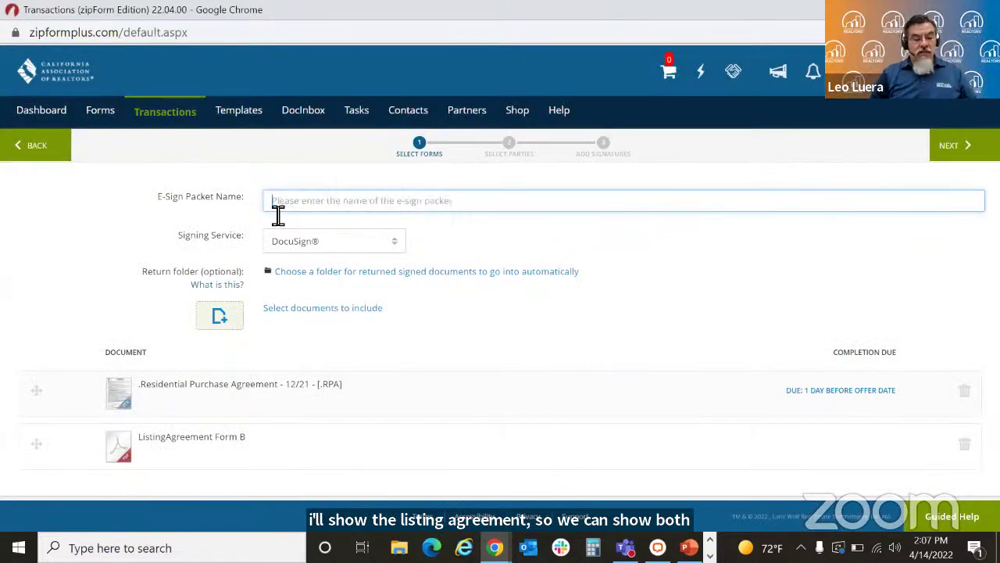
{"action": "type", "text": "Docu"}
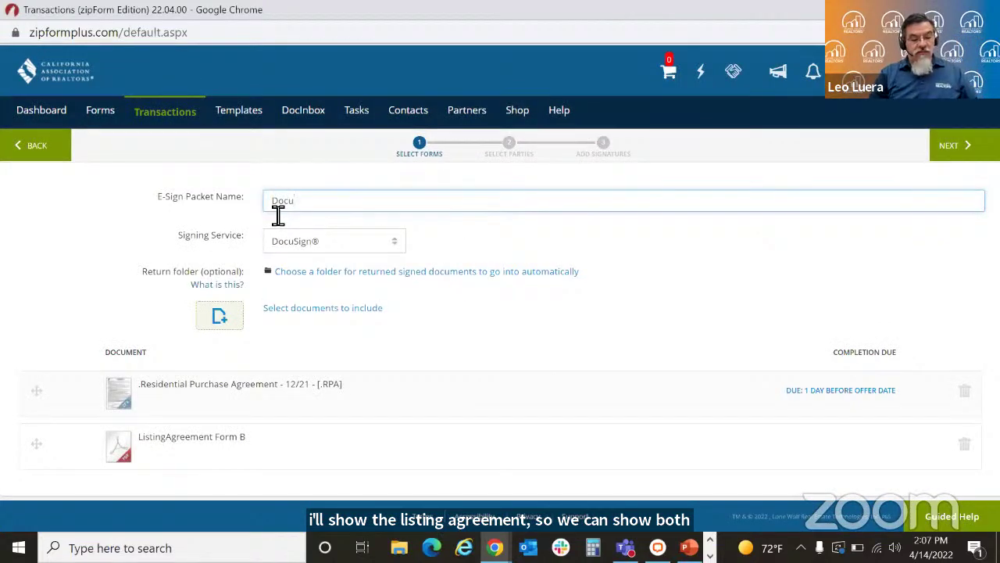
{"action": "type", "text": "Sign with Tr"}
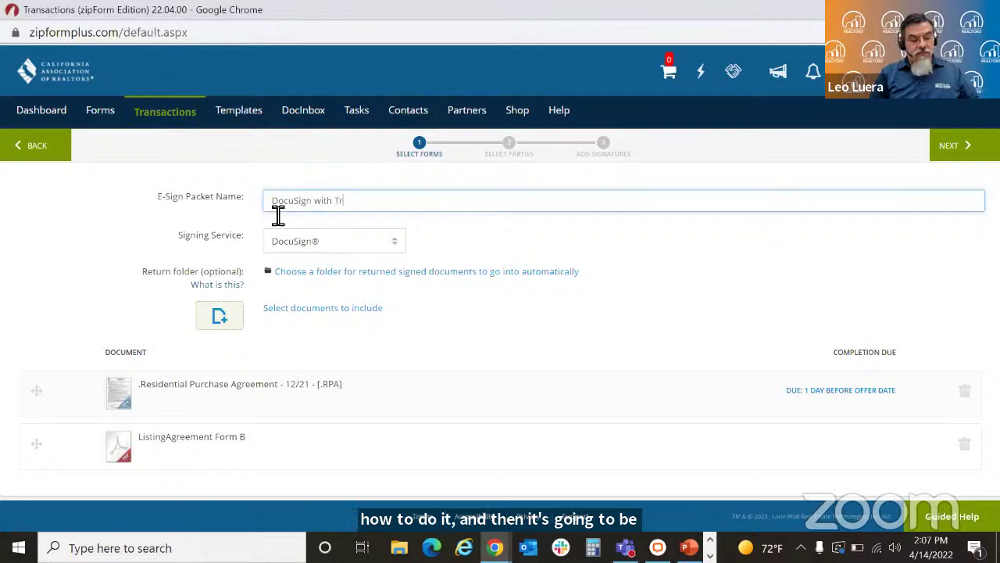
{"action": "type", "text": "ust"}
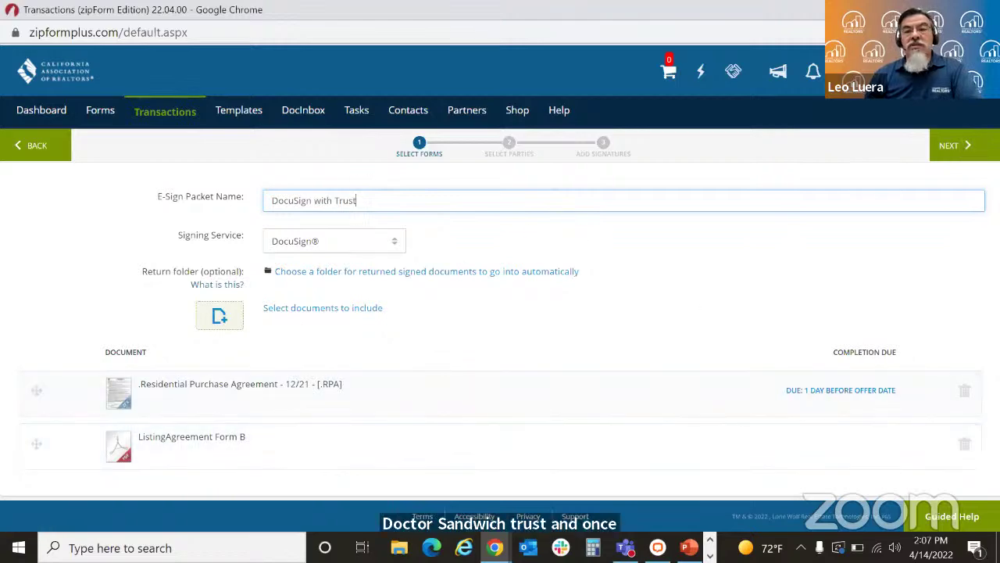
{"action": "left_click", "coordinate": [958, 149]}
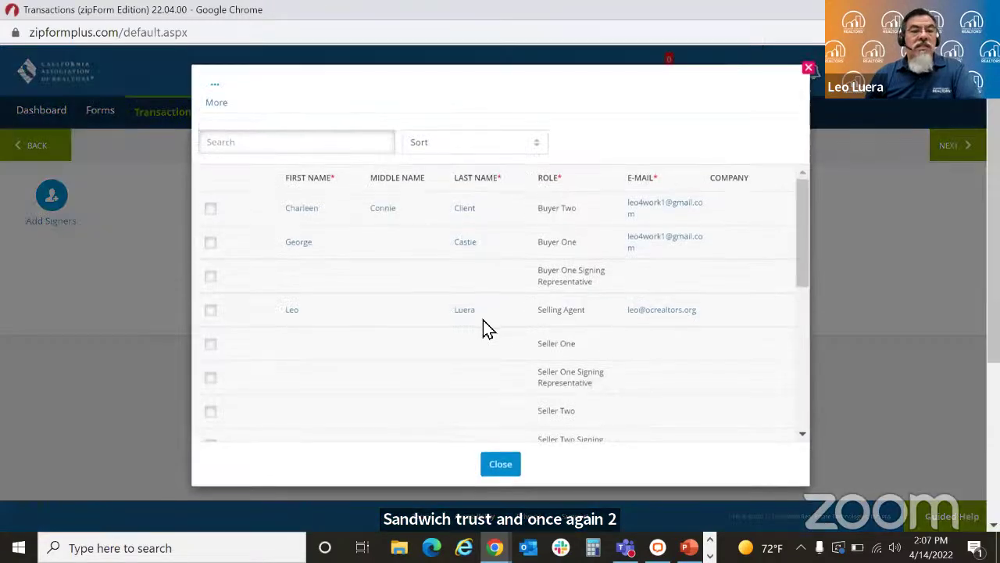
Step: Tick Buyer One and Buyer Two as signers in Transaction Parties
{"action": "left_click", "coordinate": [211, 248]}
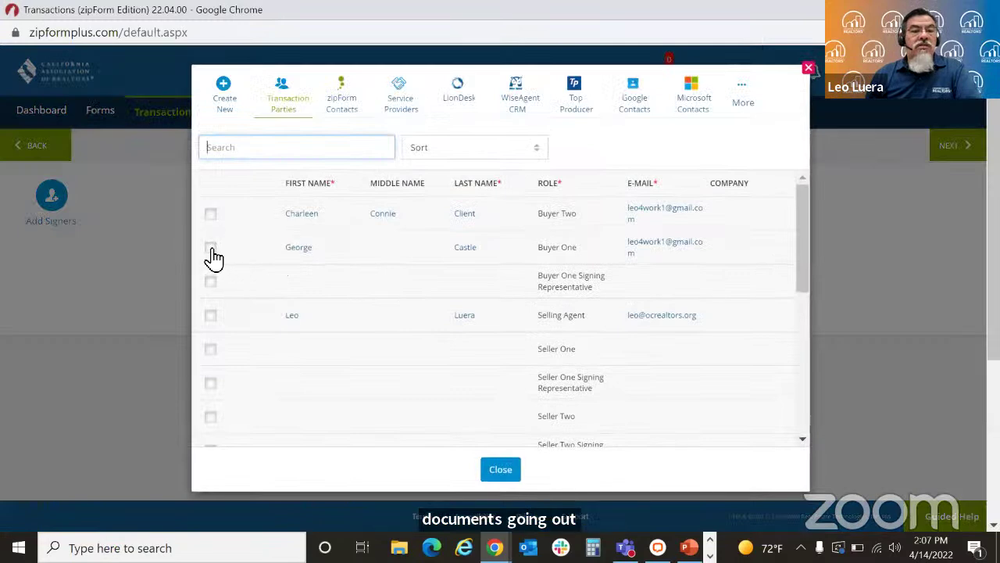
{"action": "left_click", "coordinate": [211, 216]}
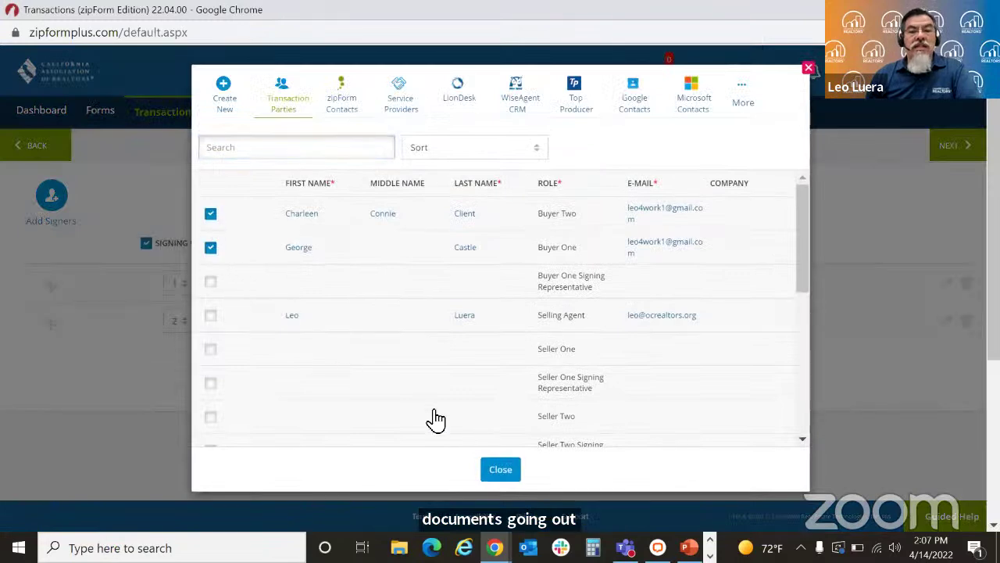
{"action": "left_click", "coordinate": [501, 472]}
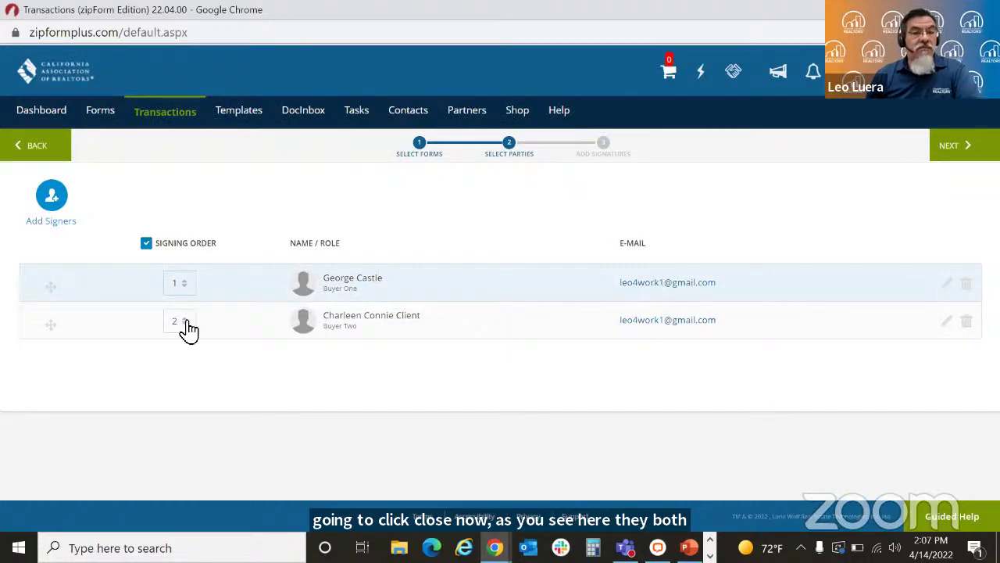
Step: Reorder the signers so Buyer Two signs first and Buyer One gets signing order 2
{"action": "left_click_drag", "start_coordinate": [58, 330], "coordinate": [50, 292]}
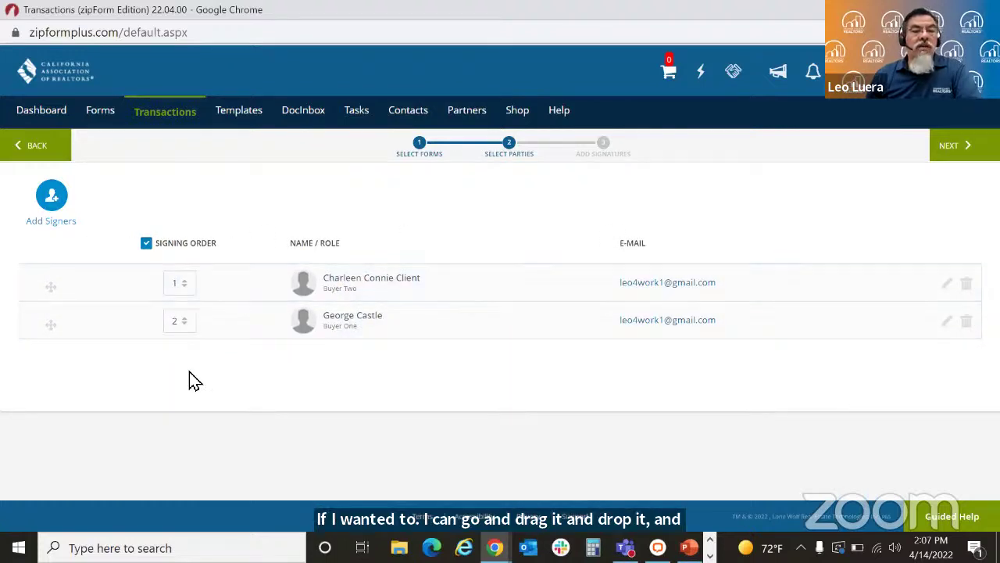
{"action": "left_click_drag", "start_coordinate": [52, 328], "coordinate": [60, 286]}
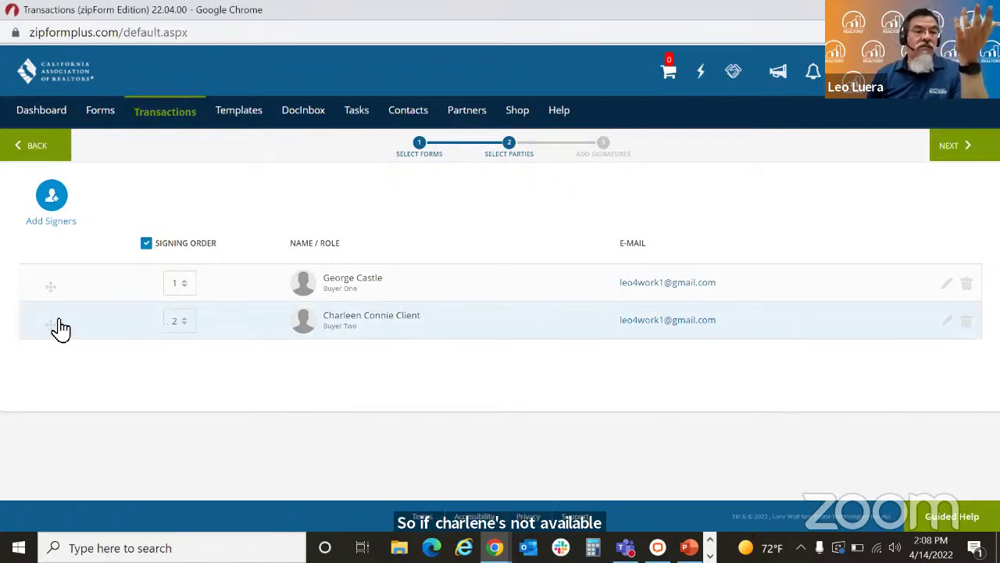
{"action": "left_click_drag", "start_coordinate": [51, 331], "coordinate": [55, 286]}
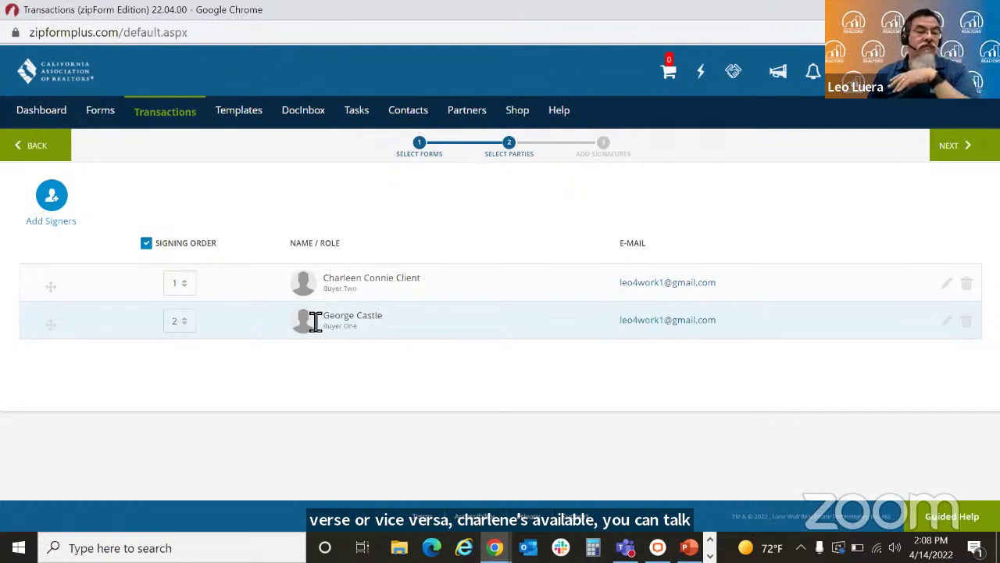
{"action": "left_click_drag", "start_coordinate": [54, 325], "coordinate": [51, 289]}
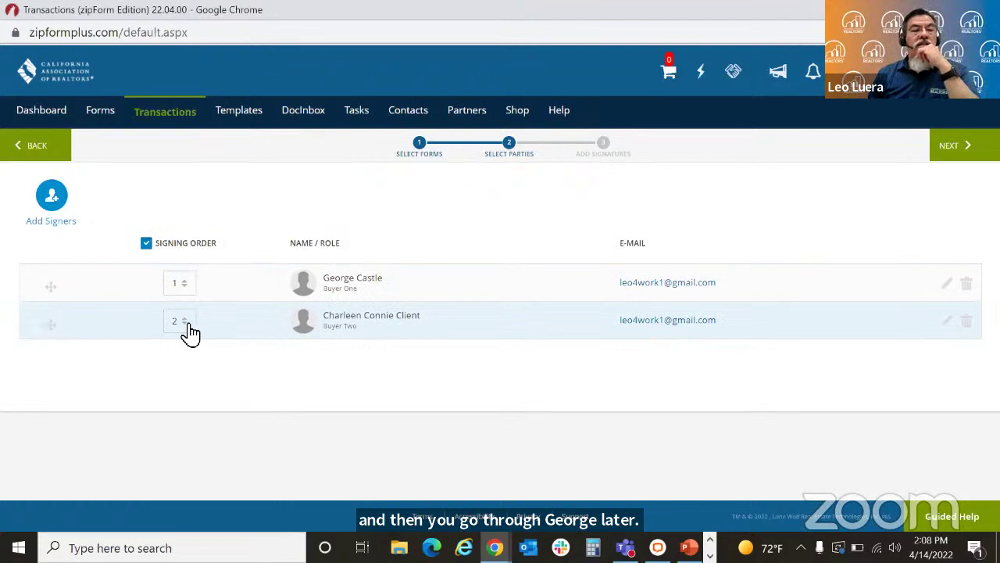
{"action": "left_click", "coordinate": [185, 323]}
{"action": "left_click", "coordinate": [187, 345]}
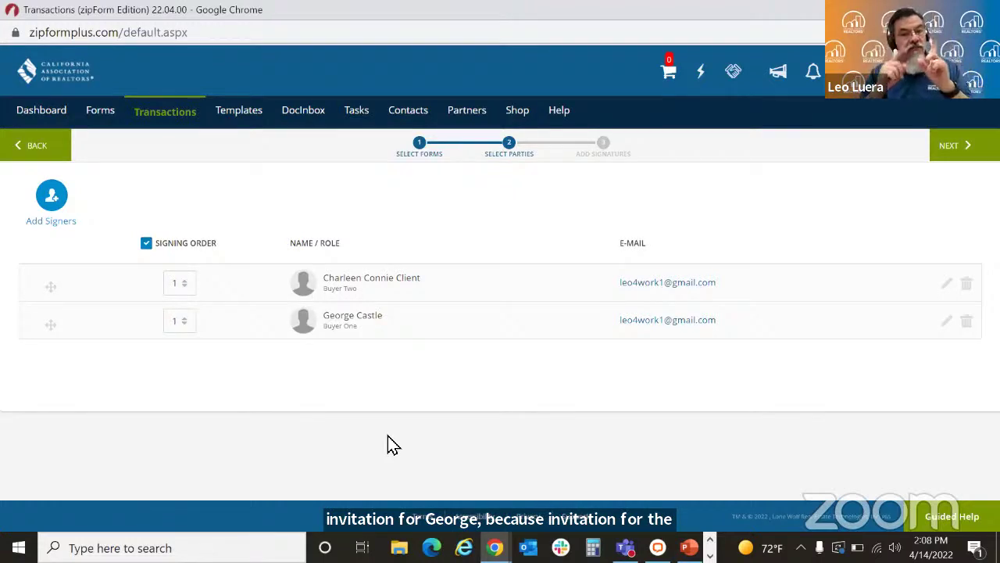
{"action": "left_click", "coordinate": [187, 322]}
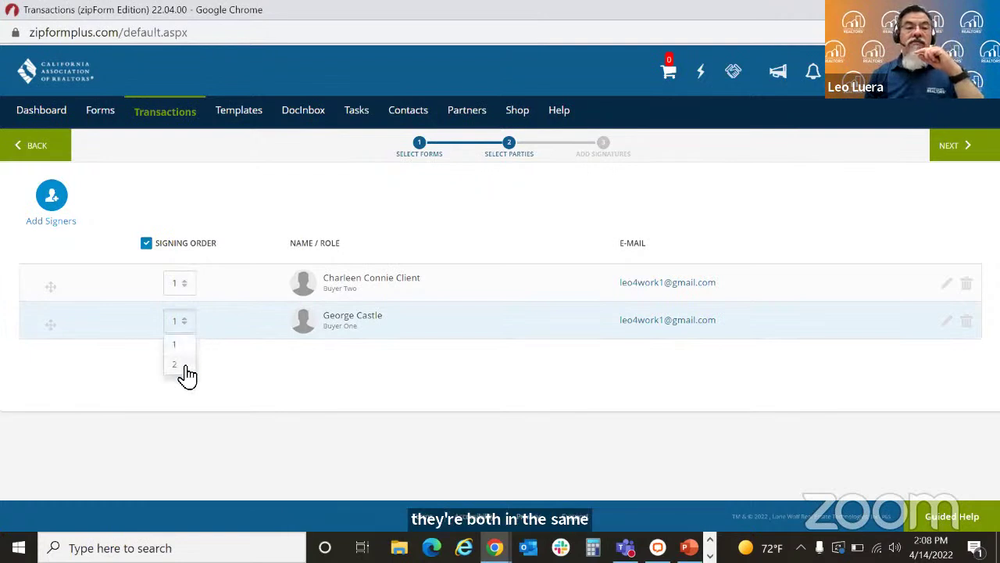
{"action": "left_click", "coordinate": [184, 367]}
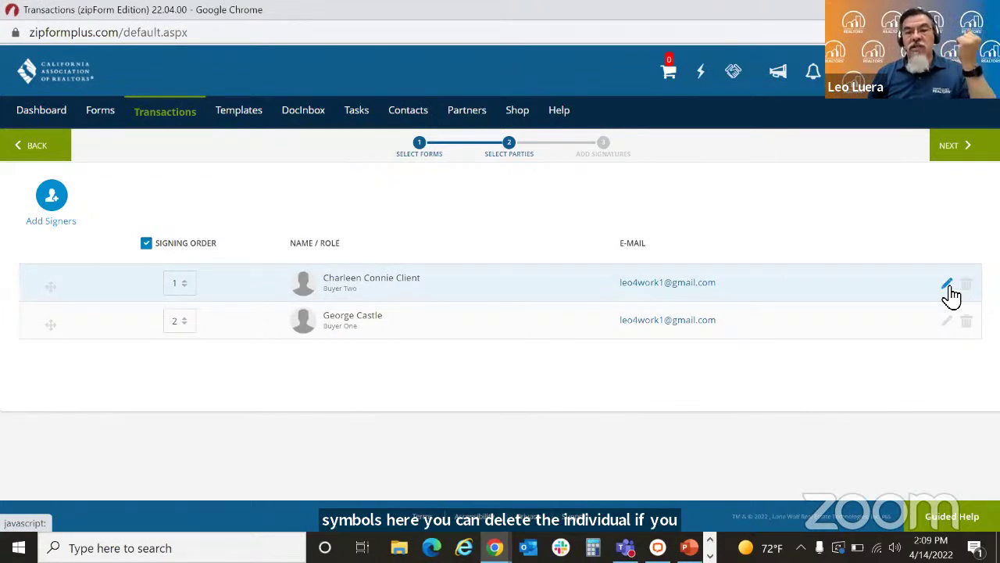
Step: Fix the misspelled ending of Buyer Two's middle name in the signer details and save
{"action": "left_click", "coordinate": [947, 285]}
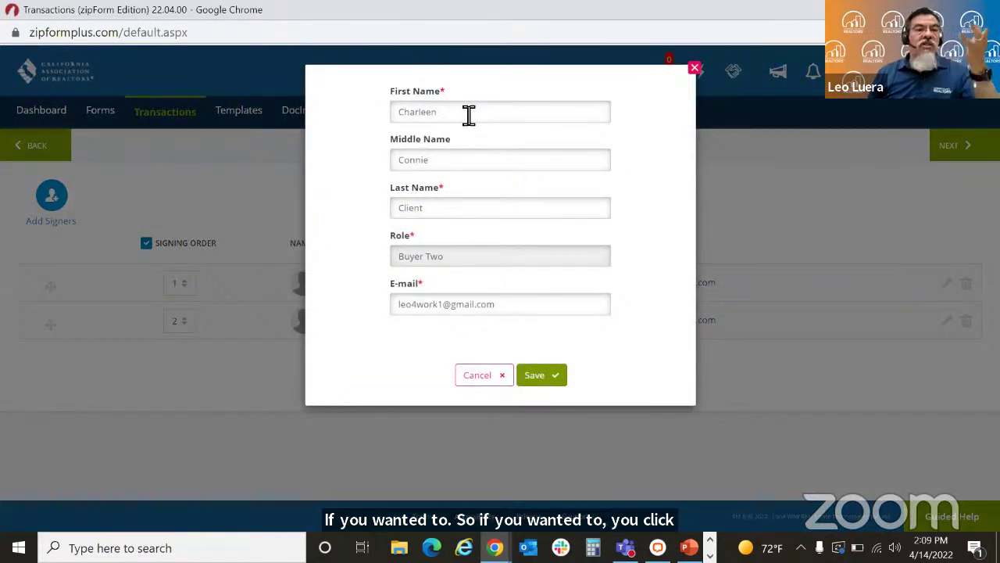
{"action": "left_click", "coordinate": [441, 162]}
{"action": "key", "text": "BackSpace"}
{"action": "key", "text": "BackSpace"}
{"action": "type", "text": "y"}
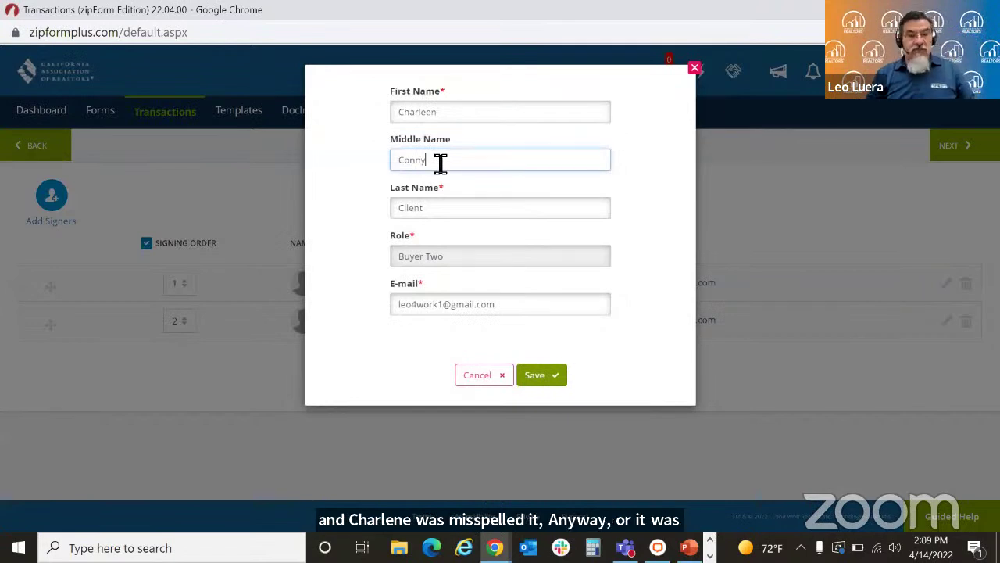
{"action": "right_click", "coordinate": [441, 161]}
{"action": "left_click", "coordinate": [655, 197]}
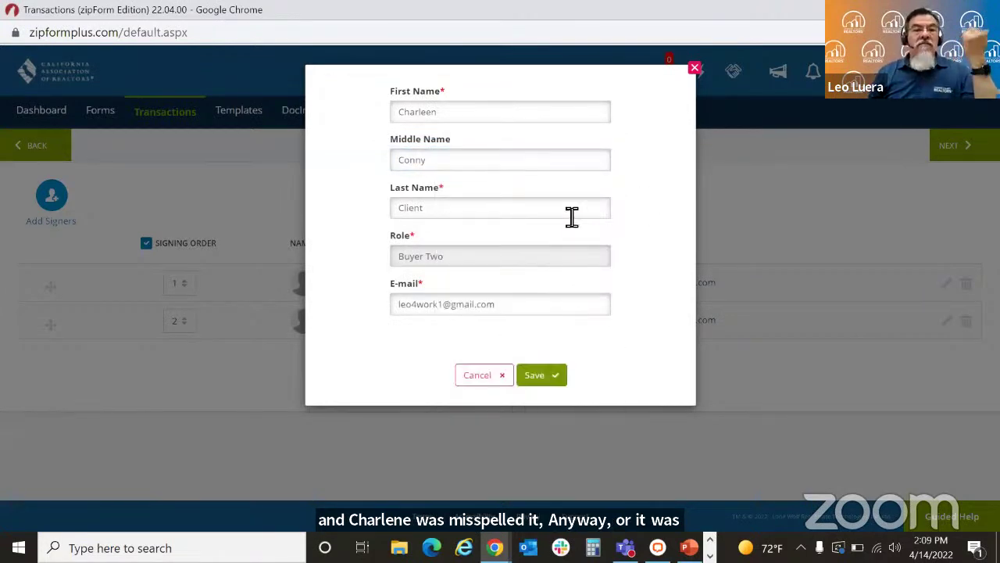
{"action": "left_click", "coordinate": [536, 375]}
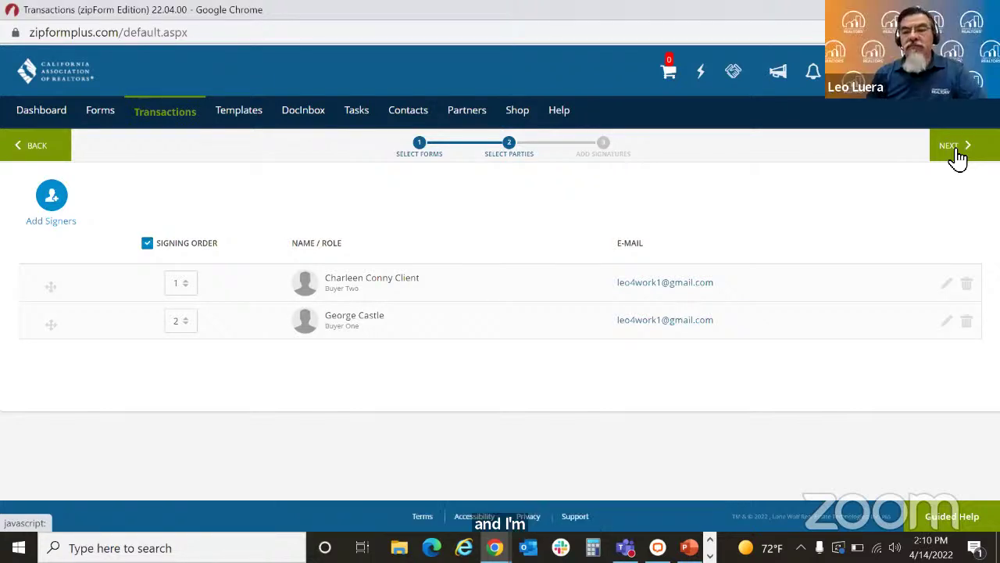
Step: Advance to signature placement, collapse the purchase agreement's pages, and open the recipient list
{"action": "left_click", "coordinate": [958, 156]}
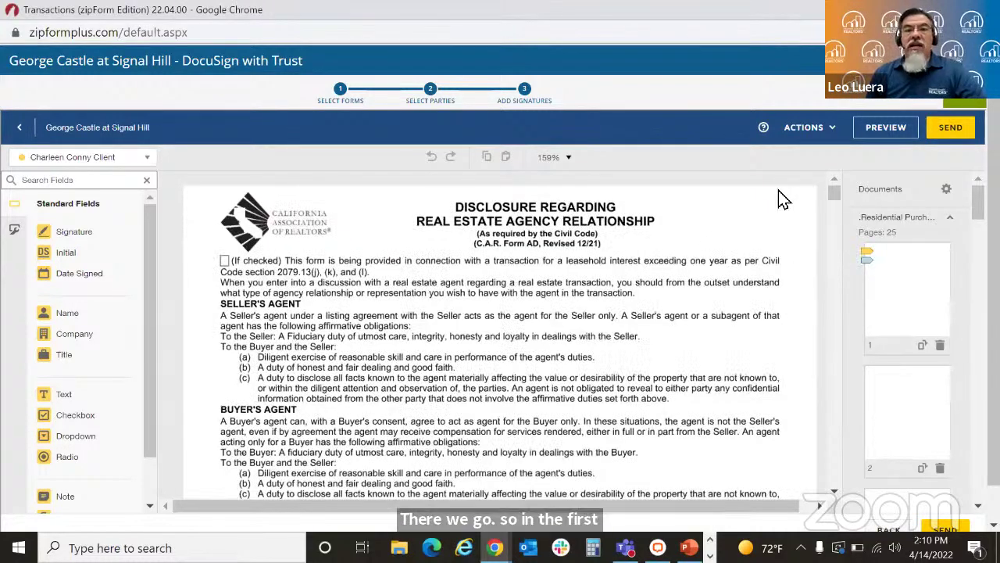
{"action": "left_click", "coordinate": [952, 222]}
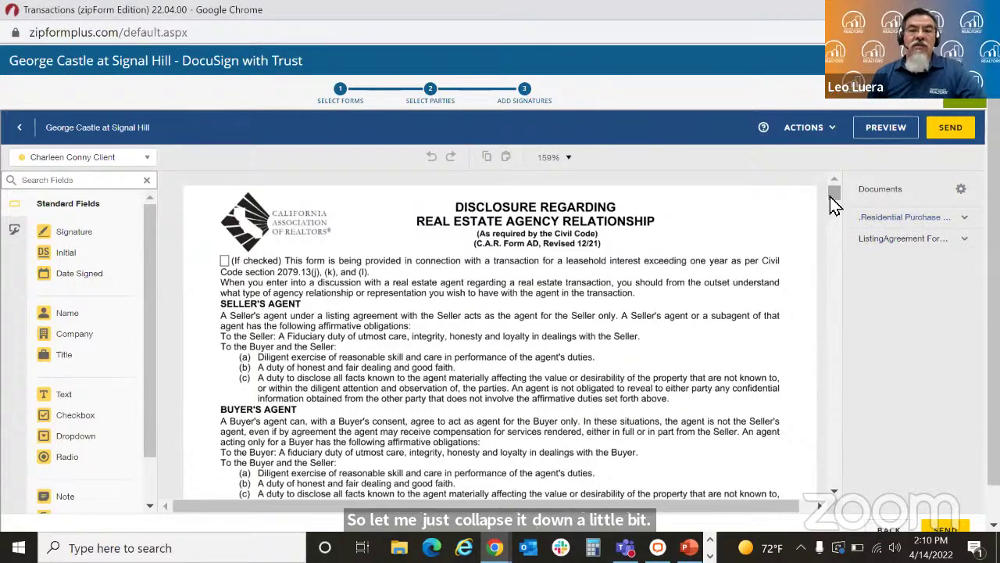
{"action": "left_click_drag", "start_coordinate": [832, 200], "coordinate": [831, 205]}
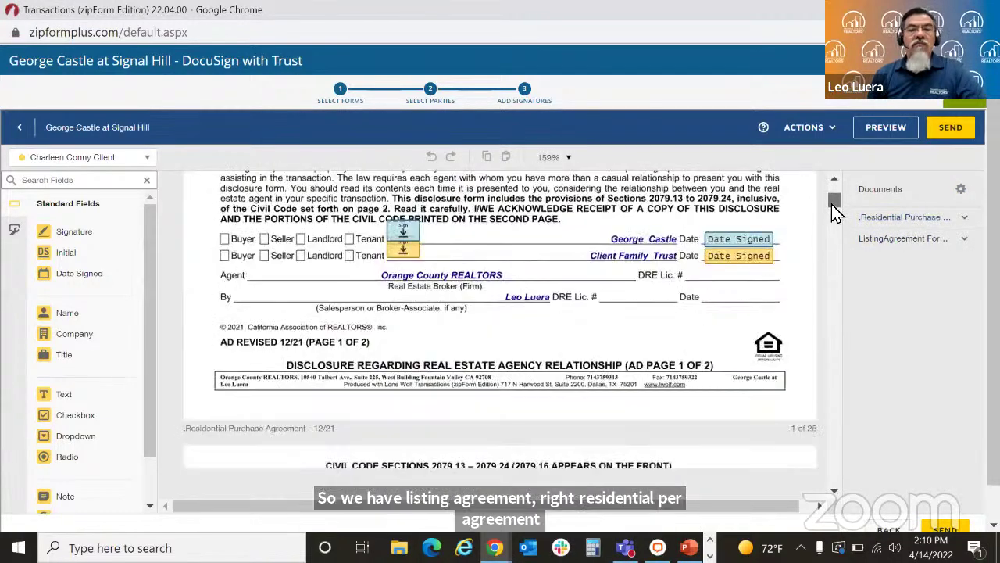
{"action": "scroll", "coordinate": [833, 199], "scroll_direction": "up", "scroll_amount": 3}
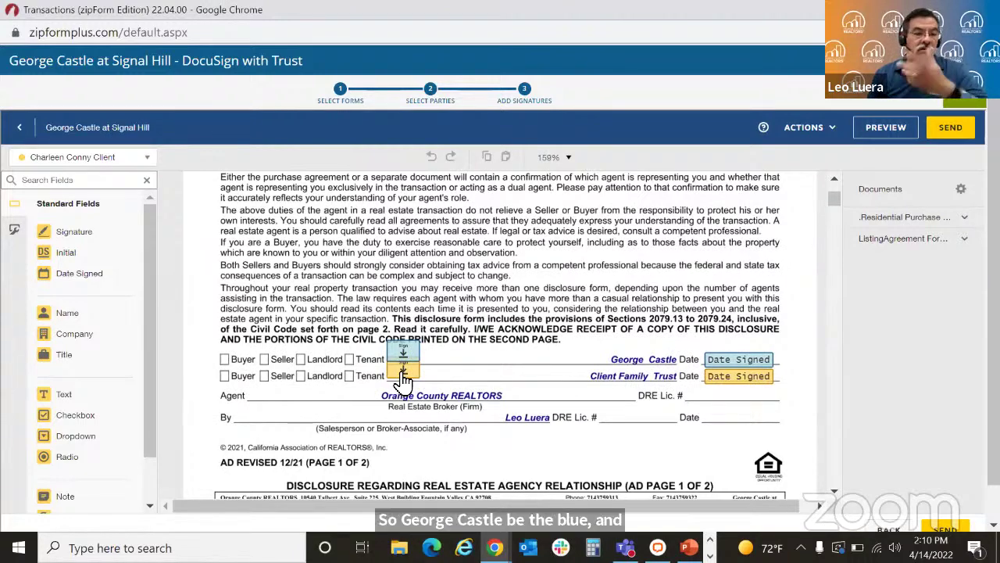
{"action": "left_click", "coordinate": [149, 165]}
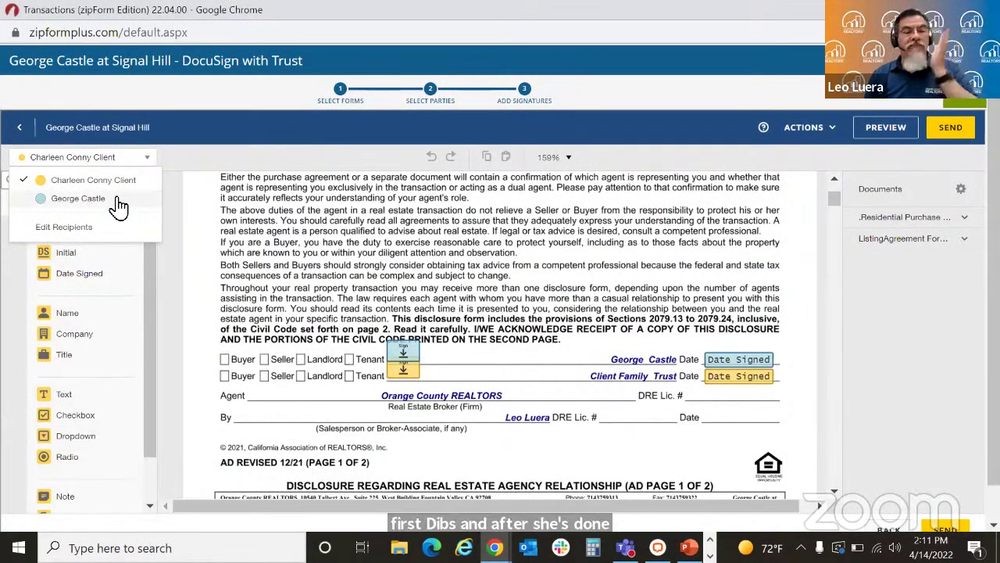
{"action": "left_click", "coordinate": [266, 227]}
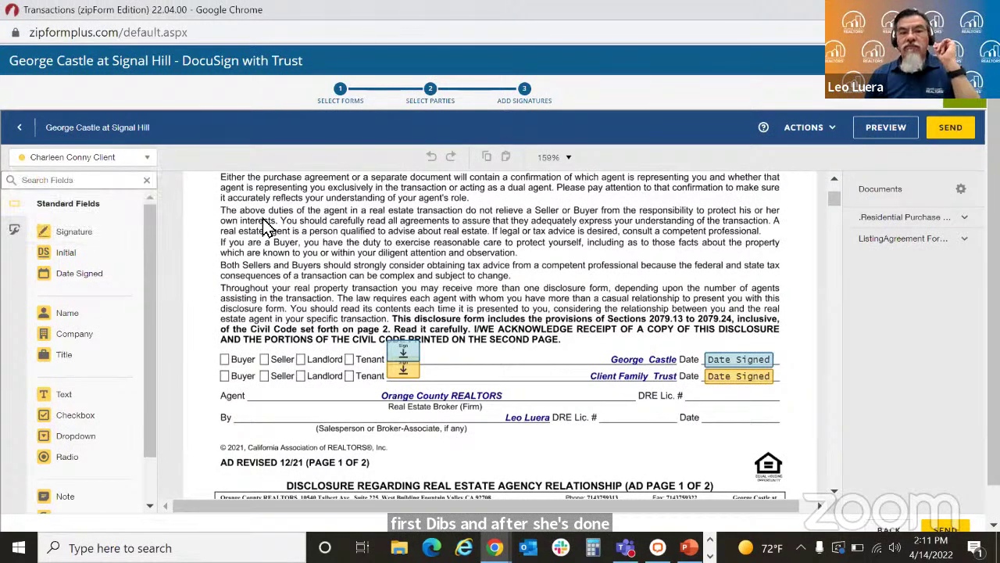
{"action": "left_click", "coordinate": [129, 161]}
{"action": "left_click", "coordinate": [78, 199]}
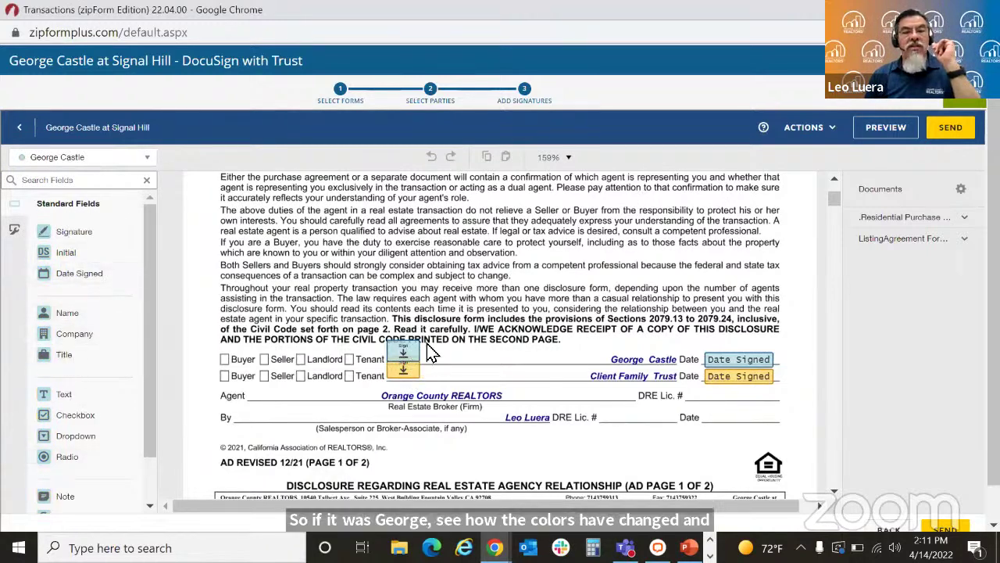
{"action": "left_click", "coordinate": [116, 154]}
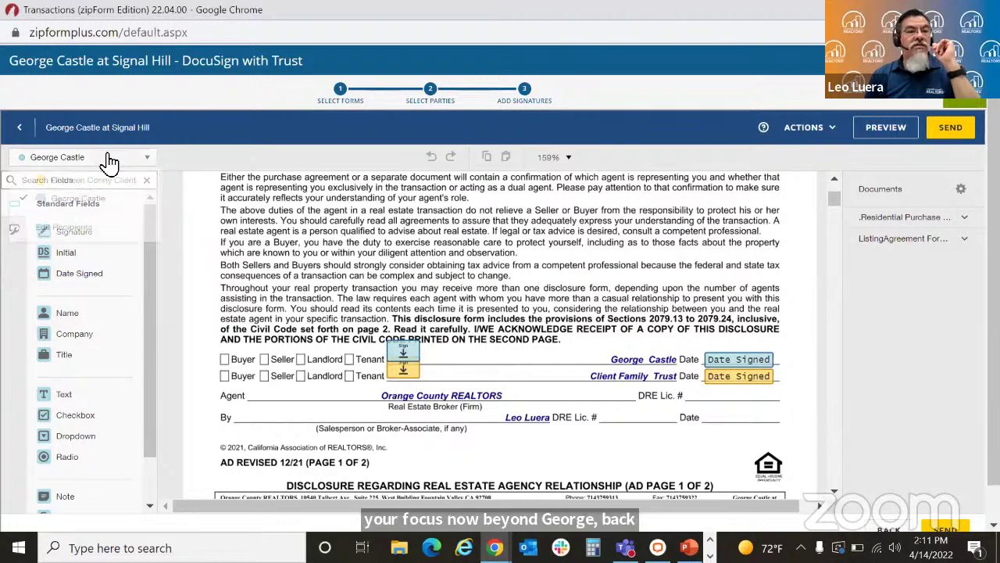
{"action": "left_click", "coordinate": [104, 189]}
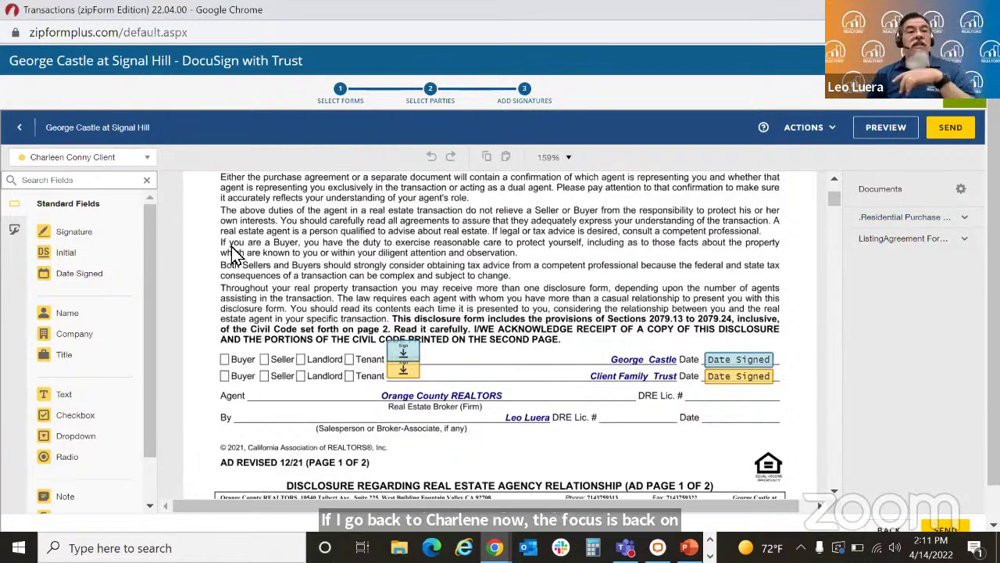
{"action": "left_click", "coordinate": [69, 233]}
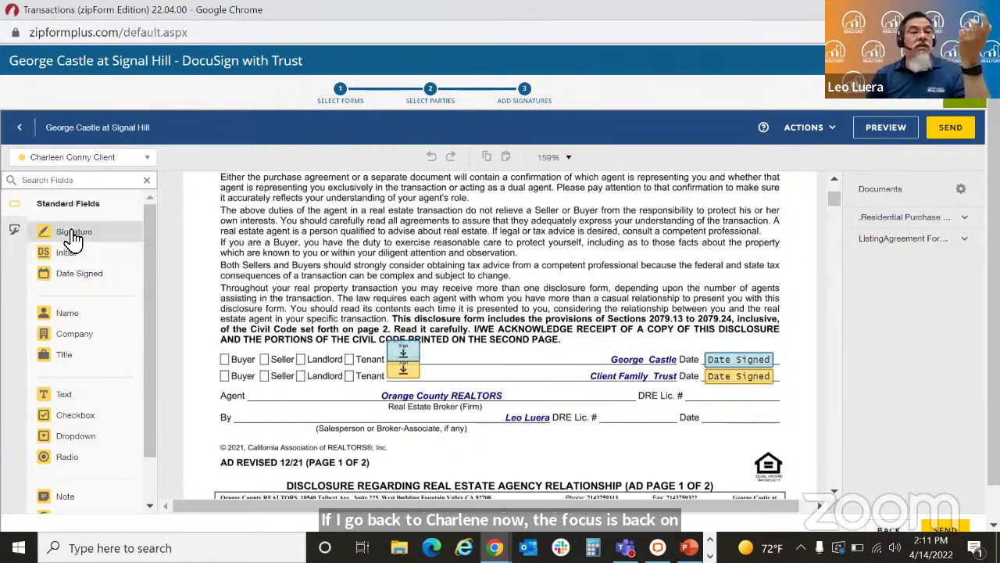
{"action": "left_click", "coordinate": [309, 244]}
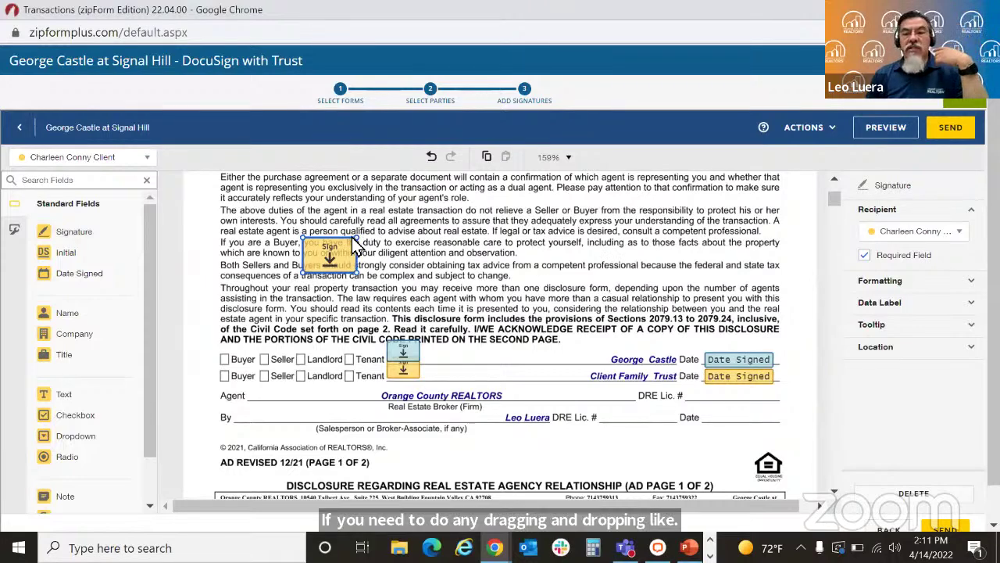
{"action": "left_click", "coordinate": [913, 493]}
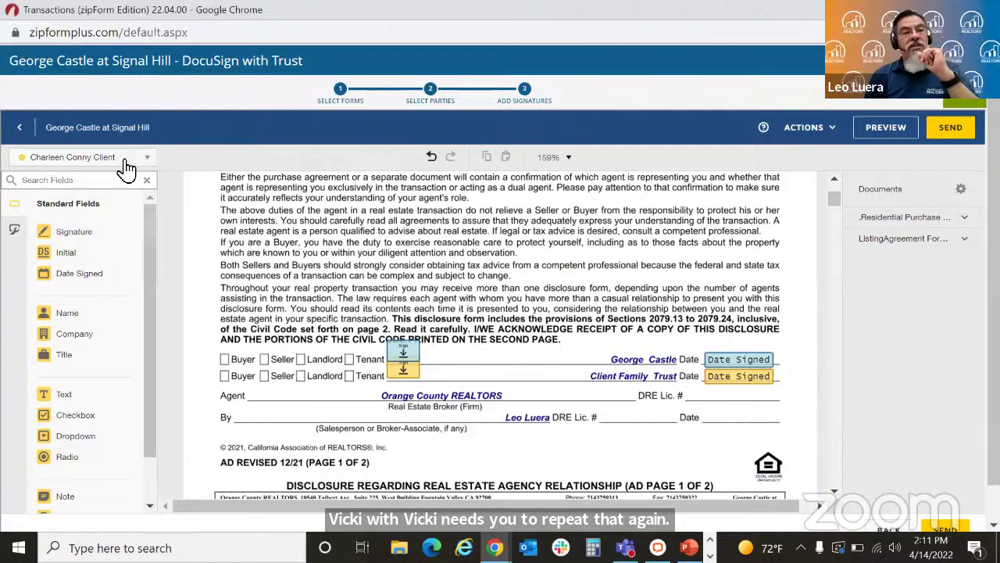
{"action": "left_click", "coordinate": [126, 164]}
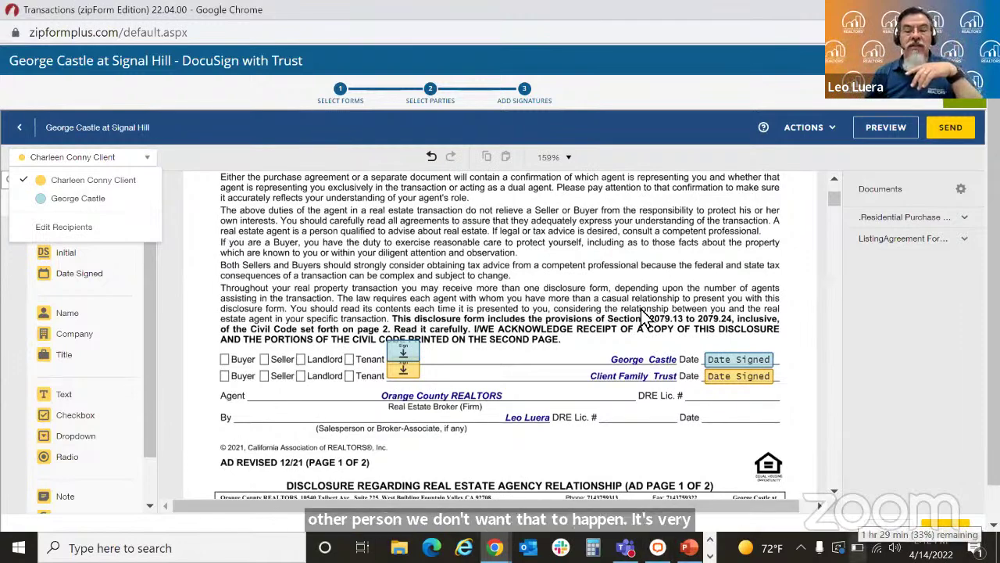
{"action": "left_click", "coordinate": [260, 241]}
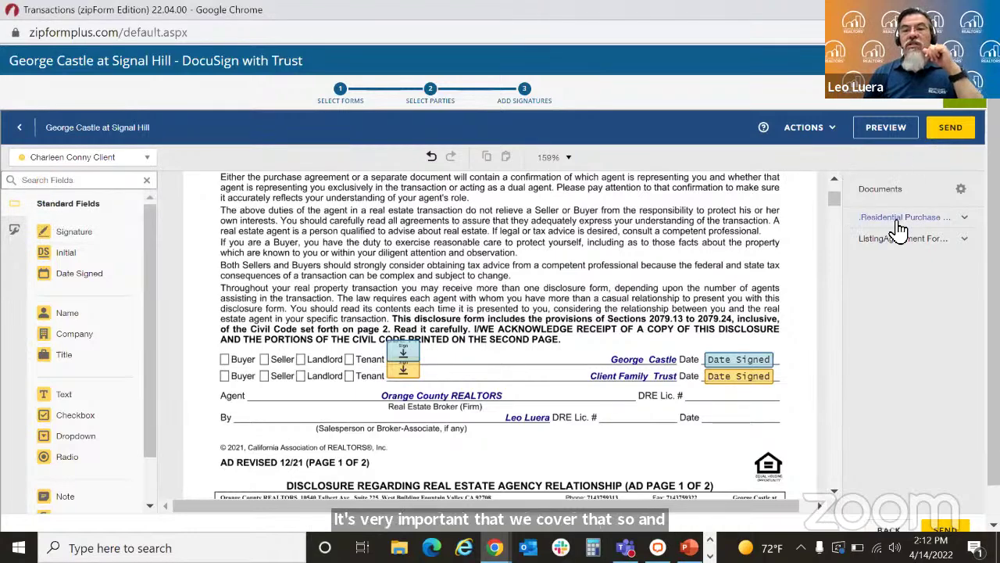
Step: On ListingAgreement Form B, place Date Signed, Signature and Full Name fields on the seller's lines
{"action": "left_click", "coordinate": [919, 249]}
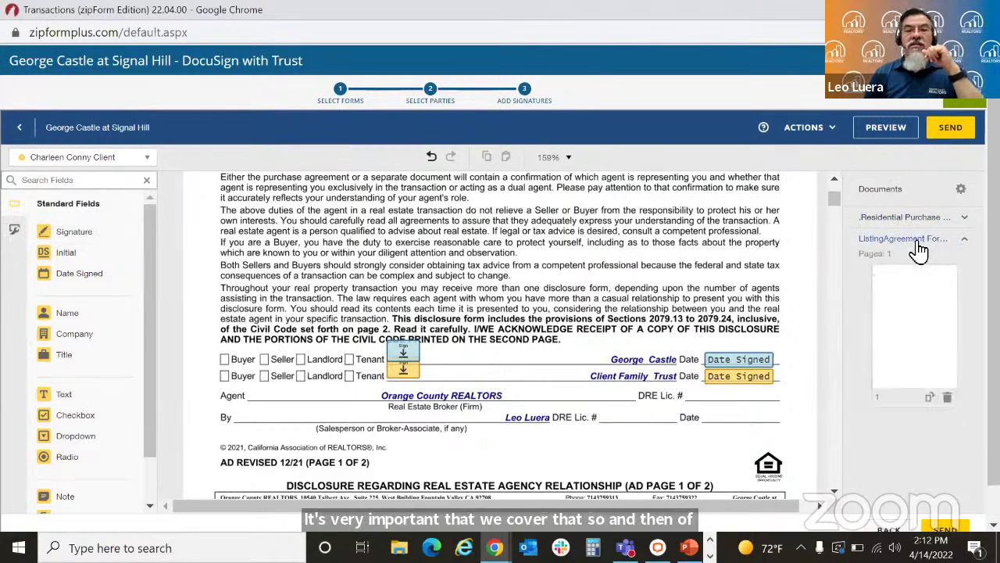
{"action": "left_click", "coordinate": [913, 317]}
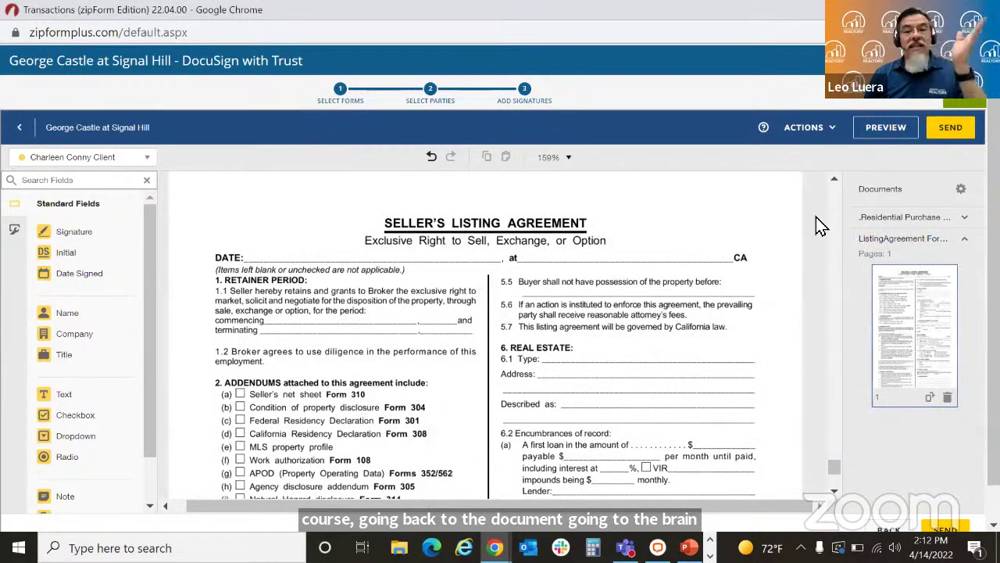
{"action": "left_click_drag", "start_coordinate": [78, 275], "coordinate": [264, 254]}
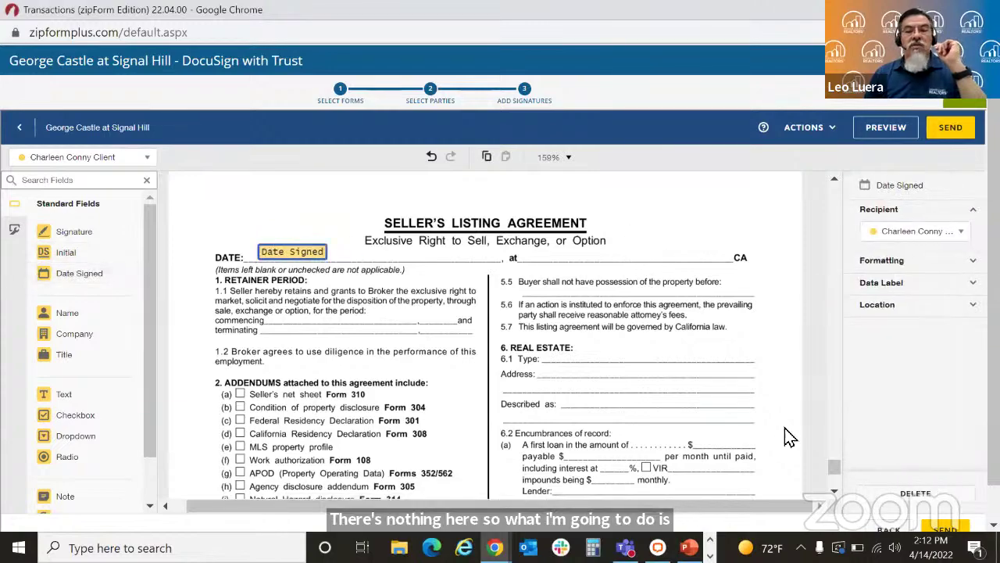
{"action": "scroll", "coordinate": [835, 500], "scroll_direction": "down", "scroll_amount": 10}
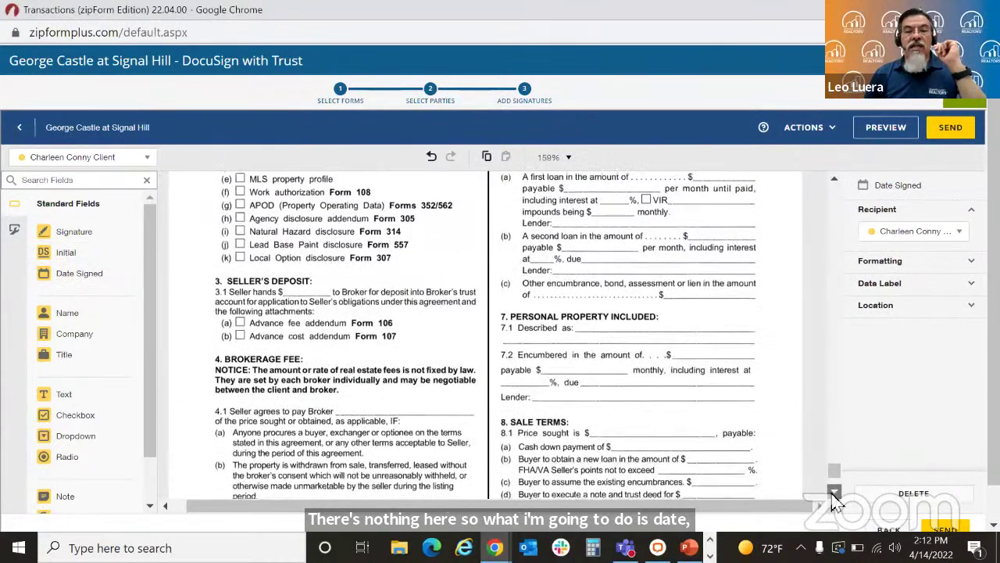
{"action": "scroll", "coordinate": [835, 500], "scroll_direction": "down", "scroll_amount": 3}
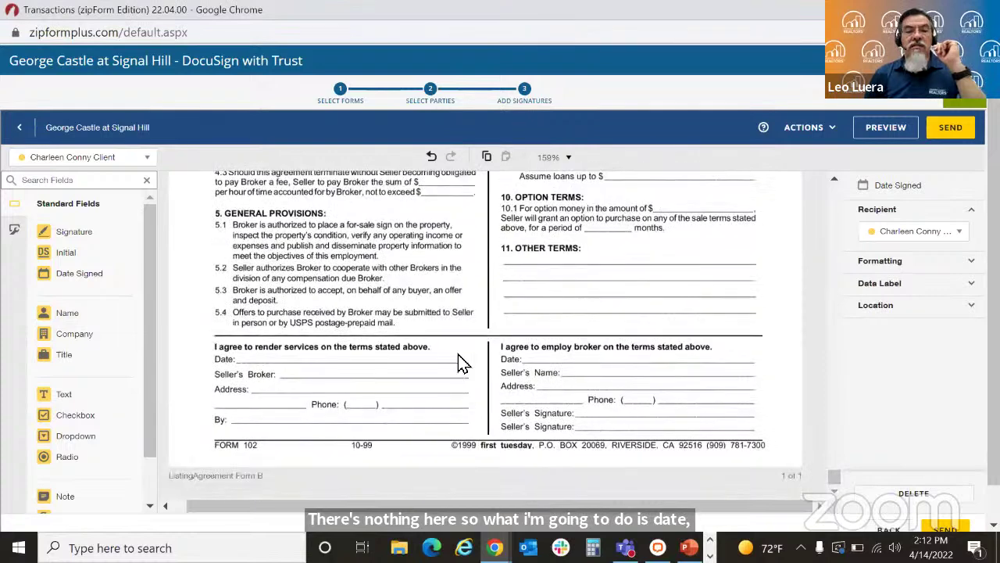
{"action": "left_click_drag", "start_coordinate": [94, 279], "coordinate": [531, 360]}
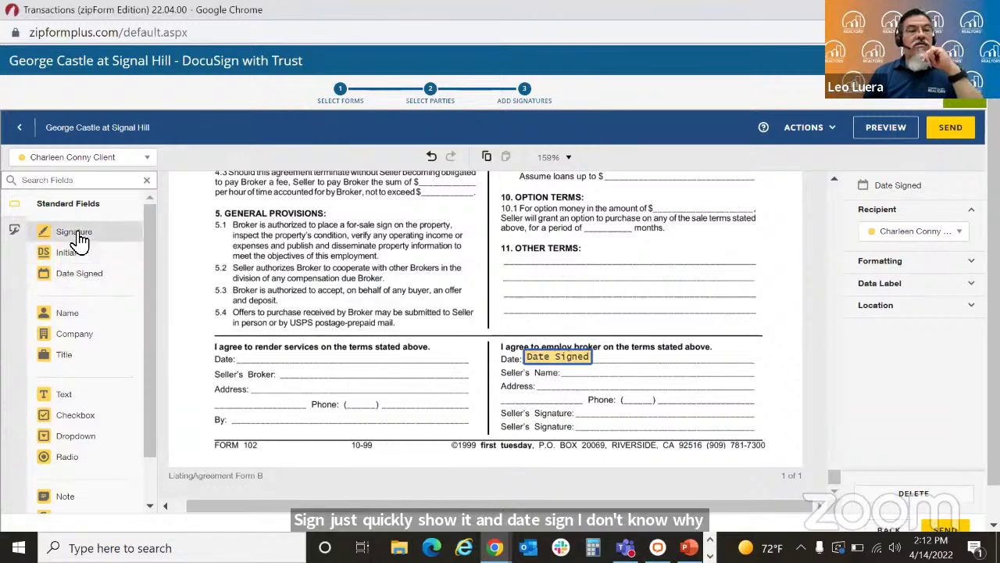
{"action": "mouse_move", "coordinate": [76, 233]}
{"action": "left_mouse_down"}
{"action": "mouse_move", "coordinate": [588, 395]}
{"action": "mouse_move", "coordinate": [578, 396]}
{"action": "left_mouse_up"}
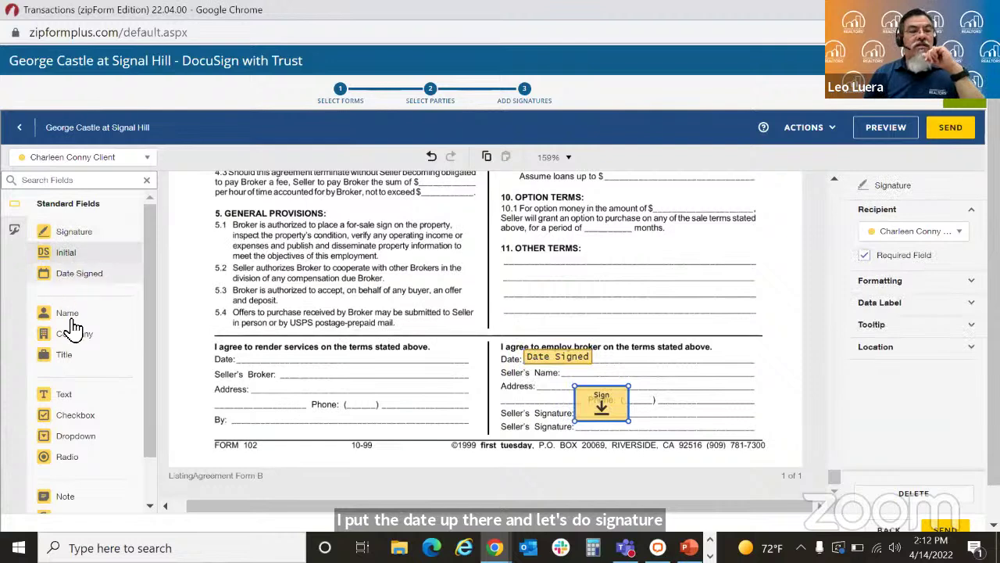
{"action": "left_click_drag", "start_coordinate": [434, 321], "coordinate": [660, 372]}
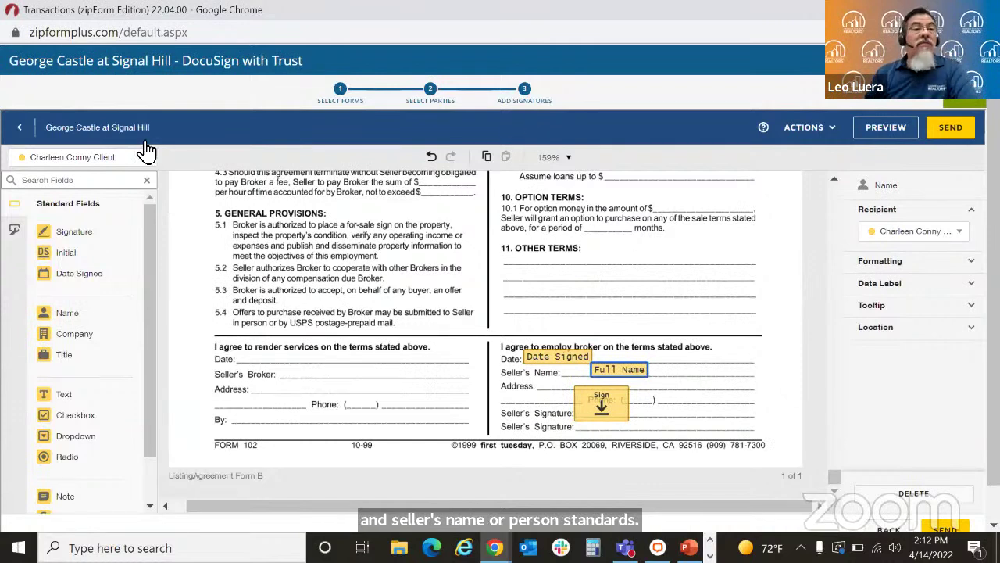
Step: Place Buyer One's Signature and Name fields on the listing agreement, then send the packet
{"action": "left_click", "coordinate": [133, 168]}
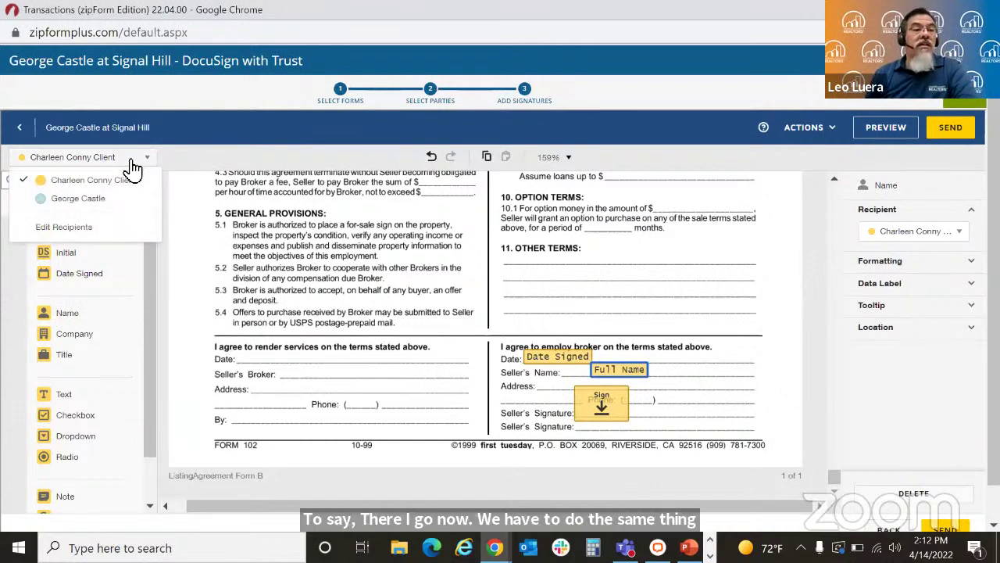
{"action": "left_click", "coordinate": [113, 200]}
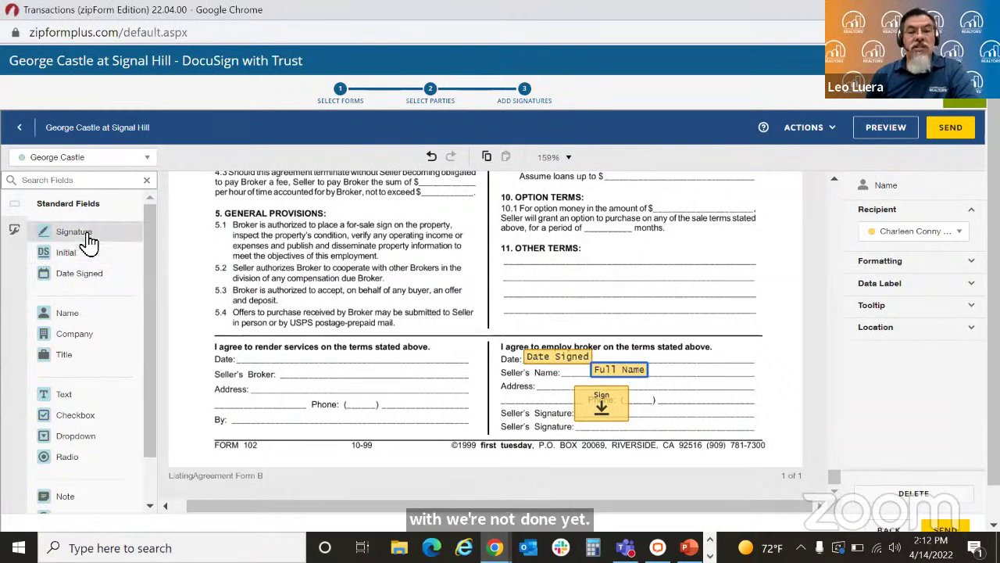
{"action": "mouse_move", "coordinate": [84, 236]}
{"action": "left_mouse_down"}
{"action": "mouse_move", "coordinate": [599, 409]}
{"action": "mouse_move", "coordinate": [576, 407]}
{"action": "left_mouse_up"}
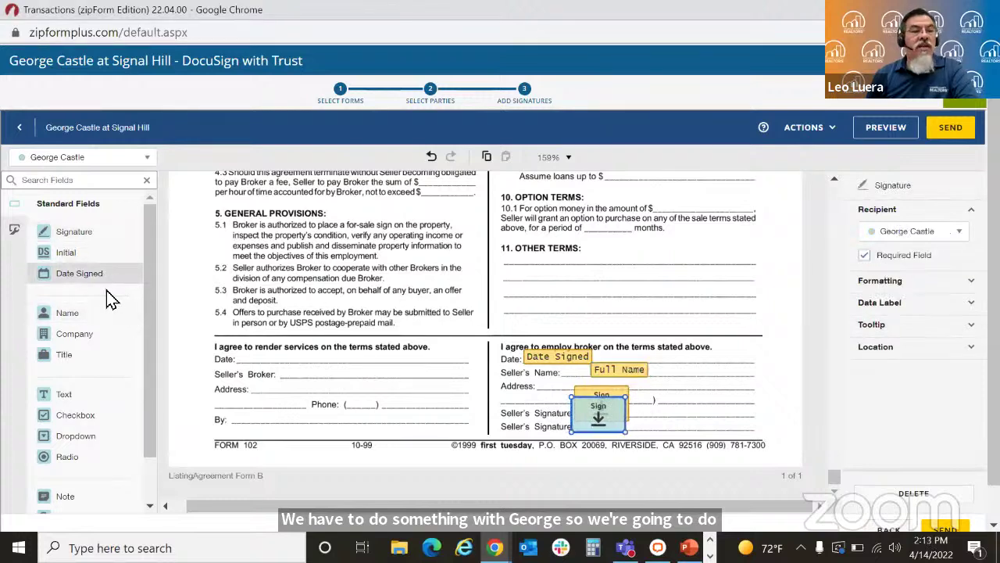
{"action": "mouse_move", "coordinate": [104, 314]}
{"action": "left_mouse_down"}
{"action": "mouse_move", "coordinate": [312, 309]}
{"action": "mouse_move", "coordinate": [464, 326]}
{"action": "mouse_move", "coordinate": [512, 343]}
{"action": "mouse_move", "coordinate": [551, 386]}
{"action": "left_mouse_up"}
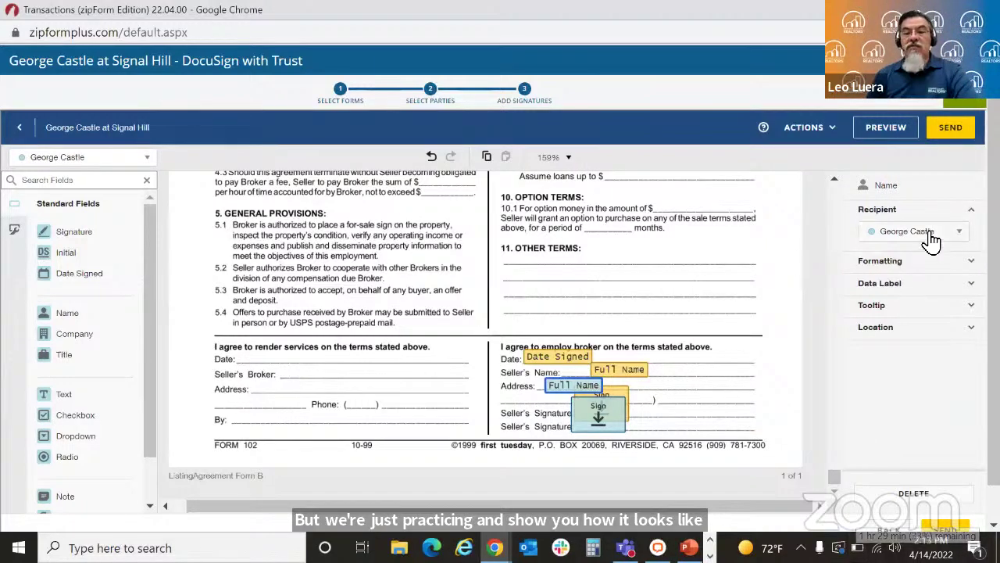
{"action": "left_click", "coordinate": [952, 128]}
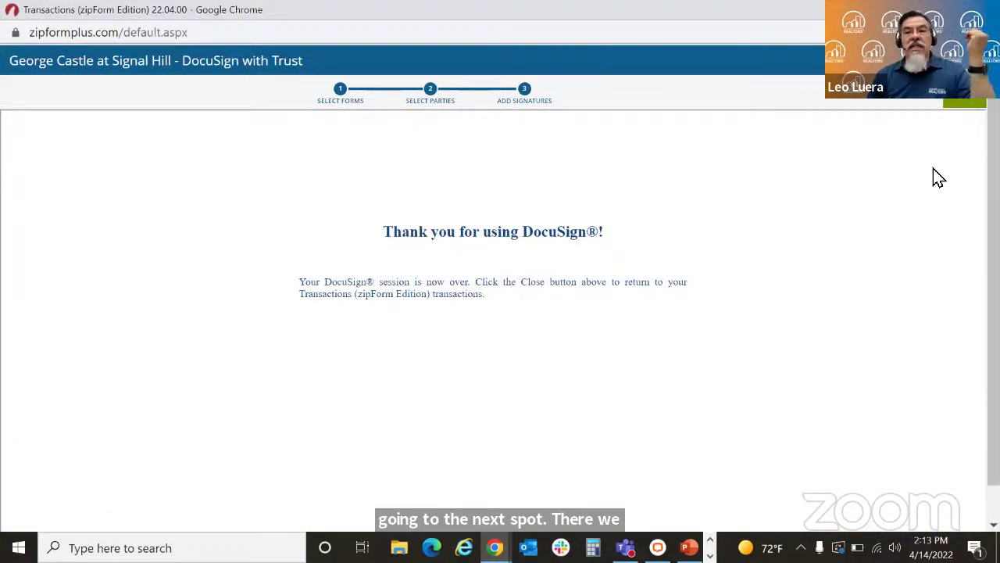
Step: Close the DocuSign thank-you page to return to the Transactions list
{"action": "left_click", "coordinate": [955, 103]}
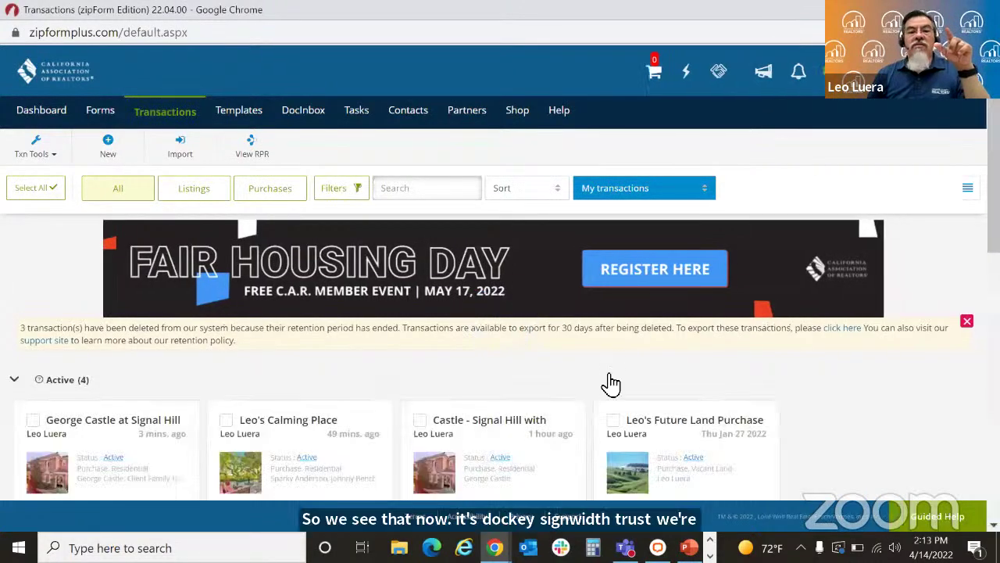
Step: Switch to the Gmail inbox and refresh it to check for new mail
{"action": "mouse_move", "coordinate": [495, 548]}
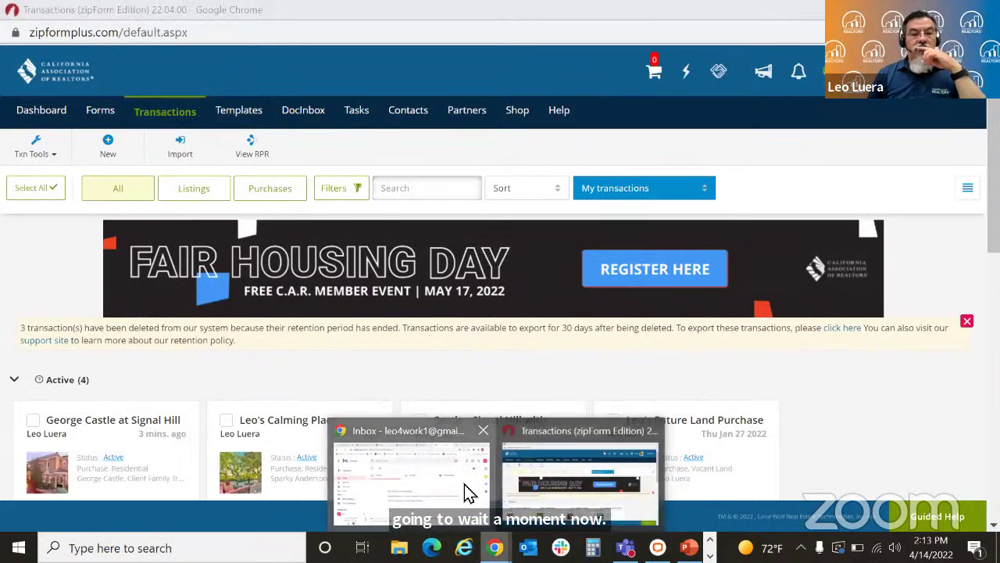
{"action": "left_click", "coordinate": [465, 492]}
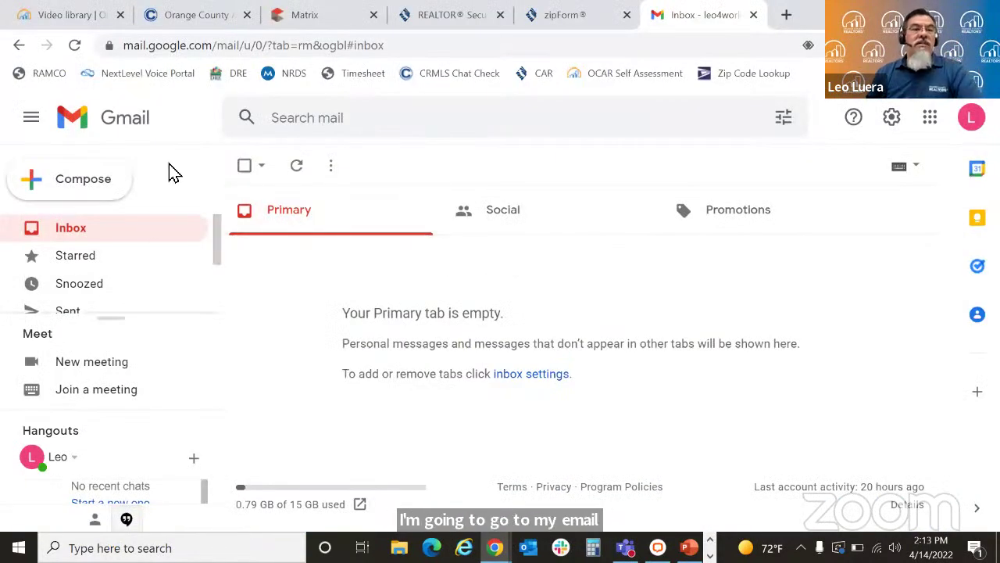
{"action": "left_click", "coordinate": [298, 167]}
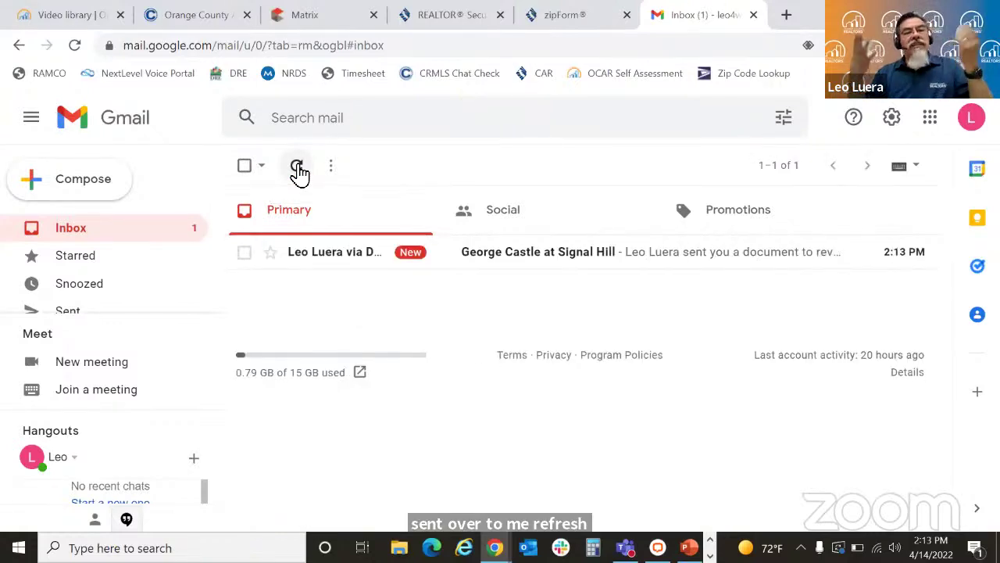
Step: Open the new Signal Hill DocuSign e-mail and its documents for review and signing
{"action": "left_click", "coordinate": [650, 262]}
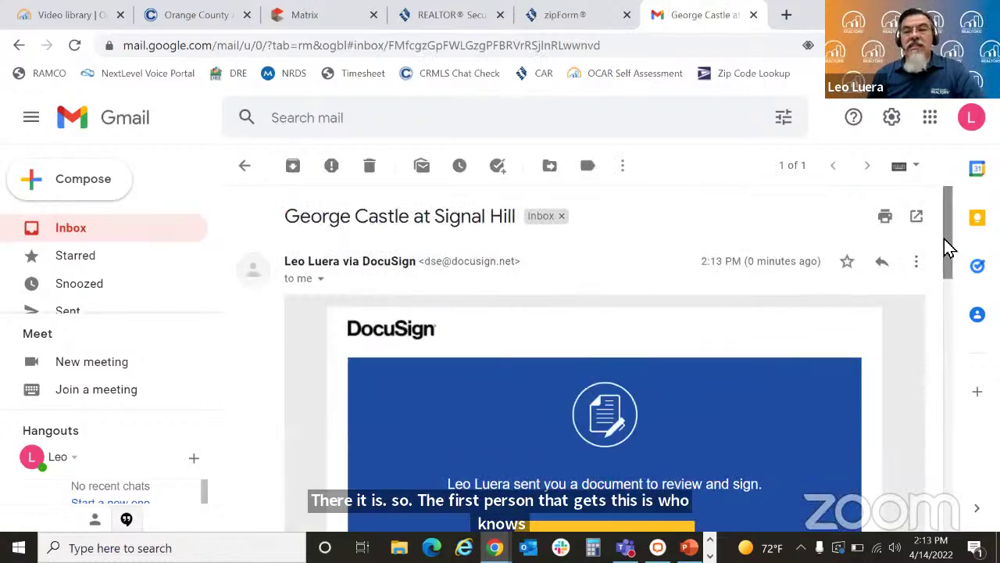
{"action": "left_click_drag", "start_coordinate": [947, 238], "coordinate": [956, 327]}
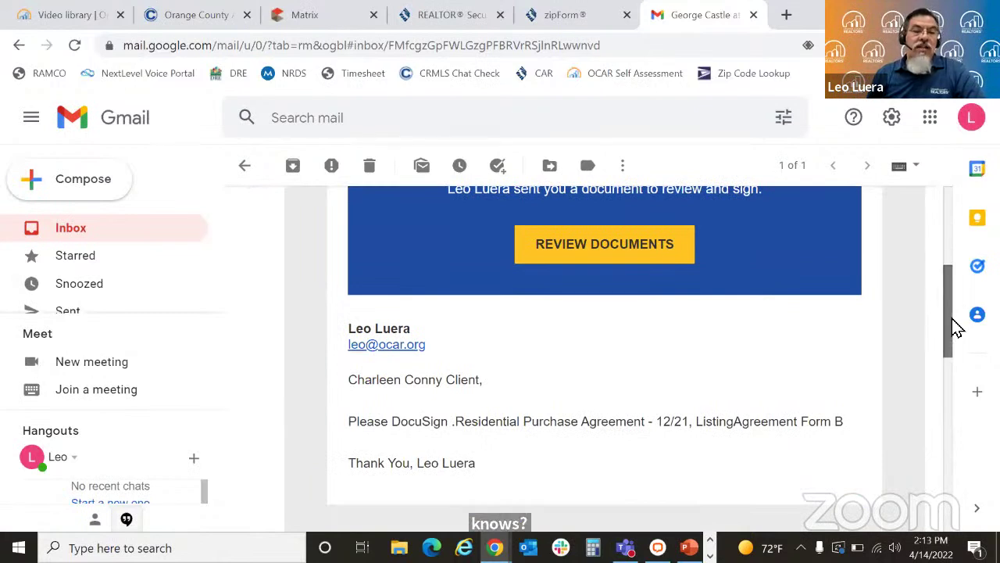
{"action": "scroll", "coordinate": [766, 321], "scroll_direction": "up", "scroll_amount": 1}
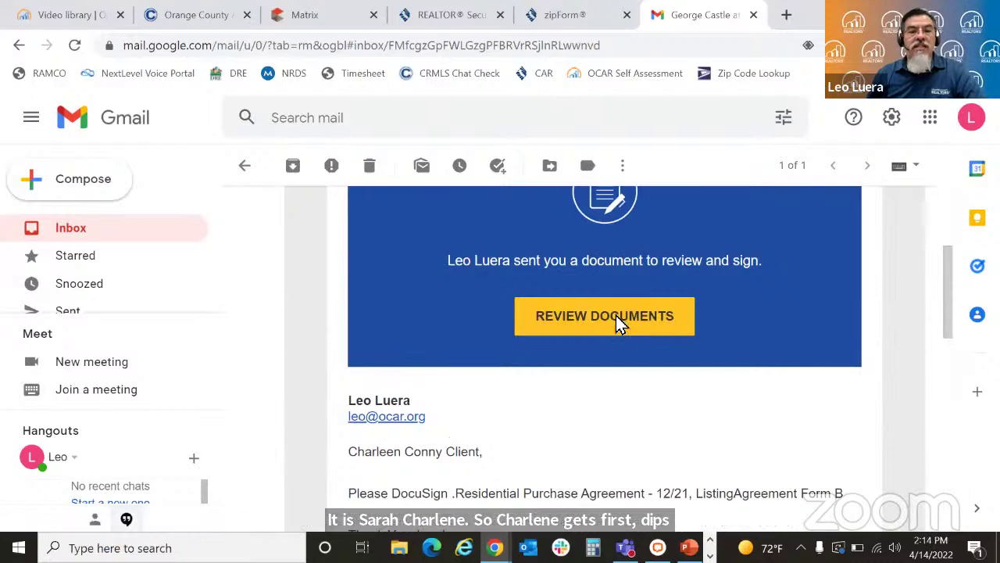
{"action": "left_click", "coordinate": [619, 322]}
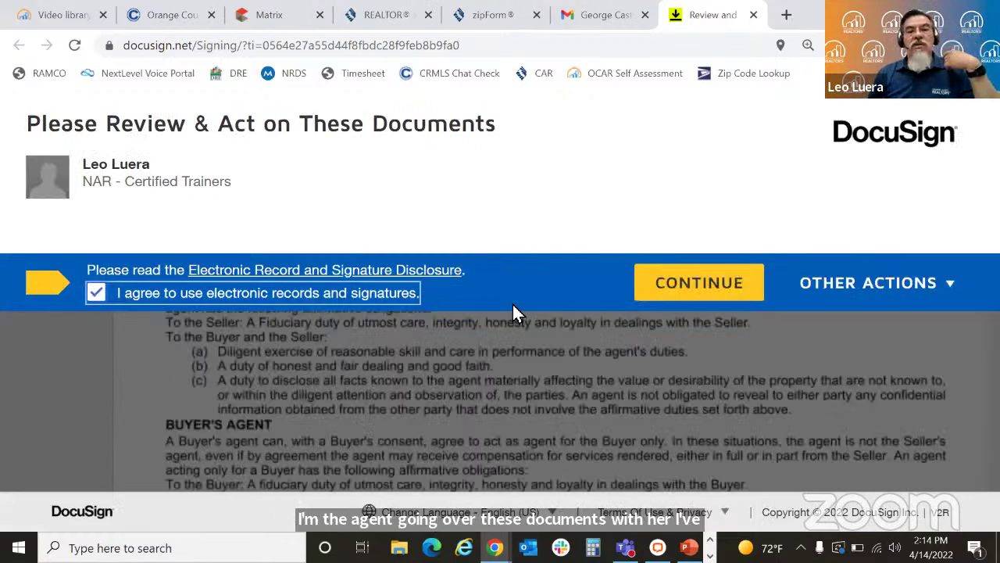
Step: Accept electronic signing, adopt the signature, and sign the first buyer, Fair Housing and Wire Fraud lines
{"action": "left_click", "coordinate": [682, 281]}
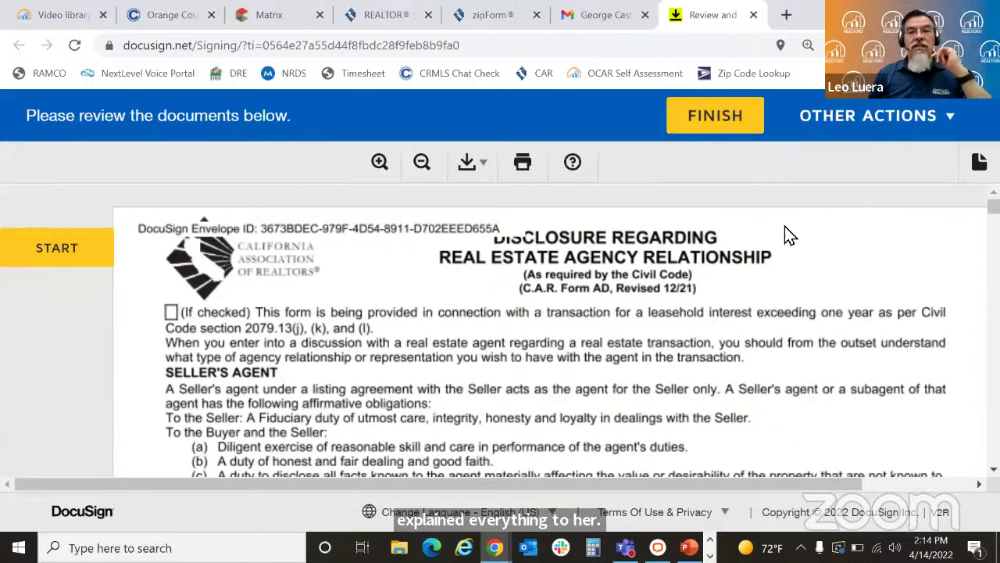
{"action": "left_click", "coordinate": [54, 249]}
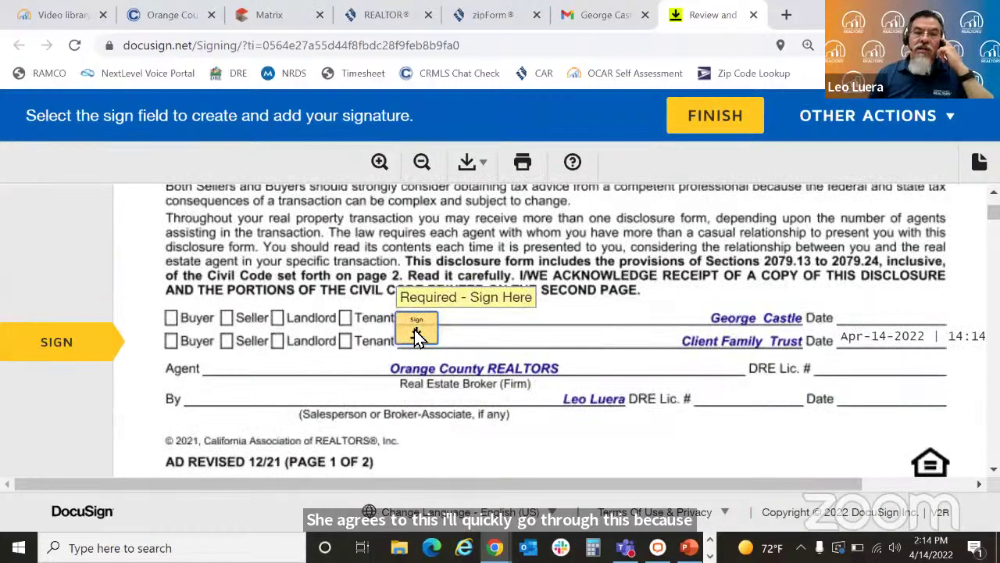
{"action": "left_click", "coordinate": [416, 332]}
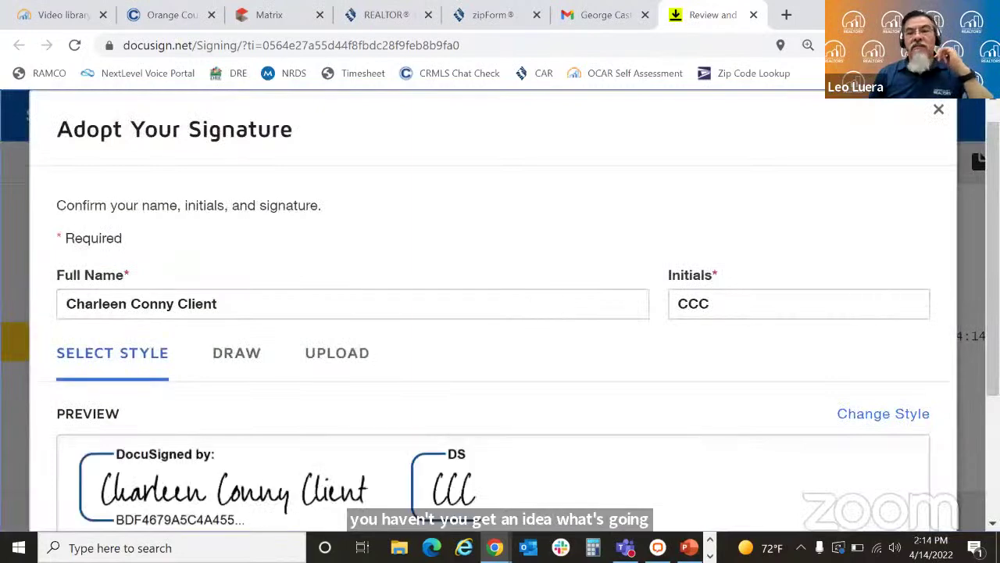
{"action": "scroll", "coordinate": [822, 344], "scroll_direction": "down", "scroll_amount": 3}
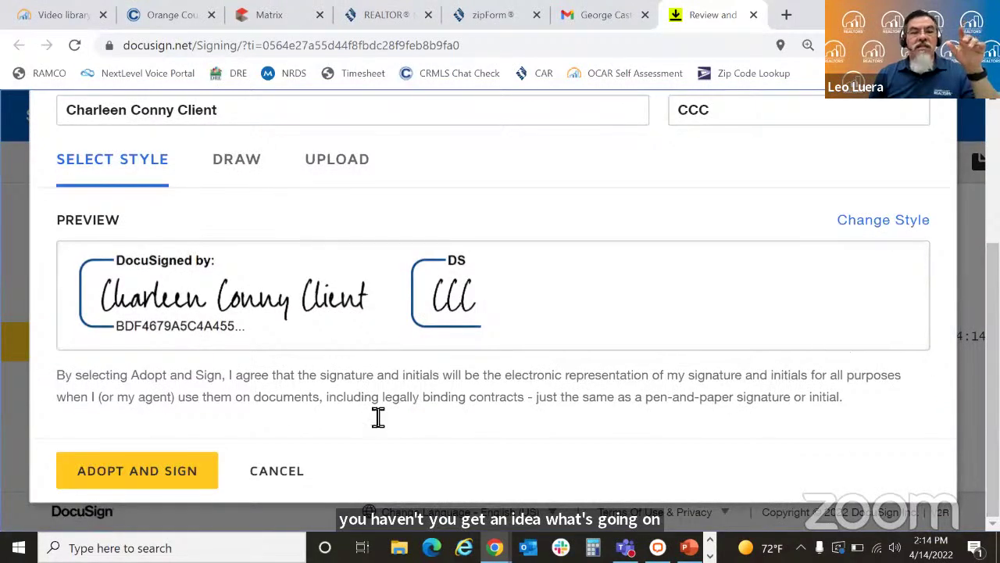
{"action": "left_click", "coordinate": [143, 468]}
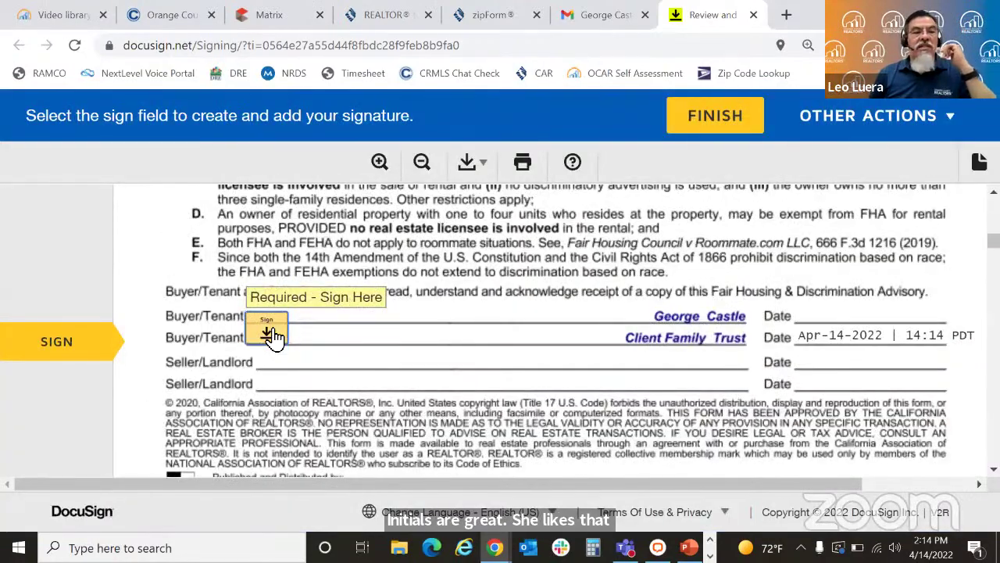
{"action": "left_click", "coordinate": [271, 331]}
{"action": "left_click", "coordinate": [247, 333]}
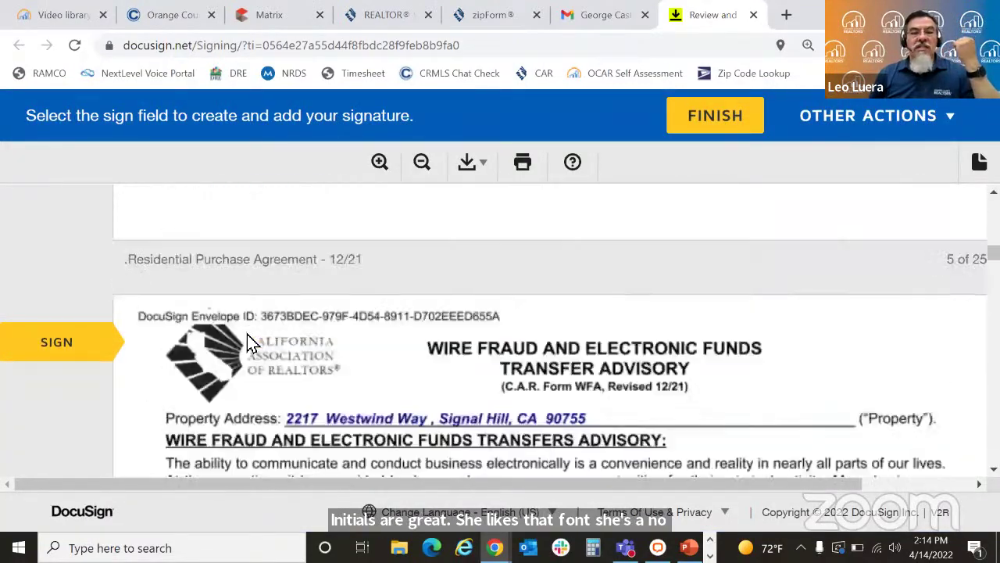
{"action": "left_click", "coordinate": [278, 328]}
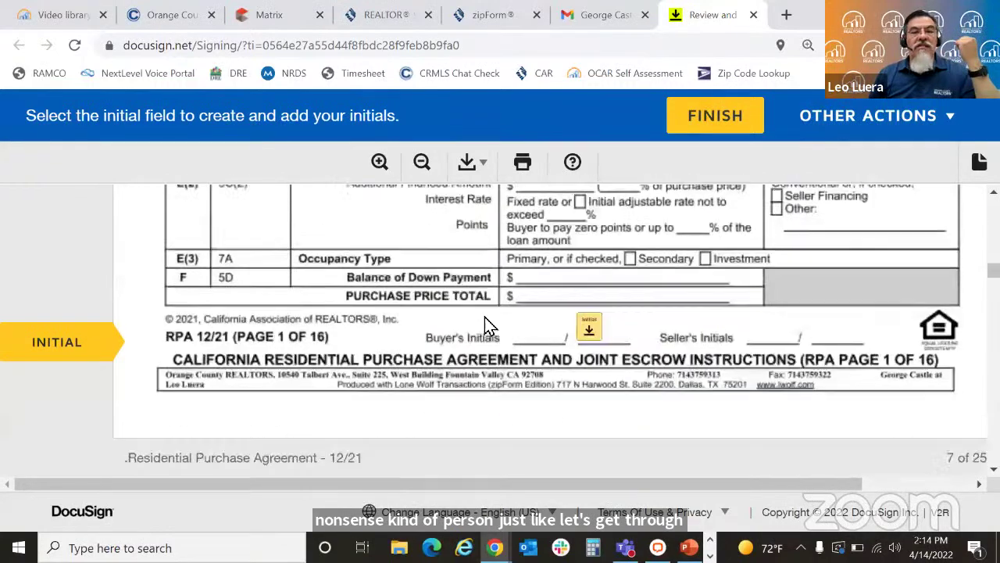
Step: Initial pages 1 through 13 of the purchase agreement
{"action": "left_click", "coordinate": [590, 328]}
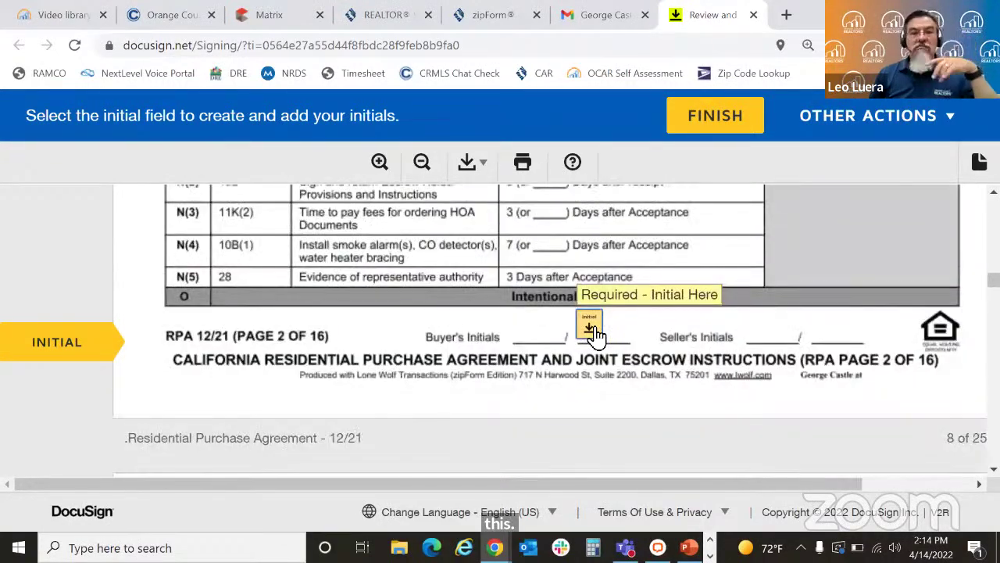
{"action": "left_click", "coordinate": [591, 328]}
{"action": "left_click", "coordinate": [593, 327]}
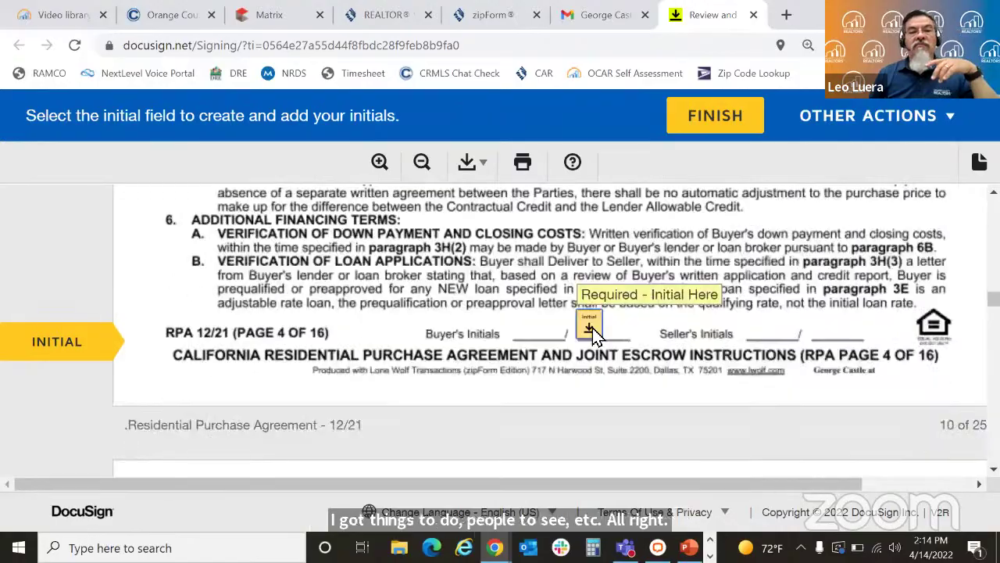
{"action": "left_click", "coordinate": [592, 328]}
{"action": "left_click", "coordinate": [593, 334]}
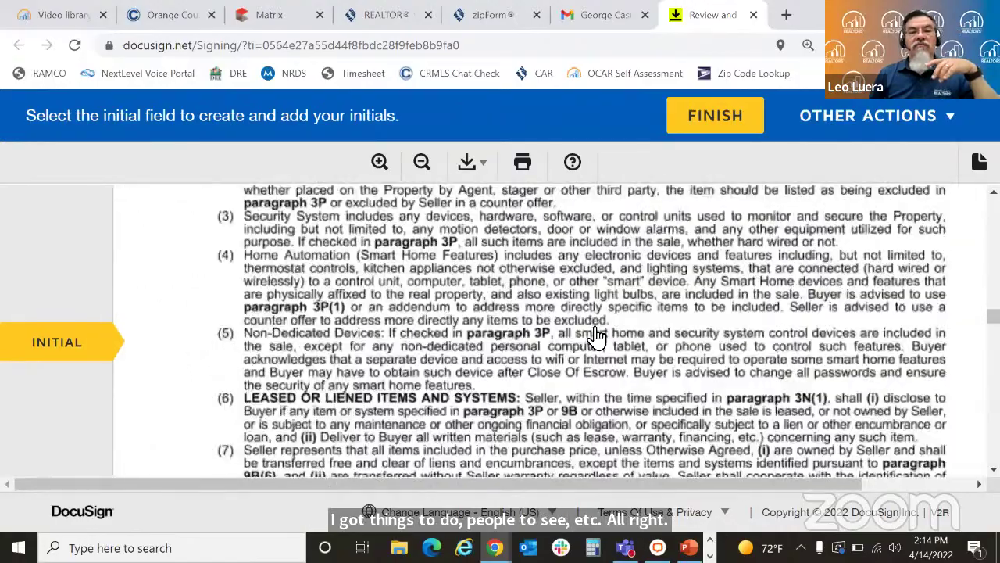
{"action": "left_click", "coordinate": [596, 336]}
{"action": "left_click", "coordinate": [592, 328]}
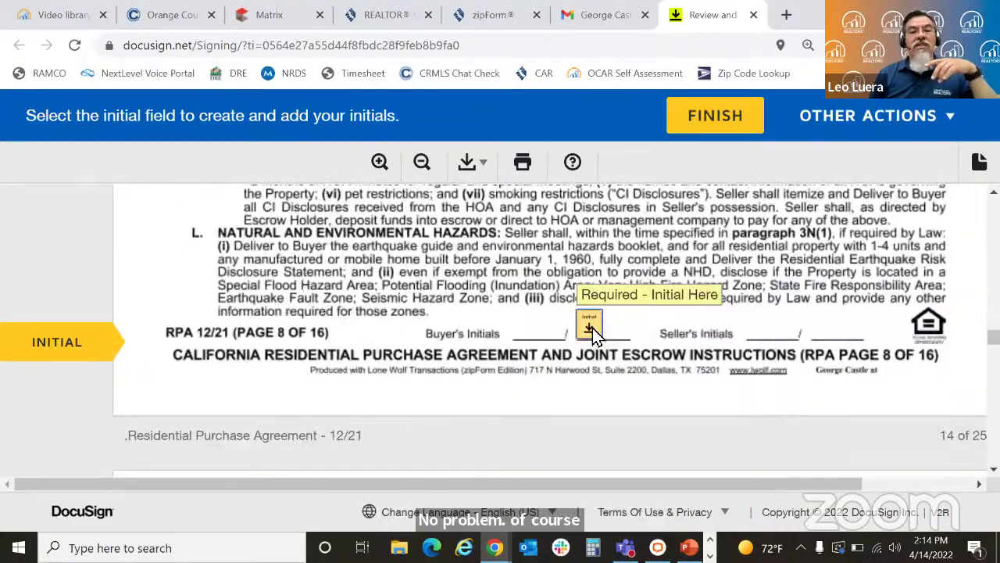
{"action": "left_click", "coordinate": [592, 327]}
{"action": "left_click", "coordinate": [592, 330]}
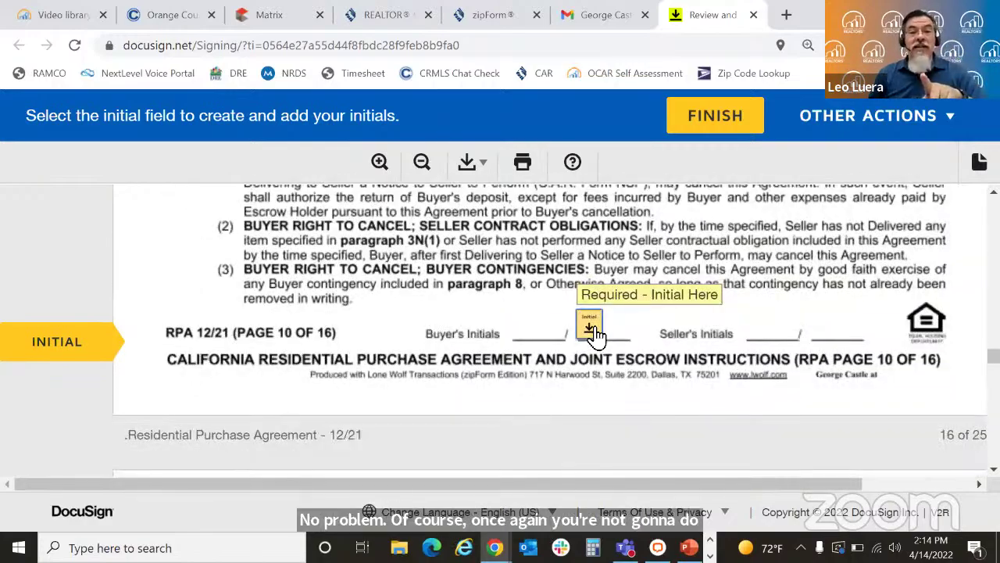
{"action": "left_click", "coordinate": [593, 328]}
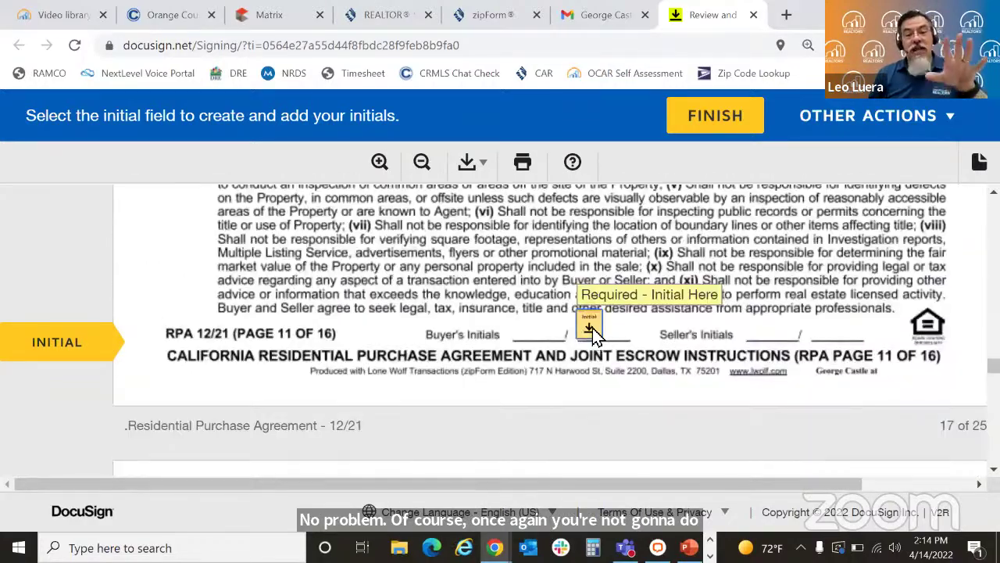
{"action": "left_click", "coordinate": [593, 327]}
{"action": "left_click", "coordinate": [592, 327]}
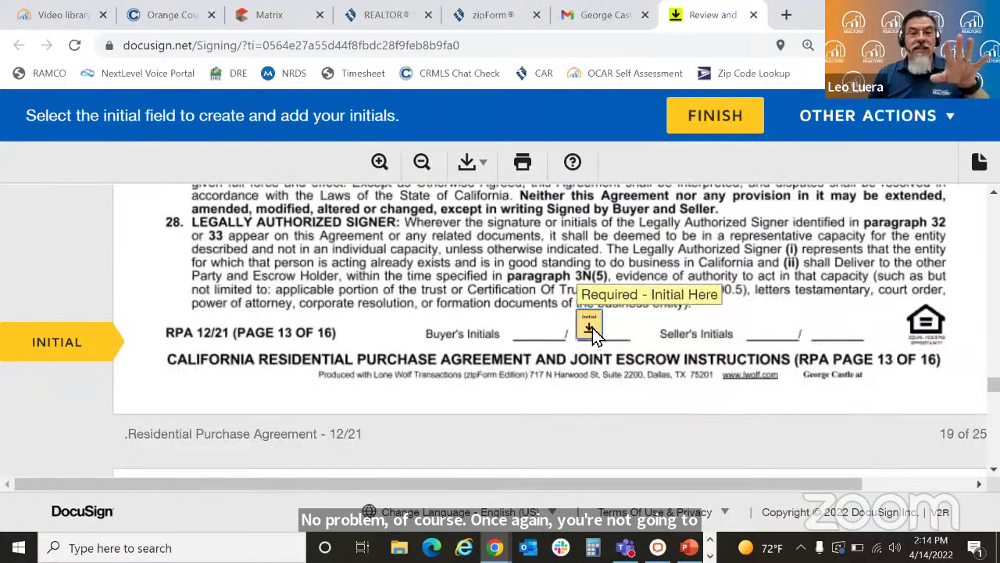
{"action": "left_click", "coordinate": [593, 328]}
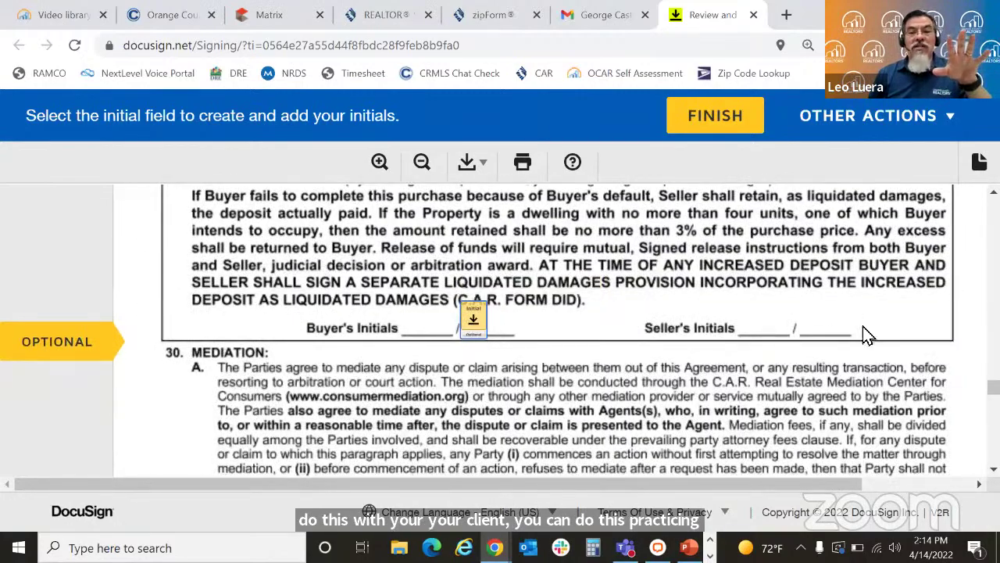
Step: Initial the arbitration line and pages 14–16, and sign the offer's buyer signature line
{"action": "scroll", "coordinate": [891, 368], "scroll_direction": "down", "scroll_amount": 6}
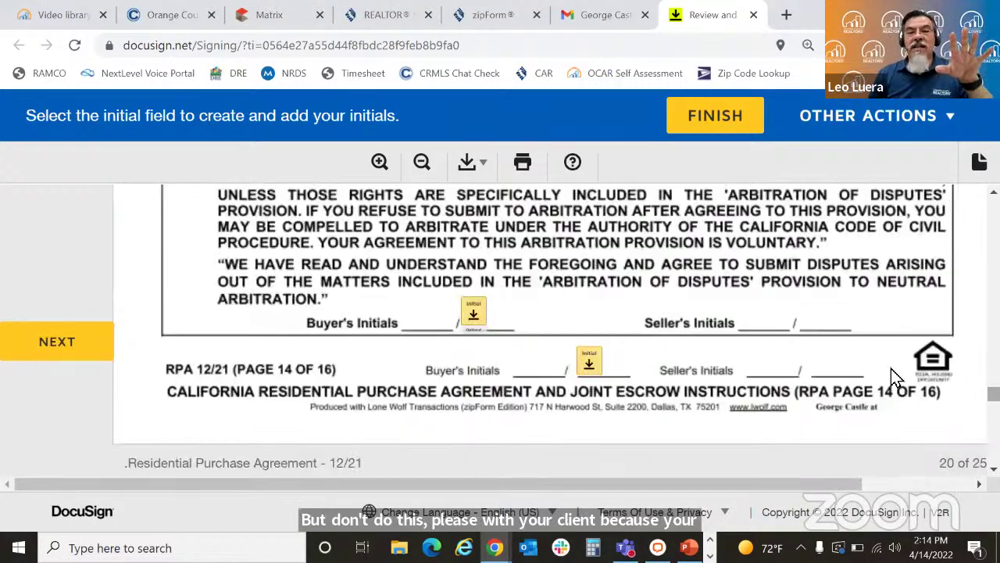
{"action": "left_click", "coordinate": [472, 312]}
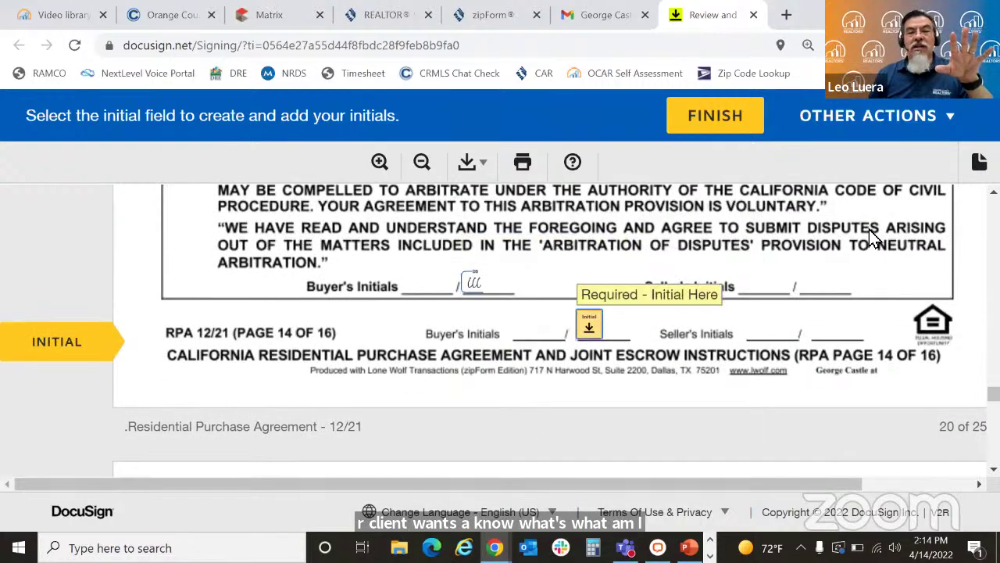
{"action": "scroll", "coordinate": [556, 331], "scroll_direction": "up", "scroll_amount": 3}
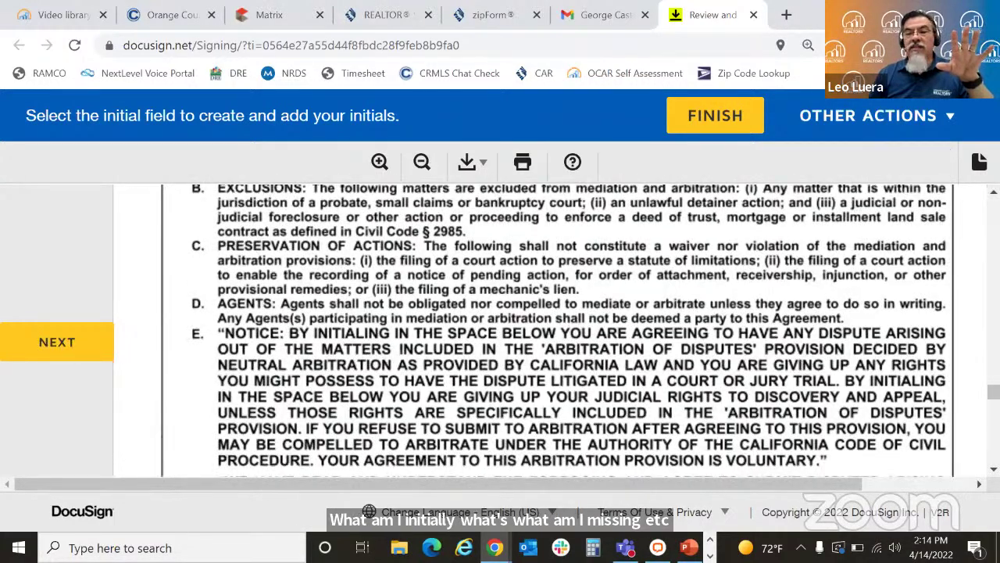
{"action": "scroll", "coordinate": [946, 369], "scroll_direction": "down", "scroll_amount": 8}
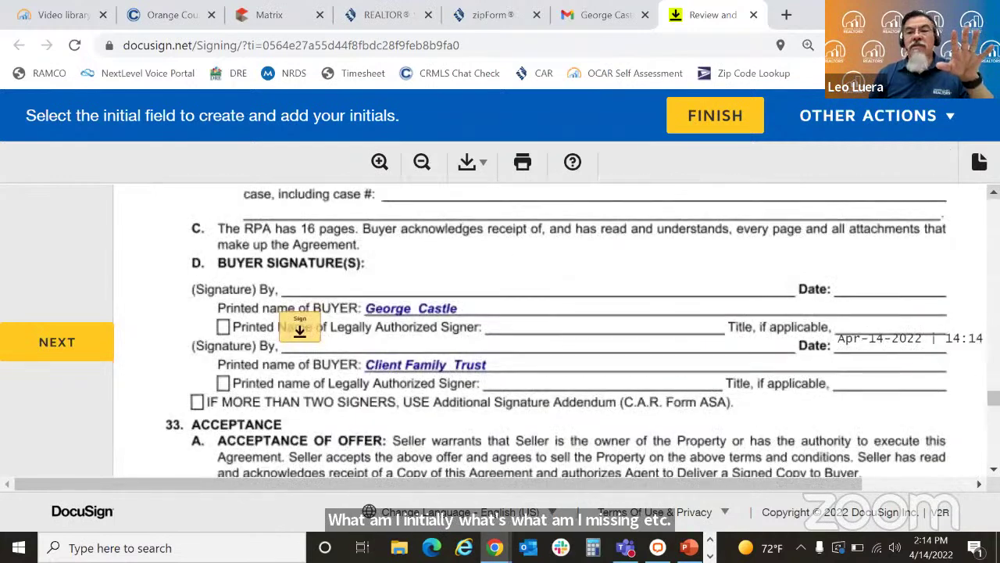
{"action": "scroll", "coordinate": [557, 331], "scroll_direction": "up", "scroll_amount": 7}
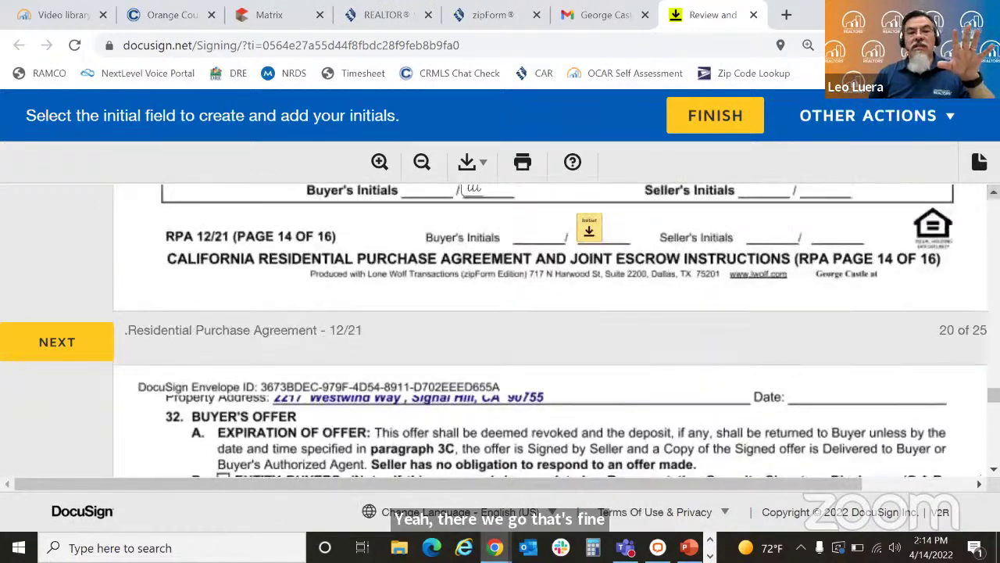
{"action": "left_click", "coordinate": [582, 231]}
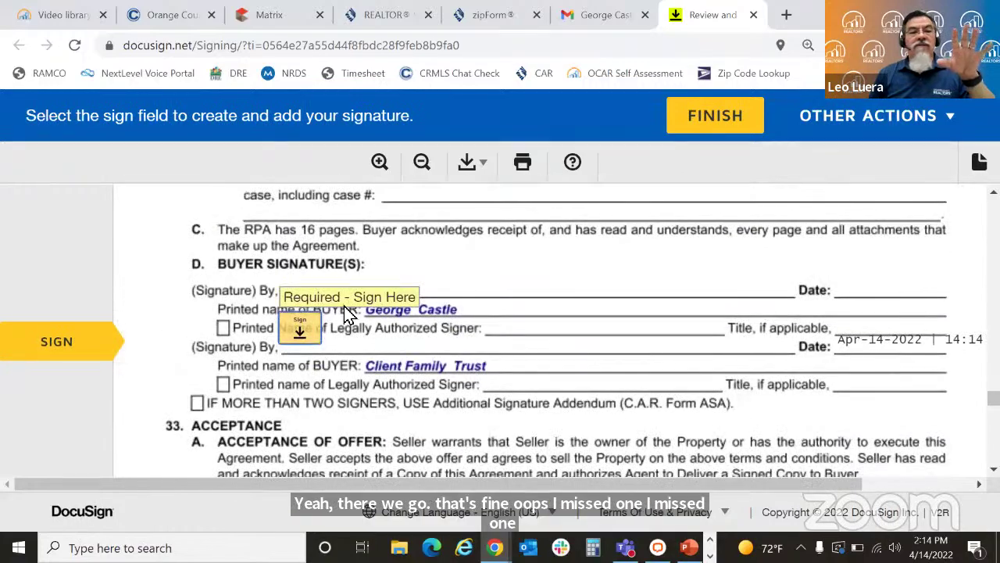
{"action": "left_click", "coordinate": [299, 325]}
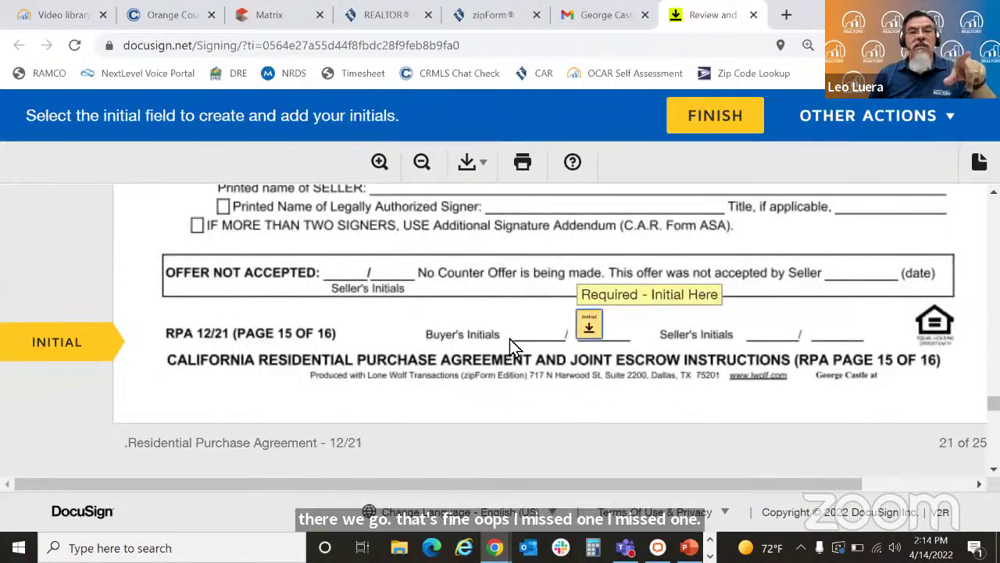
{"action": "left_click", "coordinate": [590, 329]}
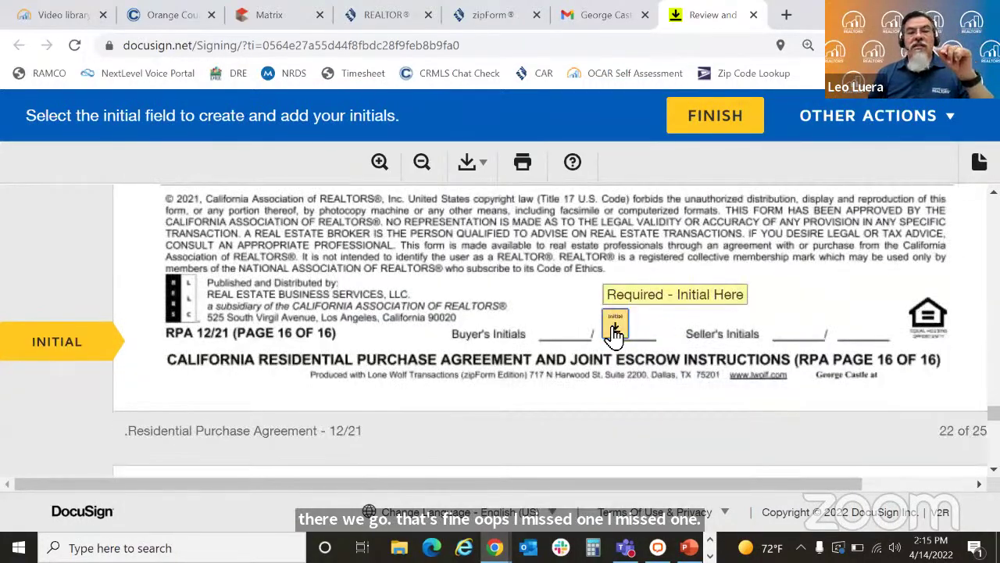
{"action": "left_click", "coordinate": [615, 332]}
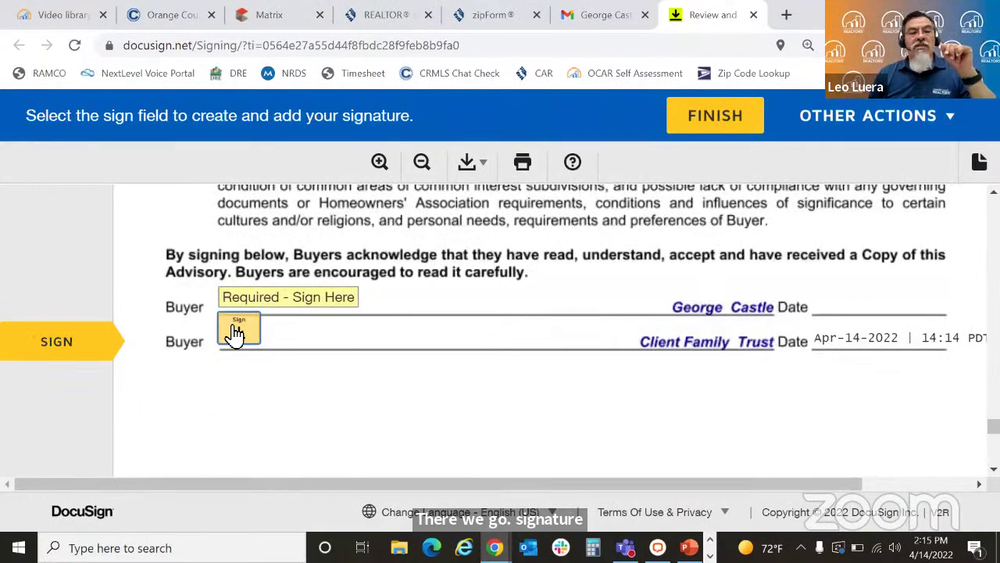
Step: Sign the buyer line, the CCPA advisory, and the listing agreement seller's signature
{"action": "left_click", "coordinate": [234, 333]}
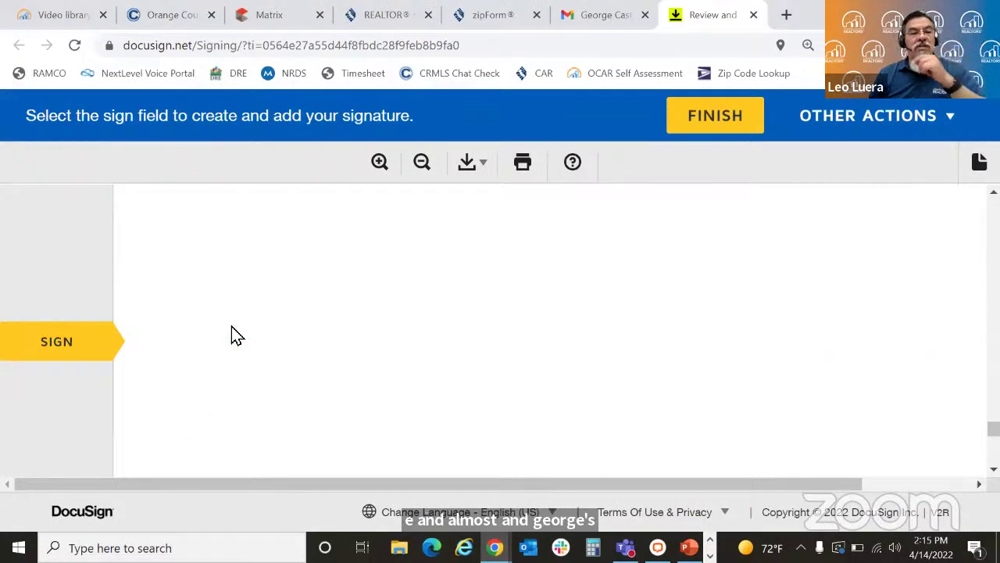
{"action": "left_click", "coordinate": [372, 328]}
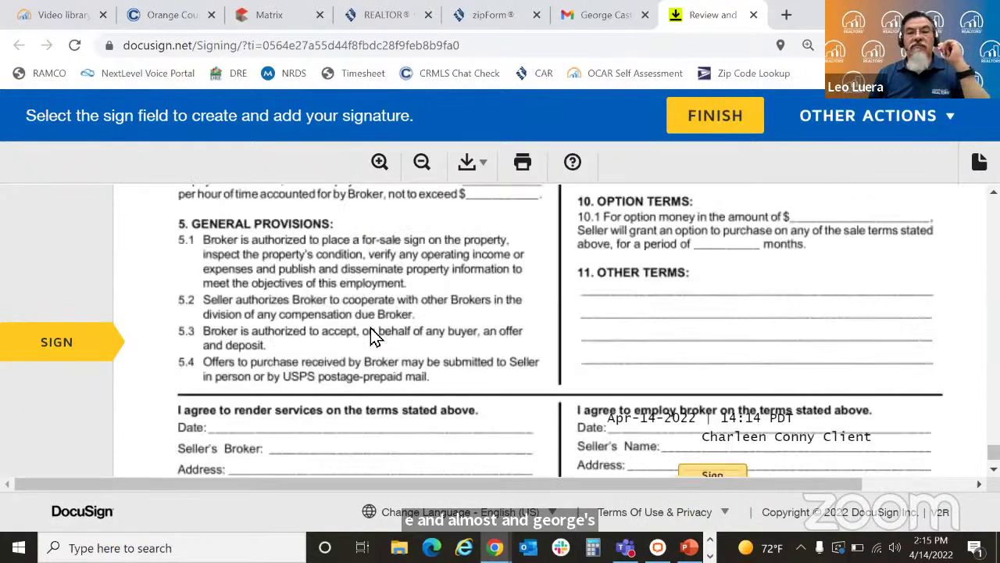
{"action": "left_click", "coordinate": [695, 341]}
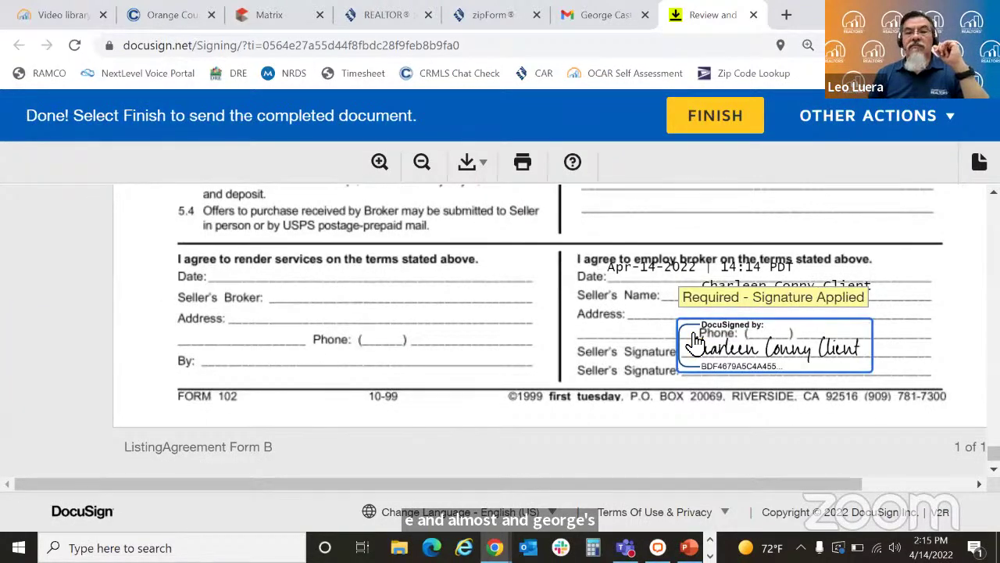
Step: Finish signing, decline the Save a Copy account offer, and close the signing tab
{"action": "left_click", "coordinate": [714, 119]}
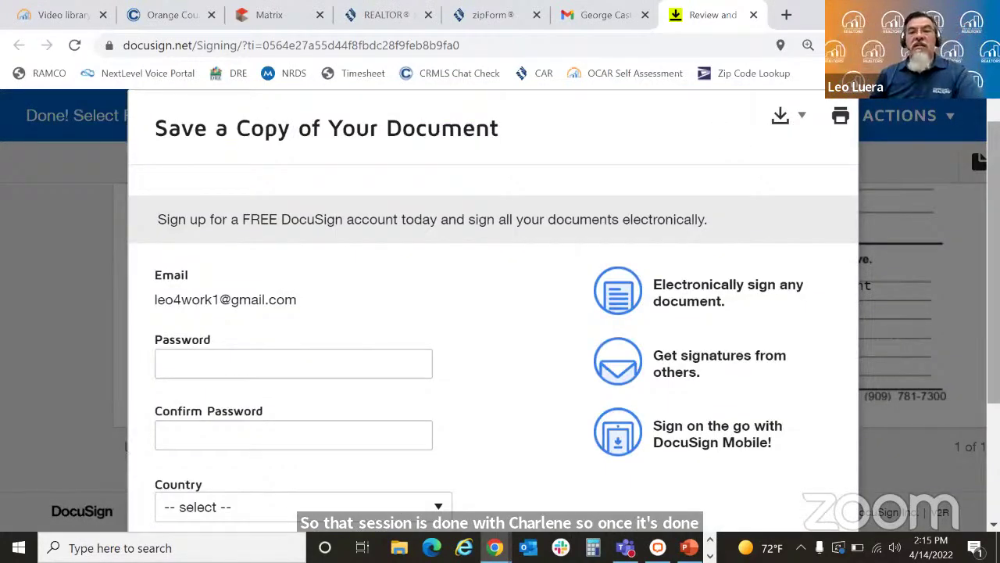
{"action": "scroll", "coordinate": [728, 374], "scroll_direction": "down", "scroll_amount": 3}
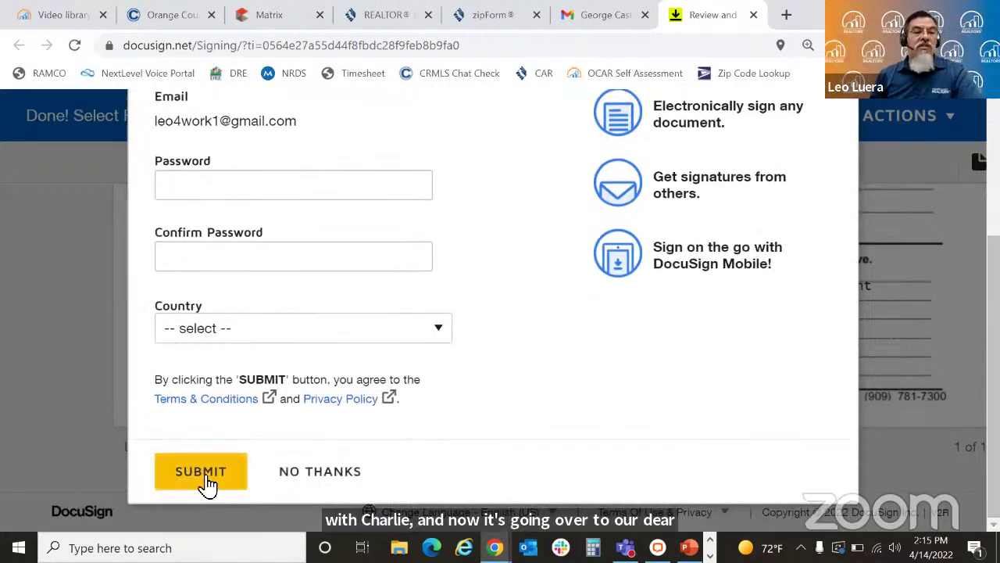
{"action": "left_click", "coordinate": [323, 468]}
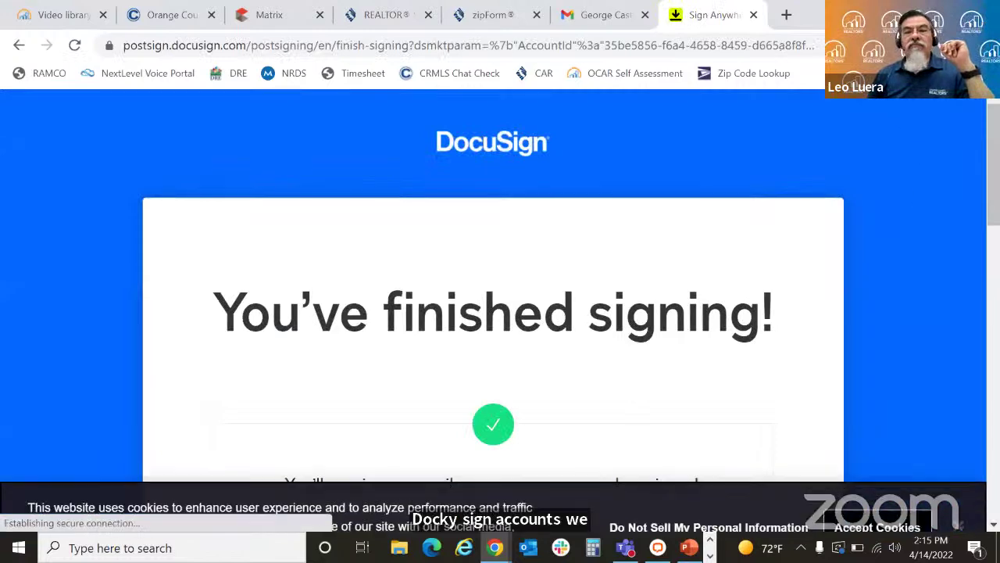
{"action": "left_click", "coordinate": [754, 15]}
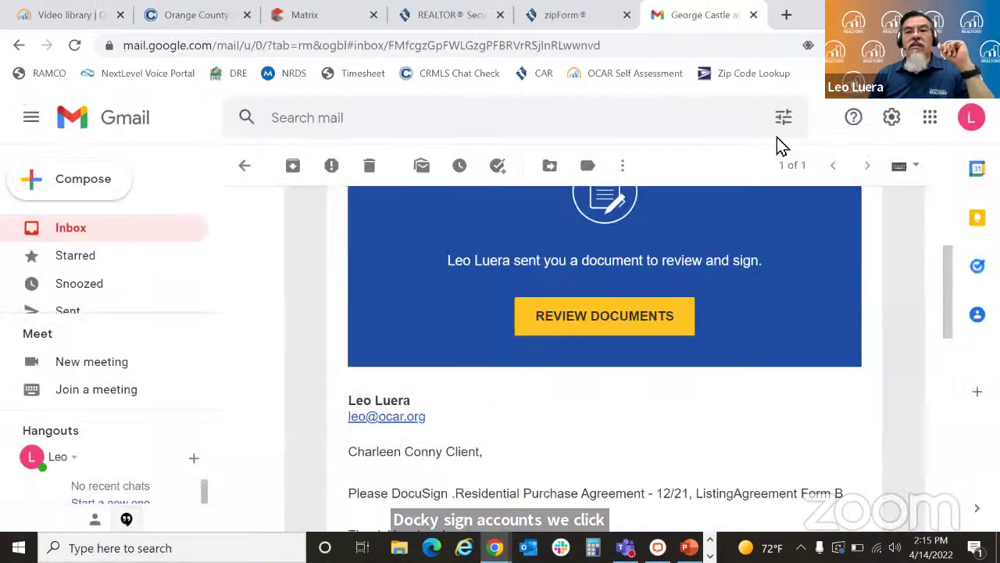
Step: Delete the signed request e-mail, refresh, and open the second signer's DocuSign invitation
{"action": "left_click", "coordinate": [369, 167]}
{"action": "left_click", "coordinate": [301, 172]}
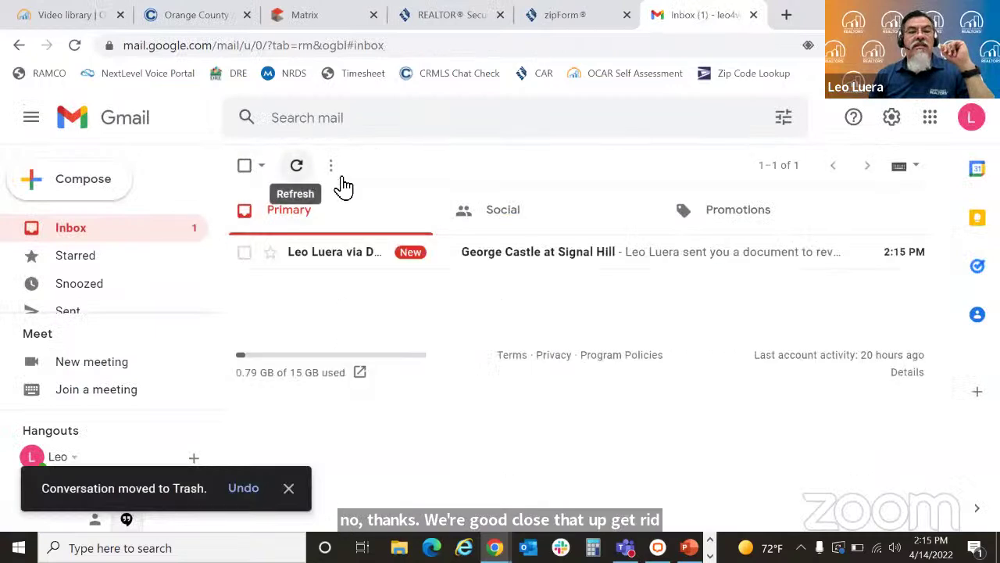
{"action": "left_click", "coordinate": [622, 264]}
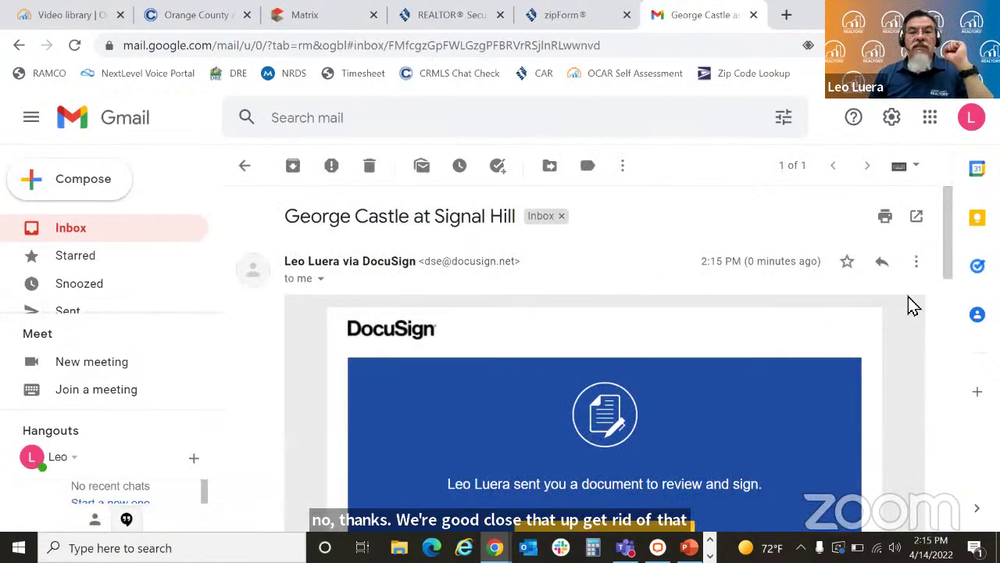
{"action": "left_click_drag", "start_coordinate": [947, 266], "coordinate": [951, 330]}
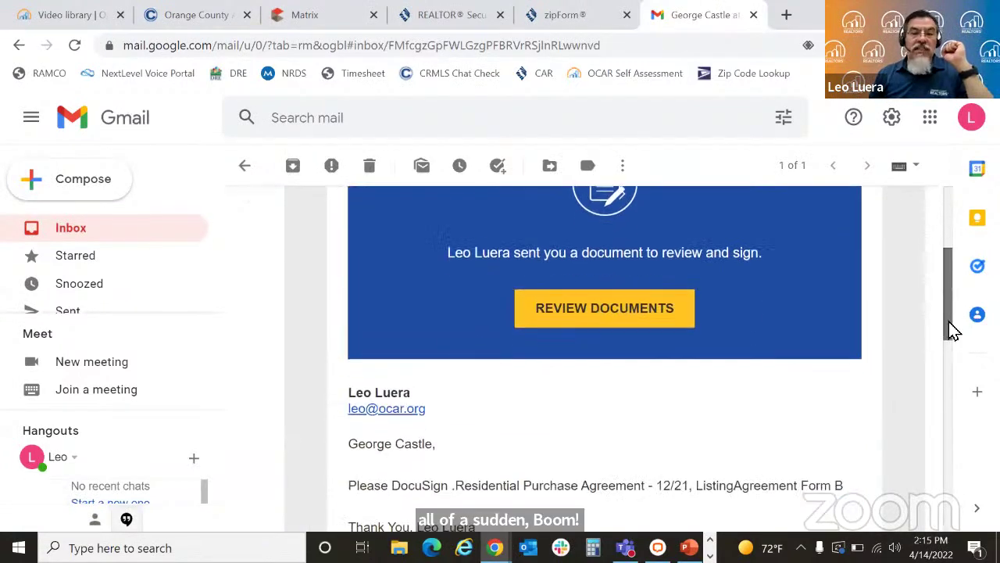
Step: Consent to electronic records, adopt the signature, and sign the dual agency and wire fraud advisories
{"action": "left_click", "coordinate": [608, 300]}
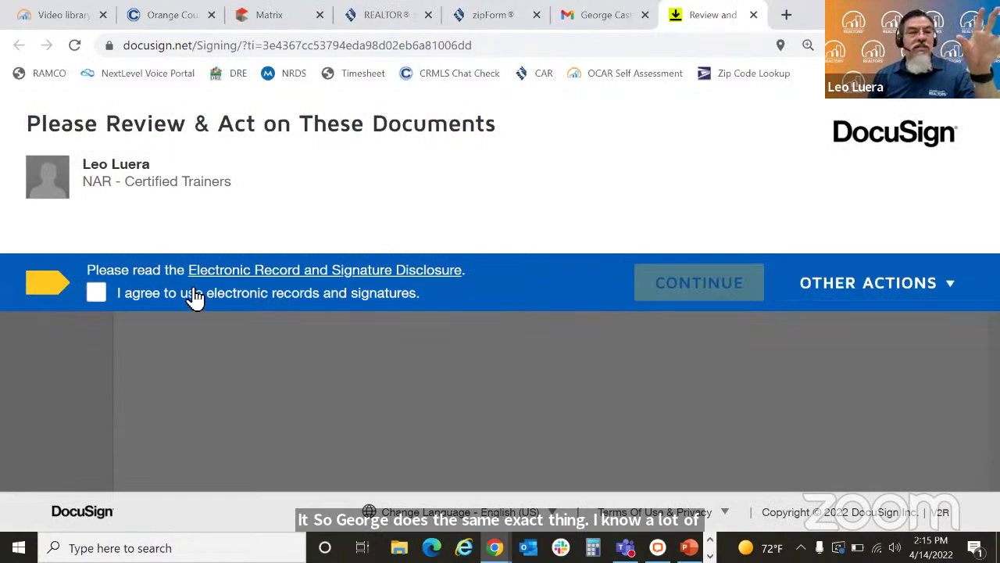
{"action": "left_click", "coordinate": [96, 294]}
{"action": "left_click", "coordinate": [676, 295]}
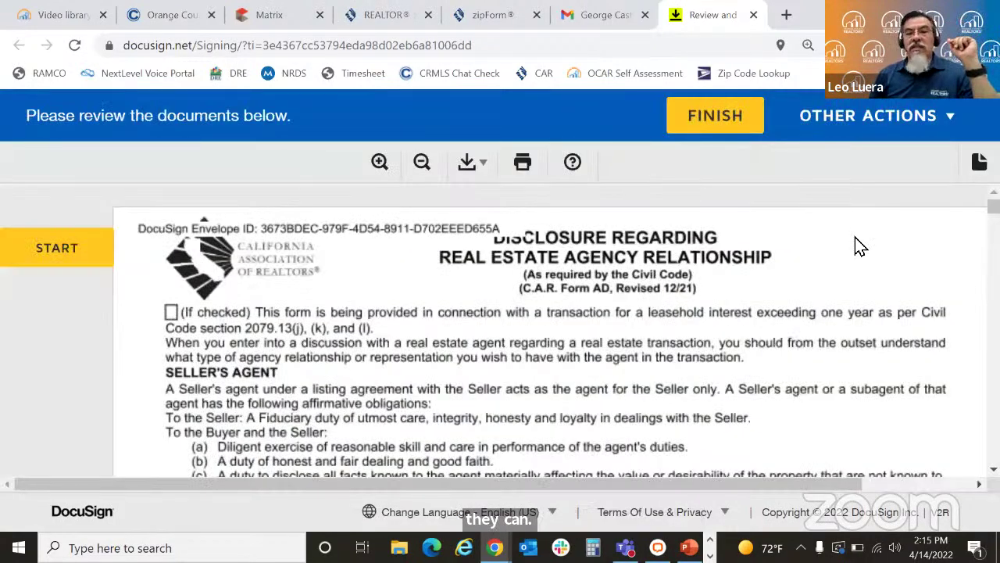
{"action": "left_click", "coordinate": [49, 258]}
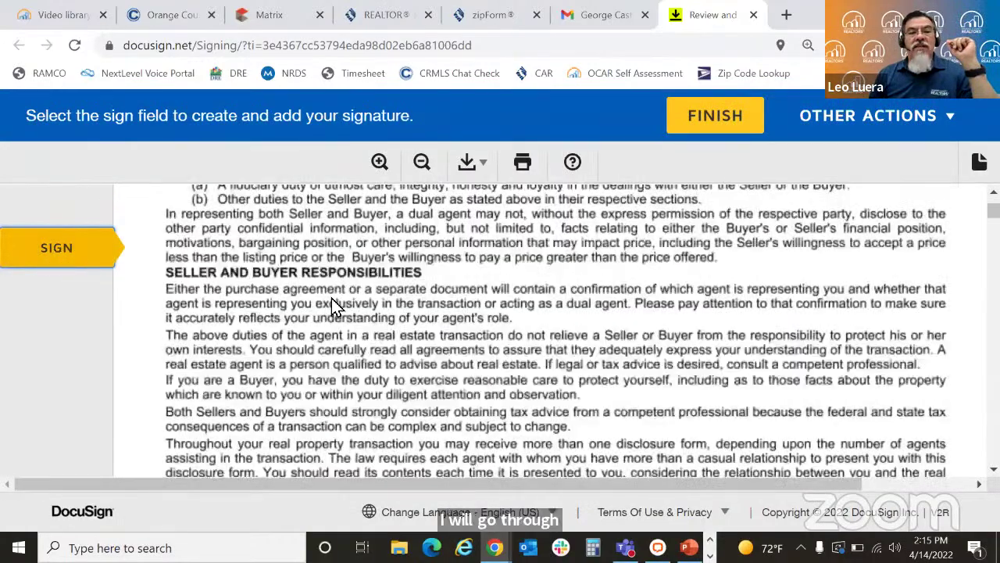
{"action": "left_click", "coordinate": [420, 332]}
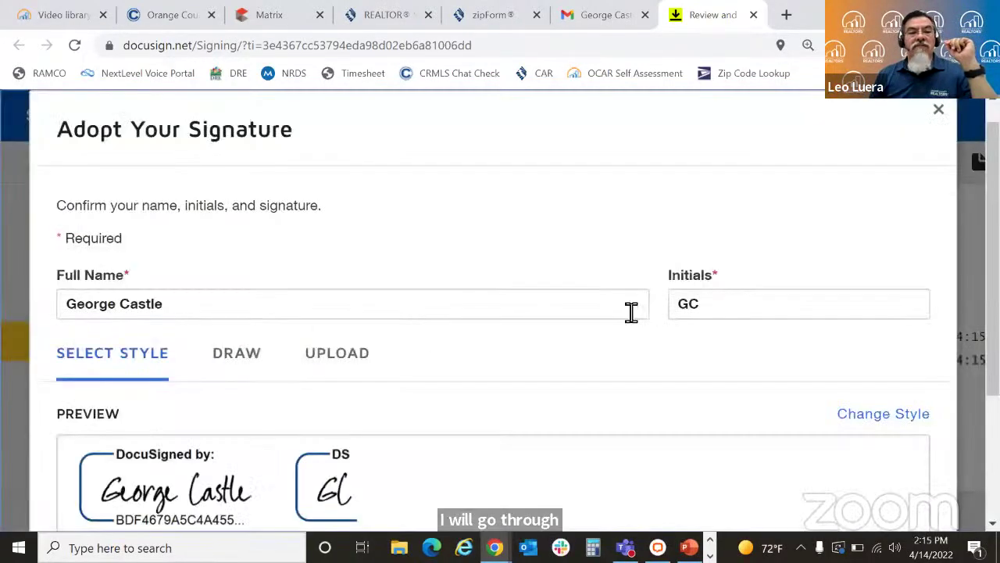
{"action": "scroll", "coordinate": [451, 398], "scroll_direction": "down", "scroll_amount": 3}
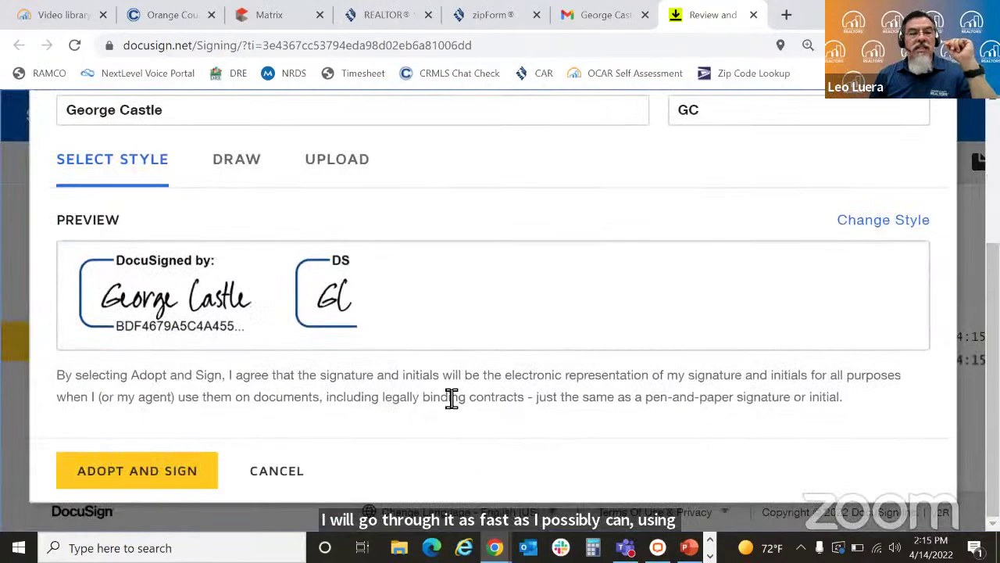
{"action": "left_click", "coordinate": [200, 451]}
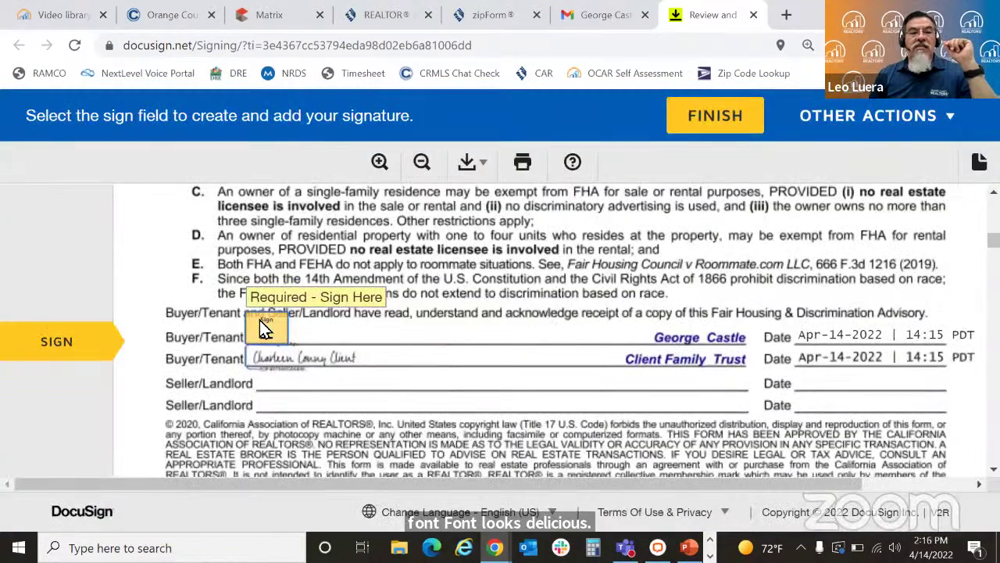
{"action": "left_click", "coordinate": [265, 328]}
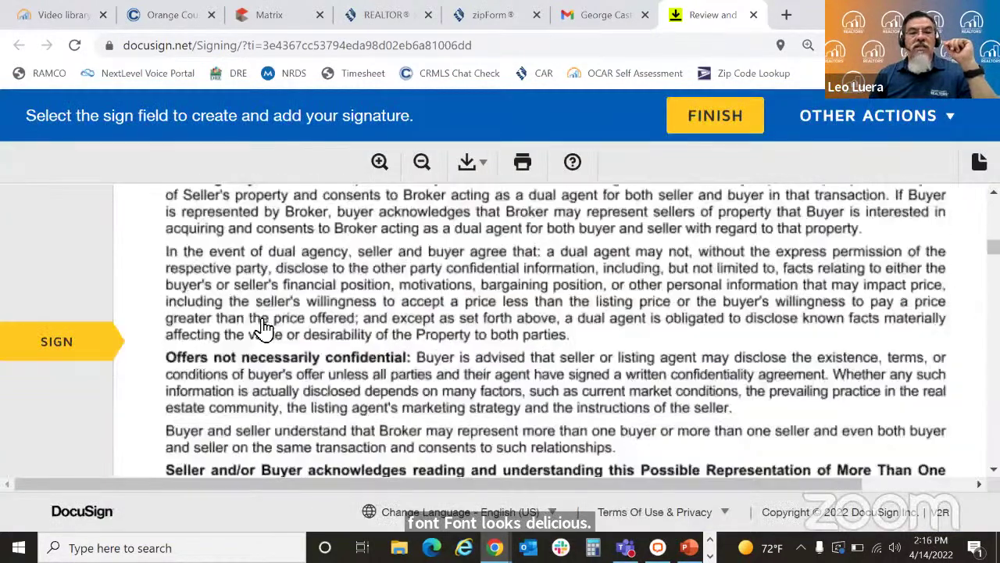
{"action": "left_click", "coordinate": [260, 329]}
{"action": "left_click", "coordinate": [286, 329]}
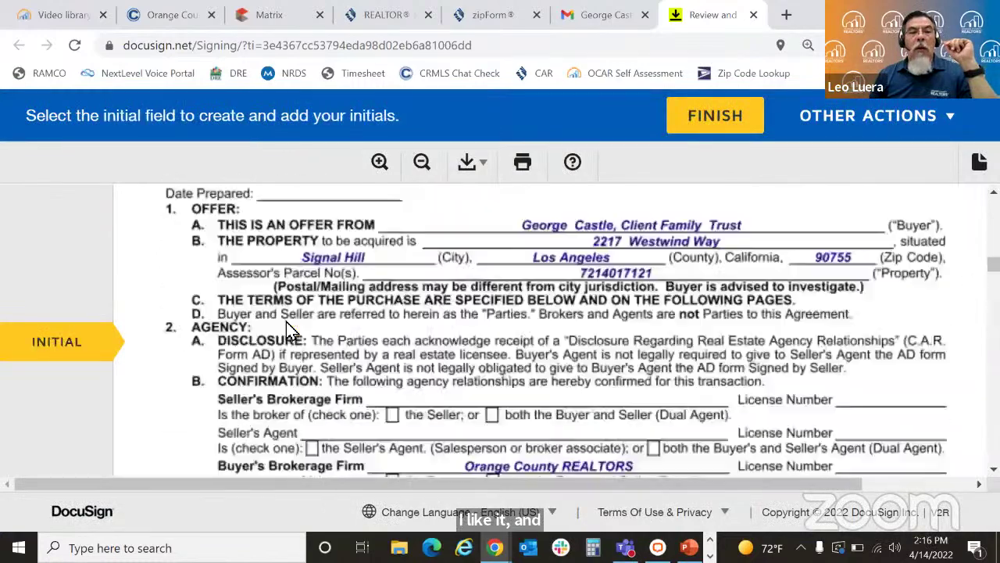
Step: Initial pages 1 through 13 of the purchase agreement
{"action": "left_click", "coordinate": [523, 332]}
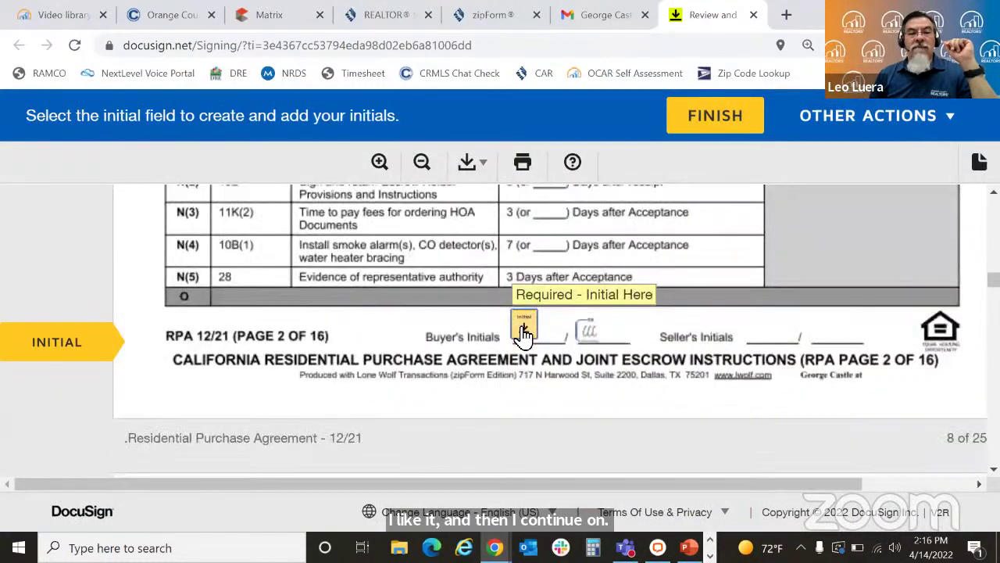
{"action": "left_click", "coordinate": [523, 332]}
{"action": "left_click", "coordinate": [524, 330]}
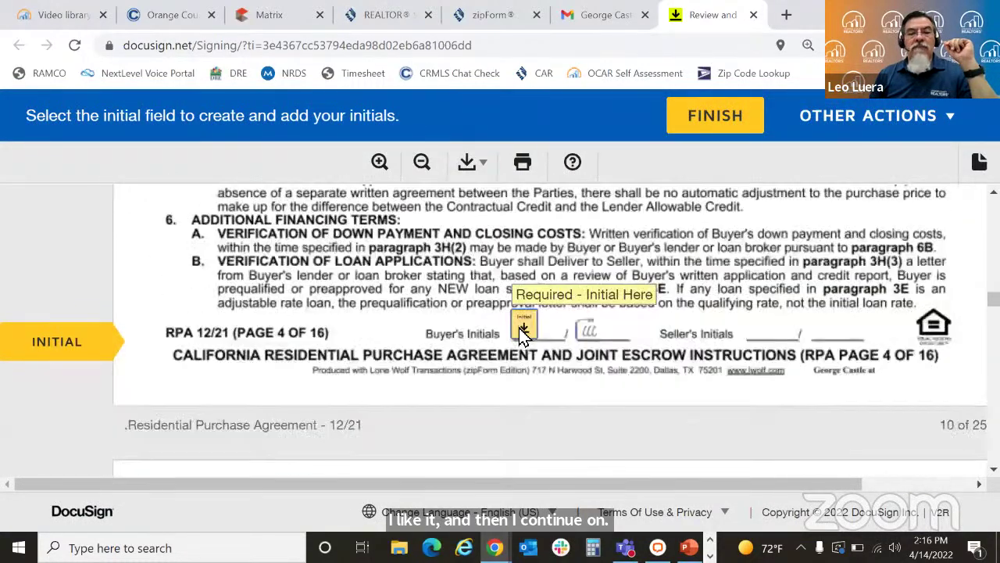
{"action": "left_click", "coordinate": [524, 330]}
{"action": "left_click", "coordinate": [523, 330]}
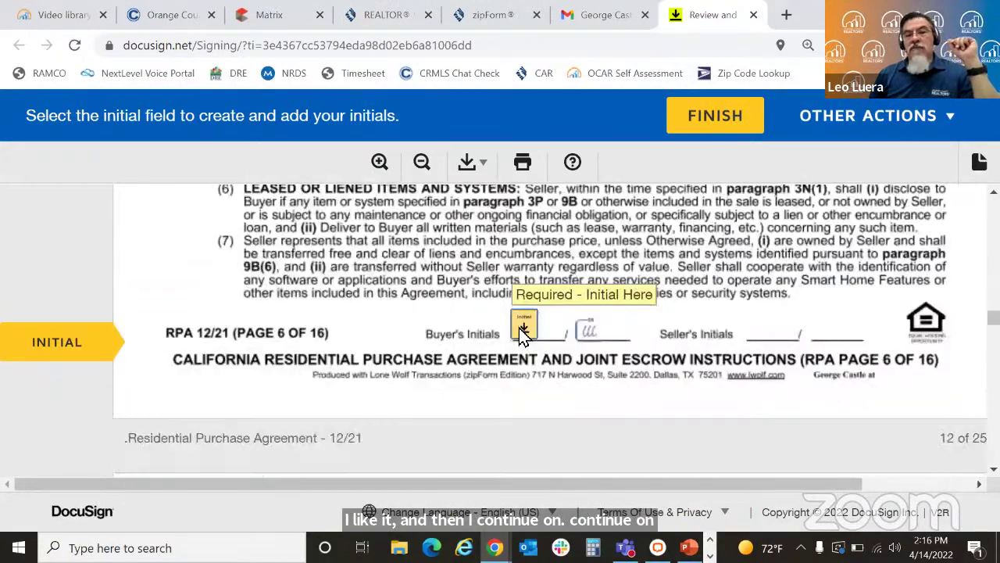
{"action": "left_click", "coordinate": [523, 330]}
{"action": "left_click", "coordinate": [523, 330]}
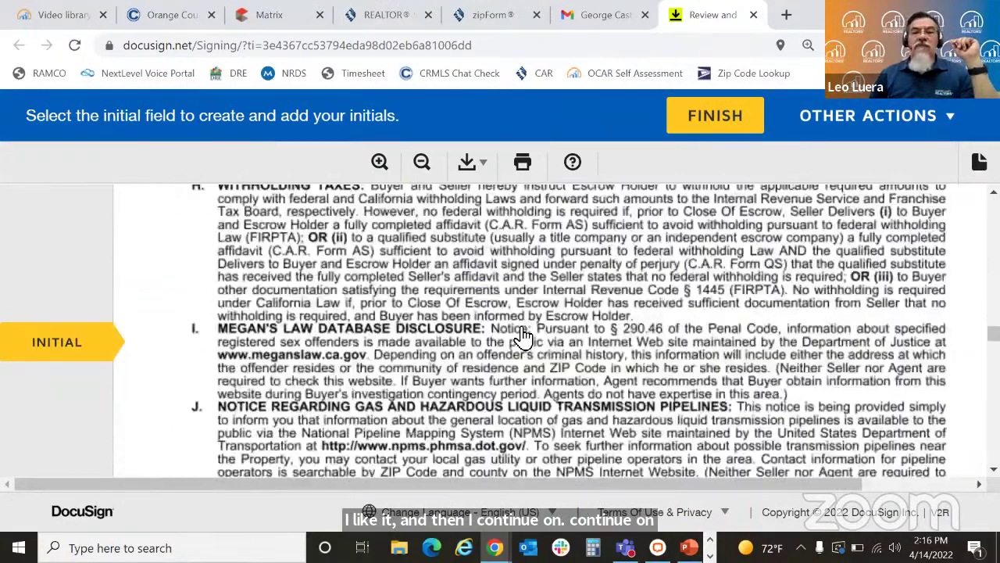
{"action": "left_click", "coordinate": [523, 330]}
{"action": "left_click", "coordinate": [520, 328]}
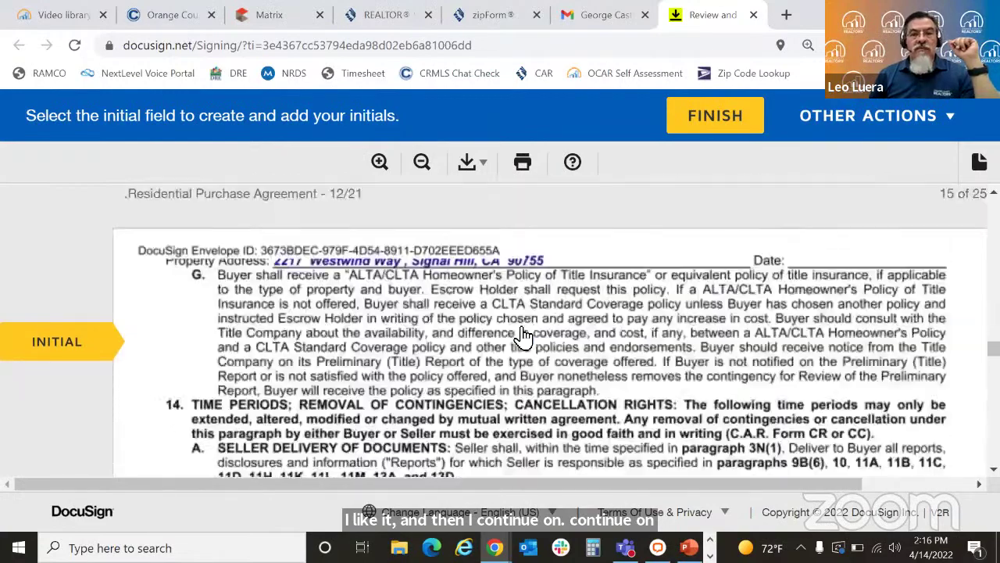
{"action": "left_click", "coordinate": [519, 328]}
{"action": "left_click", "coordinate": [520, 328]}
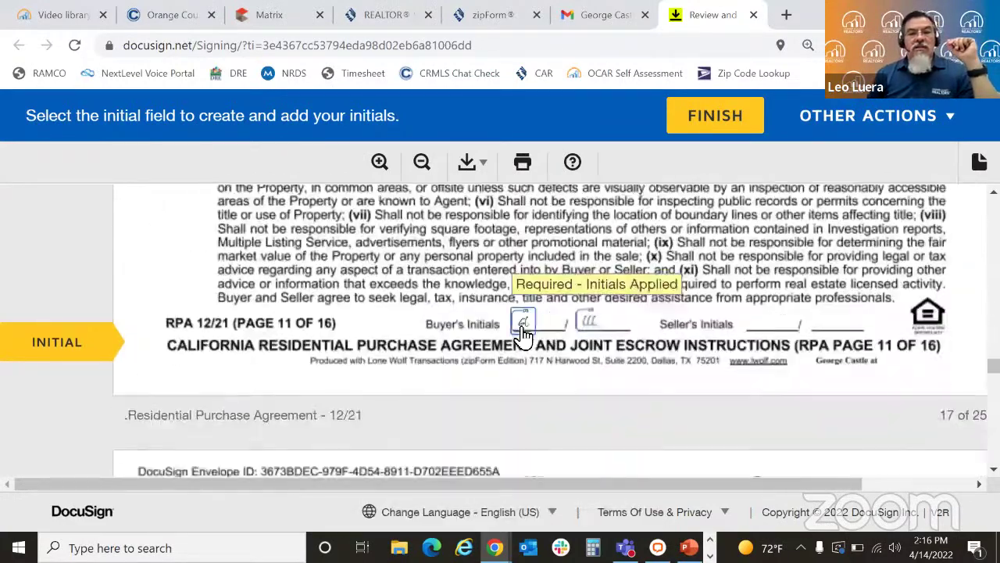
{"action": "left_click", "coordinate": [519, 328]}
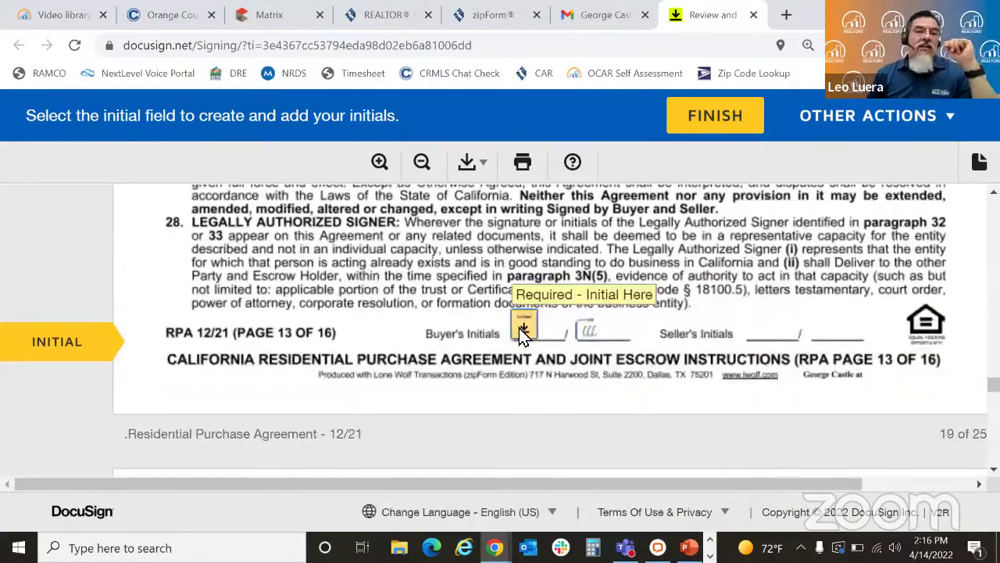
{"action": "left_click", "coordinate": [520, 328]}
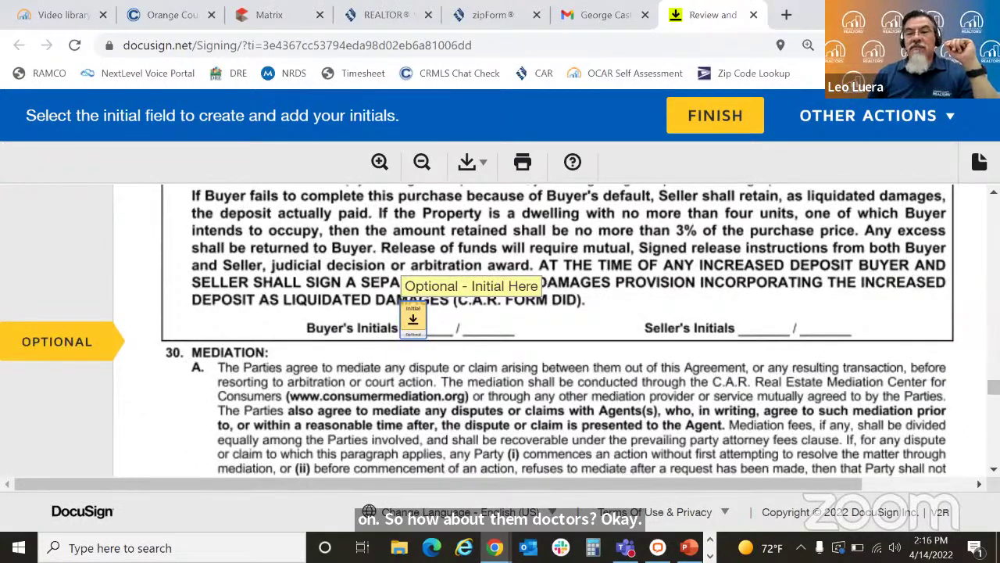
Step: Initial pages 14–16, sign the remaining buyer lines, and place the second seller's signature
{"action": "scroll", "coordinate": [468, 404], "scroll_direction": "down", "scroll_amount": 10}
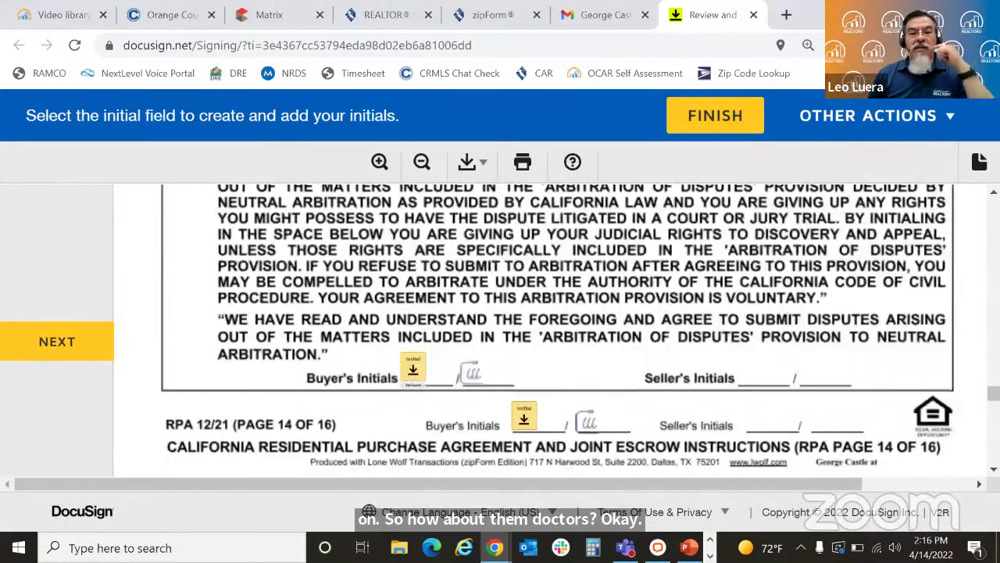
{"action": "left_click", "coordinate": [523, 418]}
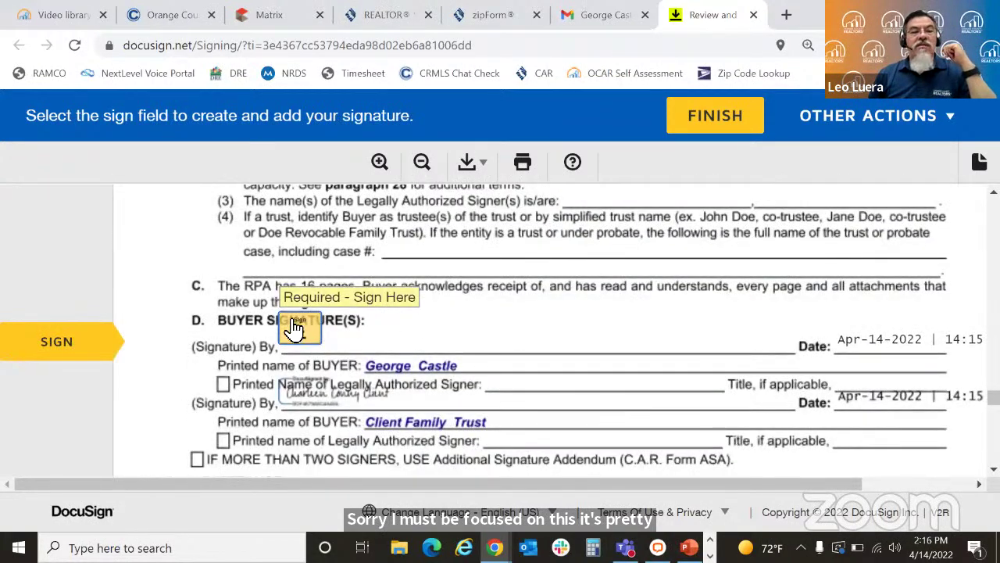
{"action": "left_click", "coordinate": [295, 328]}
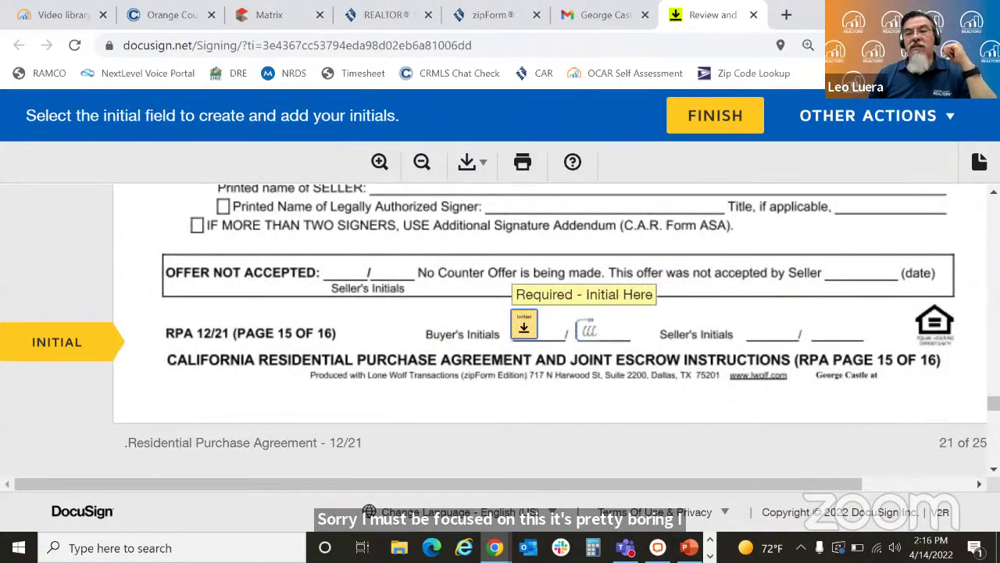
{"action": "left_click", "coordinate": [527, 326]}
{"action": "left_click", "coordinate": [554, 336]}
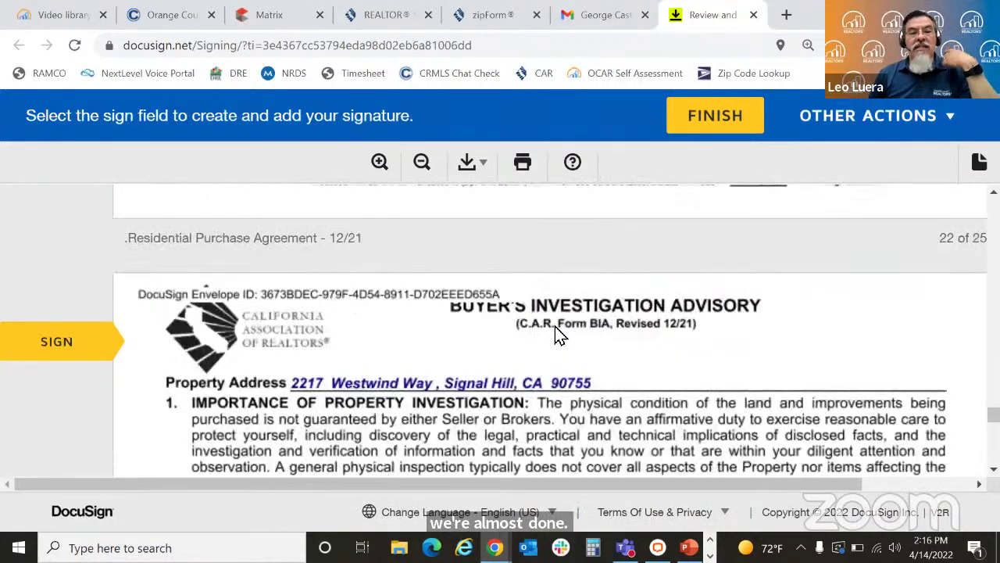
{"action": "left_click", "coordinate": [239, 328]}
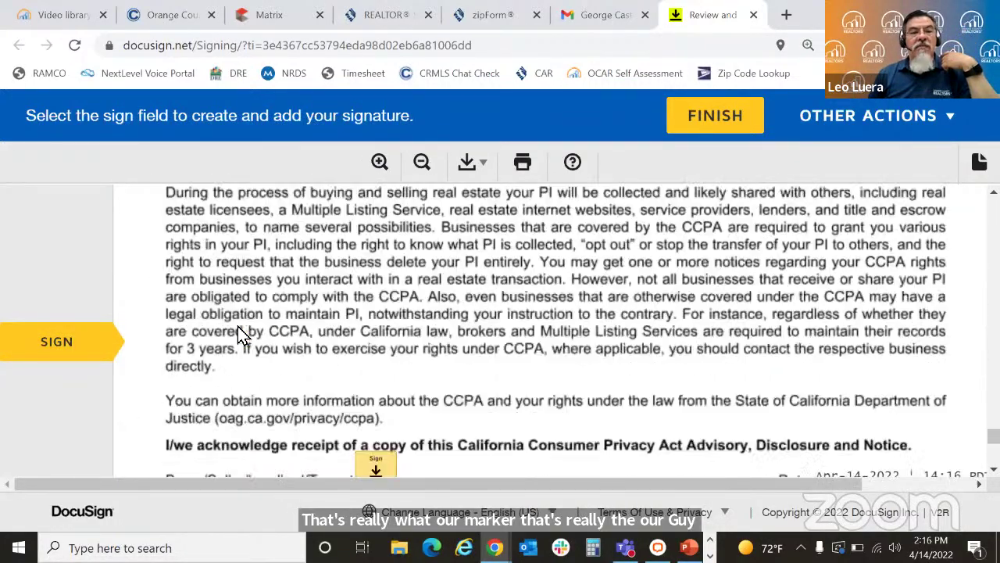
{"action": "left_click", "coordinate": [378, 328]}
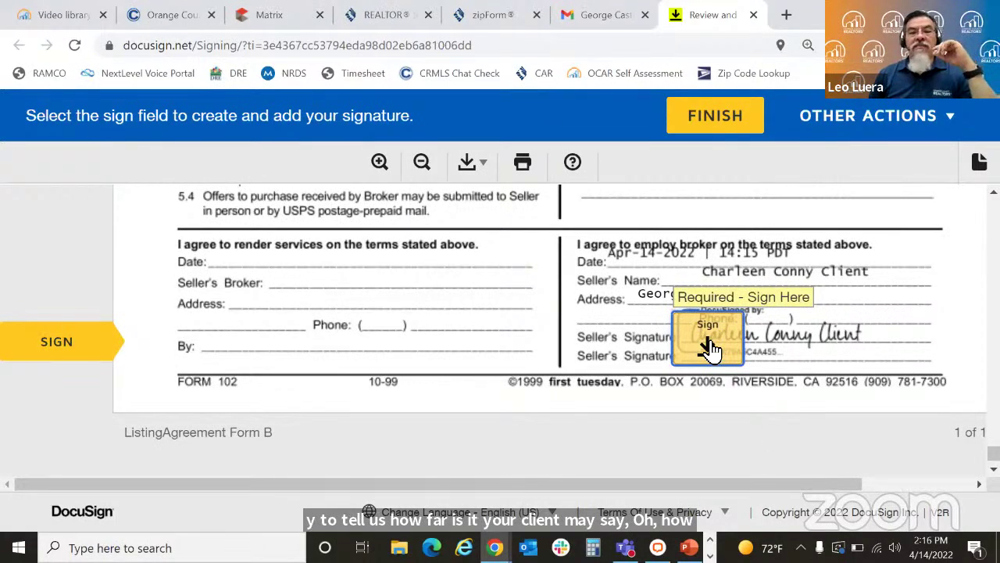
{"action": "left_click", "coordinate": [707, 344]}
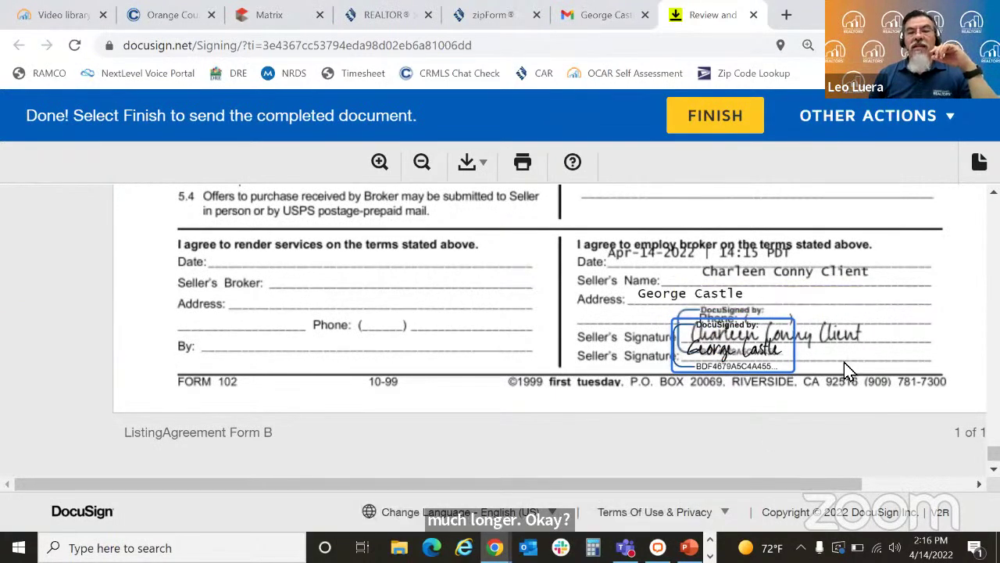
Step: Finish signing, skip the save-a-copy offer, and close the DocuSign tab
{"action": "left_click", "coordinate": [711, 130]}
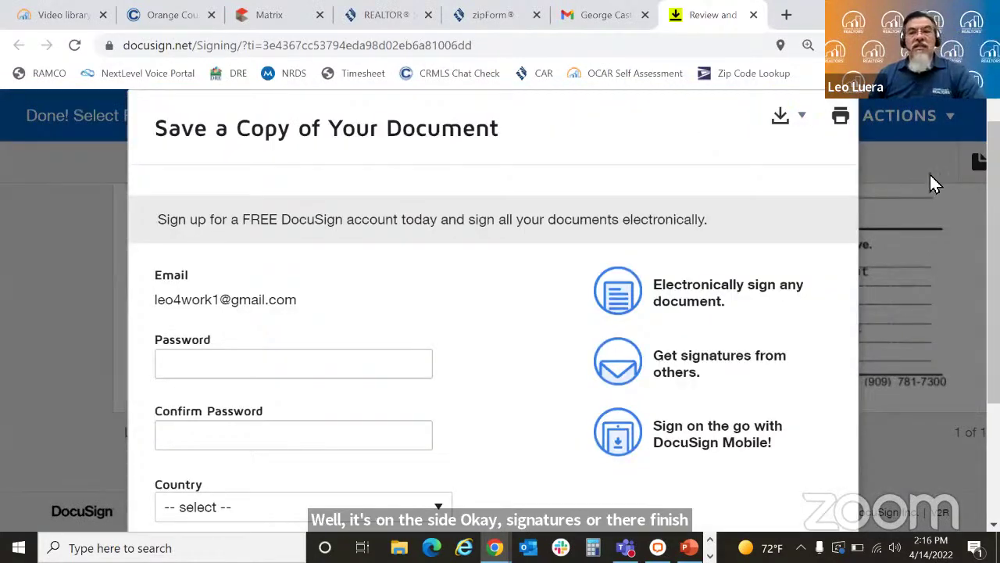
{"action": "scroll", "coordinate": [500, 312], "scroll_direction": "down", "scroll_amount": 3}
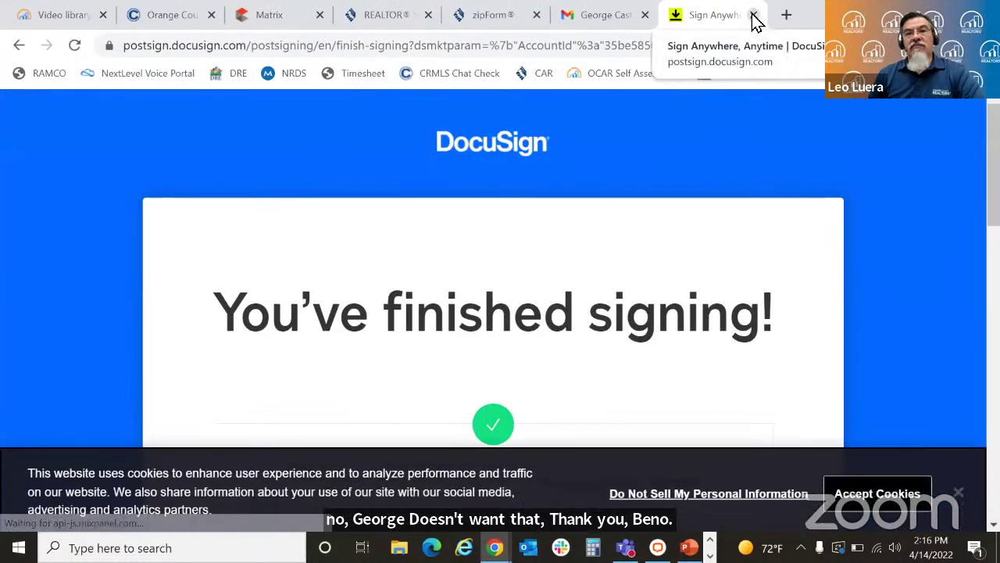
{"action": "left_click", "coordinate": [754, 15]}
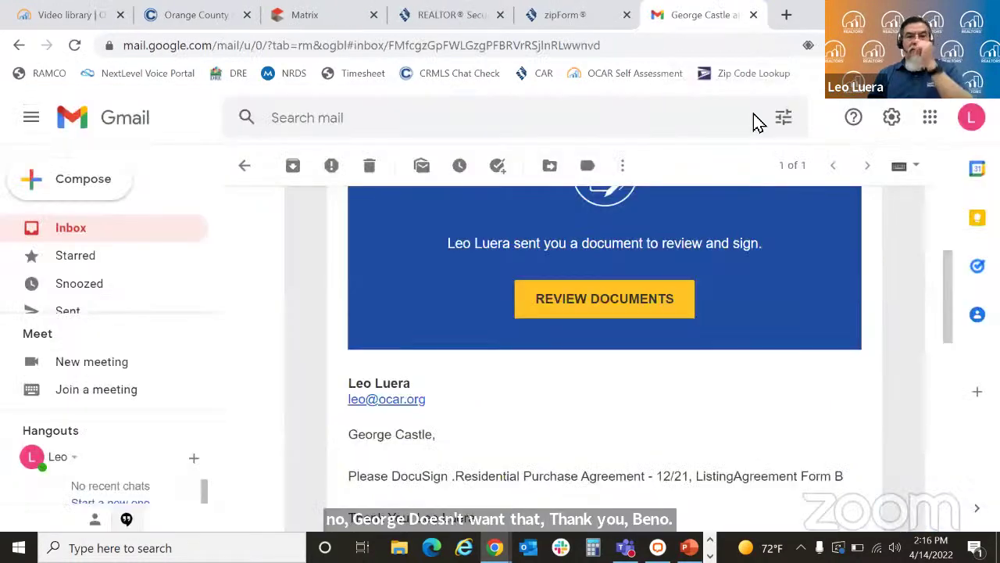
Step: Trash the signing request, then view completed documents from the Signal Hill 'Completed' e-mail
{"action": "left_click", "coordinate": [371, 166]}
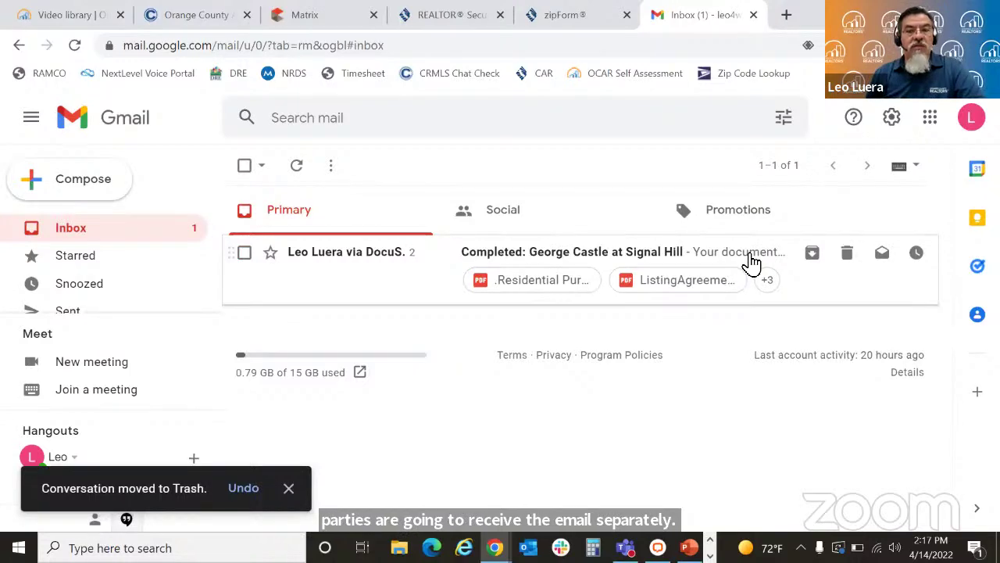
{"action": "left_click", "coordinate": [749, 262]}
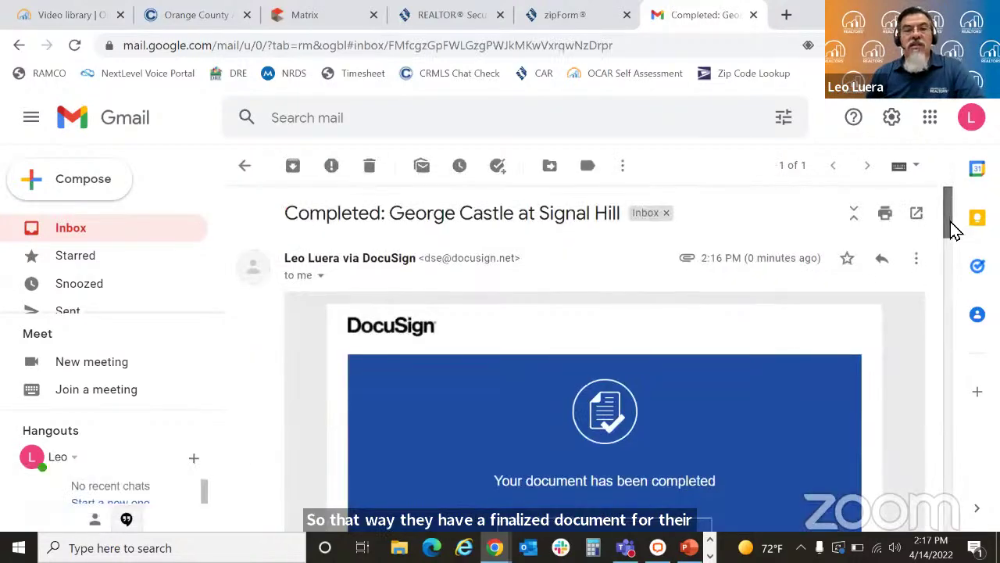
{"action": "left_click_drag", "start_coordinate": [950, 225], "coordinate": [957, 254]}
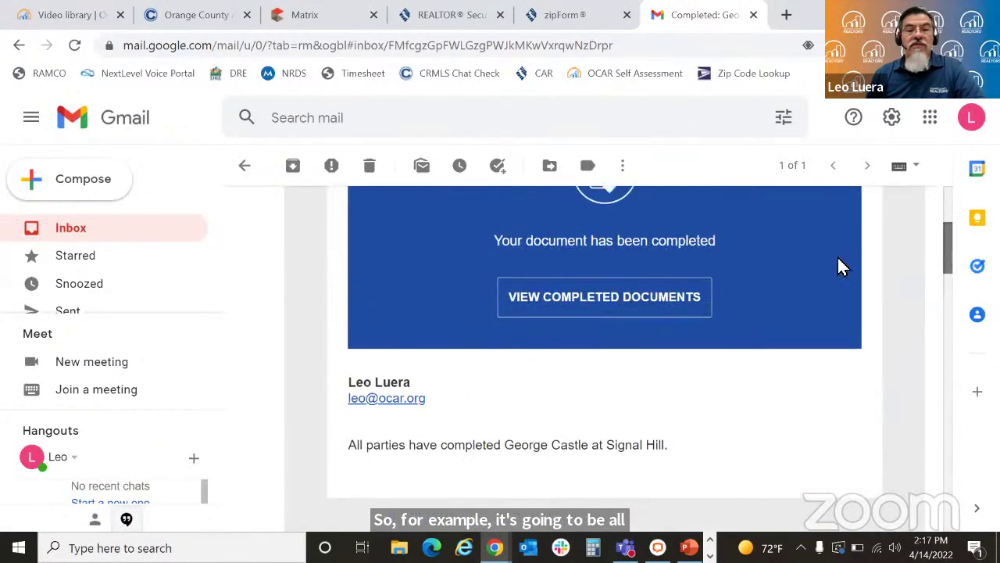
{"action": "left_click", "coordinate": [614, 300]}
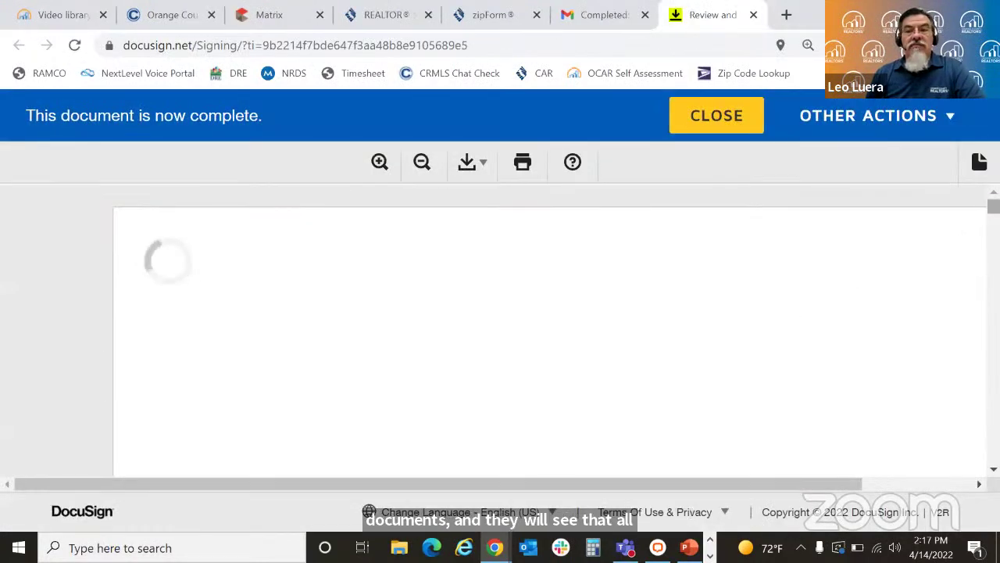
Step: Scroll through the completed packet checking every signature, then close it and the DocuSign tab
{"action": "scroll", "coordinate": [547, 329], "scroll_direction": "down", "scroll_amount": 15}
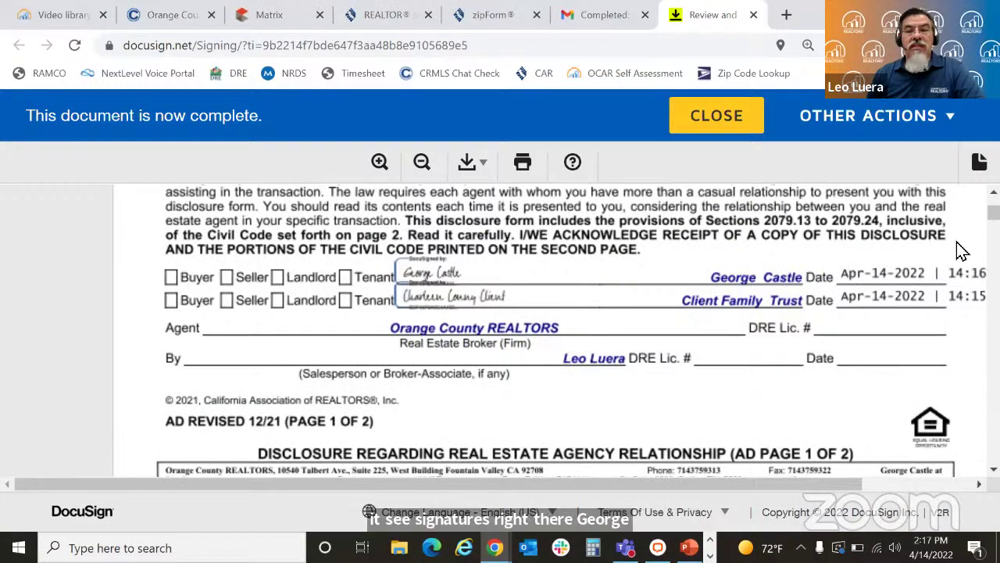
{"action": "scroll", "coordinate": [547, 328], "scroll_direction": "down", "scroll_amount": 15}
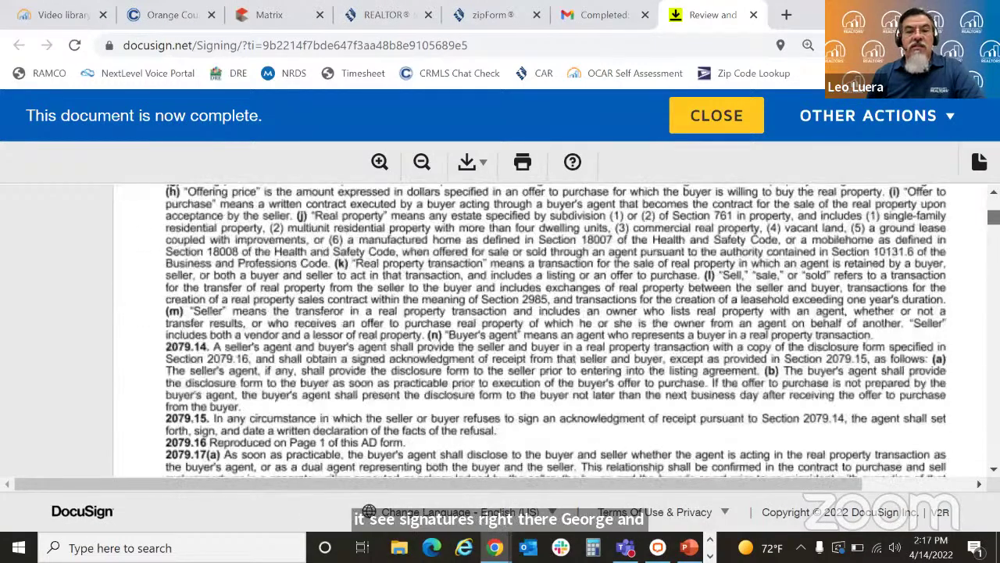
{"action": "scroll", "coordinate": [547, 328], "scroll_direction": "down", "scroll_amount": 15}
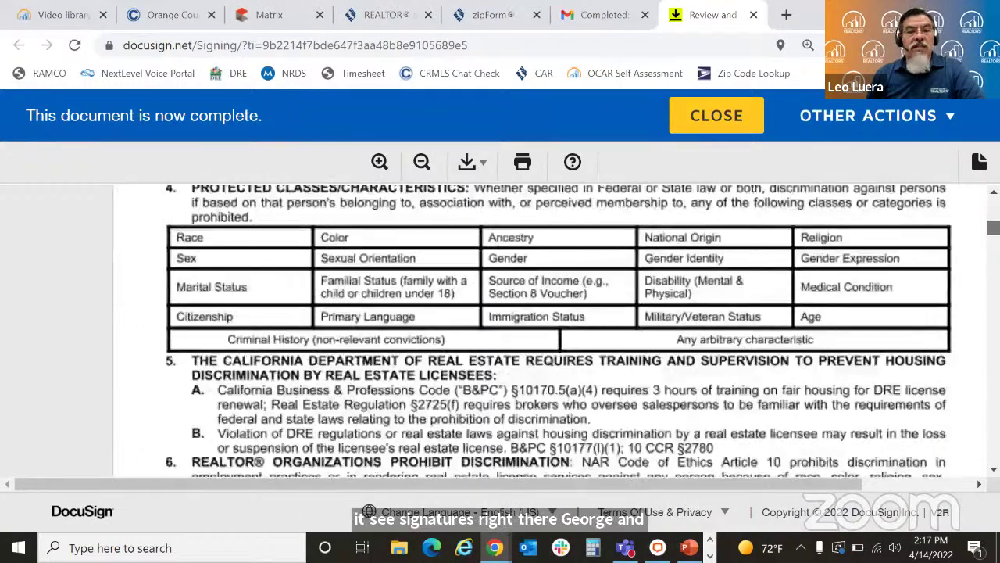
{"action": "scroll", "coordinate": [546, 329], "scroll_direction": "down", "scroll_amount": 15}
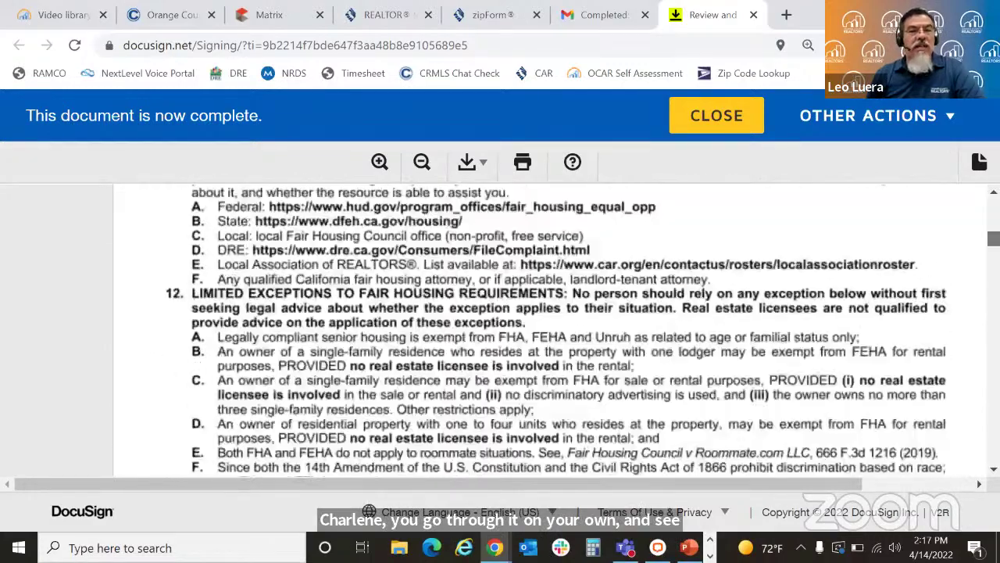
{"action": "scroll", "coordinate": [547, 328], "scroll_direction": "down", "scroll_amount": 20}
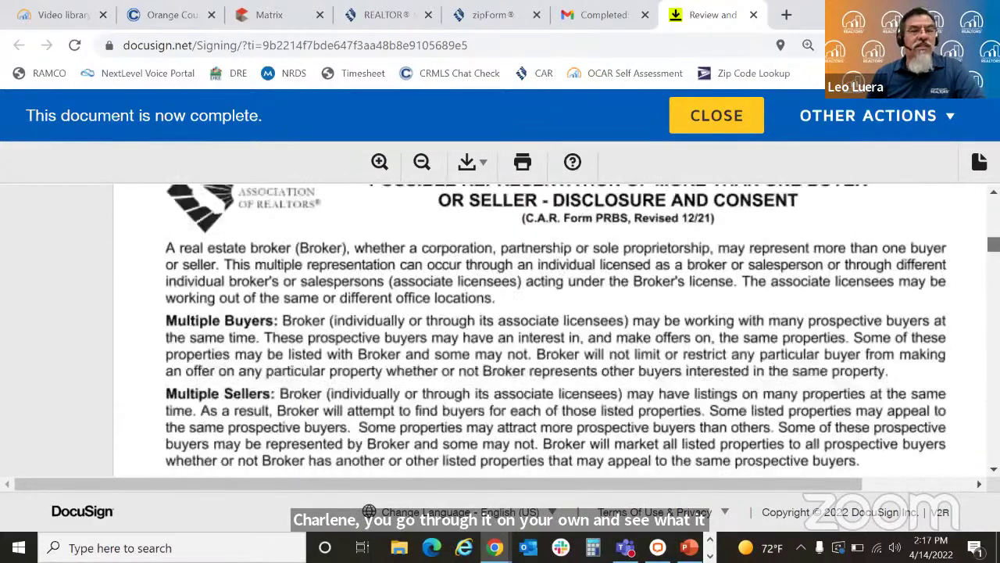
{"action": "scroll", "coordinate": [547, 329], "scroll_direction": "down", "scroll_amount": 20}
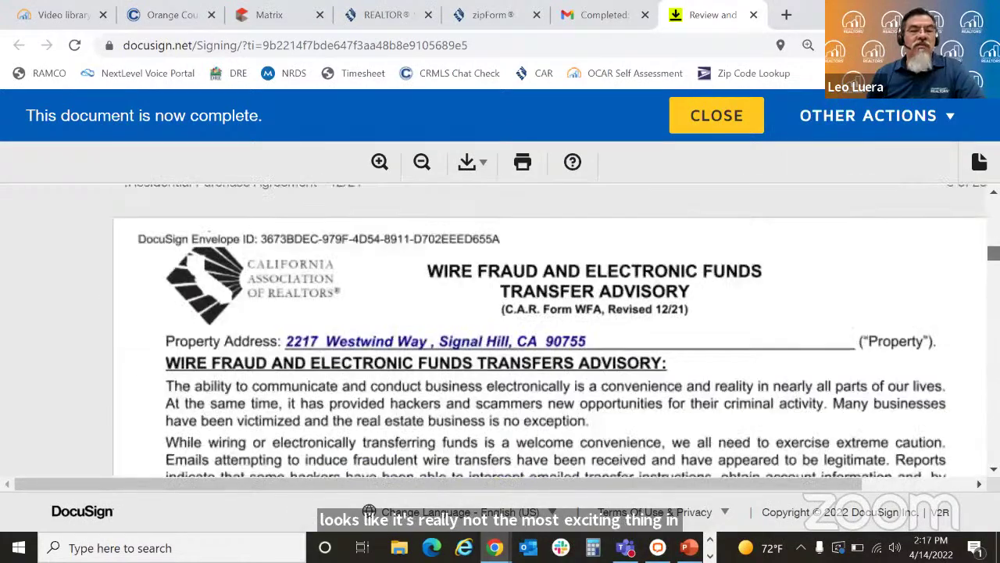
{"action": "scroll", "coordinate": [547, 328], "scroll_direction": "down", "scroll_amount": 10}
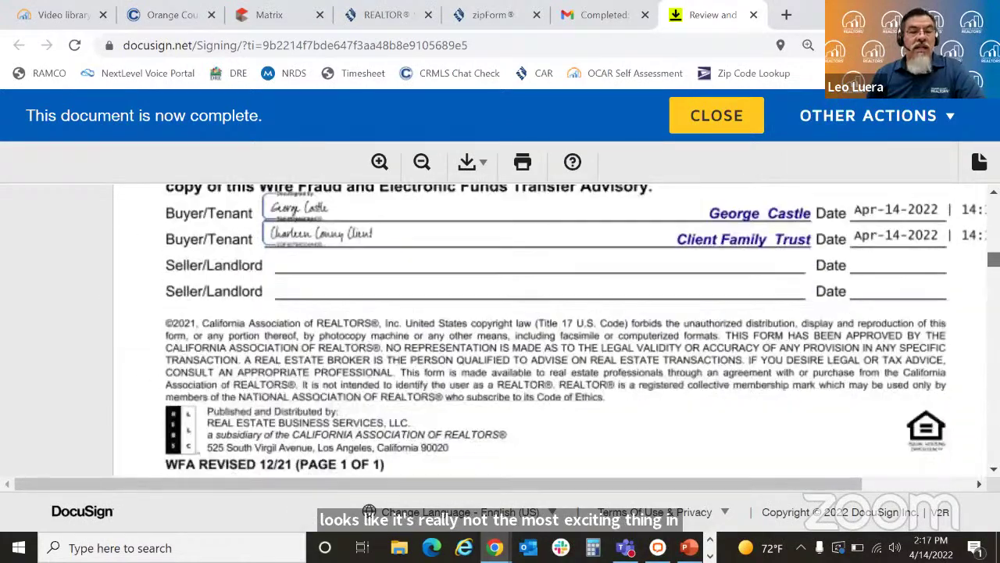
{"action": "scroll", "coordinate": [547, 328], "scroll_direction": "down", "scroll_amount": 20}
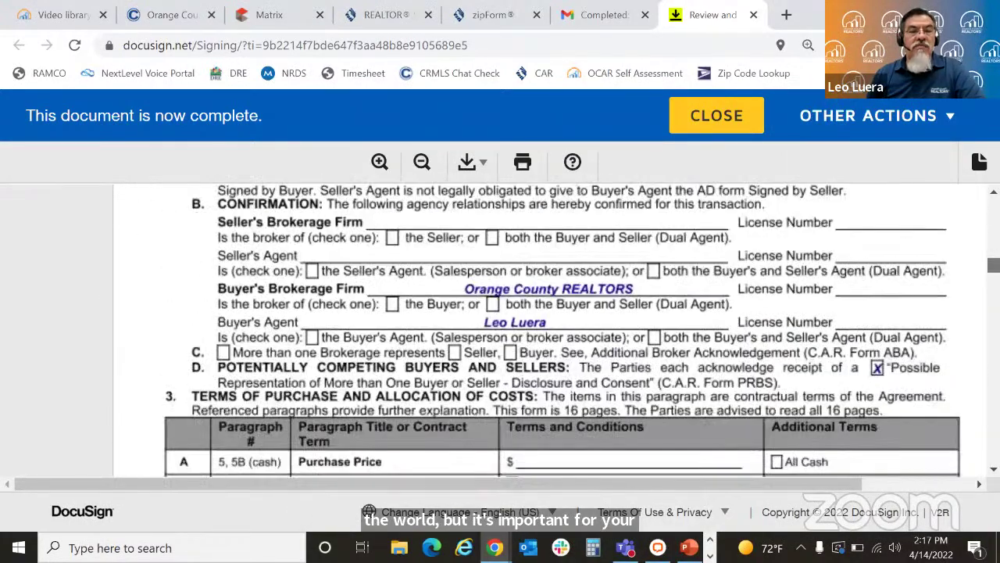
{"action": "scroll", "coordinate": [547, 328], "scroll_direction": "down", "scroll_amount": 20}
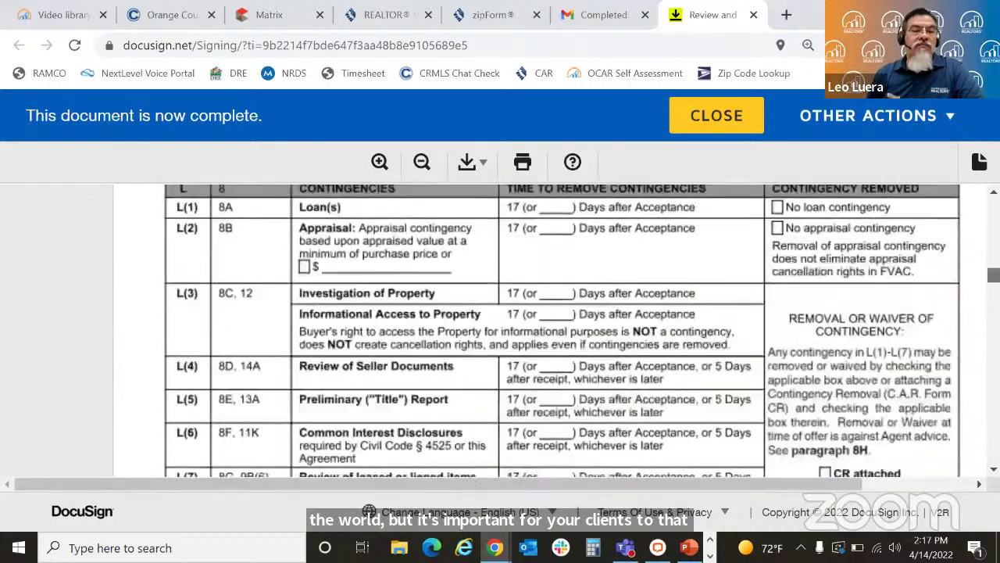
{"action": "scroll", "coordinate": [547, 328], "scroll_direction": "down", "scroll_amount": 2}
{"action": "scroll", "coordinate": [547, 329], "scroll_direction": "up", "scroll_amount": 10}
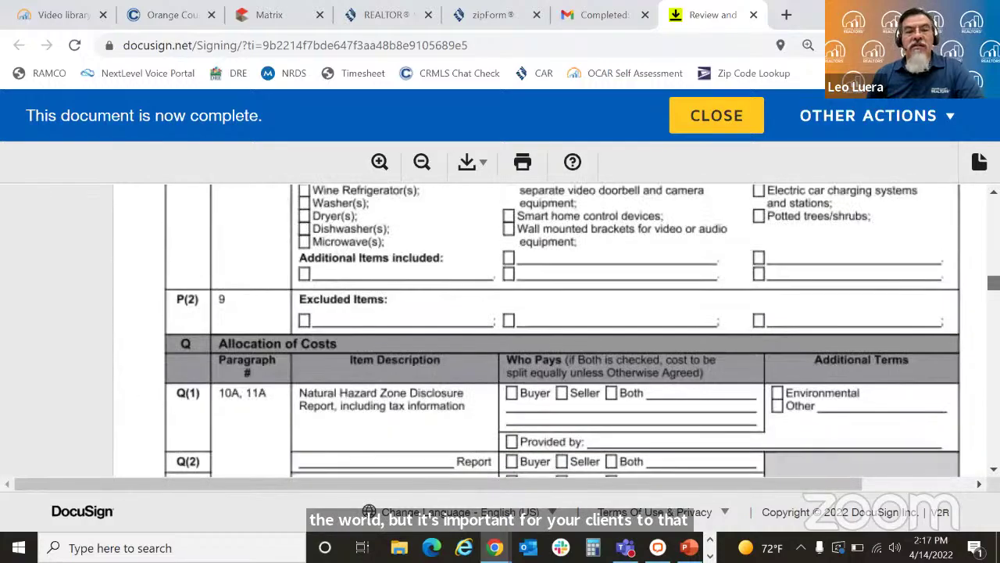
{"action": "scroll", "coordinate": [547, 328], "scroll_direction": "down", "scroll_amount": 20}
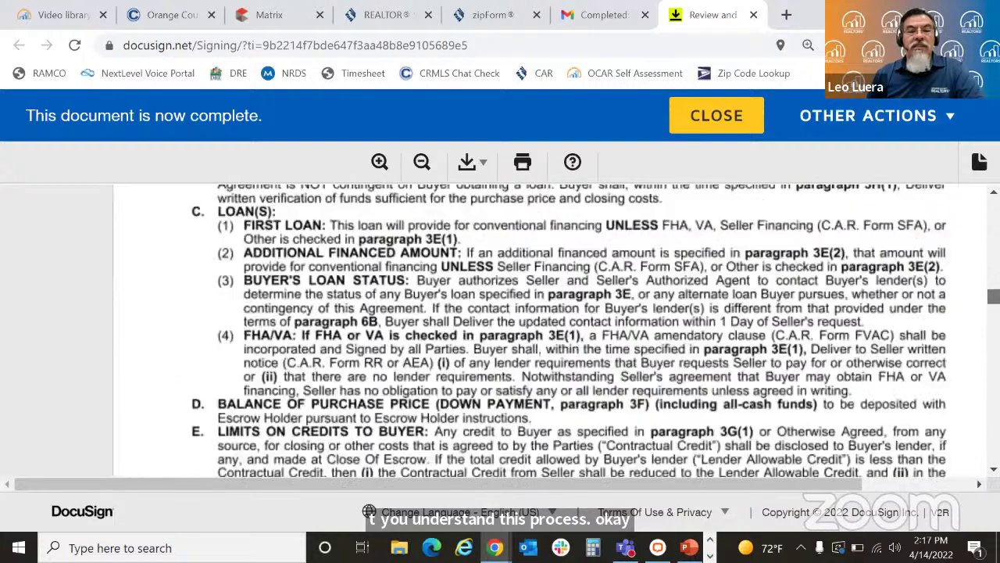
{"action": "scroll", "coordinate": [857, 337], "scroll_direction": "down", "scroll_amount": 20}
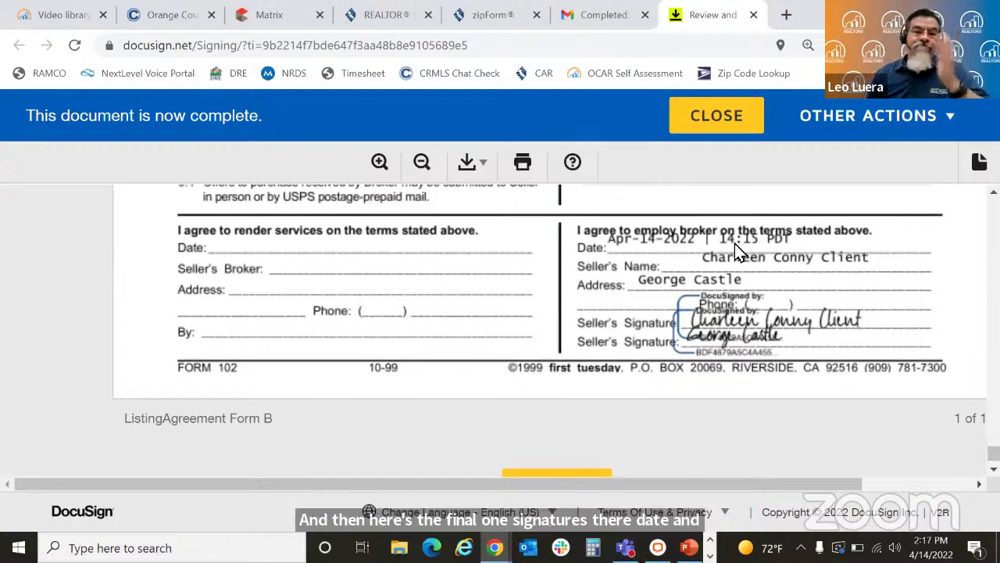
{"action": "left_click", "coordinate": [728, 123]}
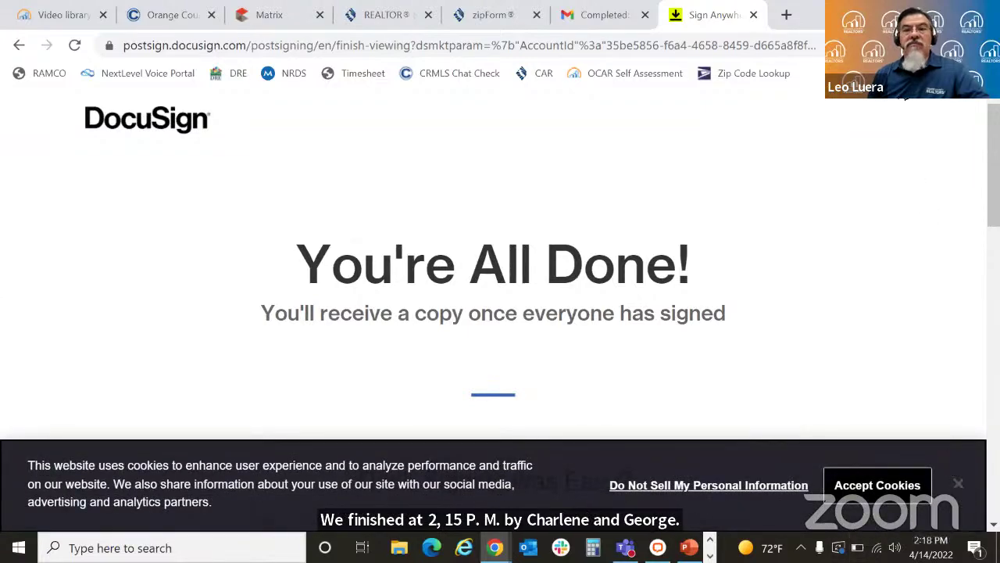
{"action": "left_click", "coordinate": [753, 15]}
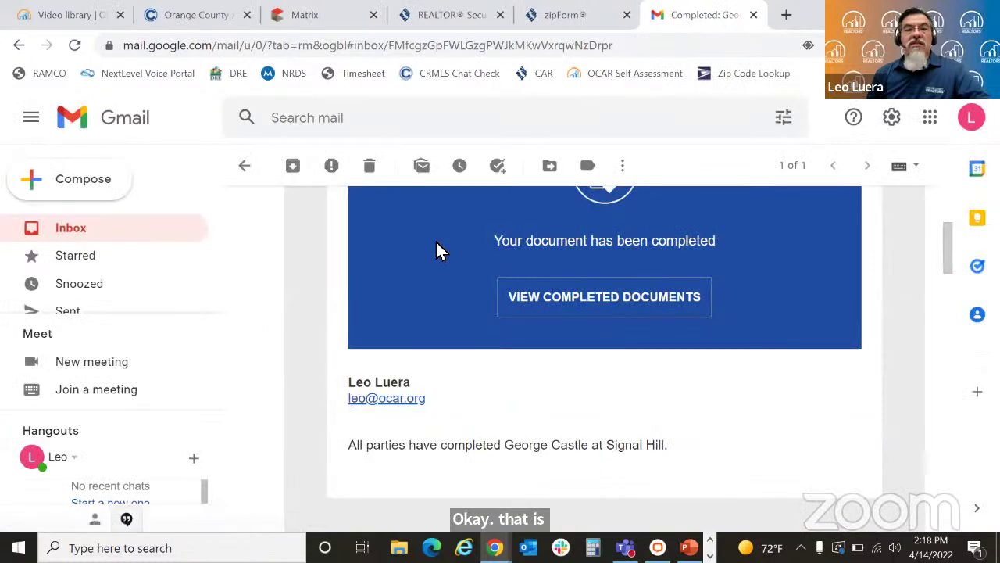
Step: Trash the completion e-mail to empty the inbox and bring zipForm Plus forward
{"action": "left_click", "coordinate": [369, 165]}
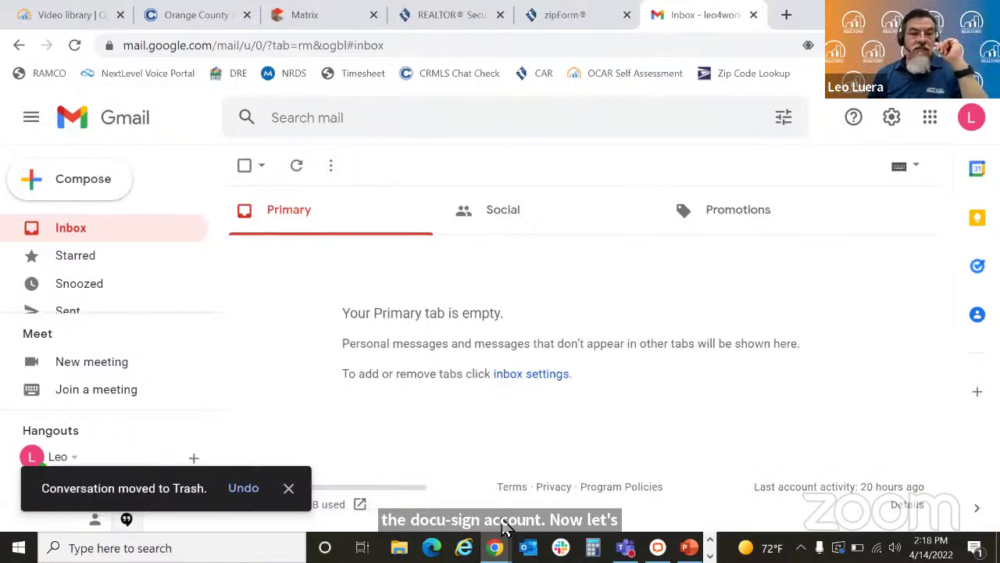
{"action": "mouse_move", "coordinate": [496, 547]}
{"action": "left_click", "coordinate": [545, 516]}
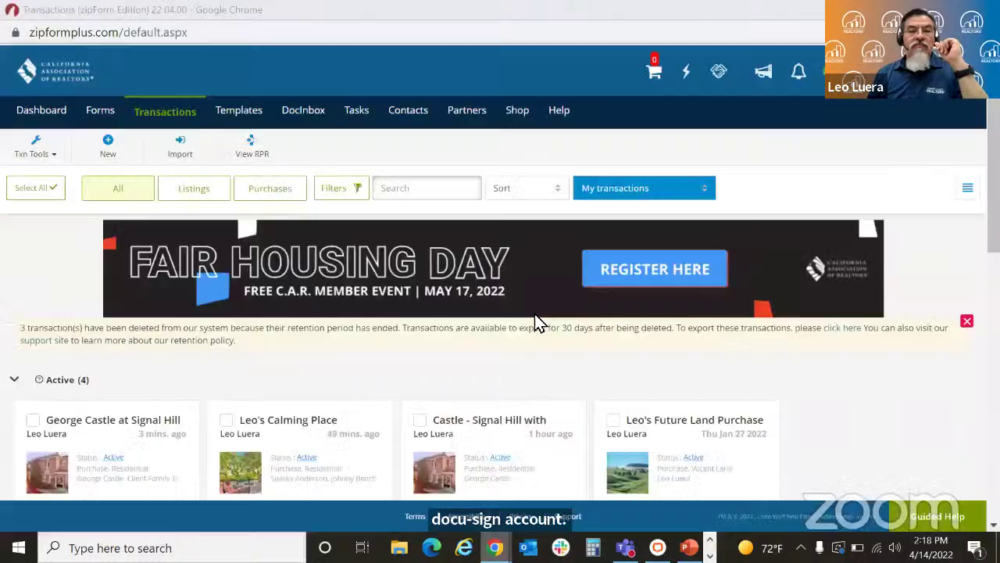
Step: From the Signal Hill transaction, reach Profile & Settings' E-Sign Options, where DocuSign is currently selected
{"action": "left_click", "coordinate": [162, 459]}
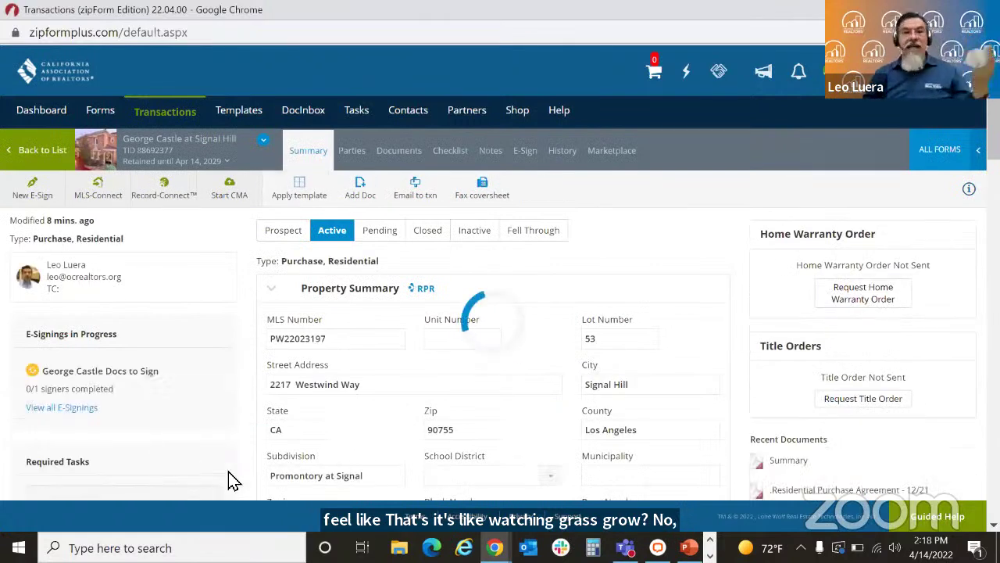
{"action": "left_click", "coordinate": [871, 77]}
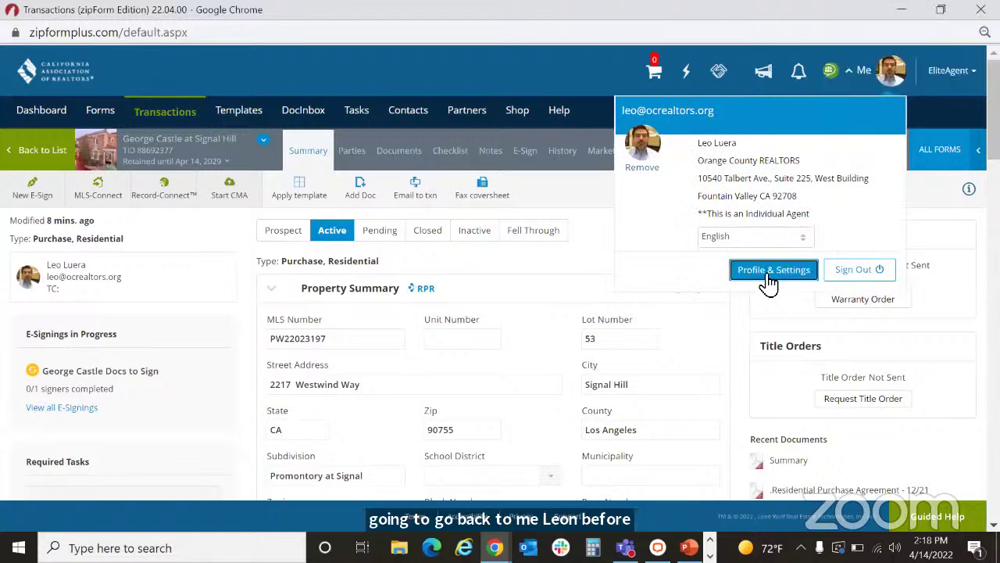
{"action": "left_click", "coordinate": [768, 275]}
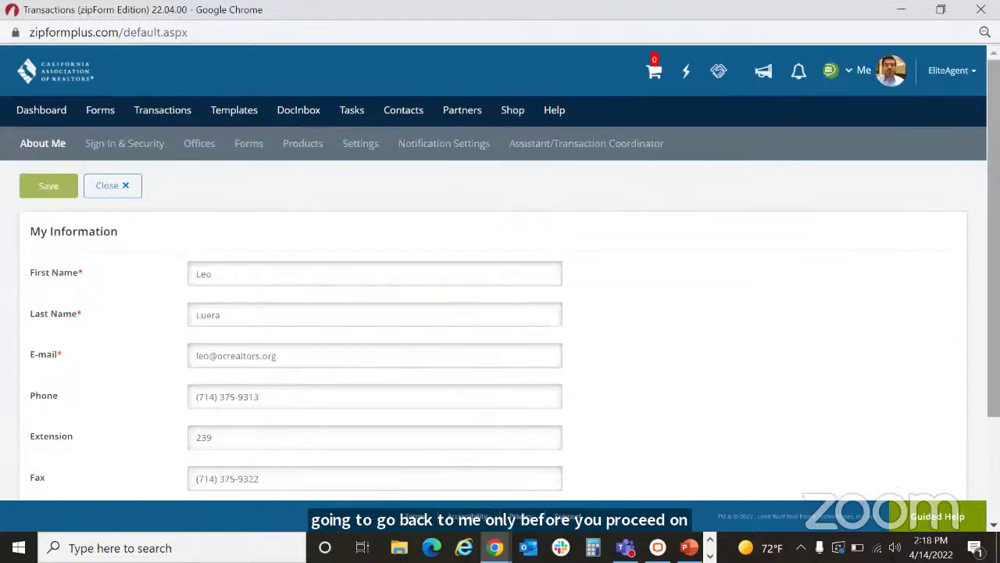
{"action": "scroll", "coordinate": [500, 281], "scroll_direction": "down", "scroll_amount": 3}
{"action": "scroll", "coordinate": [500, 281], "scroll_direction": "up", "scroll_amount": 3}
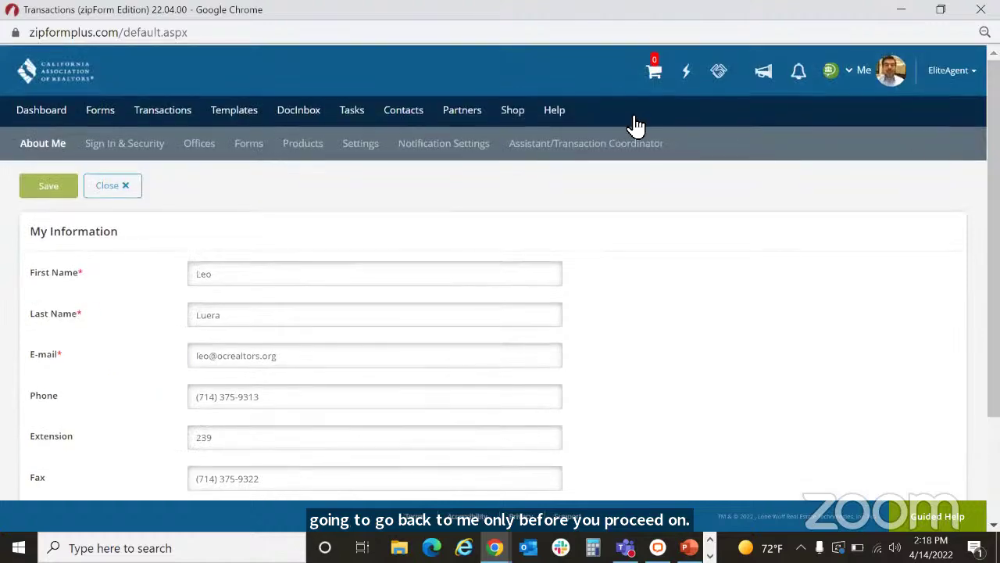
{"action": "left_click", "coordinate": [214, 153]}
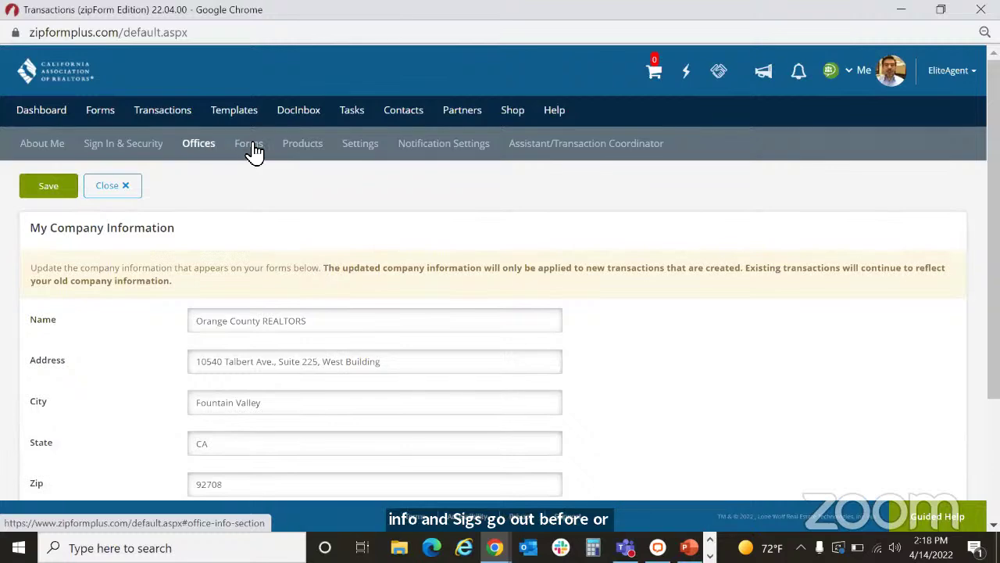
{"action": "left_click", "coordinate": [251, 151]}
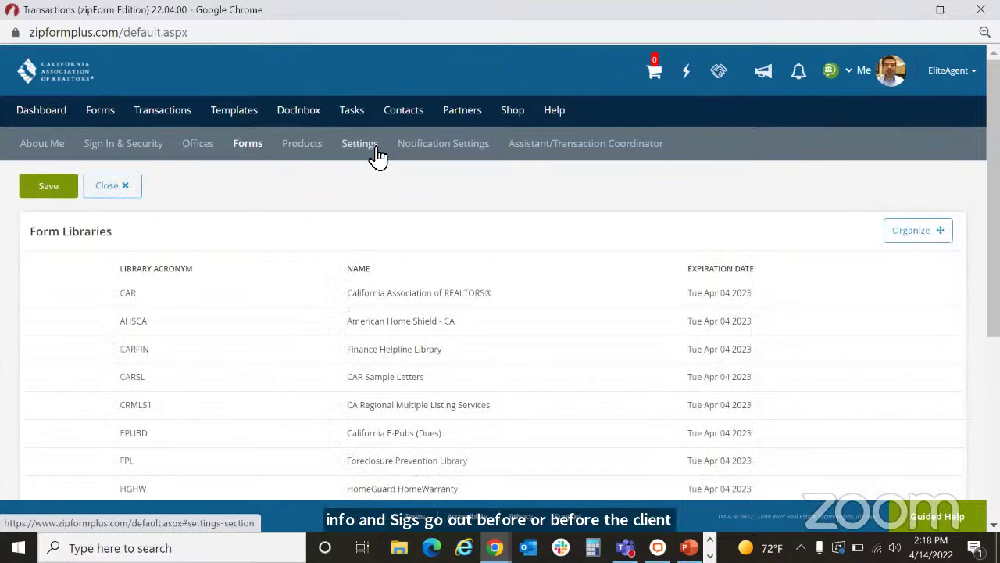
{"action": "left_click", "coordinate": [377, 152]}
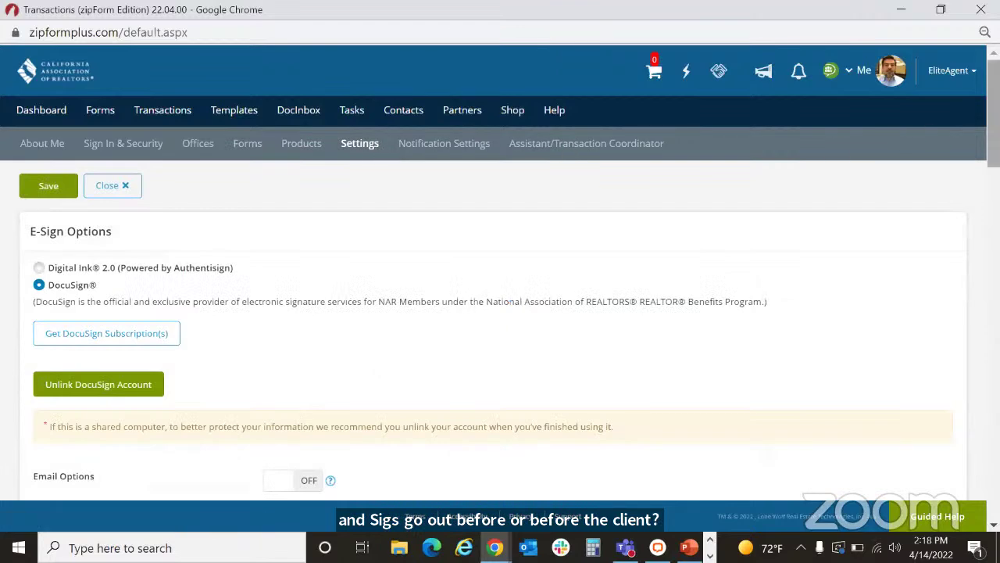
{"action": "scroll", "coordinate": [500, 313], "scroll_direction": "down", "scroll_amount": 2}
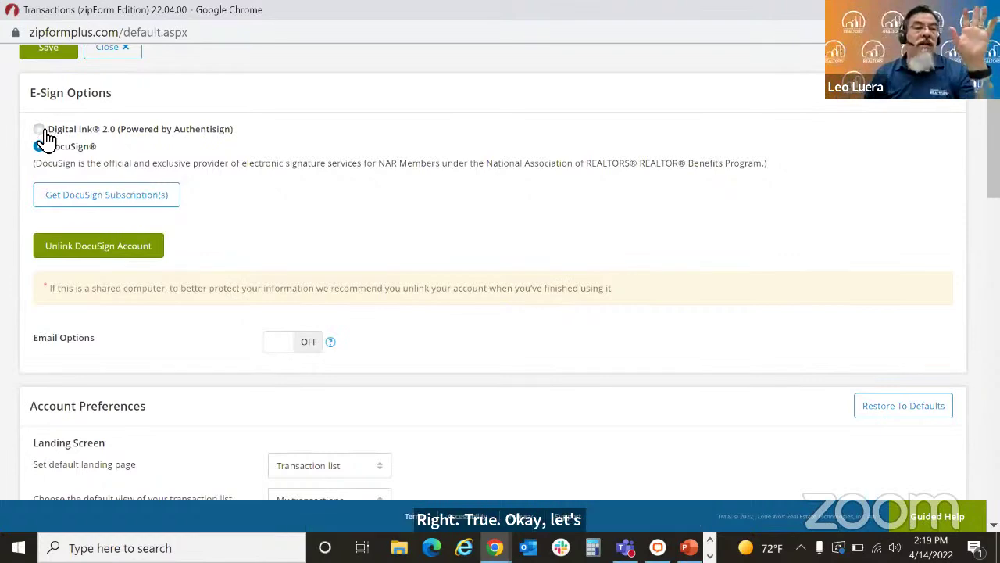
Step: Switch the e-sign service from DocuSign to Digital Ink 2.0, save it, and return to Transactions
{"action": "left_click", "coordinate": [43, 131]}
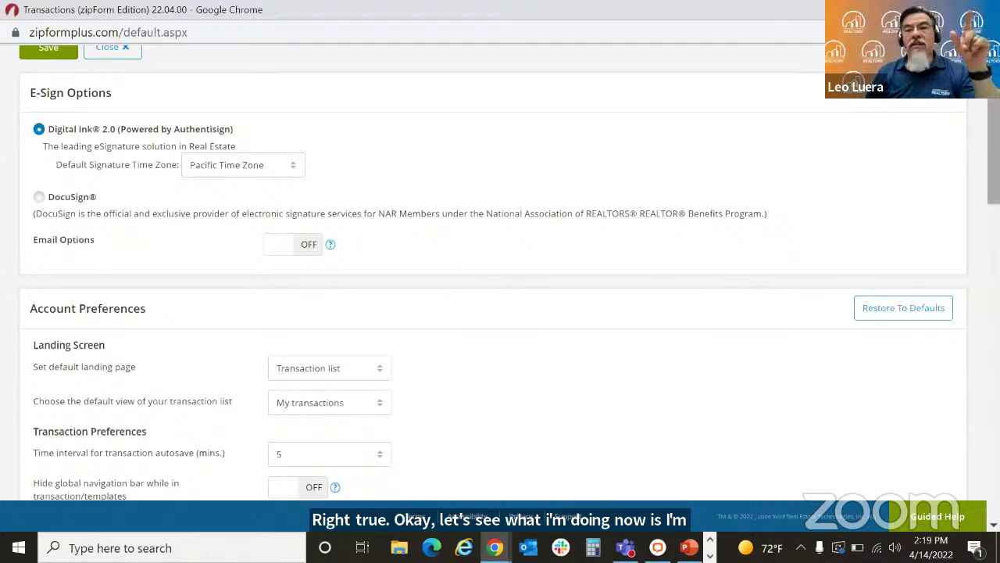
{"action": "scroll", "coordinate": [500, 274], "scroll_direction": "up", "scroll_amount": 2}
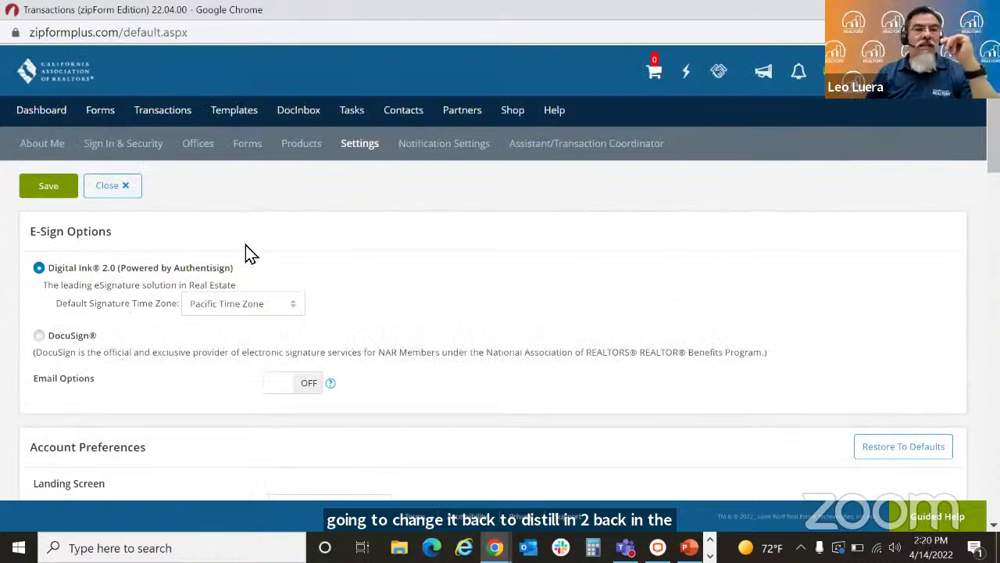
{"action": "left_click", "coordinate": [55, 187]}
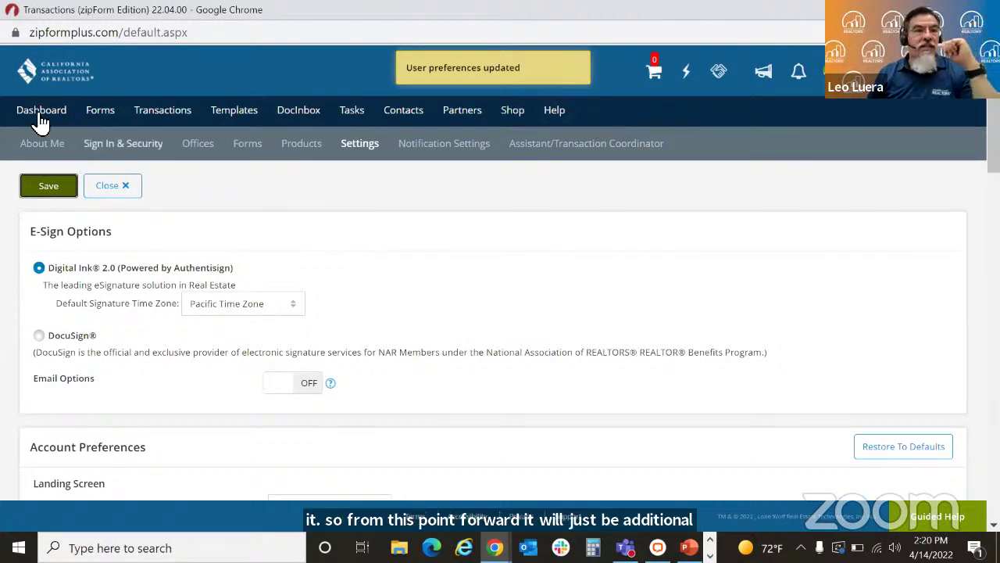
{"action": "left_click", "coordinate": [158, 117]}
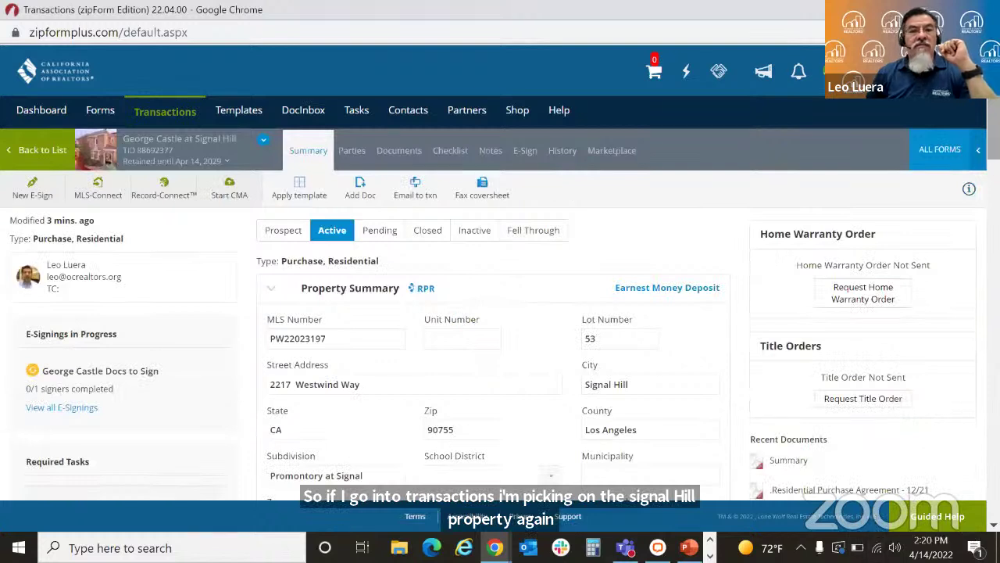
Step: Create a new e-sign packet containing the Residential Purchase Agreement and ListingAgreement Form B
{"action": "left_click", "coordinate": [392, 153]}
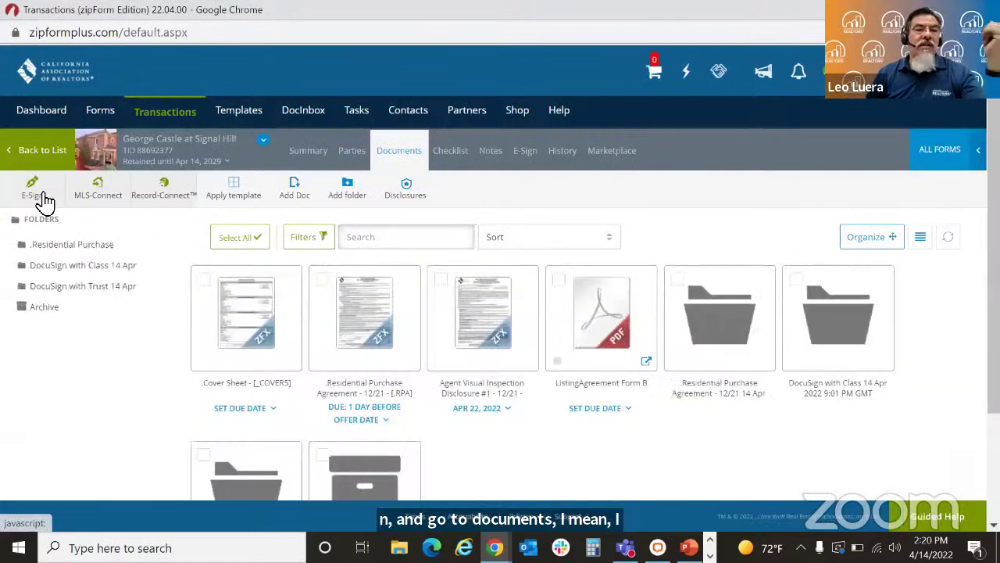
{"action": "left_click", "coordinate": [45, 200]}
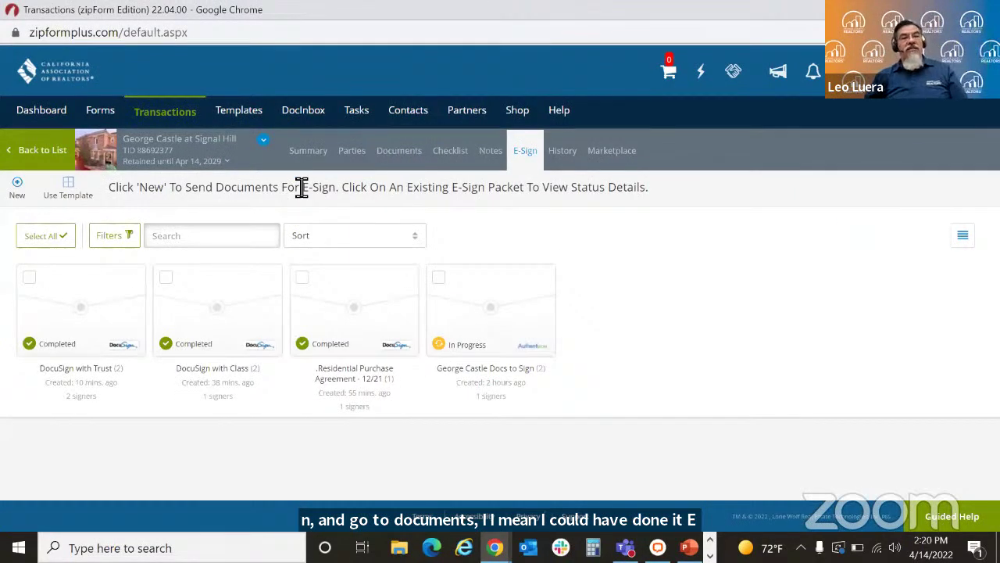
{"action": "left_click", "coordinate": [17, 189]}
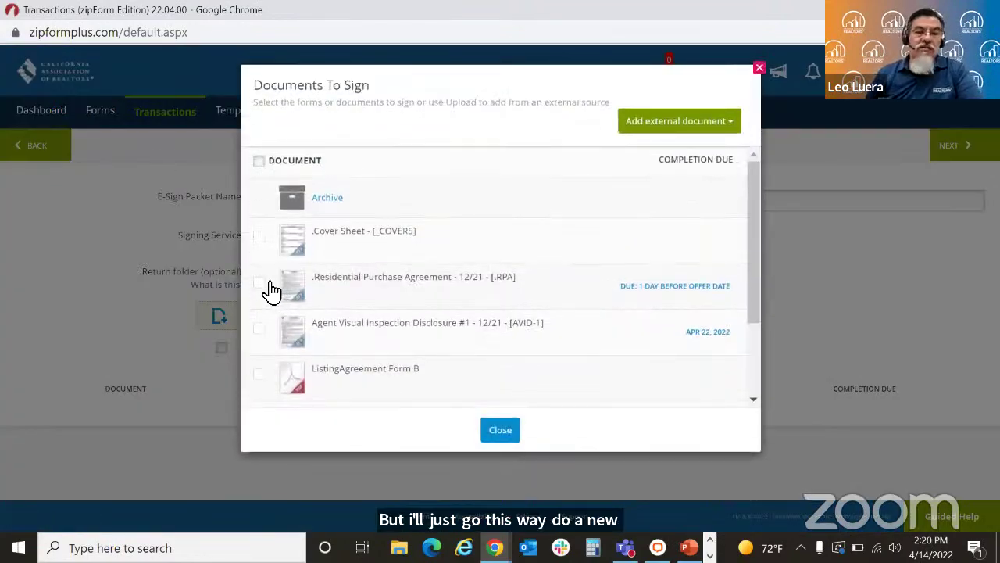
{"action": "left_click", "coordinate": [262, 284]}
{"action": "left_click", "coordinate": [260, 373]}
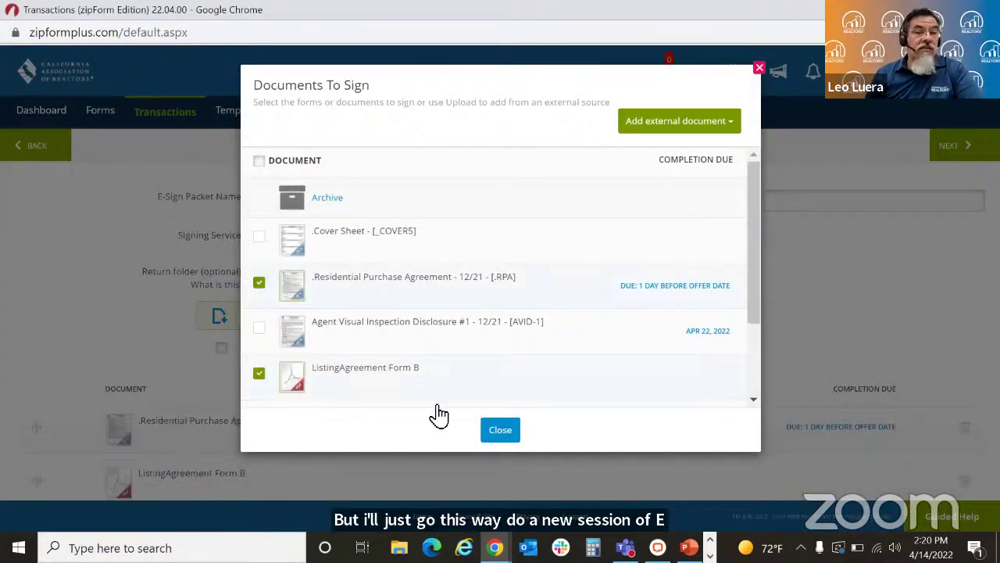
{"action": "left_click", "coordinate": [501, 430]}
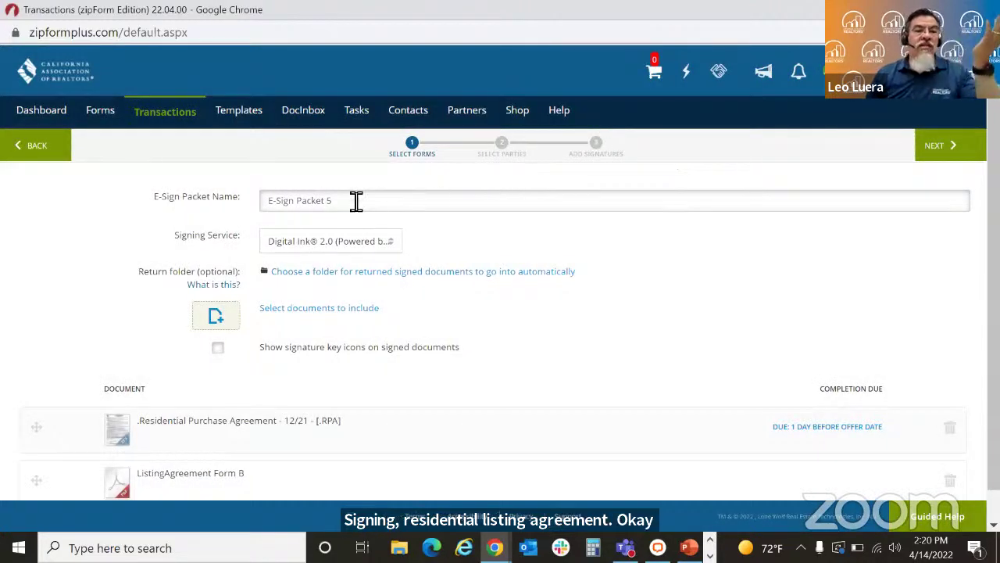
Step: Rename the packet to 'Digital Ink with' plus the signer's first name and continue
{"action": "left_click_drag", "start_coordinate": [352, 201], "coordinate": [227, 211]}
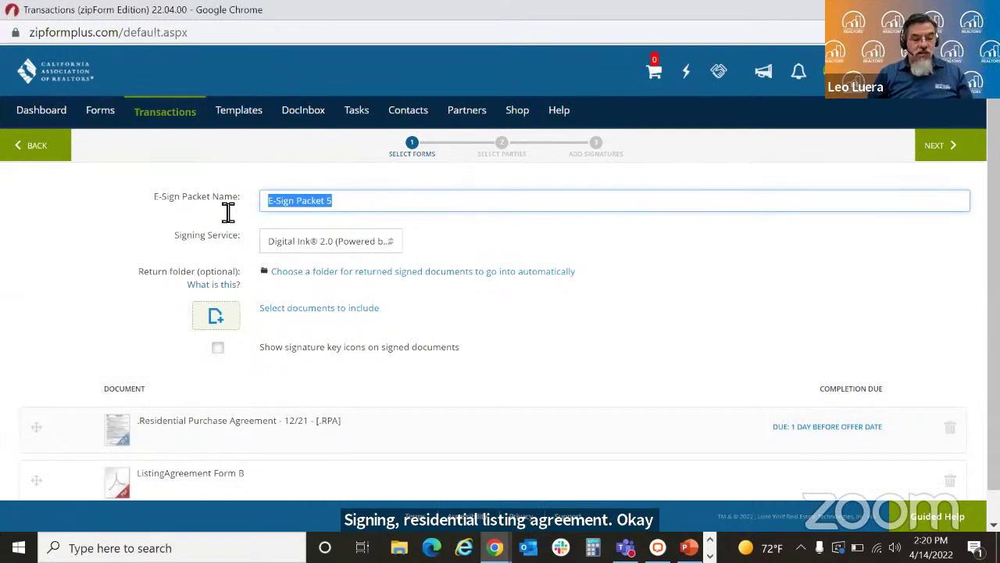
{"action": "type", "text": "Digital"}
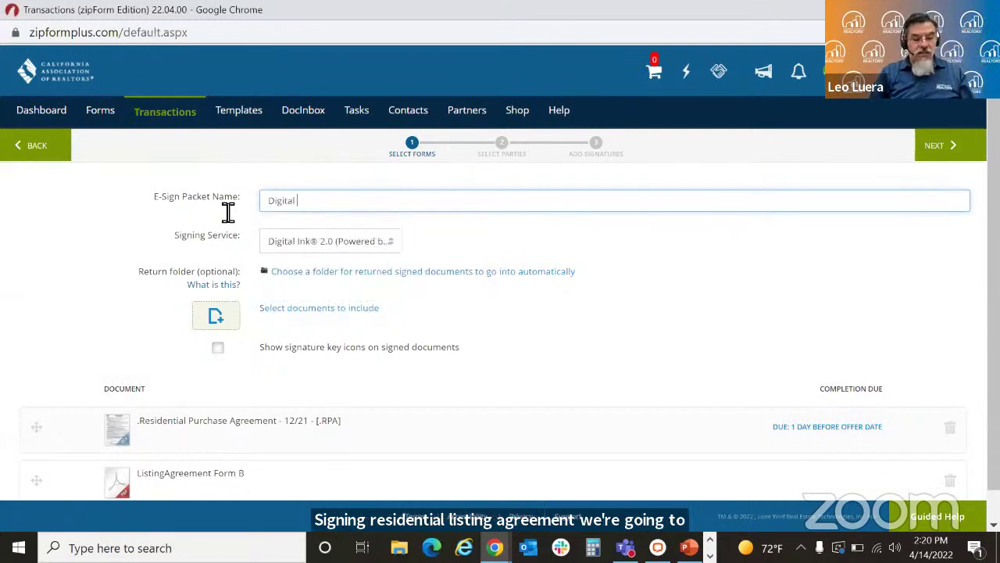
{"action": "type", "text": " Ink wi"}
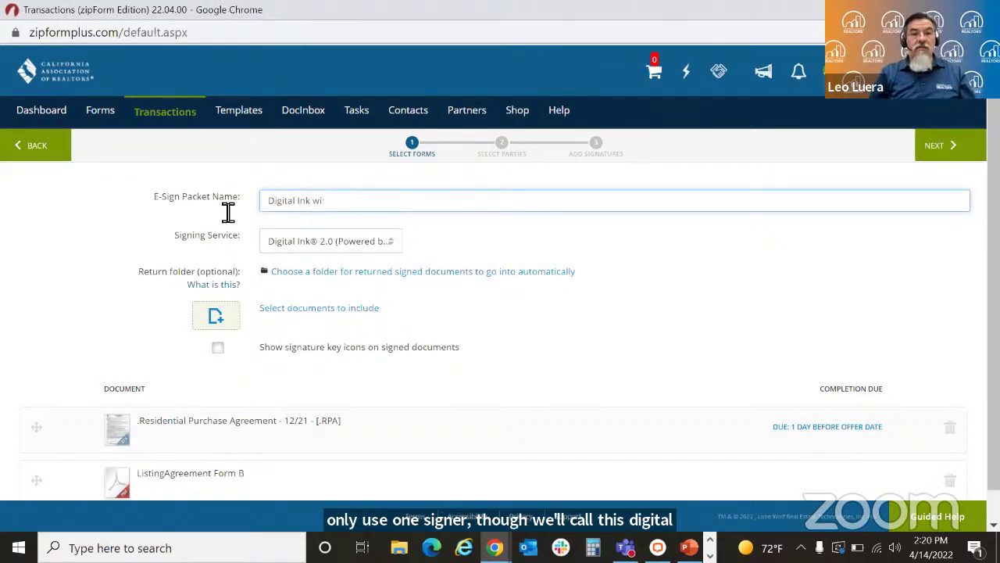
{"action": "type", "text": "George"}
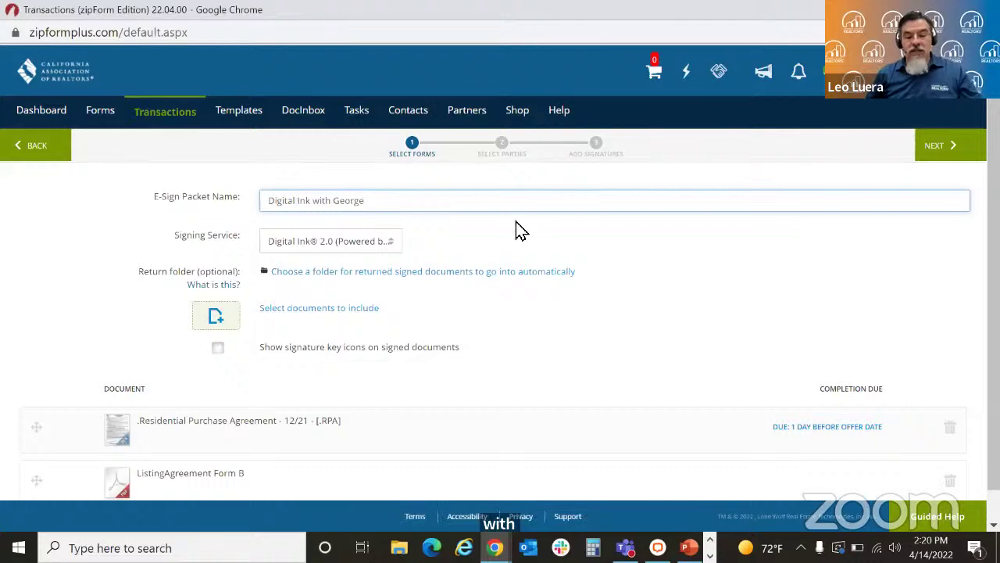
{"action": "key", "text": "BackSpace"}
{"action": "key", "text": "BackSpace"}
{"action": "key", "text": "BackSpace"}
{"action": "key", "text": "BackSpace"}
{"action": "key", "text": "BackSpace"}
{"action": "key", "text": "BackSpace"}
{"action": "type", "text": "Connie"}
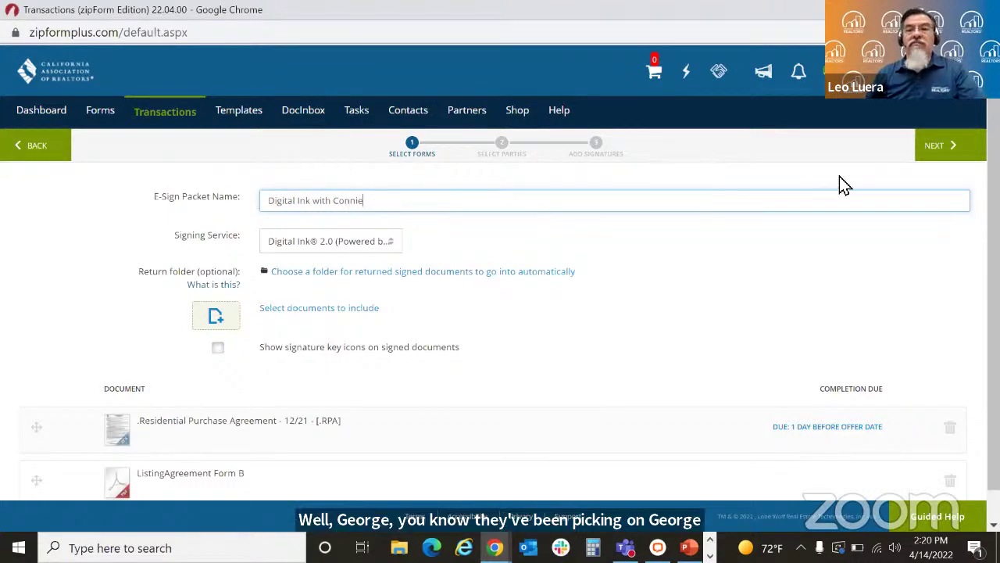
{"action": "key", "text": "BackSpace"}
{"action": "key", "text": "BackSpace"}
{"action": "key", "text": "BackSpace"}
{"action": "key", "text": "BackSpace"}
{"action": "key", "text": "BackSpace"}
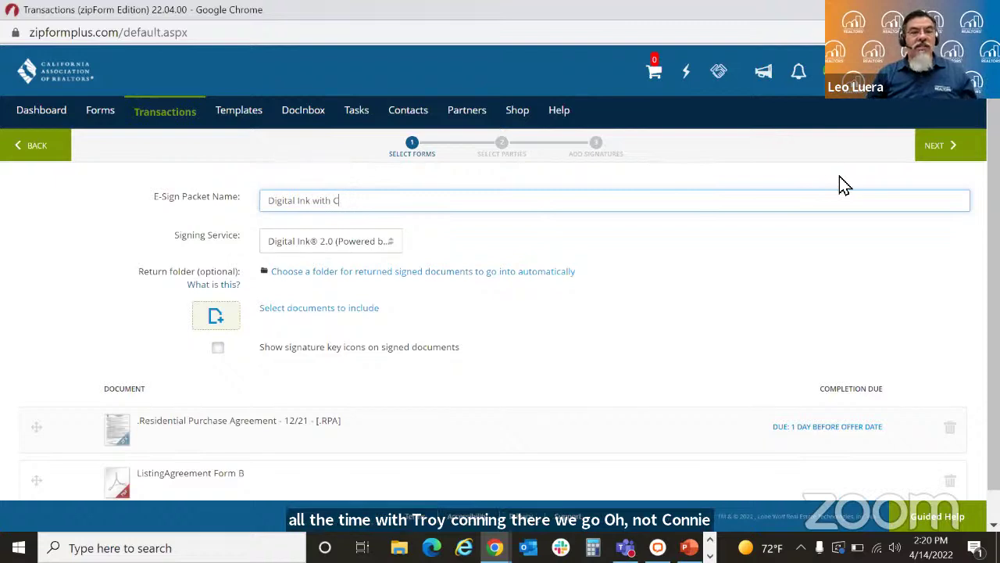
{"action": "type", "text": "harle"}
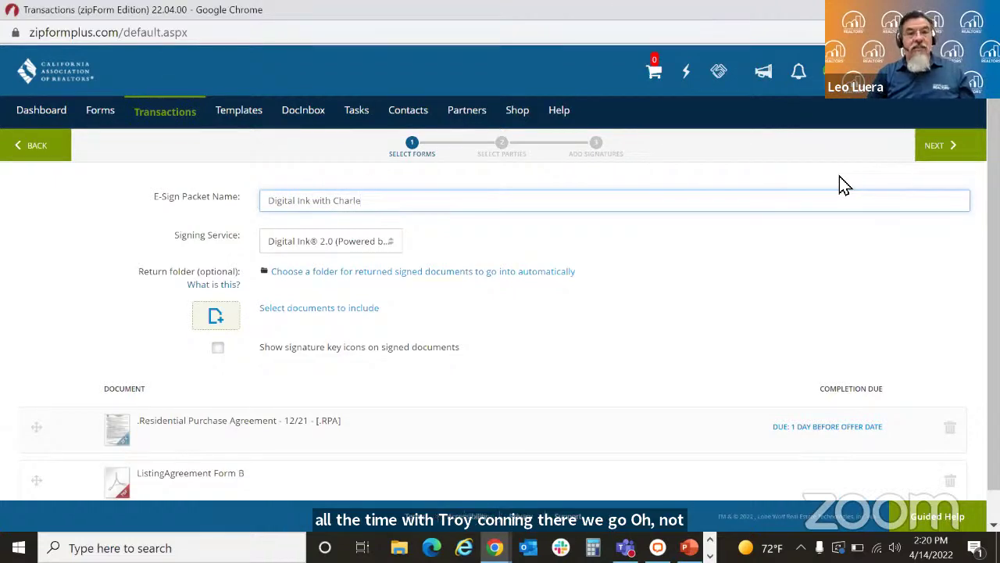
{"action": "type", "text": "en"}
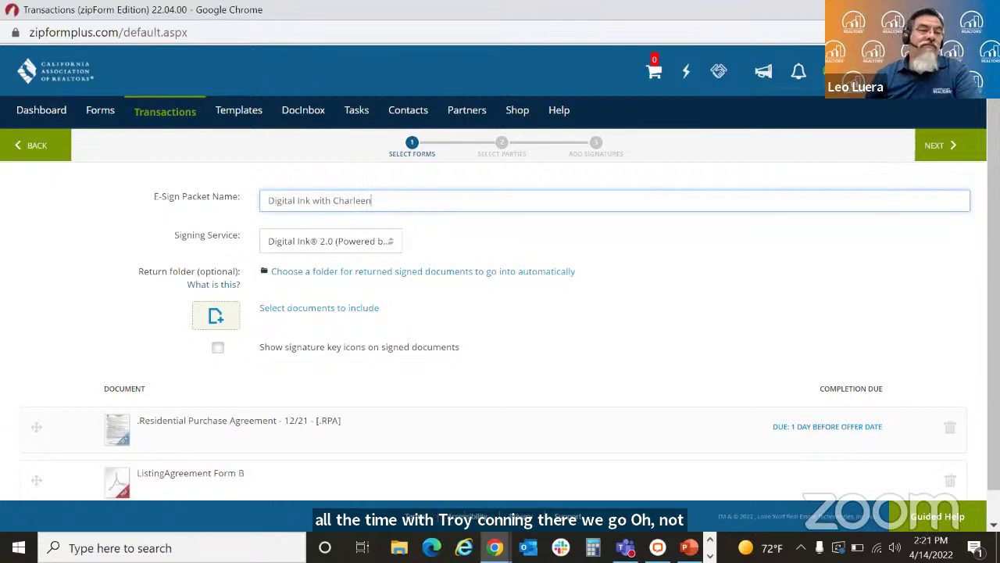
{"action": "left_click", "coordinate": [945, 146]}
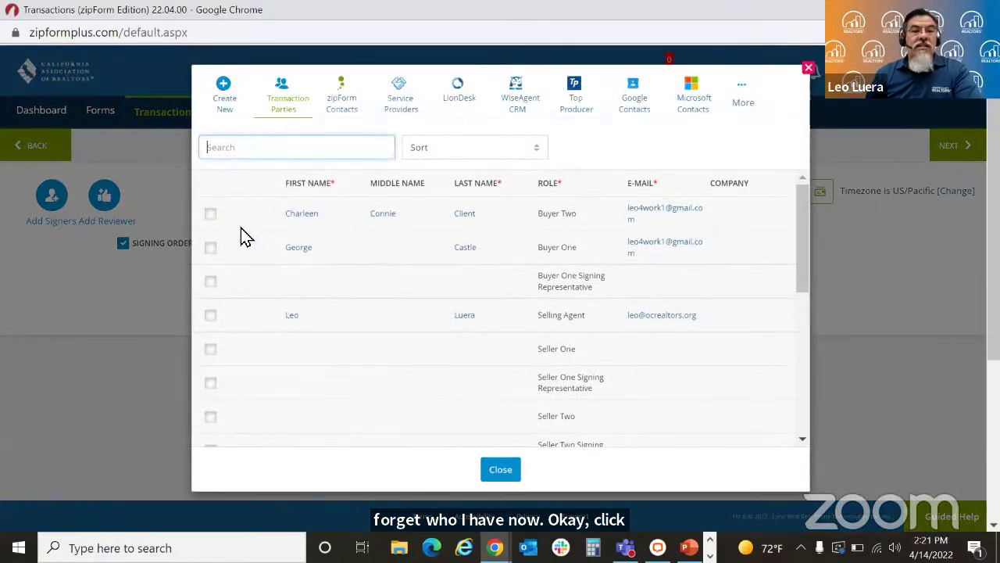
Step: Add Buyer Two as the packet's only signer, then view the Cybersecurity Protection choices
{"action": "left_click", "coordinate": [210, 214]}
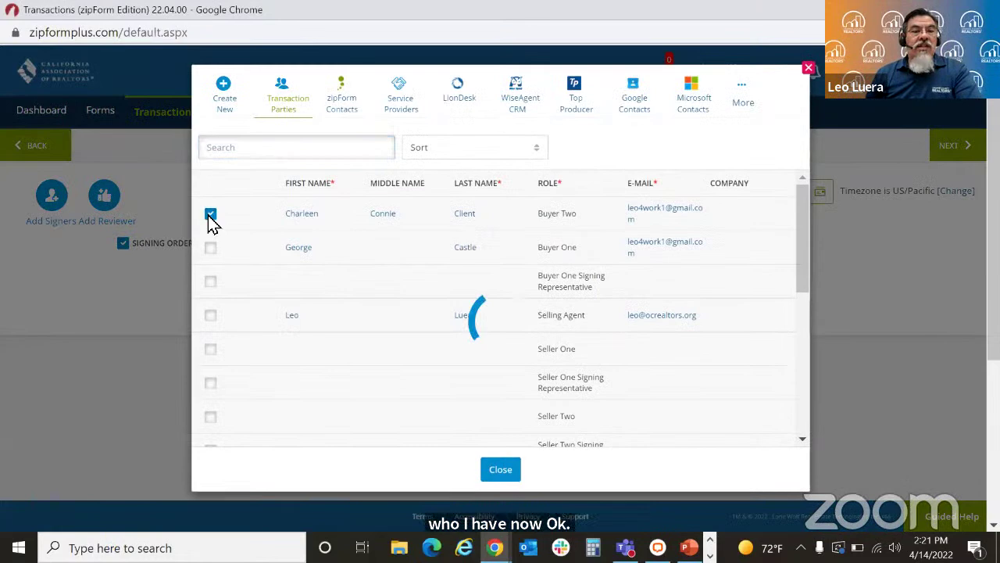
{"action": "left_click", "coordinate": [509, 470]}
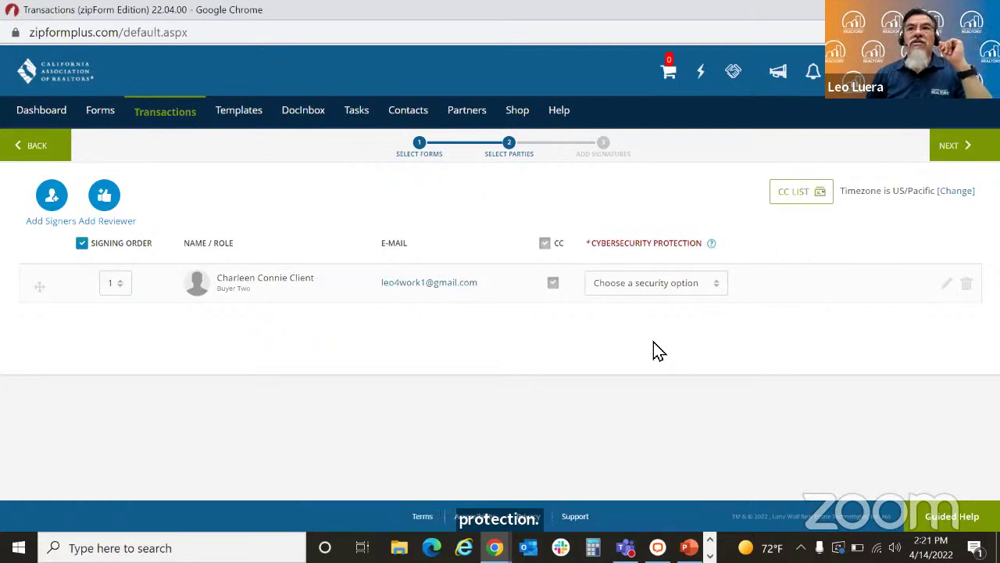
{"action": "left_click", "coordinate": [711, 285]}
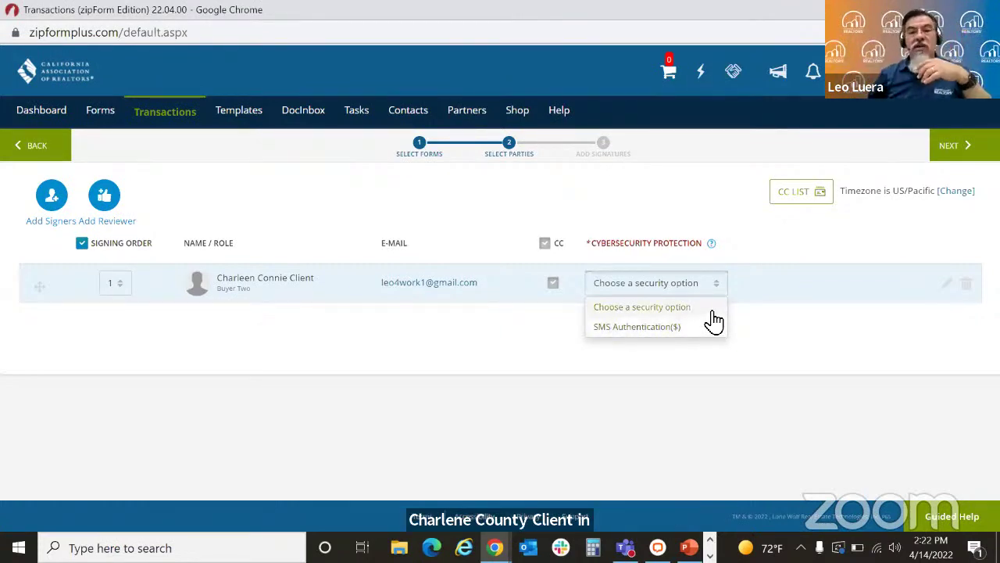
Step: Close the security dropdown without picking an option and continue to the Authentisign Design step
{"action": "left_click", "coordinate": [711, 311]}
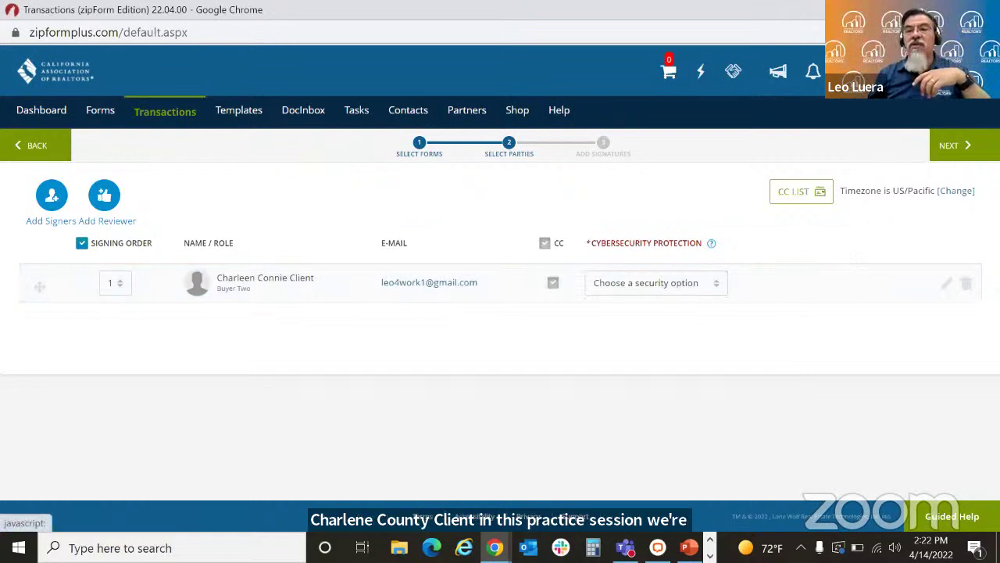
{"action": "left_click", "coordinate": [978, 147]}
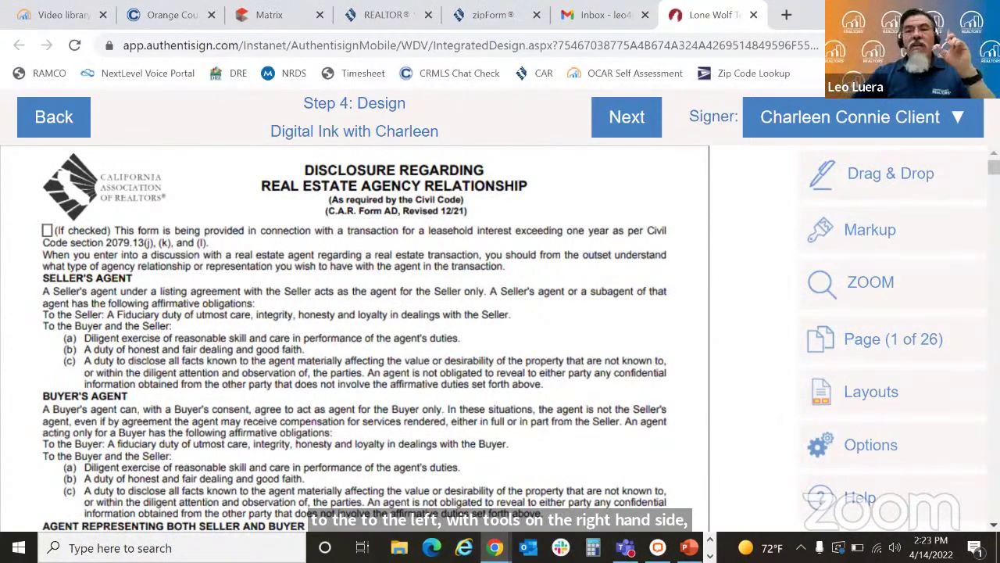
Step: Keep the buyer client as the active signer and scroll to the disclosure's Sign Here field
{"action": "left_click", "coordinate": [923, 119]}
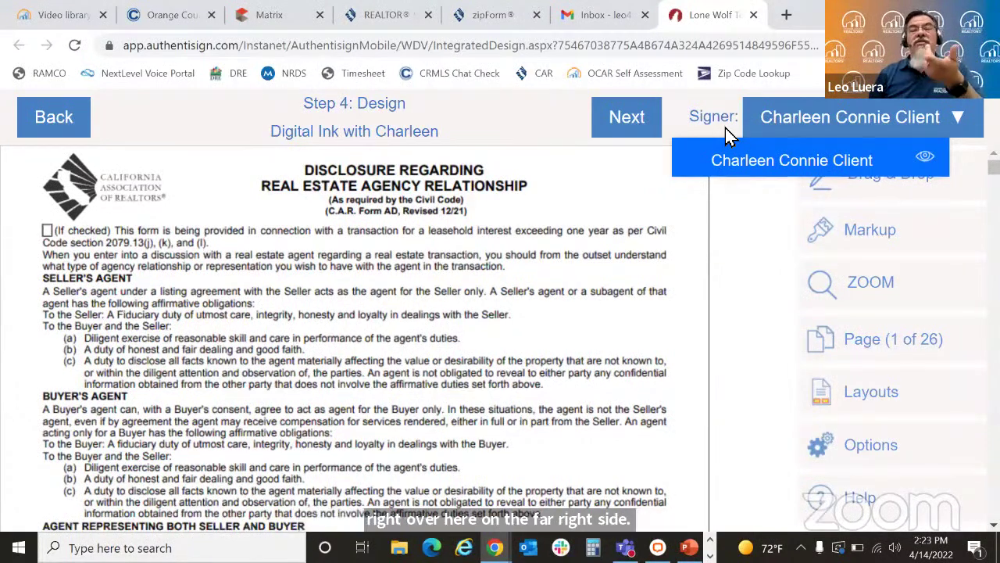
{"action": "left_click", "coordinate": [680, 217]}
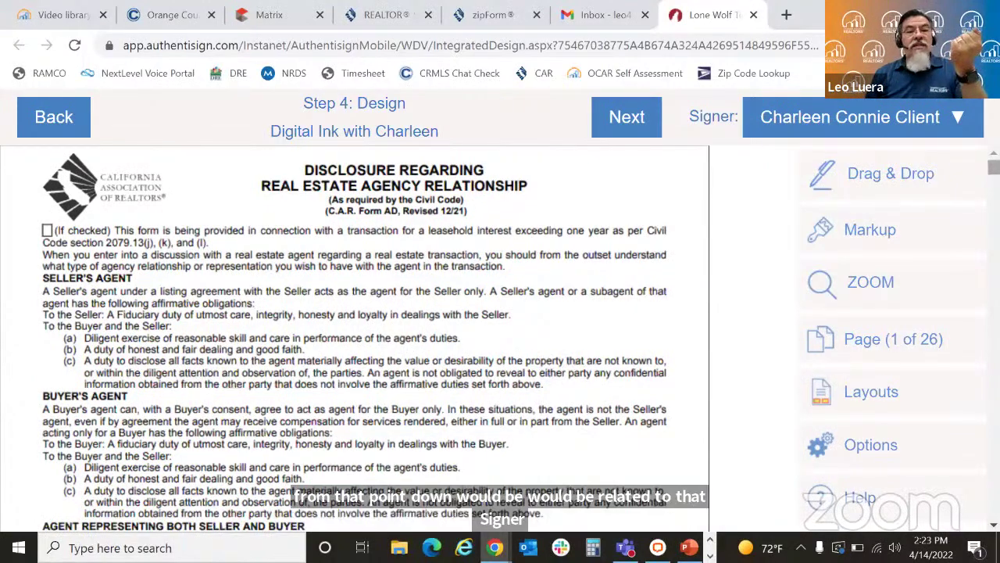
{"action": "scroll", "coordinate": [354, 340], "scroll_direction": "down", "scroll_amount": 6}
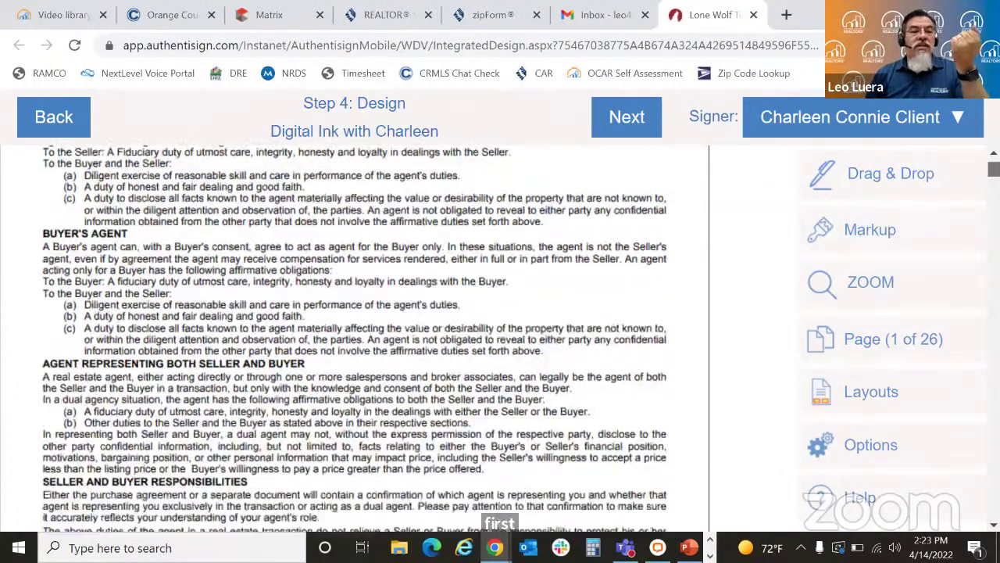
{"action": "scroll", "coordinate": [355, 340], "scroll_direction": "down", "scroll_amount": 1}
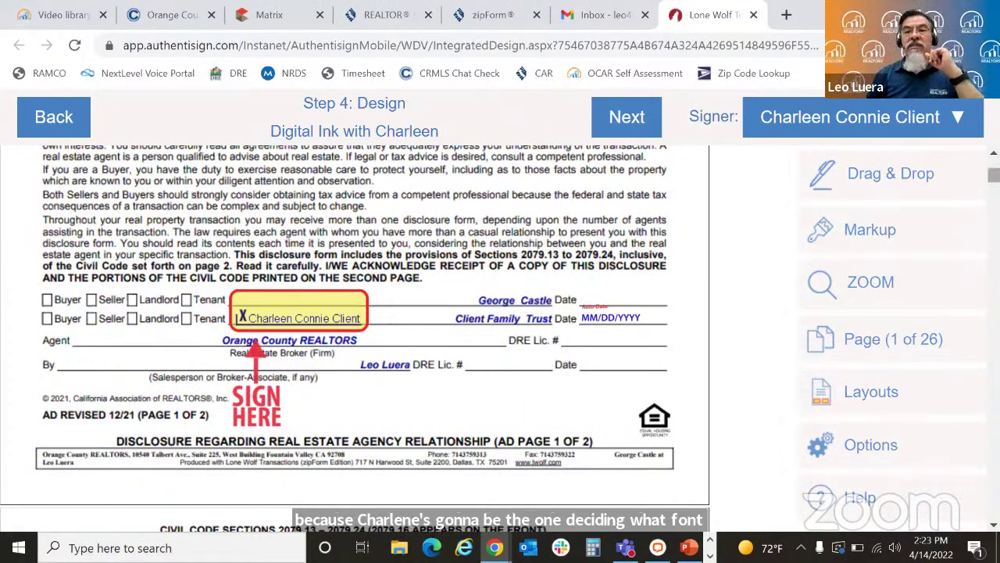
Step: Scroll through the purchase agreement to page 20, checking the buyer's initial fields
{"action": "scroll", "coordinate": [994, 175], "scroll_direction": "down", "scroll_amount": 3}
{"action": "left_click_drag", "start_coordinate": [994, 178], "coordinate": [994, 310]}
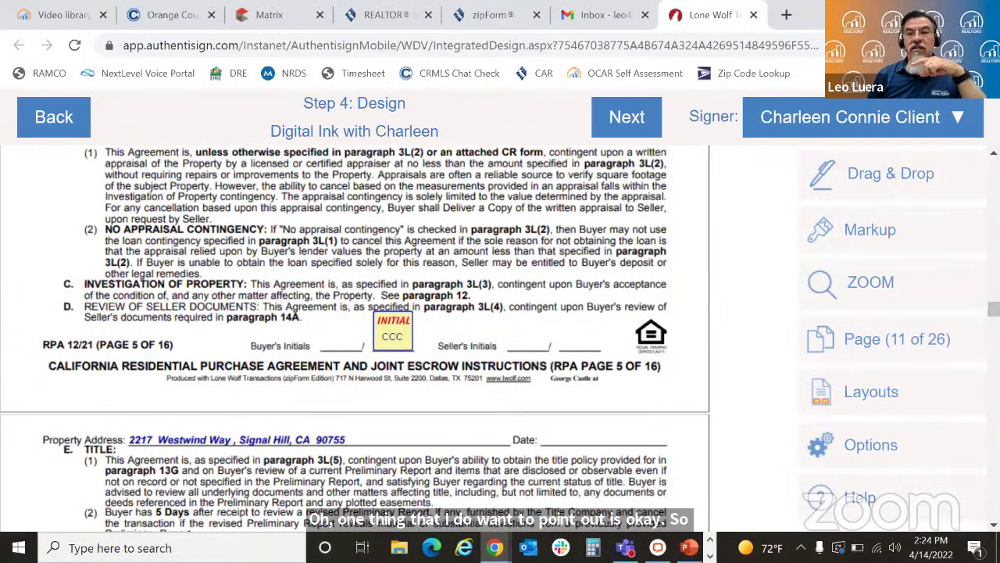
{"action": "scroll", "coordinate": [354, 339], "scroll_direction": "down", "scroll_amount": 5}
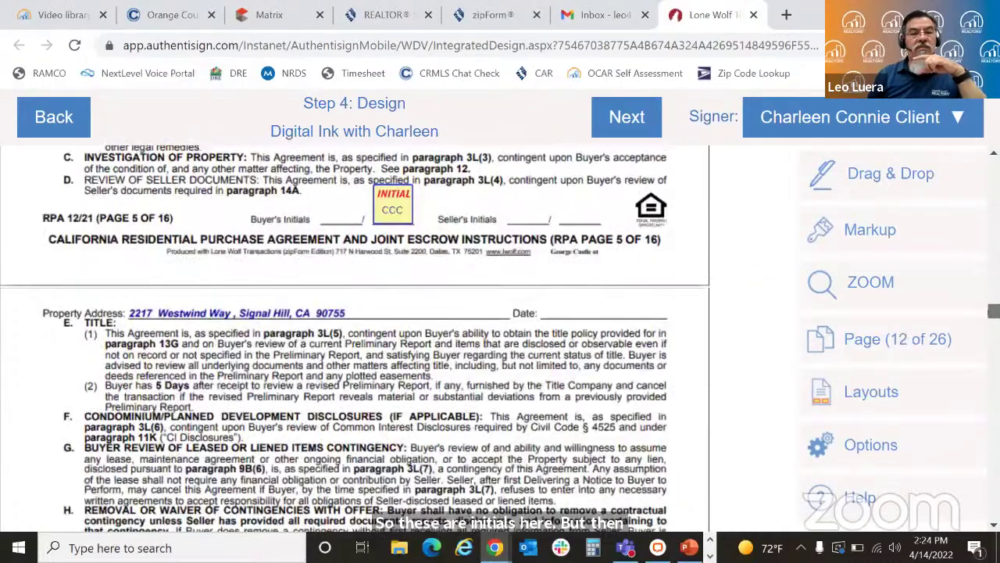
{"action": "scroll", "coordinate": [354, 338], "scroll_direction": "down", "scroll_amount": 3}
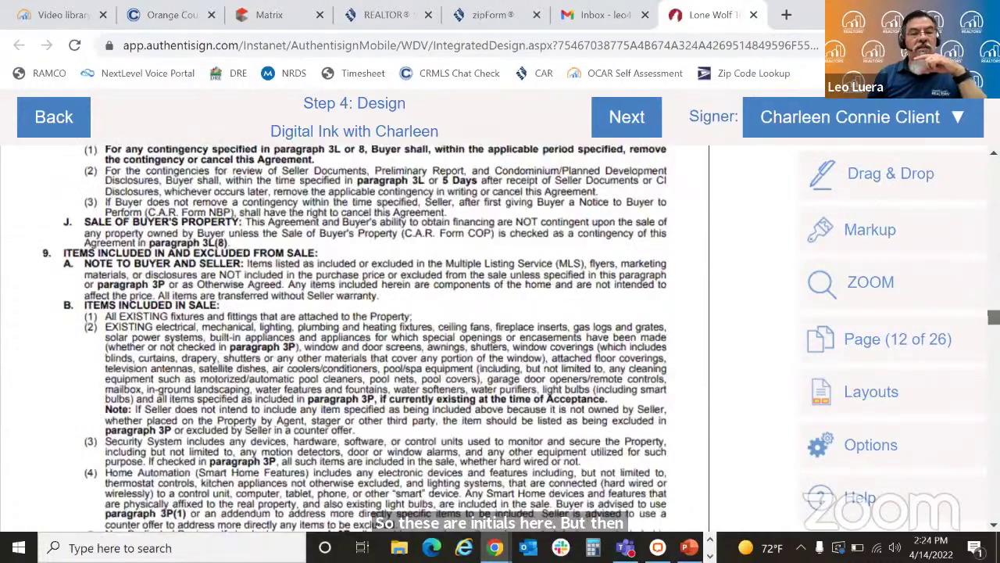
{"action": "scroll", "coordinate": [354, 338], "scroll_direction": "down", "scroll_amount": 14}
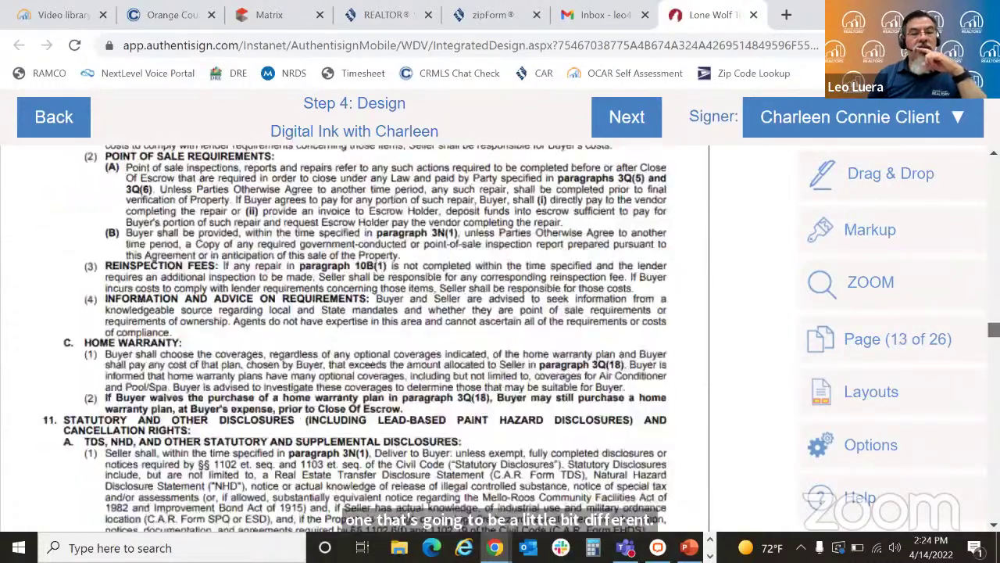
{"action": "scroll", "coordinate": [354, 338], "scroll_direction": "down", "scroll_amount": 10}
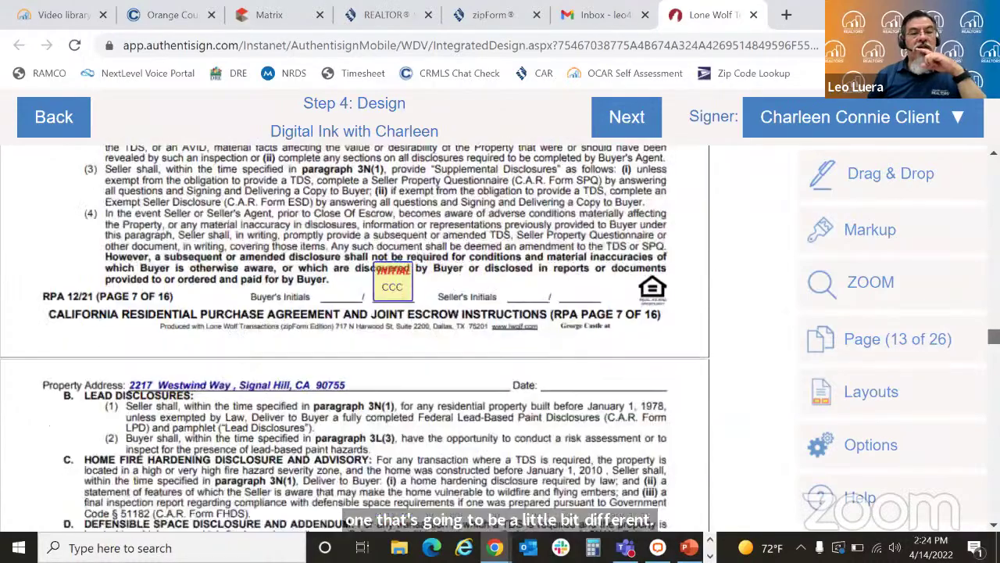
{"action": "scroll", "coordinate": [354, 338], "scroll_direction": "down", "scroll_amount": 10}
{"action": "scroll", "coordinate": [354, 338], "scroll_direction": "down", "scroll_amount": 5}
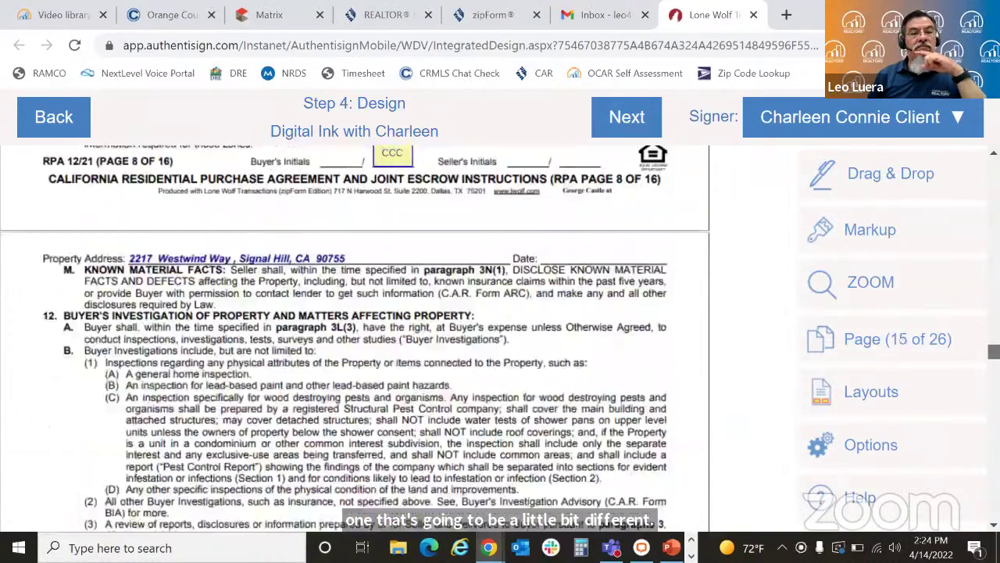
{"action": "scroll", "coordinate": [354, 338], "scroll_direction": "down", "scroll_amount": 5}
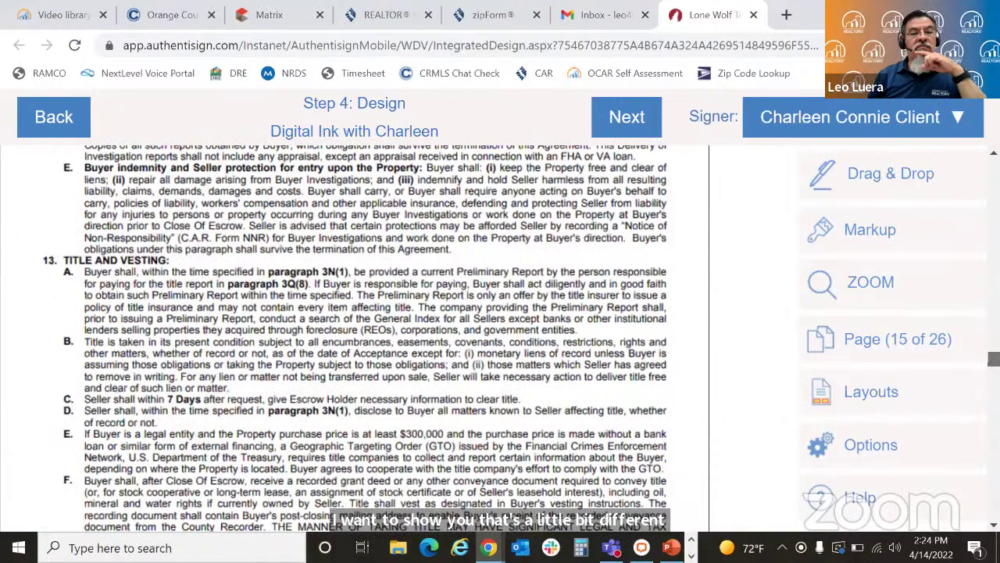
{"action": "scroll", "coordinate": [354, 339], "scroll_direction": "down", "scroll_amount": 10}
{"action": "scroll", "coordinate": [354, 339], "scroll_direction": "down", "scroll_amount": 5}
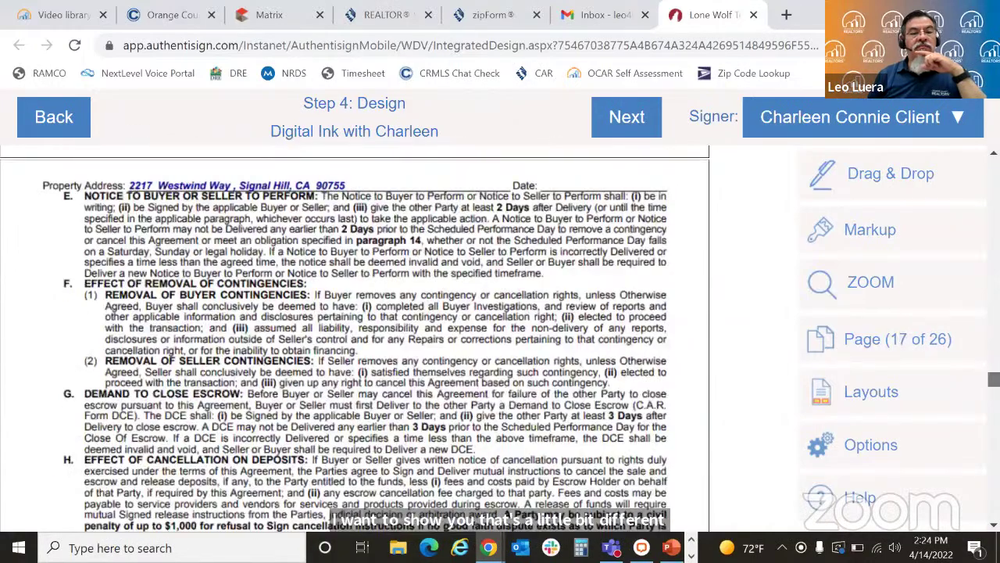
{"action": "scroll", "coordinate": [354, 338], "scroll_direction": "down", "scroll_amount": 5}
{"action": "scroll", "coordinate": [354, 338], "scroll_direction": "down", "scroll_amount": 10}
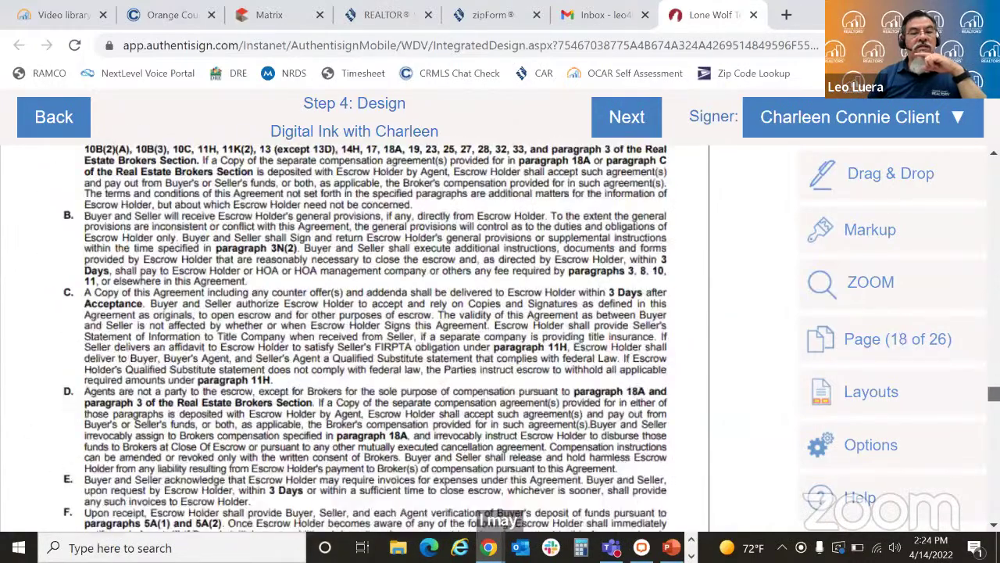
{"action": "scroll", "coordinate": [354, 339], "scroll_direction": "down", "scroll_amount": 5}
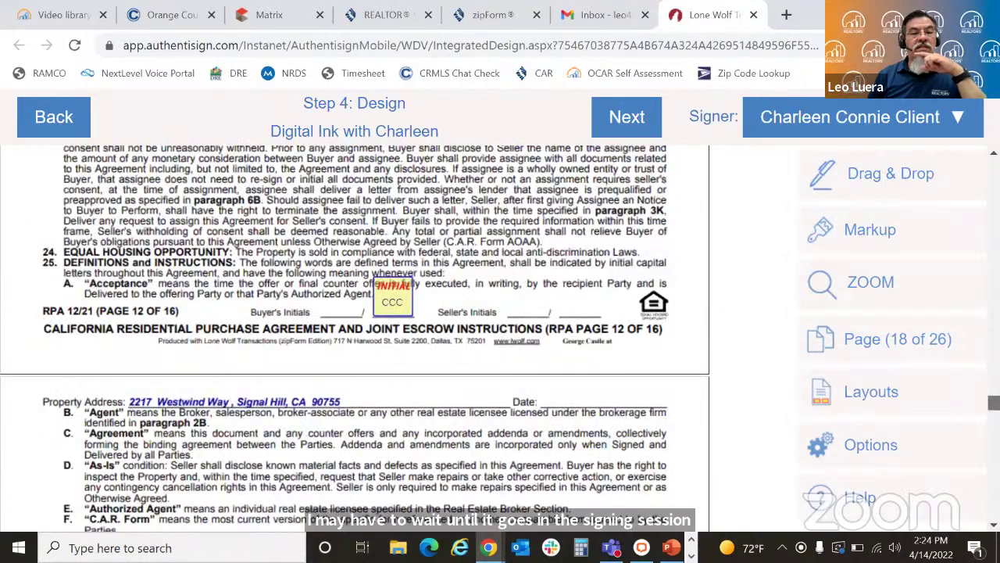
{"action": "scroll", "coordinate": [354, 338], "scroll_direction": "down", "scroll_amount": 5}
{"action": "scroll", "coordinate": [354, 338], "scroll_direction": "down", "scroll_amount": 15}
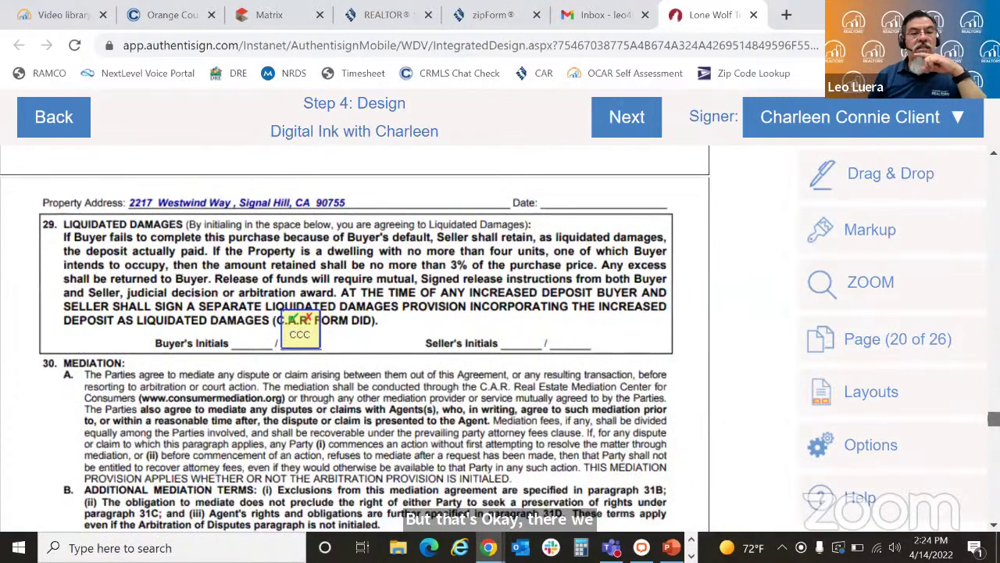
{"action": "scroll", "coordinate": [810, 413], "scroll_direction": "up", "scroll_amount": 3}
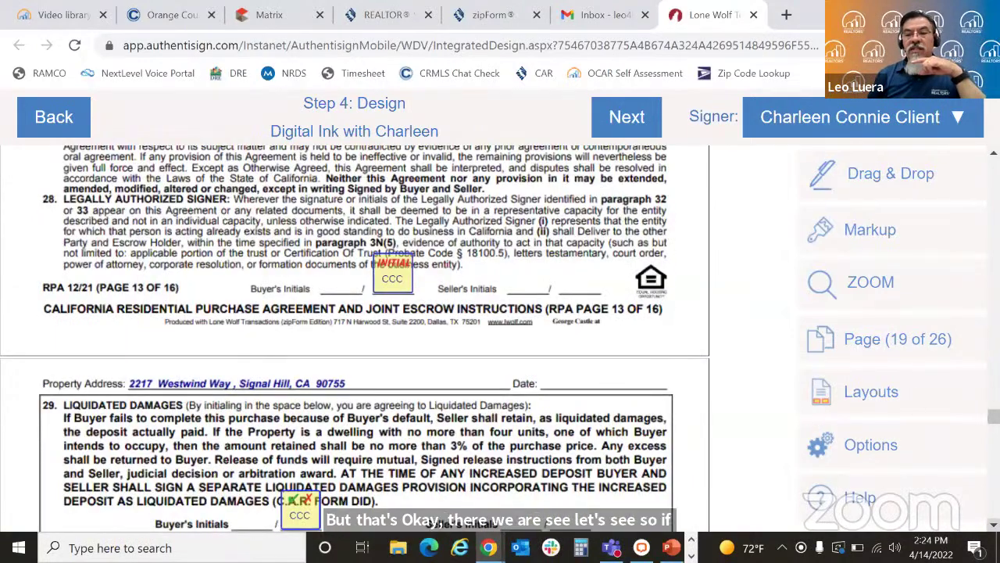
{"action": "scroll", "coordinate": [354, 339], "scroll_direction": "down", "scroll_amount": 1}
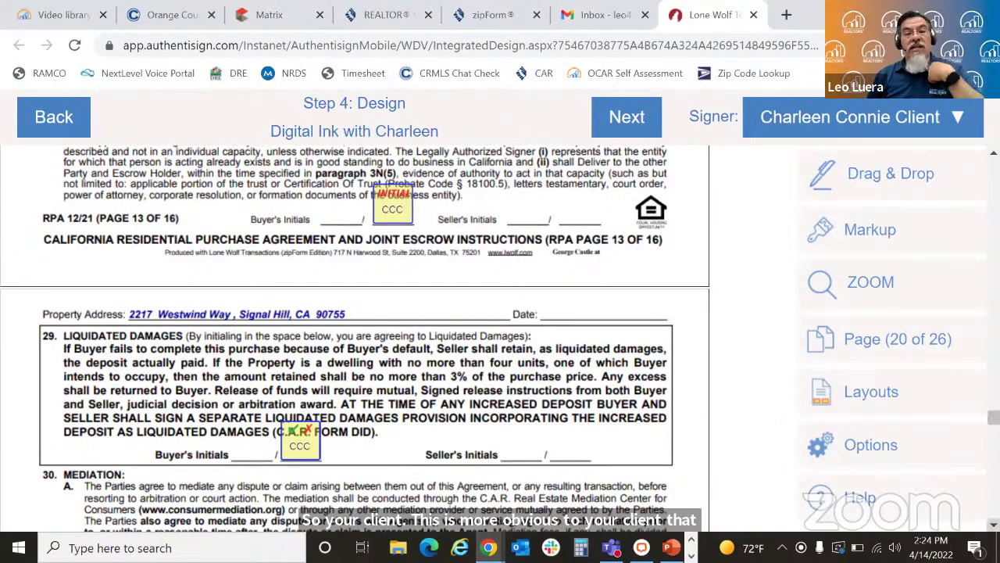
{"action": "scroll", "coordinate": [355, 337], "scroll_direction": "down", "scroll_amount": 2}
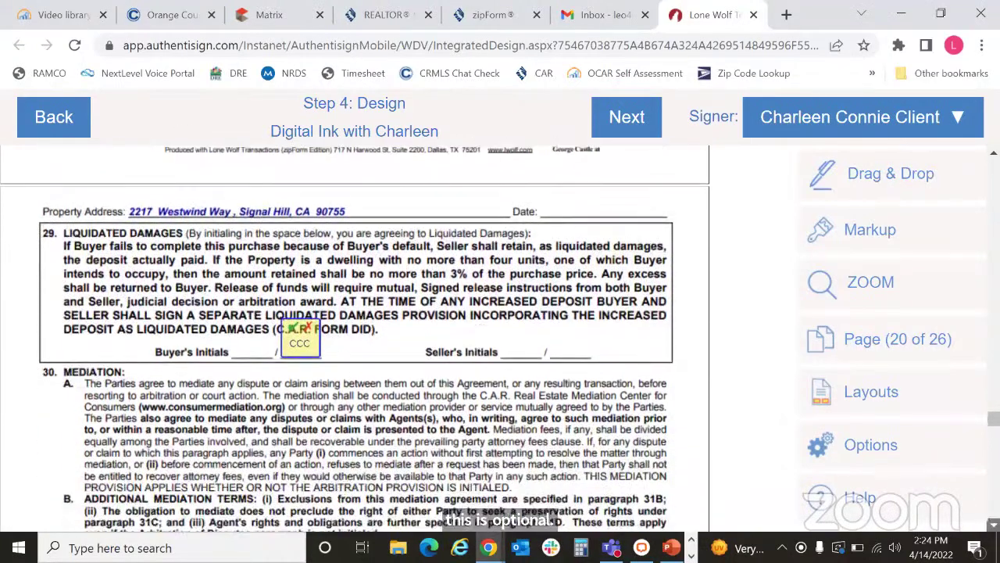
{"action": "scroll", "coordinate": [354, 337], "scroll_direction": "down", "scroll_amount": 4}
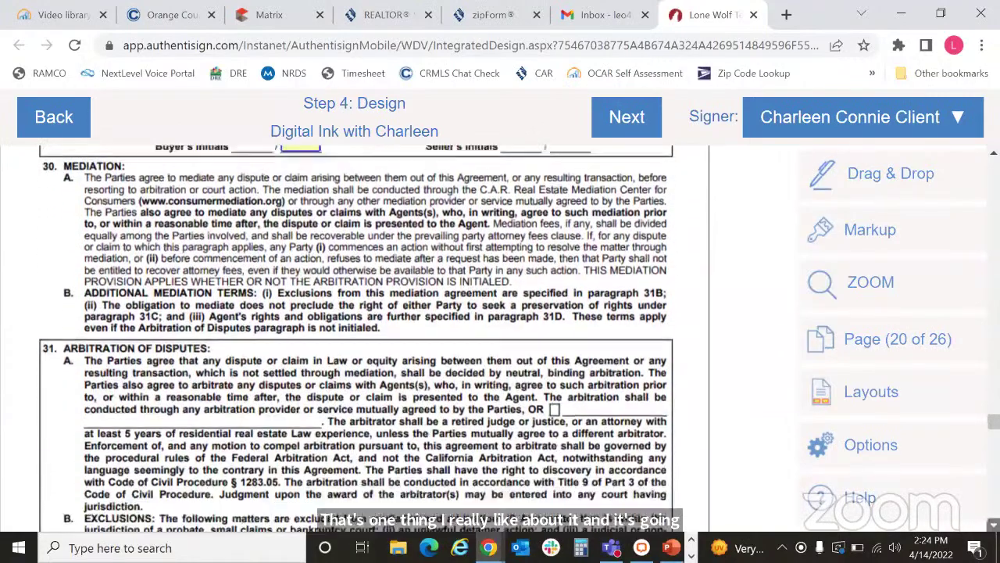
{"action": "scroll", "coordinate": [354, 337], "scroll_direction": "down", "scroll_amount": 6}
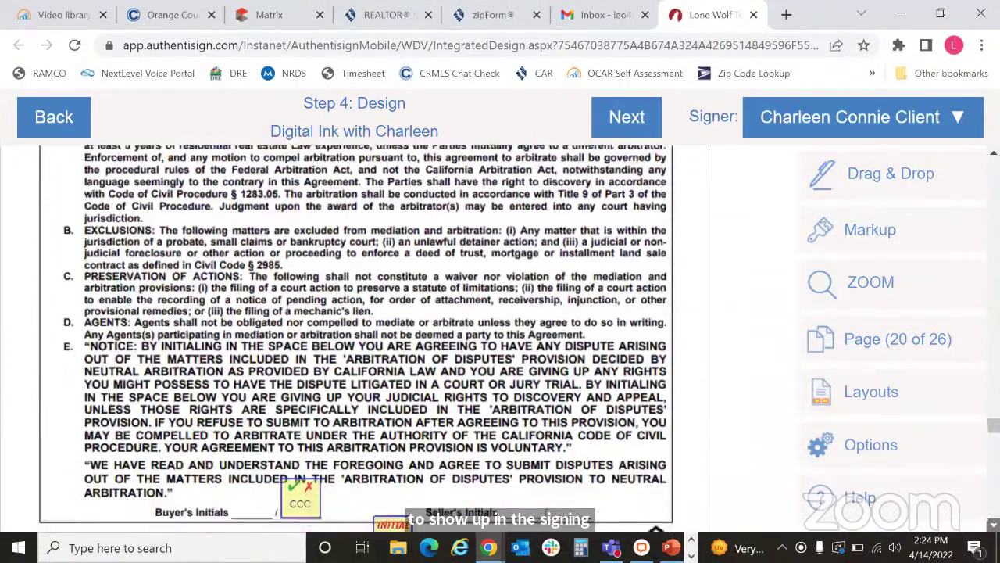
{"action": "scroll", "coordinate": [355, 338], "scroll_direction": "down", "scroll_amount": 3}
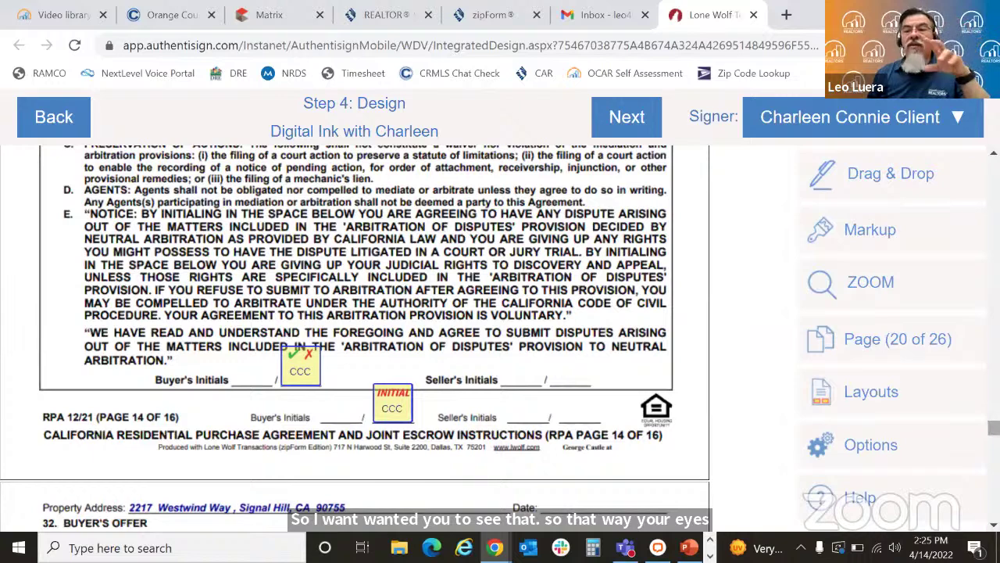
Step: Jump to page 26, the Seller's Listing Agreement, and show the Drag & Drop field types
{"action": "left_click", "coordinate": [904, 344]}
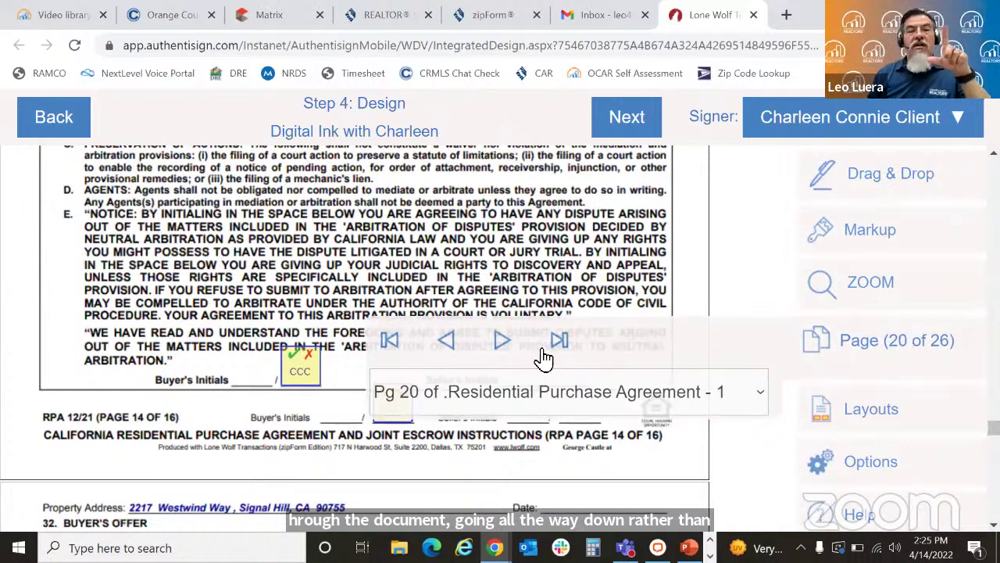
{"action": "left_click", "coordinate": [508, 343]}
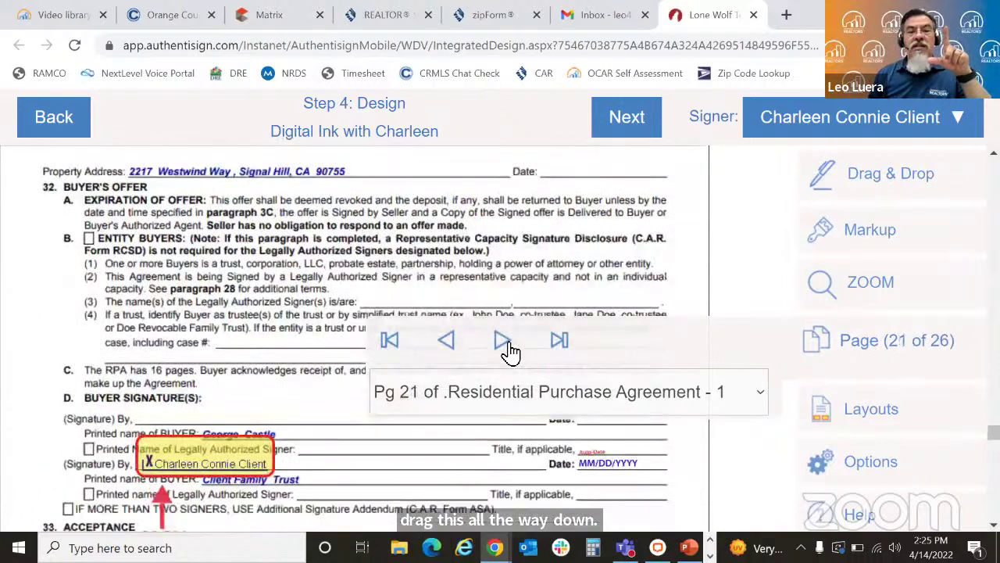
{"action": "left_click", "coordinate": [563, 349]}
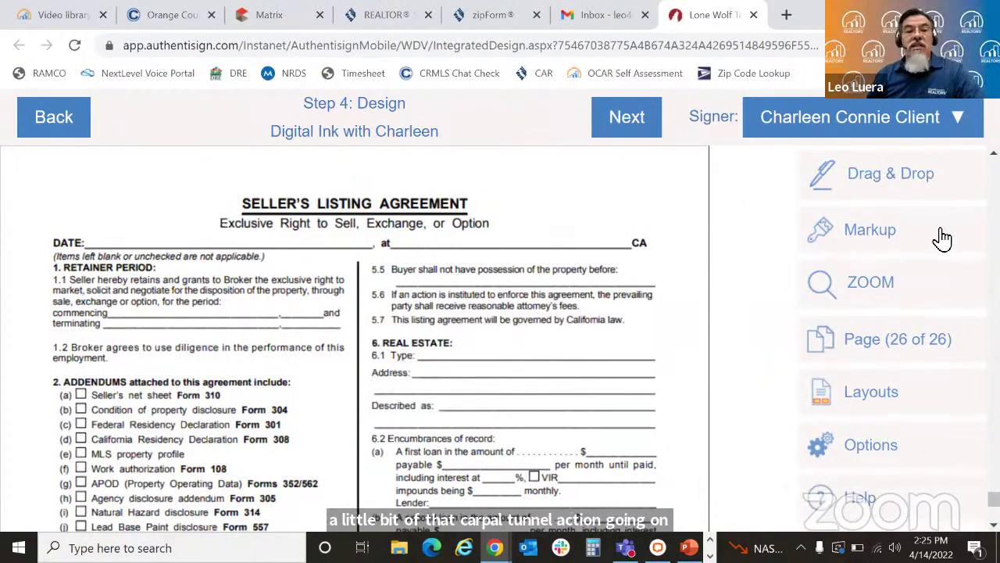
{"action": "left_click", "coordinate": [863, 188]}
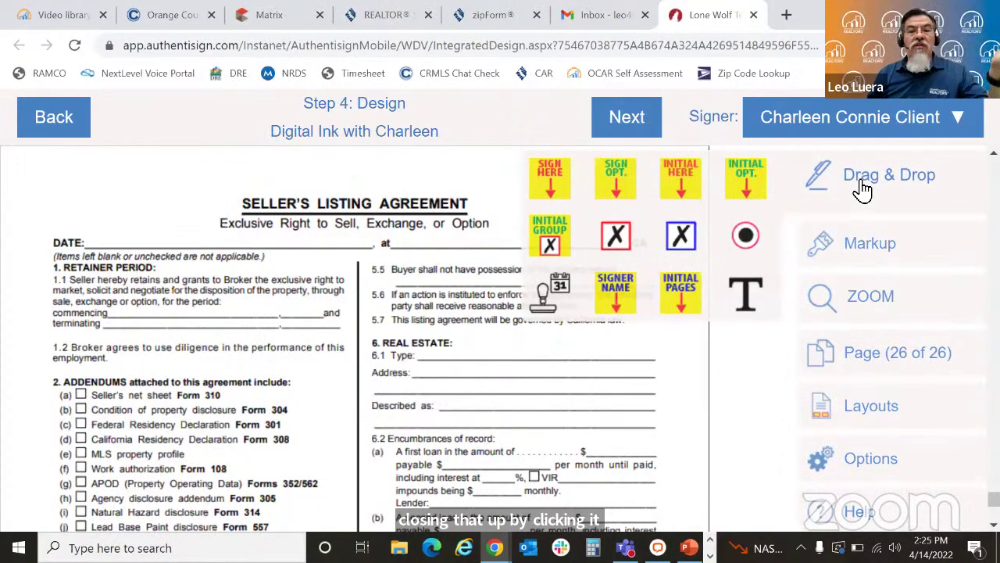
Step: Place an auto-date field on the DATE line and a widened text field on the 'at' line
{"action": "left_click_drag", "start_coordinate": [553, 290], "coordinate": [133, 238]}
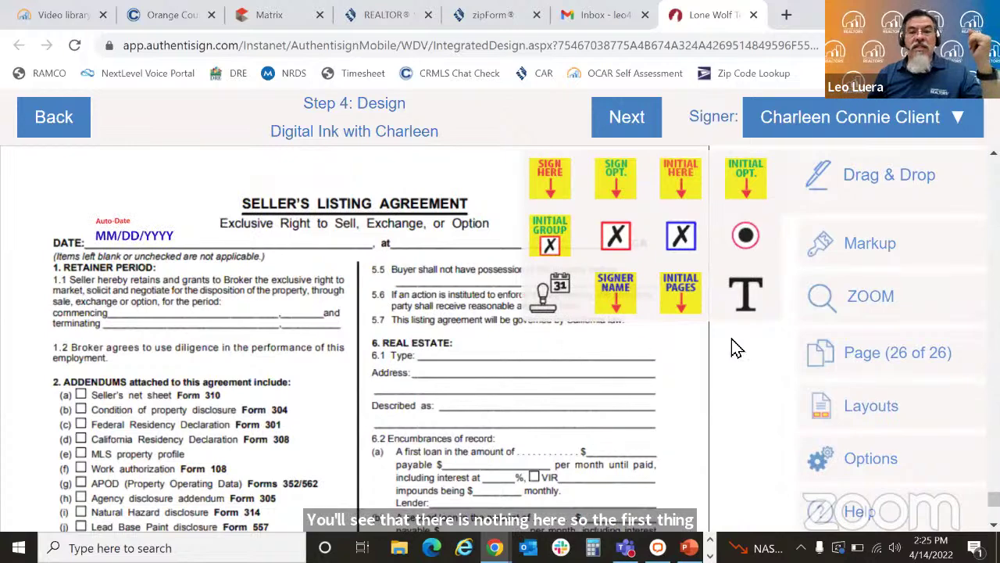
{"action": "left_click_drag", "start_coordinate": [748, 308], "coordinate": [439, 249]}
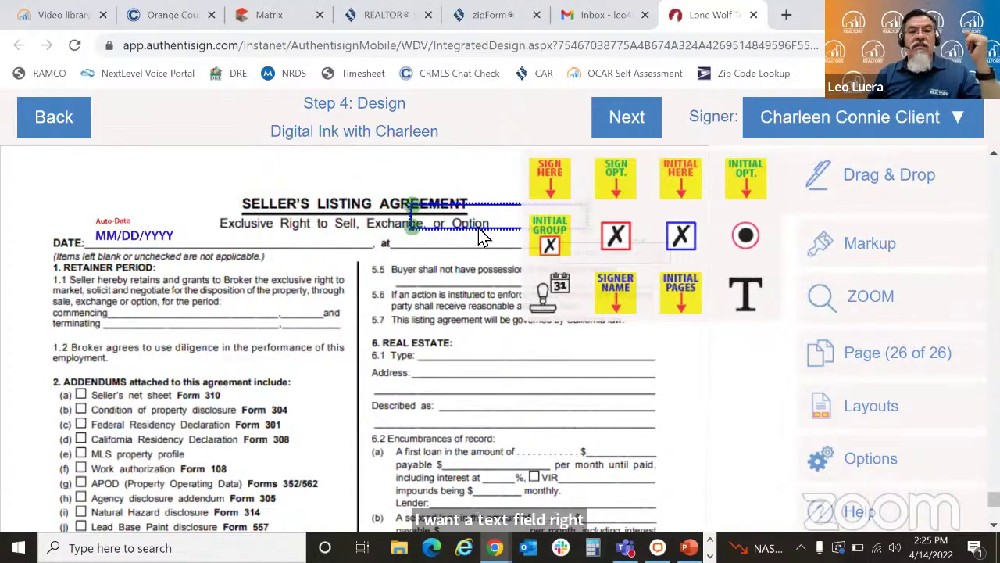
{"action": "left_click_drag", "start_coordinate": [480, 215], "coordinate": [474, 235]}
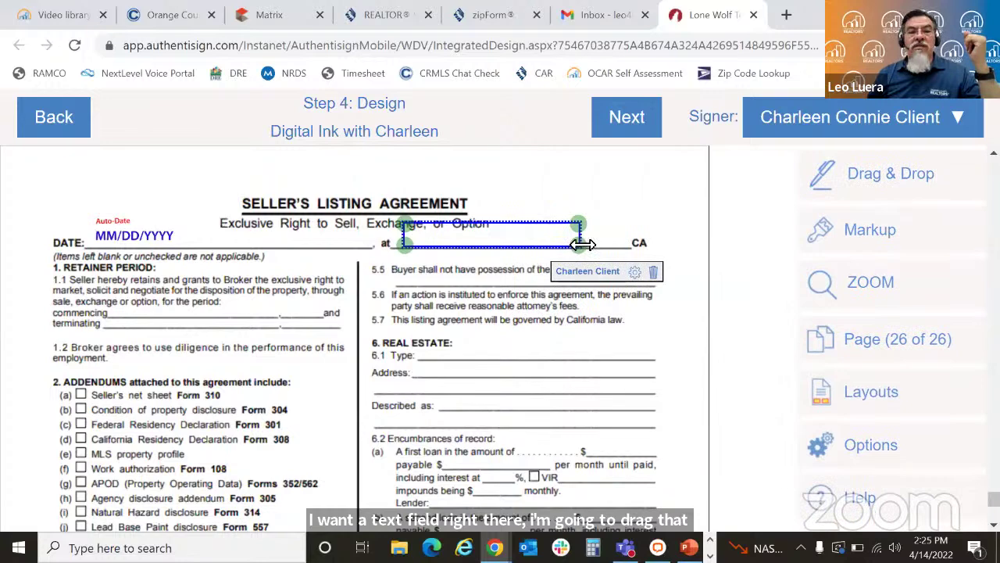
{"action": "left_click_drag", "start_coordinate": [586, 243], "coordinate": [604, 244]}
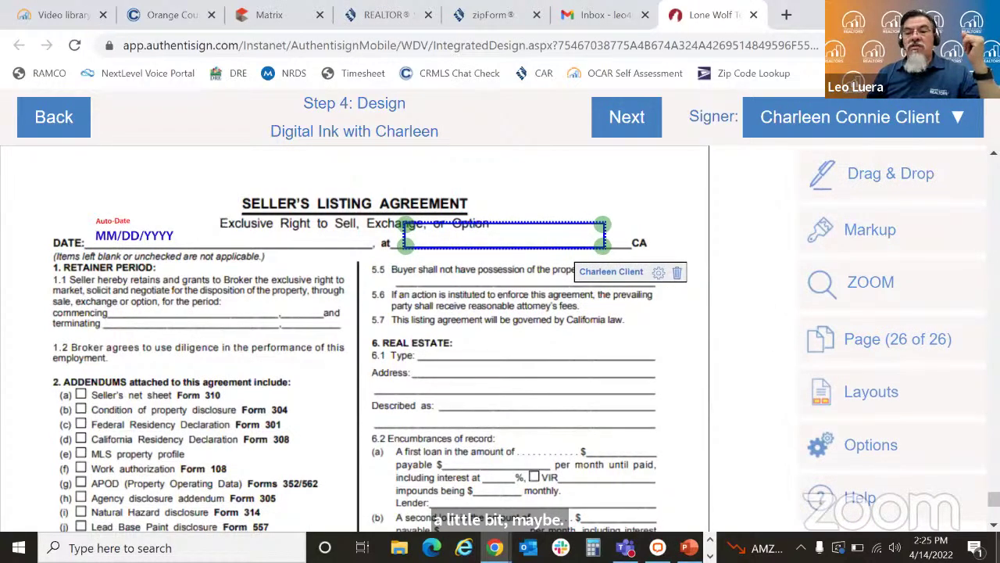
{"action": "scroll", "coordinate": [355, 336], "scroll_direction": "down", "scroll_amount": 10}
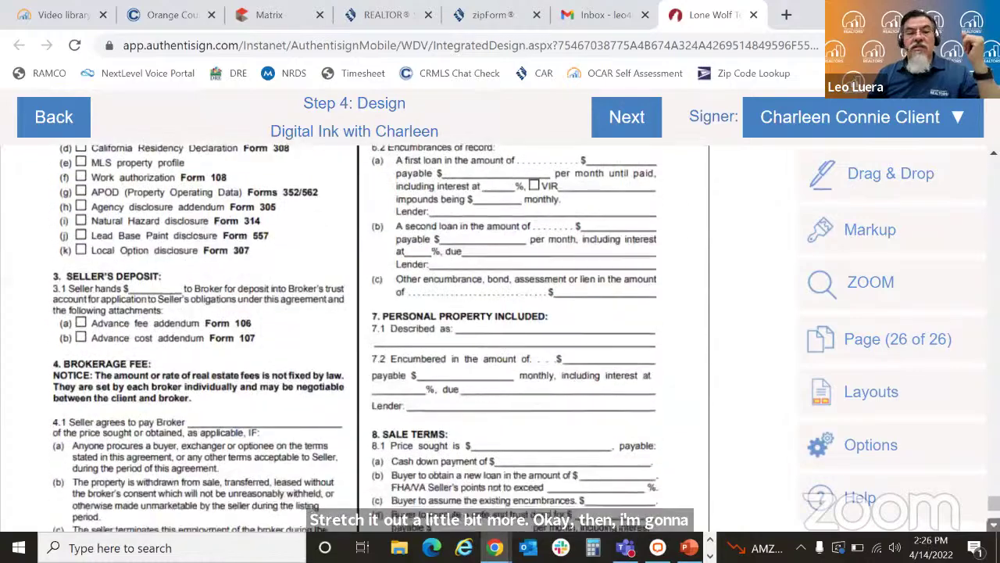
{"action": "scroll", "coordinate": [354, 336], "scroll_direction": "down", "scroll_amount": 5}
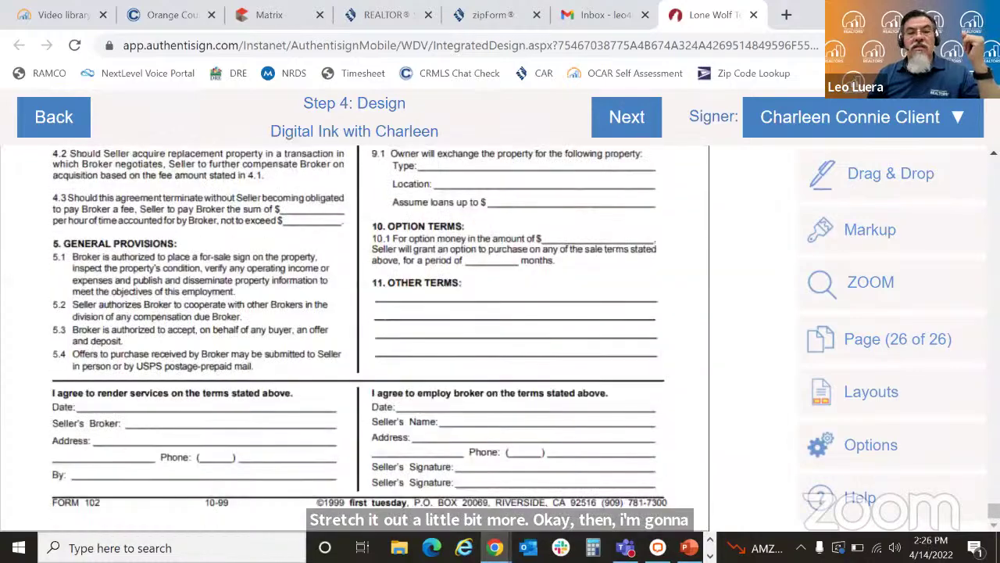
{"action": "left_click", "coordinate": [856, 181]}
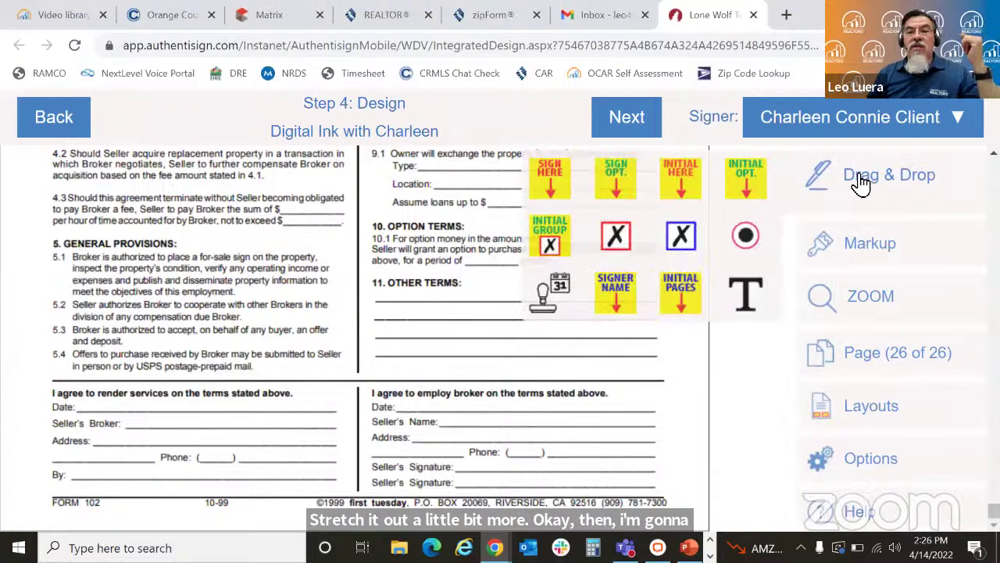
Step: Put a Sign Here field on the Seller's Signature line with its date stamp on the Date line
{"action": "mouse_move", "coordinate": [557, 183]}
{"action": "left_mouse_down"}
{"action": "mouse_move", "coordinate": [486, 371]}
{"action": "mouse_move", "coordinate": [492, 388]}
{"action": "left_mouse_up"}
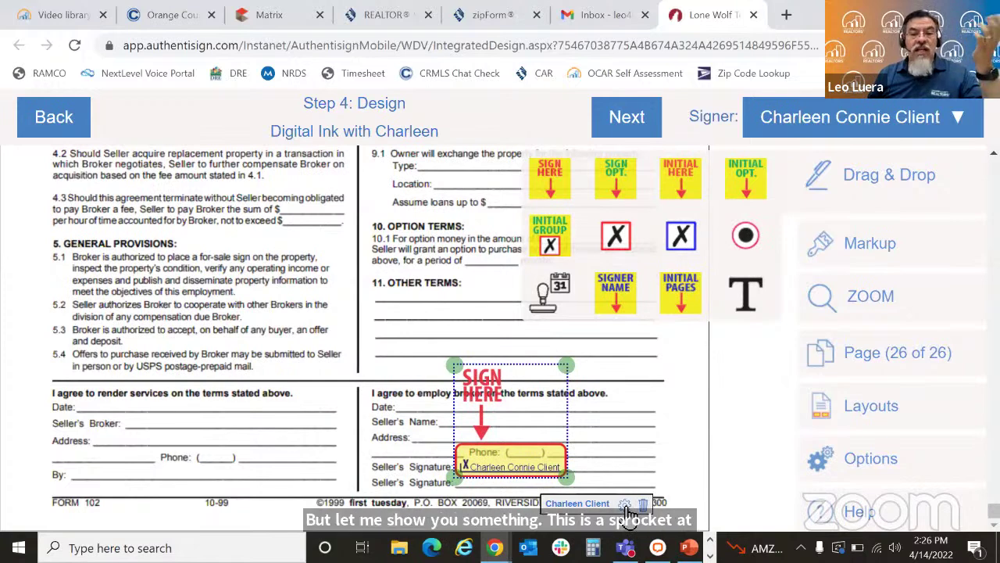
{"action": "left_click", "coordinate": [625, 505]}
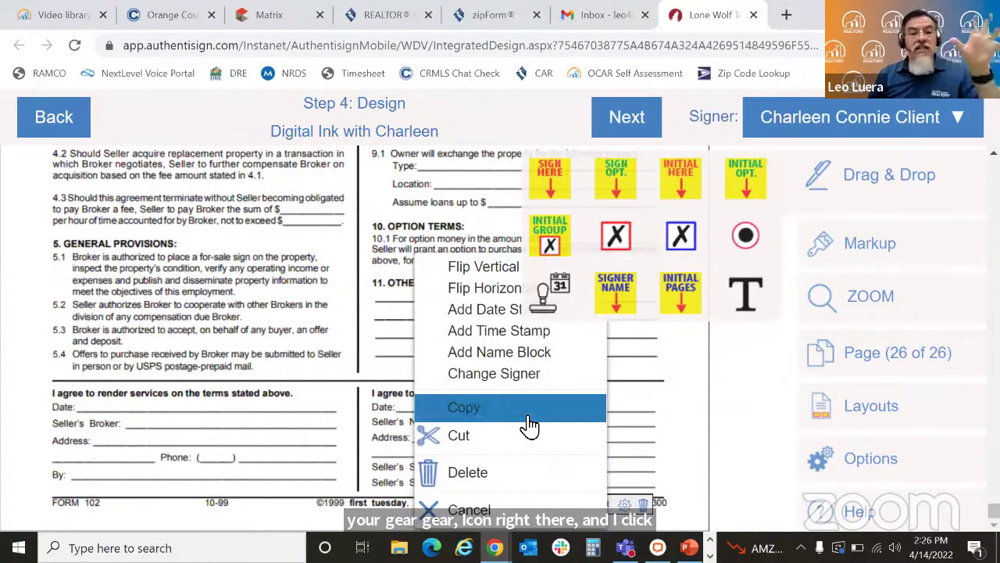
{"action": "left_click", "coordinate": [474, 308]}
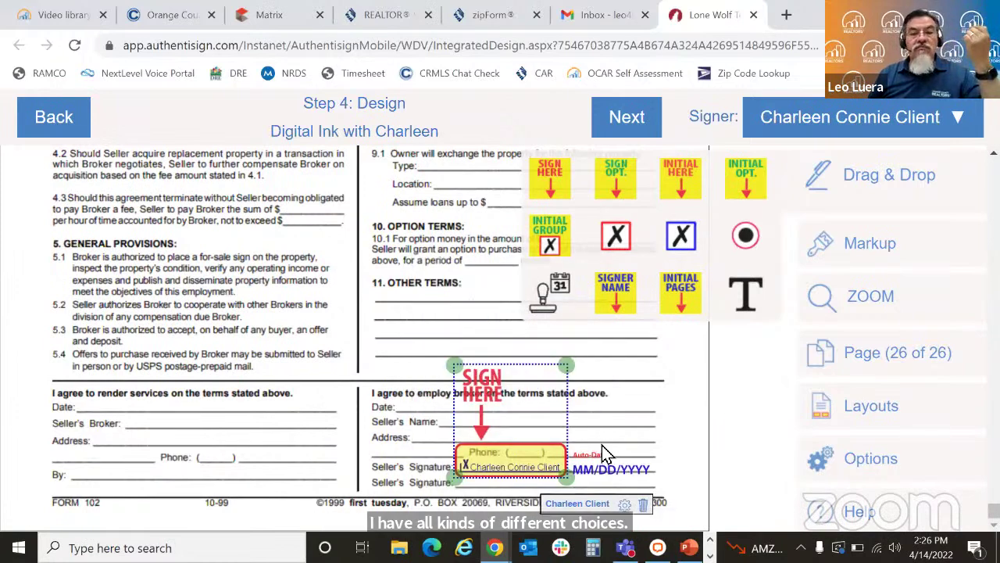
{"action": "mouse_move", "coordinate": [608, 471]}
{"action": "left_mouse_down"}
{"action": "mouse_move", "coordinate": [588, 347]}
{"action": "mouse_move", "coordinate": [439, 417]}
{"action": "left_mouse_up"}
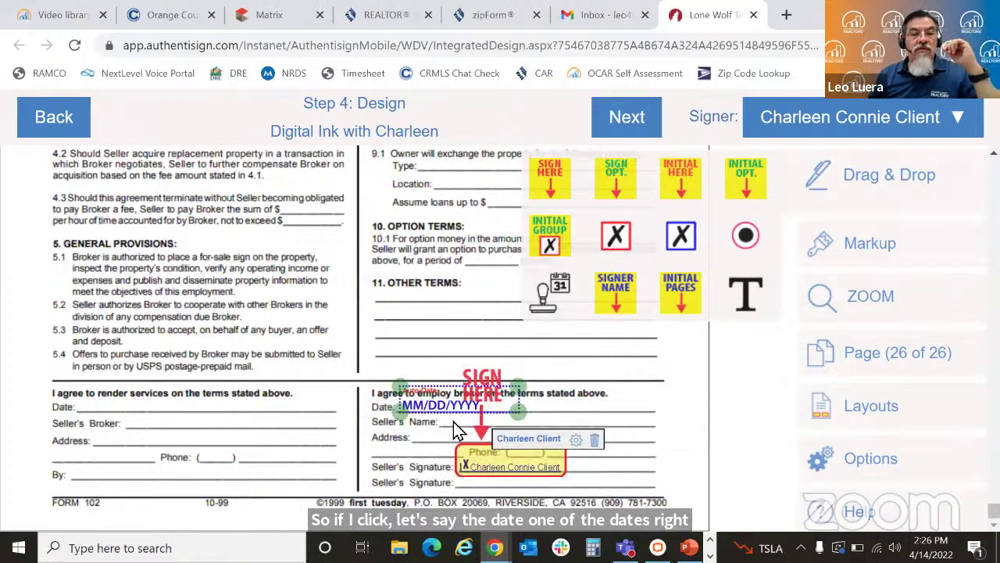
{"action": "left_click", "coordinate": [552, 471]}
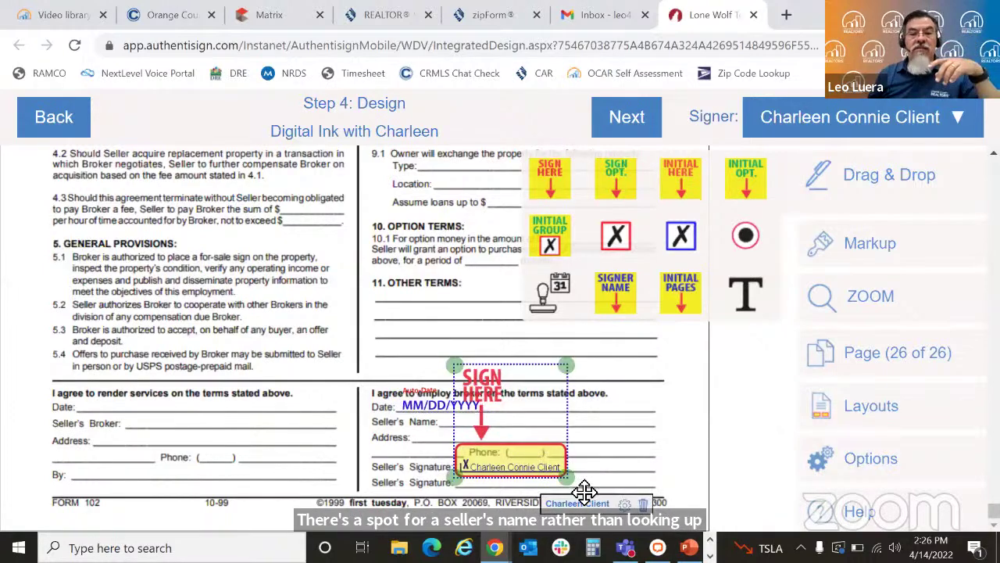
{"action": "left_click", "coordinate": [626, 504]}
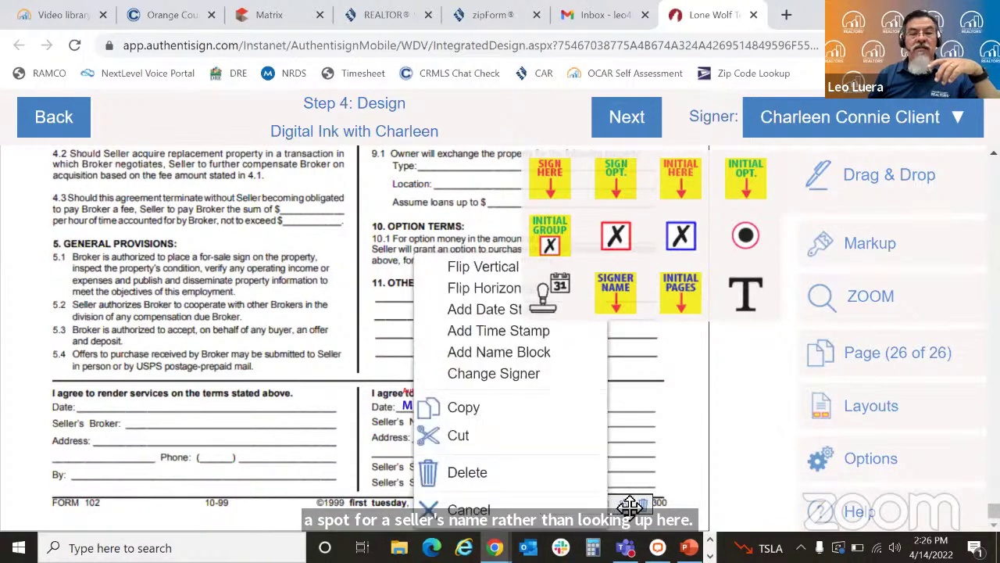
Step: Place a signer-name field on the Seller's Name line, stretch it to fit the full name, and close the field palette
{"action": "left_click", "coordinate": [524, 354]}
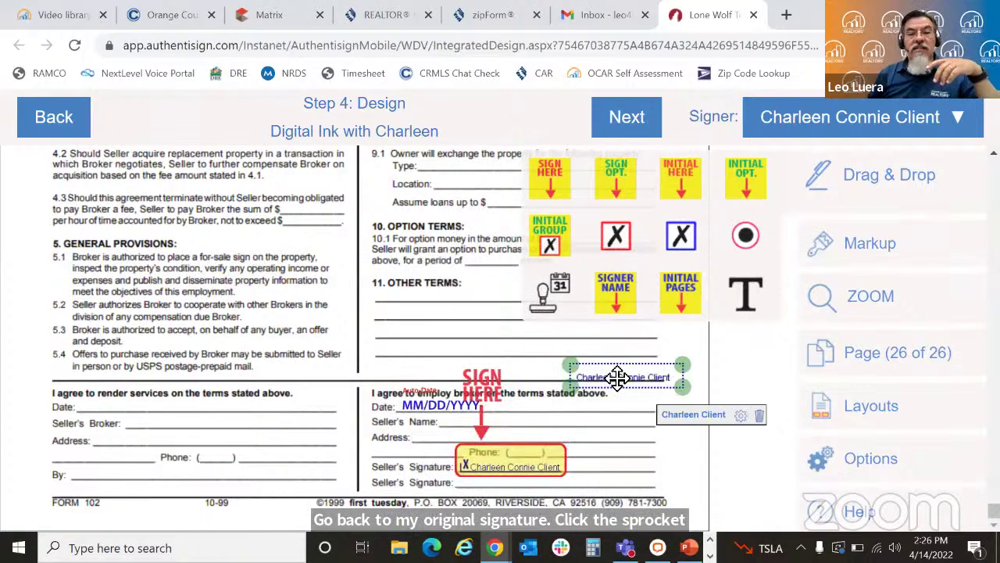
{"action": "left_click_drag", "start_coordinate": [617, 378], "coordinate": [484, 422]}
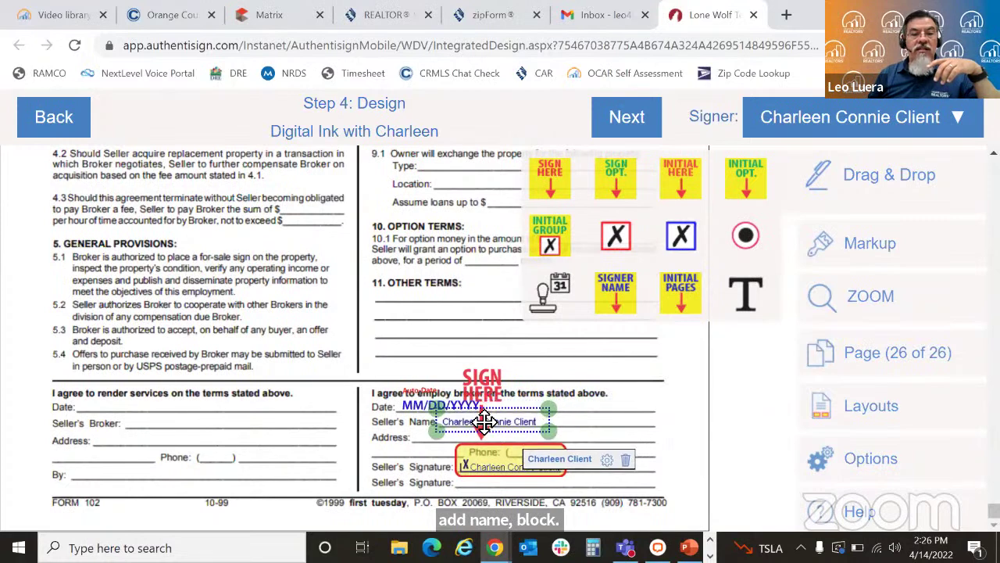
{"action": "left_click_drag", "start_coordinate": [560, 428], "coordinate": [566, 432]}
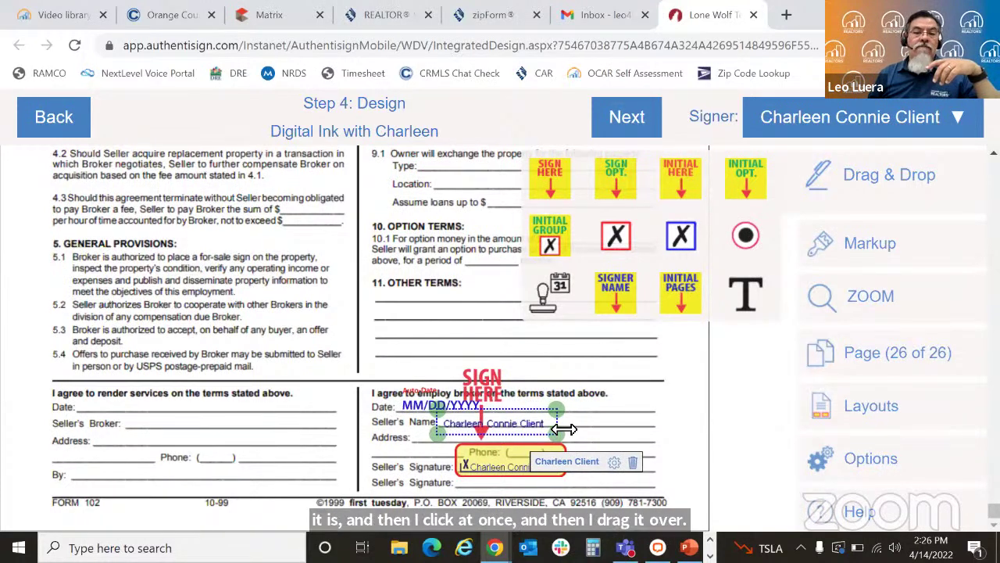
{"action": "left_click_drag", "start_coordinate": [436, 420], "coordinate": [428, 421]}
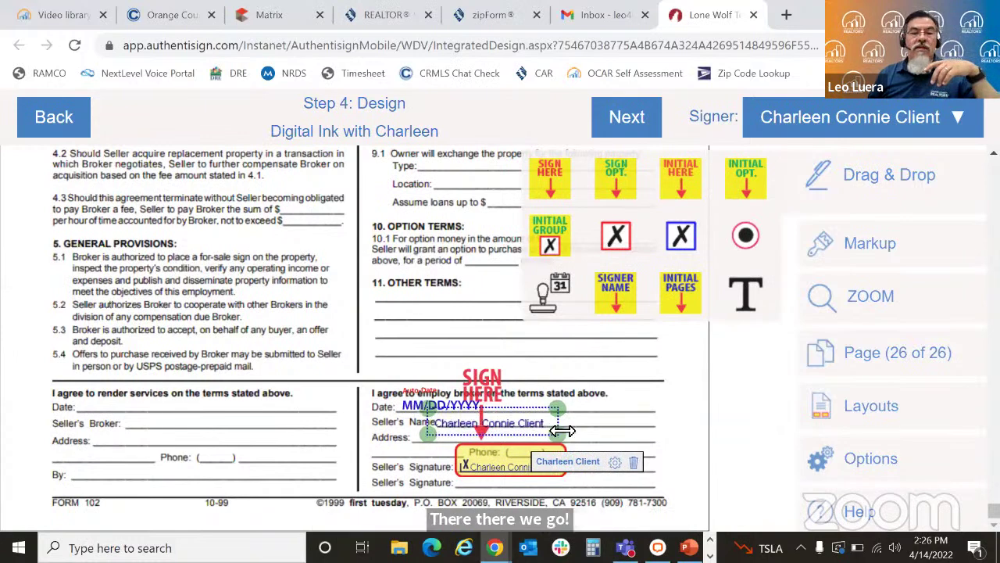
{"action": "left_click", "coordinate": [668, 409]}
{"action": "left_click", "coordinate": [918, 198]}
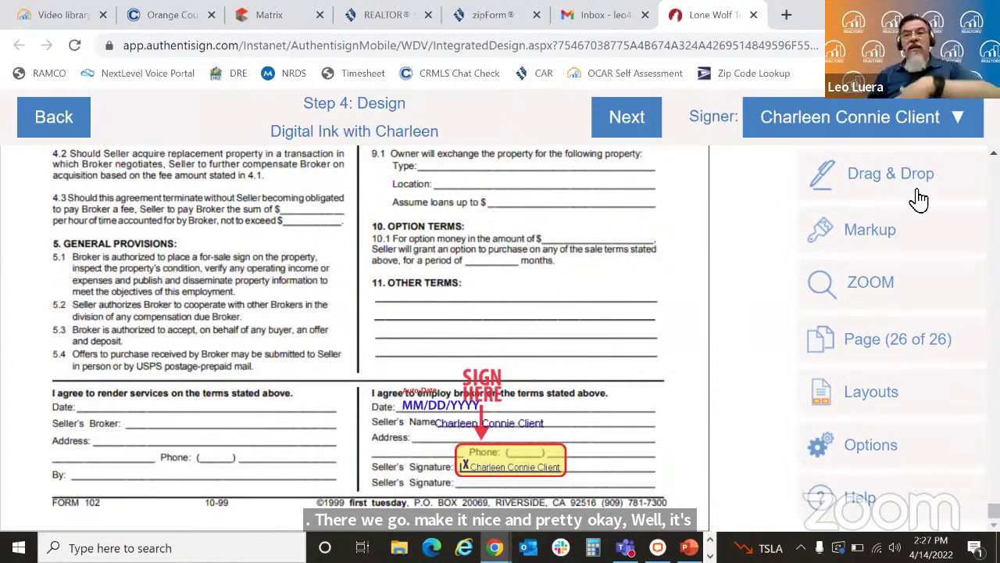
{"action": "left_click", "coordinate": [883, 231]}
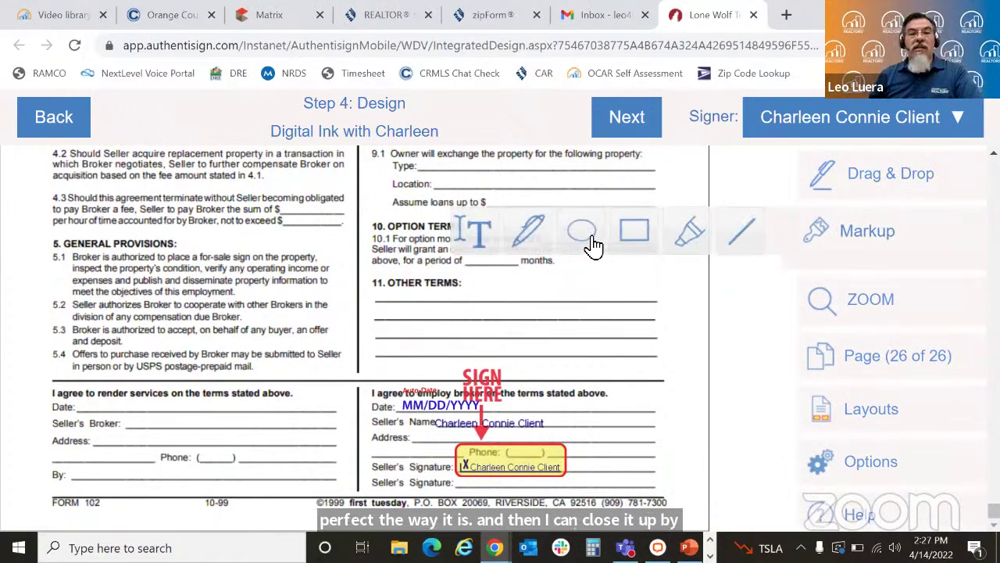
{"action": "mouse_move", "coordinate": [245, 222]}
{"action": "left_mouse_down"}
{"action": "mouse_move", "coordinate": [169, 252]}
{"action": "mouse_move", "coordinate": [162, 267]}
{"action": "left_mouse_up"}
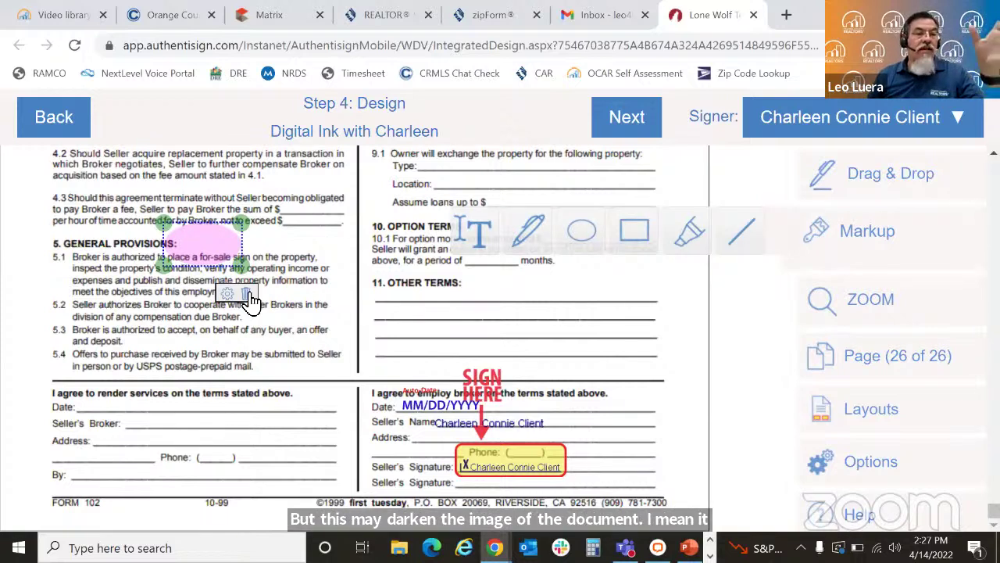
{"action": "left_click", "coordinate": [247, 295]}
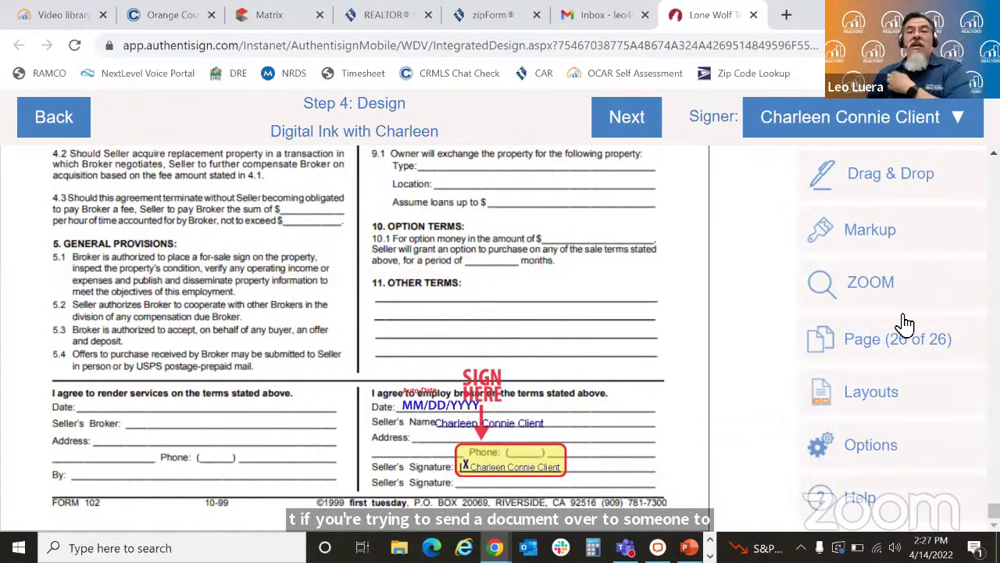
Step: Finish the design step and open the invitation e-mail subject and text customization
{"action": "left_click", "coordinate": [628, 121]}
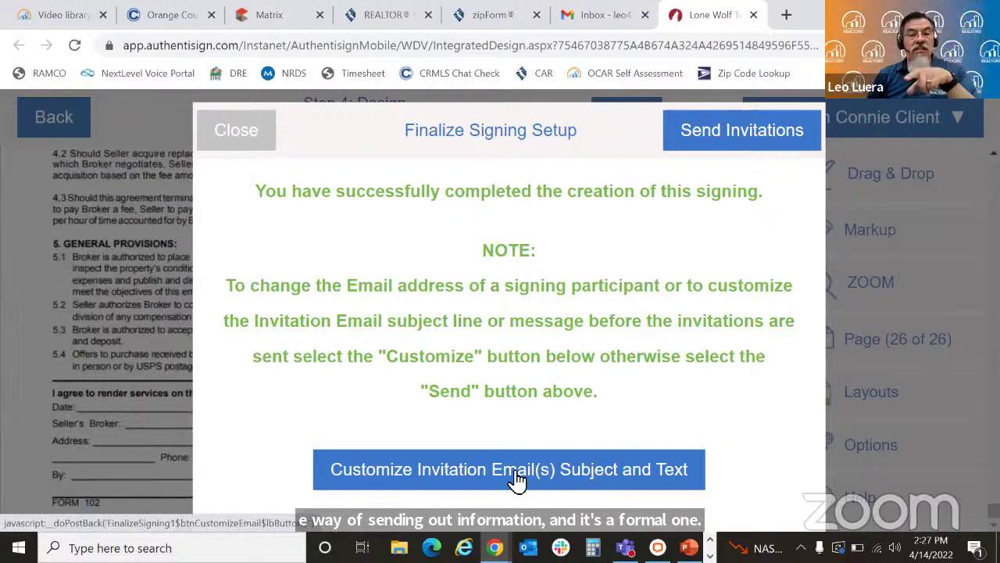
{"action": "left_click", "coordinate": [451, 477]}
Step: Set the invitation e-mail subject to 'Documents to sign - See me first'
{"action": "left_click", "coordinate": [425, 243]}
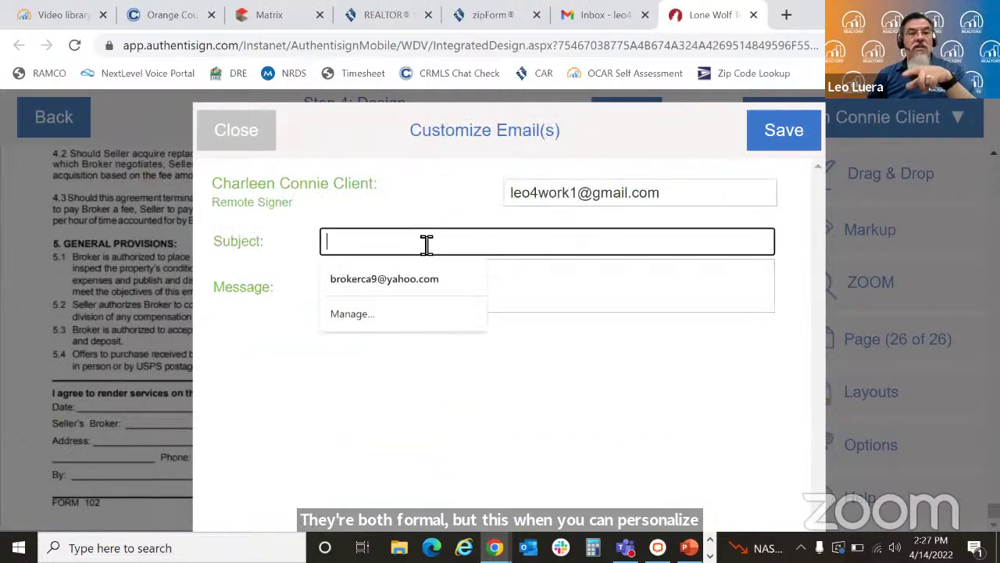
{"action": "type", "text": "Plea"}
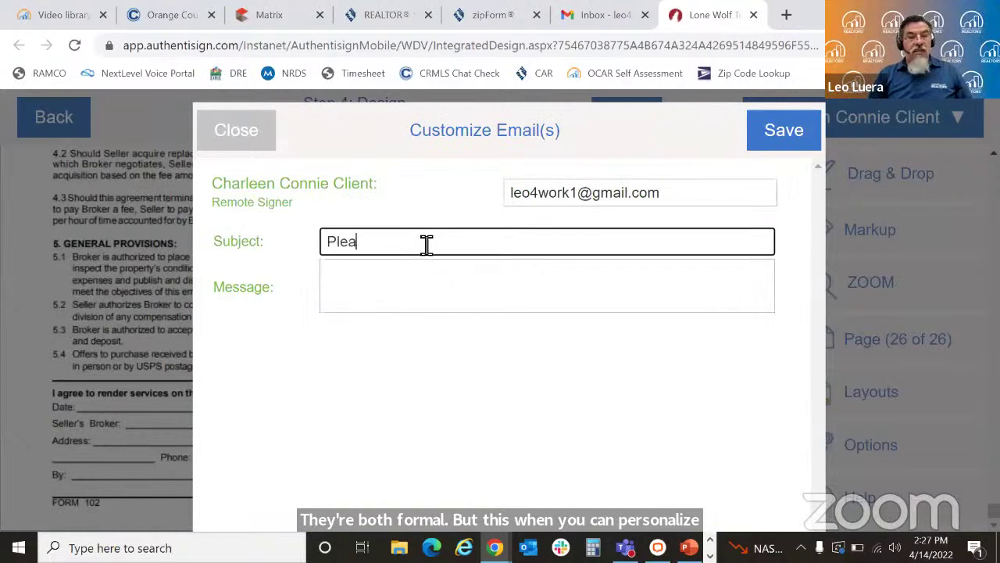
{"action": "type", "text": "se"}
{"action": "key", "text": "BackSpace"}
{"action": "key", "text": "BackSpace"}
{"action": "key", "text": "BackSpace"}
{"action": "key", "text": "BackSpace"}
{"action": "key", "text": "BackSpace"}
{"action": "key", "text": "BackSpace"}
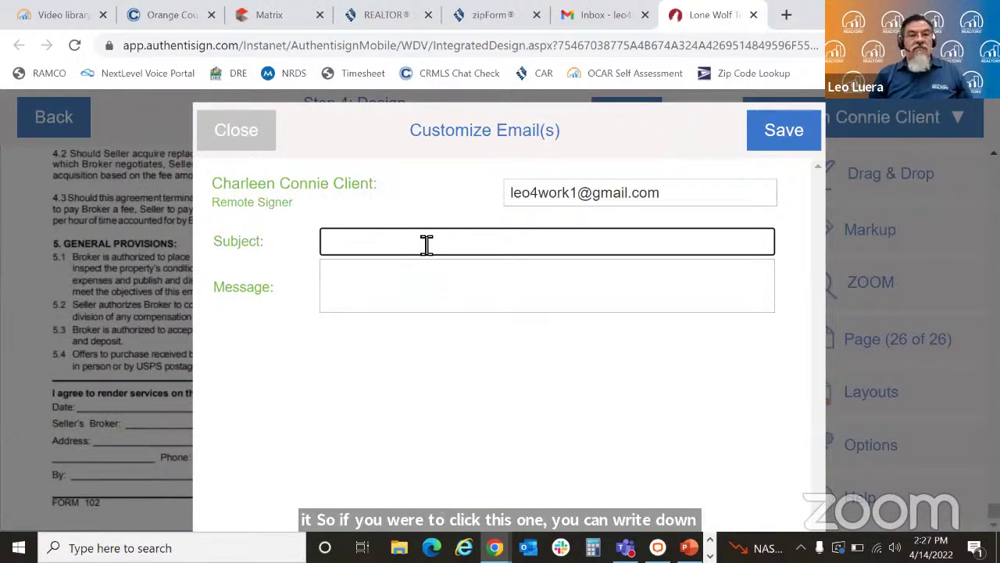
{"action": "type", "text": "Docume"}
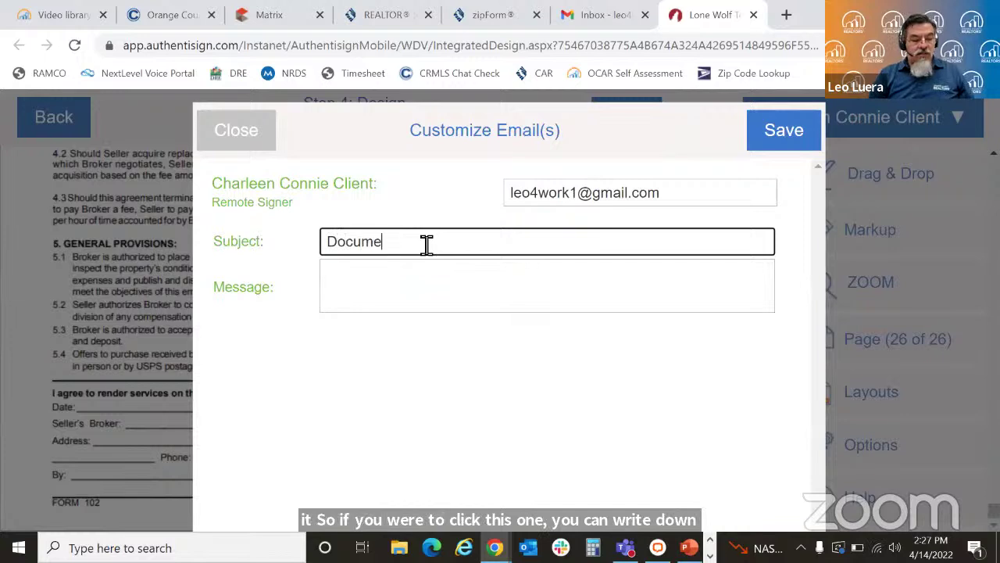
{"action": "type", "text": "nts to sign"}
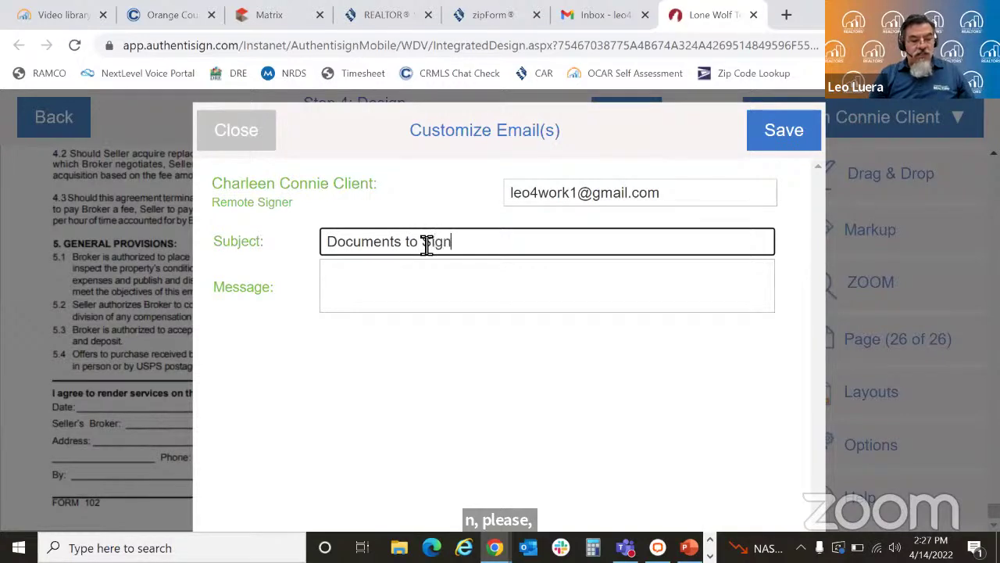
{"action": "type", "text": " - See me "}
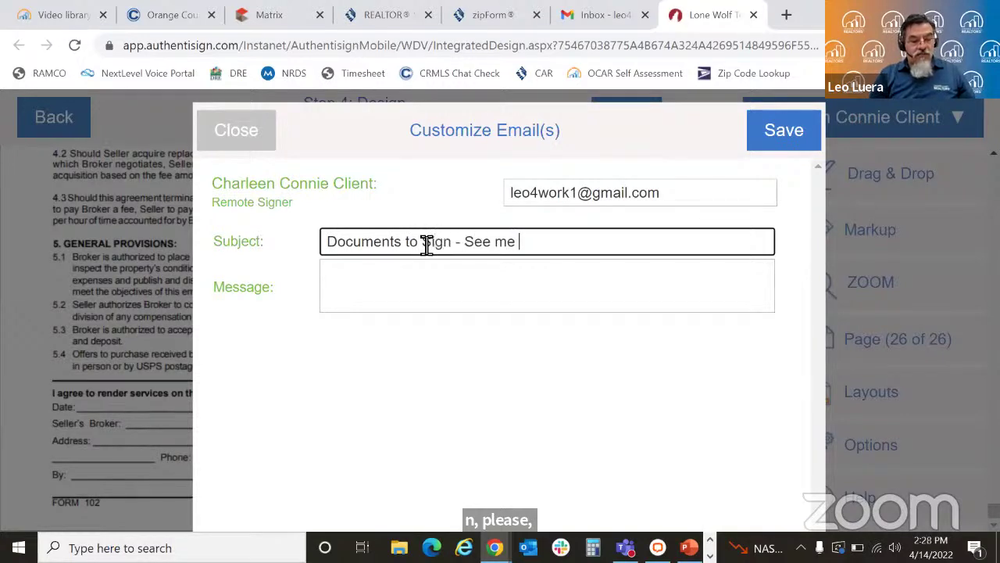
{"action": "type", "text": "first"}
{"action": "key", "text": "Tab"}
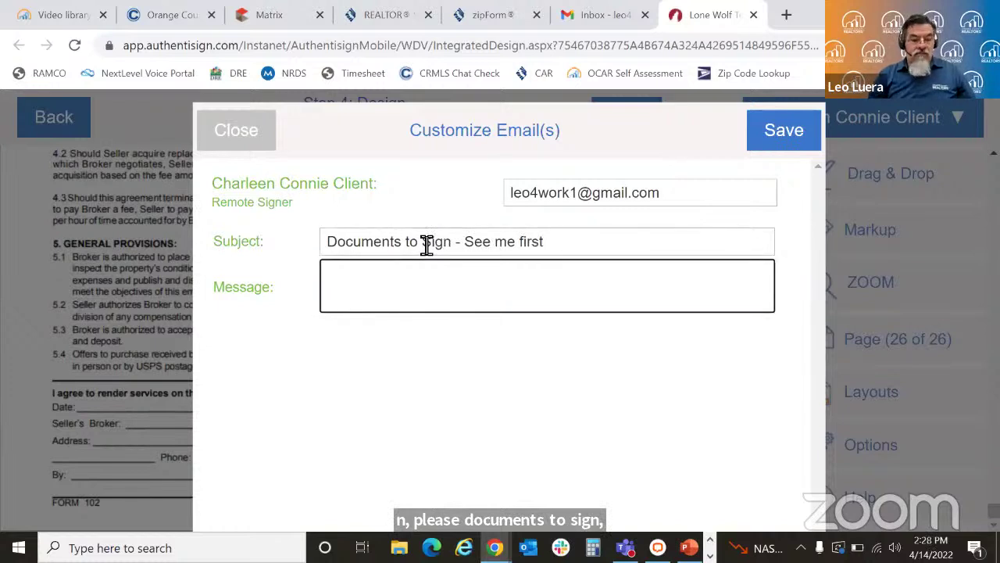
Step: Write a message greeting the client by name and saying 'Please do not sign these forms without speaking to me first.'
{"action": "type", "text": "Hello Cha"}
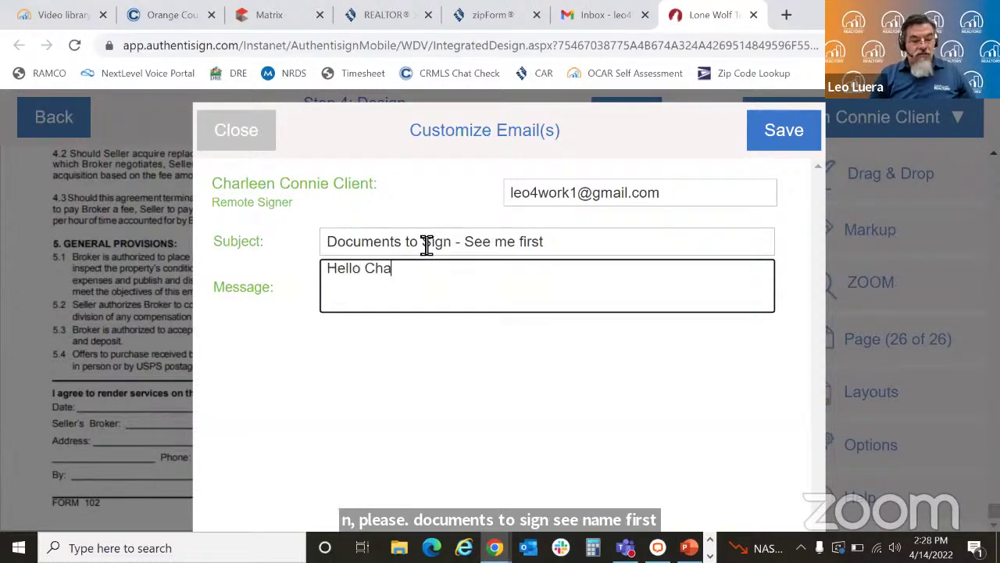
{"action": "type", "text": "rleen,"}
{"action": "key", "text": "Return"}
{"action": "key", "text": "Return"}
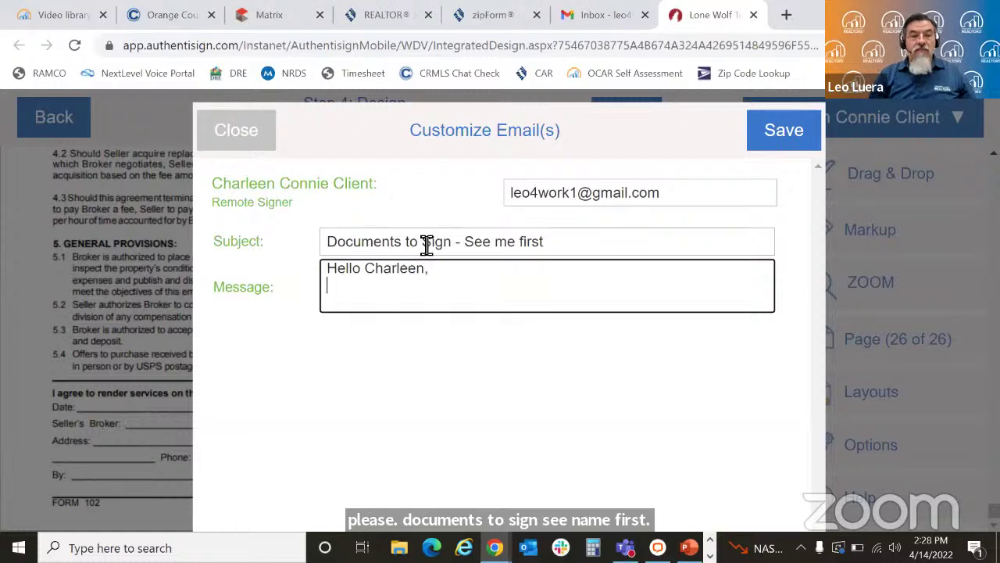
{"action": "type", "text": "Please do not si"}
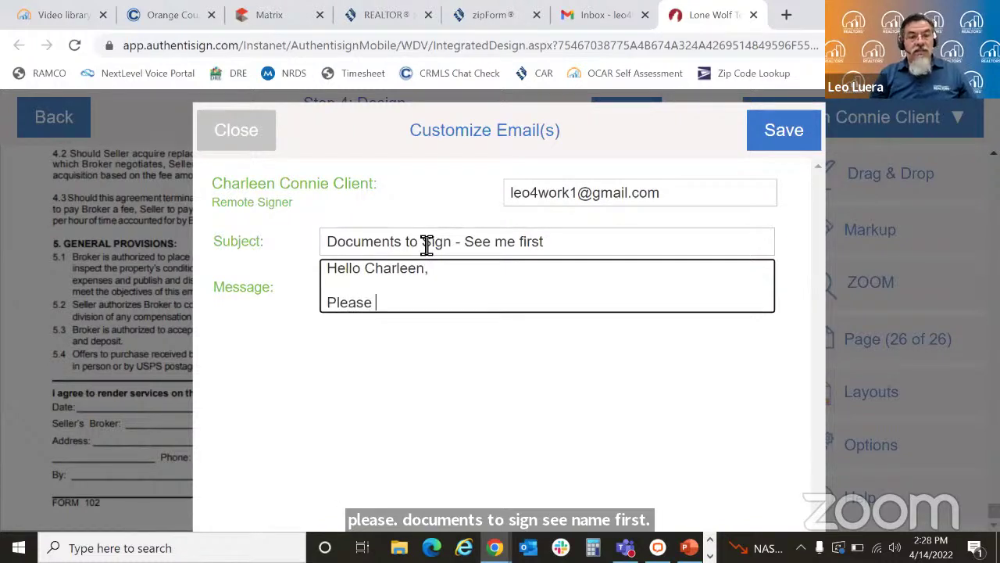
{"action": "type", "text": "gn "}
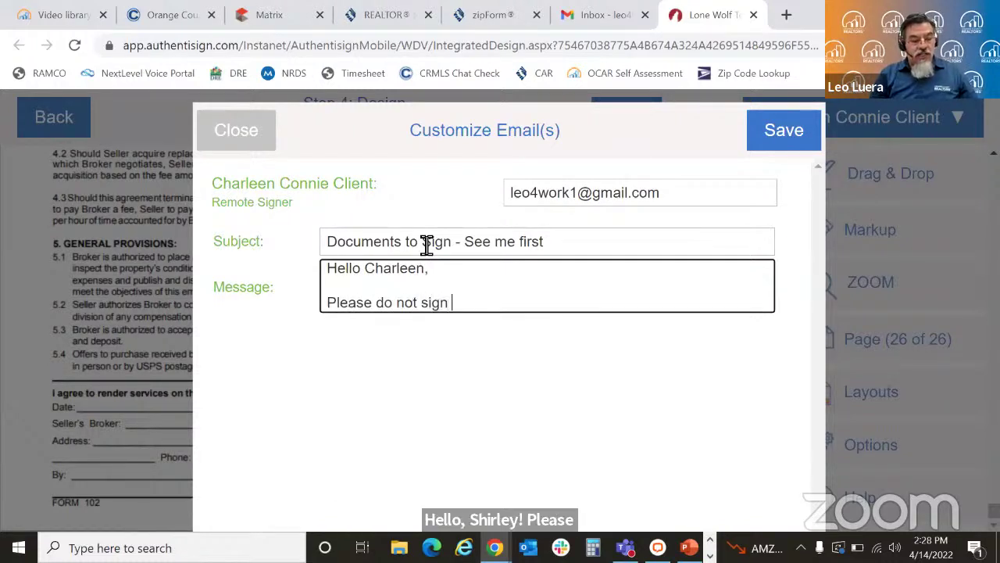
{"action": "type", "text": "these f"}
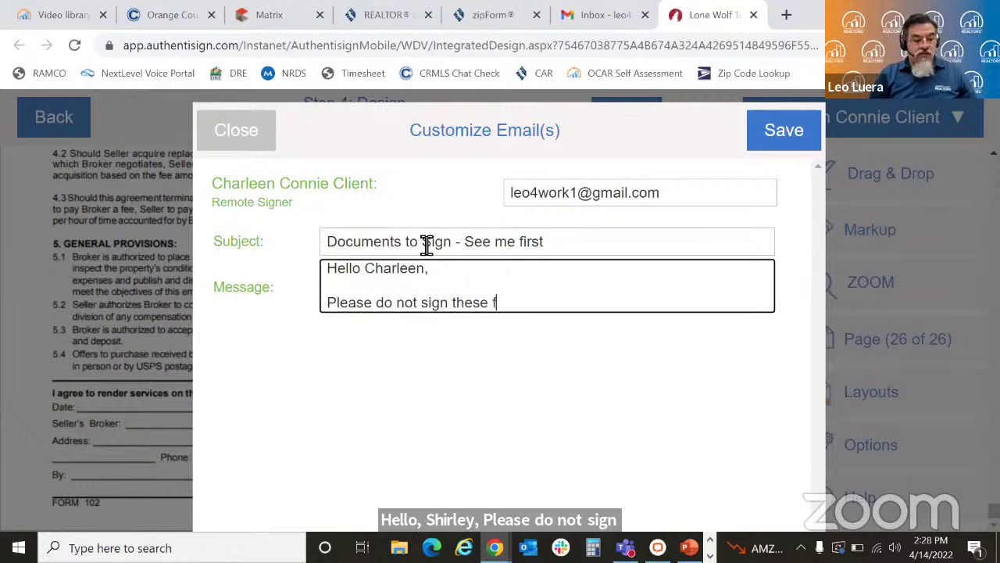
{"action": "type", "text": "orms with"}
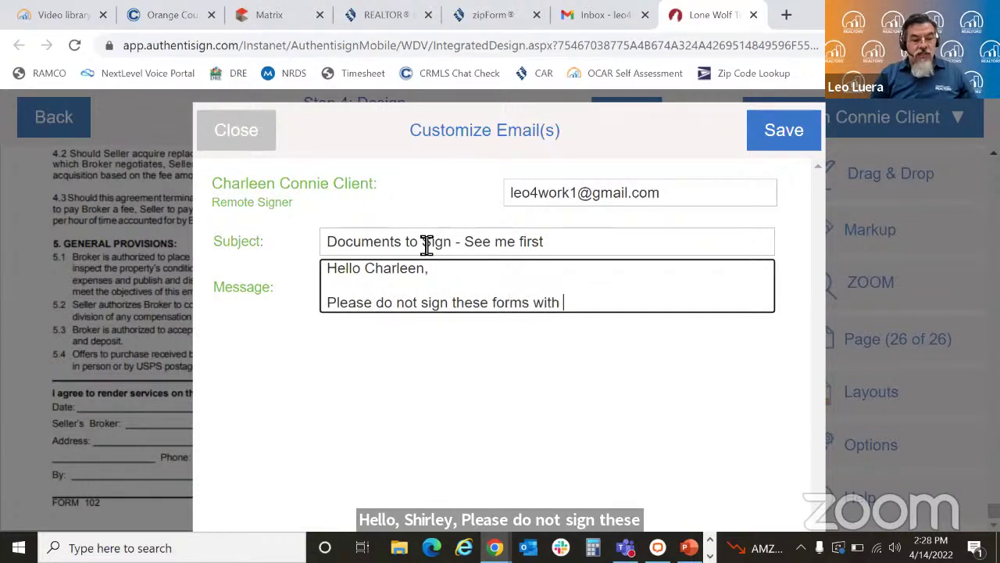
{"action": "type", "text": " a"}
{"action": "key", "text": "BackSpace"}
{"action": "key", "text": "BackSpace"}
{"action": "type", "text": "ou"}
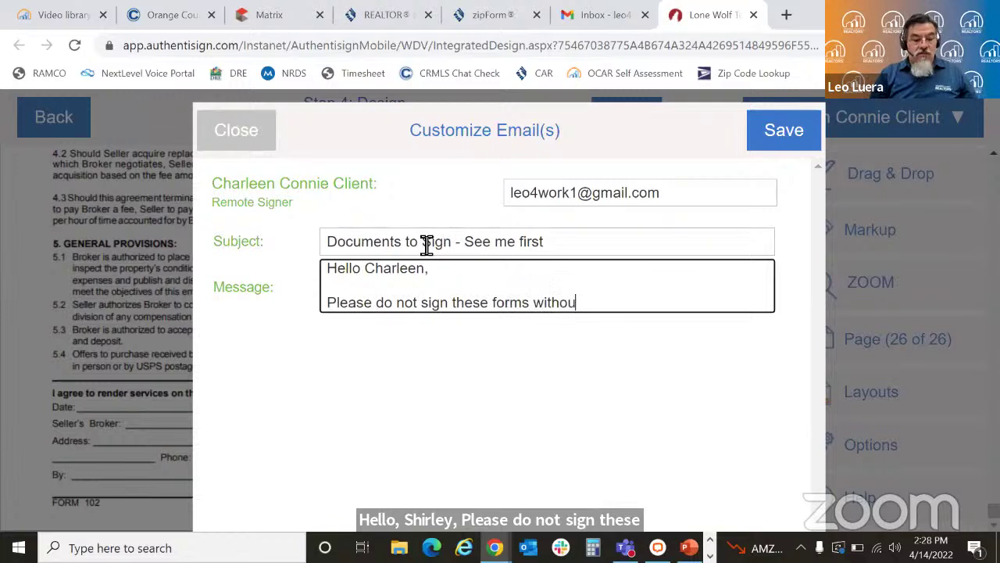
{"action": "type", "text": "t speaking t"}
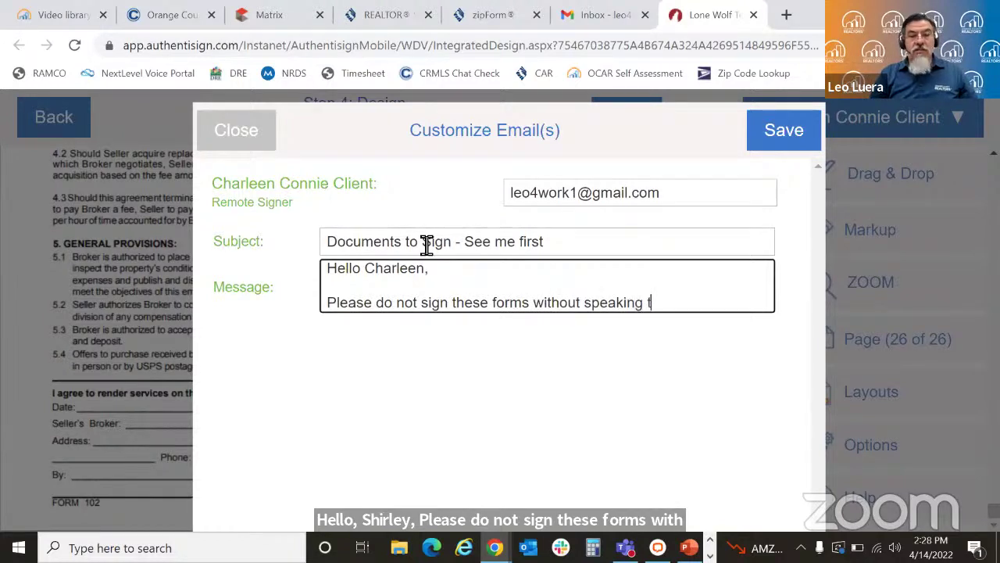
{"action": "type", "text": "o me fir"}
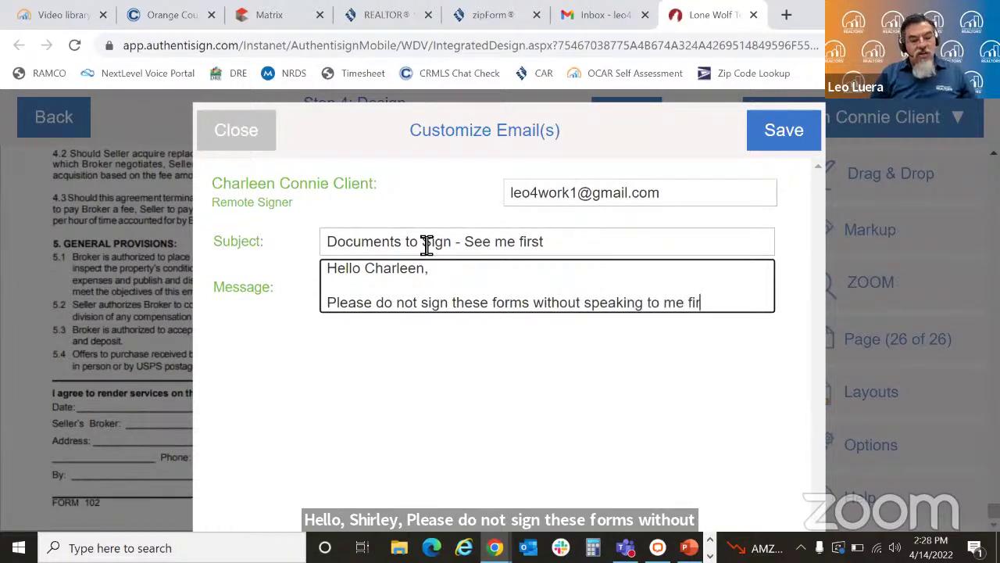
{"action": "type", "text": "st."}
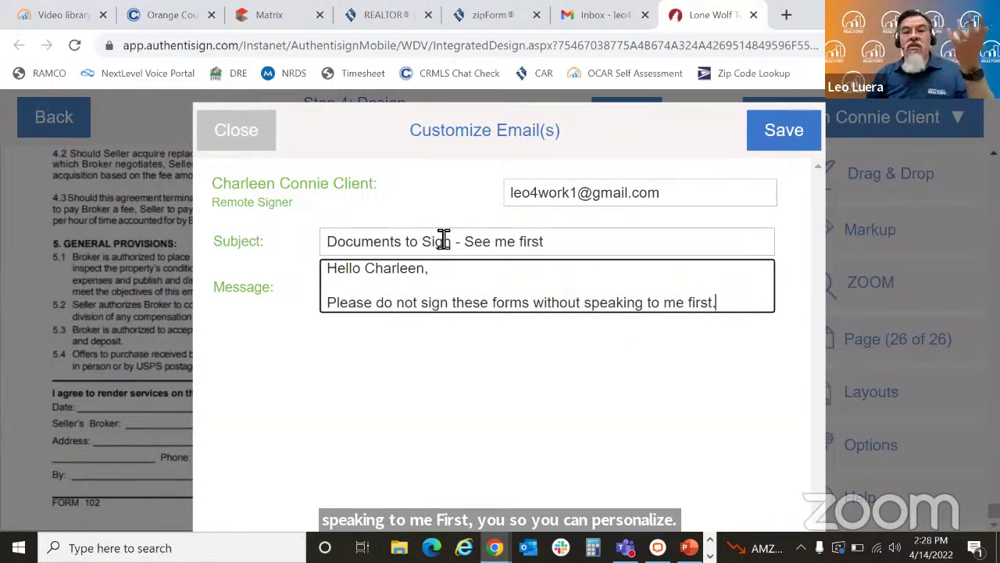
Step: Save the customized e-mail, send the signing invitations, and close the finished session
{"action": "left_click", "coordinate": [772, 145]}
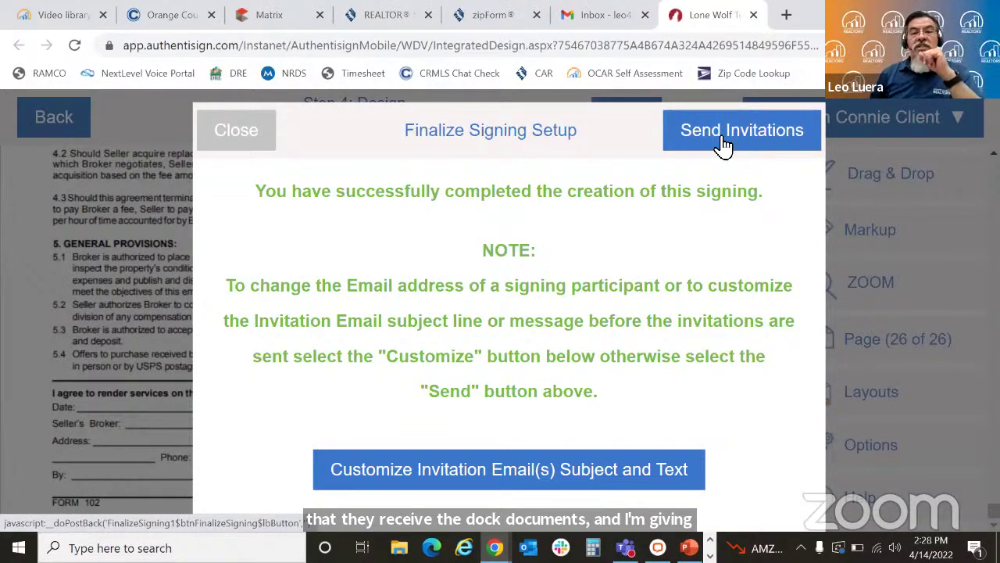
{"action": "left_click", "coordinate": [723, 145]}
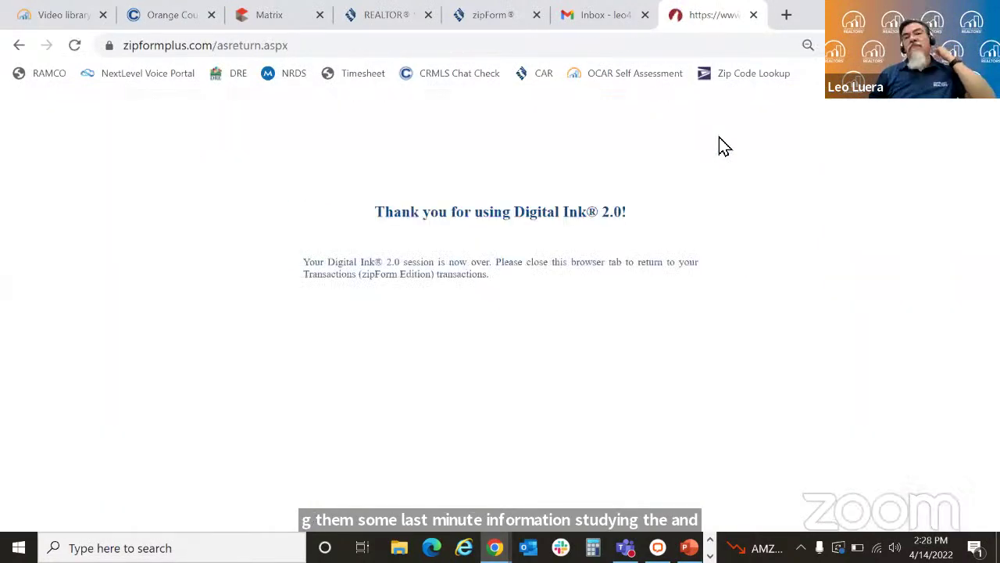
{"action": "left_click", "coordinate": [754, 15]}
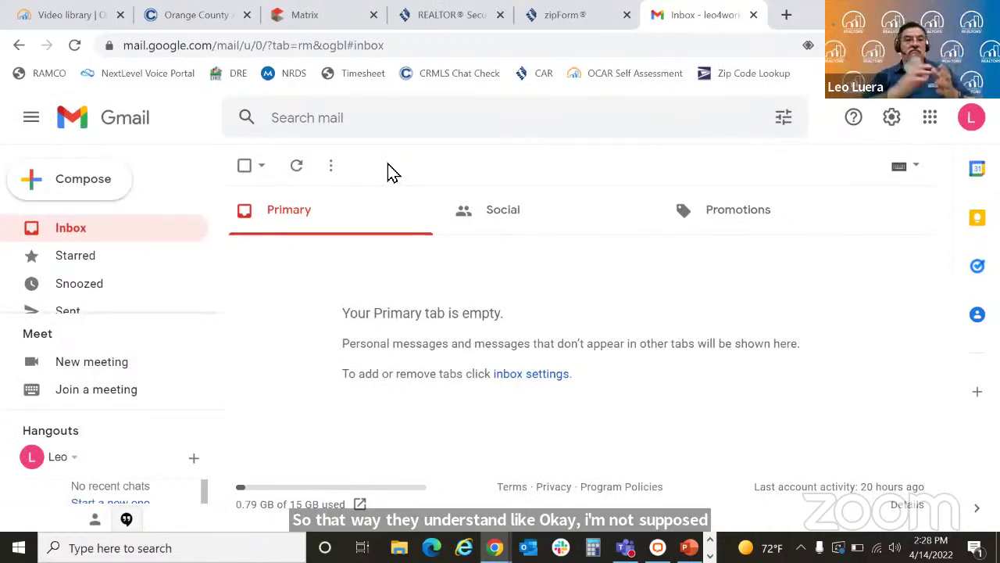
Step: Refresh the Gmail inbox twice to check for the invitation, which has not arrived
{"action": "left_click", "coordinate": [297, 173]}
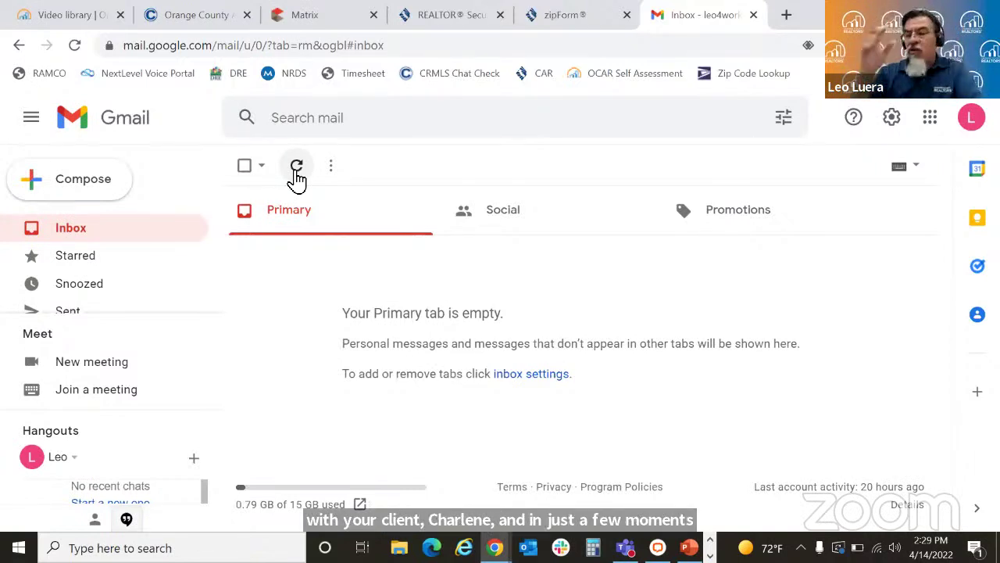
{"action": "left_click", "coordinate": [296, 172]}
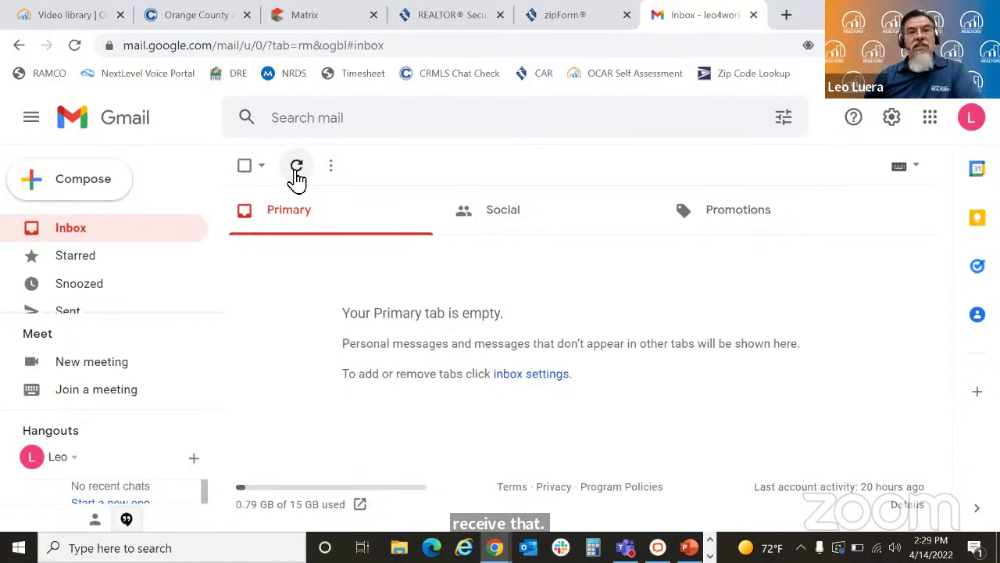
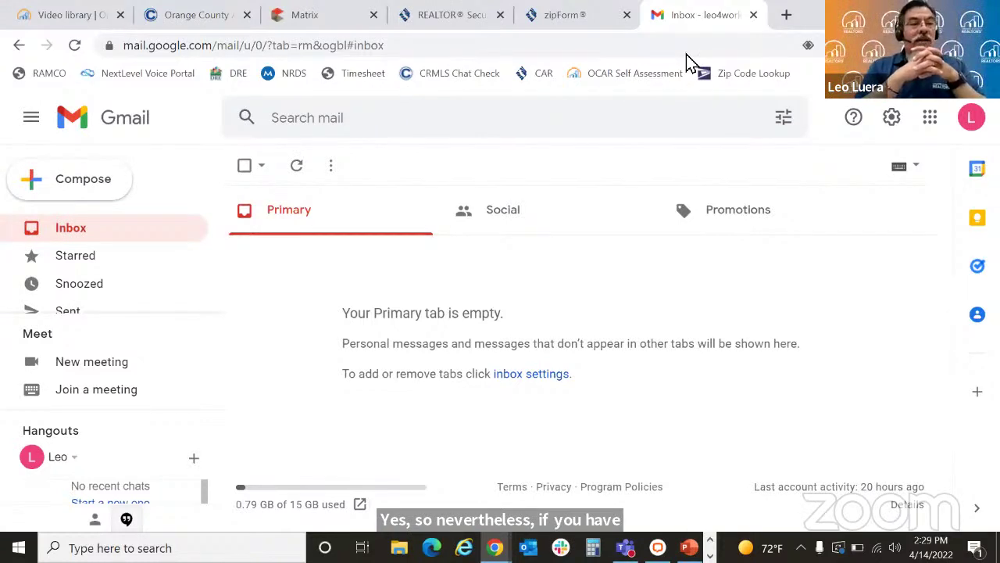
Step: Refresh the inbox, then open the 'Documents to Sign - See me first' email and scroll to its signing button
{"action": "left_click", "coordinate": [302, 166]}
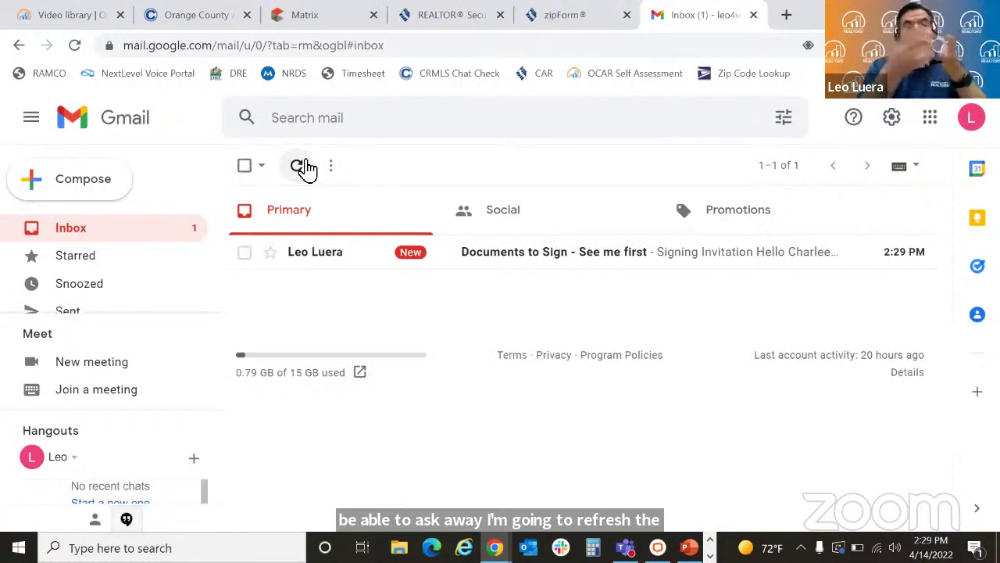
{"action": "left_click", "coordinate": [301, 166]}
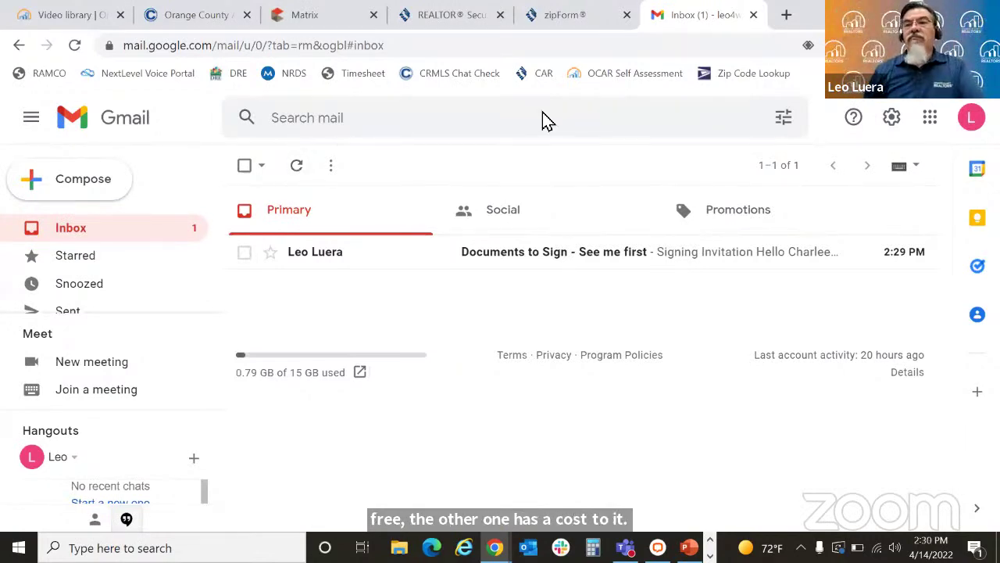
{"action": "left_click", "coordinate": [679, 261]}
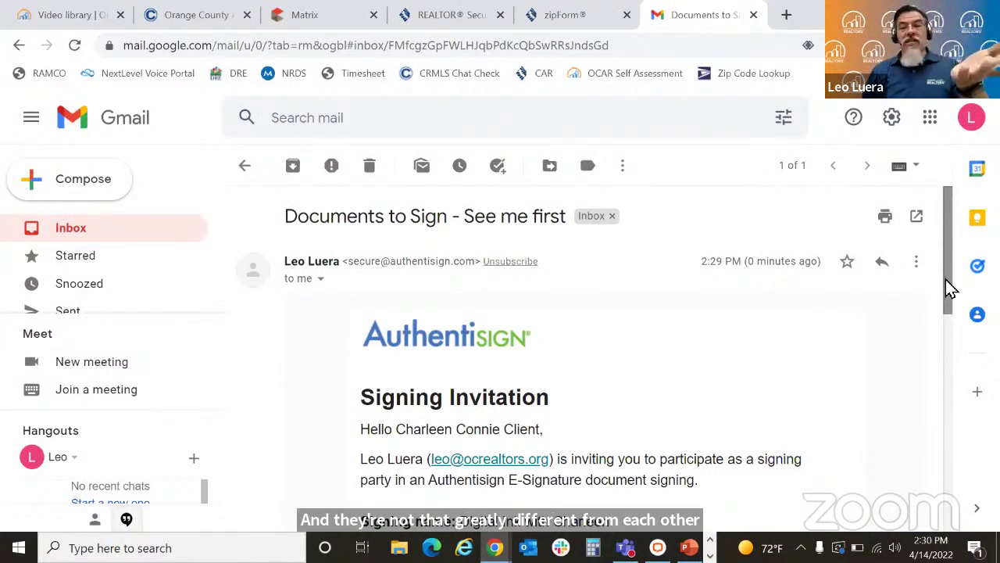
{"action": "left_click_drag", "start_coordinate": [949, 287], "coordinate": [937, 390]}
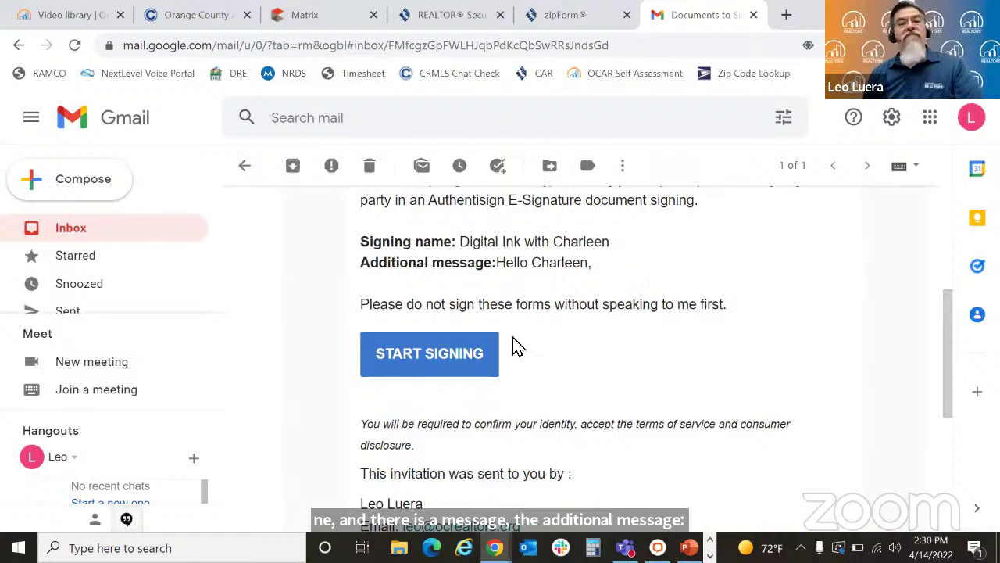
Step: Start signing in Authentisign, sketch a hand-drawn signature, clear it and close the drawing pad
{"action": "left_click", "coordinate": [435, 357]}
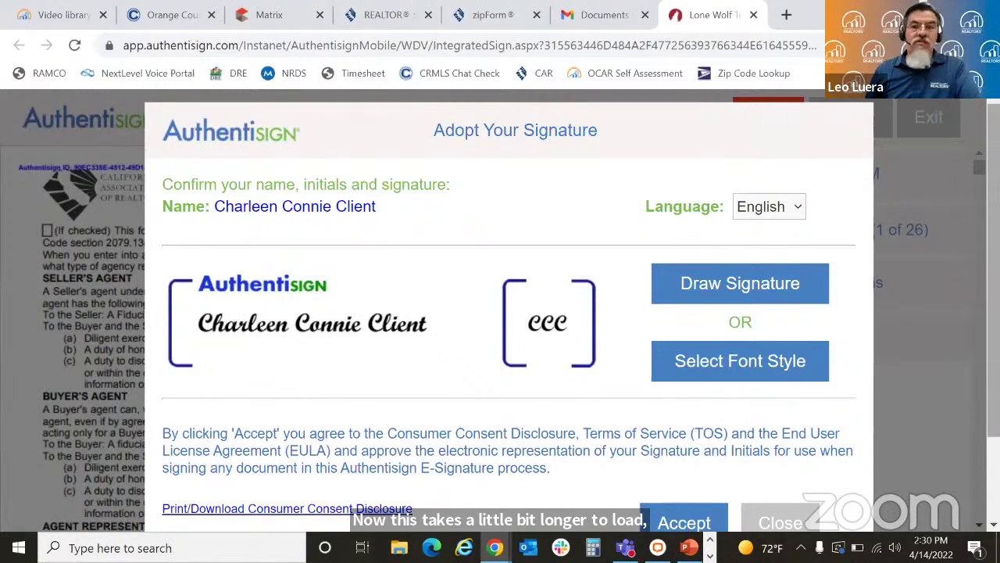
{"action": "scroll", "coordinate": [500, 313], "scroll_direction": "down", "scroll_amount": 2}
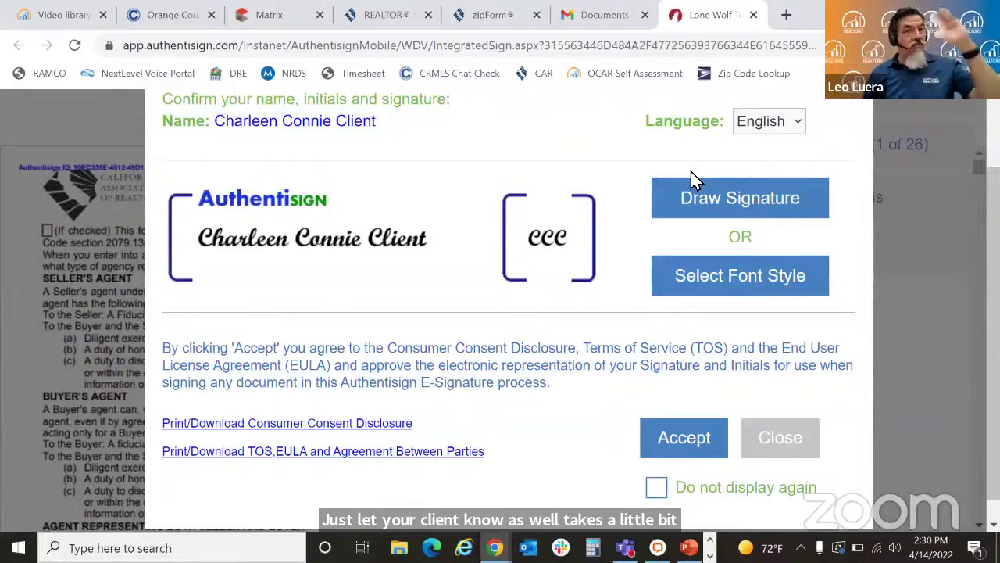
{"action": "left_click", "coordinate": [739, 212]}
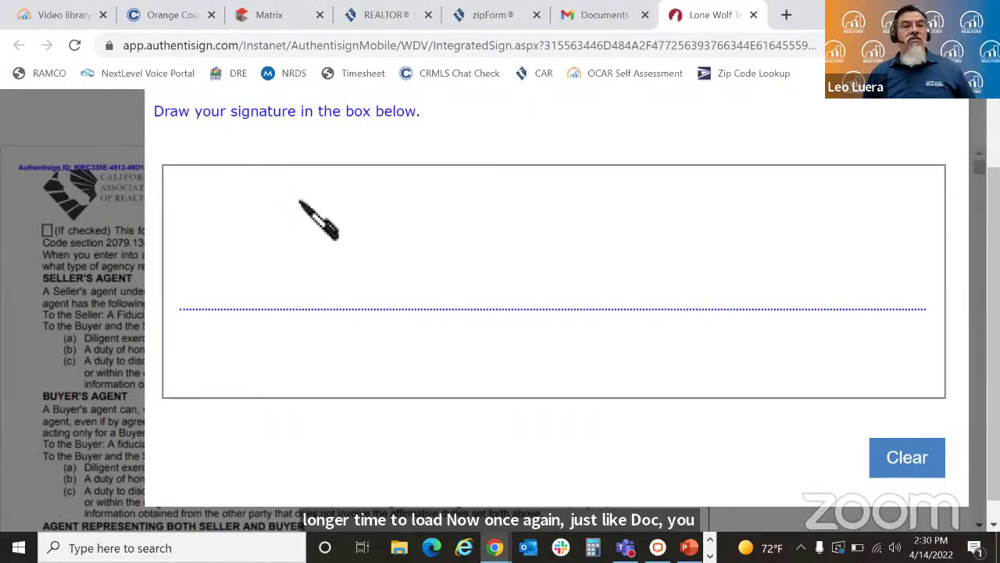
{"action": "mouse_move", "coordinate": [291, 197]}
{"action": "left_mouse_down"}
{"action": "mouse_move", "coordinate": [261, 297]}
{"action": "mouse_move", "coordinate": [290, 230]}
{"action": "mouse_move", "coordinate": [289, 266]}
{"action": "mouse_move", "coordinate": [334, 286]}
{"action": "mouse_move", "coordinate": [391, 275]}
{"action": "mouse_move", "coordinate": [376, 301]}
{"action": "left_mouse_up"}
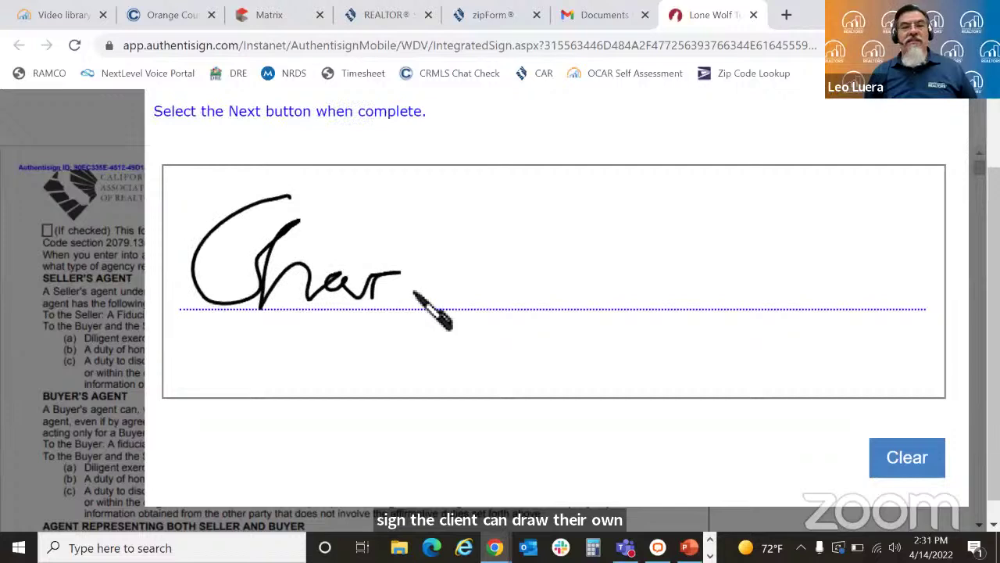
{"action": "left_click", "coordinate": [896, 461]}
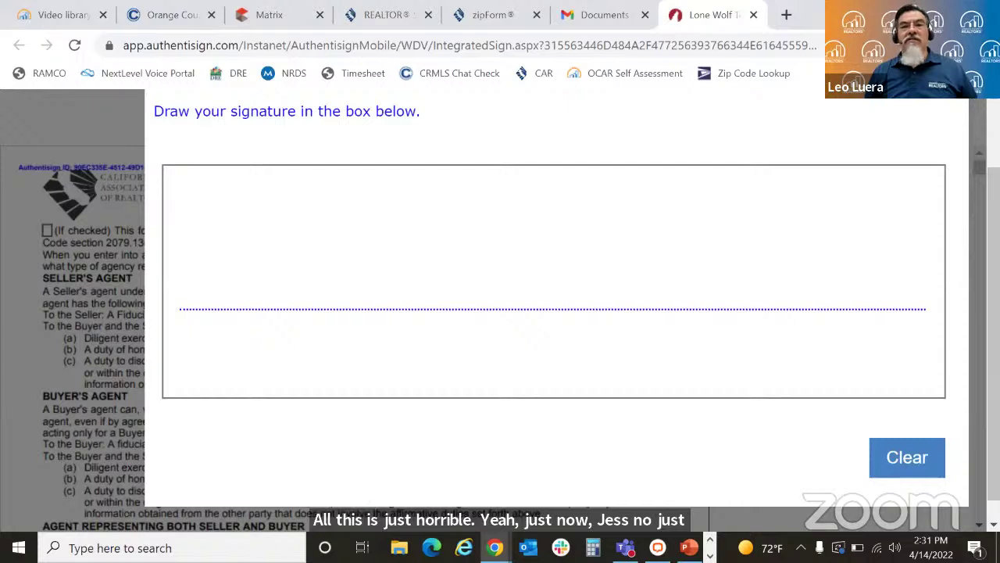
{"action": "scroll", "coordinate": [933, 123], "scroll_direction": "up", "scroll_amount": 1}
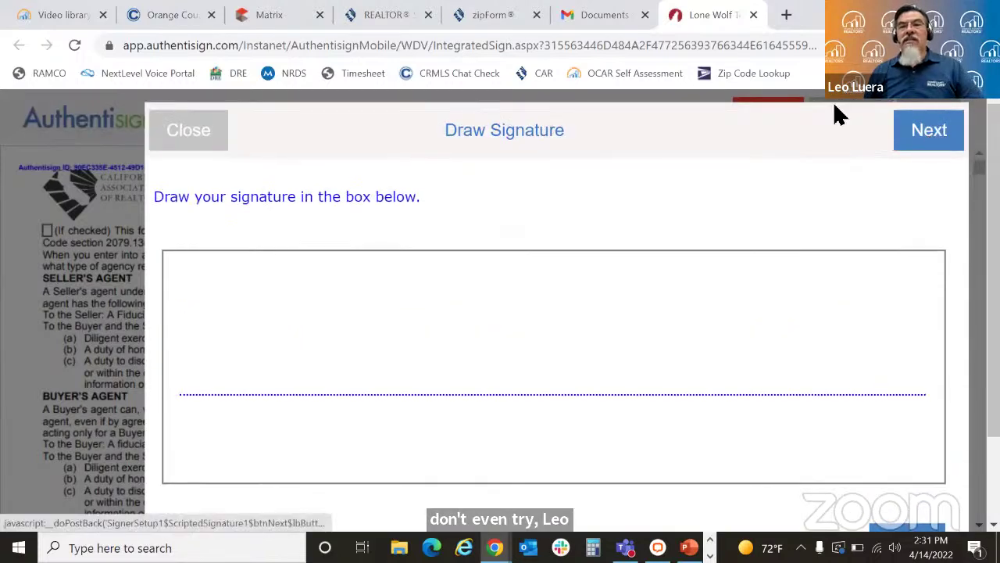
{"action": "left_click", "coordinate": [175, 139]}
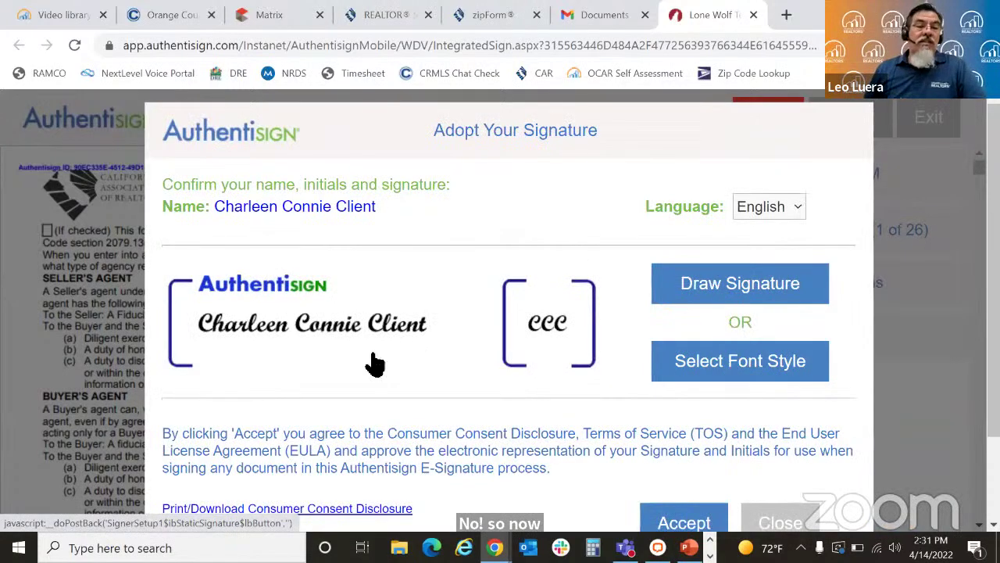
Step: Change the adopted signature to the fifth font style and save it
{"action": "left_click", "coordinate": [750, 364]}
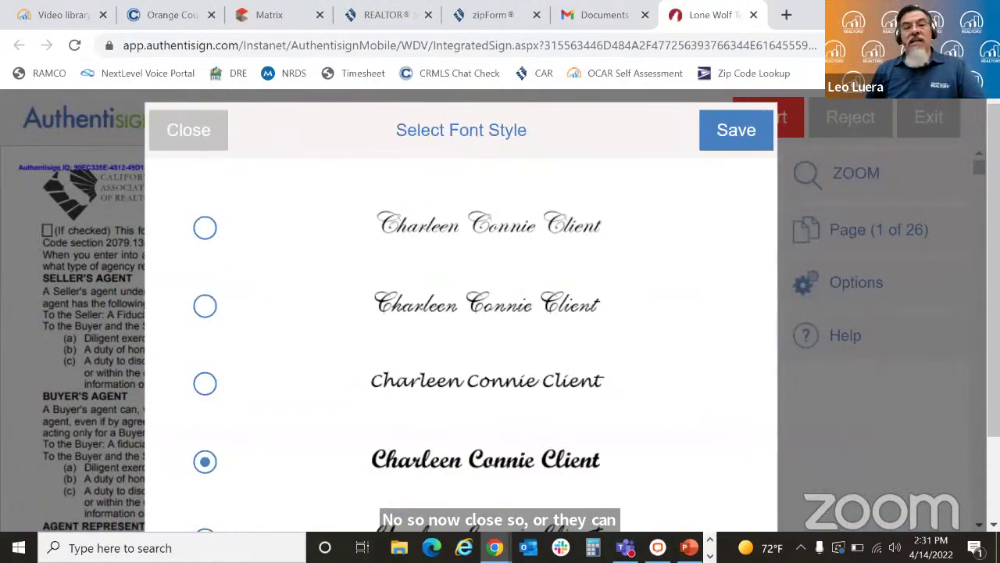
{"action": "scroll", "coordinate": [461, 297], "scroll_direction": "down", "scroll_amount": 2}
{"action": "scroll", "coordinate": [547, 328], "scroll_direction": "up", "scroll_amount": 1}
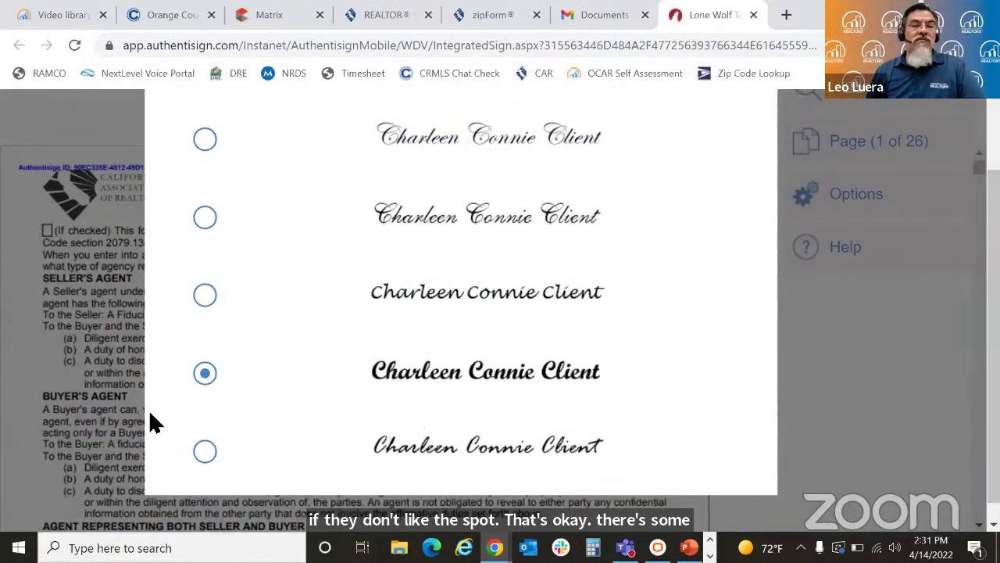
{"action": "left_click", "coordinate": [210, 453]}
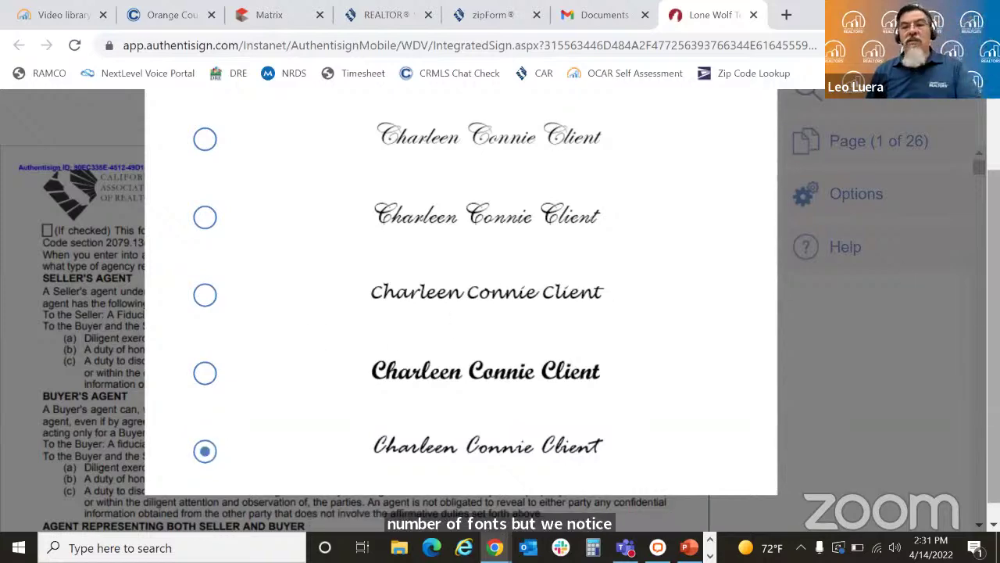
{"action": "scroll", "coordinate": [828, 195], "scroll_direction": "up", "scroll_amount": 2}
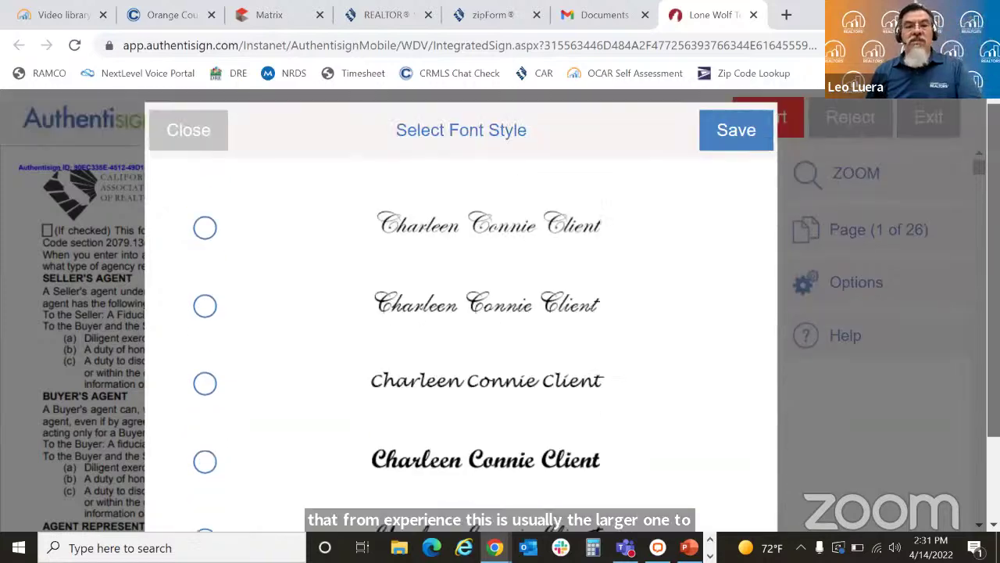
{"action": "left_click", "coordinate": [742, 133]}
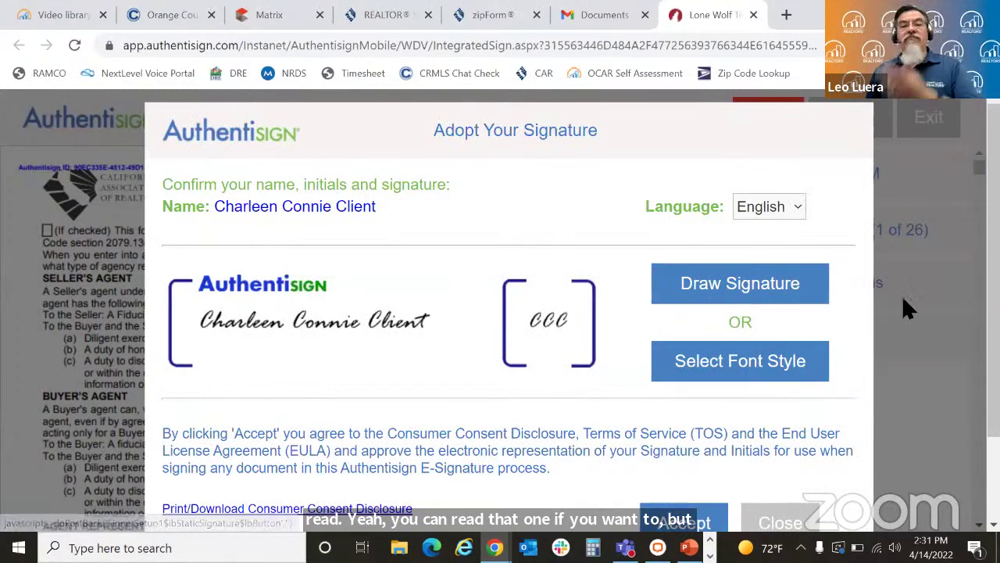
Step: Review the Consumer Consent Disclosure and close it
{"action": "scroll", "coordinate": [904, 307], "scroll_direction": "down", "scroll_amount": 1}
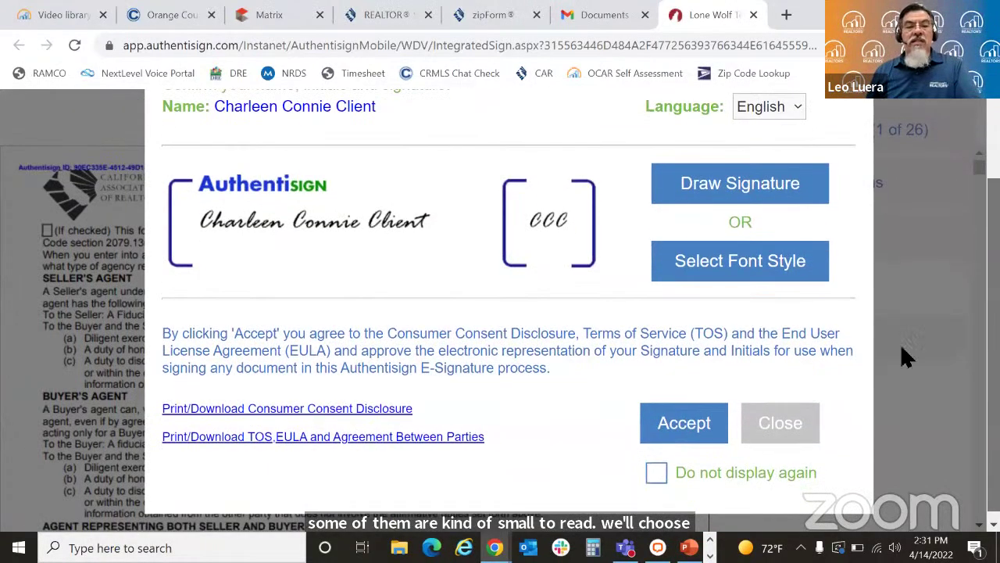
{"action": "left_click", "coordinate": [313, 414]}
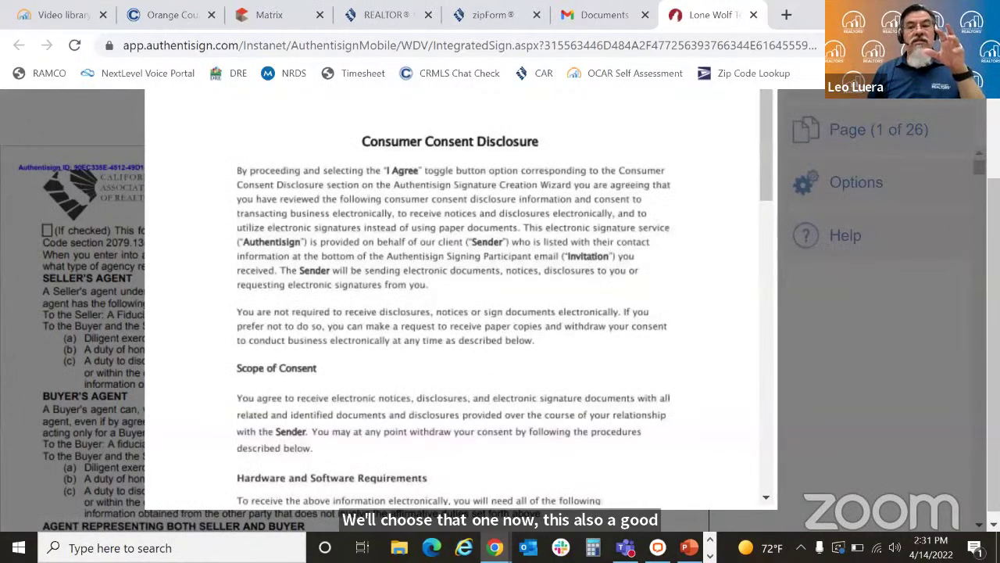
{"action": "scroll", "coordinate": [500, 313], "scroll_direction": "up", "scroll_amount": 1}
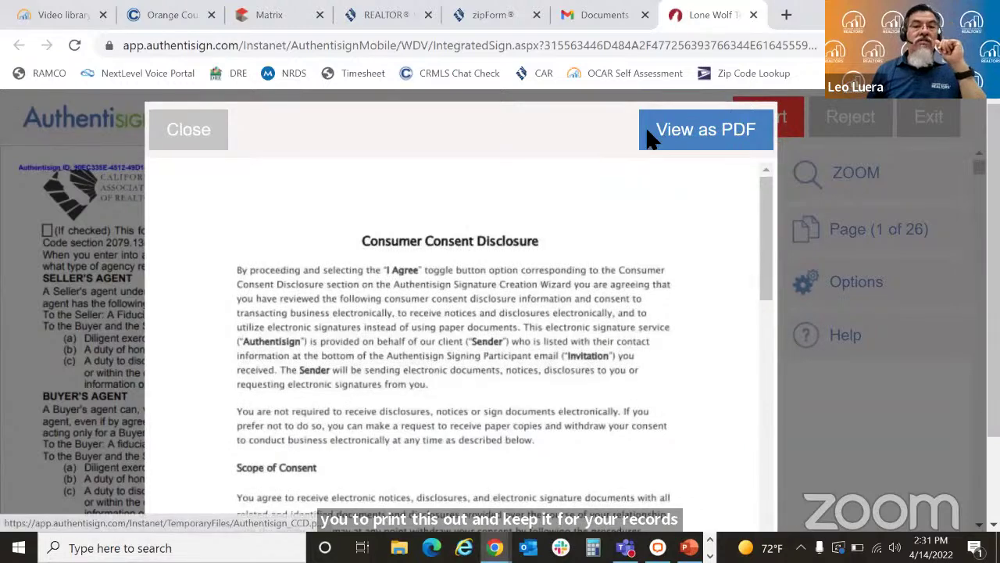
{"action": "left_click", "coordinate": [200, 133]}
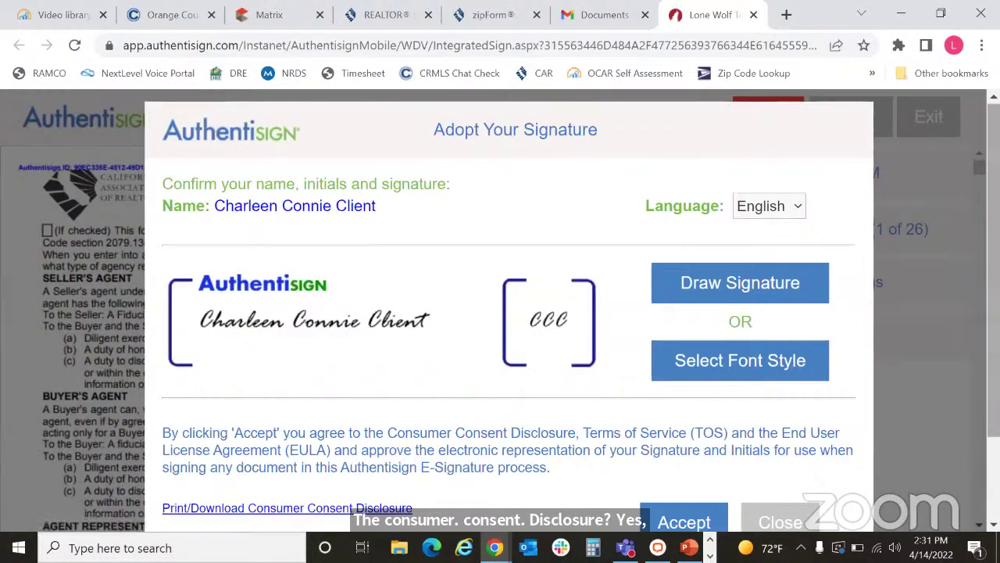
Step: Accept the adopted signature and initials to open the 26-page document packet
{"action": "scroll", "coordinate": [500, 313], "scroll_direction": "down", "scroll_amount": 2}
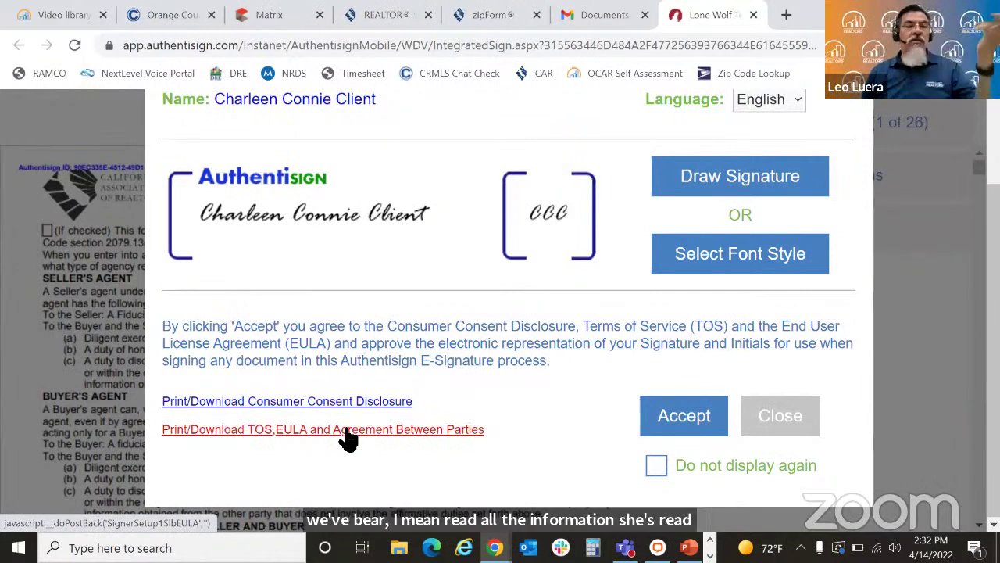
{"action": "left_click", "coordinate": [685, 416]}
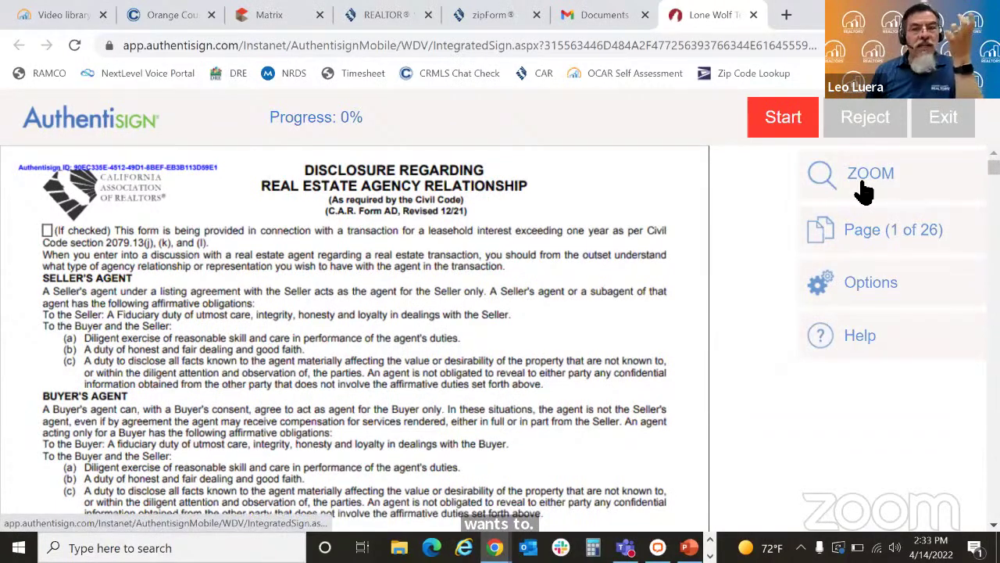
{"action": "left_click", "coordinate": [864, 191]}
{"action": "left_click", "coordinate": [503, 172]}
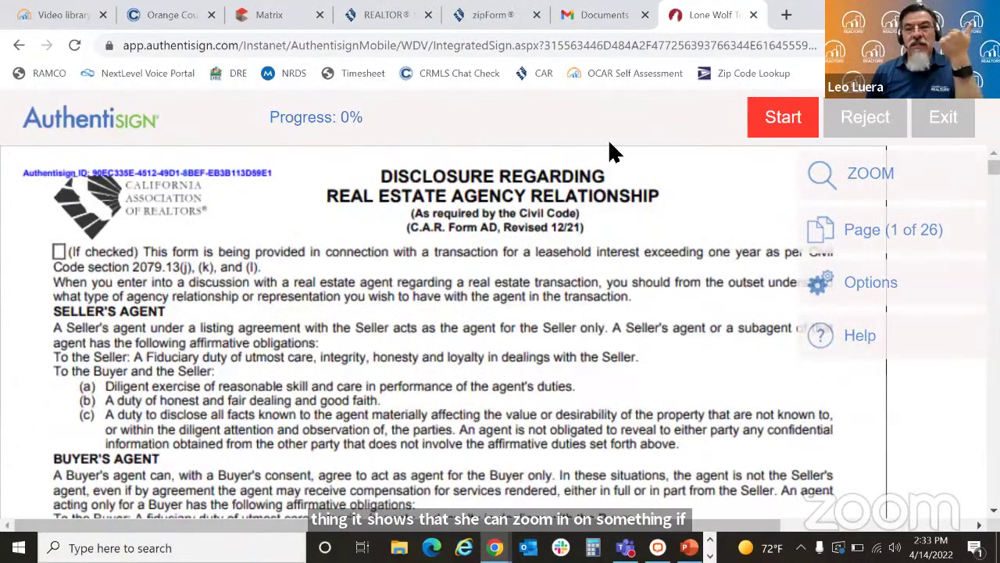
{"action": "left_click", "coordinate": [826, 178]}
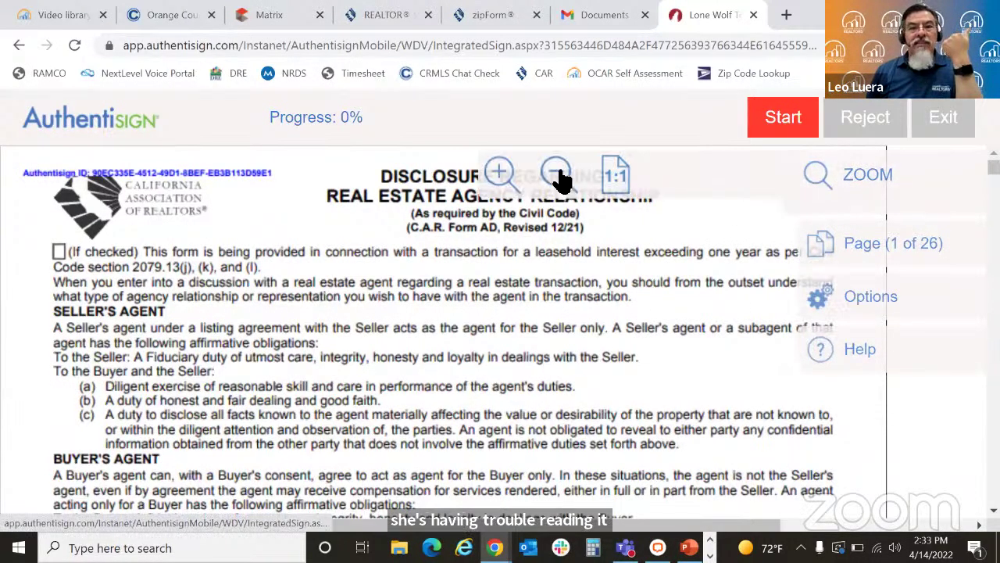
{"action": "left_click", "coordinate": [557, 173]}
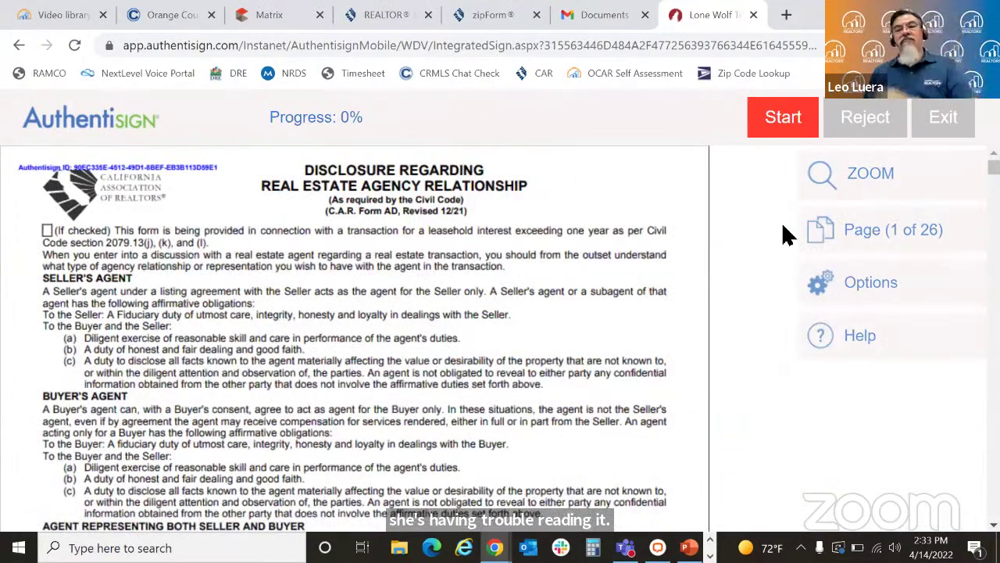
{"action": "left_click", "coordinate": [895, 244]}
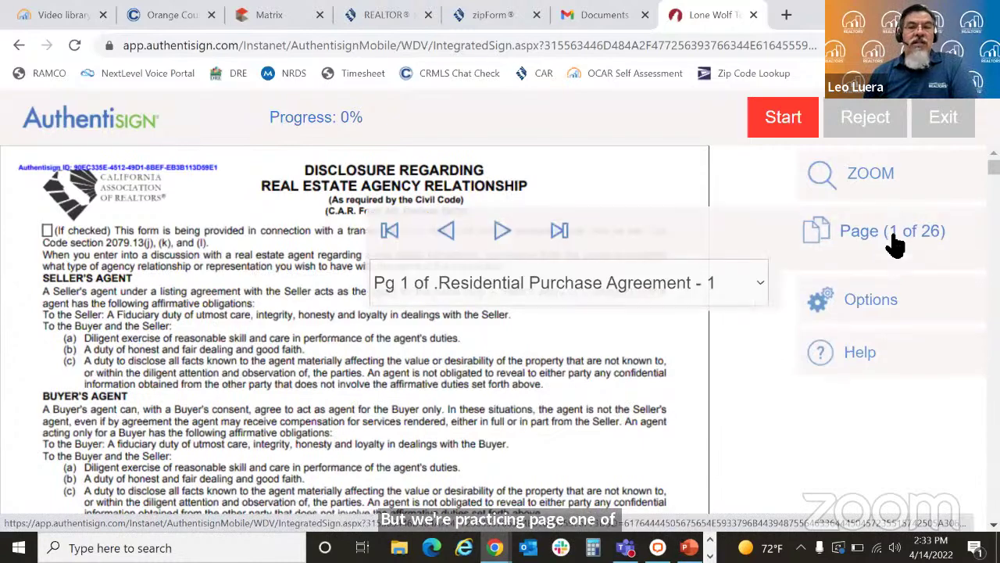
{"action": "left_click", "coordinate": [557, 235]}
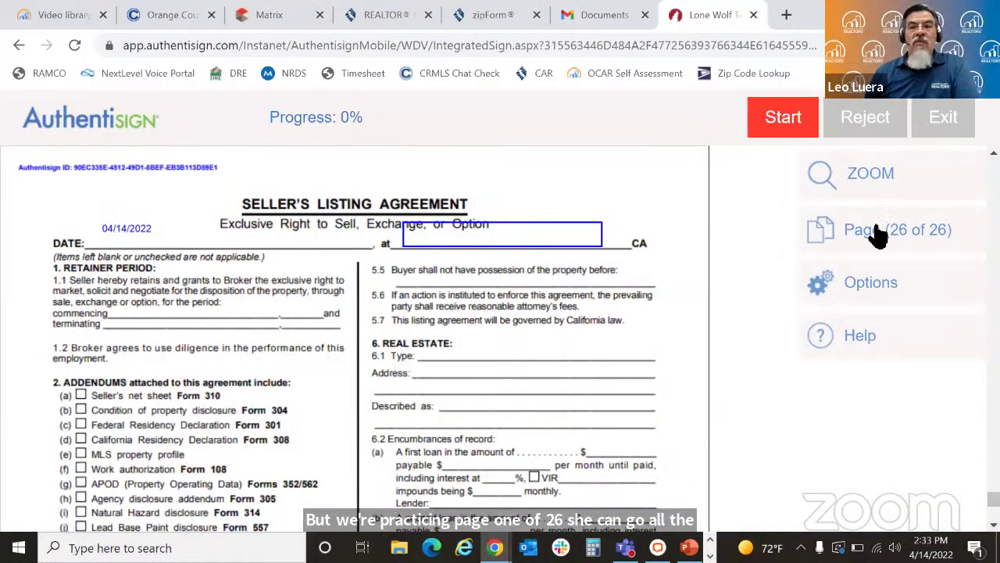
{"action": "left_click", "coordinate": [877, 232]}
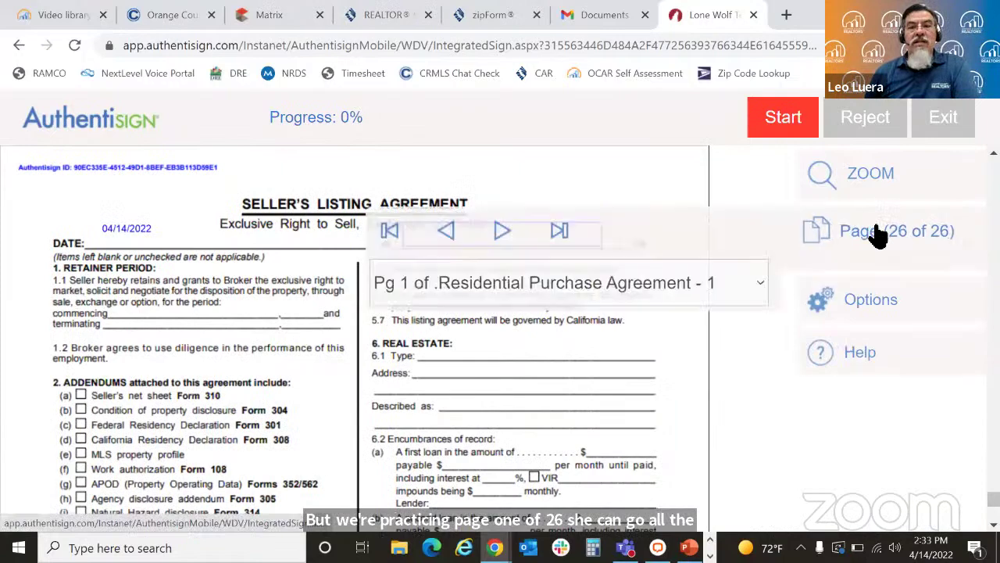
{"action": "left_click", "coordinate": [389, 231]}
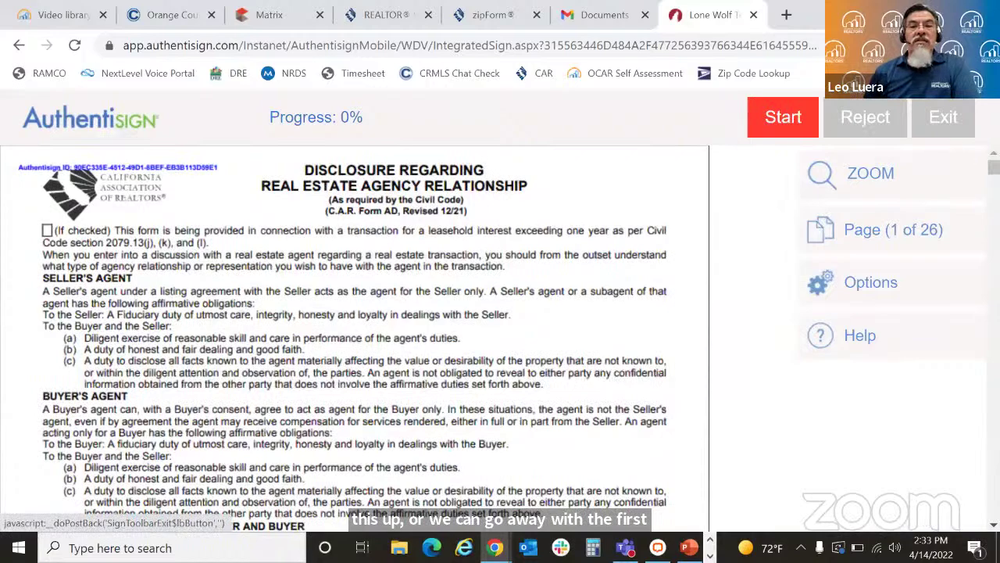
{"action": "scroll", "coordinate": [994, 166], "scroll_direction": "down", "scroll_amount": 4}
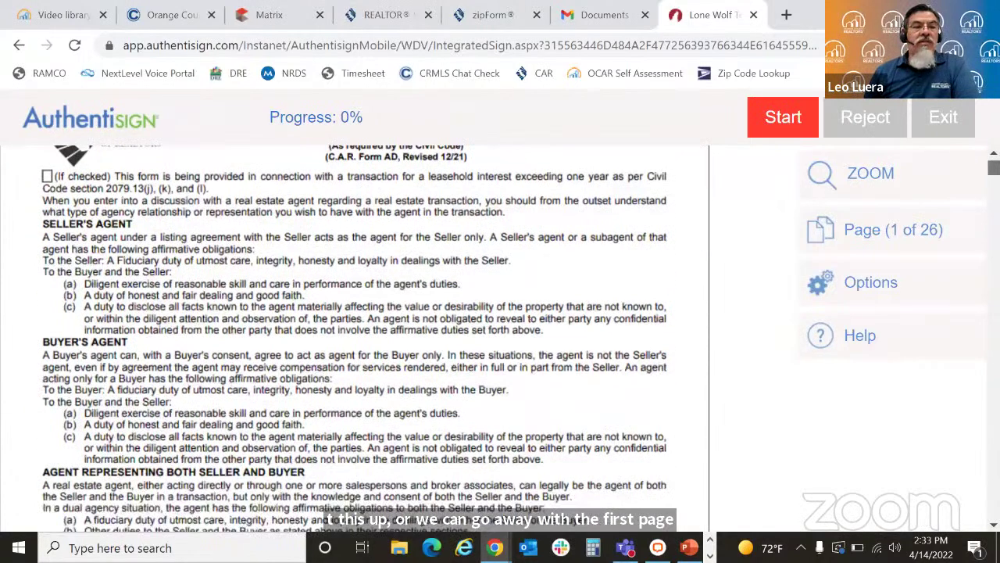
{"action": "scroll", "coordinate": [994, 167], "scroll_direction": "down", "scroll_amount": 1}
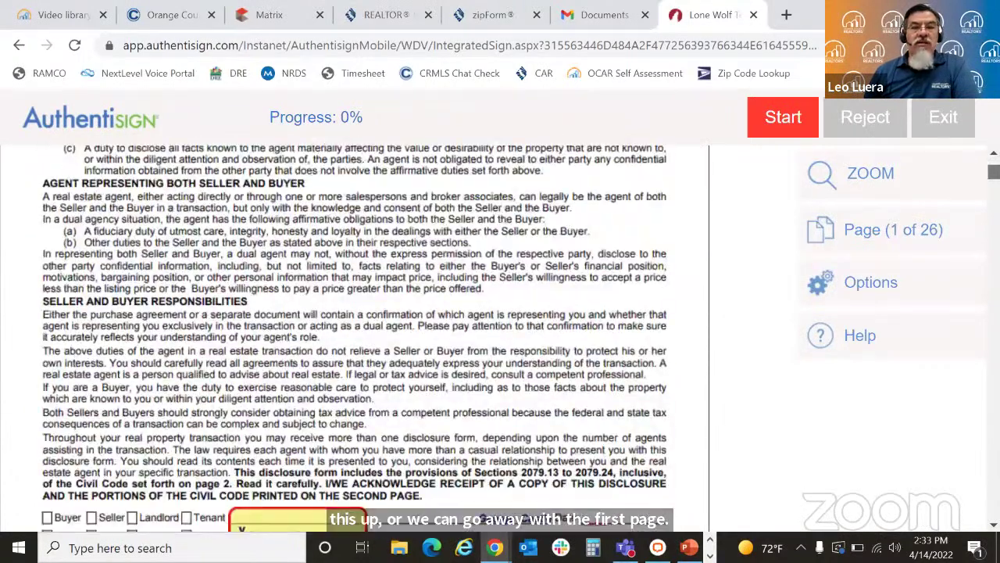
{"action": "scroll", "coordinate": [994, 167], "scroll_direction": "down", "scroll_amount": 1}
{"action": "scroll", "coordinate": [994, 167], "scroll_direction": "down", "scroll_amount": 1}
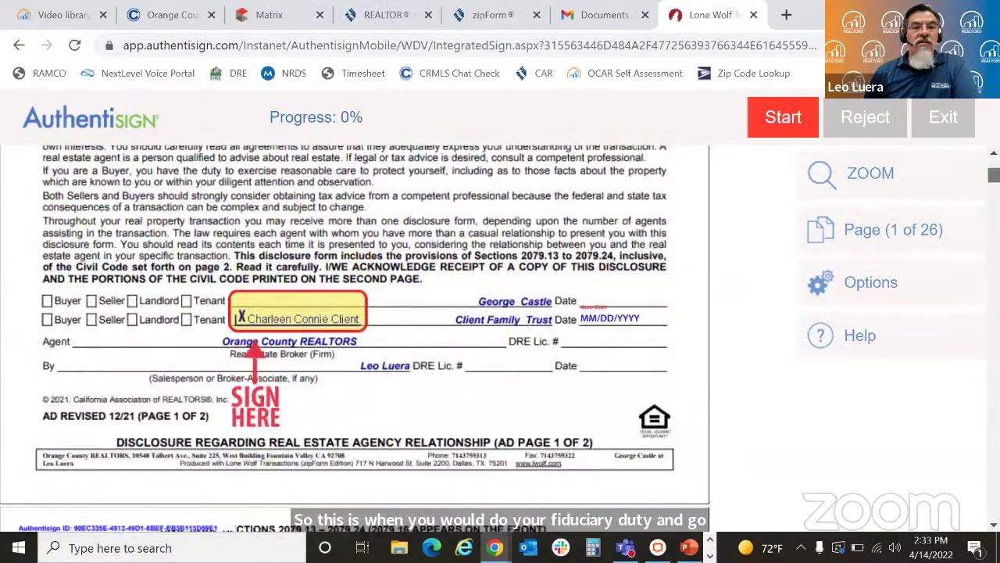
{"action": "scroll", "coordinate": [994, 167], "scroll_direction": "up", "scroll_amount": 7}
Step: Start signing and sign the agency disclosure, fair housing advisory, representation disclosure and next signature field
{"action": "left_click", "coordinate": [773, 118]}
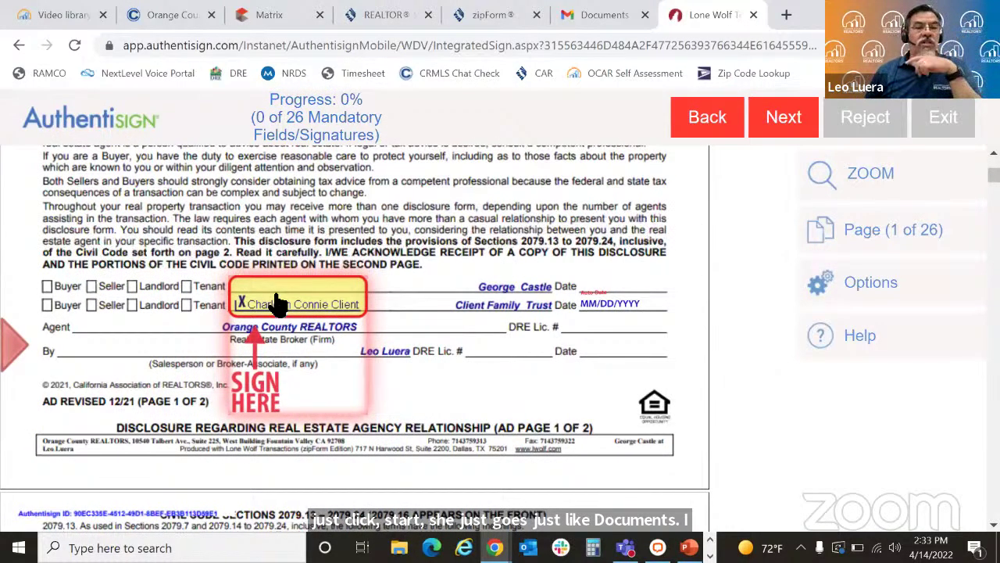
{"action": "left_click", "coordinate": [277, 303]}
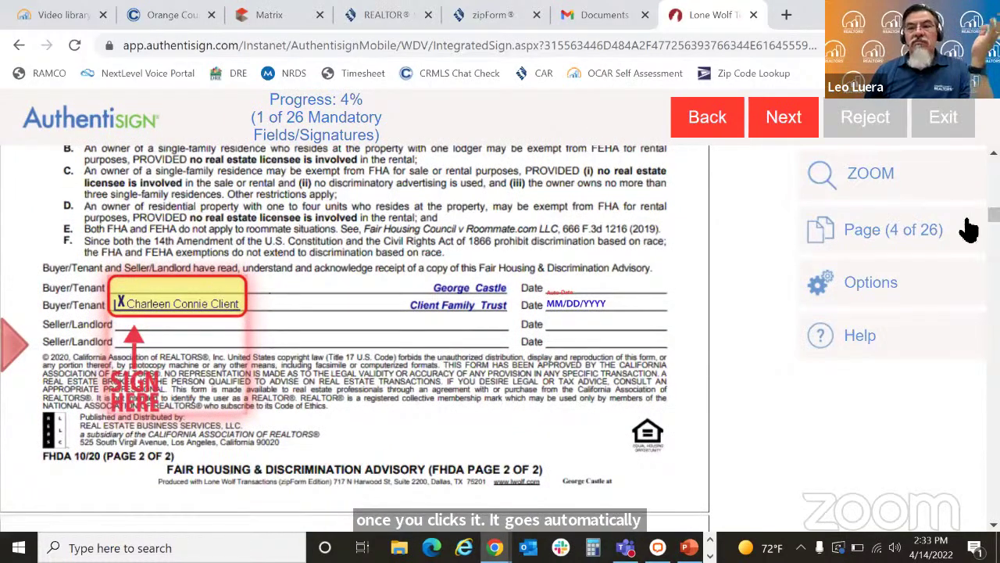
{"action": "left_click_drag", "start_coordinate": [994, 214], "coordinate": [994, 173]}
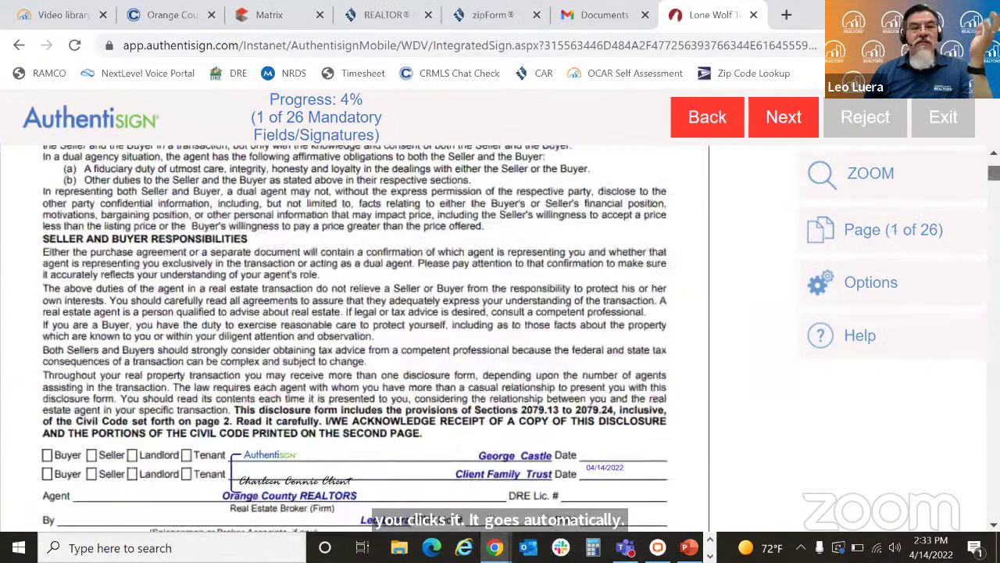
{"action": "scroll", "coordinate": [994, 173], "scroll_direction": "up", "scroll_amount": 10}
{"action": "scroll", "coordinate": [993, 173], "scroll_direction": "down", "scroll_amount": 12}
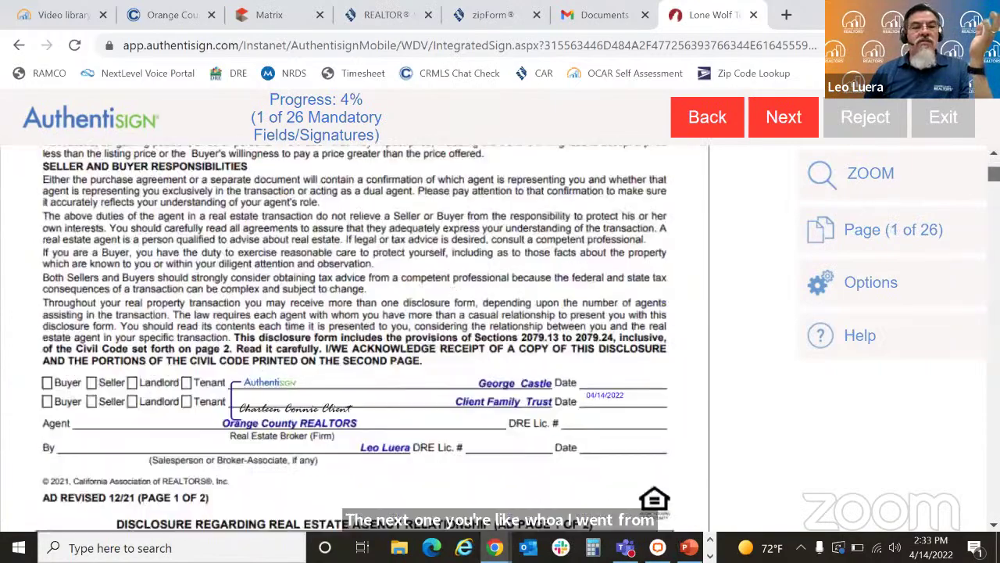
{"action": "scroll", "coordinate": [355, 336], "scroll_direction": "down", "scroll_amount": 15}
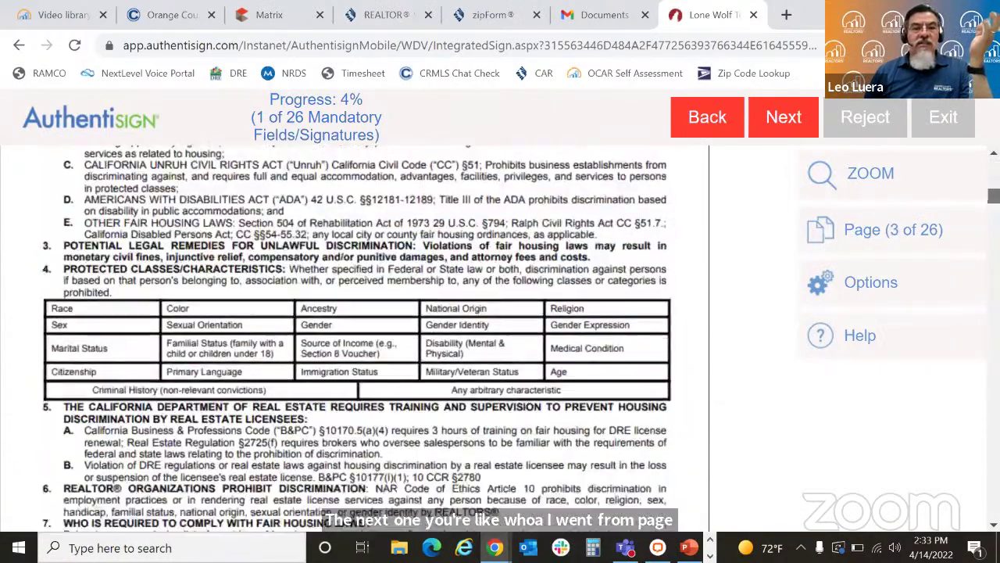
{"action": "scroll", "coordinate": [354, 336], "scroll_direction": "down", "scroll_amount": 10}
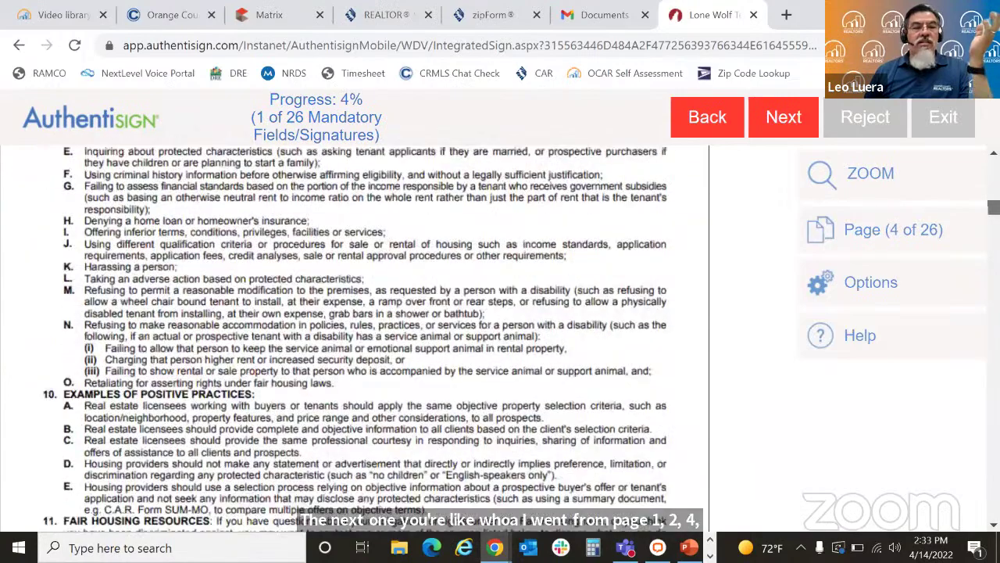
{"action": "scroll", "coordinate": [355, 336], "scroll_direction": "down", "scroll_amount": 8}
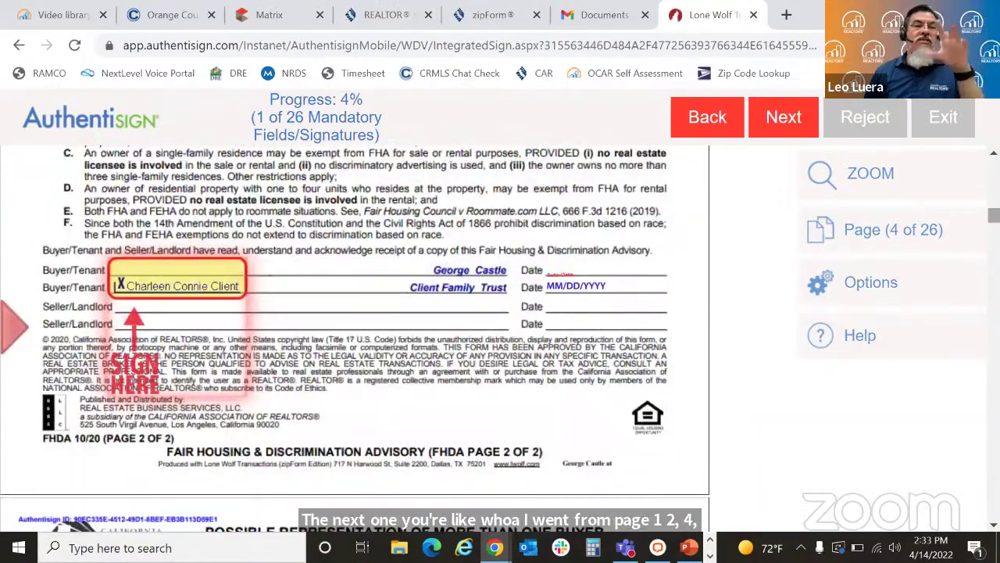
{"action": "left_click", "coordinate": [190, 286]}
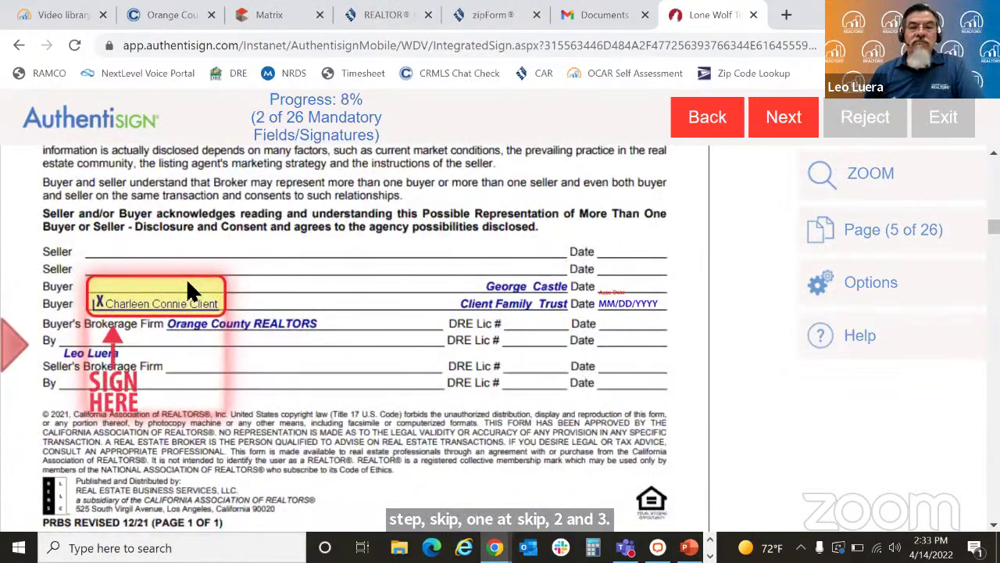
{"action": "left_click", "coordinate": [188, 285]}
{"action": "left_click", "coordinate": [188, 283]}
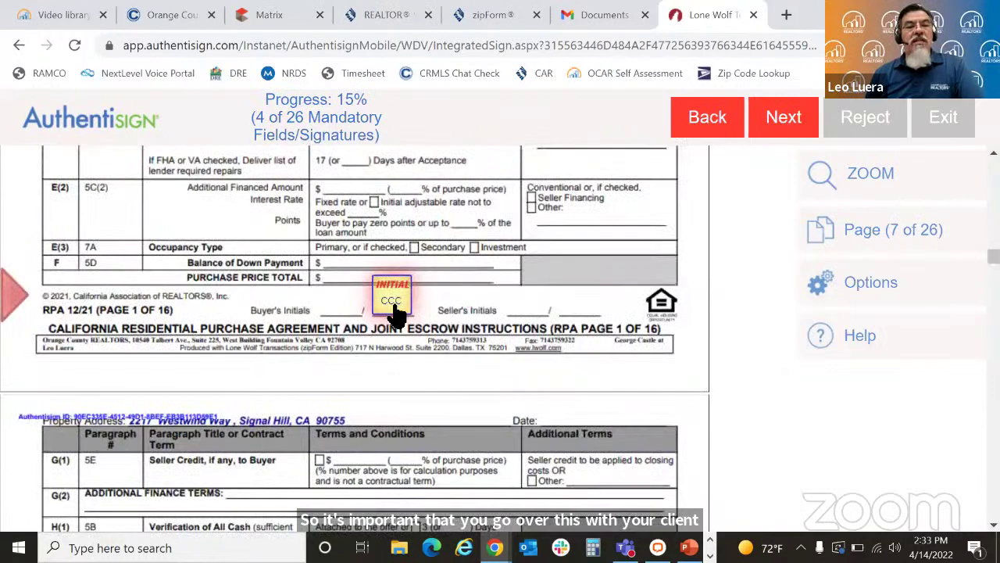
Step: Initial the twelve purchase agreement initials boxes, then bring up the liquidated damages initials choice
{"action": "left_click", "coordinate": [392, 301]}
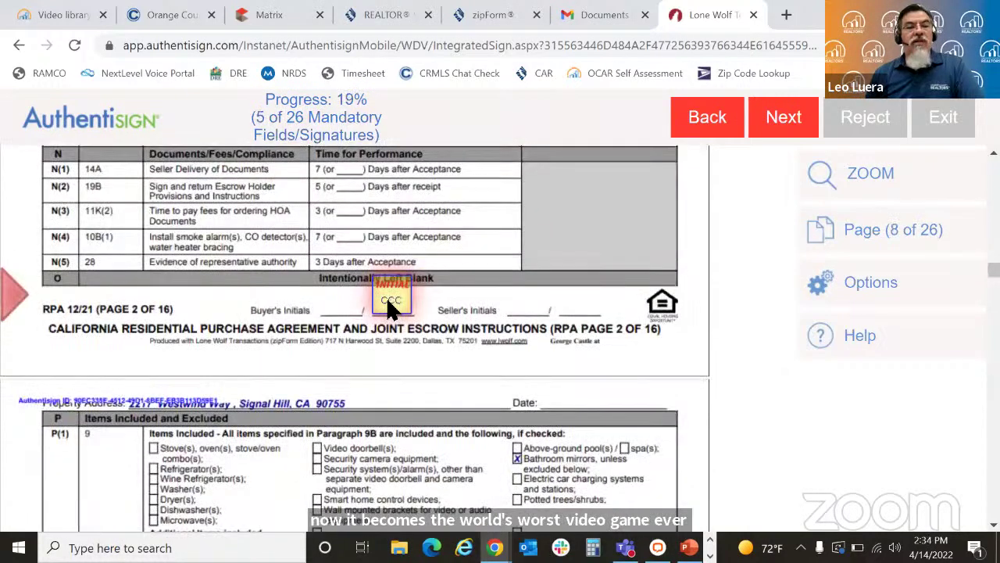
{"action": "left_click", "coordinate": [391, 305]}
{"action": "left_click", "coordinate": [391, 305]}
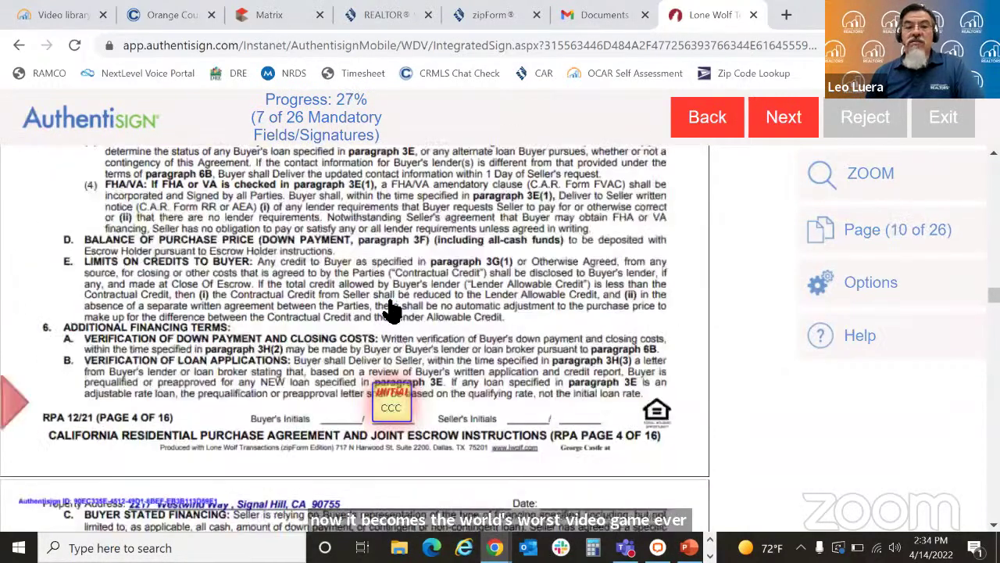
{"action": "left_click", "coordinate": [388, 301]}
{"action": "left_click", "coordinate": [388, 305]}
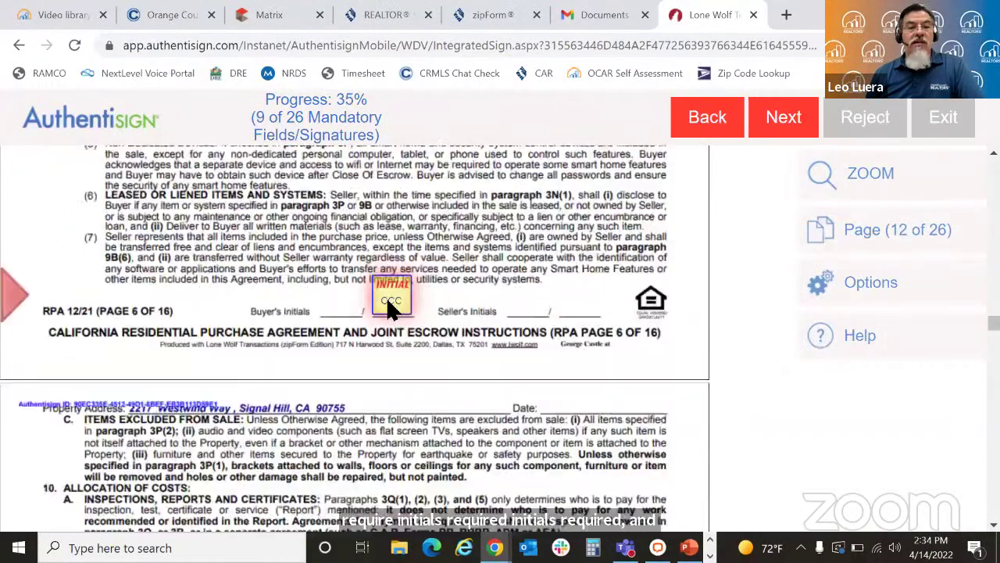
{"action": "left_click", "coordinate": [388, 305]}
{"action": "left_click", "coordinate": [389, 298]}
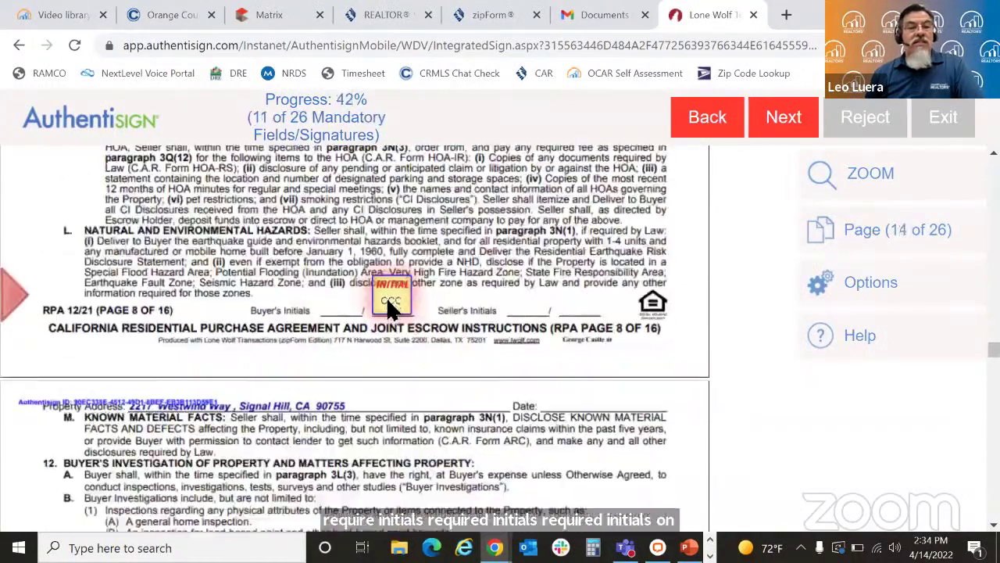
{"action": "left_click", "coordinate": [388, 299]}
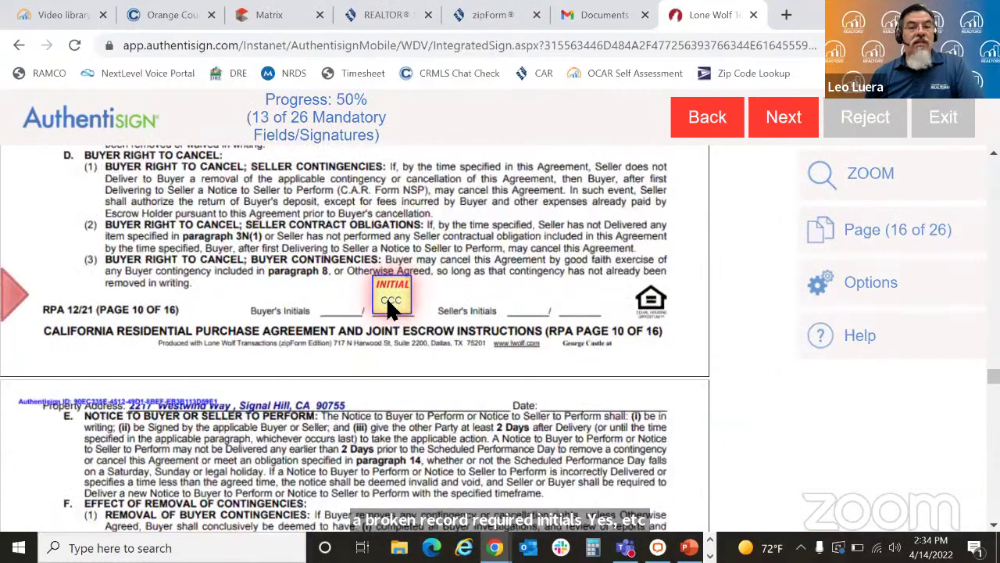
{"action": "left_click", "coordinate": [391, 303]}
{"action": "left_click", "coordinate": [391, 305]}
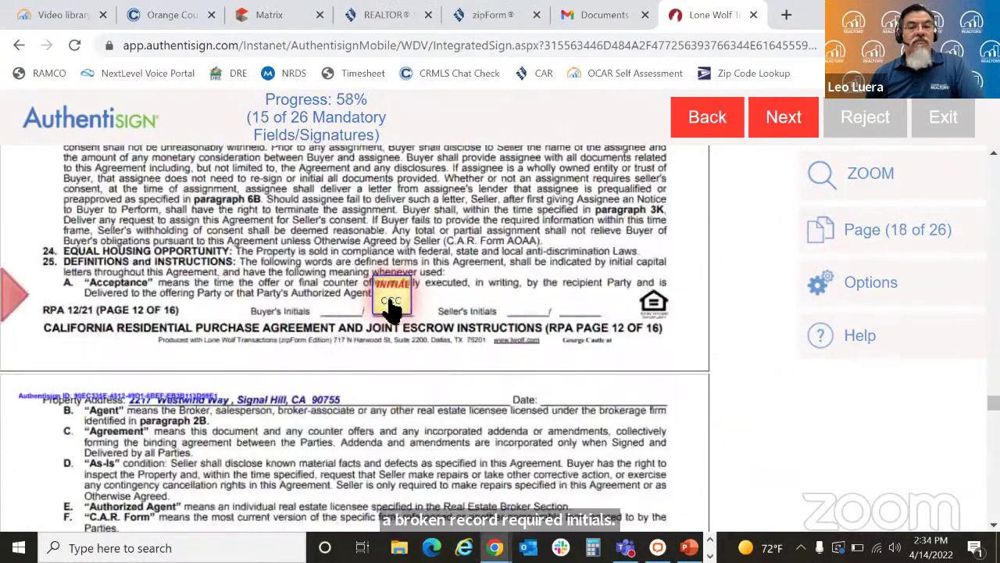
{"action": "left_click", "coordinate": [391, 306]}
{"action": "left_click", "coordinate": [391, 308]}
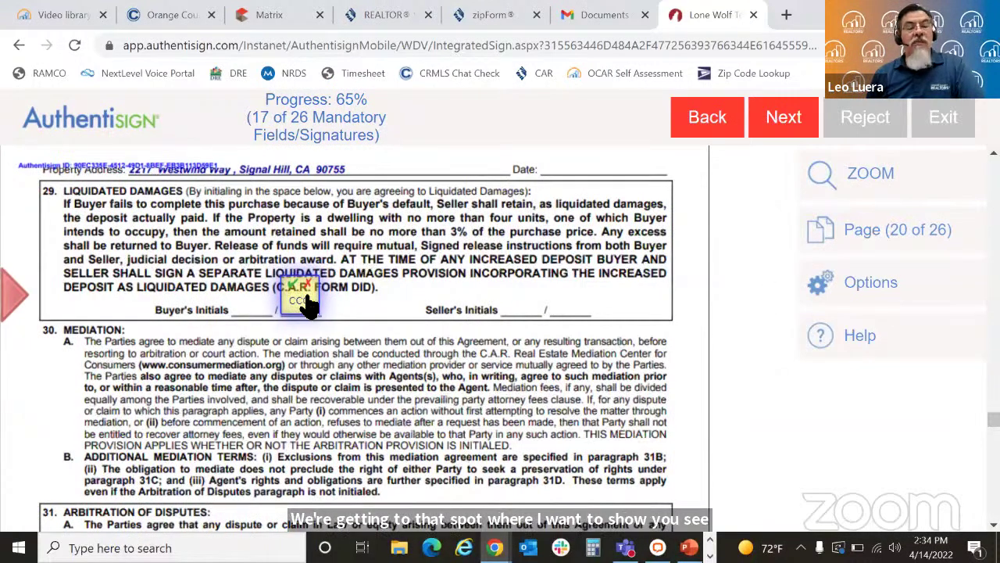
{"action": "left_click", "coordinate": [305, 301]}
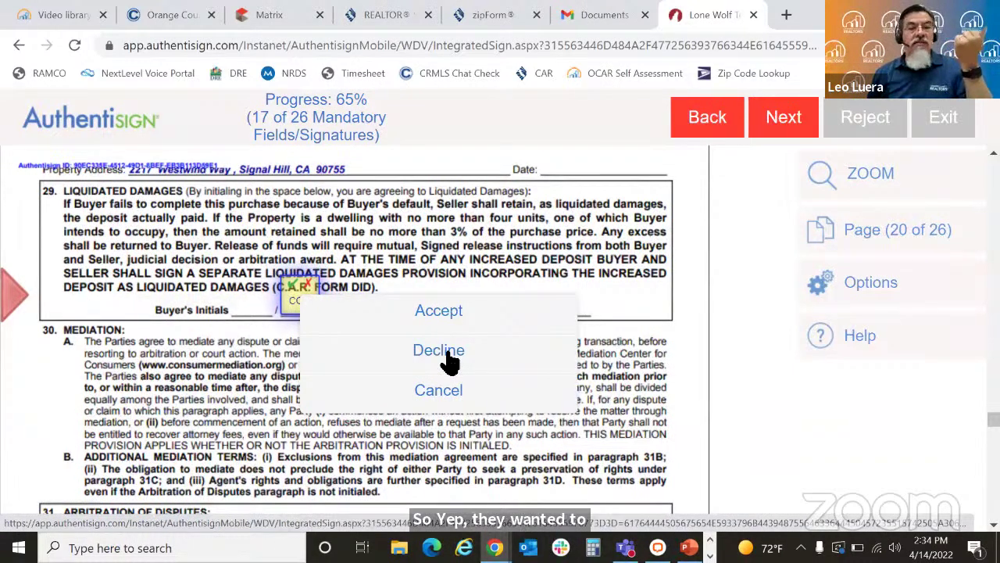
Step: Decline initials for the liquidated damages clause and accept initials for arbitration of disputes
{"action": "left_click", "coordinate": [449, 356]}
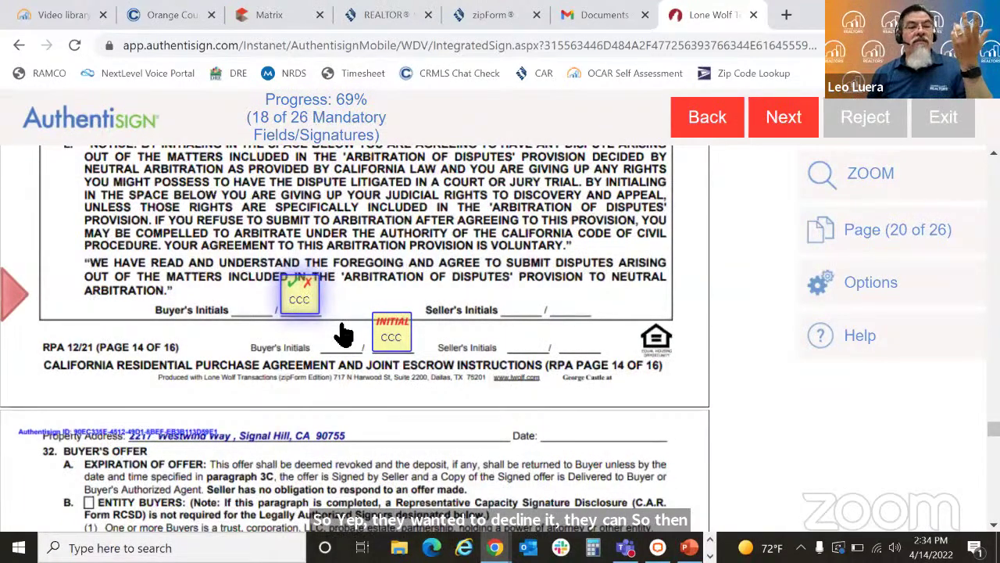
{"action": "left_click", "coordinate": [288, 289]}
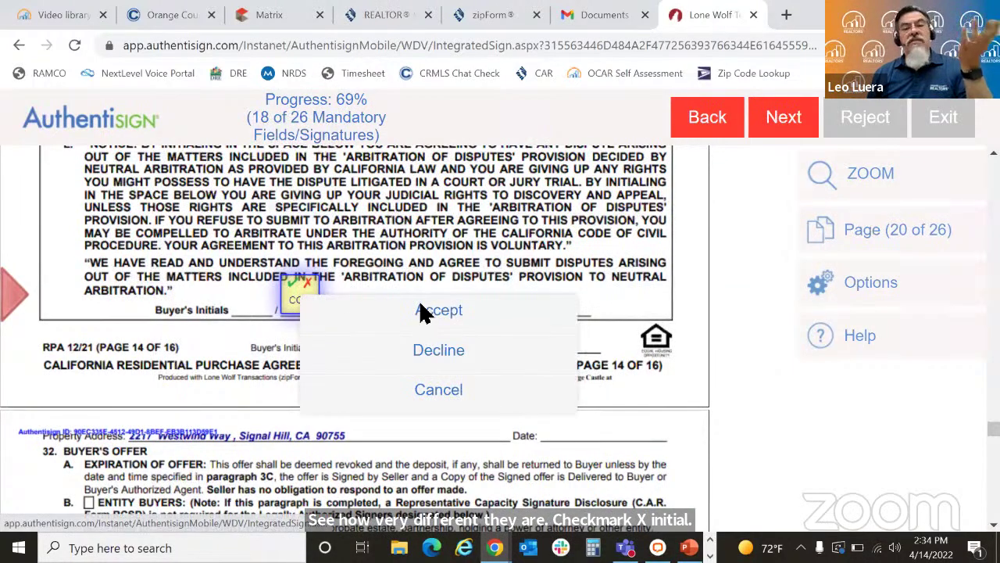
{"action": "left_click", "coordinate": [421, 311]}
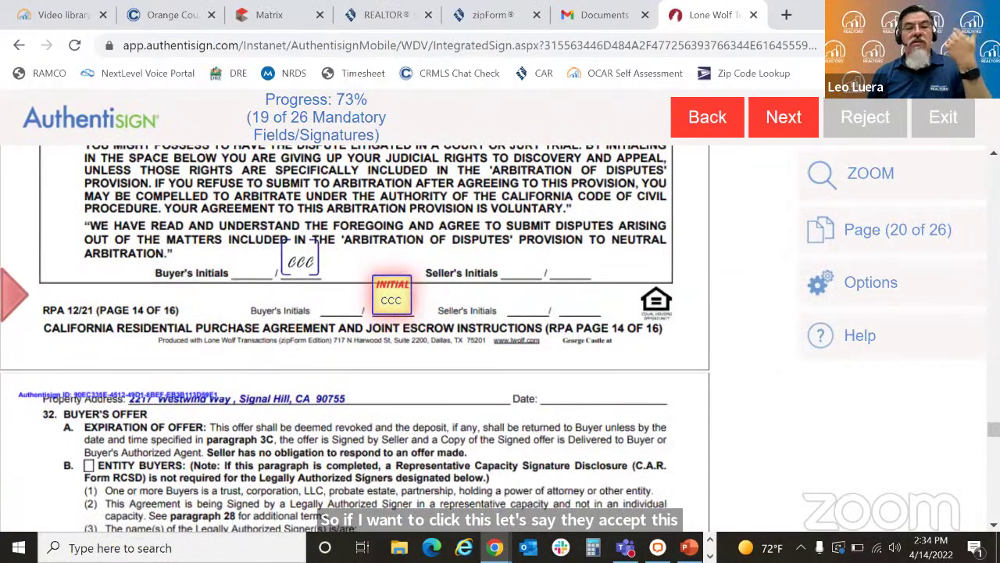
Step: Initial RPA pages 14 and 15 and sign the remaining buyer and privacy advisory lines
{"action": "scroll", "coordinate": [355, 340], "scroll_direction": "up", "scroll_amount": 5}
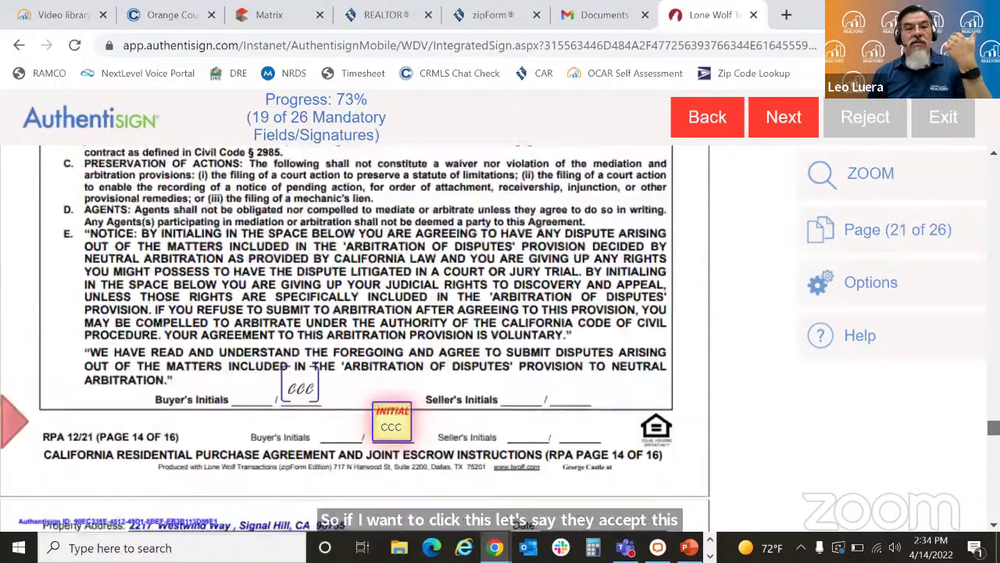
{"action": "scroll", "coordinate": [373, 386], "scroll_direction": "up", "scroll_amount": 4}
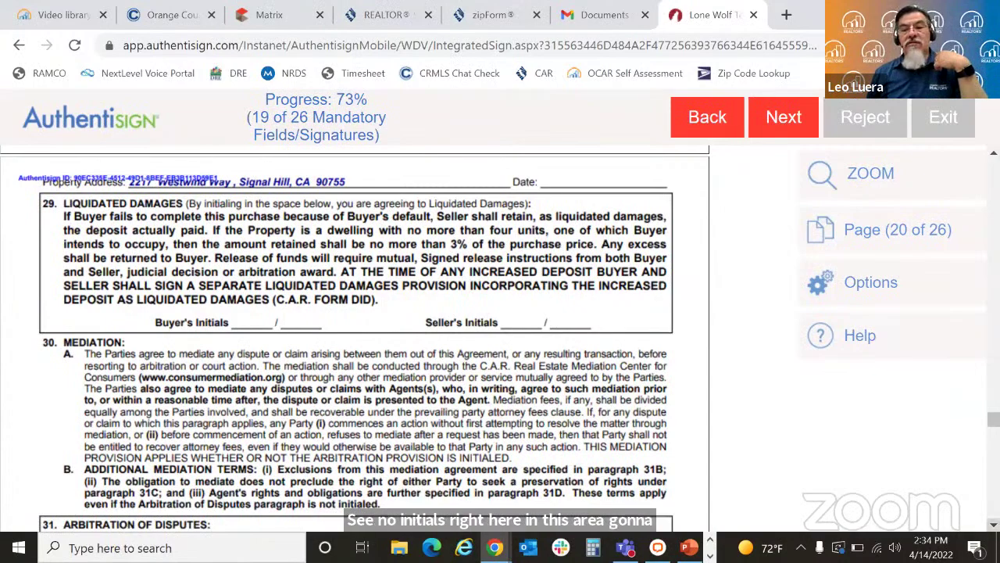
{"action": "scroll", "coordinate": [355, 338], "scroll_direction": "down", "scroll_amount": 3}
{"action": "scroll", "coordinate": [643, 214], "scroll_direction": "down", "scroll_amount": 5}
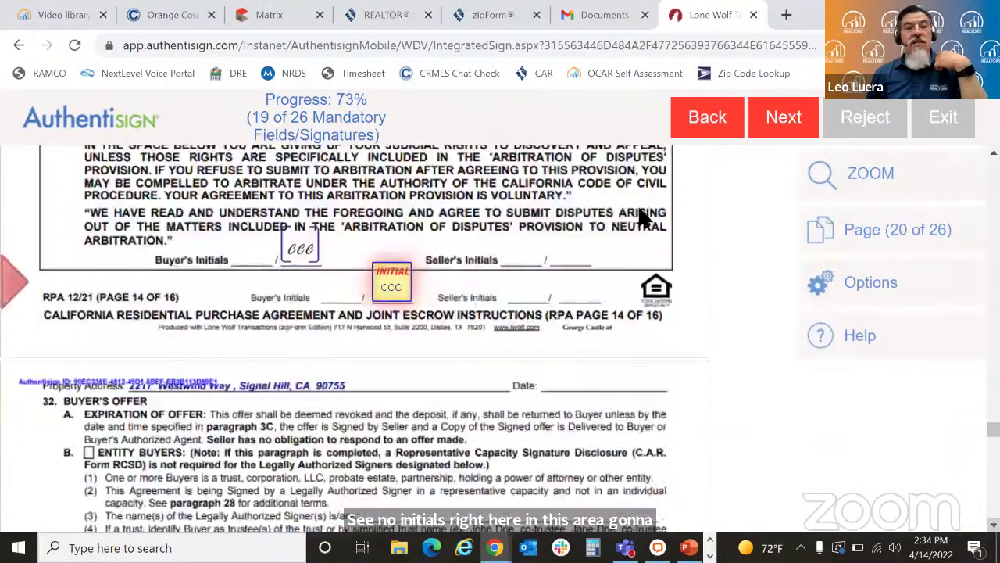
{"action": "left_click", "coordinate": [402, 278]}
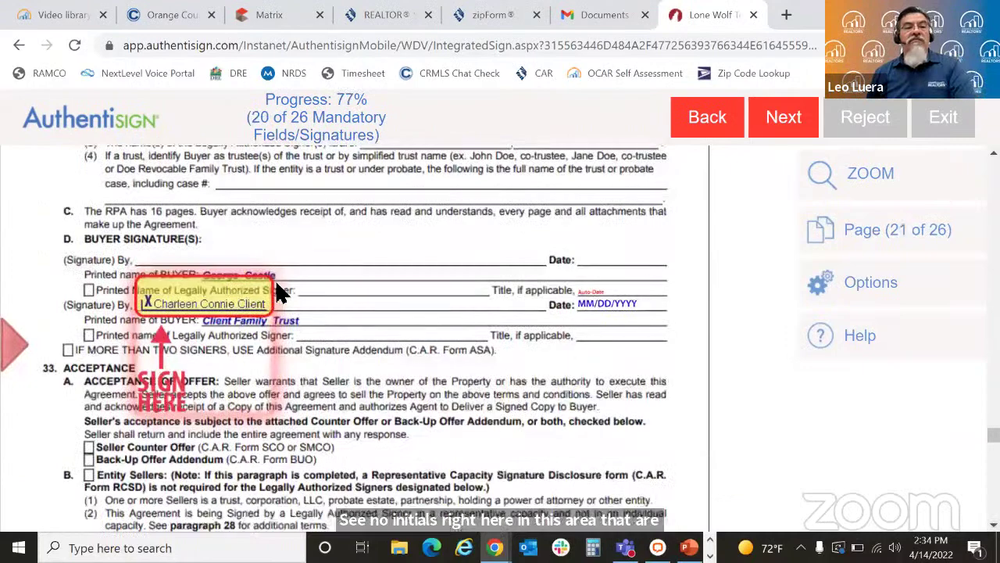
{"action": "left_click", "coordinate": [228, 292]}
{"action": "scroll", "coordinate": [233, 304], "scroll_direction": "down", "scroll_amount": 2}
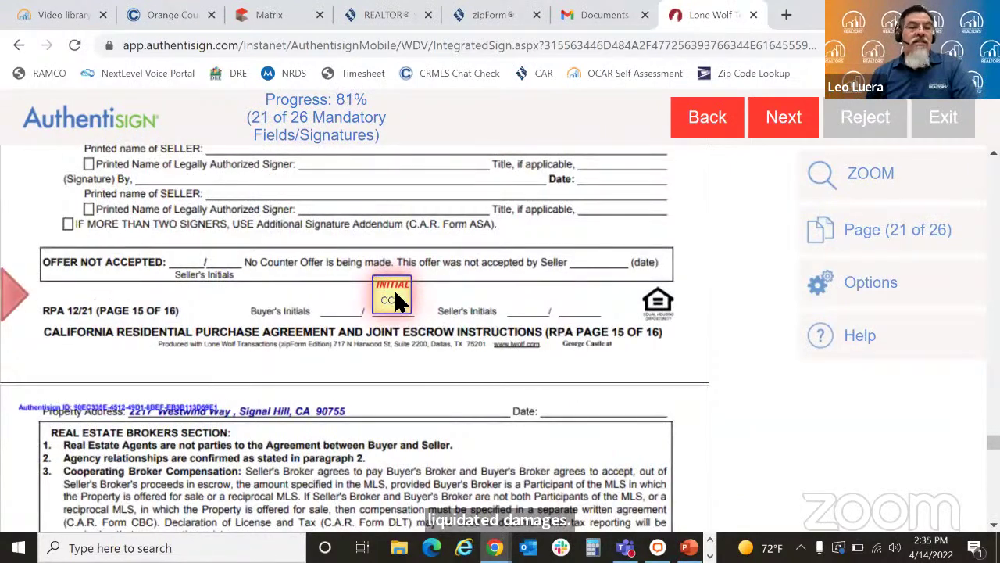
{"action": "left_click", "coordinate": [394, 297]}
{"action": "left_click", "coordinate": [408, 294]}
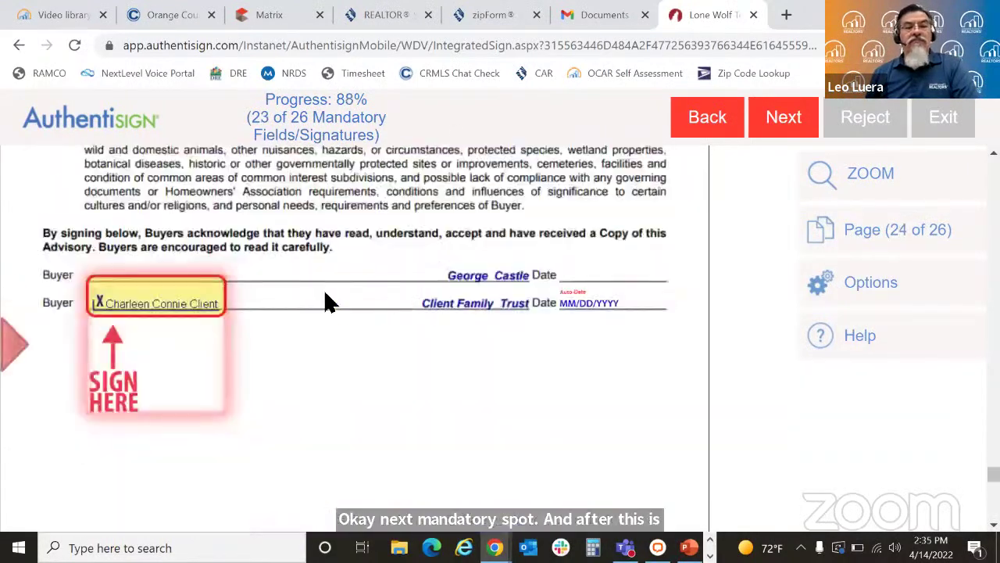
{"action": "left_click", "coordinate": [197, 305]}
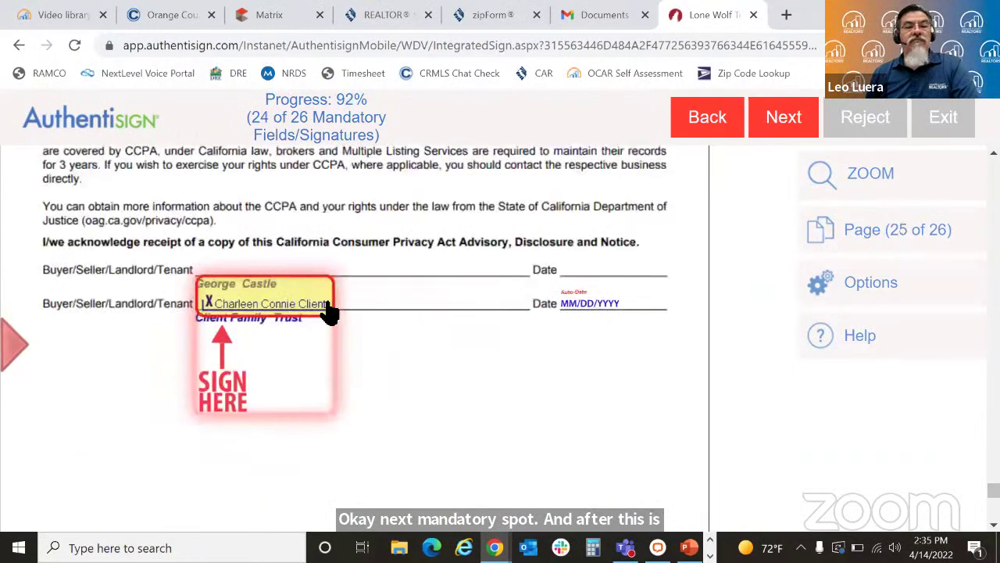
{"action": "left_click", "coordinate": [279, 306]}
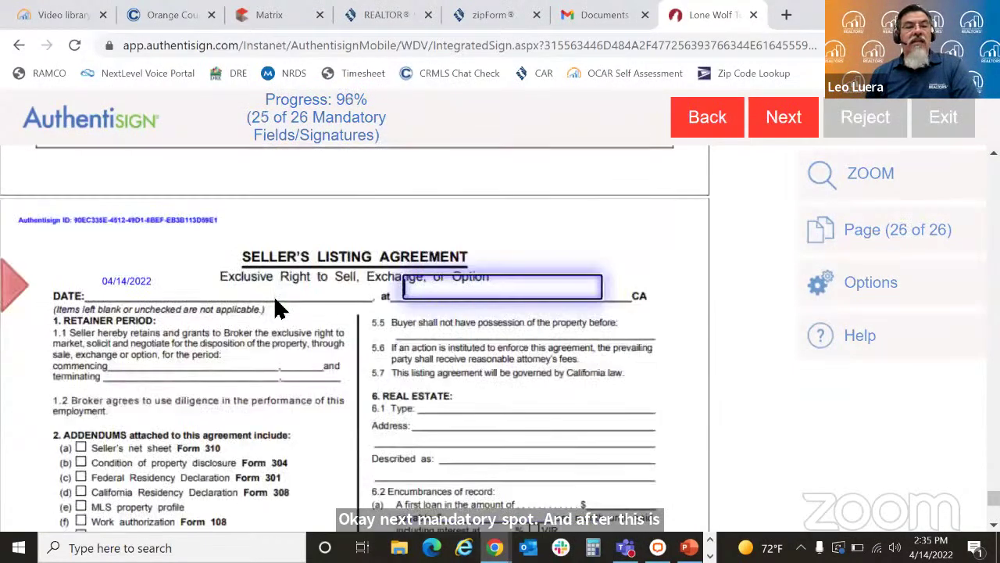
Step: Enter 'Fountain Valley' in the listing agreement's 'at' field and scroll to the seller signature line
{"action": "left_click", "coordinate": [514, 288]}
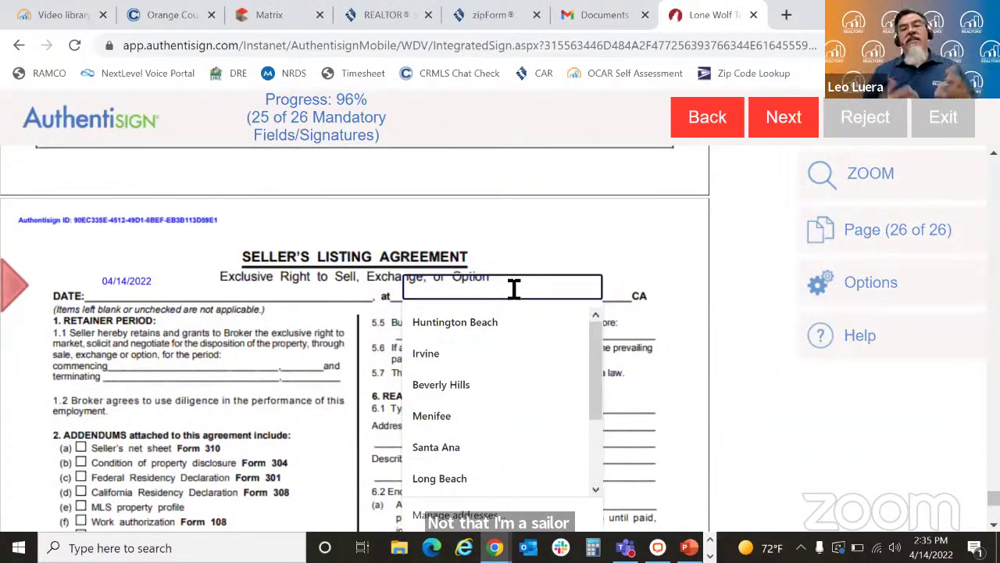
{"action": "type", "text": "Fou"}
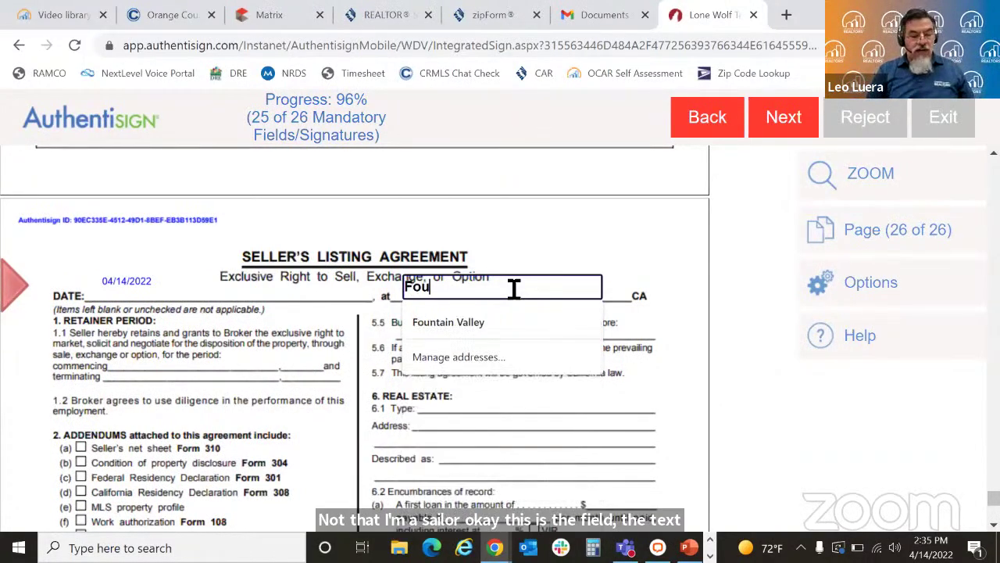
{"action": "type", "text": "ntain Va"}
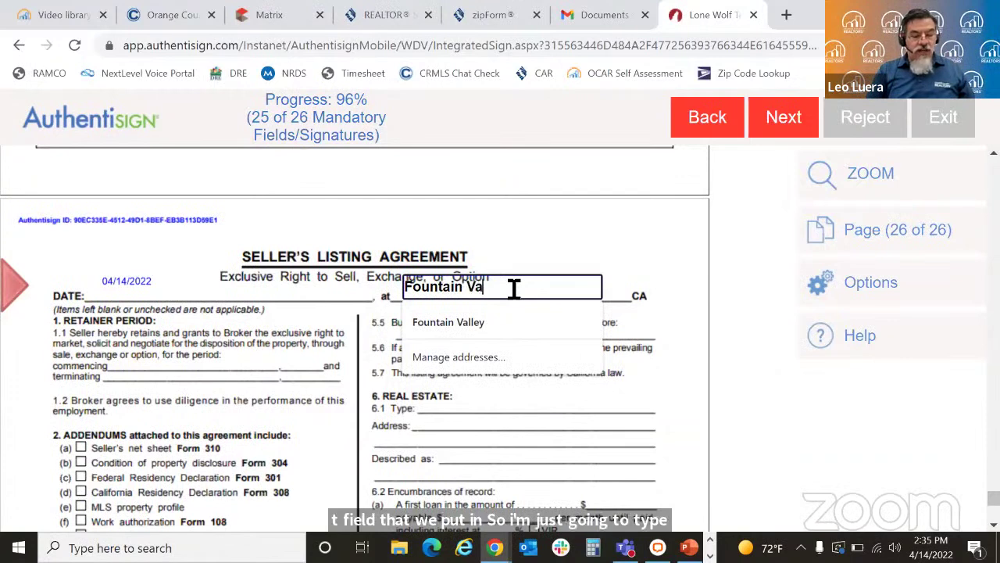
{"action": "type", "text": "lley"}
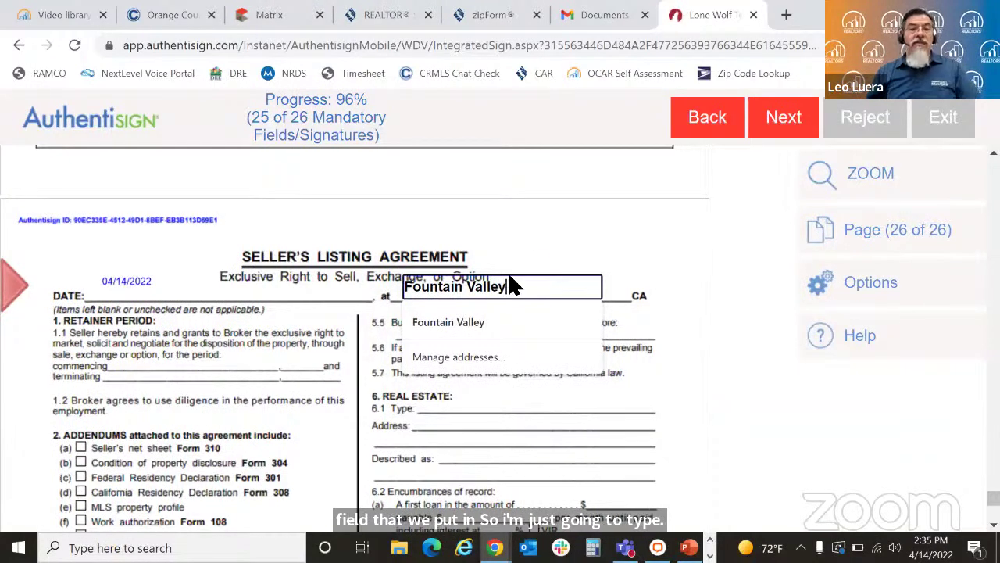
{"action": "left_click", "coordinate": [557, 245]}
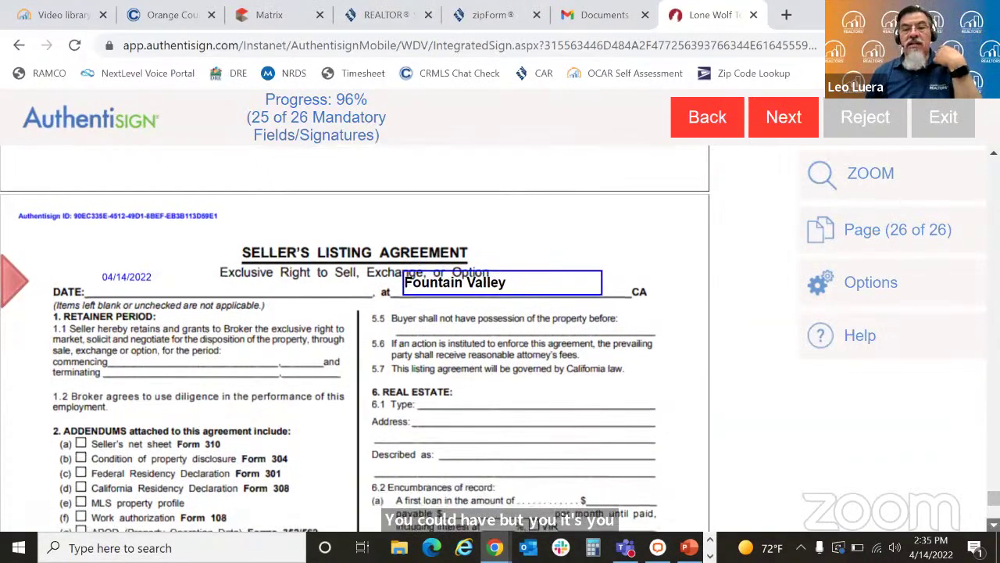
{"action": "scroll", "coordinate": [354, 344], "scroll_direction": "down", "scroll_amount": 3}
{"action": "scroll", "coordinate": [355, 343], "scroll_direction": "down", "scroll_amount": 7}
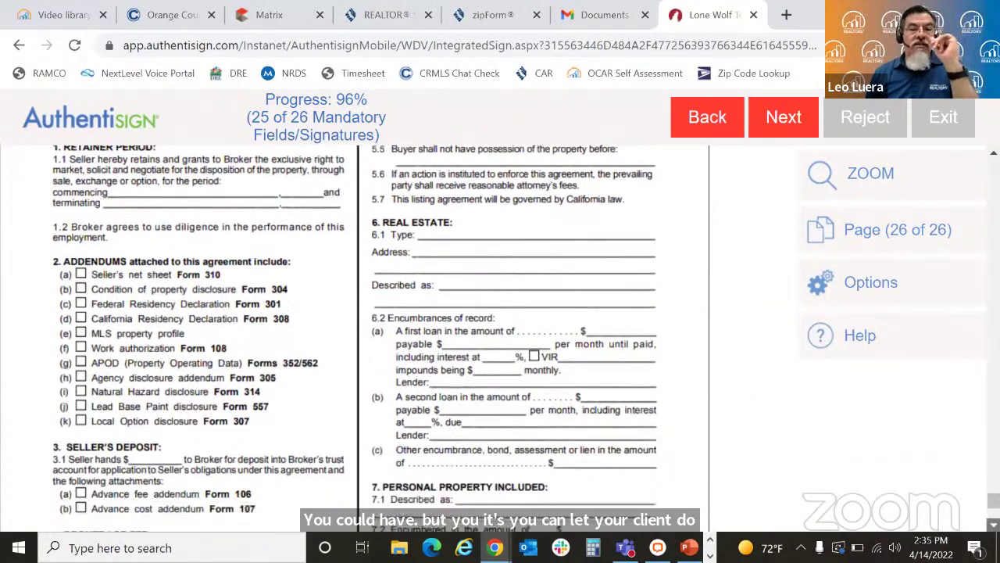
{"action": "scroll", "coordinate": [355, 344], "scroll_direction": "down", "scroll_amount": 8}
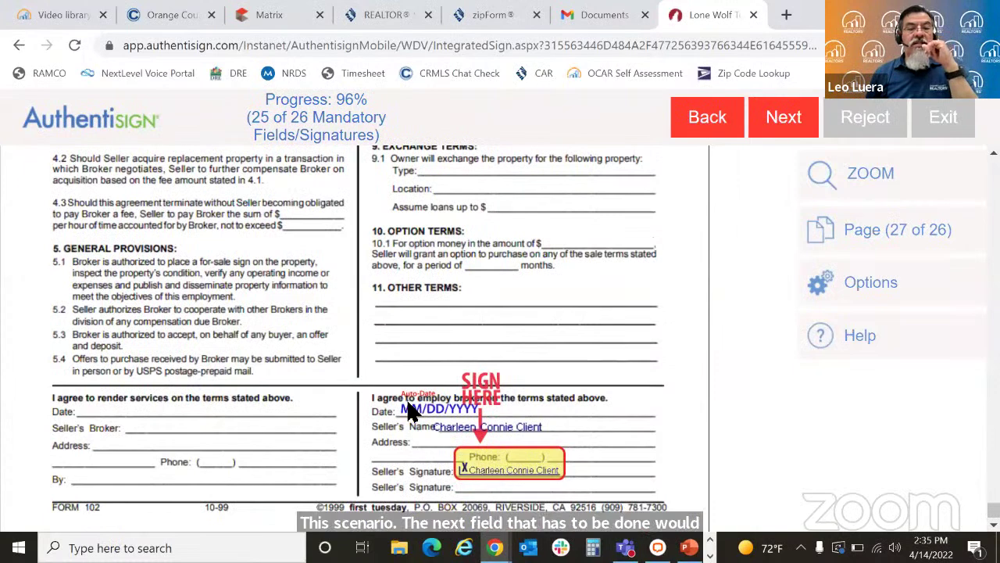
Step: Sign the listing agreement's Seller's Signature field, complete signing and confirm the success message
{"action": "left_click", "coordinate": [508, 469]}
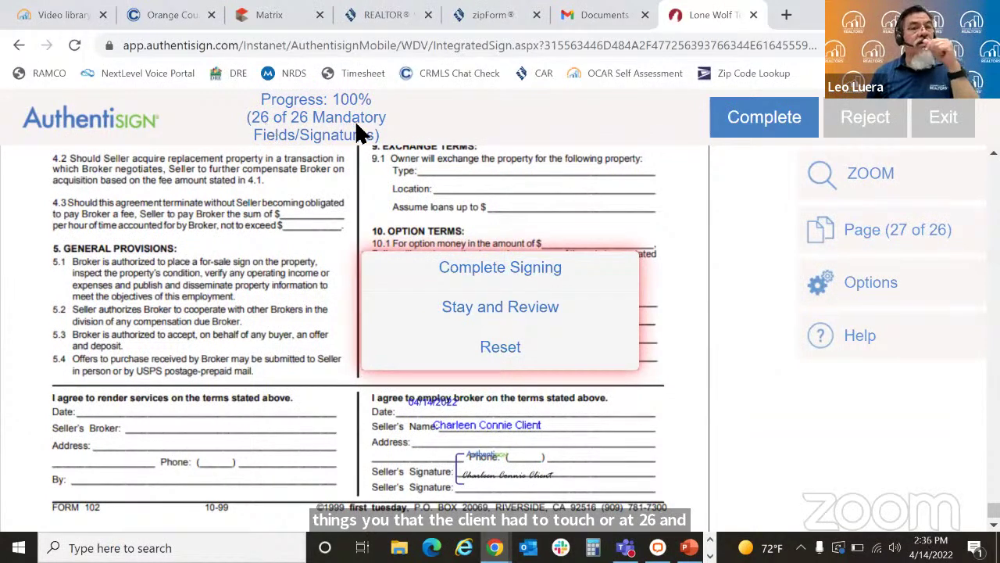
{"action": "left_click", "coordinate": [513, 271]}
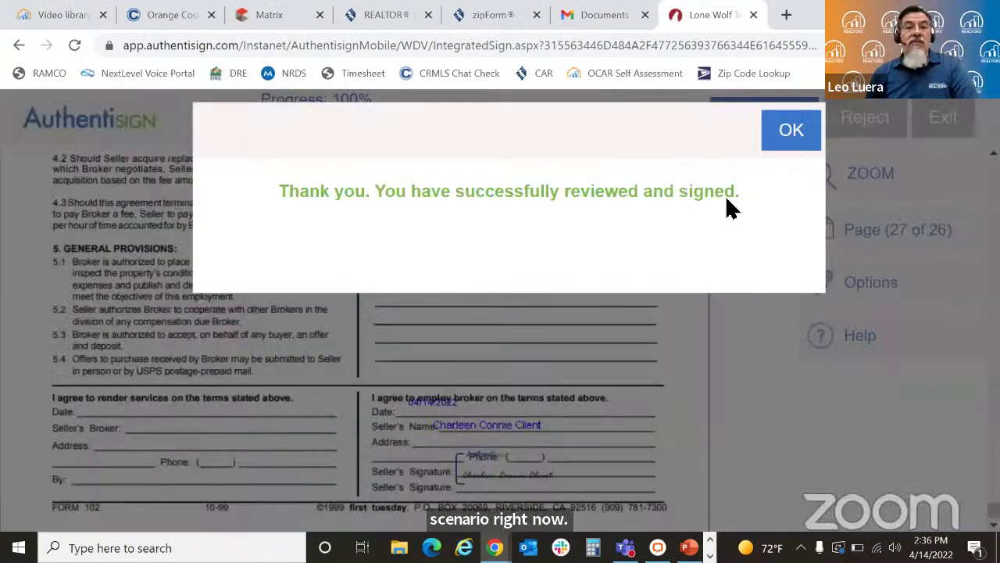
{"action": "left_click", "coordinate": [782, 133]}
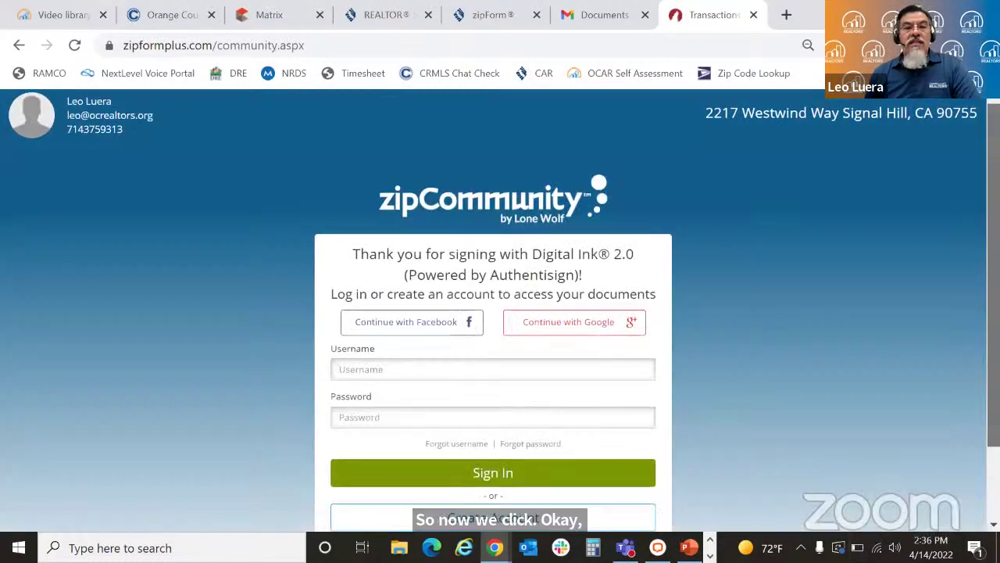
{"action": "scroll", "coordinate": [500, 312], "scroll_direction": "down", "scroll_amount": 1}
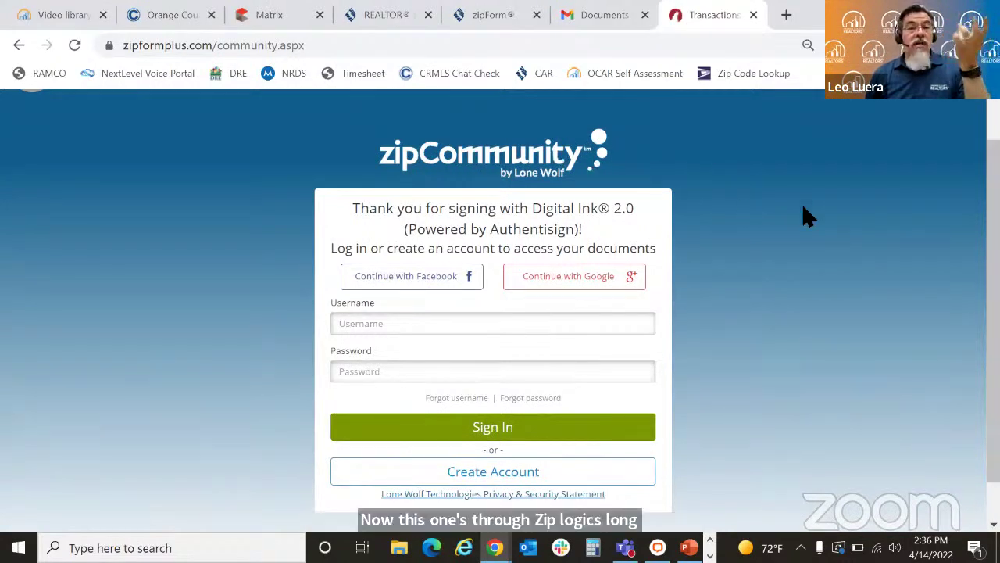
{"action": "scroll", "coordinate": [500, 313], "scroll_direction": "down", "scroll_amount": 1}
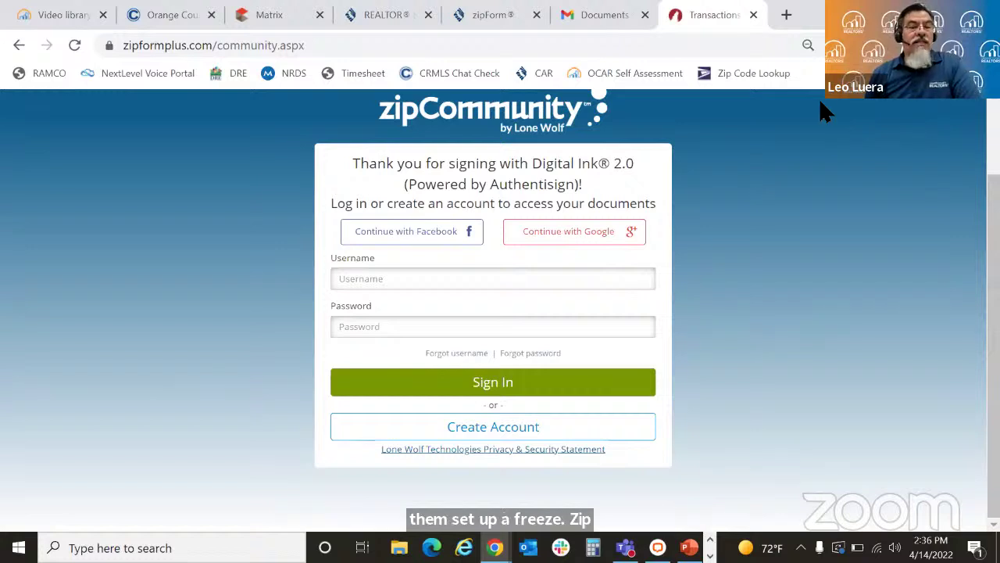
Step: Back in Gmail, delete the signing invitation and open the signed documents from the Signing complete email
{"action": "left_click", "coordinate": [755, 16]}
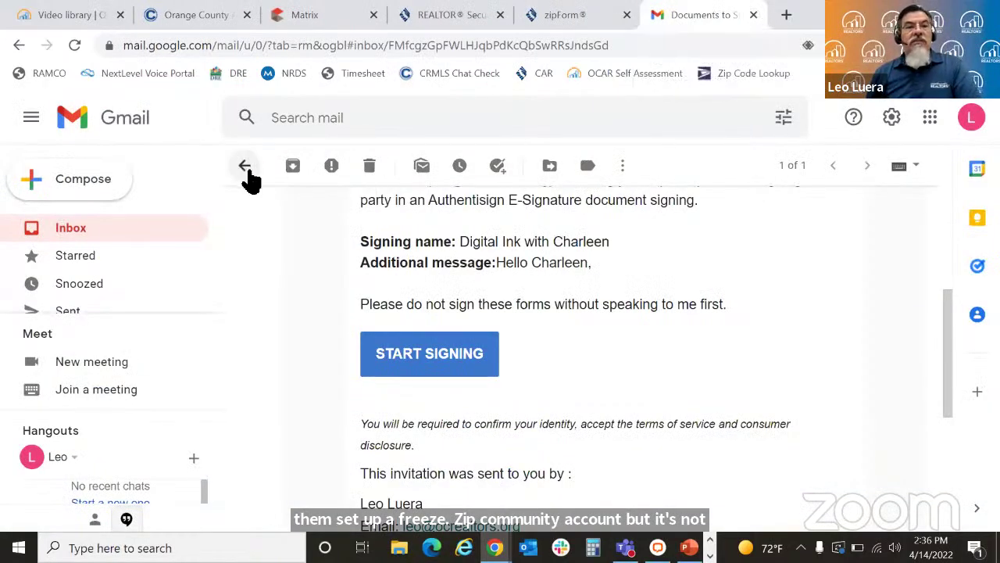
{"action": "left_click", "coordinate": [370, 165]}
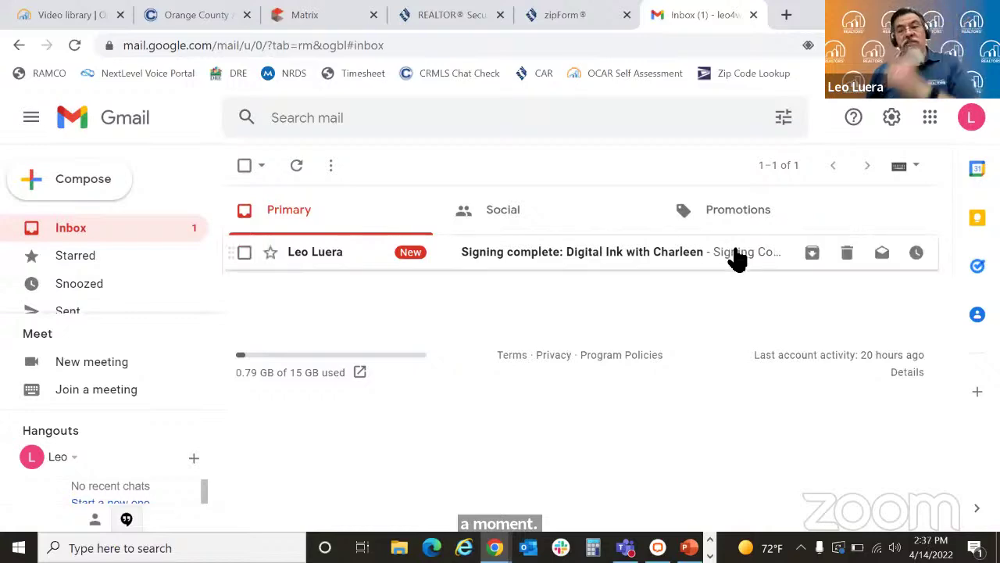
{"action": "left_click", "coordinate": [738, 258]}
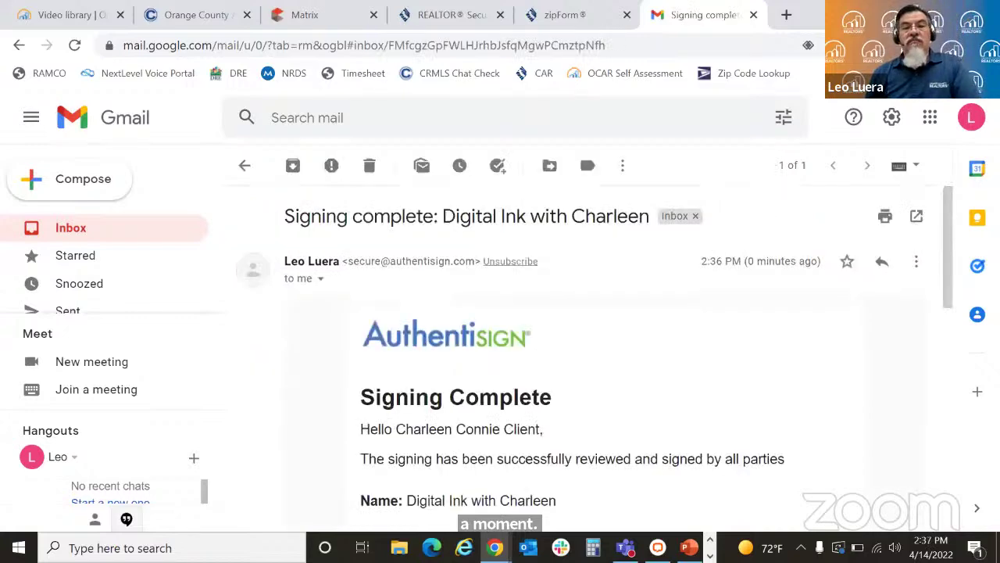
{"action": "left_click_drag", "start_coordinate": [946, 223], "coordinate": [957, 317]}
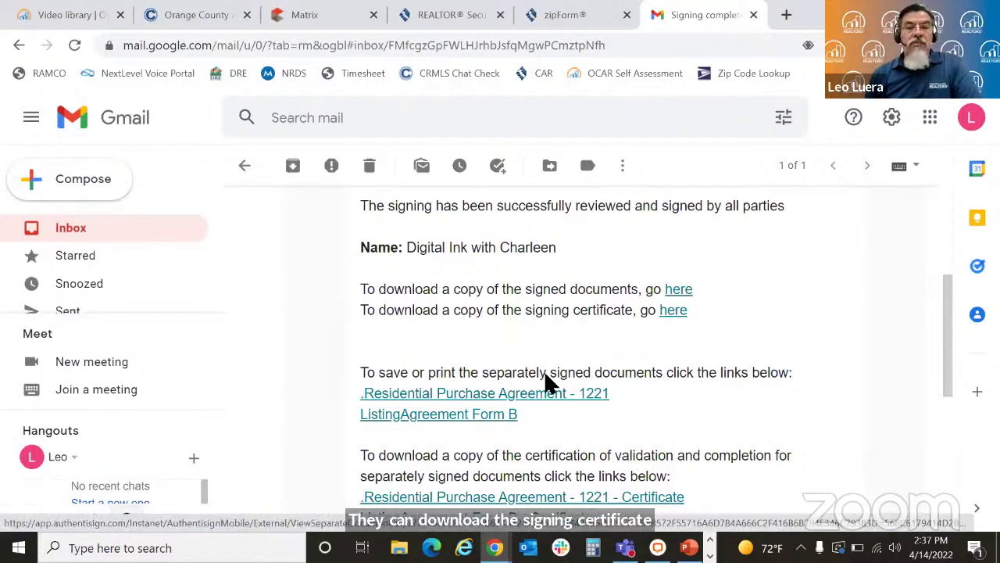
{"action": "left_click", "coordinate": [673, 295]}
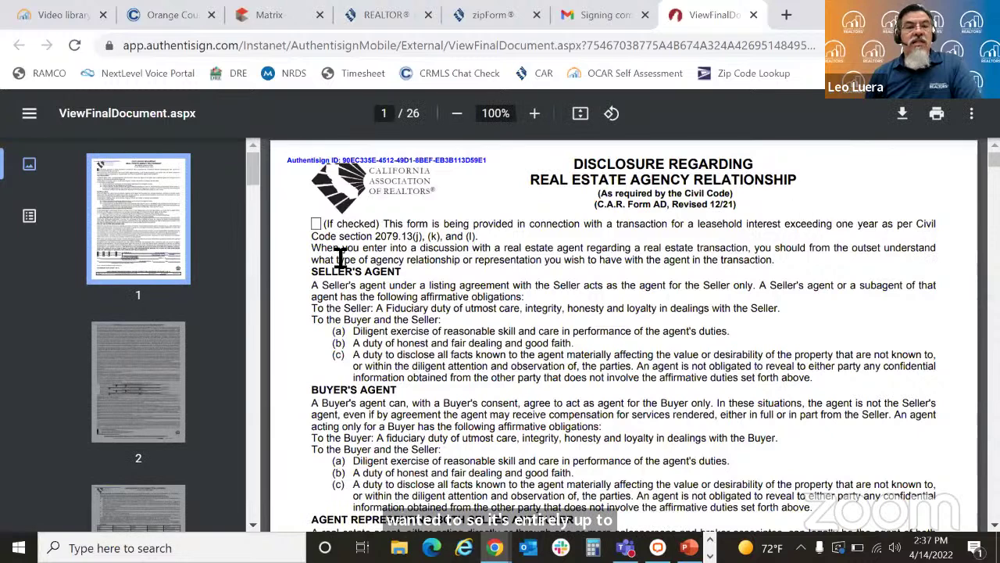
Step: Review signed pages 2, 3 and 4 of the document packet
{"action": "left_click", "coordinate": [147, 351]}
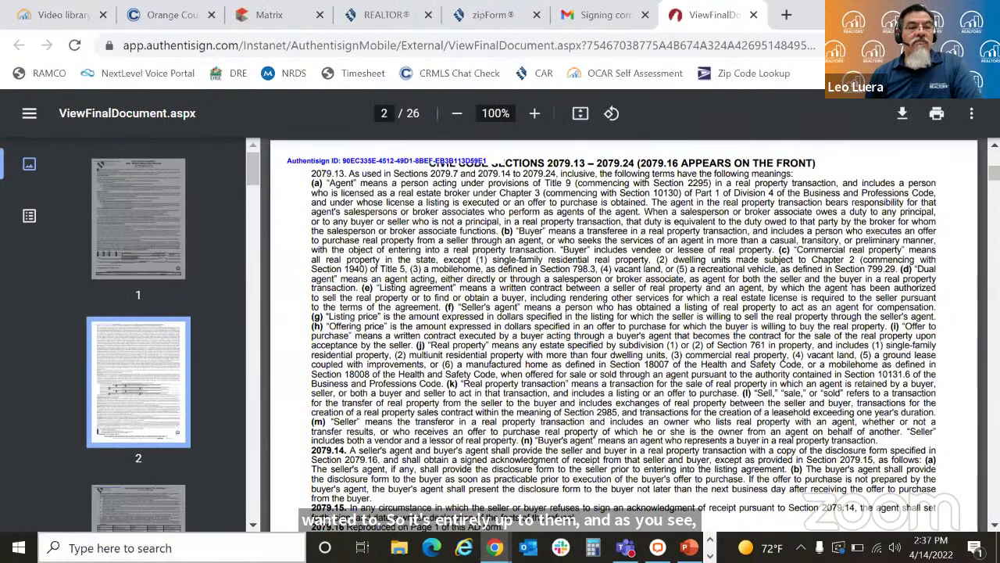
{"action": "left_click", "coordinate": [139, 512]}
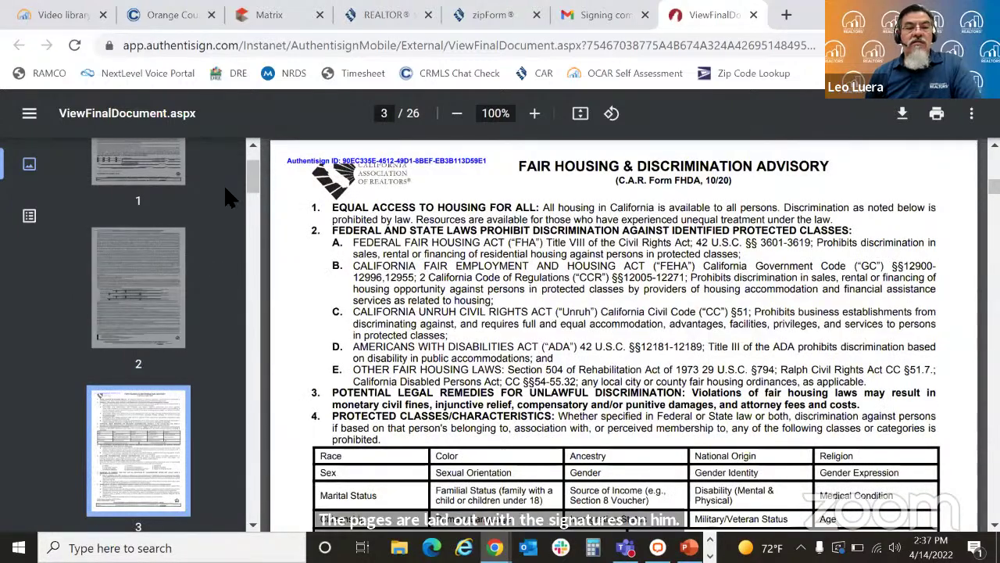
{"action": "left_click_drag", "start_coordinate": [255, 191], "coordinate": [264, 209]}
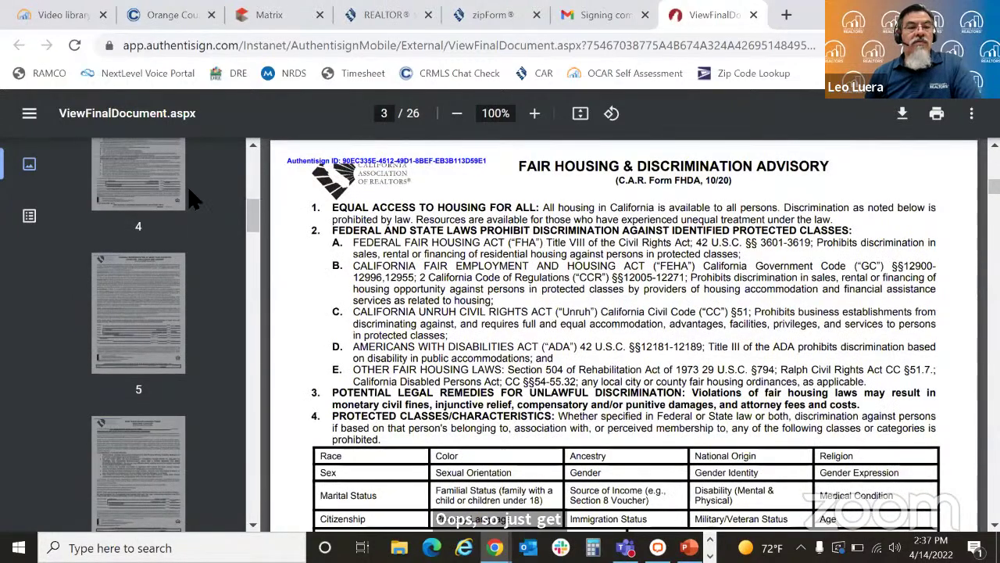
{"action": "left_click", "coordinate": [164, 178]}
{"action": "scroll", "coordinate": [579, 300], "scroll_direction": "down", "scroll_amount": 5}
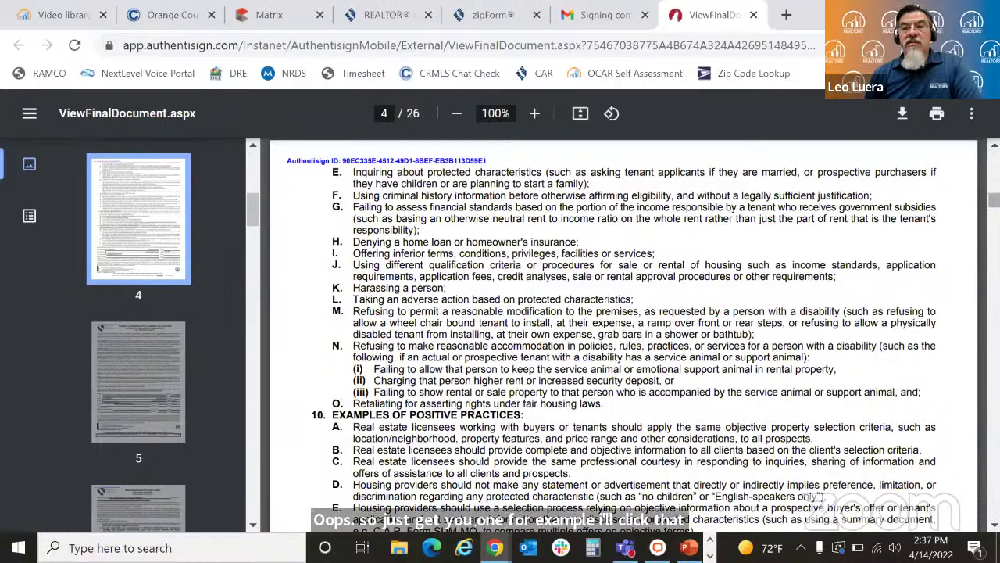
{"action": "scroll", "coordinate": [489, 246], "scroll_direction": "down", "scroll_amount": 10}
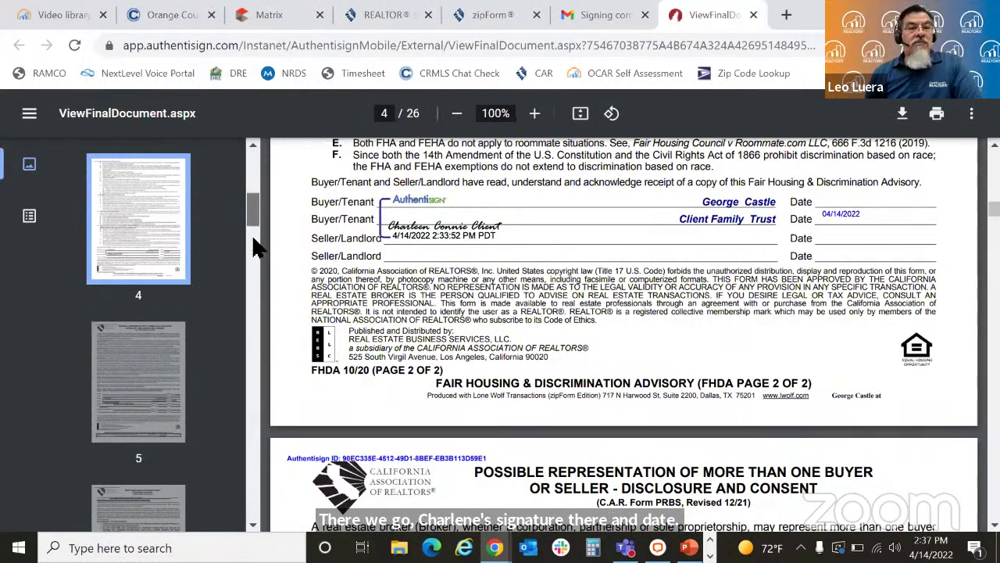
{"action": "left_click_drag", "start_coordinate": [257, 234], "coordinate": [253, 500]}
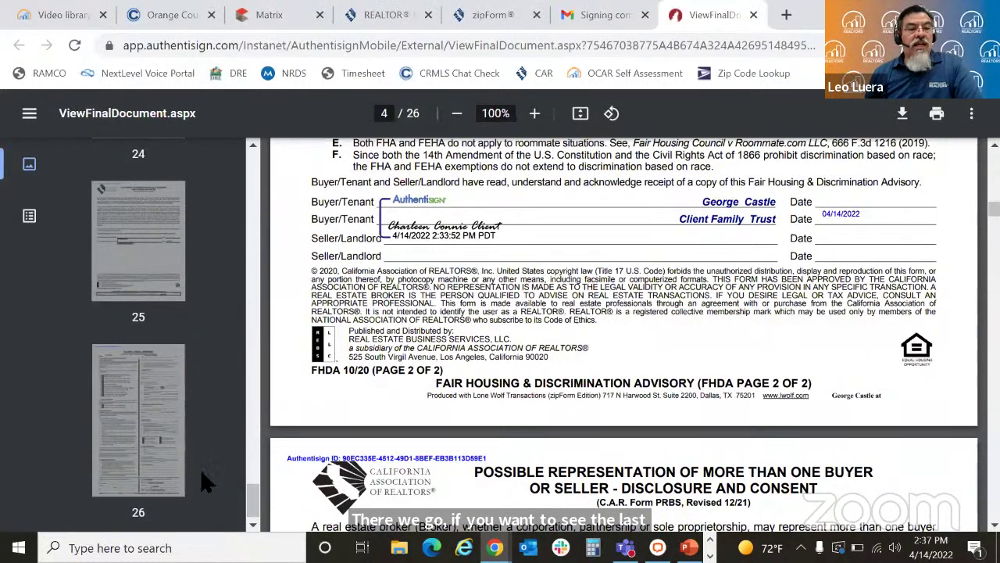
Step: Check the signed Seller's Listing Agreement on page 26, then close the document tab
{"action": "left_click", "coordinate": [144, 431]}
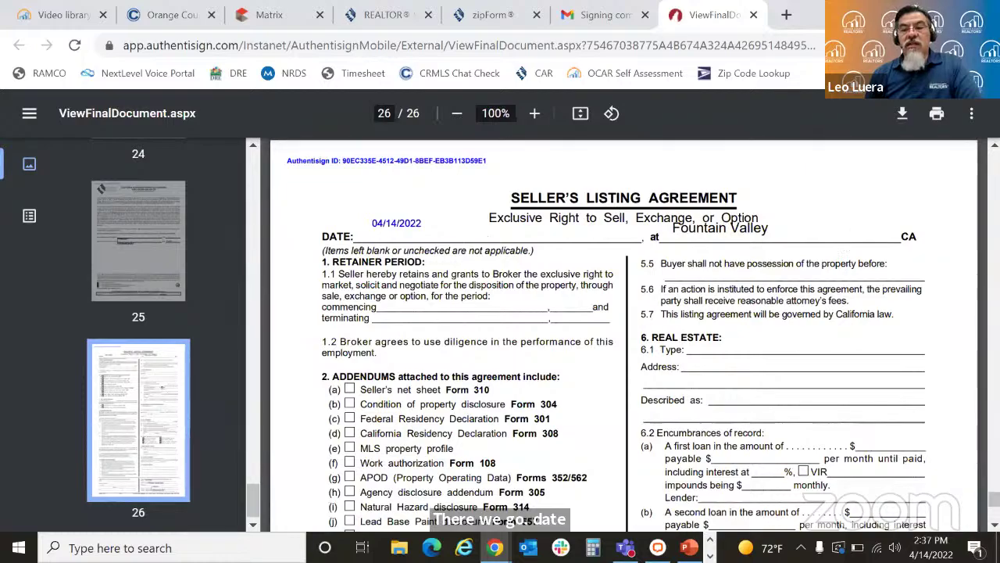
{"action": "scroll", "coordinate": [993, 500], "scroll_direction": "down", "scroll_amount": 7}
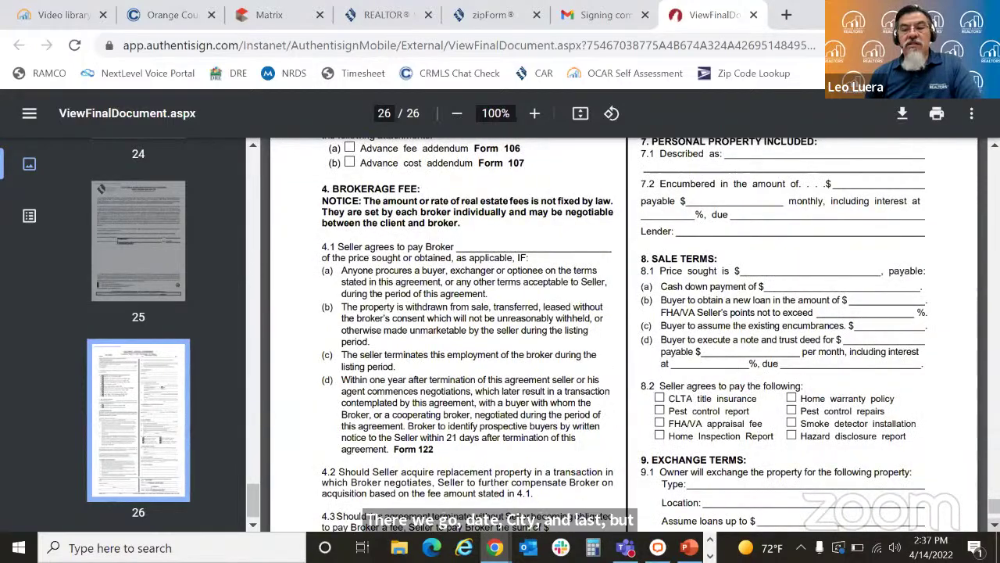
{"action": "scroll", "coordinate": [992, 522], "scroll_direction": "down", "scroll_amount": 4}
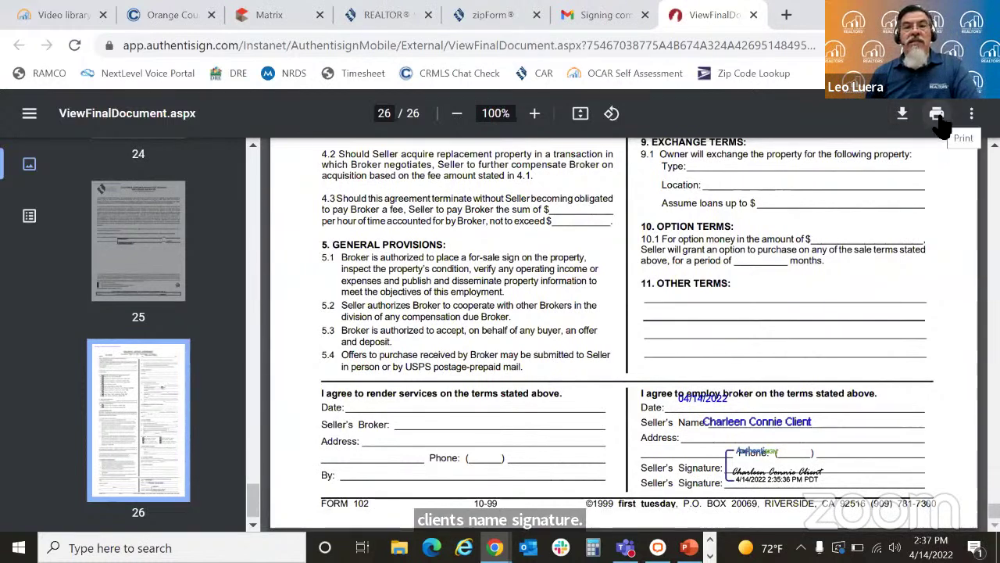
{"action": "left_click", "coordinate": [754, 15]}
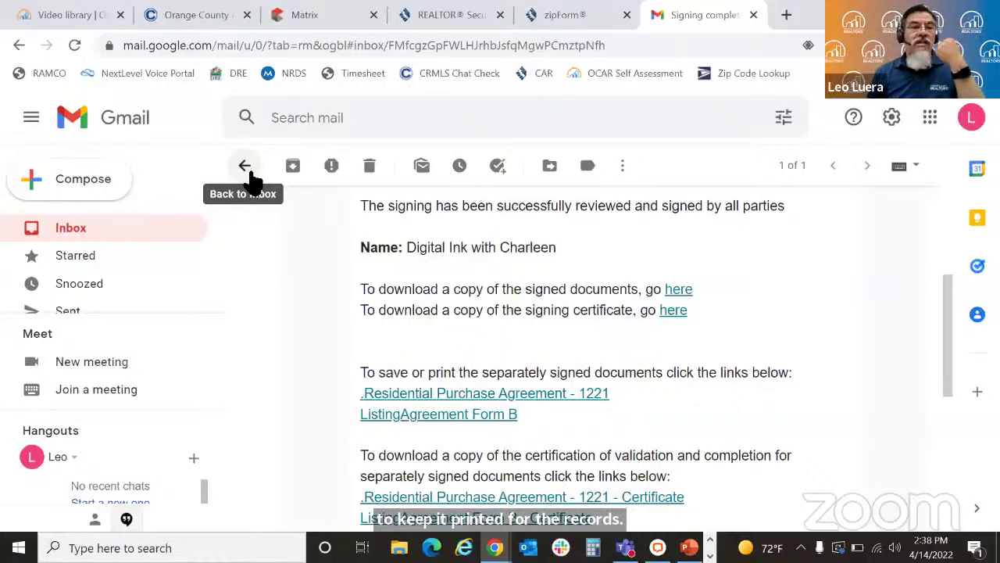
{"action": "left_click", "coordinate": [370, 167]}
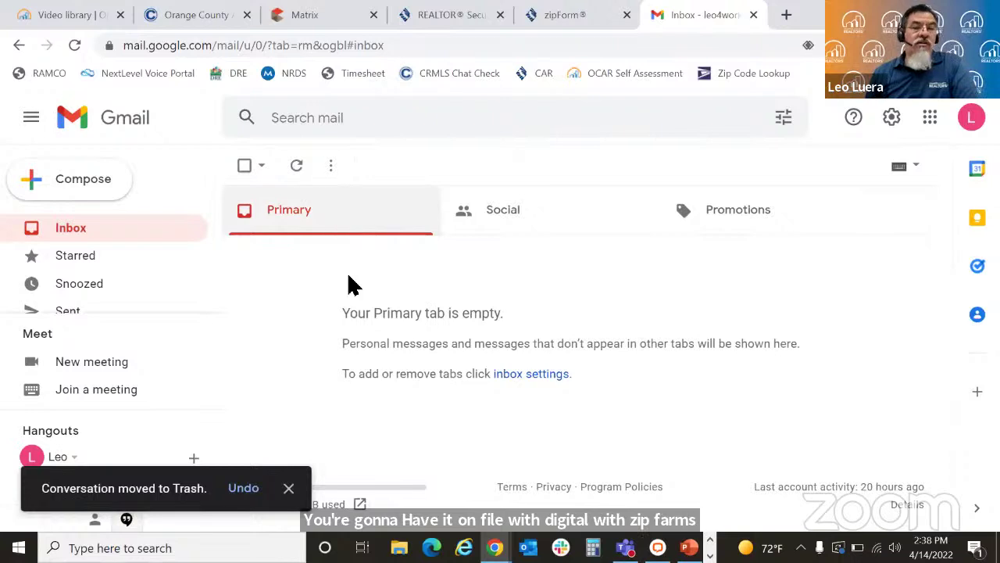
{"action": "mouse_move", "coordinate": [496, 547]}
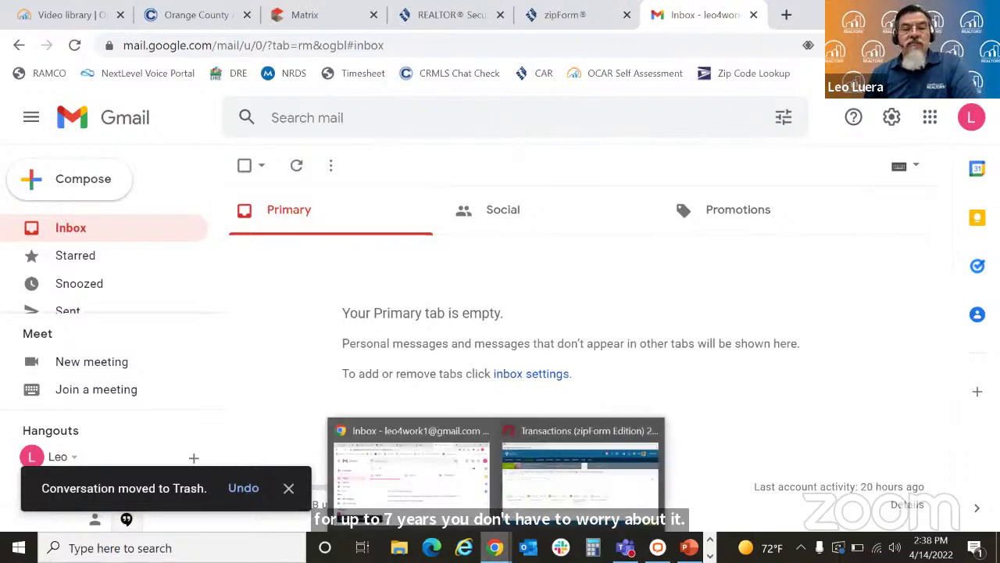
{"action": "left_click", "coordinate": [529, 504]}
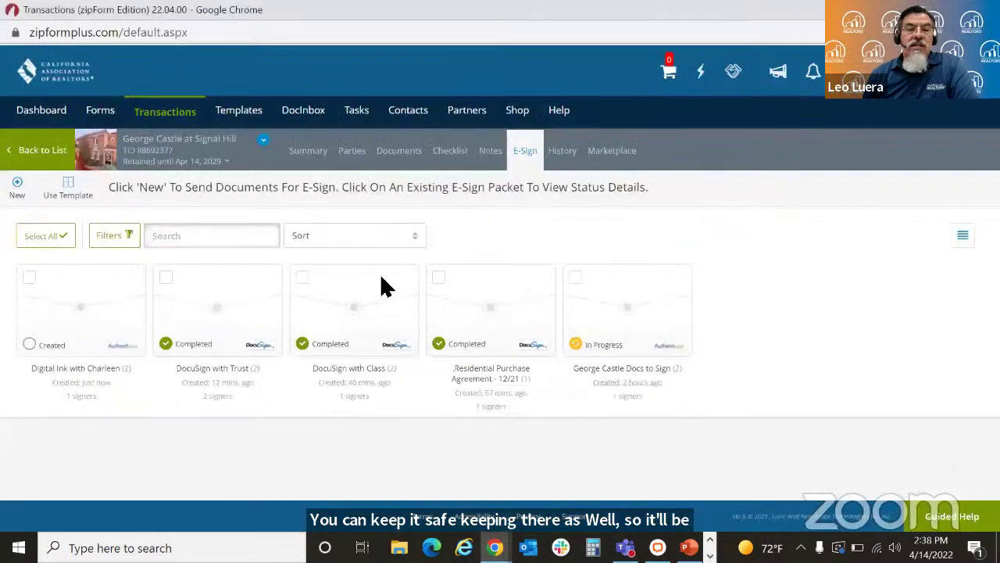
{"action": "left_click", "coordinate": [172, 117]}
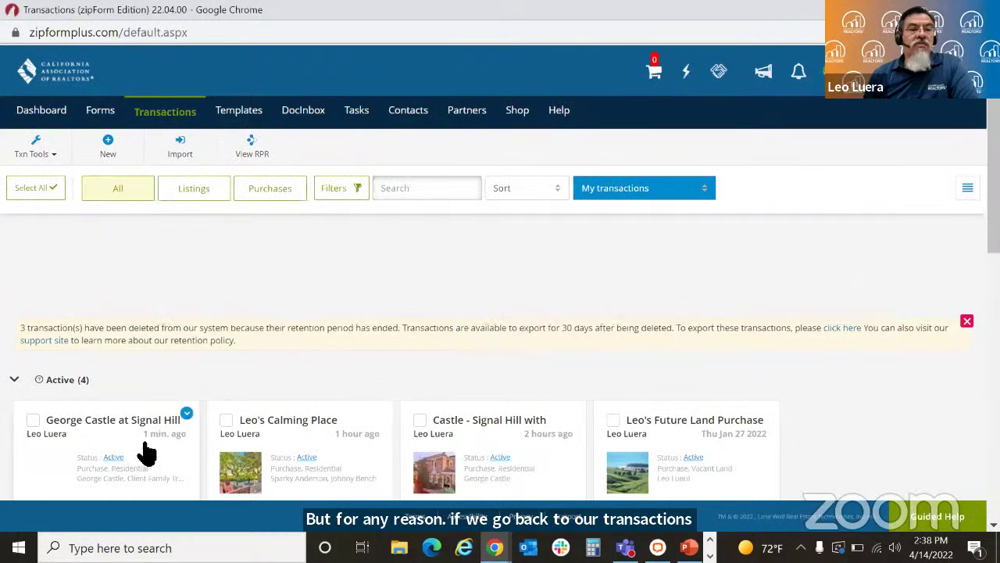
{"action": "left_click", "coordinate": [166, 453]}
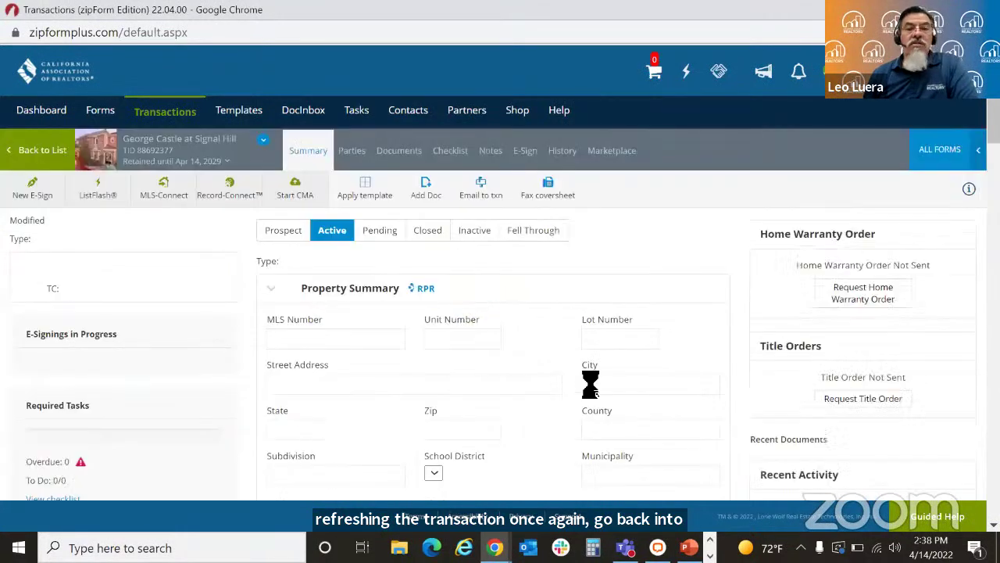
{"action": "left_click", "coordinate": [400, 153]}
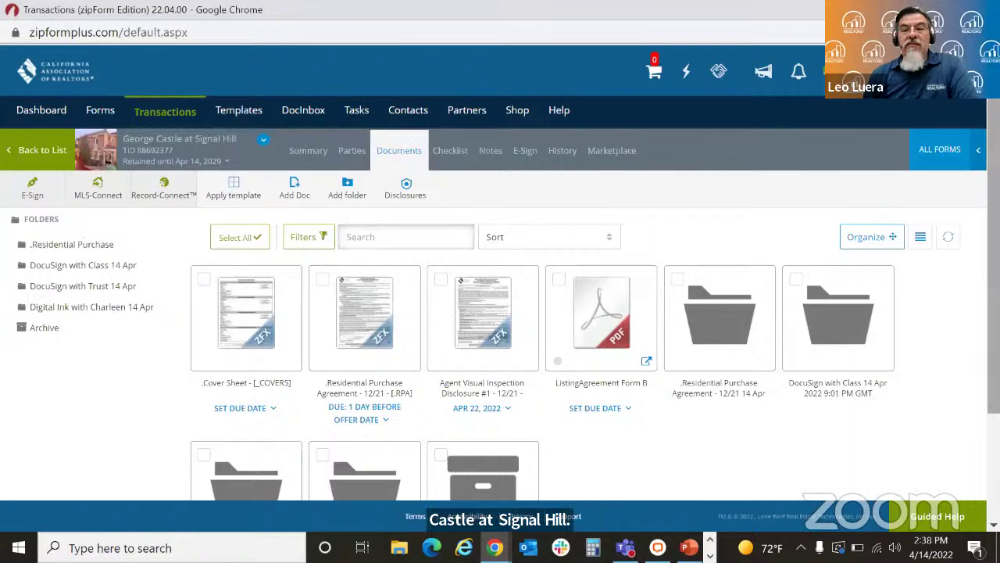
{"action": "scroll", "coordinate": [720, 272], "scroll_direction": "down", "scroll_amount": 2}
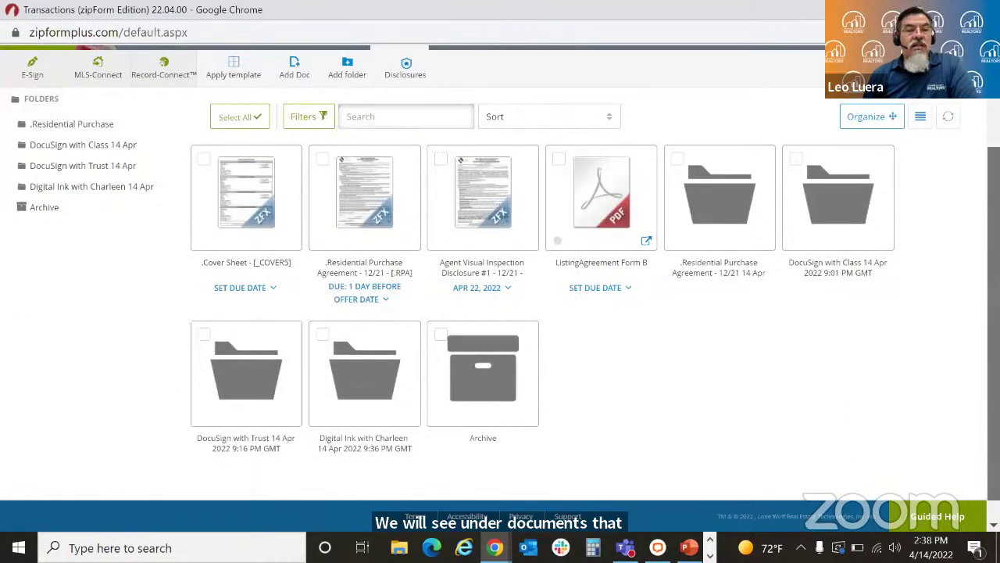
{"action": "left_click", "coordinate": [374, 403]}
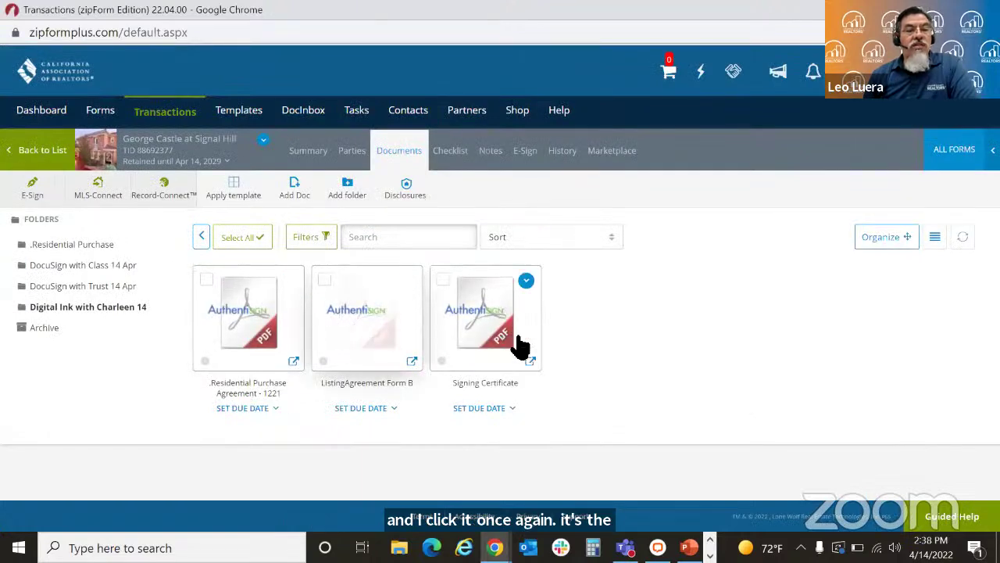
Step: Page through the six-page Authentisign Signing Certificate PDF, then close the viewer
{"action": "left_click", "coordinate": [497, 340]}
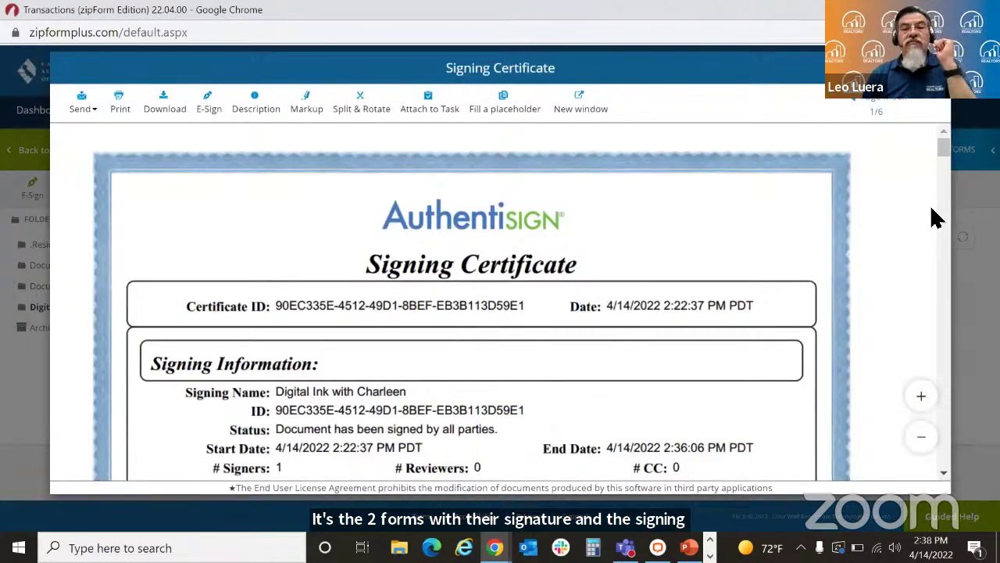
{"action": "left_click_drag", "start_coordinate": [942, 151], "coordinate": [946, 172]}
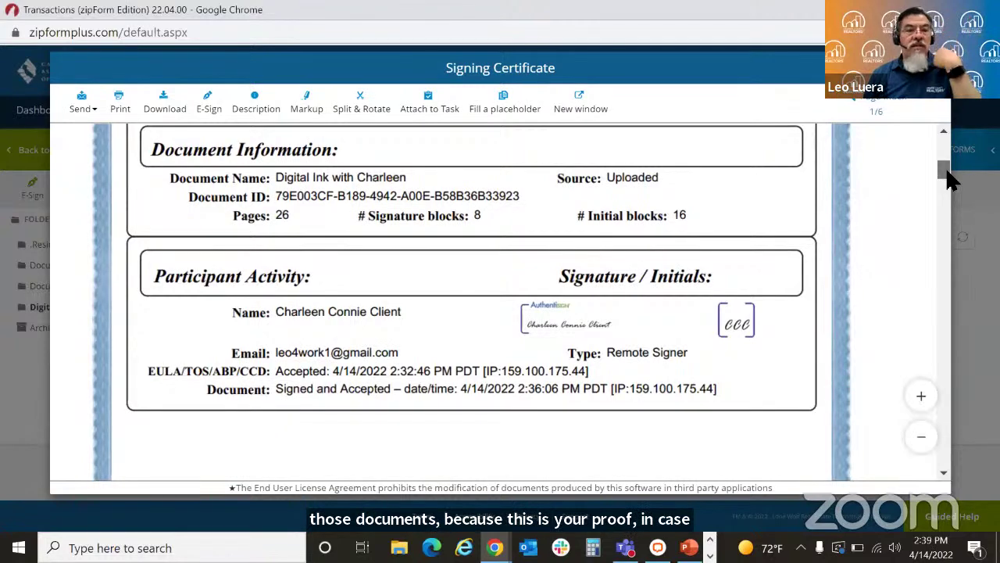
{"action": "left_click_drag", "start_coordinate": [946, 167], "coordinate": [963, 238]}
{"action": "scroll", "coordinate": [500, 305], "scroll_direction": "down", "scroll_amount": 10}
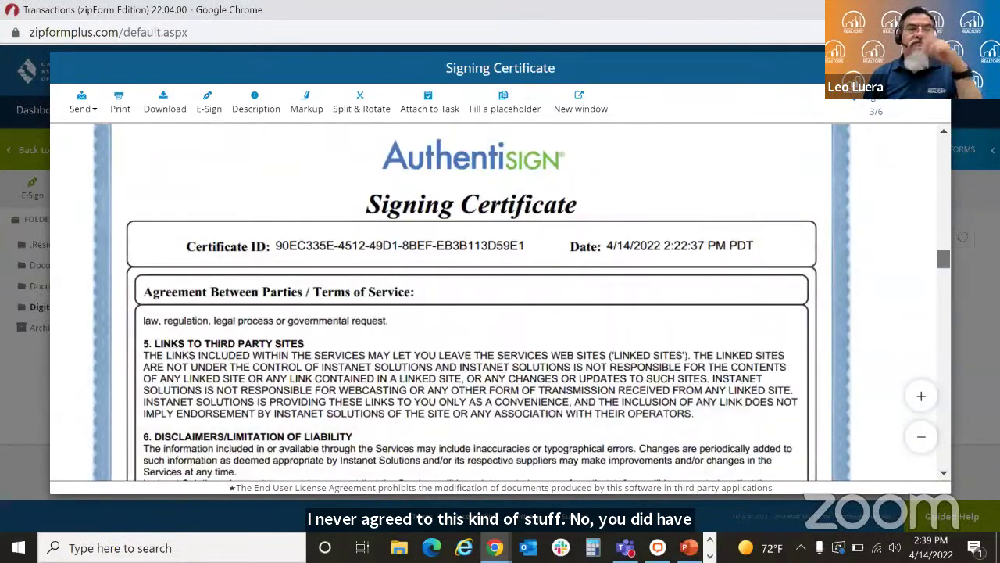
{"action": "scroll", "coordinate": [472, 304], "scroll_direction": "down", "scroll_amount": 15}
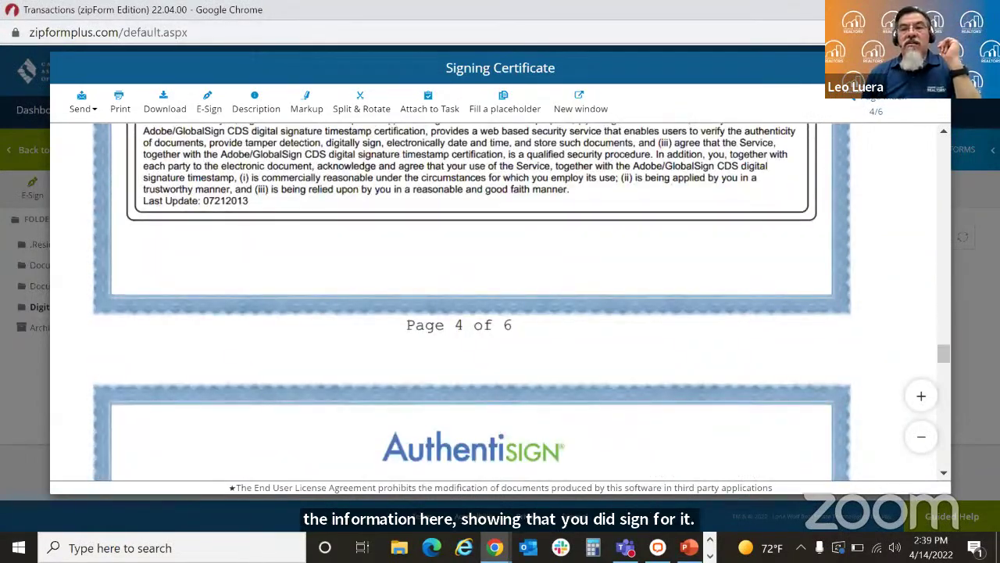
{"action": "left_click", "coordinate": [934, 68]}
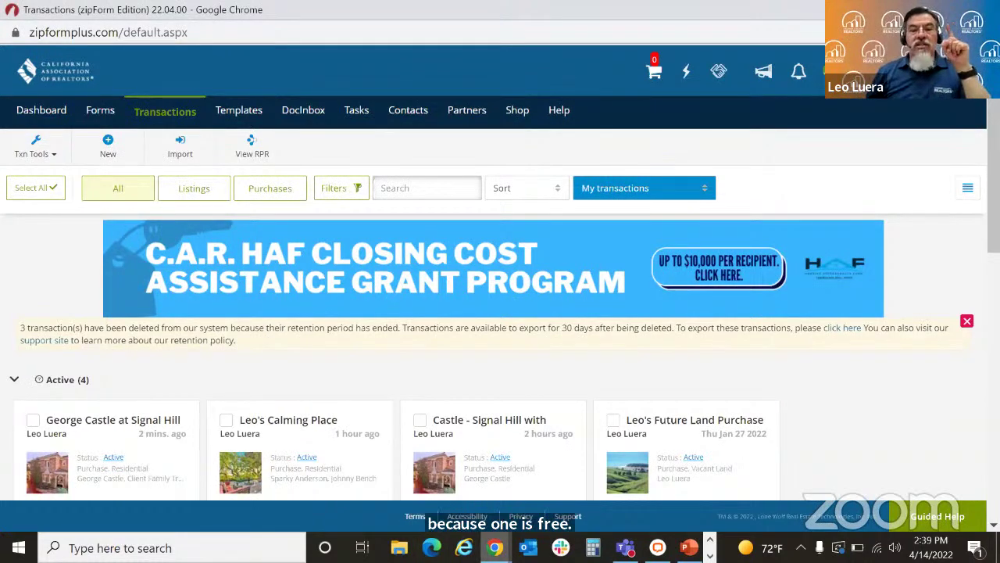
Step: Search Google for 'nar docusign' in a new Chrome tab and scroll to NAR's result
{"action": "left_click", "coordinate": [496, 546]}
{"action": "left_click", "coordinate": [407, 502]}
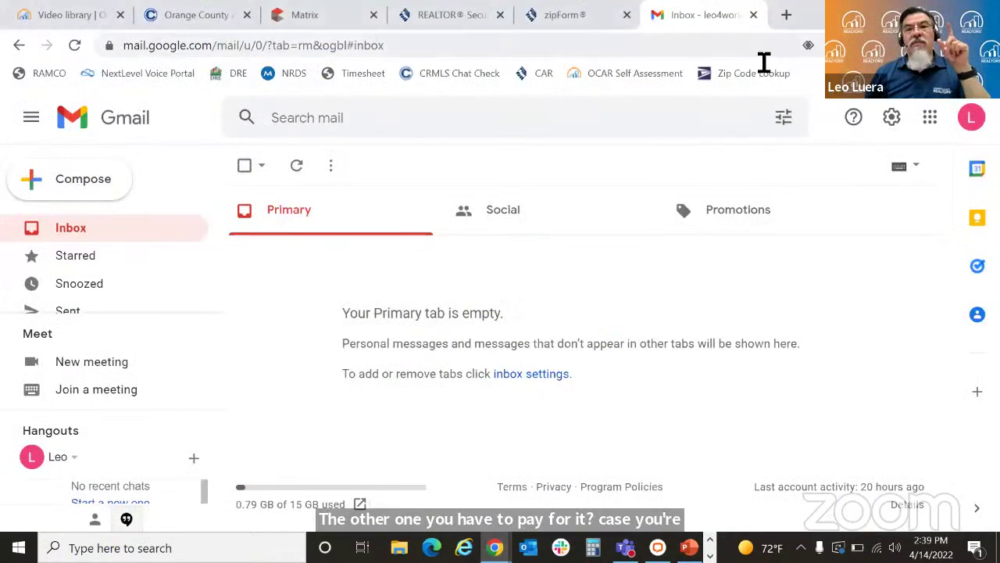
{"action": "left_click", "coordinate": [787, 16]}
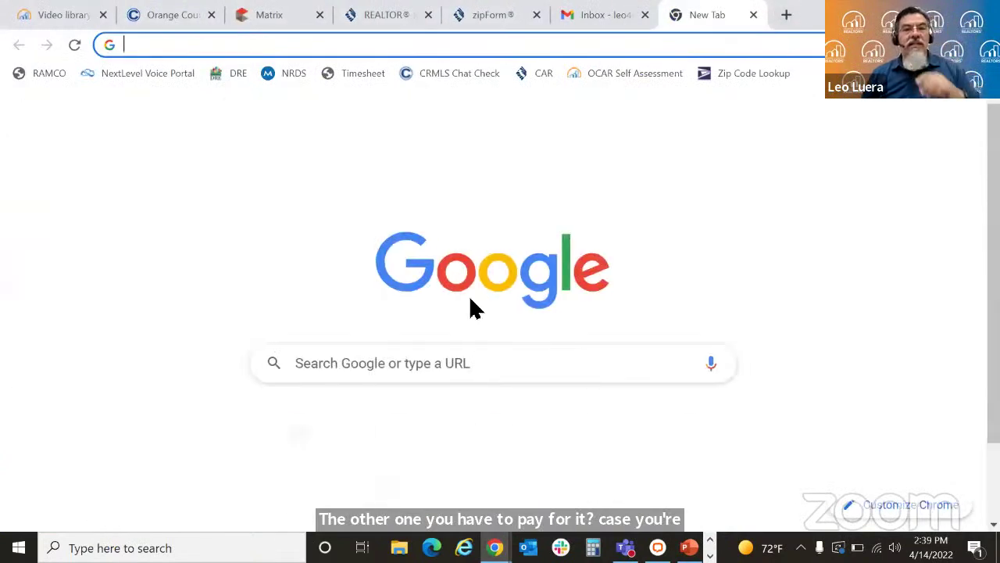
{"action": "left_click", "coordinate": [483, 366]}
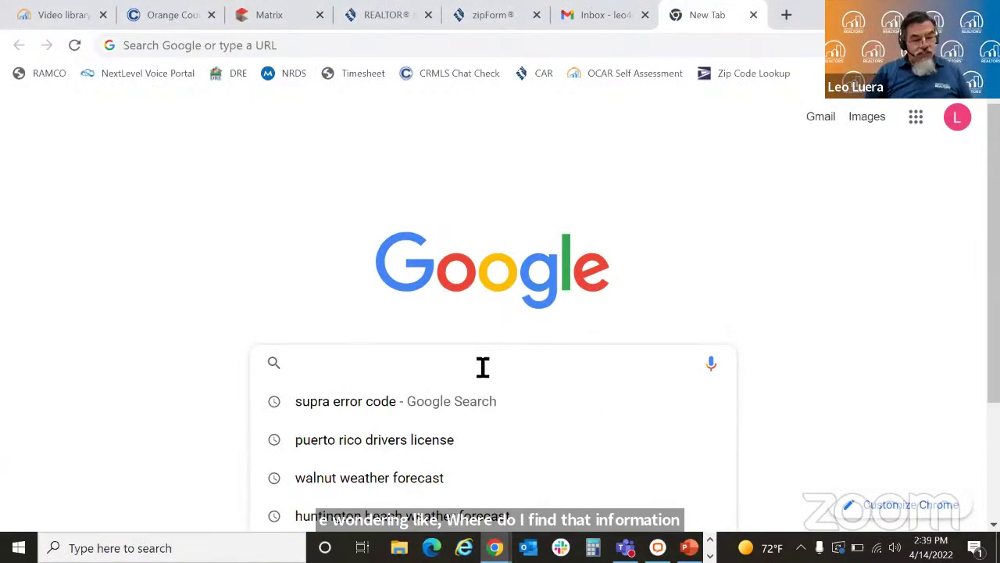
{"action": "type", "text": "nar"}
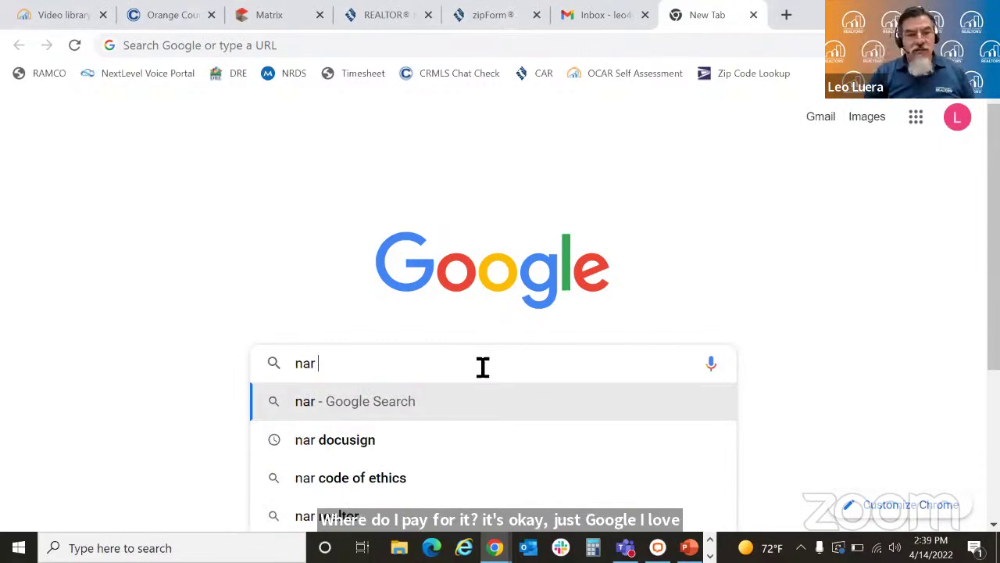
{"action": "key", "text": "Down"}
{"action": "key", "text": "Return"}
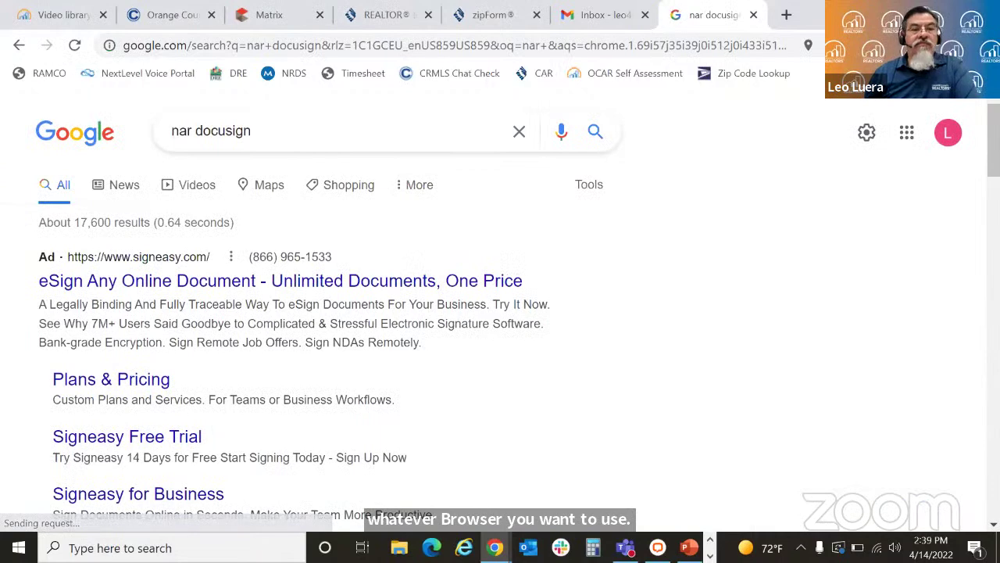
{"action": "scroll", "coordinate": [480, 357], "scroll_direction": "down", "scroll_amount": 3}
{"action": "scroll", "coordinate": [532, 286], "scroll_direction": "down", "scroll_amount": 5}
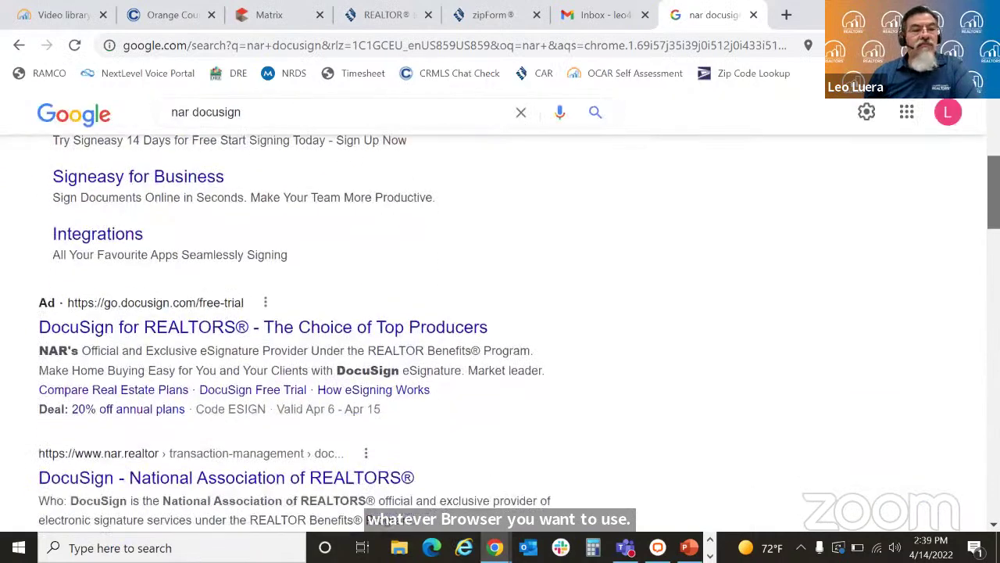
Step: Read NAR's DocuSign benefits page, then switch back to the zipForm transactions window
{"action": "left_click", "coordinate": [316, 249]}
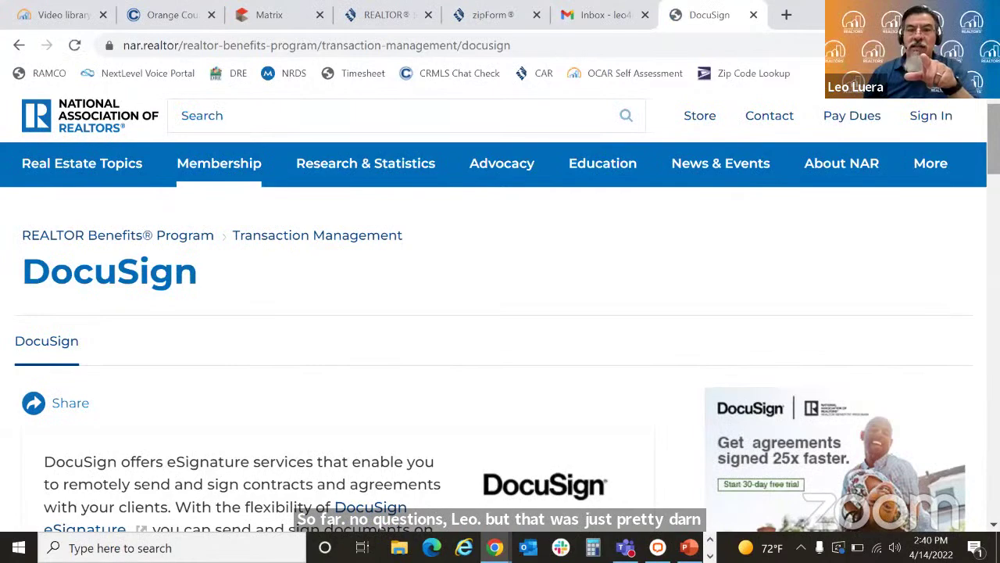
{"action": "scroll", "coordinate": [500, 313], "scroll_direction": "down", "scroll_amount": 1}
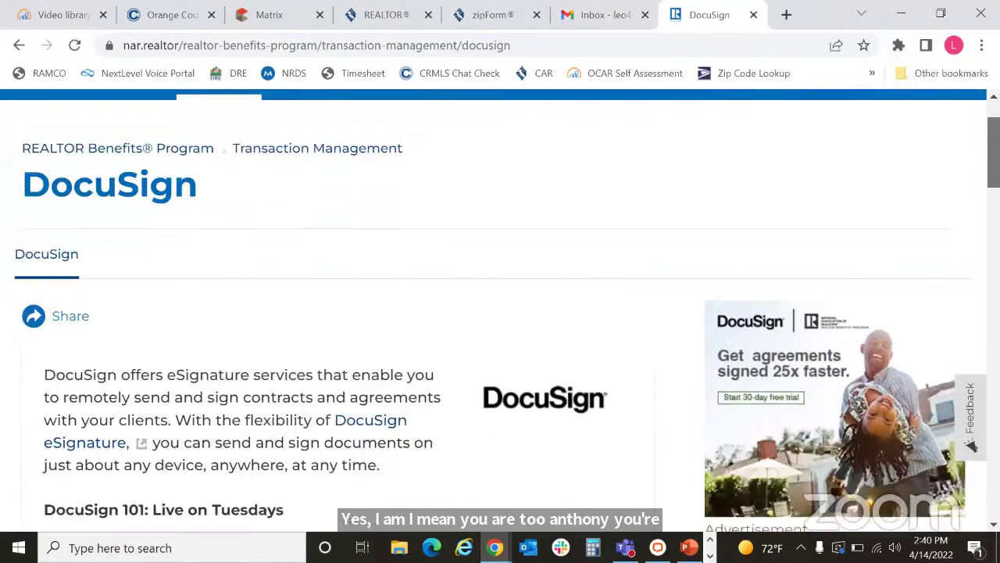
{"action": "scroll", "coordinate": [500, 313], "scroll_direction": "down", "scroll_amount": 1}
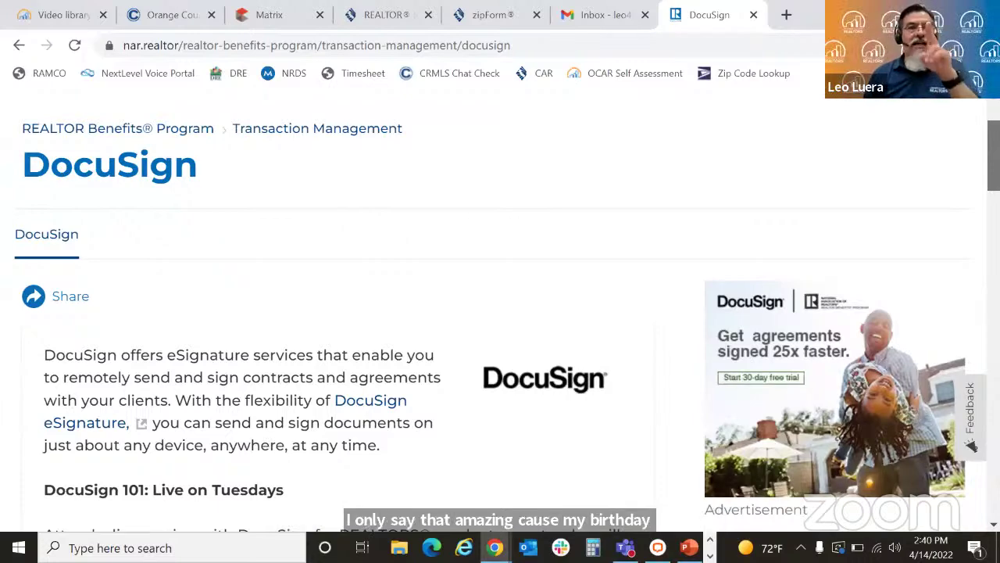
{"action": "scroll", "coordinate": [500, 313], "scroll_direction": "down", "scroll_amount": 1}
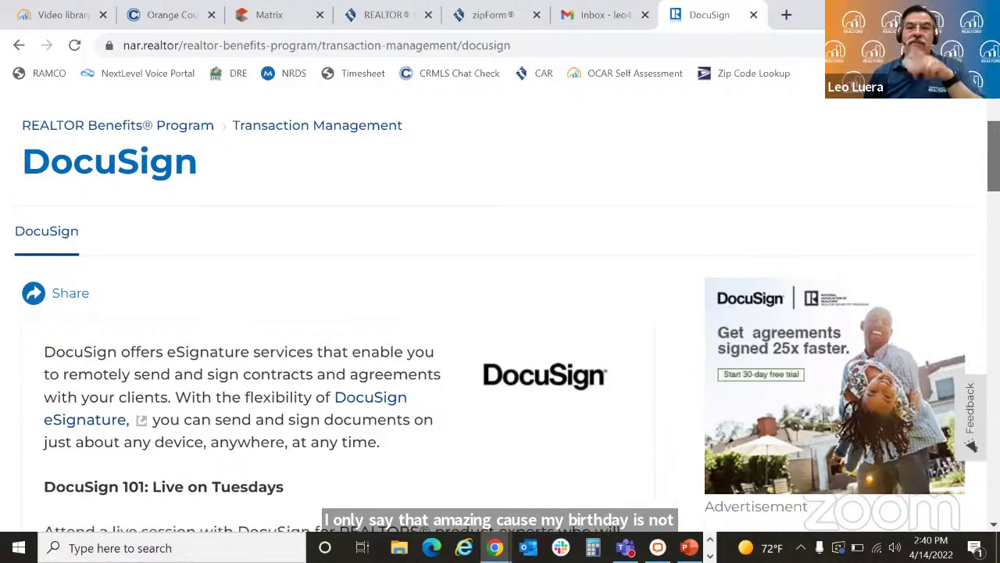
{"action": "scroll", "coordinate": [500, 312], "scroll_direction": "down", "scroll_amount": 3}
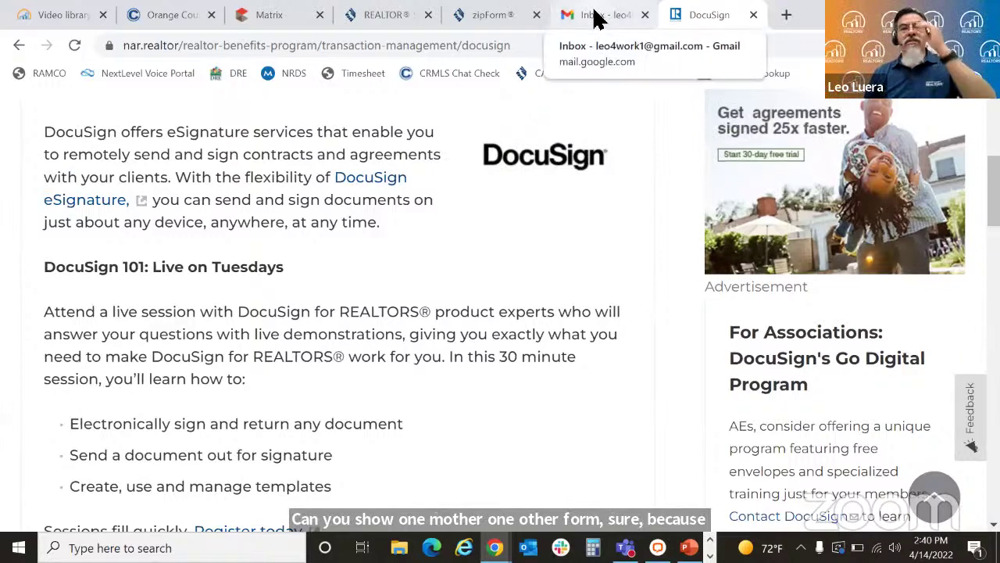
{"action": "scroll", "coordinate": [502, 487], "scroll_direction": "down", "scroll_amount": 1}
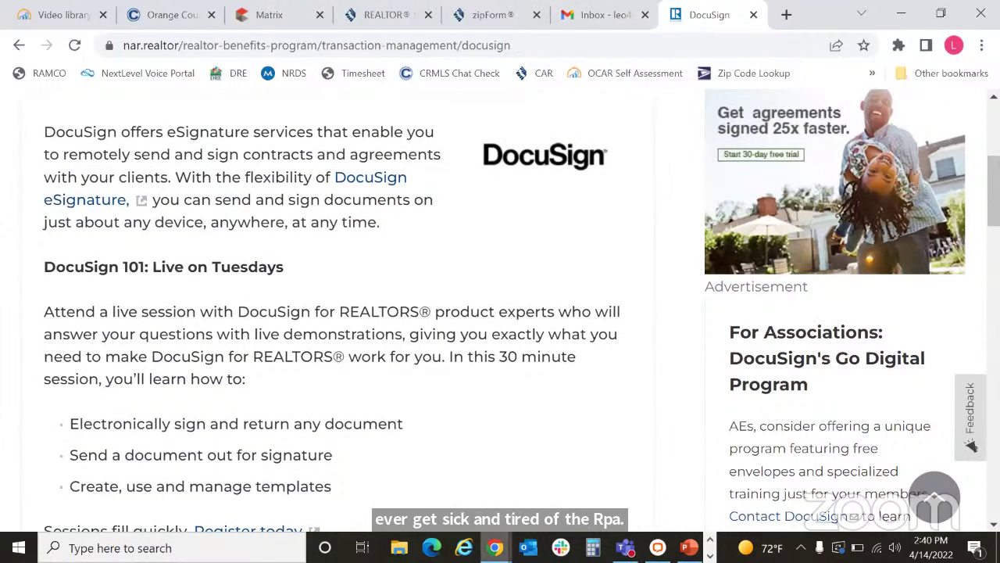
{"action": "mouse_move", "coordinate": [495, 547]}
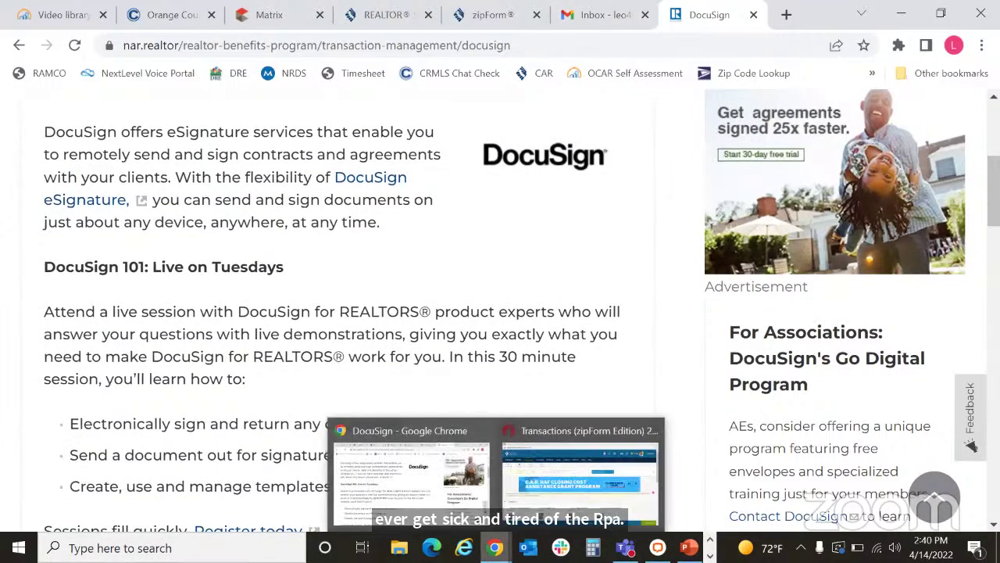
{"action": "left_click", "coordinate": [547, 494]}
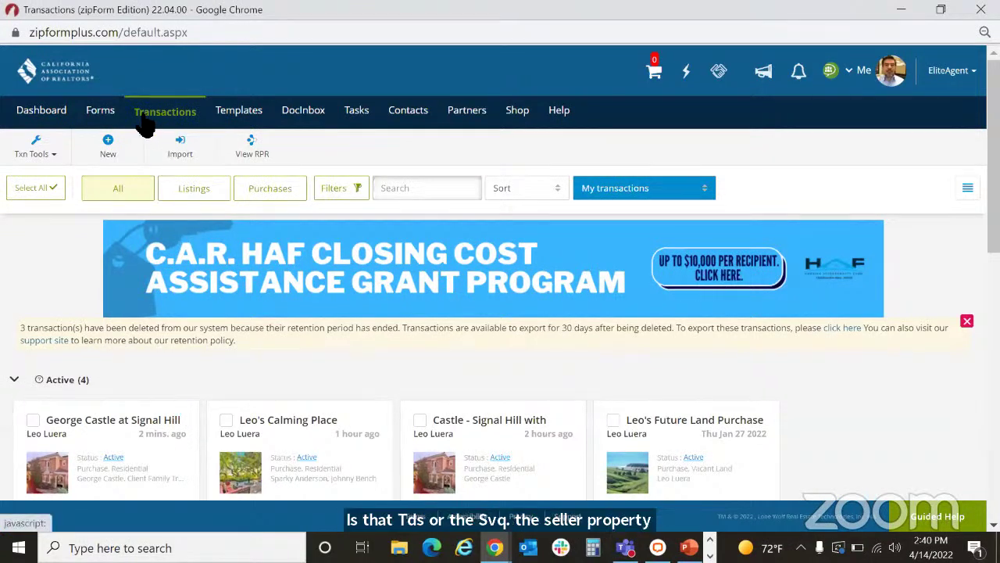
Step: Create and save a new Active Residential listing titled with the seller's name
{"action": "left_click", "coordinate": [109, 152]}
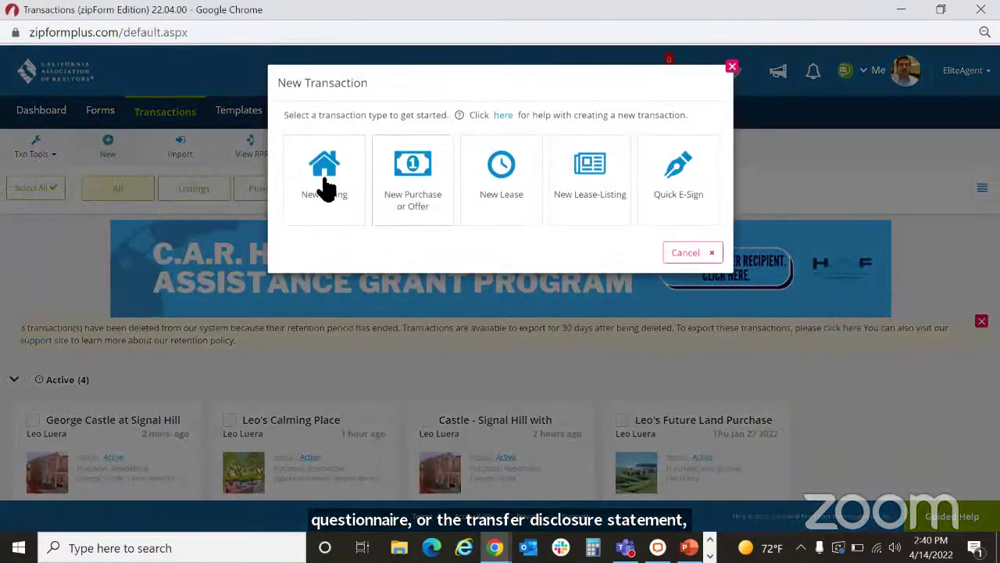
{"action": "left_click", "coordinate": [325, 196]}
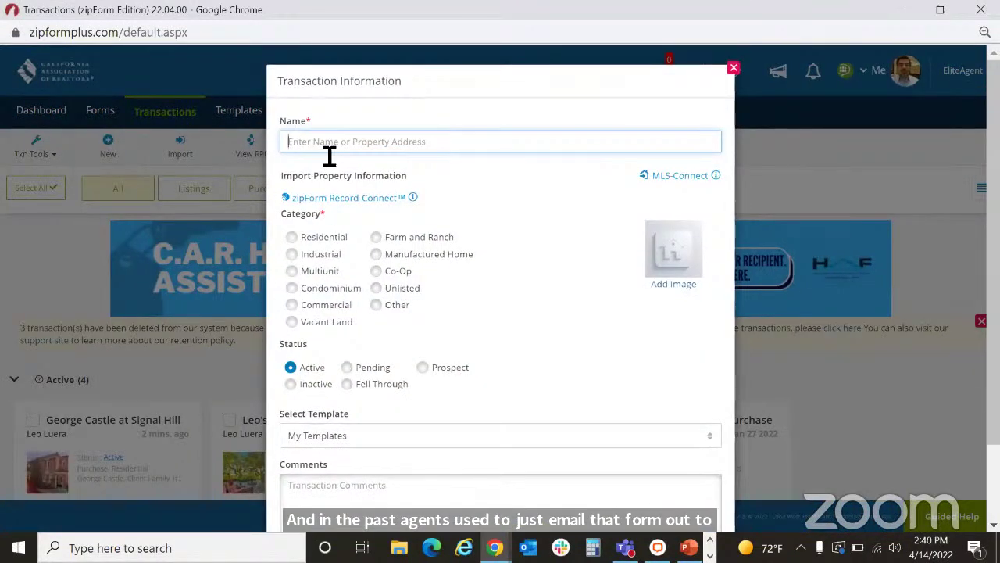
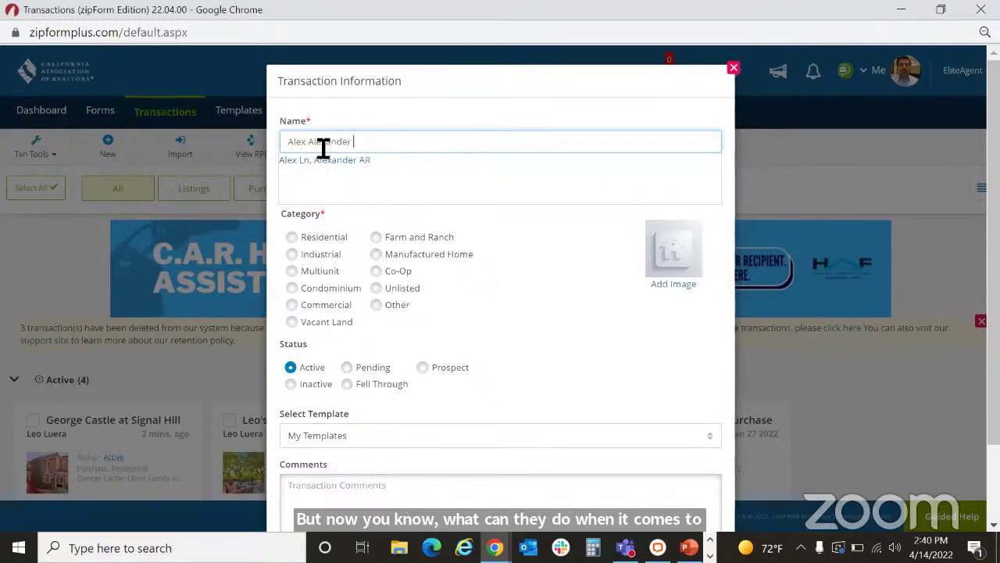
{"action": "type", "text": " Listing"}
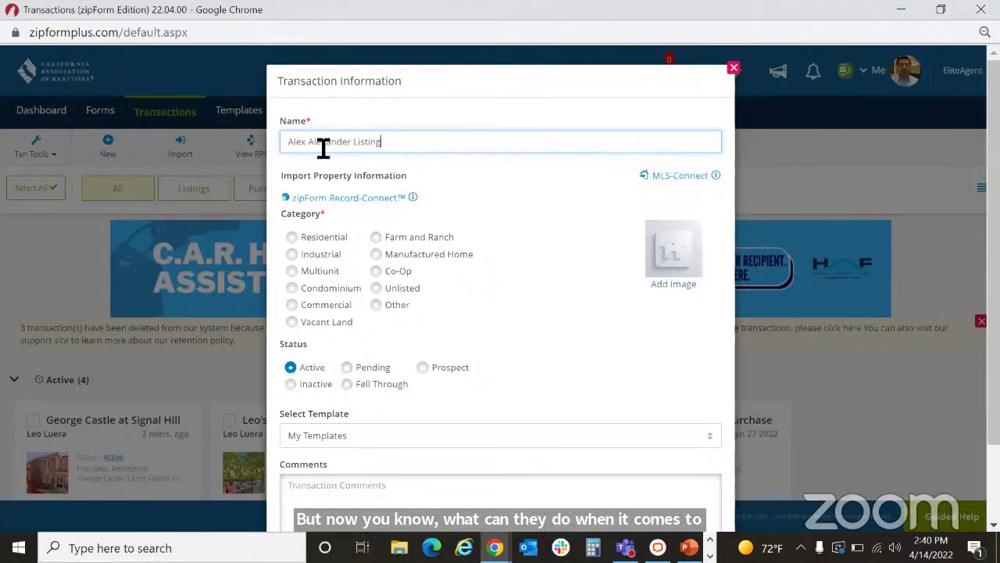
{"action": "left_click", "coordinate": [368, 240]}
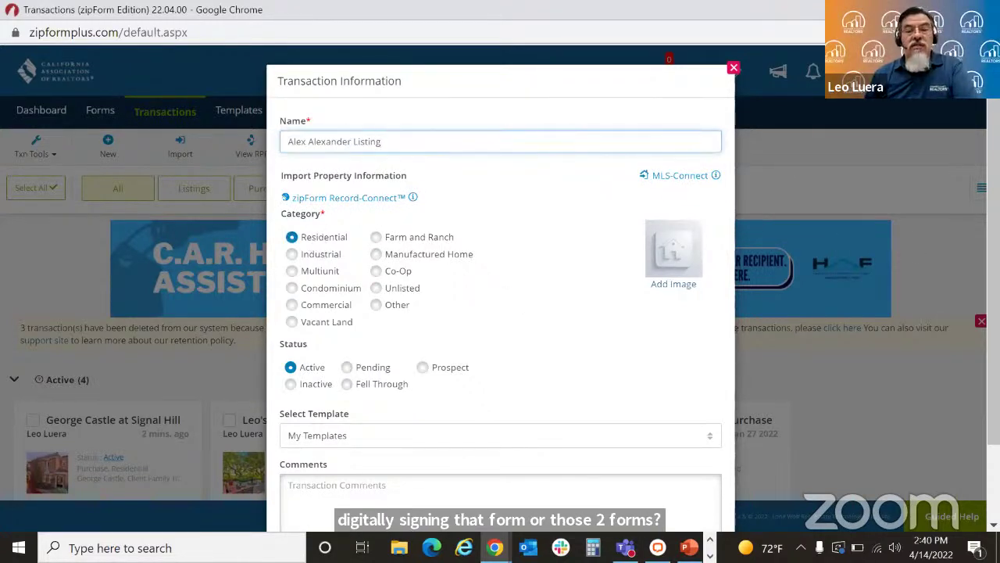
{"action": "scroll", "coordinate": [649, 409], "scroll_direction": "down", "scroll_amount": 1}
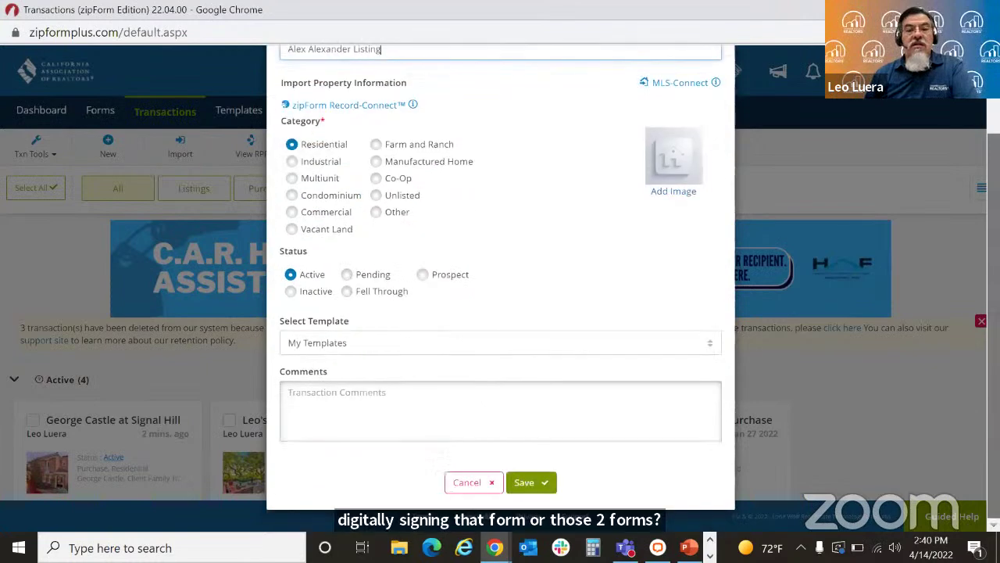
{"action": "left_click", "coordinate": [539, 482]}
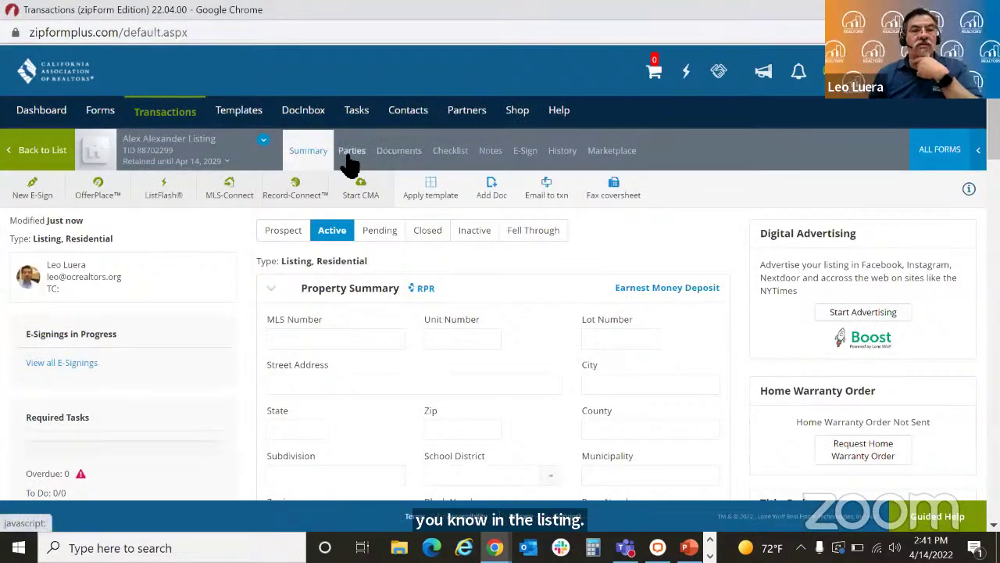
Step: Enter the property's street address using the autofill suggestion
{"action": "left_click", "coordinate": [365, 386]}
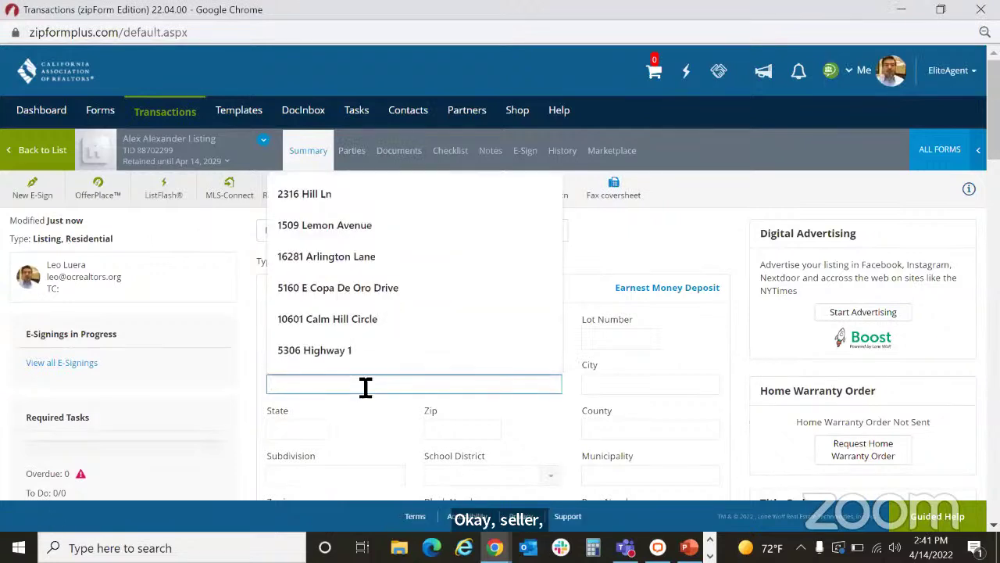
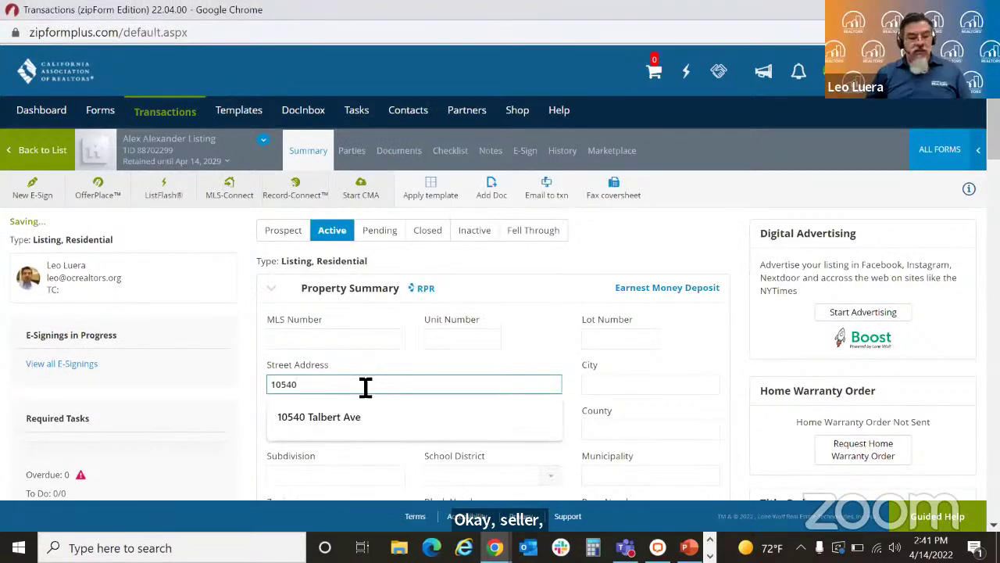
{"action": "type", "text": "T"}
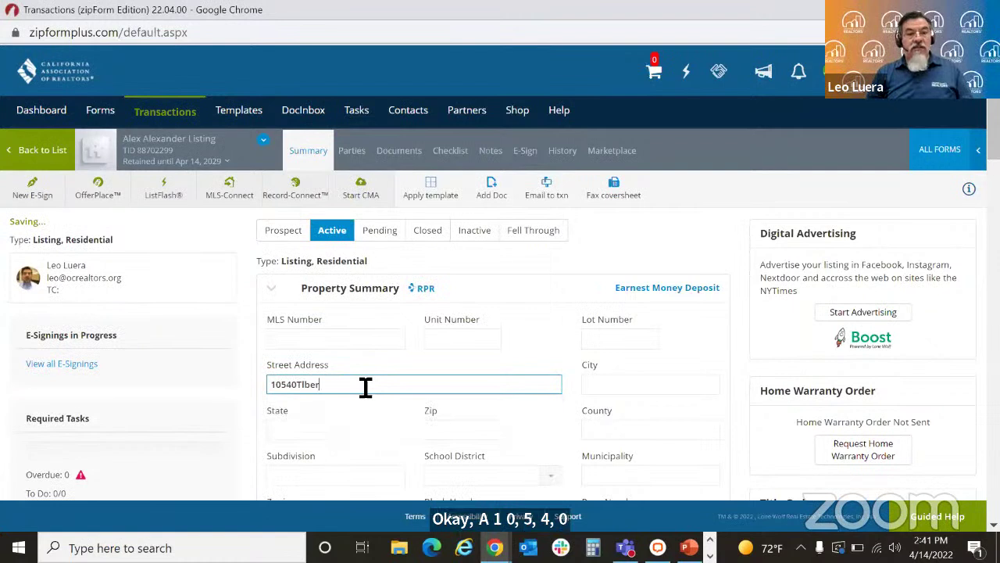
{"action": "type", "text": "lb"}
{"action": "key", "text": "BackSpace"}
{"action": "key", "text": "BackSpace"}
{"action": "key", "text": "BackSpace"}
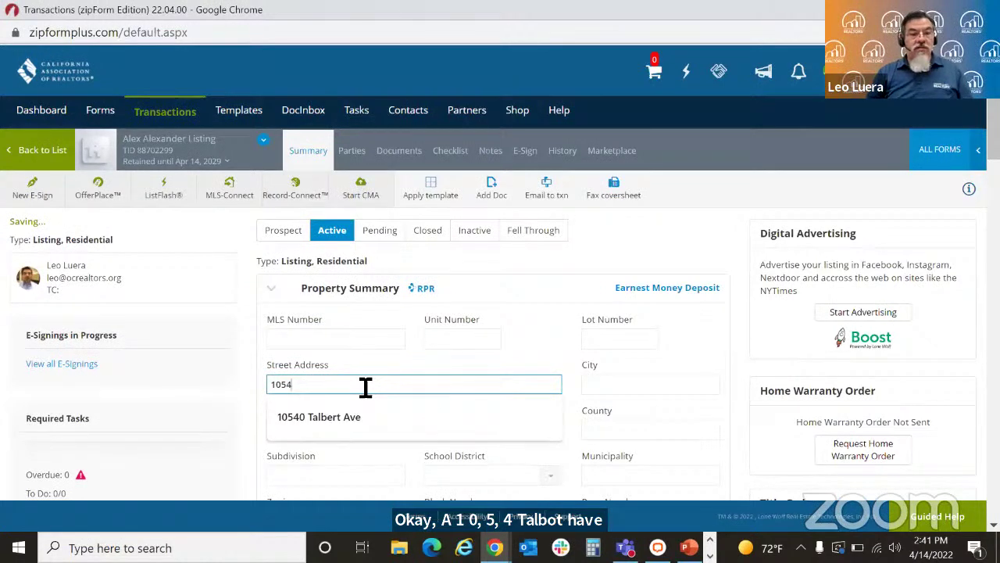
{"action": "key", "text": "Down"}
{"action": "left_click", "coordinate": [371, 415]}
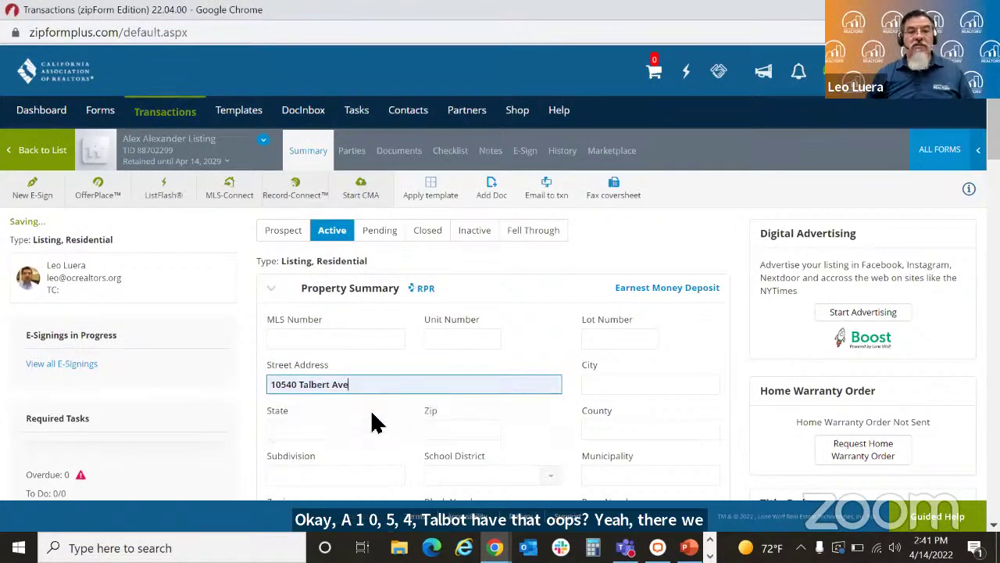
Step: Set city Fountain Valley, county Orange, ZIP 92708 and state CA
{"action": "left_click", "coordinate": [627, 388]}
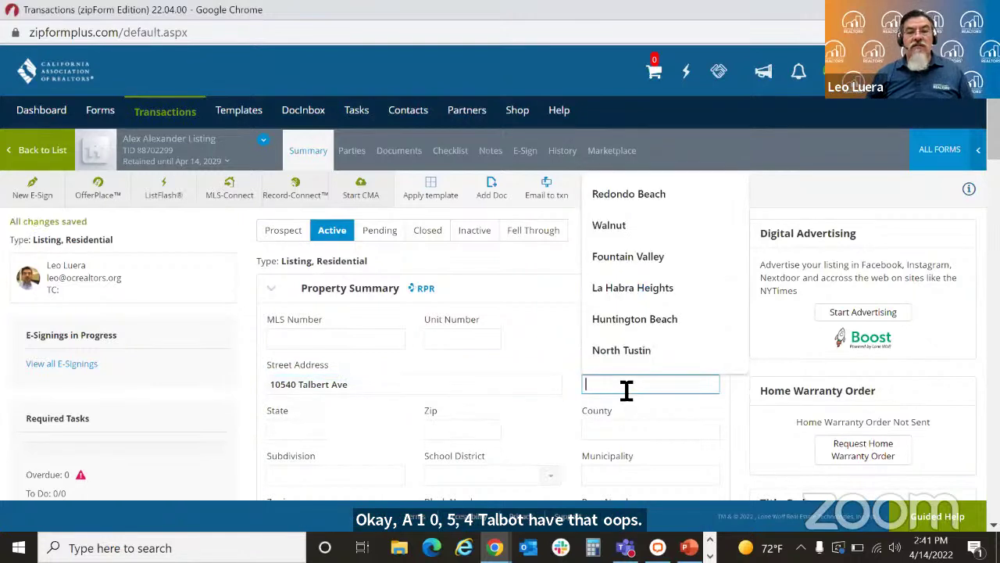
{"action": "type", "text": "Fountain Valley"}
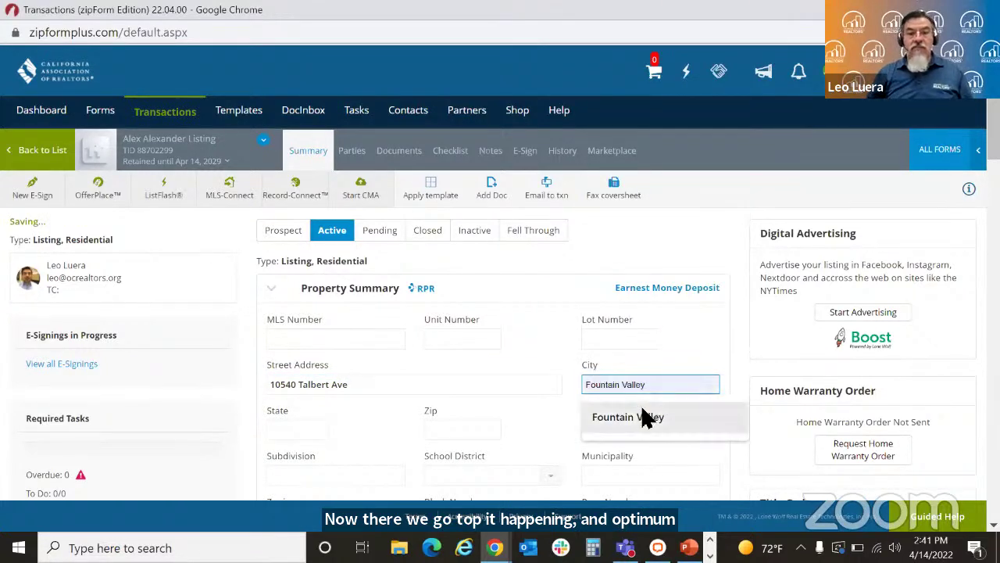
{"action": "left_click", "coordinate": [643, 416]}
{"action": "left_click", "coordinate": [636, 439]}
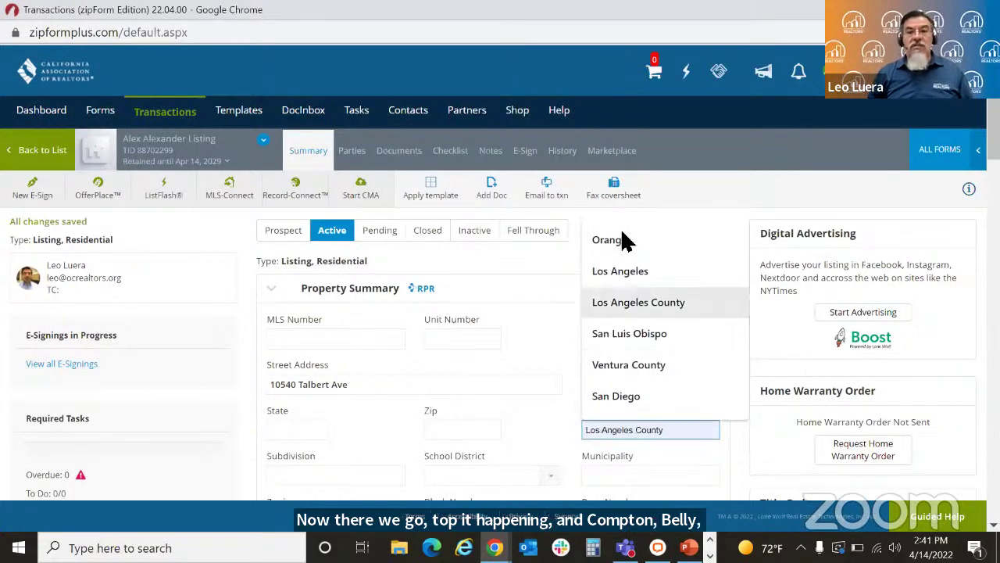
{"action": "left_click", "coordinate": [617, 239]}
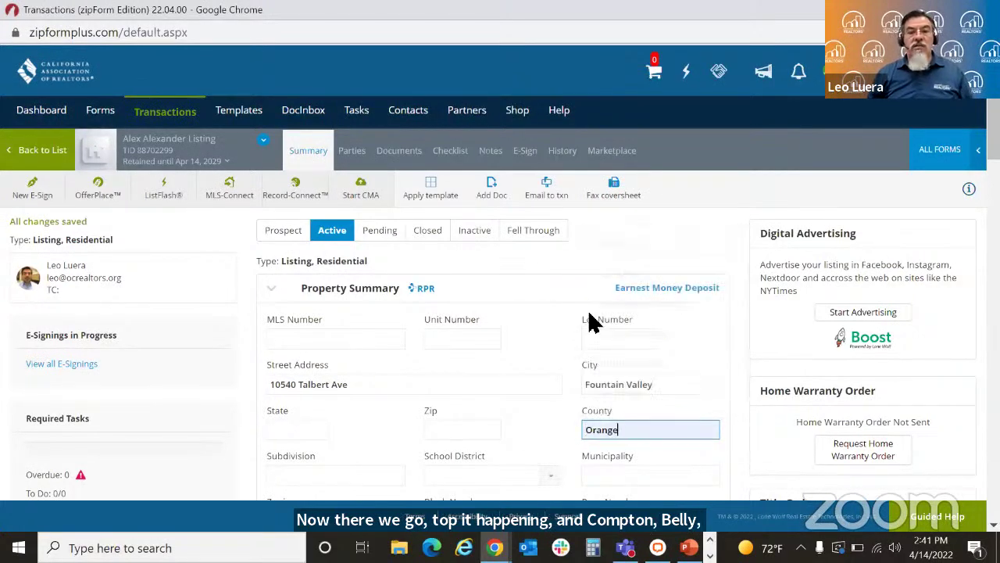
{"action": "left_click", "coordinate": [479, 430]}
{"action": "type", "text": "92708"}
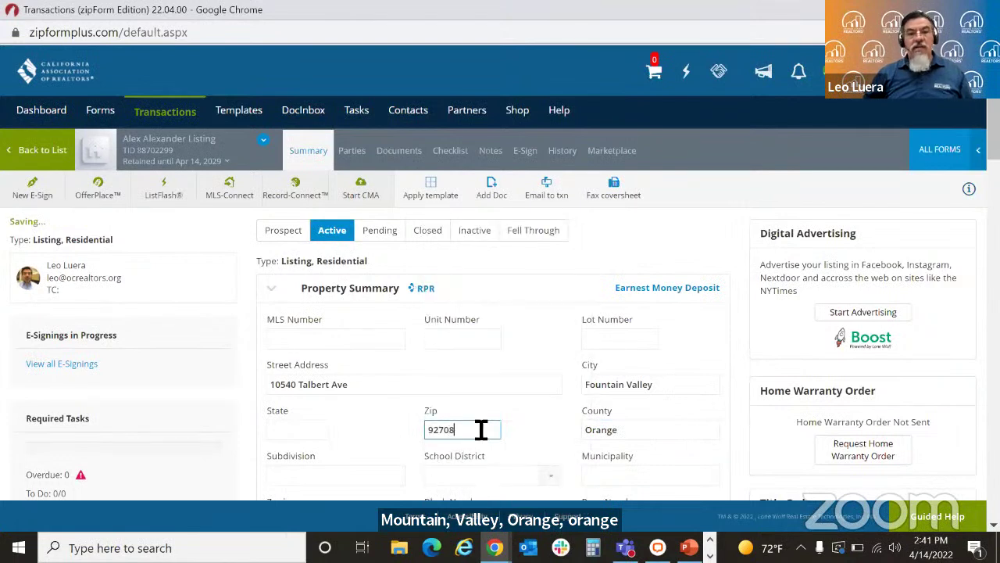
{"action": "left_click", "coordinate": [296, 433]}
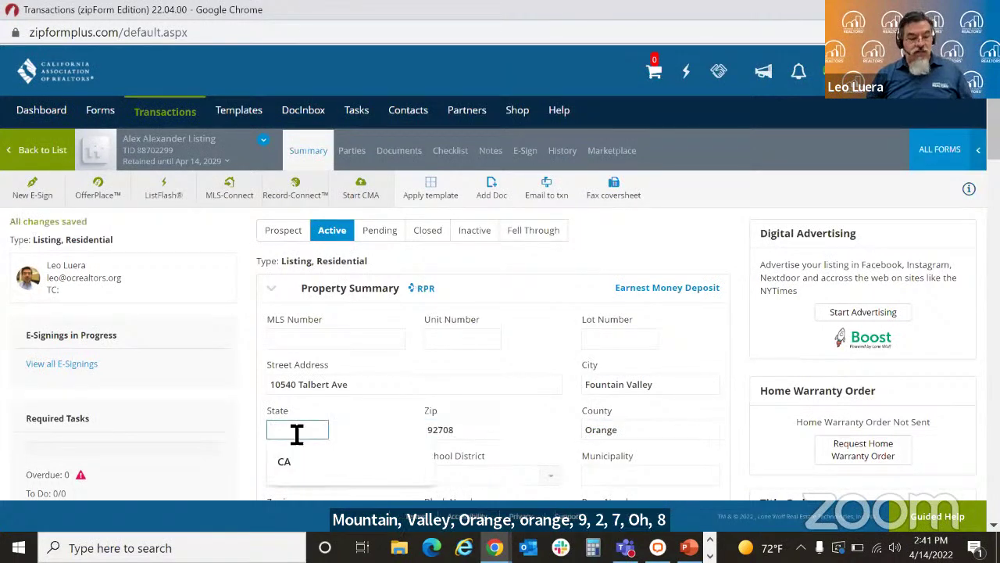
{"action": "type", "text": "CA"}
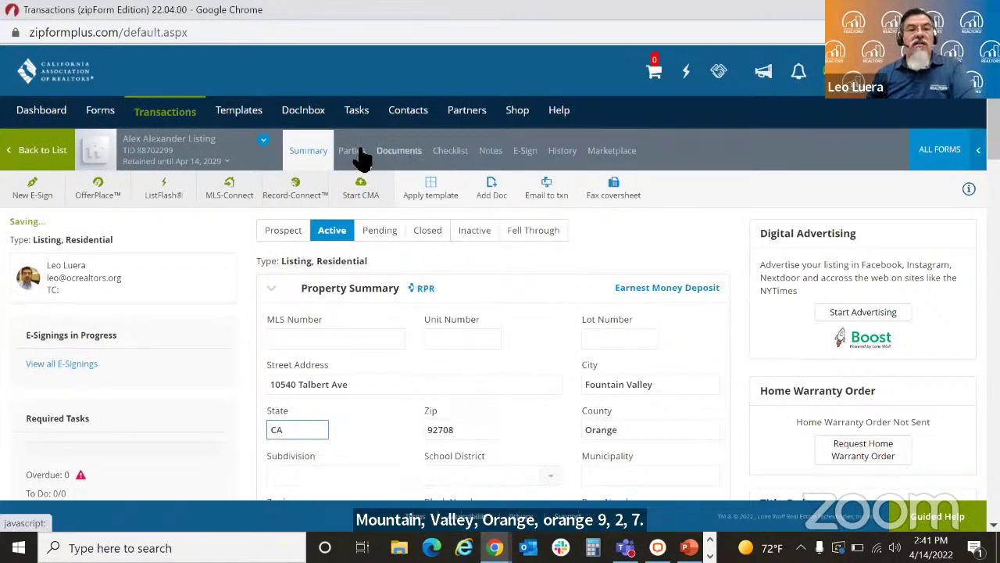
Step: Import the client's contact from the Address Book as Seller One and save the party
{"action": "left_click", "coordinate": [352, 152]}
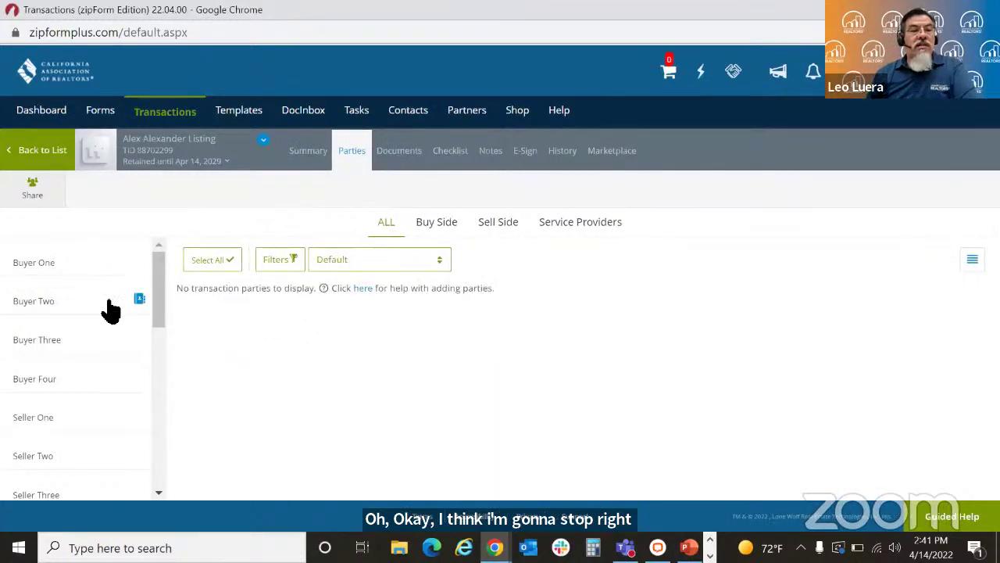
{"action": "left_click", "coordinate": [139, 415]}
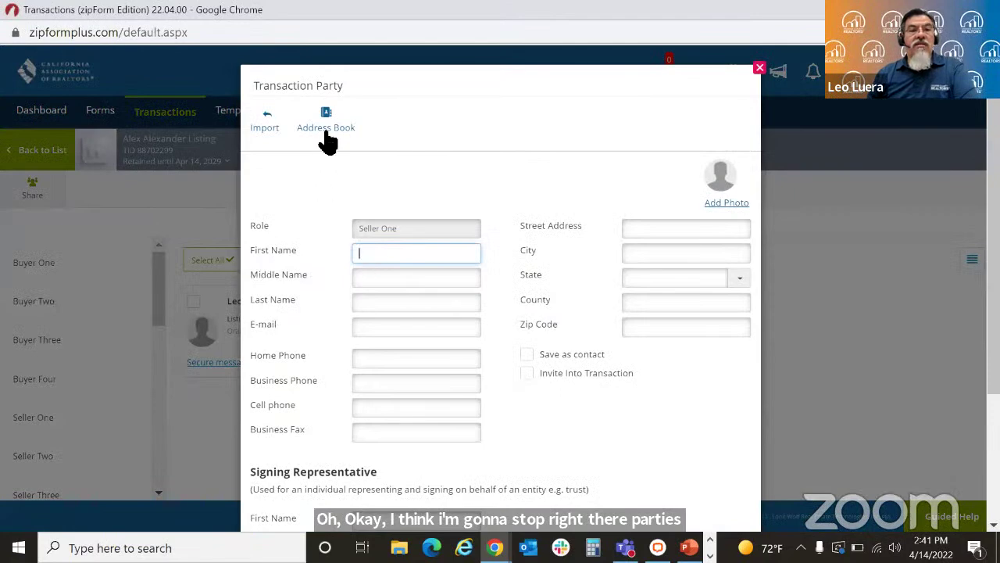
{"action": "left_click", "coordinate": [326, 128]}
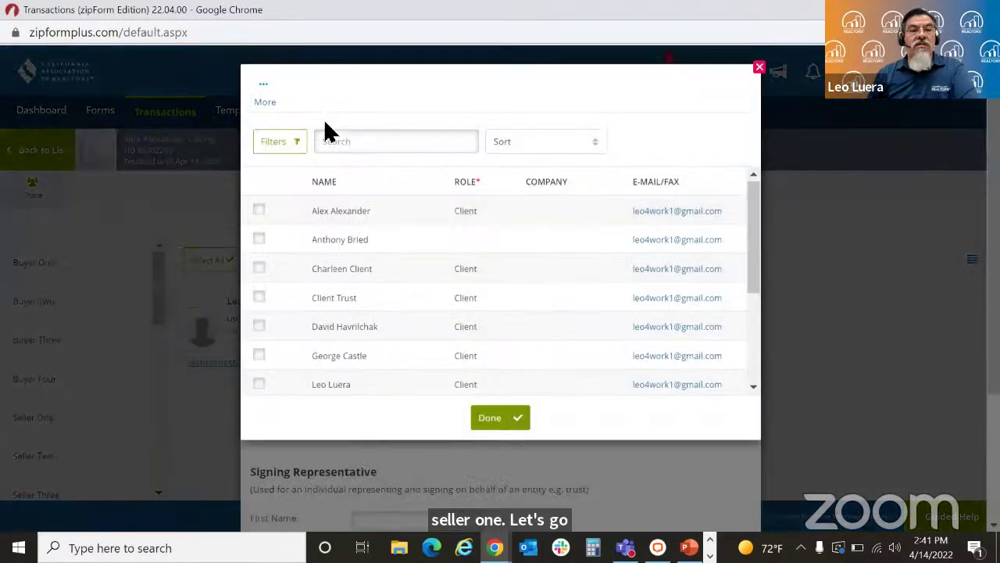
{"action": "left_click", "coordinate": [259, 219]}
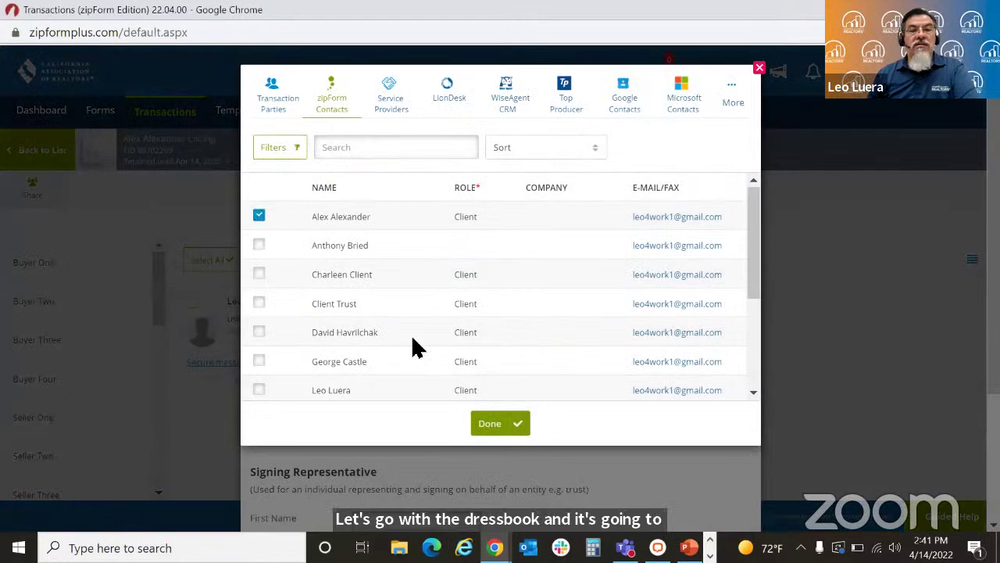
{"action": "left_click", "coordinate": [498, 425]}
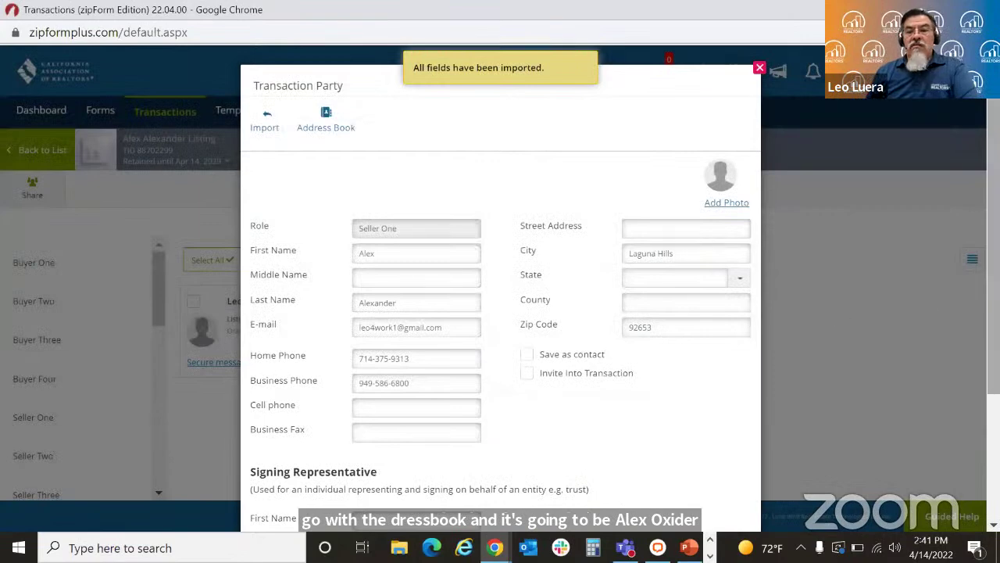
{"action": "scroll", "coordinate": [938, 319], "scroll_direction": "down", "scroll_amount": 3}
{"action": "scroll", "coordinate": [500, 313], "scroll_direction": "down", "scroll_amount": 1}
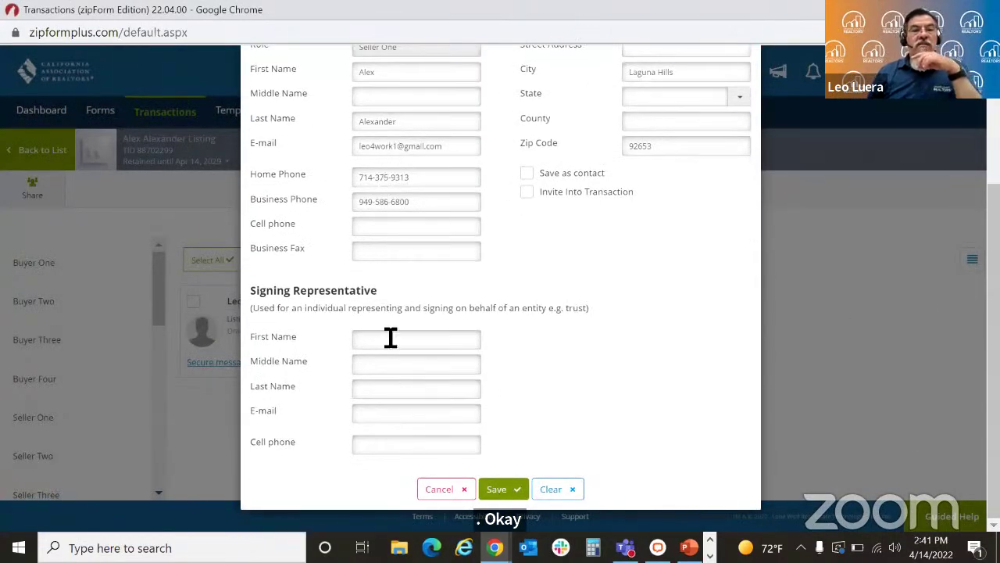
{"action": "left_click", "coordinate": [496, 489]}
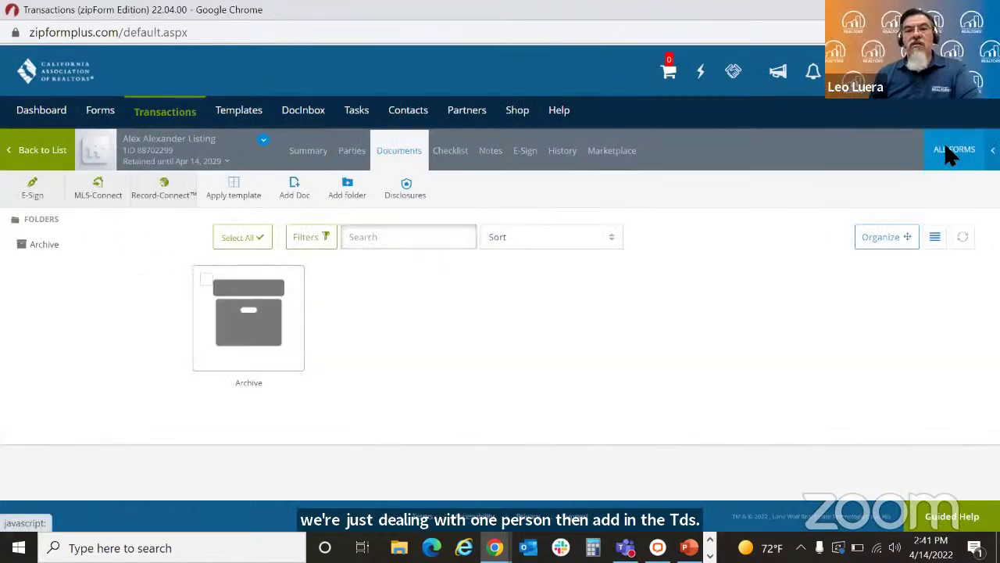
Step: Search the forms library for 'tds', add the Real Estate Transfer Disclosure Statement, and close the panel
{"action": "left_click", "coordinate": [949, 152]}
{"action": "left_click", "coordinate": [805, 152]}
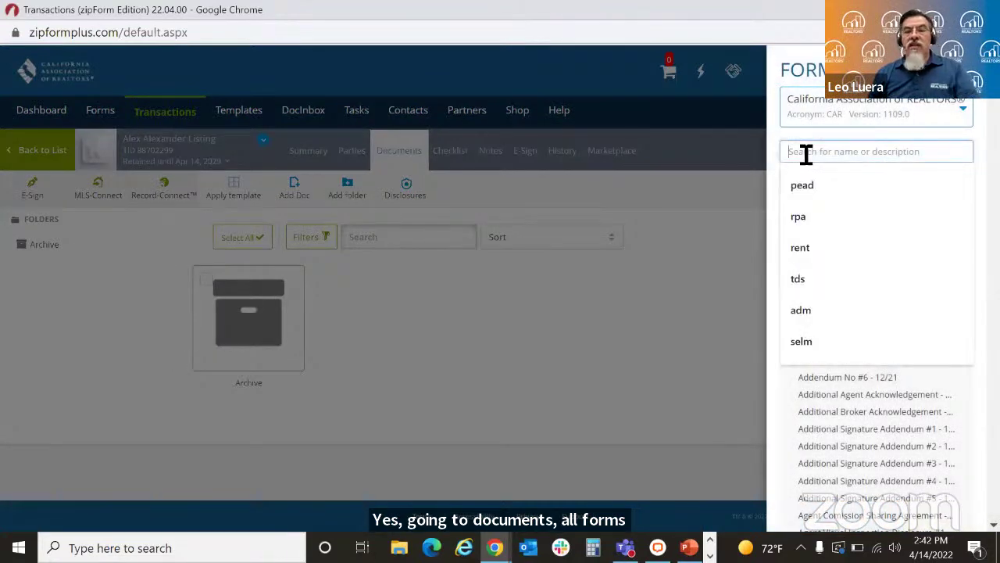
{"action": "type", "text": "tds"}
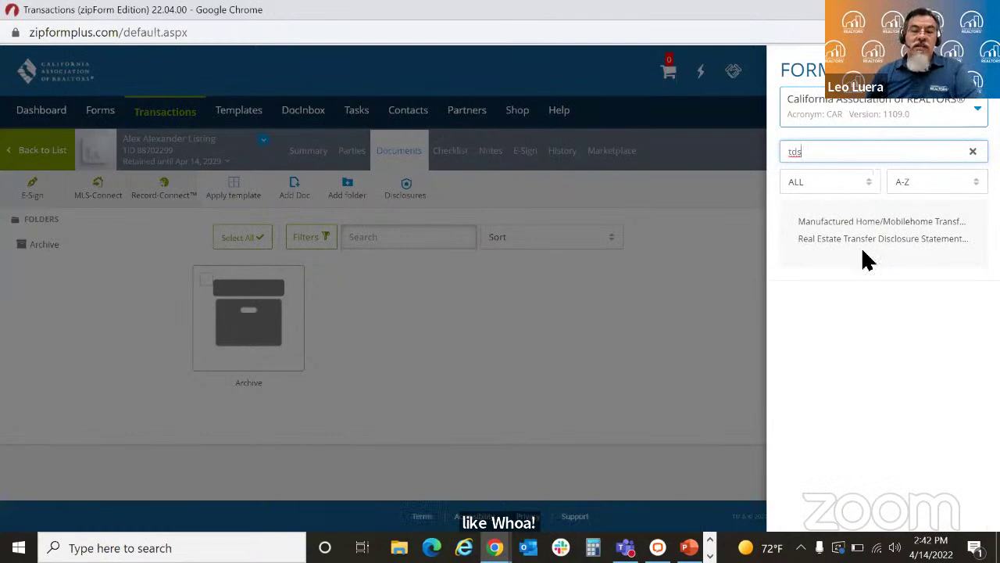
{"action": "mouse_move", "coordinate": [879, 243]}
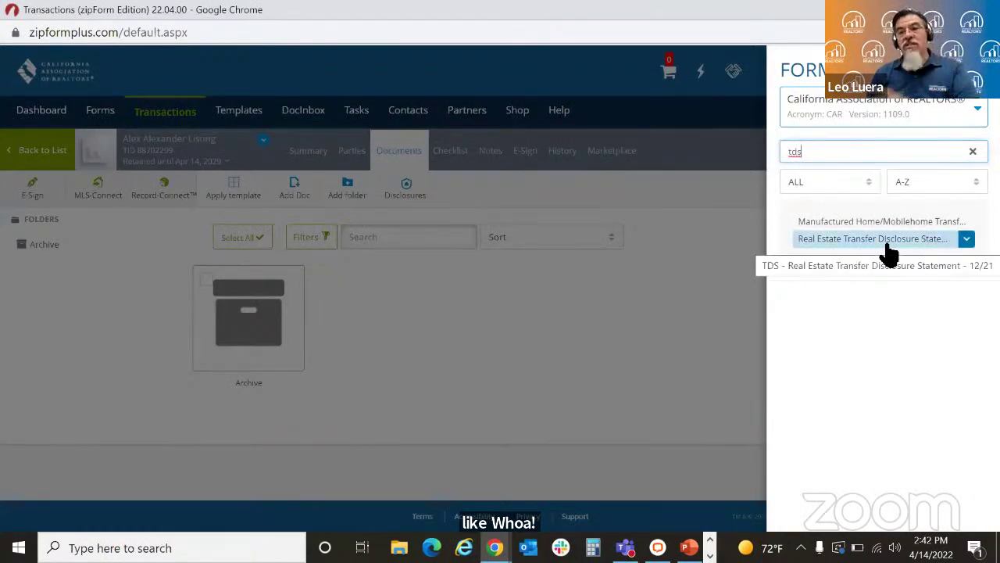
{"action": "left_click", "coordinate": [888, 247]}
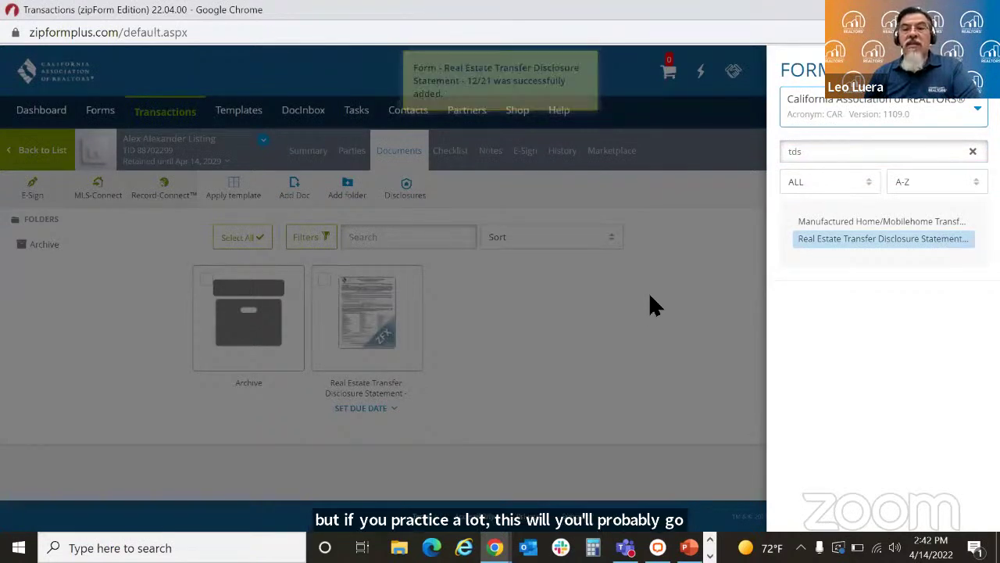
{"action": "left_click", "coordinate": [573, 318]}
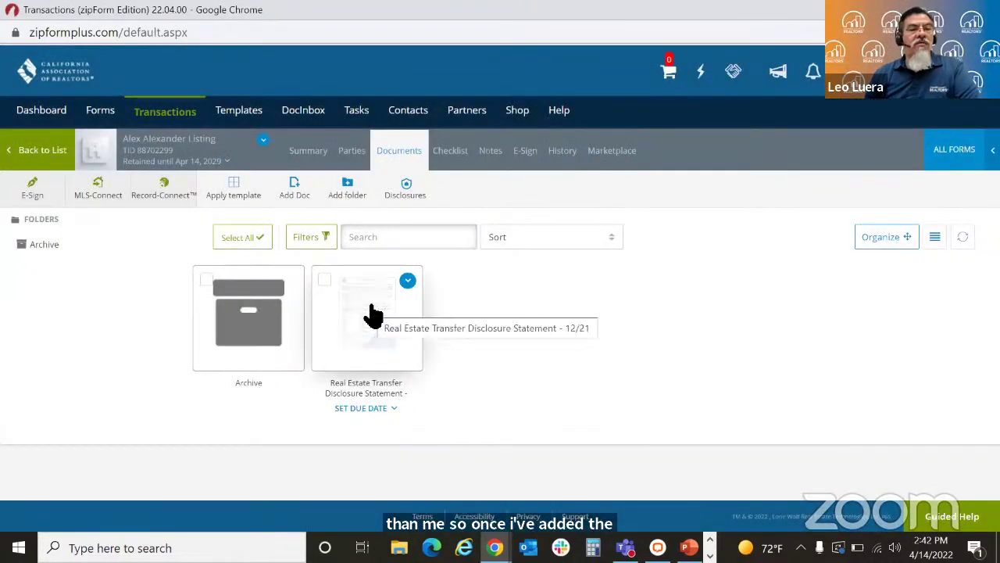
Step: Scroll through the prefilled TDS form, then start an E-Sign packet for it
{"action": "left_click", "coordinate": [374, 313]}
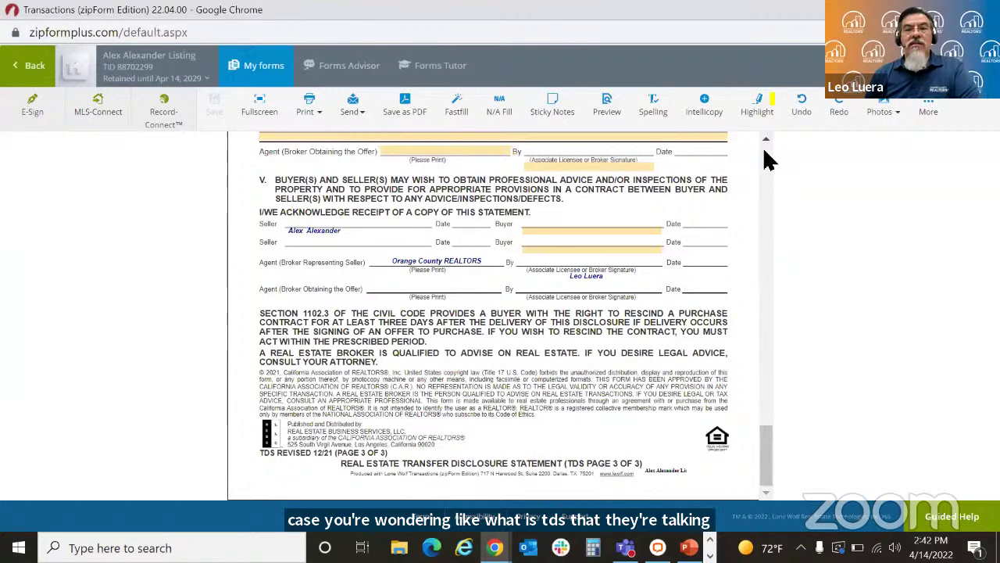
{"action": "scroll", "coordinate": [766, 158], "scroll_direction": "up", "scroll_amount": 15}
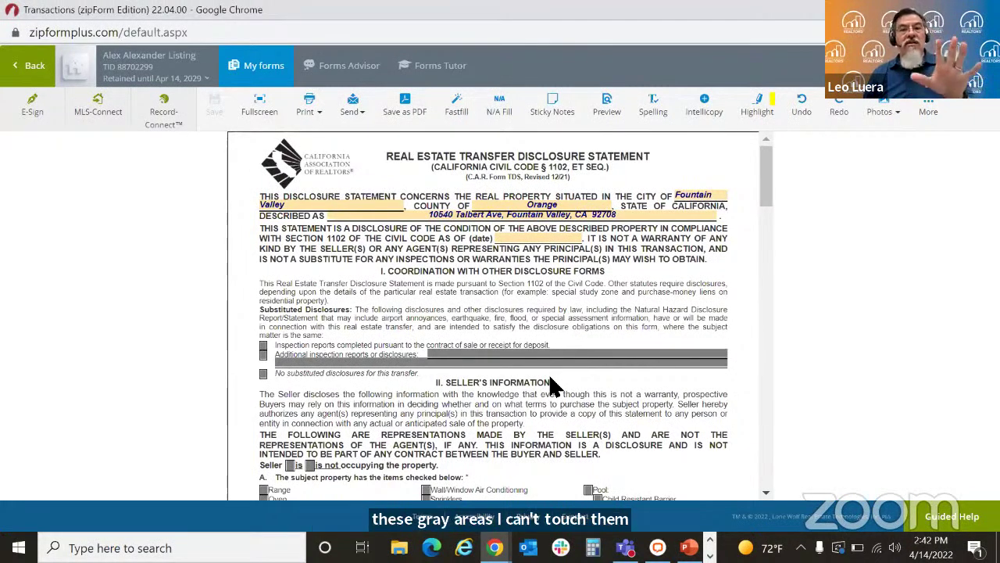
{"action": "left_click", "coordinate": [766, 494]}
{"action": "left_click", "coordinate": [765, 494]}
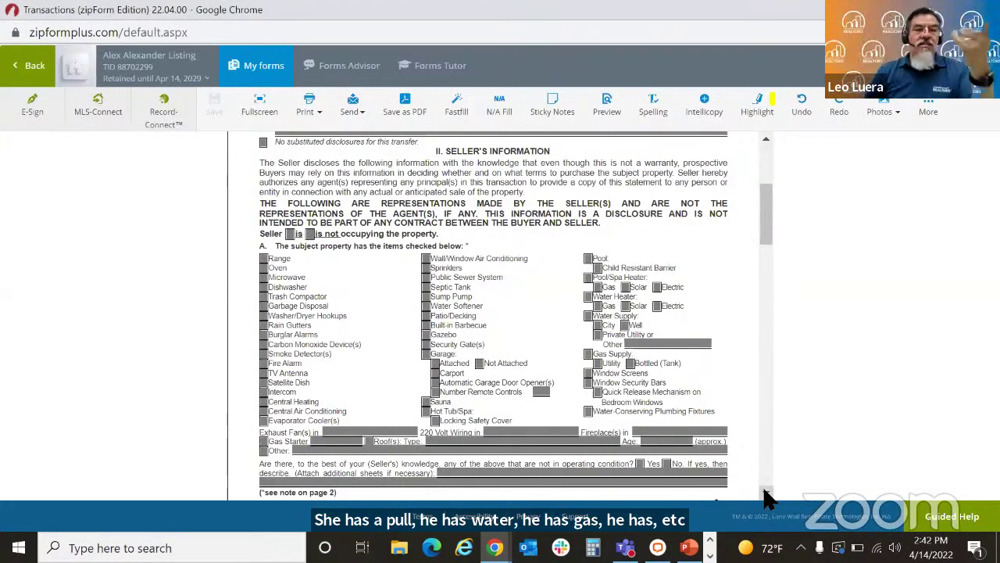
{"action": "scroll", "coordinate": [767, 497], "scroll_direction": "down", "scroll_amount": 5}
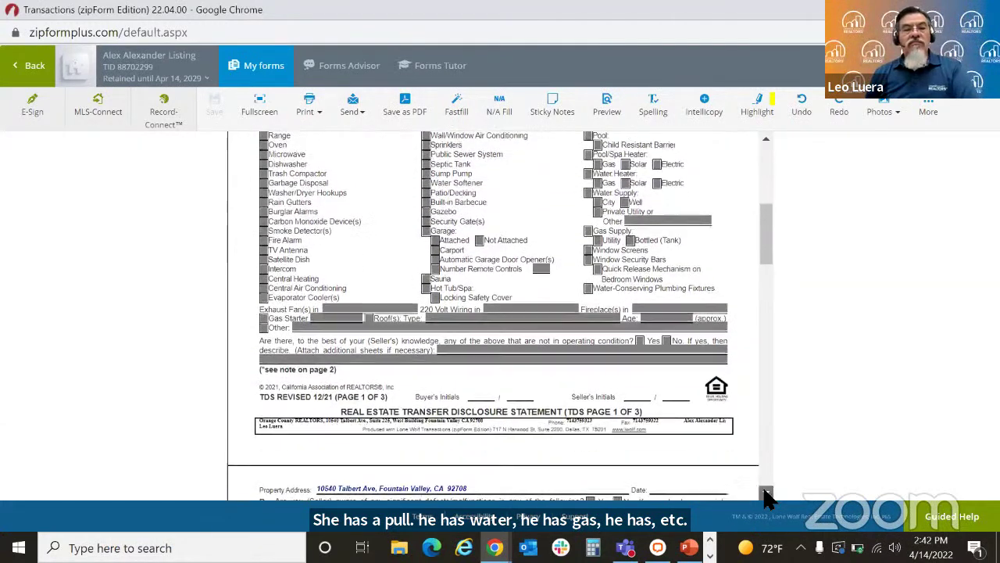
{"action": "scroll", "coordinate": [768, 497], "scroll_direction": "down", "scroll_amount": 1}
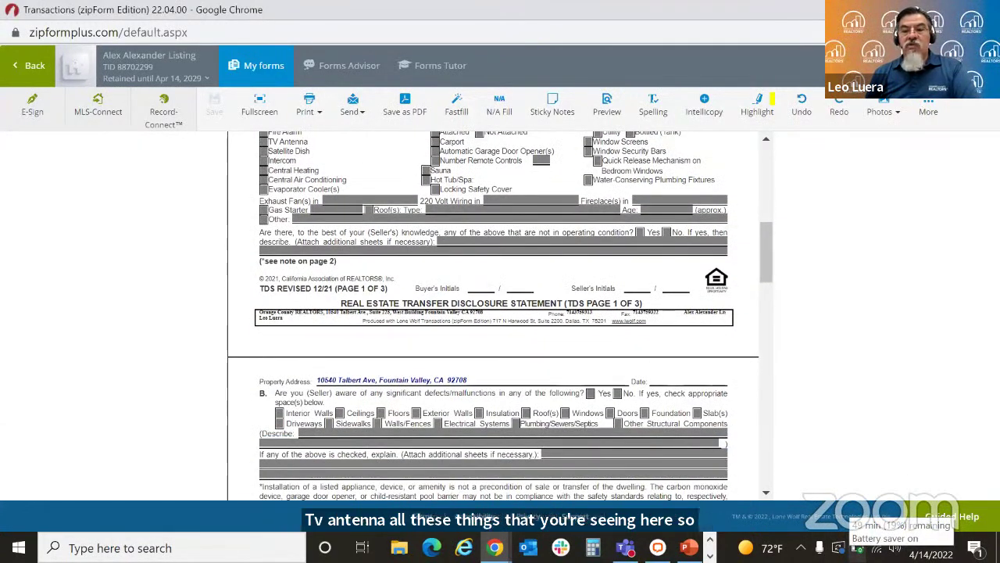
{"action": "left_click_drag", "start_coordinate": [768, 281], "coordinate": [773, 344]}
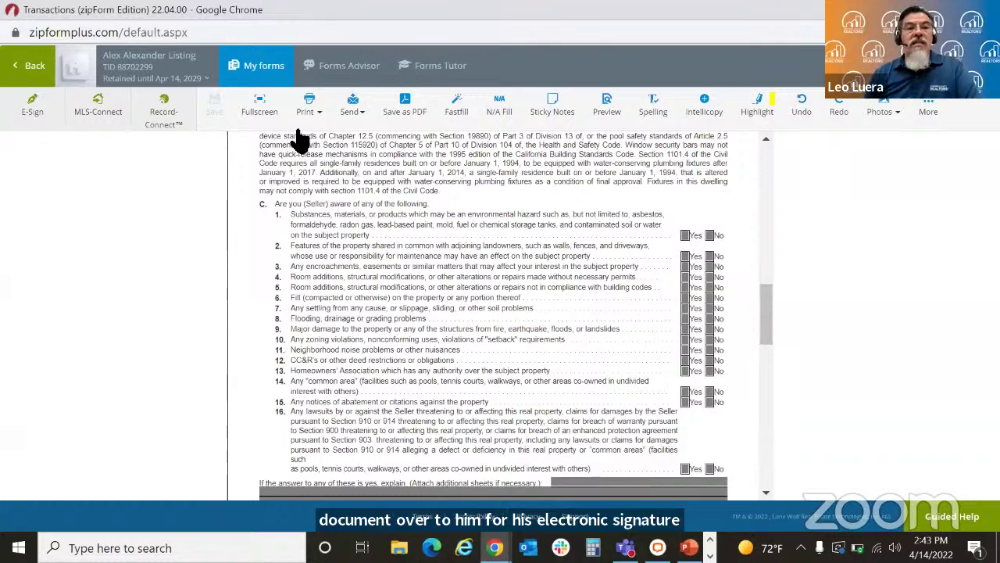
{"action": "left_click", "coordinate": [37, 113]}
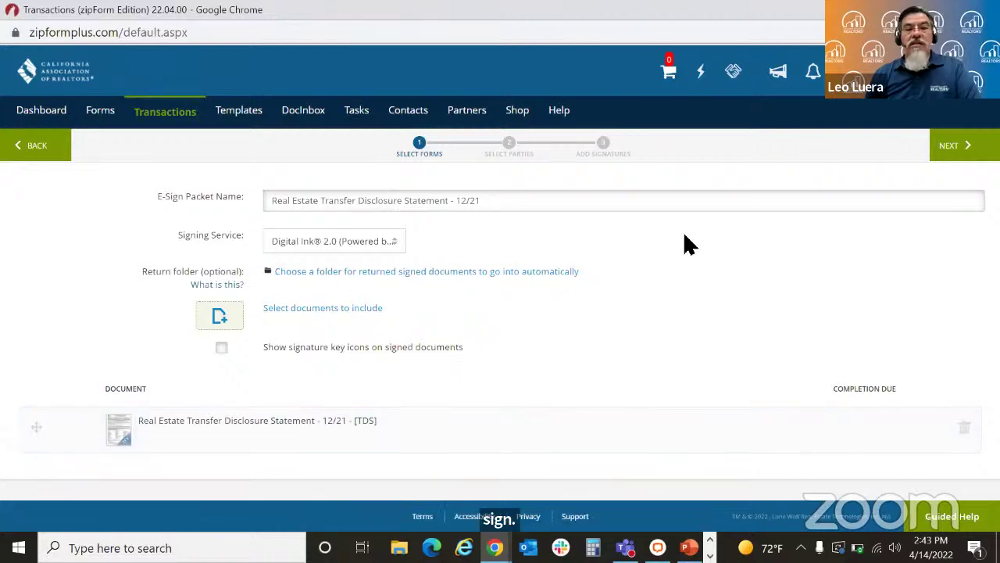
Step: Check Seller One as the sole signer in Transaction Parties and proceed to Authentisign's Design step
{"action": "left_click", "coordinate": [942, 152]}
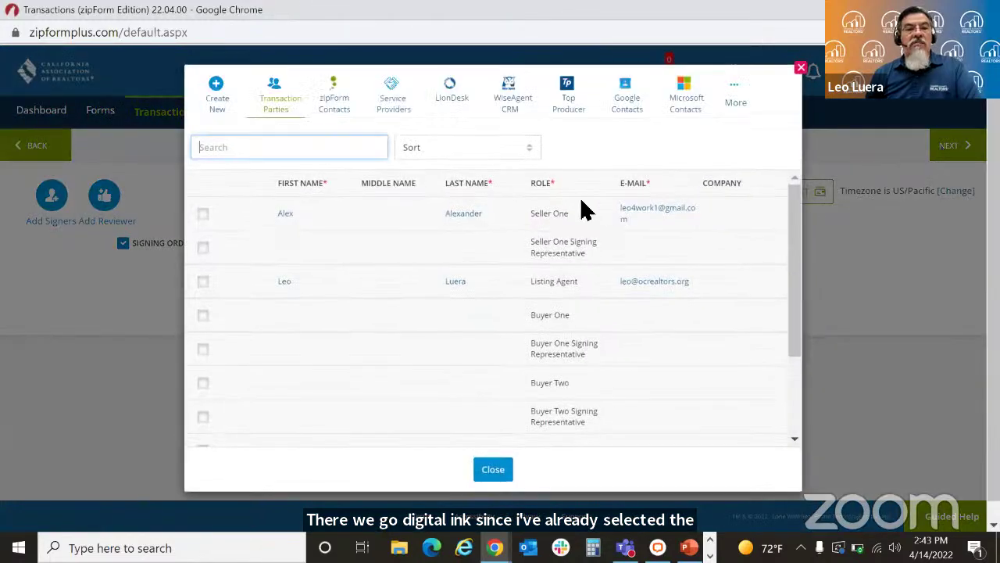
{"action": "left_click", "coordinate": [203, 214]}
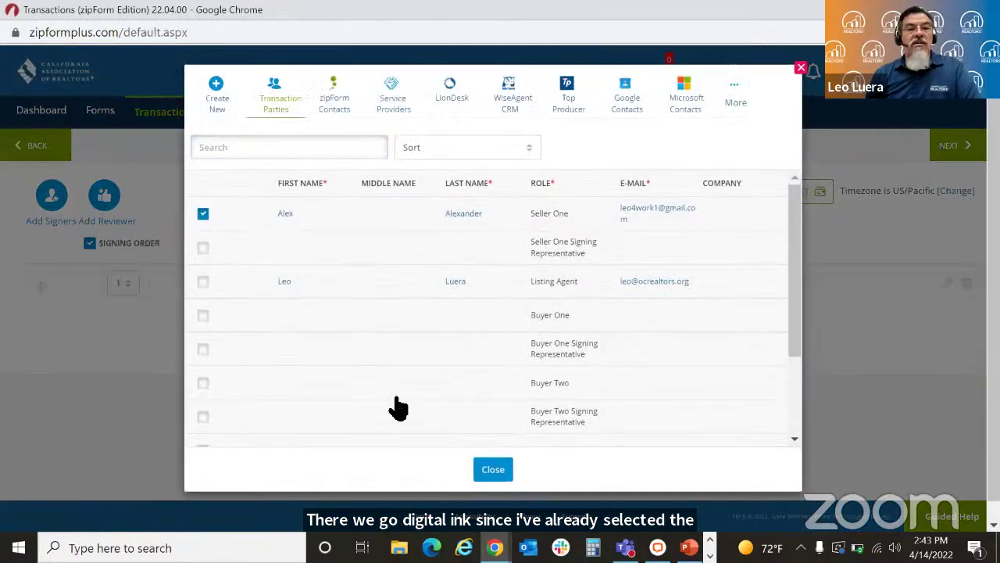
{"action": "left_click", "coordinate": [492, 469]}
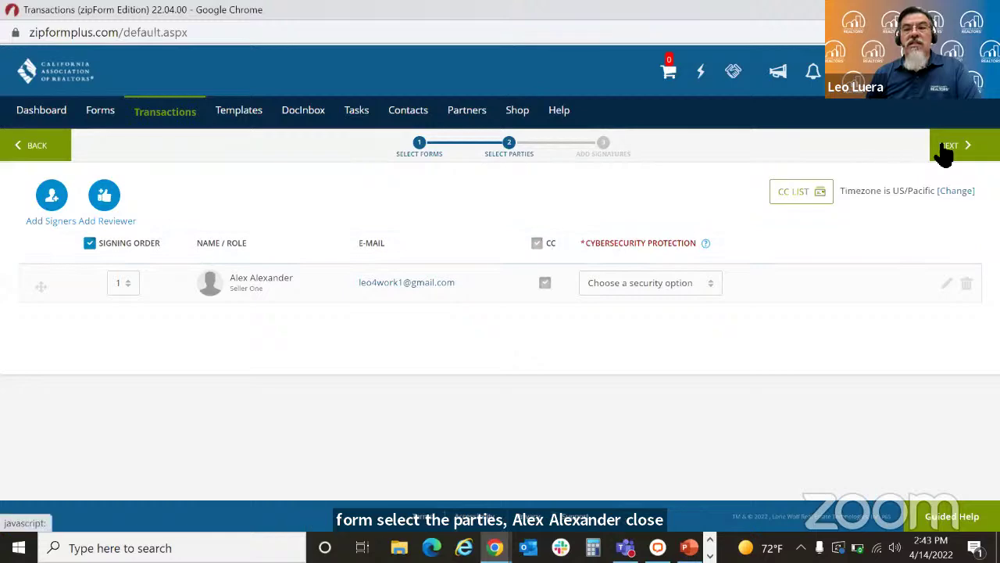
{"action": "left_click", "coordinate": [947, 149]}
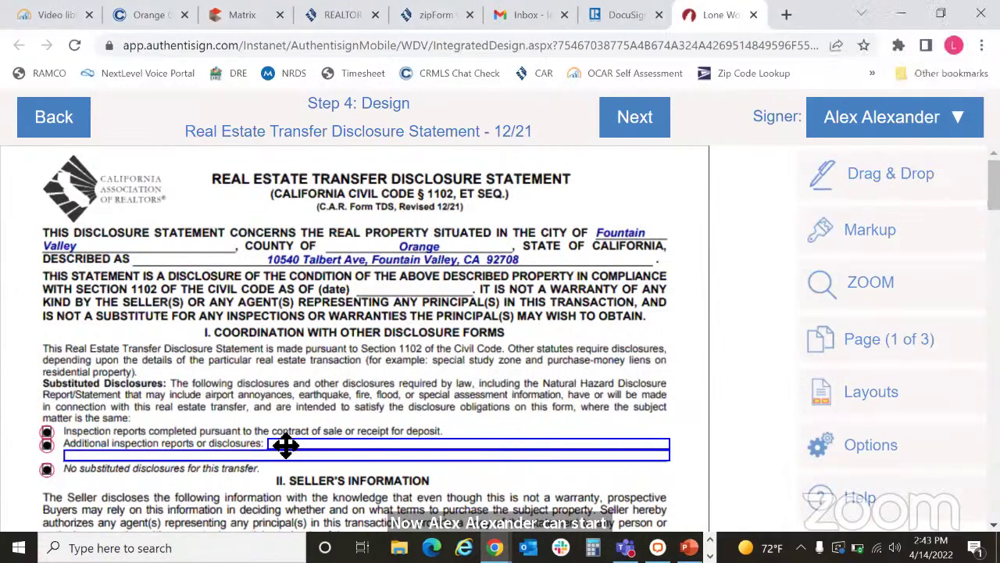
Step: Delete the seller's Pool and Child Resistant Barrier checkbox fields on TDS page 1
{"action": "left_click", "coordinate": [285, 446]}
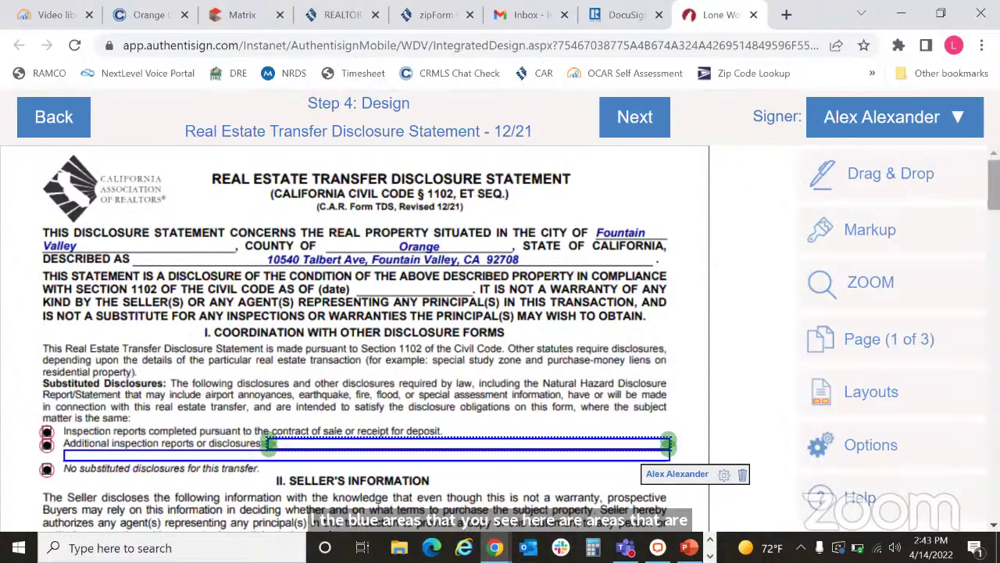
{"action": "scroll", "coordinate": [268, 442], "scroll_direction": "down", "scroll_amount": 5}
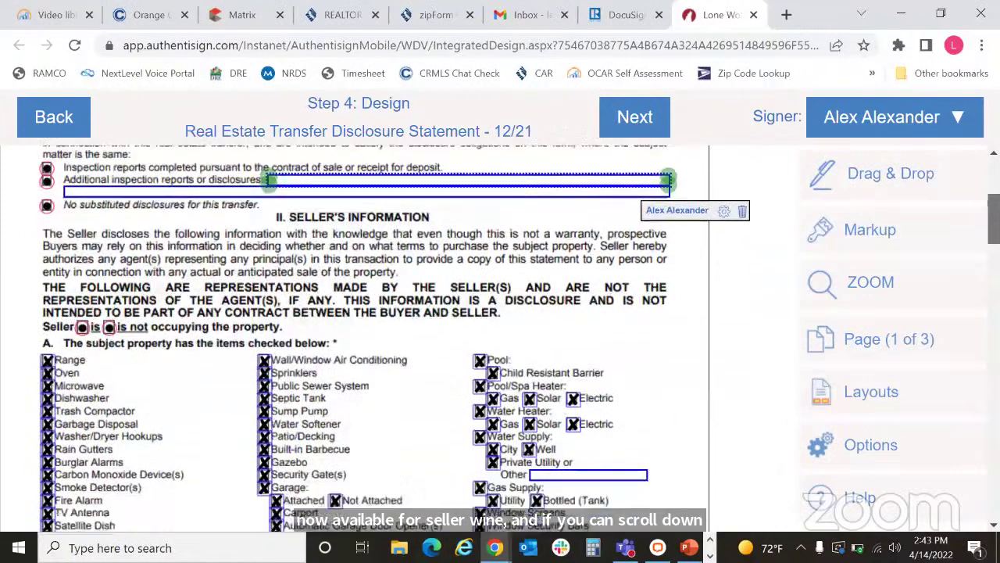
{"action": "scroll", "coordinate": [494, 233], "scroll_direction": "down", "scroll_amount": 2}
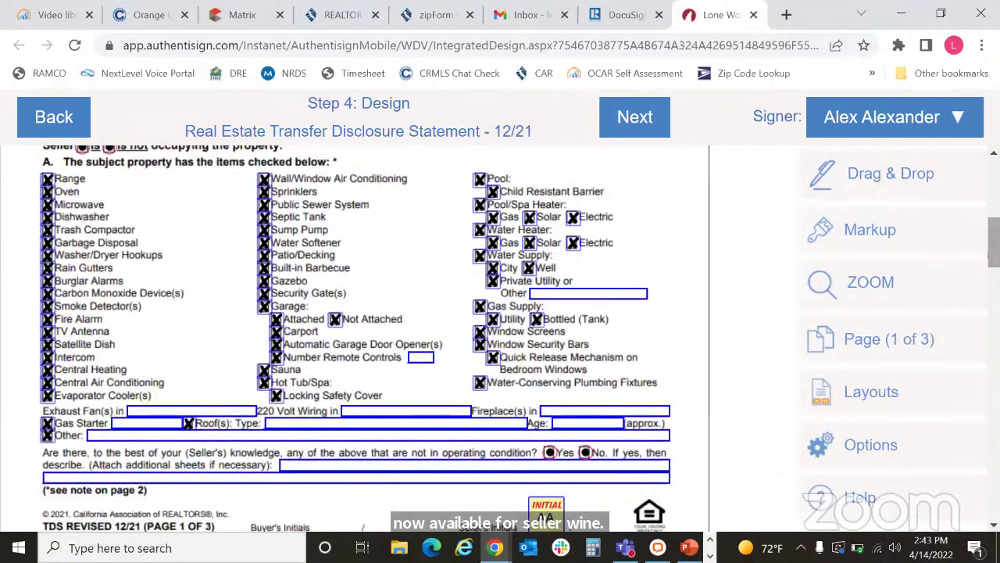
{"action": "left_click", "coordinate": [486, 185]}
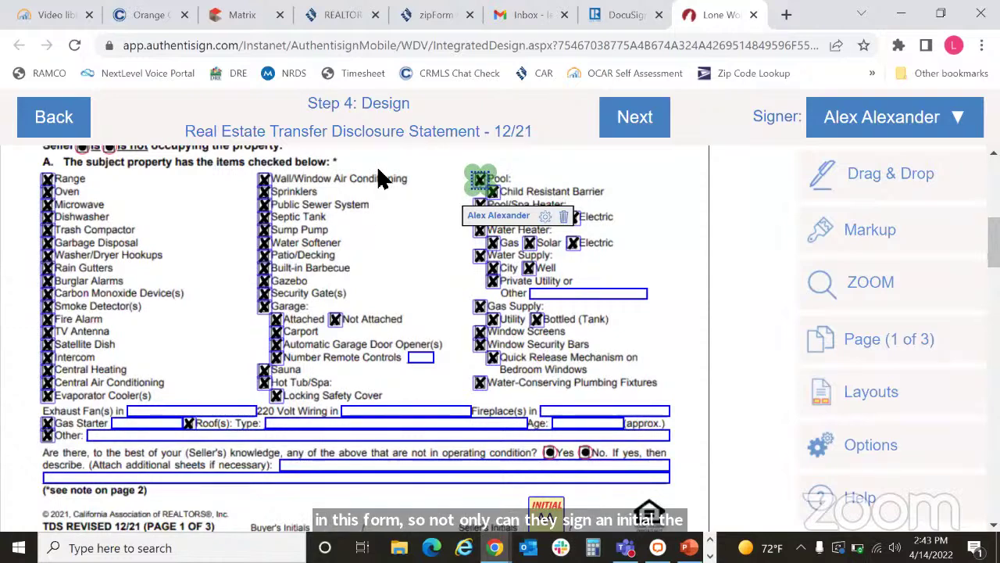
{"action": "left_click", "coordinate": [564, 216]}
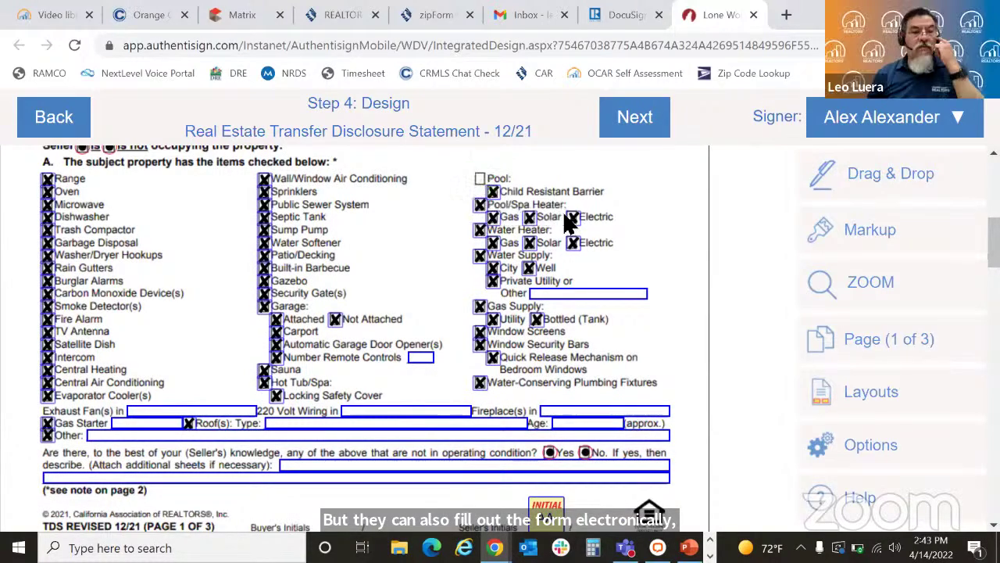
{"action": "left_click", "coordinate": [493, 192]}
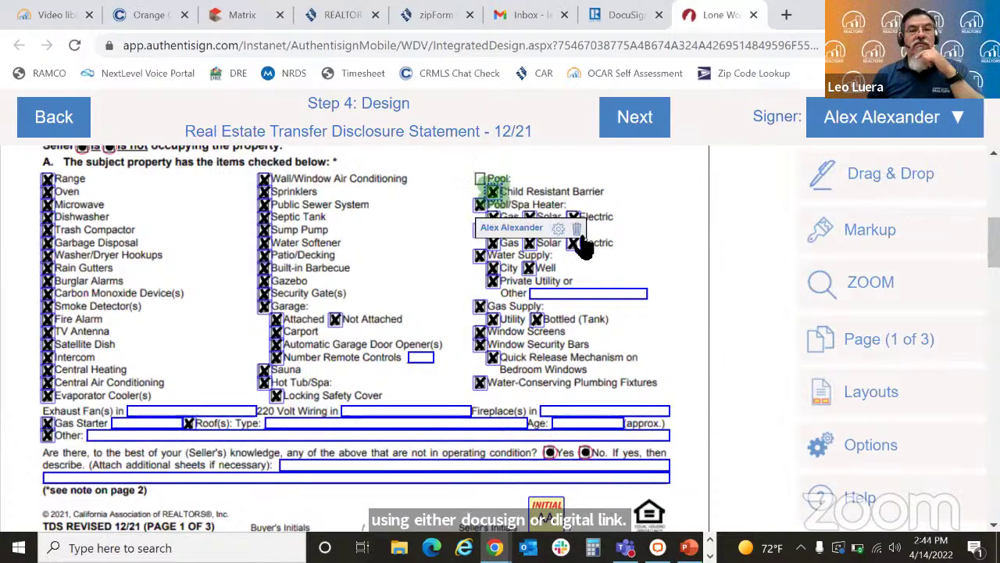
{"action": "left_click", "coordinate": [576, 229]}
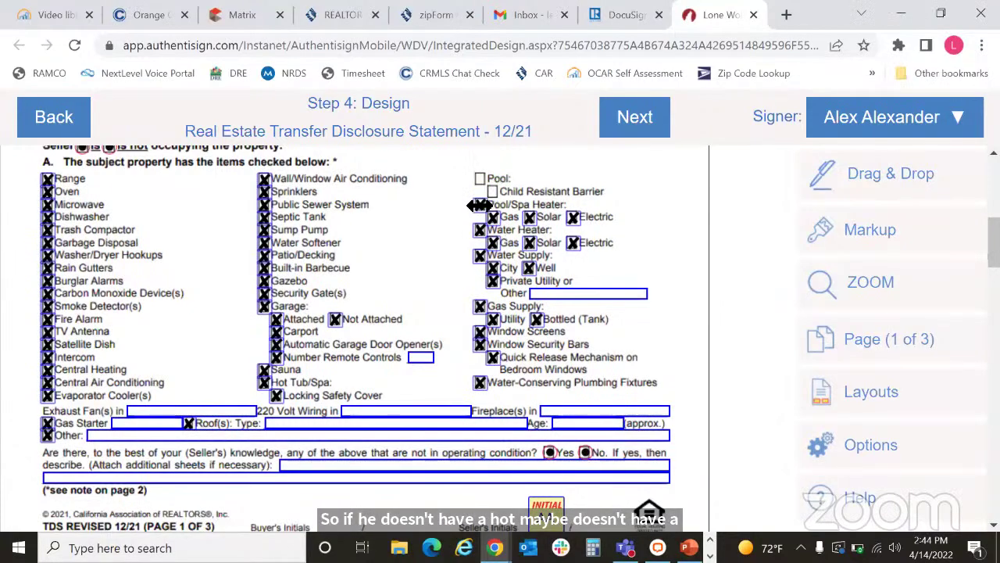
Step: Delete the seller's Pool/Spa Heater checkbox and its Gas option checkbox
{"action": "left_click", "coordinate": [484, 208]}
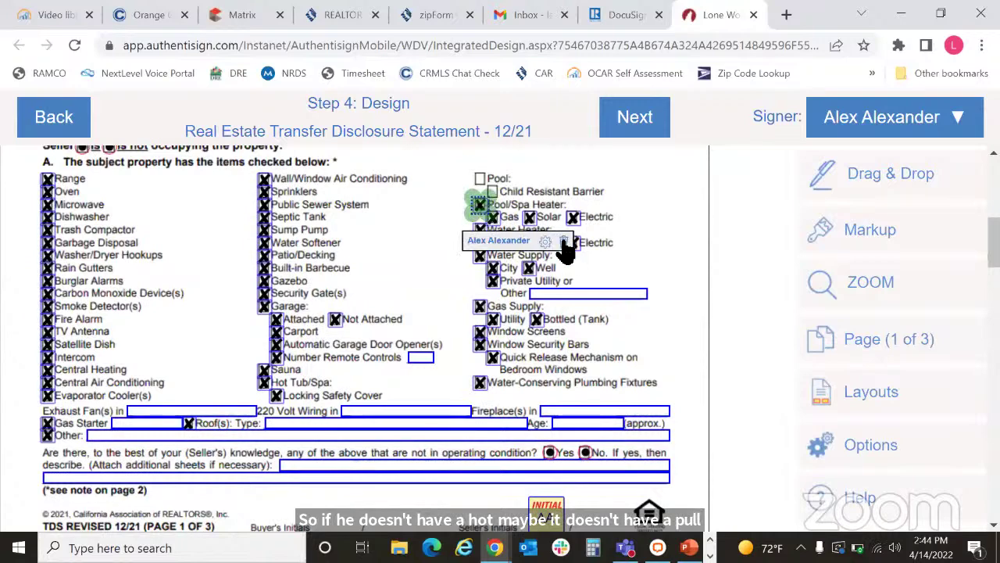
{"action": "left_click", "coordinate": [566, 243]}
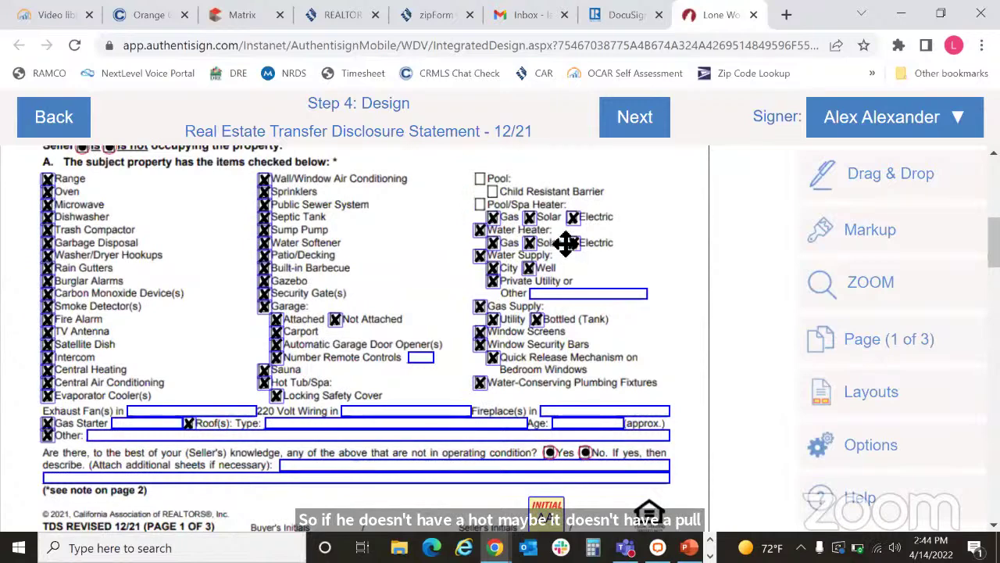
{"action": "left_click", "coordinate": [497, 225]}
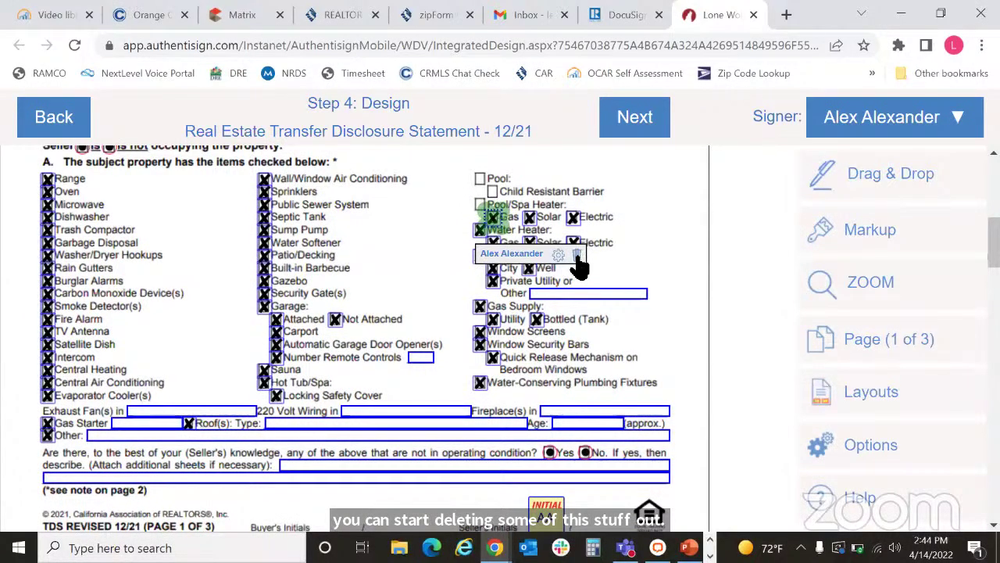
{"action": "left_click", "coordinate": [577, 257]}
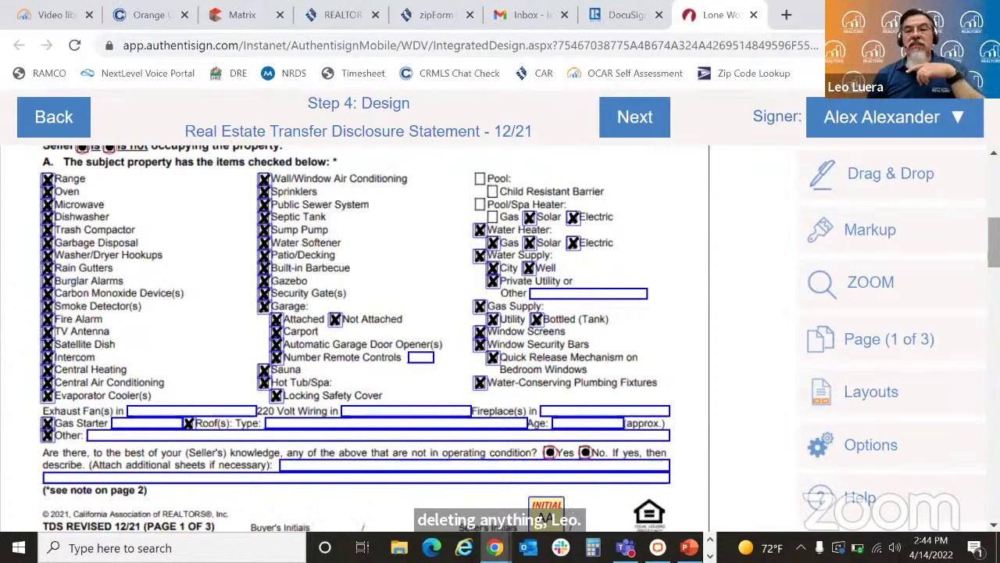
{"action": "scroll", "coordinate": [992, 235], "scroll_direction": "up", "scroll_amount": 3}
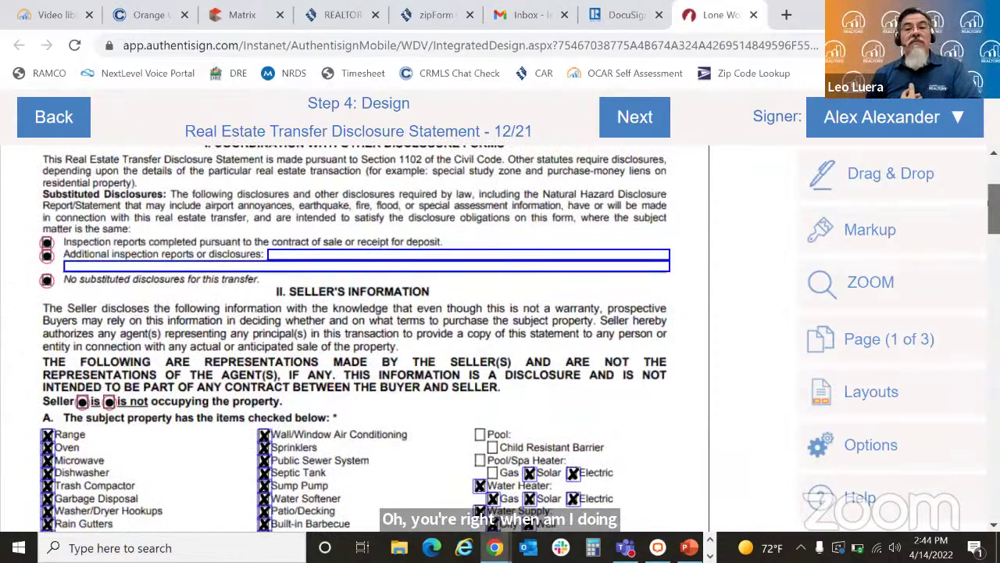
{"action": "scroll", "coordinate": [356, 336], "scroll_direction": "up", "scroll_amount": 1}
{"action": "scroll", "coordinate": [356, 336], "scroll_direction": "down", "scroll_amount": 3}
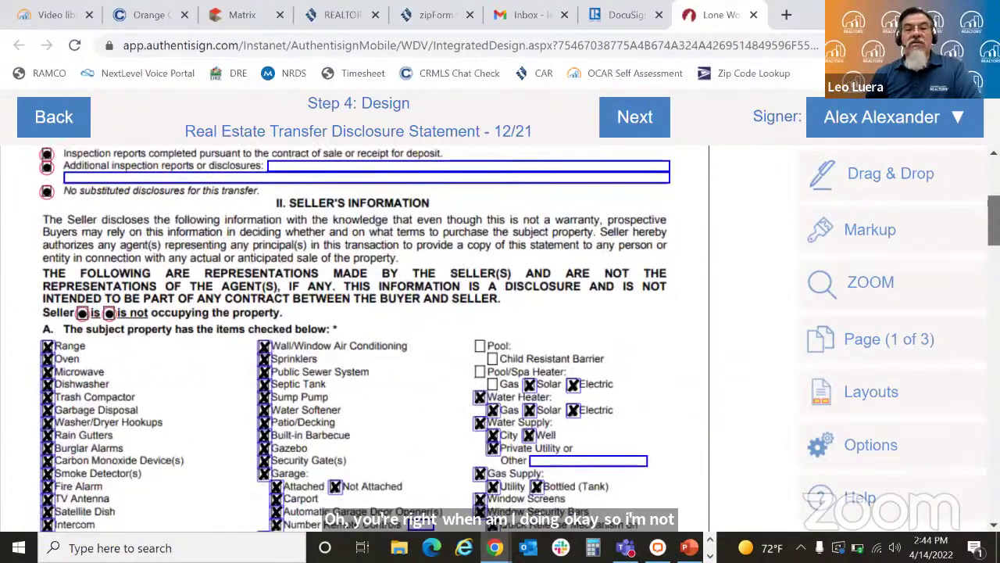
{"action": "scroll", "coordinate": [682, 267], "scroll_direction": "down", "scroll_amount": 1}
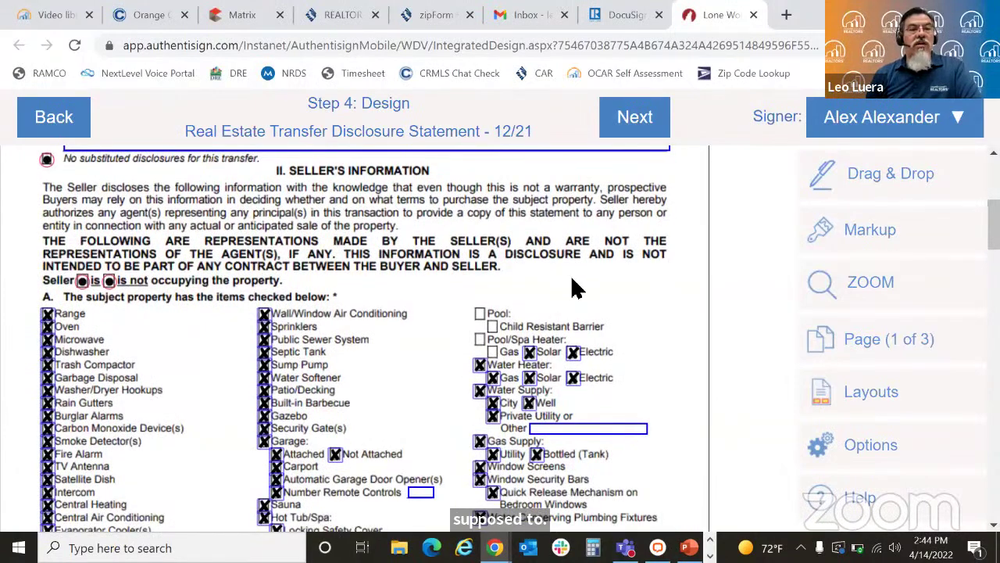